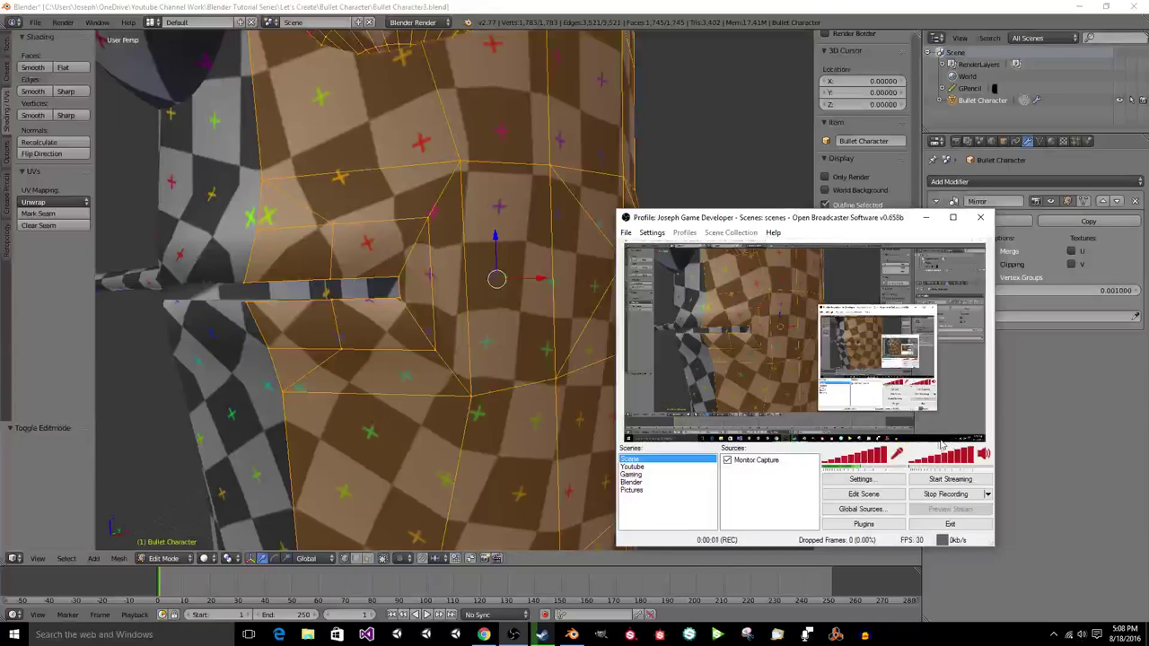
Step: Examine the bullet character's checker-textured mesh from the front and several angles, including a close look at the mouth
click(1095, 407)
scroll(700, 407, down, 8)
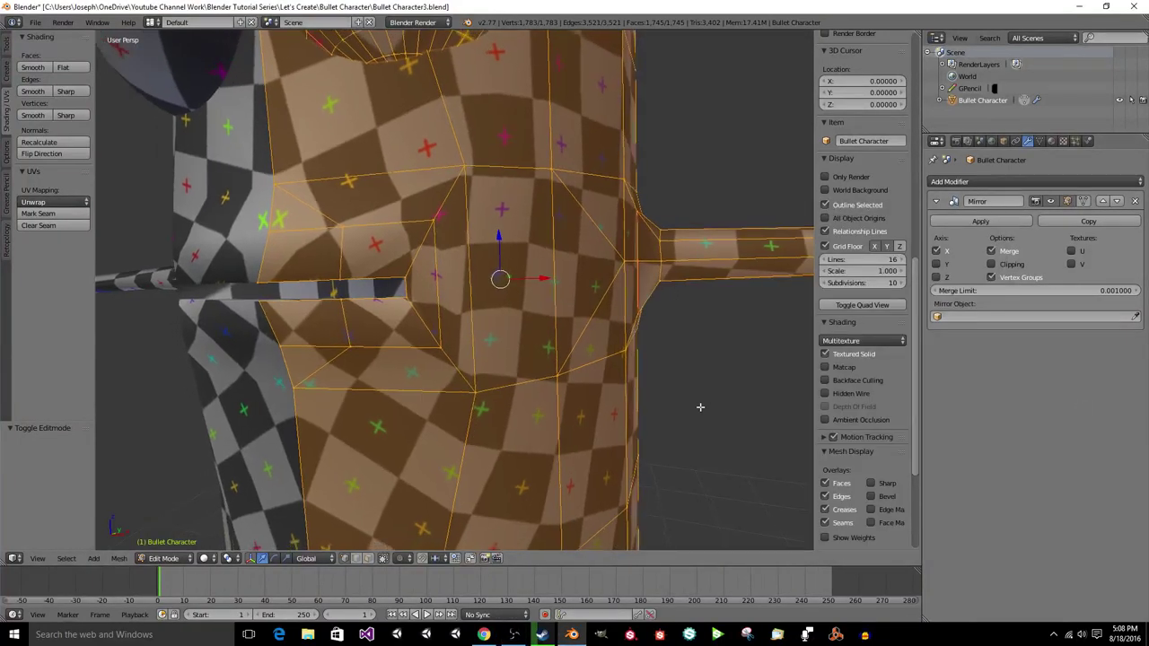
scroll(700, 406, down, 5)
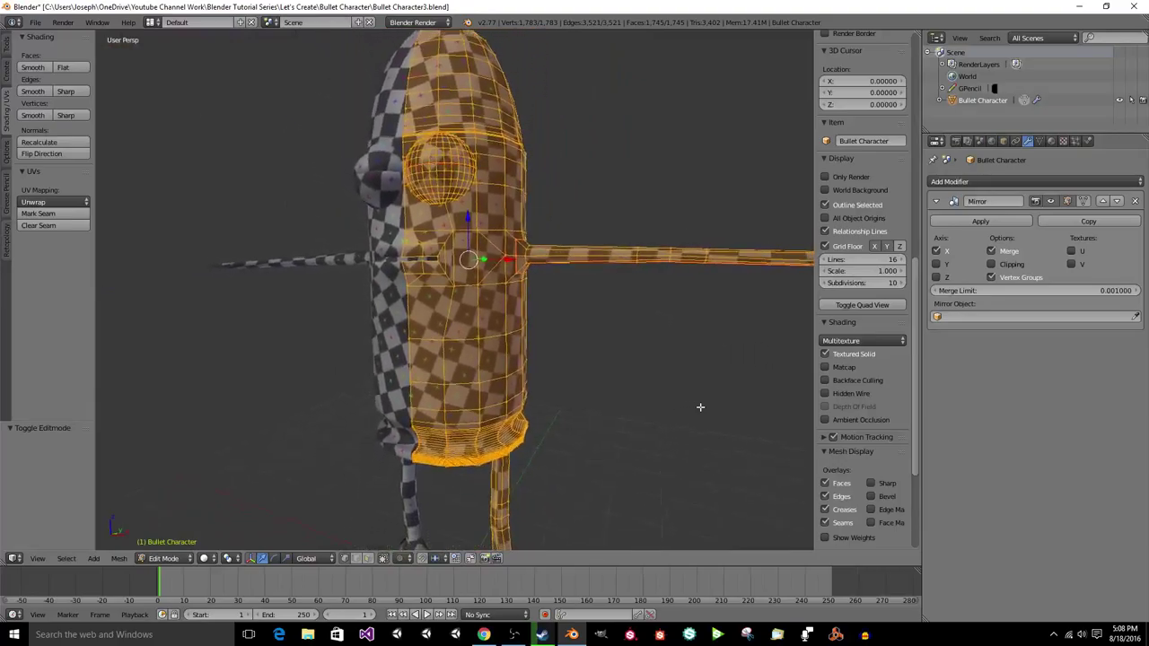
middle_drag(700, 408, 509, 303)
scroll(700, 406, up, 6)
middle_drag(479, 396, 480, 395)
key(KP_1)
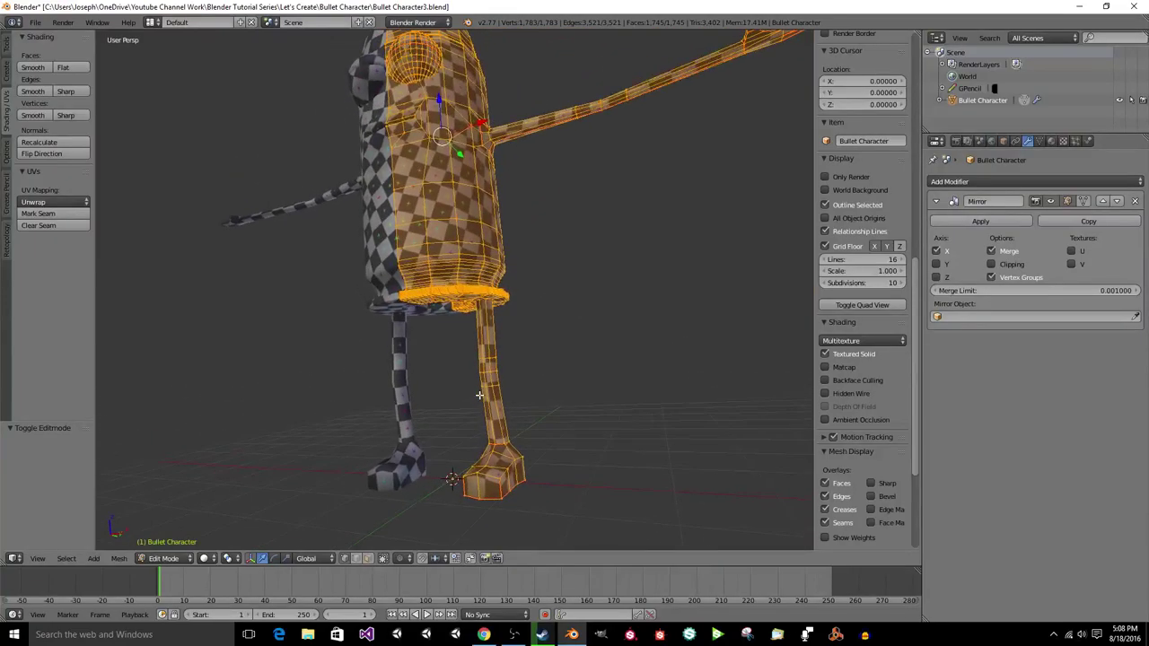
scroll(479, 395, down, 3)
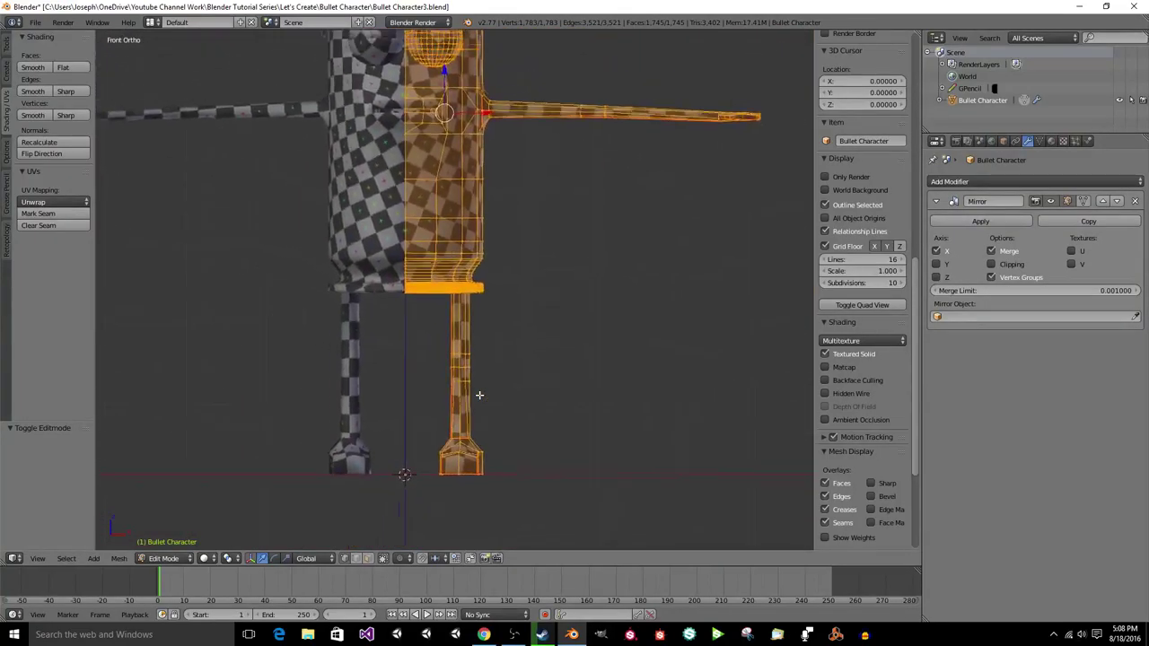
scroll(479, 395, down, 1)
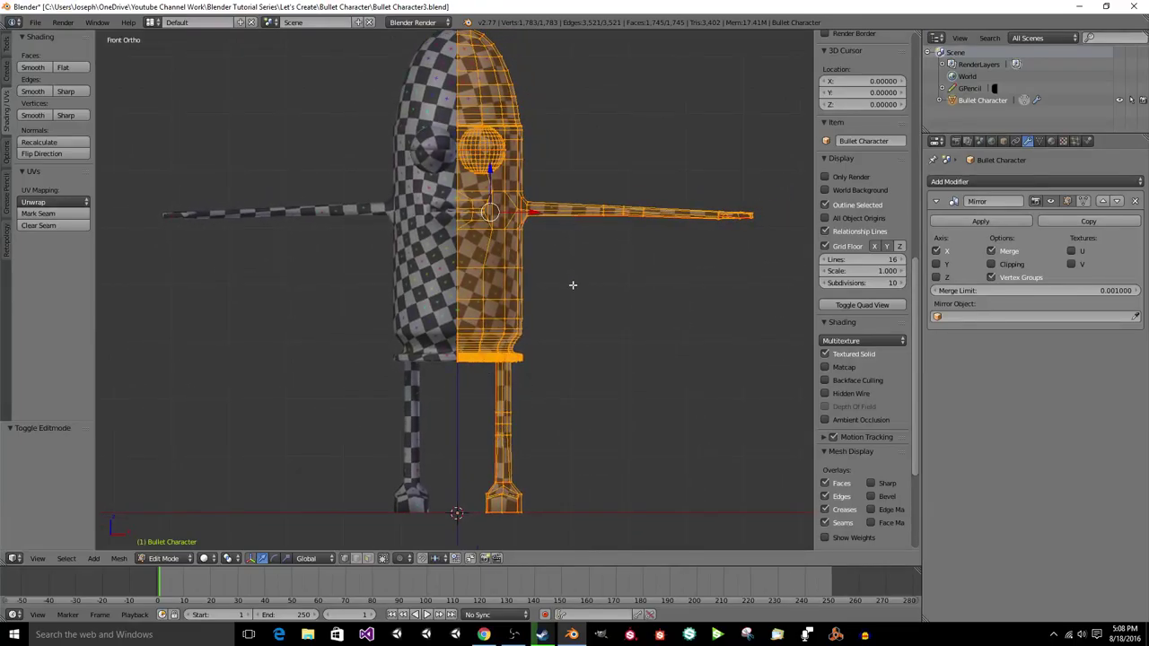
key(KP_5)
scroll(572, 284, up, 8)
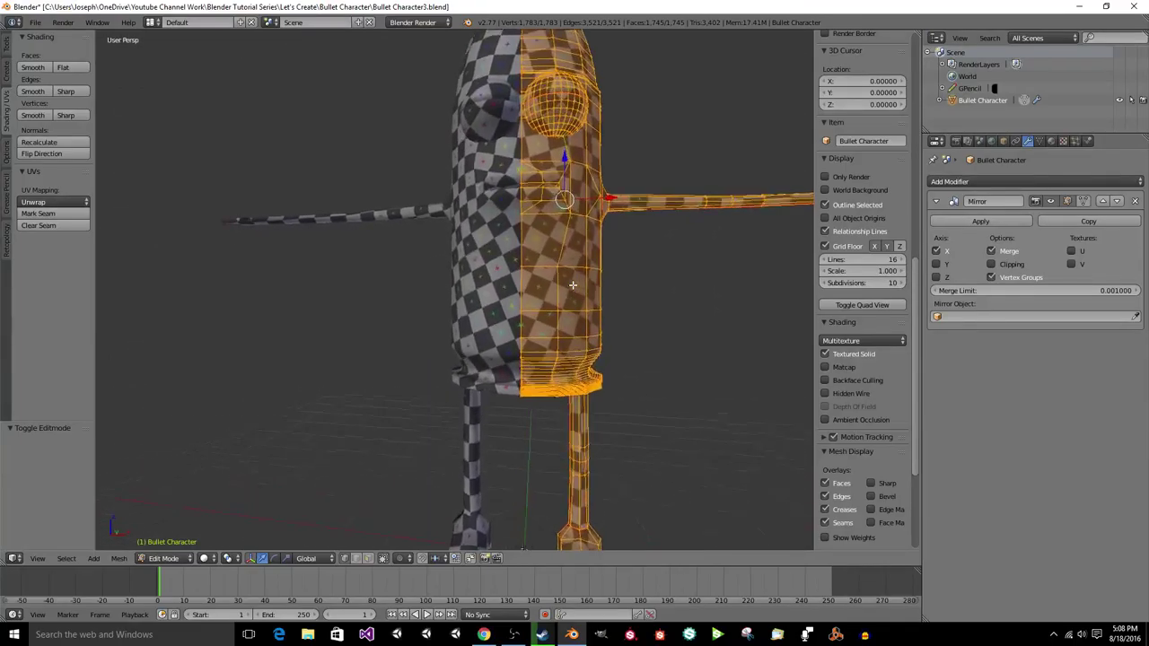
shift+middle_drag(566, 285, 528, 386)
scroll(528, 386, up, 1)
middle_drag(541, 281, 603, 293)
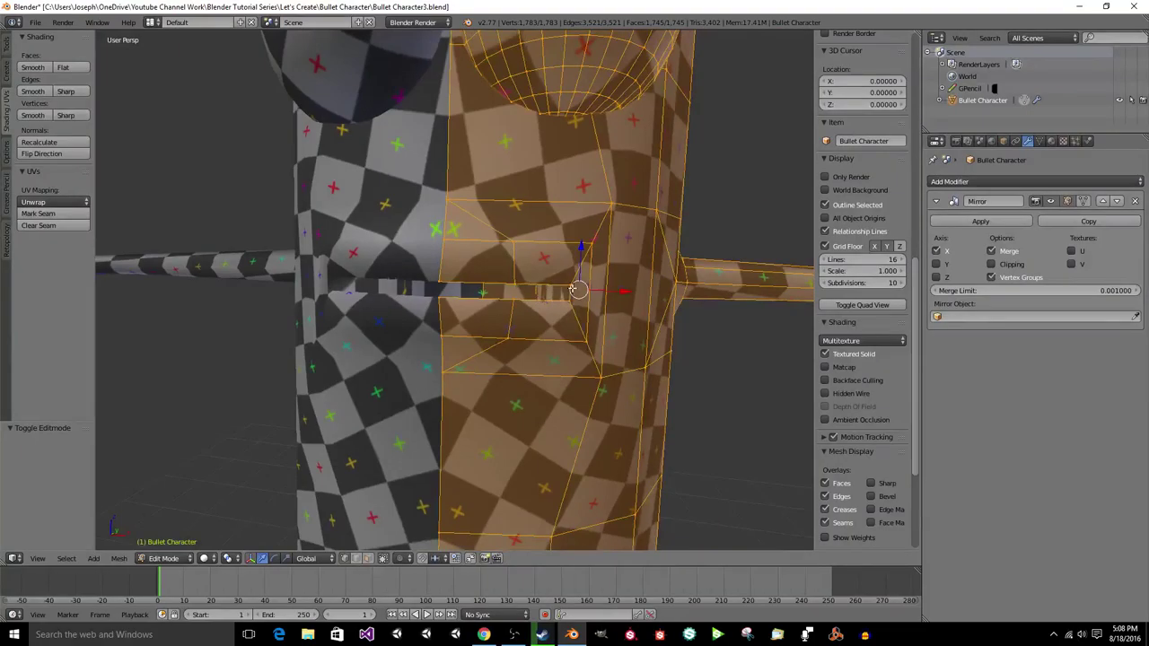
middle_drag(534, 283, 540, 312)
scroll(538, 314, down, 4)
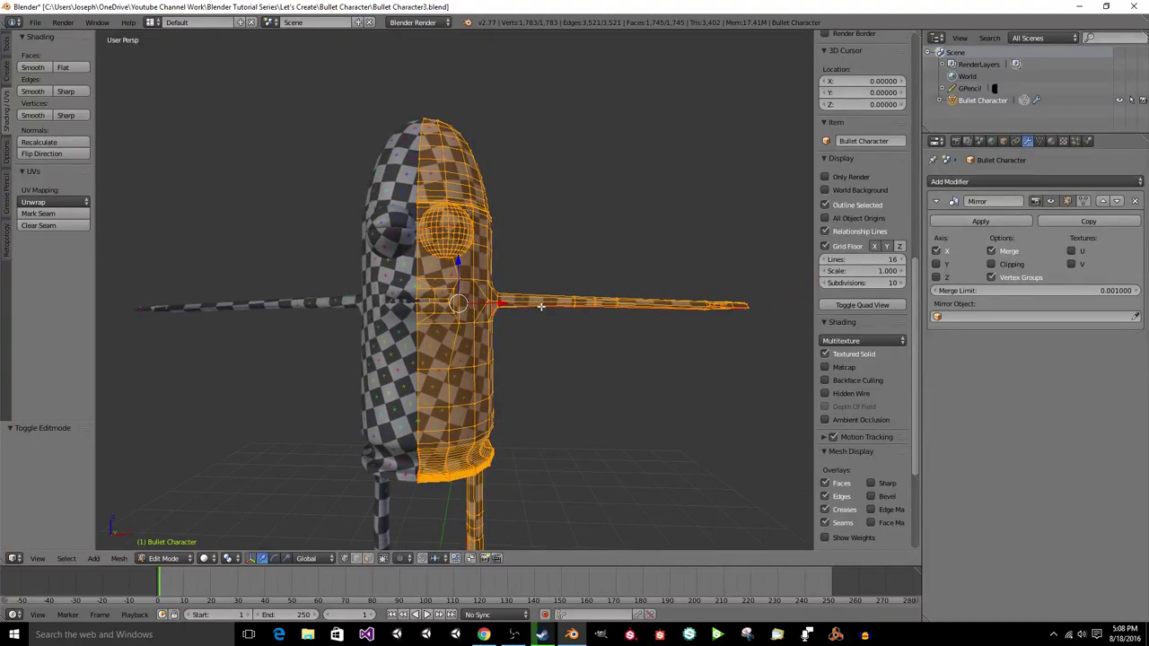
Step: Return the character to Object Mode, save over the existing file, and turn off the Textured Solid display
key(Tab)
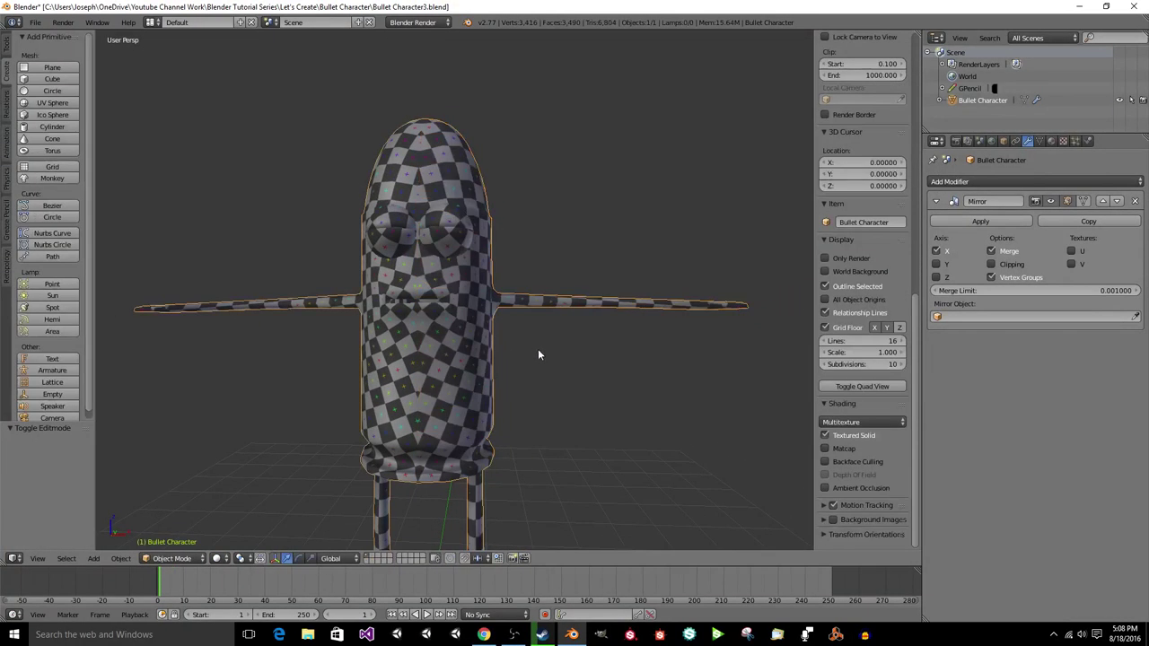
key(ctrl+s)
click(538, 355)
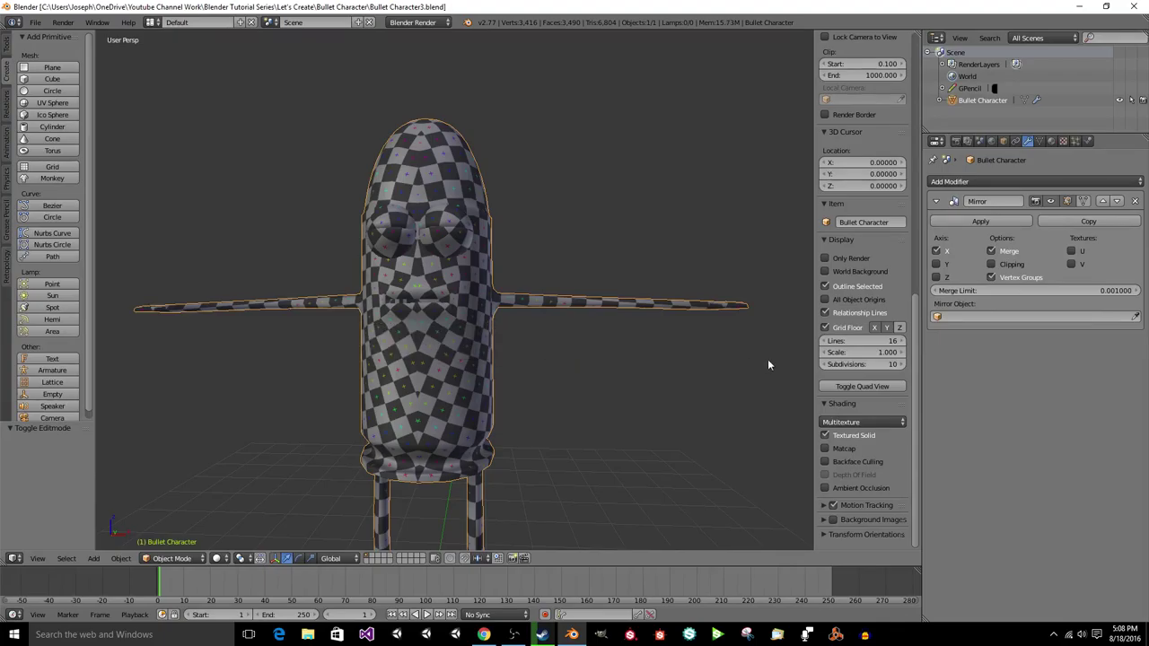
click(825, 435)
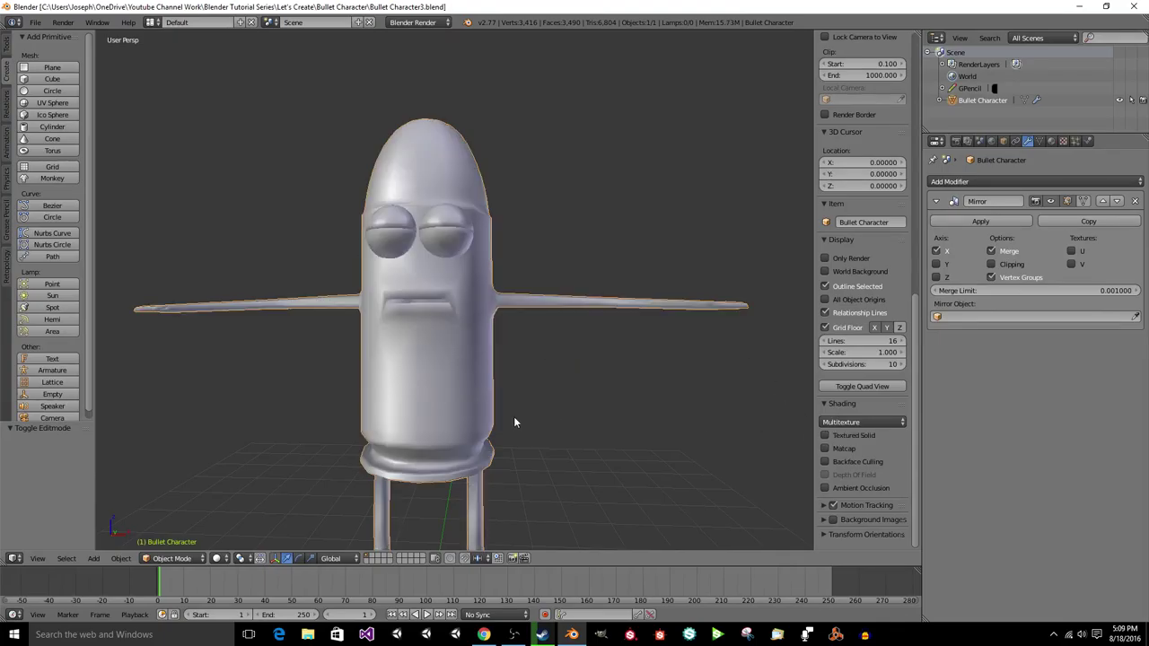
Step: Add a single-bone armature at the origin between the character's feet
key(shift+a)
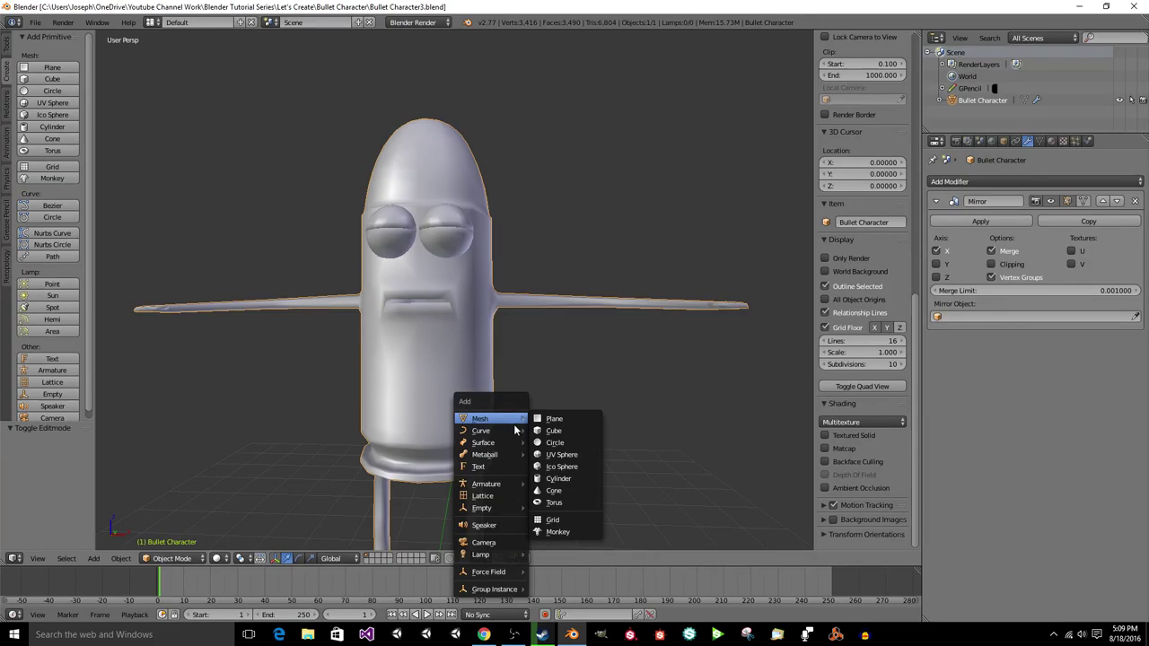
mouse_move(510, 486)
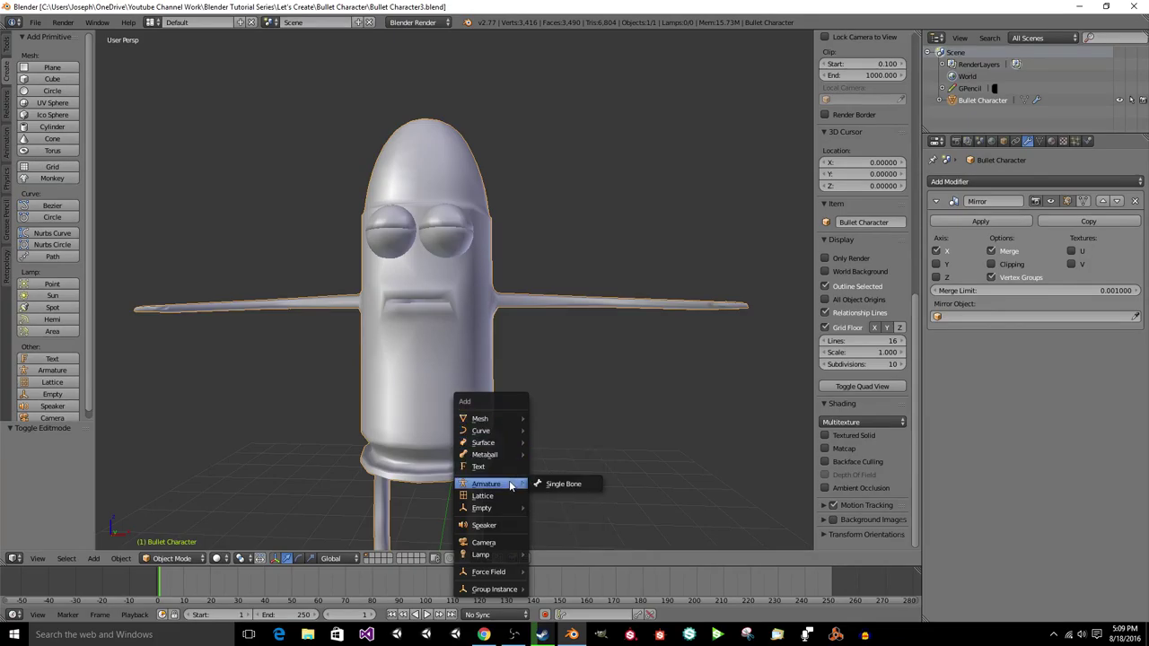
click(559, 485)
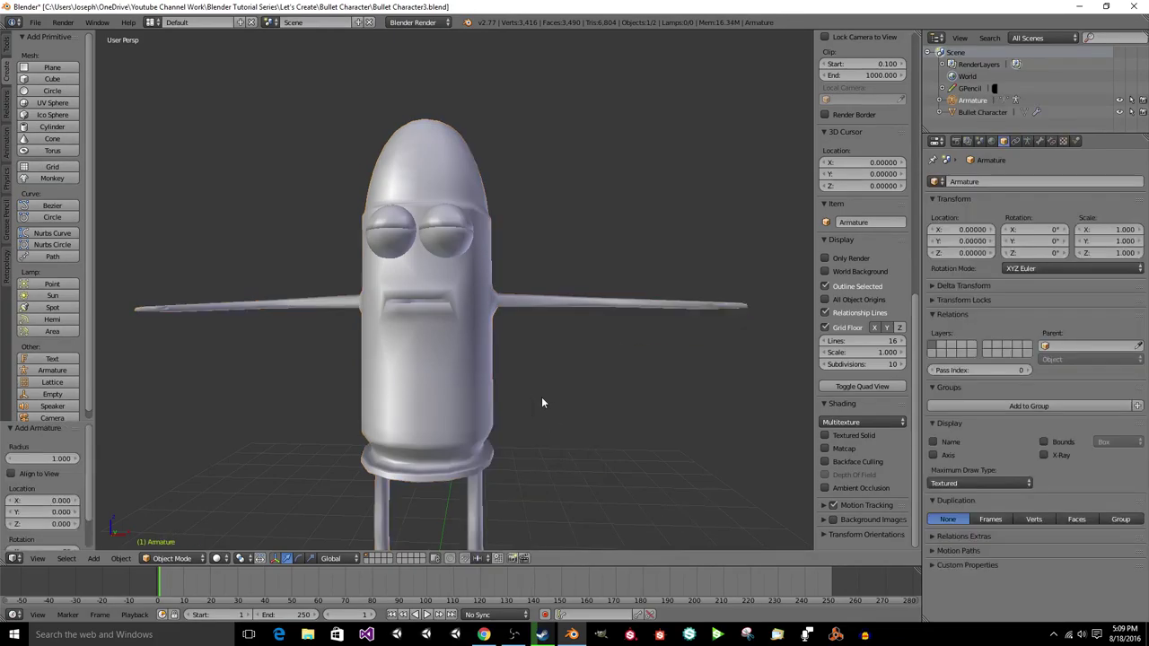
shift+middle_drag(544, 401, 543, 399)
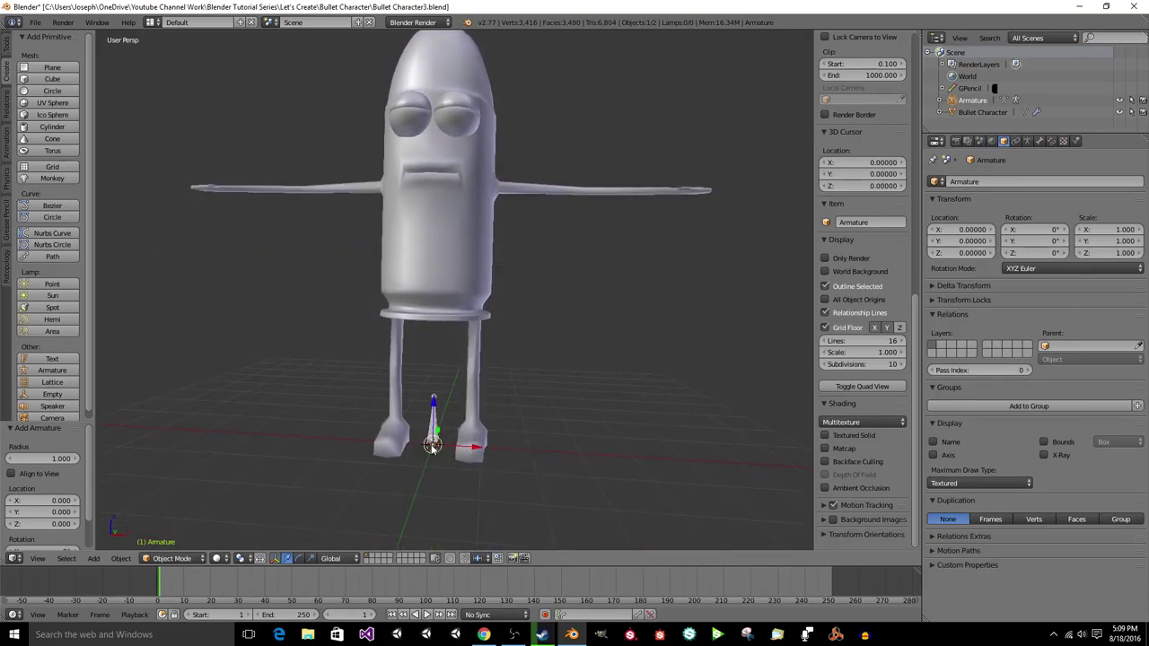
click(572, 431)
key(shift+c)
middle_drag(572, 429, 565, 435)
Step: Put the armature in Edit Mode and rename its bone Root Bone
key(Tab)
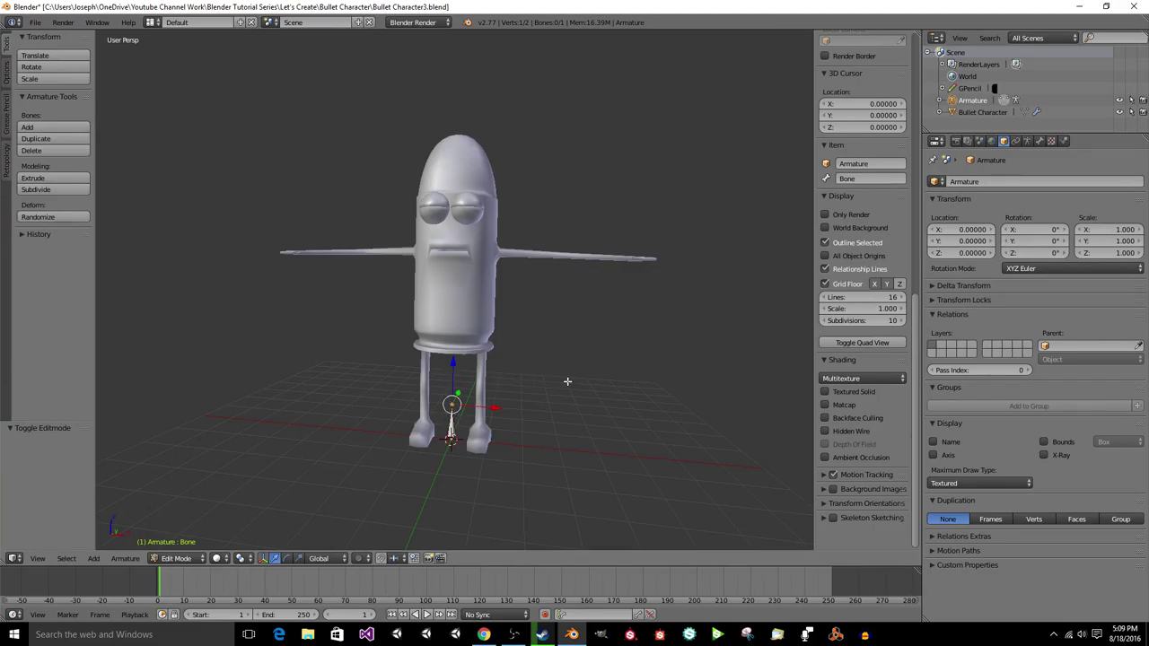
key(KP_3)
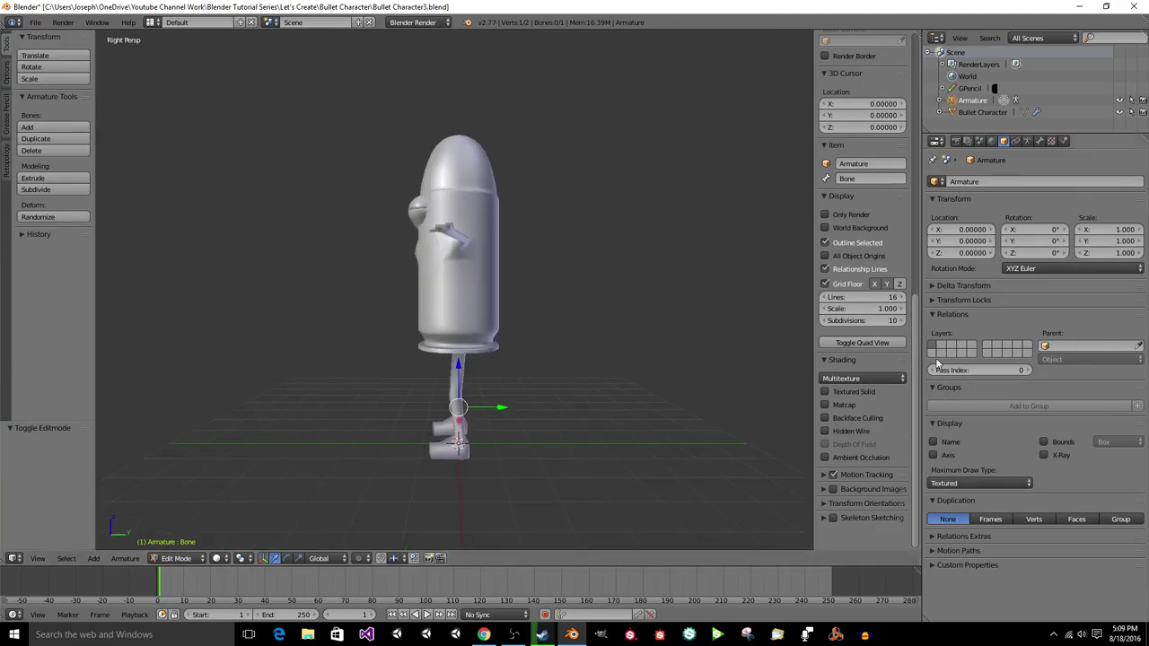
scroll(910, 342, up, 5)
click(892, 298)
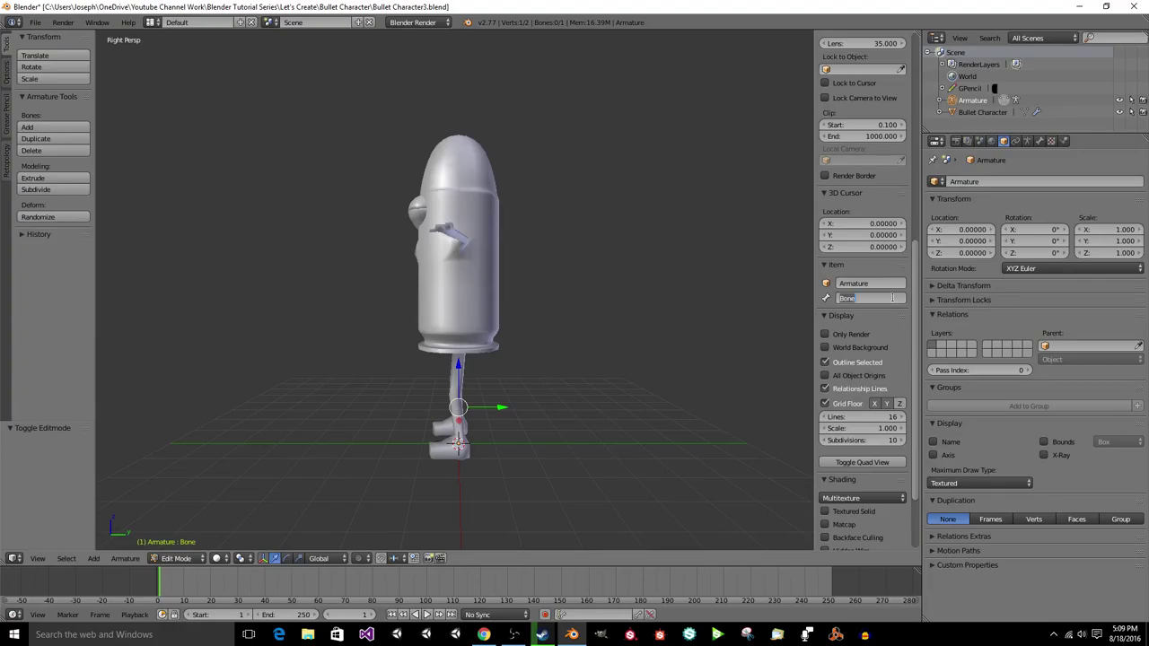
click(892, 298)
key(Return)
Step: In wireframe right orthographic view, move the root bone's tip about -5.003 in Y and -1.014 in Z to lay it forward along the ground, and save
key(z)
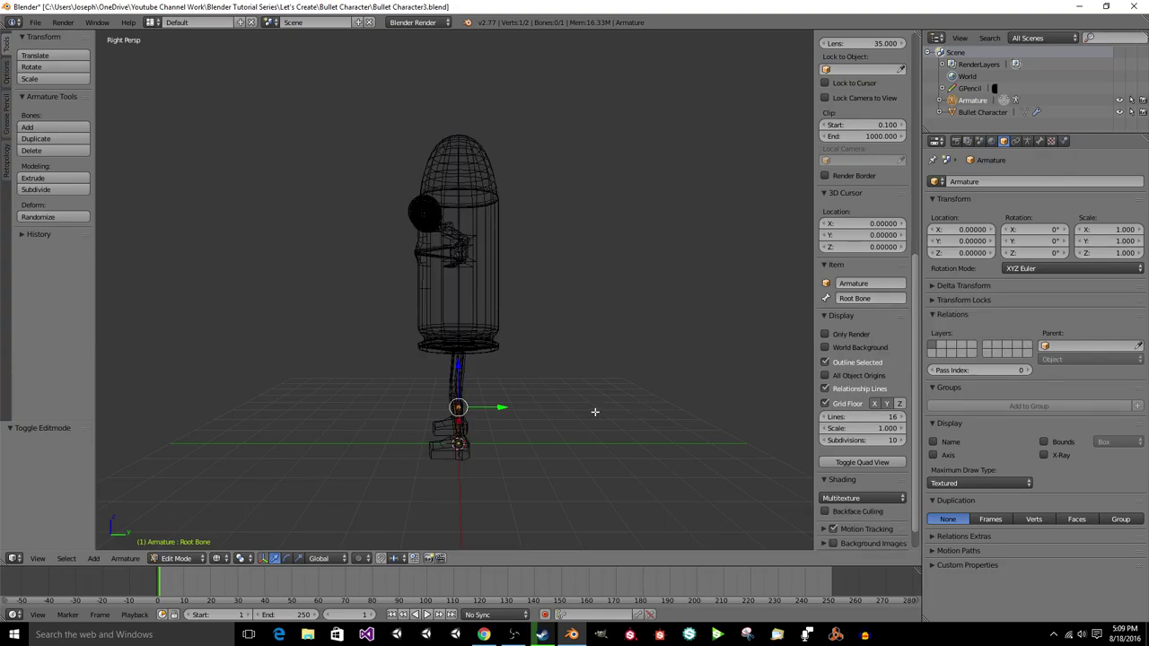
key(KP_5)
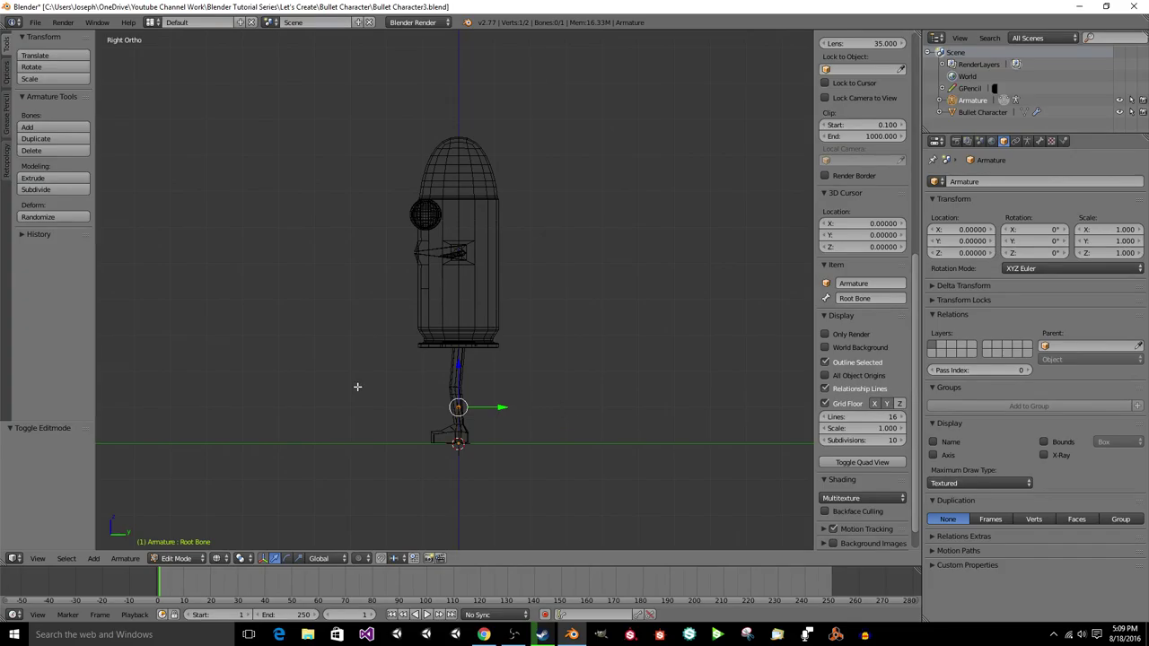
key(g)
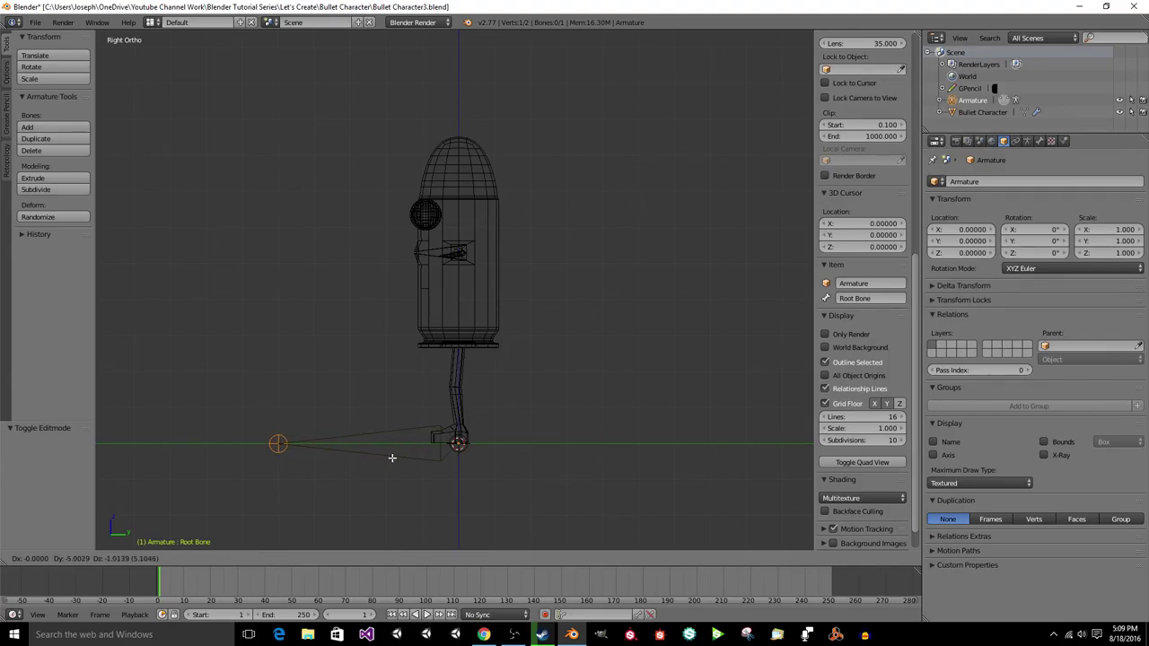
click(392, 458)
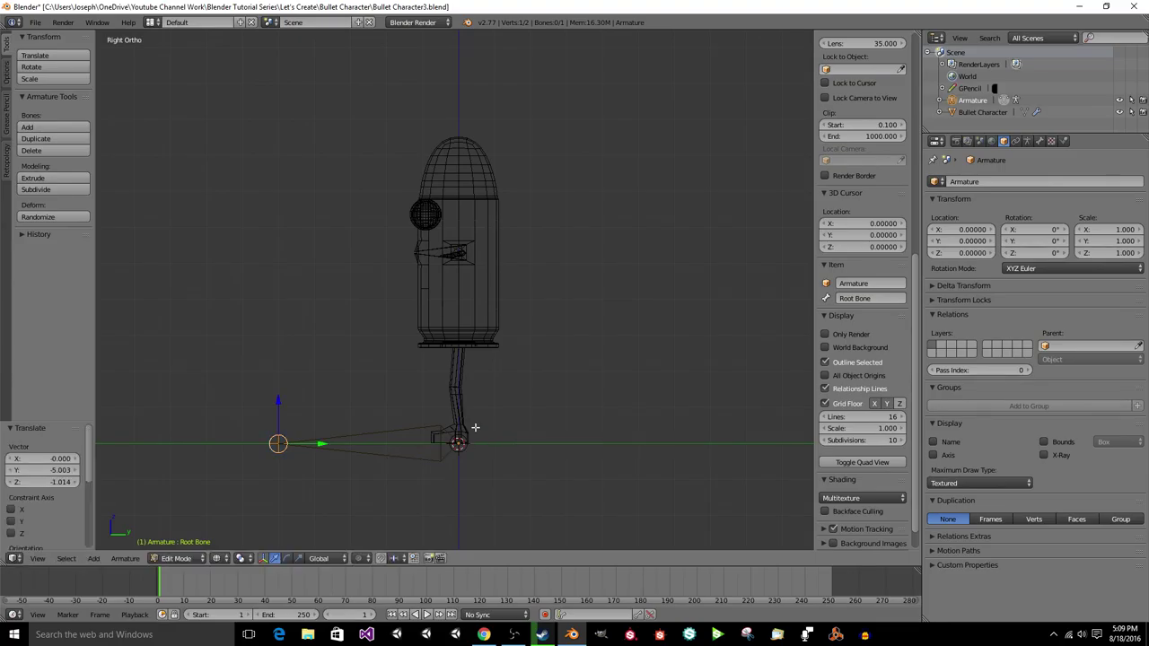
right_click(418, 429)
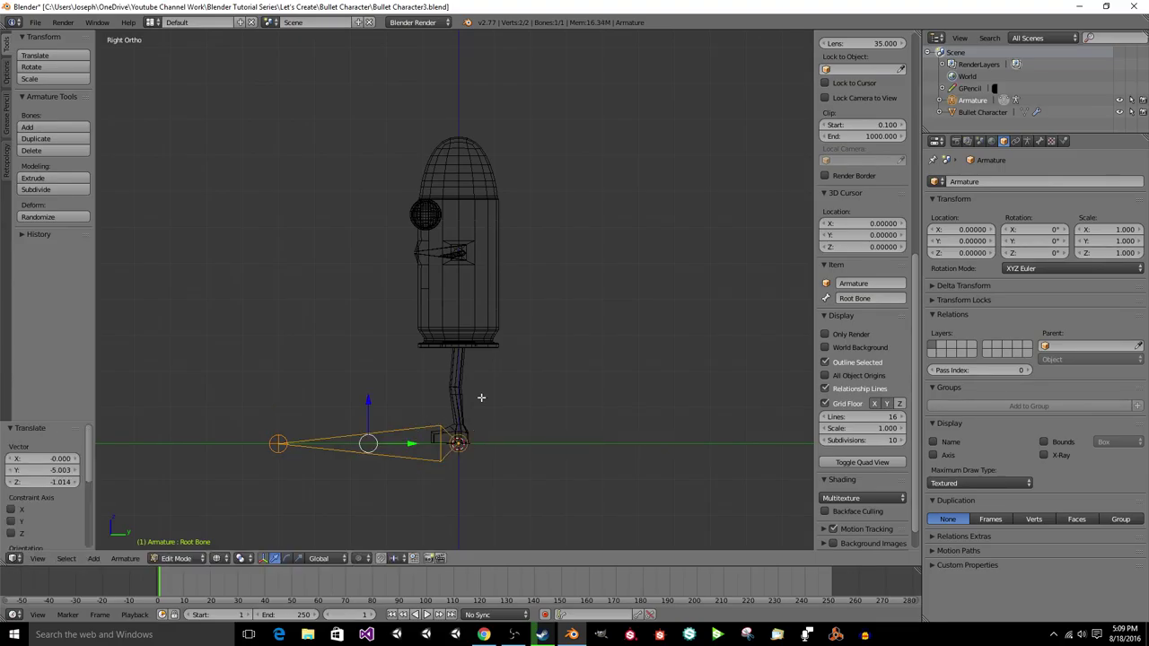
key(a)
key(ctrl+s)
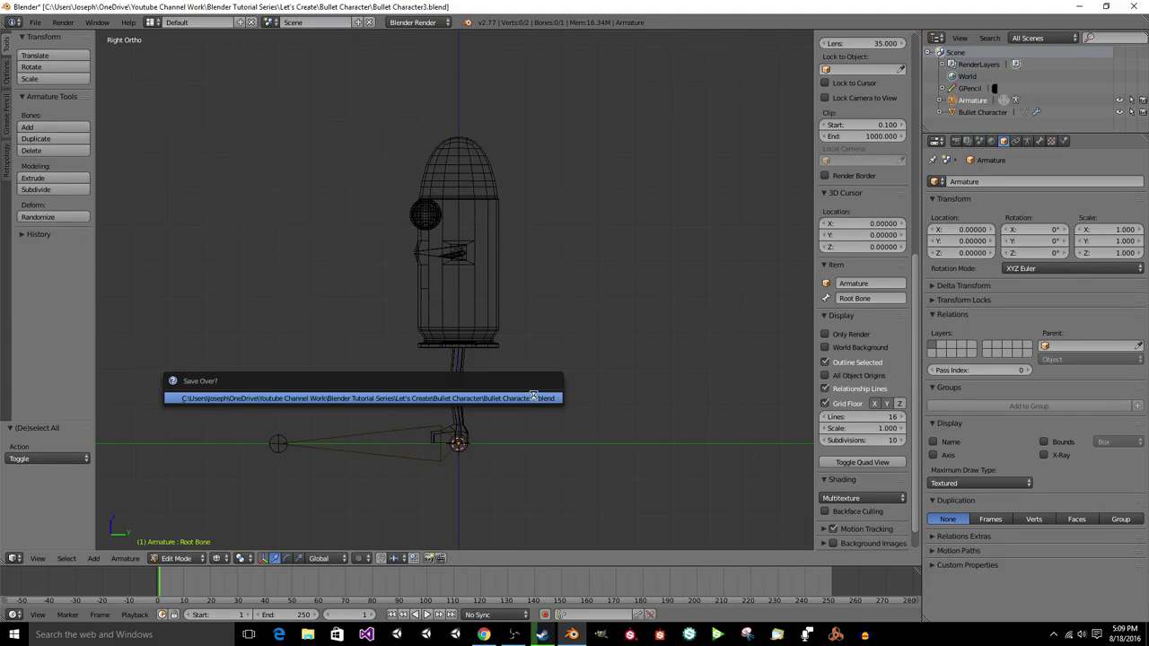
click(474, 402)
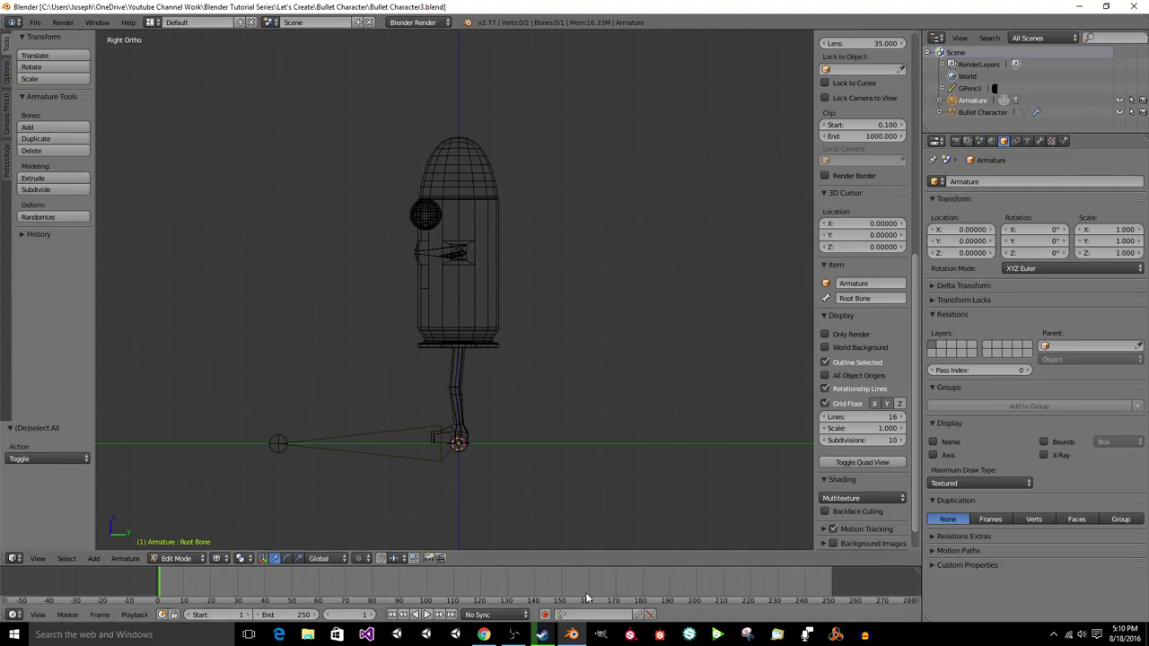
Step: Add a second bone to the armature and raise it about 2.693 along Z to the base of the body
mouse_move(523, 636)
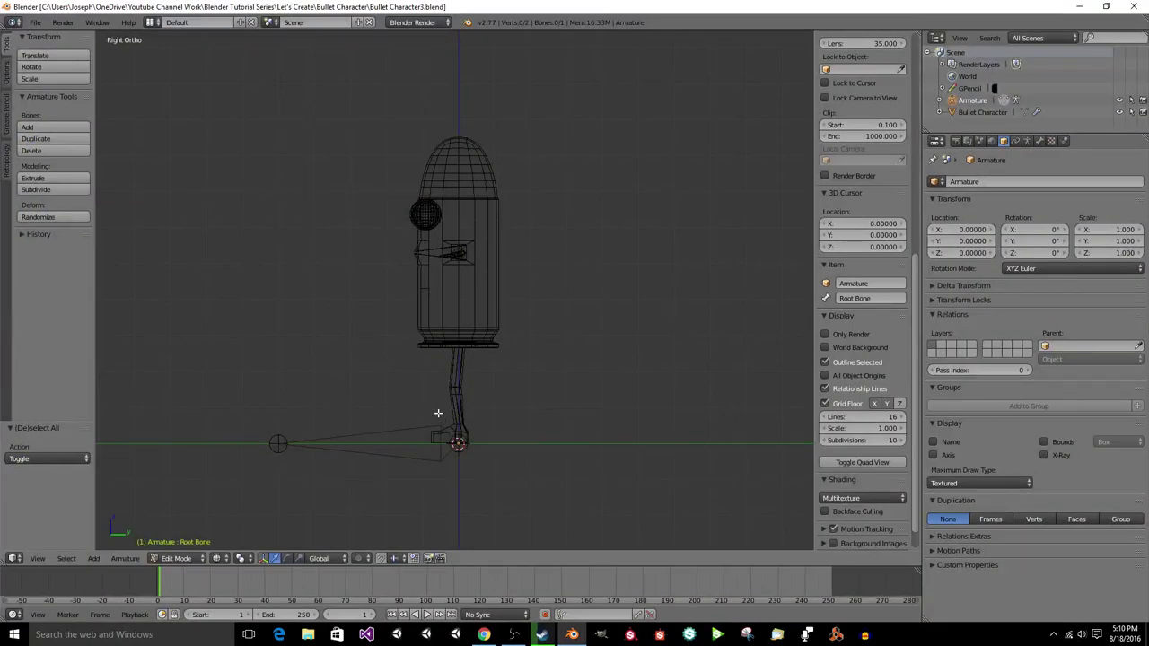
key(shift+a)
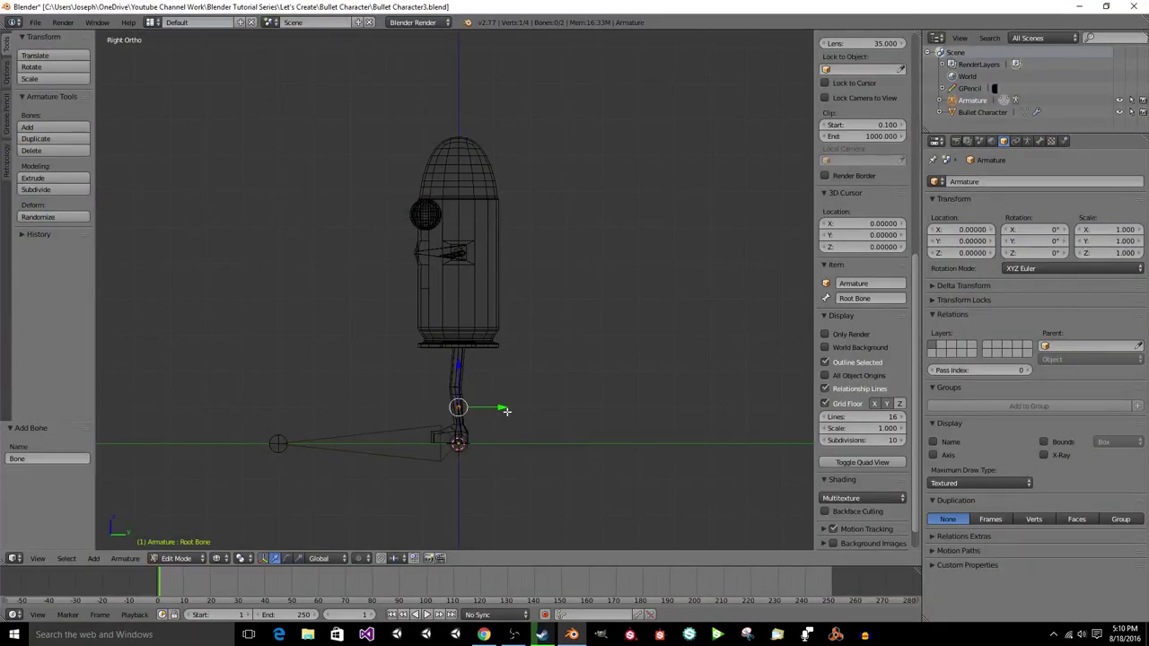
drag(460, 401, 453, 303)
Step: Rename the new bone at the base of the body Stomach
scroll(471, 330, up, 3)
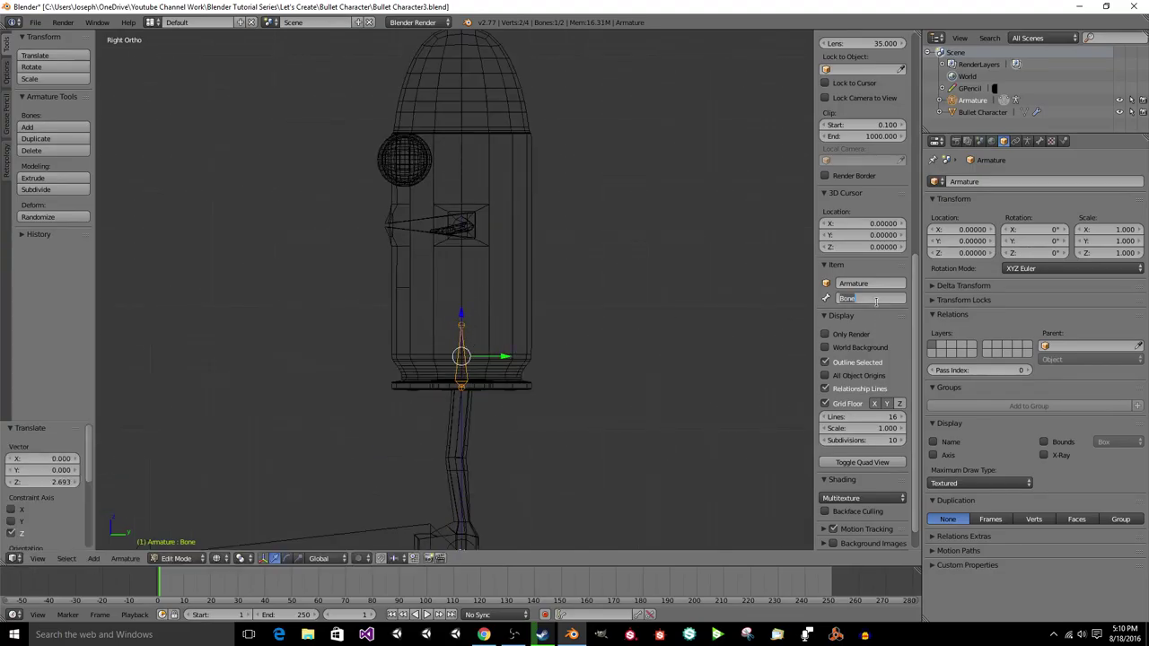
text(Stomach)
key(Return)
Step: Lower the Stomach bone's base slightly, raise its tip 1.323 along Z, and bring the tip back down 0.510 to just below arm level
scroll(555, 385, up, 2)
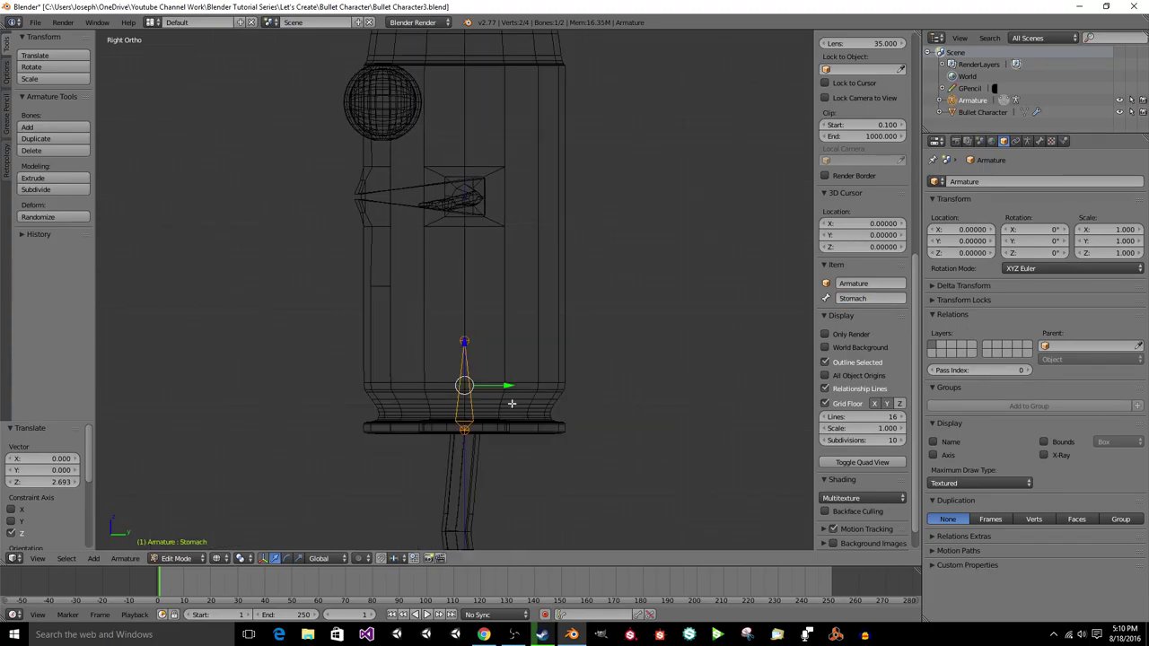
right_click(465, 430)
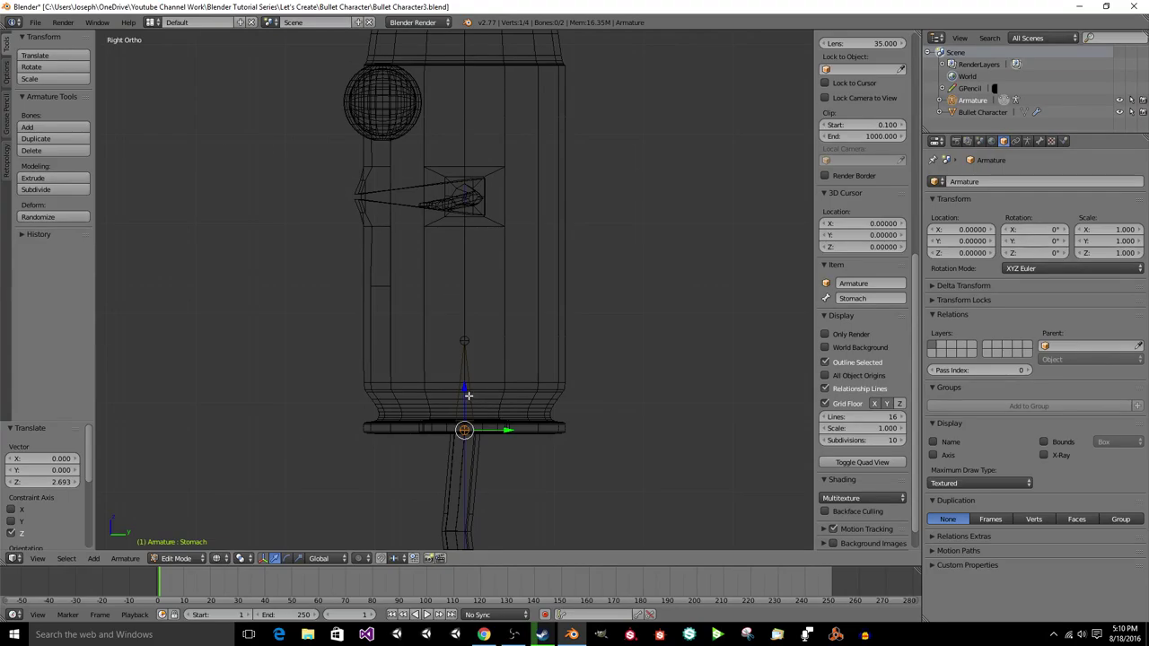
drag(468, 394, 465, 397)
right_click(465, 341)
drag(465, 297, 474, 179)
scroll(529, 213, down, 2)
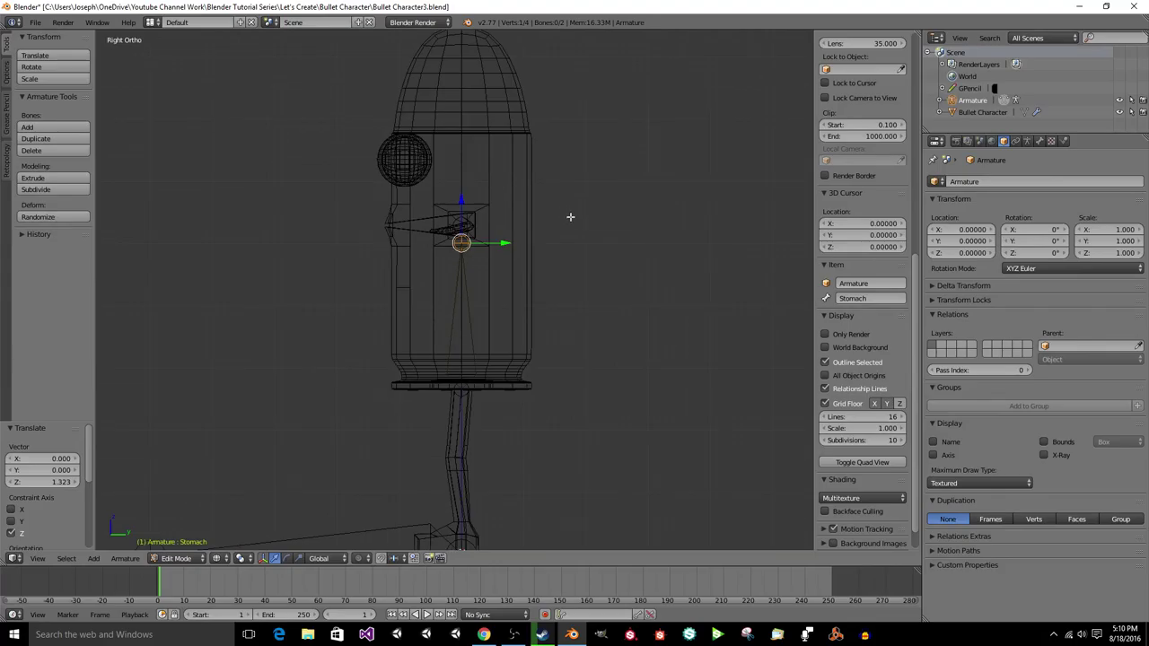
shift+middle_drag(569, 215, 530, 318)
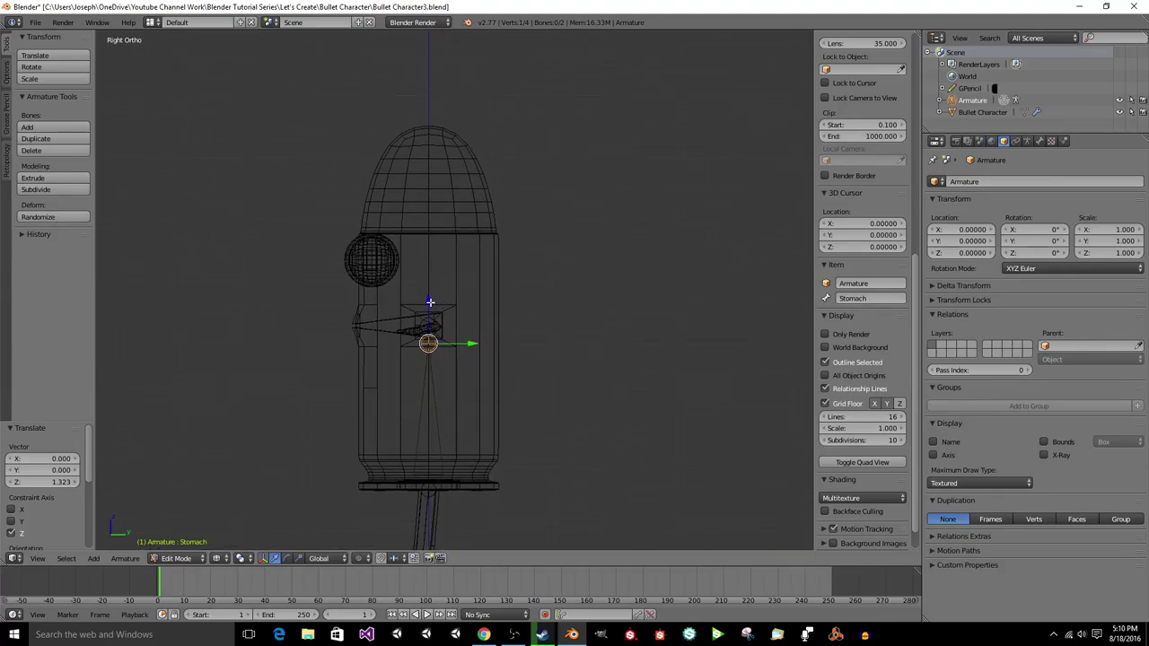
drag(429, 303, 426, 334)
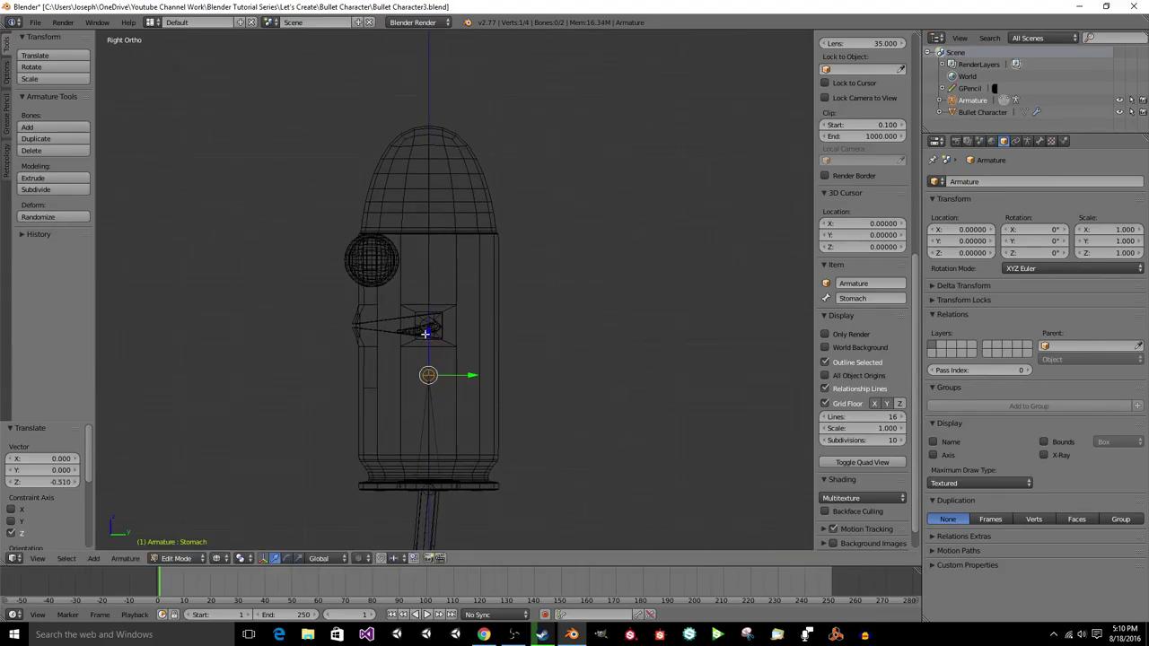
Step: Extrude a bone about 2.28 straight up along Z from the Stomach bone's tip to the base of the bullet's nose
key(e)
key(z)
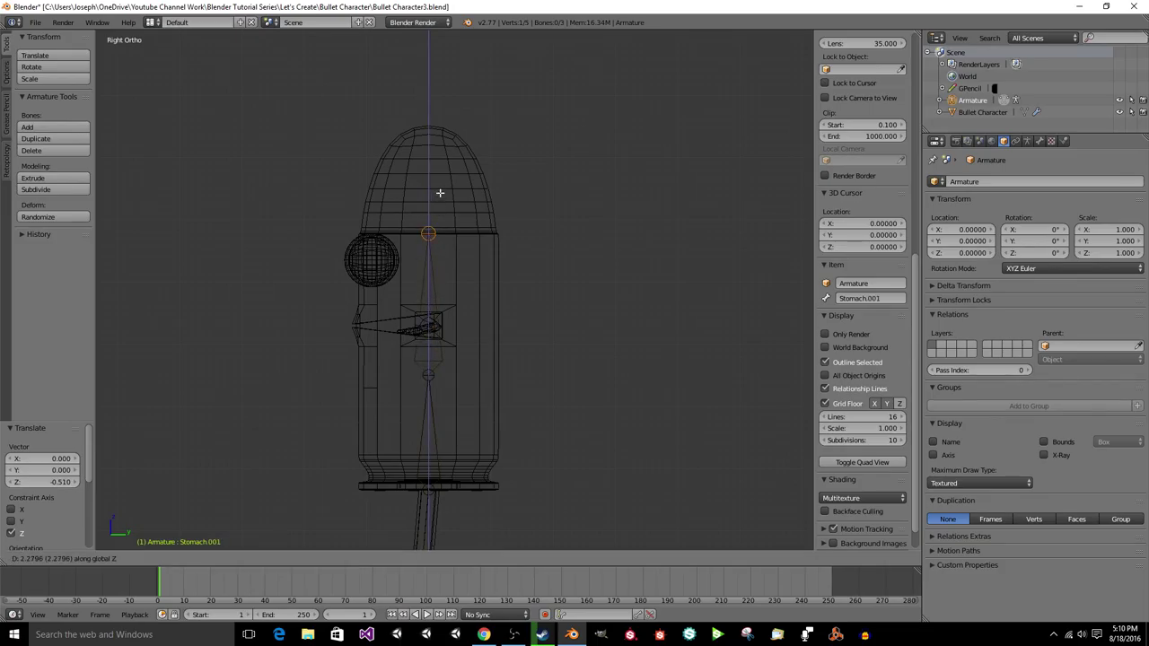
click(440, 193)
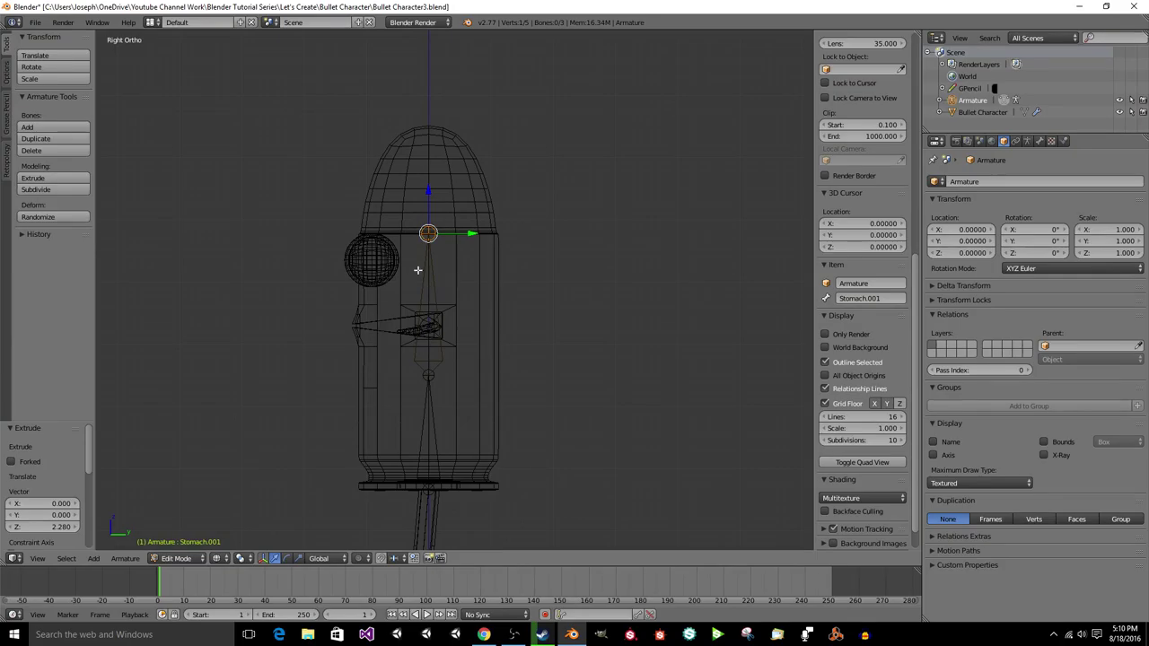
Step: Raise the joint above the Stomach bone 0.096 along Z and rename the bone above it Chest
right_click(431, 378)
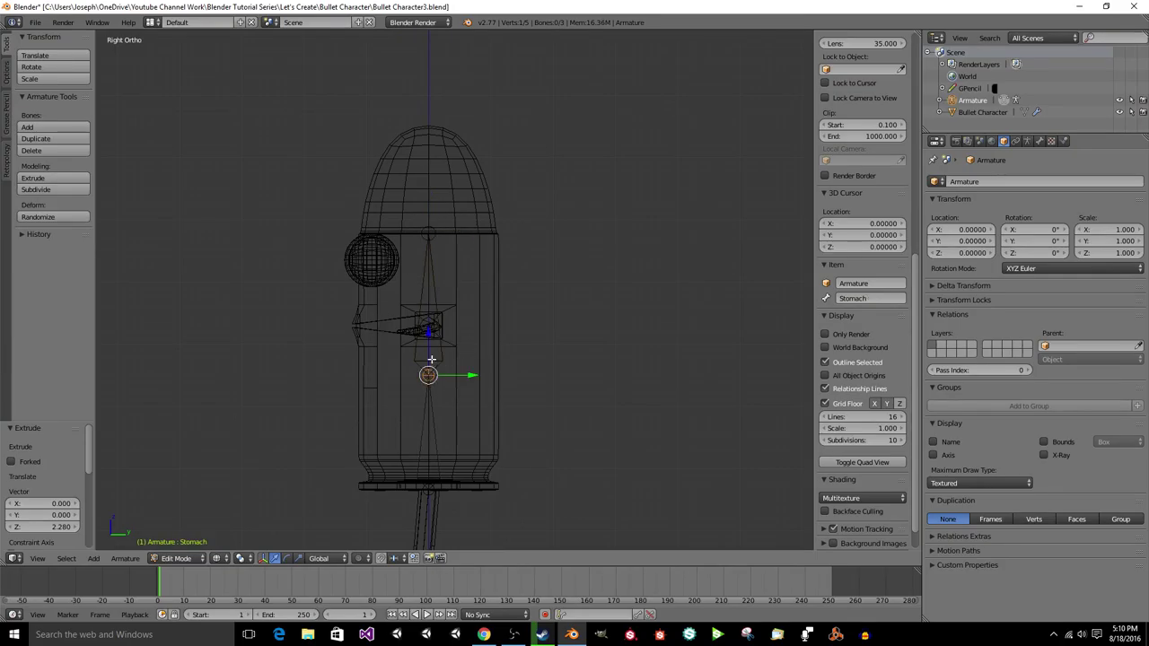
drag(431, 354, 431, 348)
right_click(438, 330)
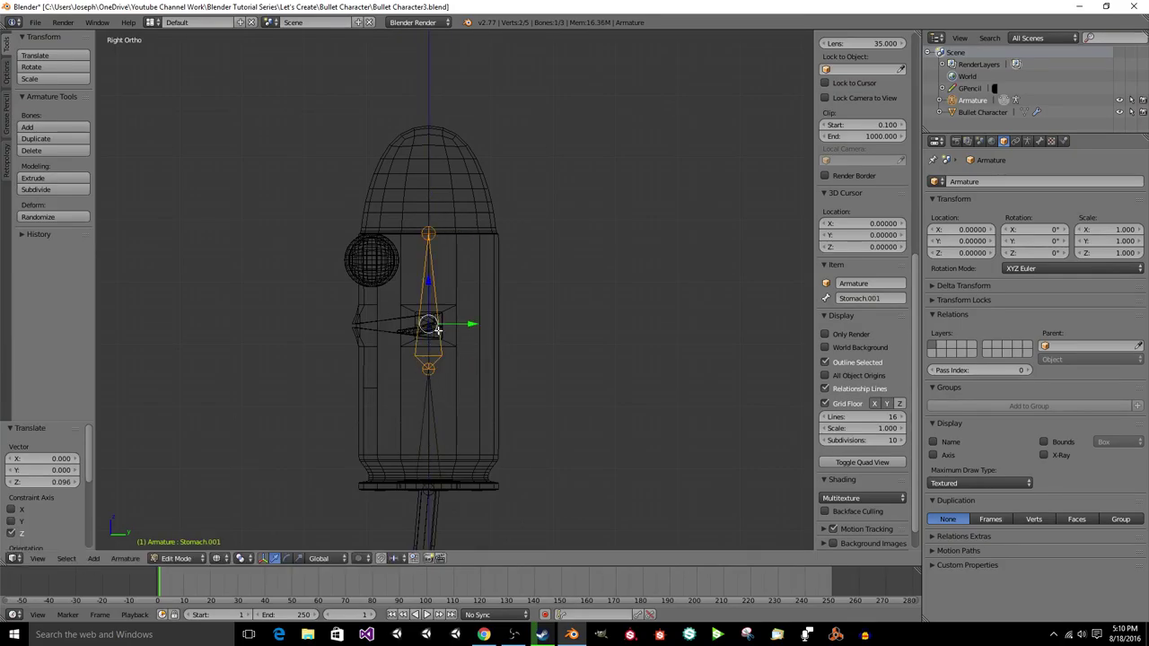
click(853, 298)
text(Chest)
key(Return)
Step: Extrude a bone 1.741 up along Z from the Chest bone's tip to the top of the nose and name it Head
right_click(430, 231)
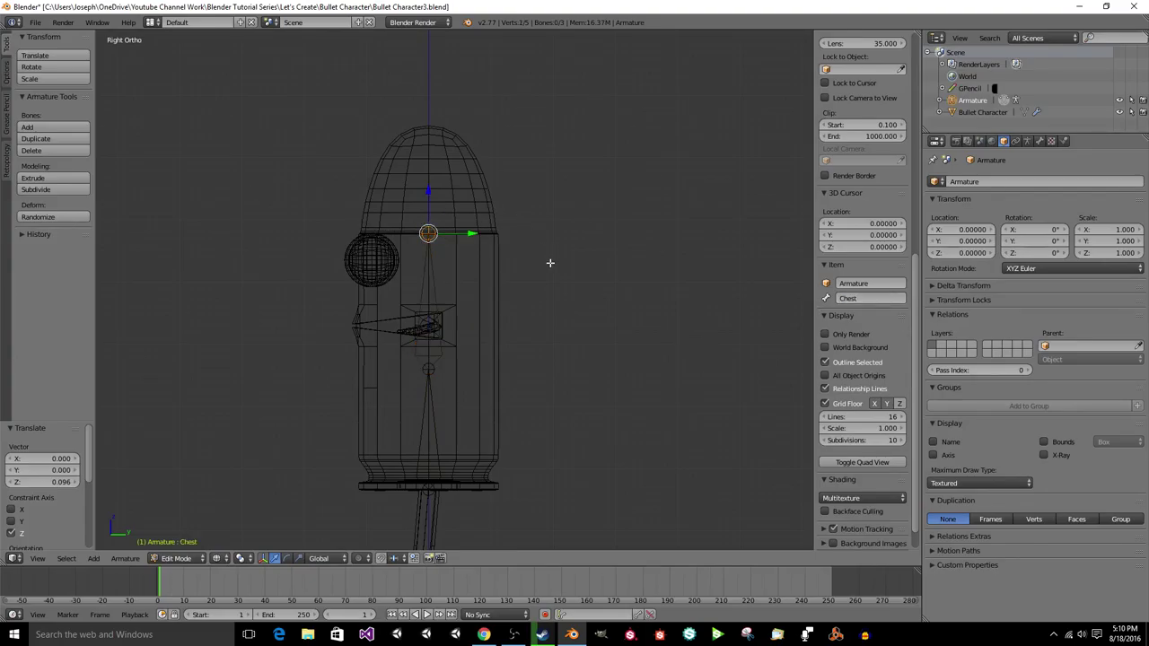
key(e)
key(z)
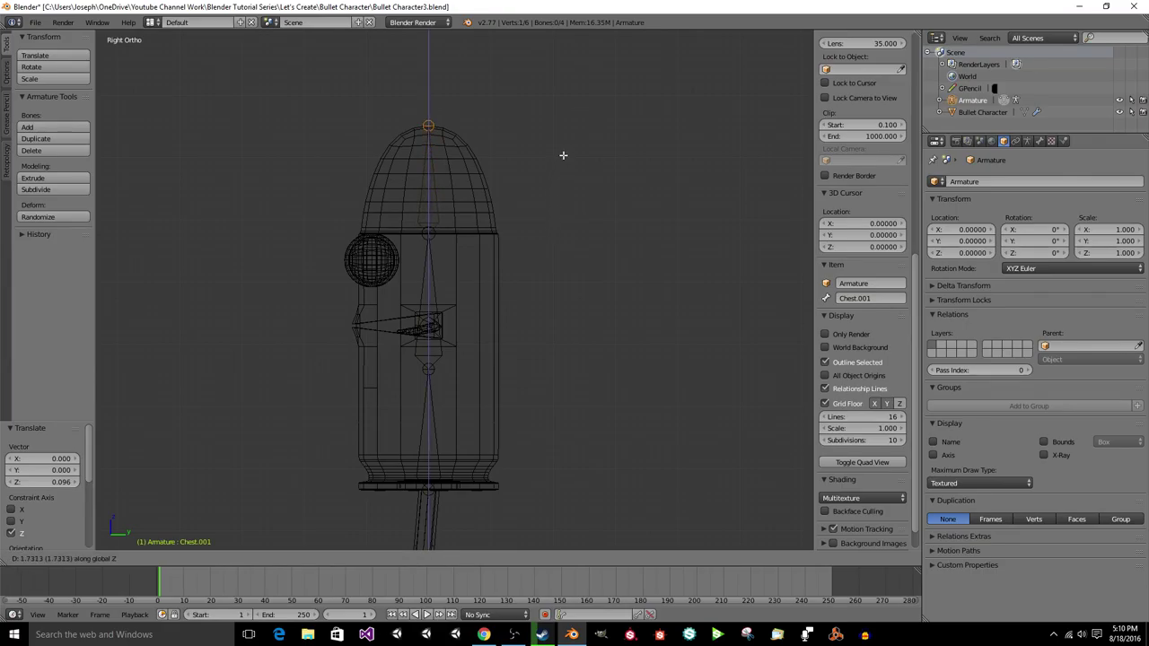
click(563, 154)
right_click(441, 191)
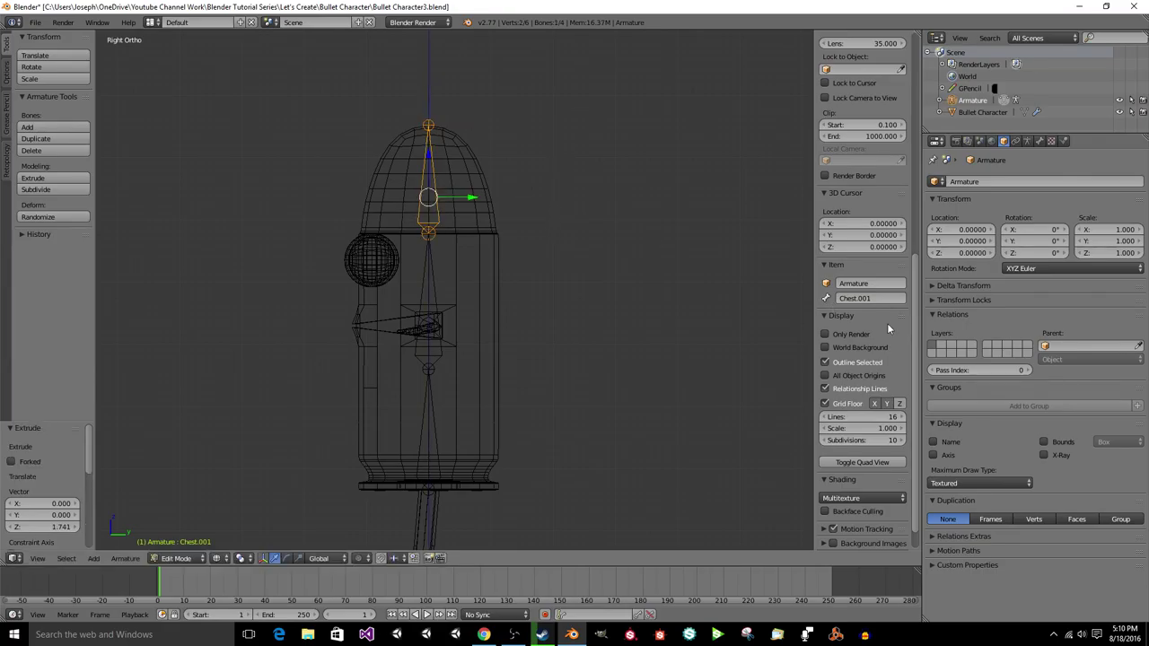
click(887, 298)
text(Head)
key(Return)
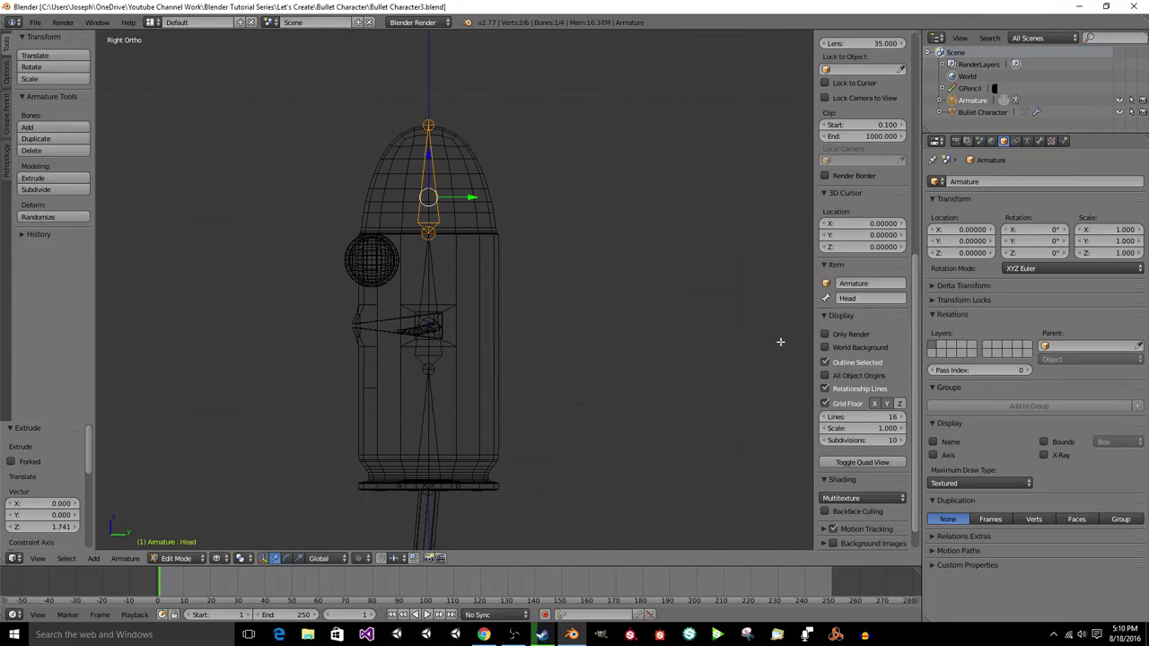
Step: Add a separate bone to the armature and raise it 4.992 along Z to mouth level inside the body
key(KP_1)
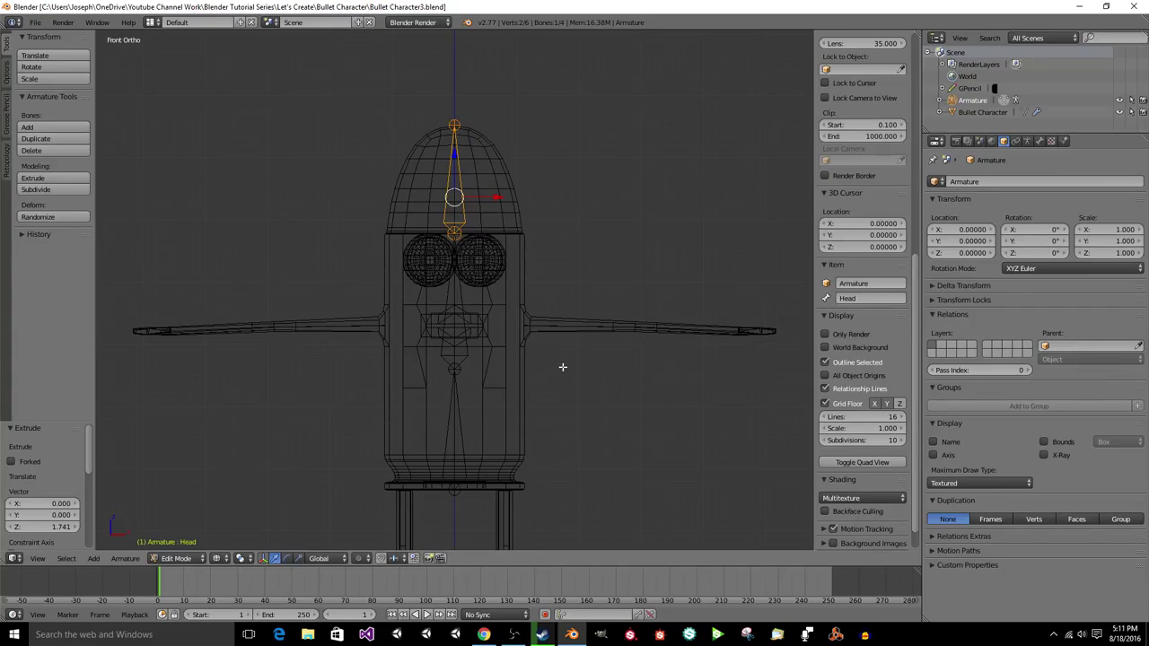
scroll(562, 367, up, 1)
scroll(561, 367, up, 2)
middle_drag(562, 367, 552, 276)
scroll(561, 367, up, 2)
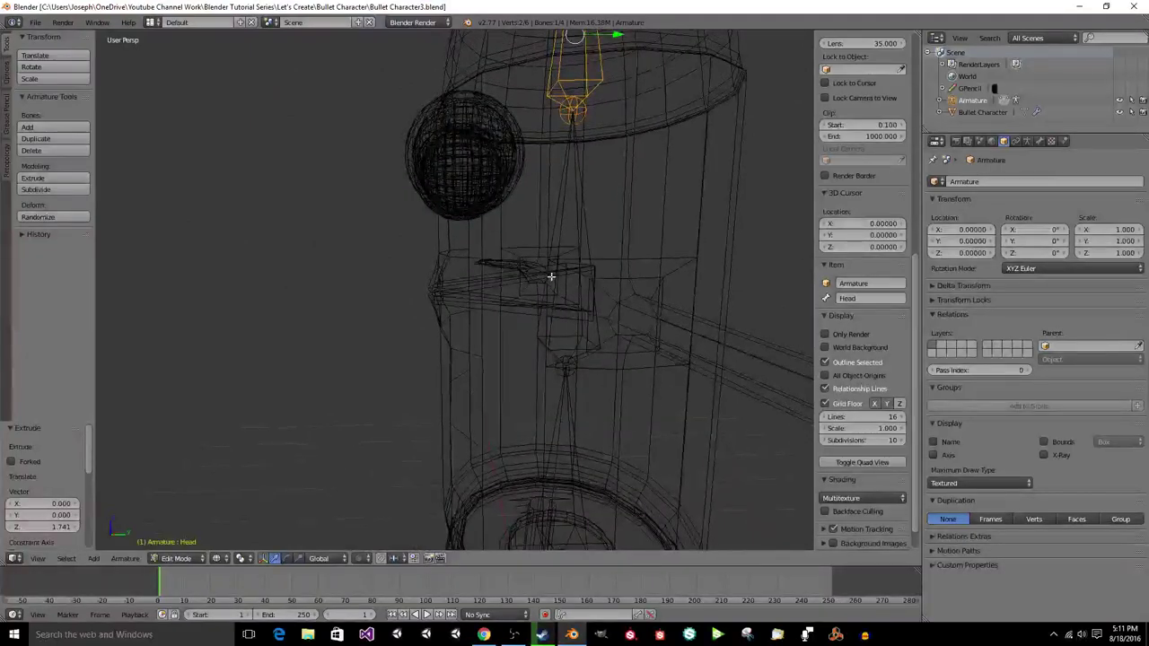
scroll(541, 321, down, 4)
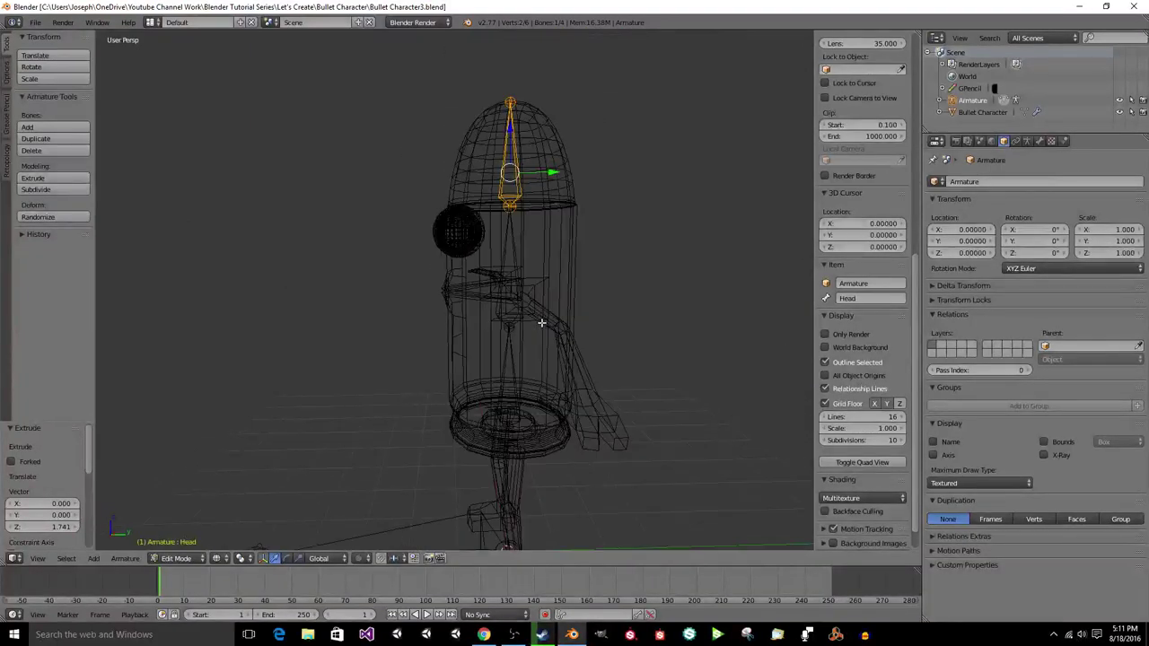
key(shift+a)
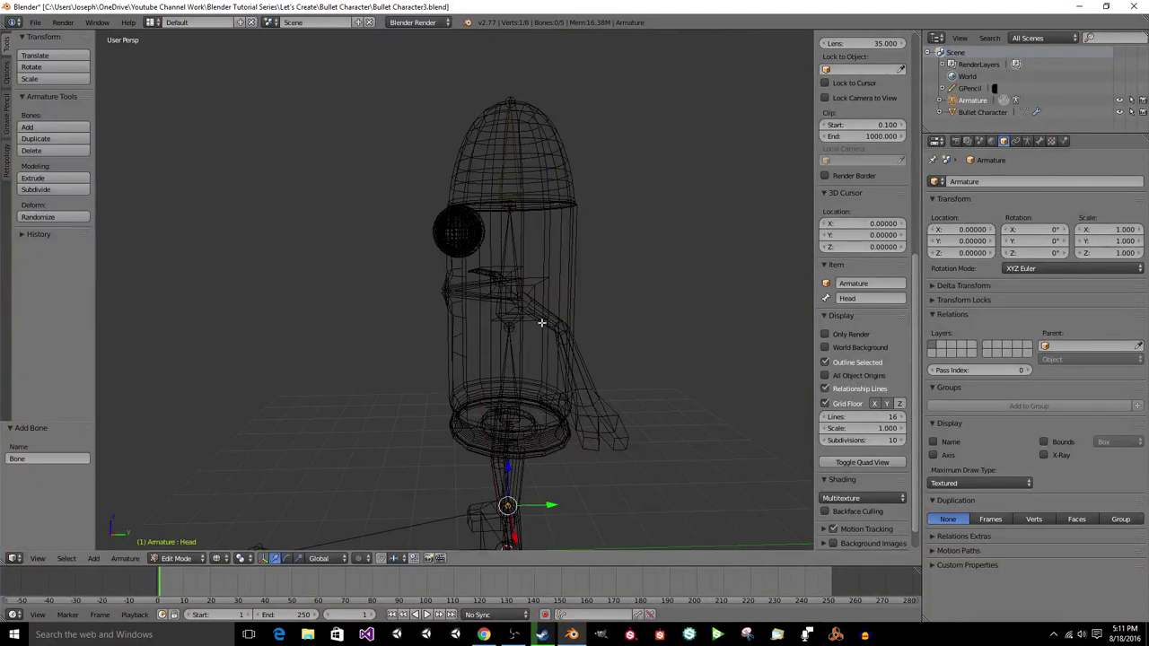
key(a)
right_click(508, 530)
key(g)
key(z)
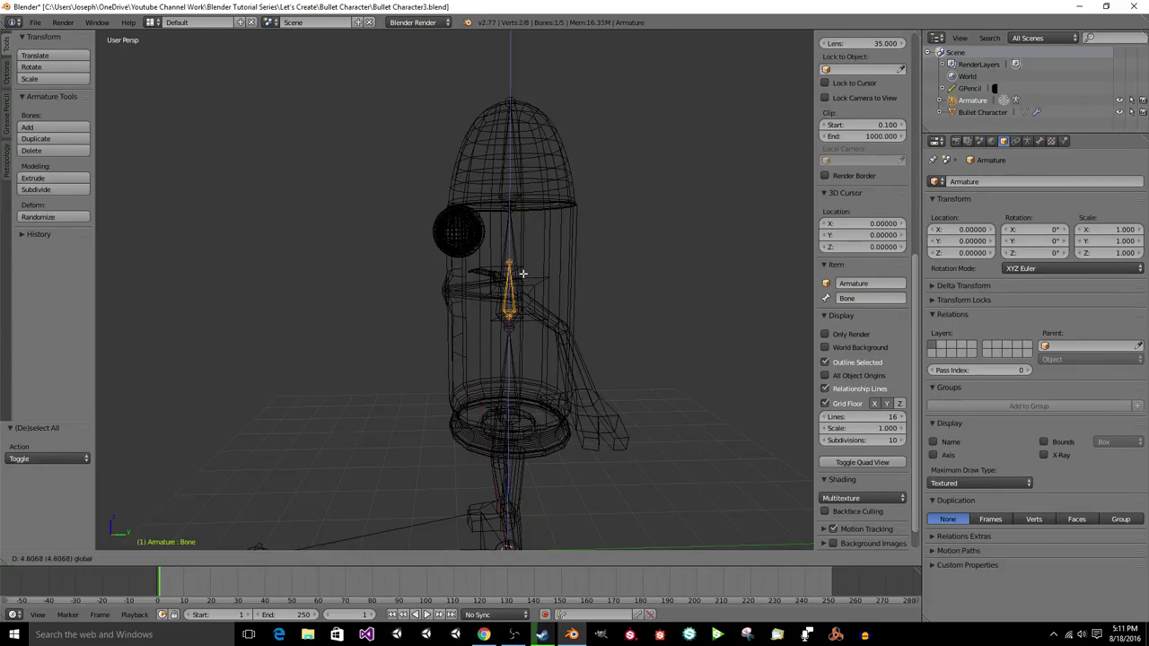
click(523, 273)
scroll(523, 269, up, 6)
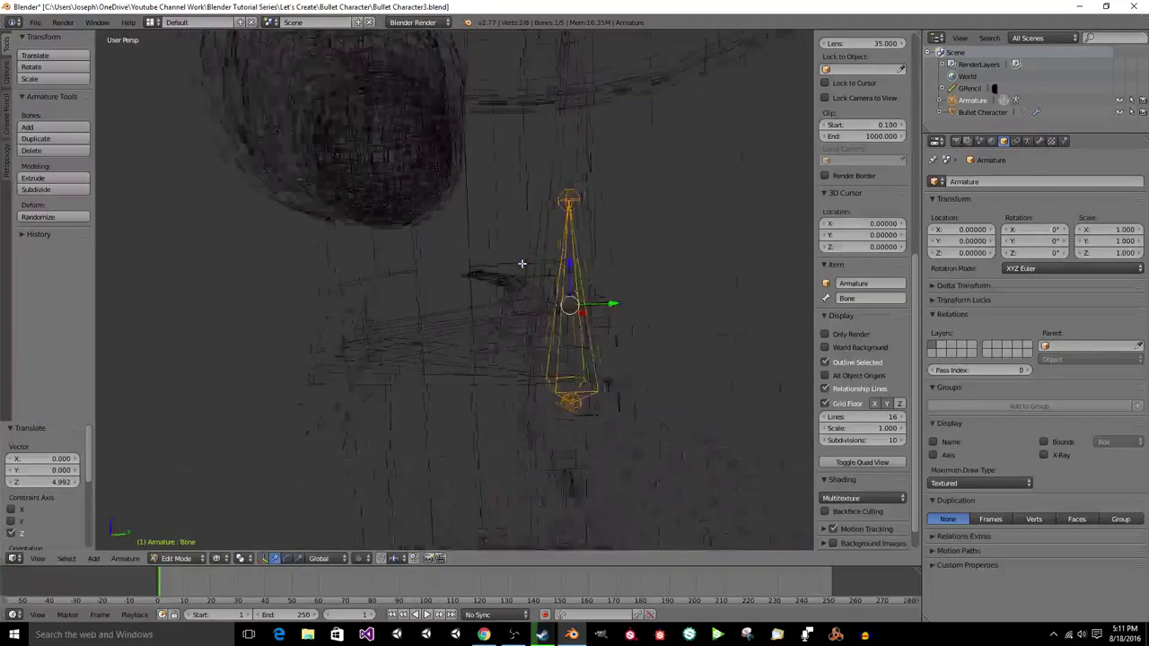
Step: Move the new bone -0.357 in Y and 0.453 in Z, then its tip -0.876 in Y and -1.101 in Z to the upper lip
right_click(561, 199)
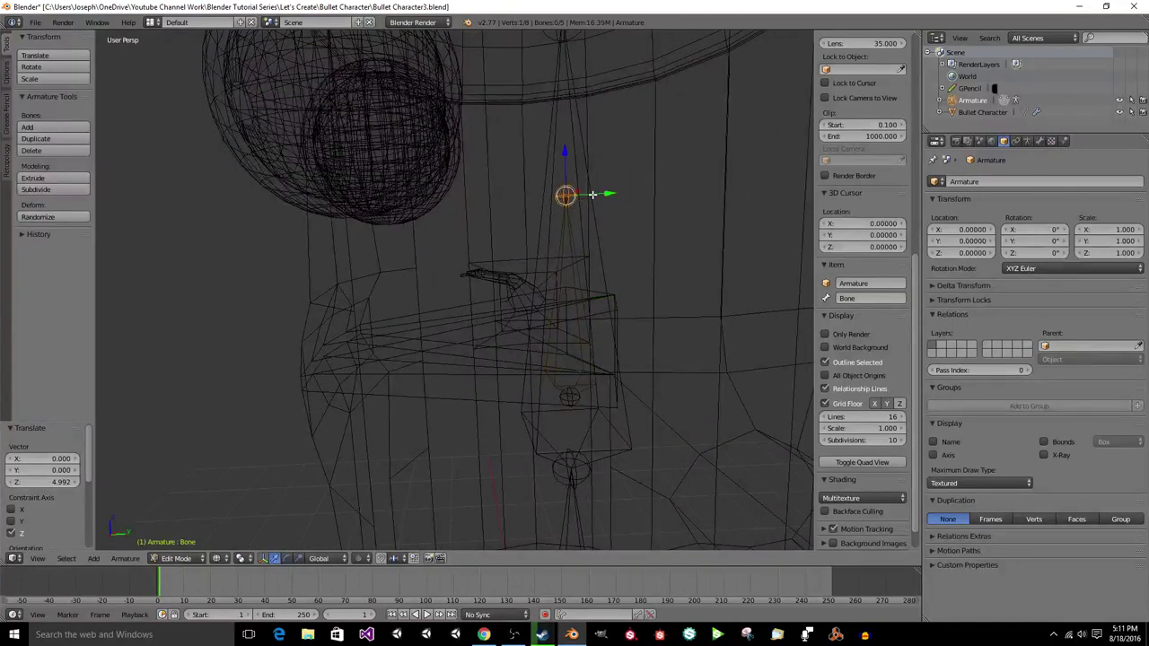
key(KP_3)
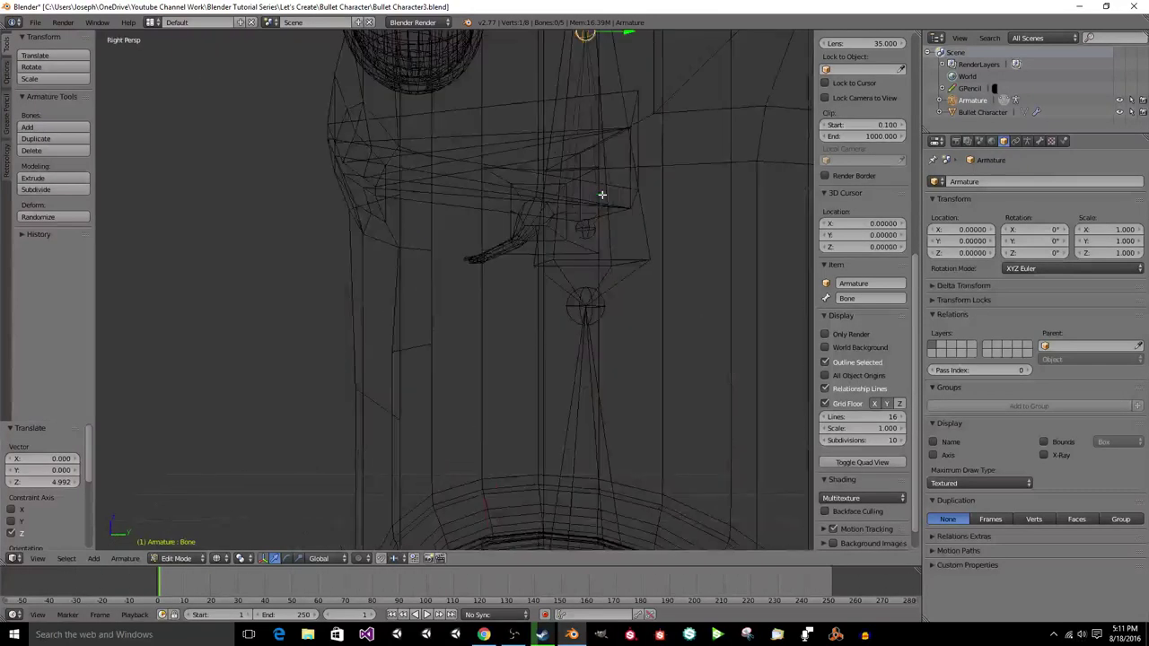
key(KP_Decimal)
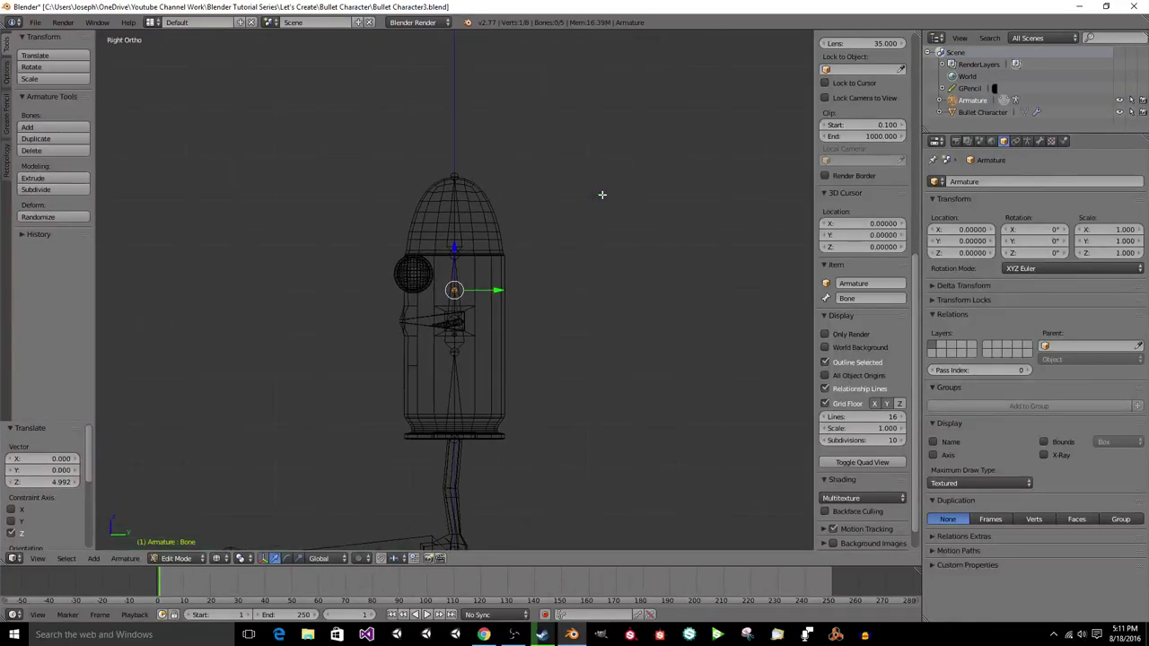
scroll(602, 195, up, 7)
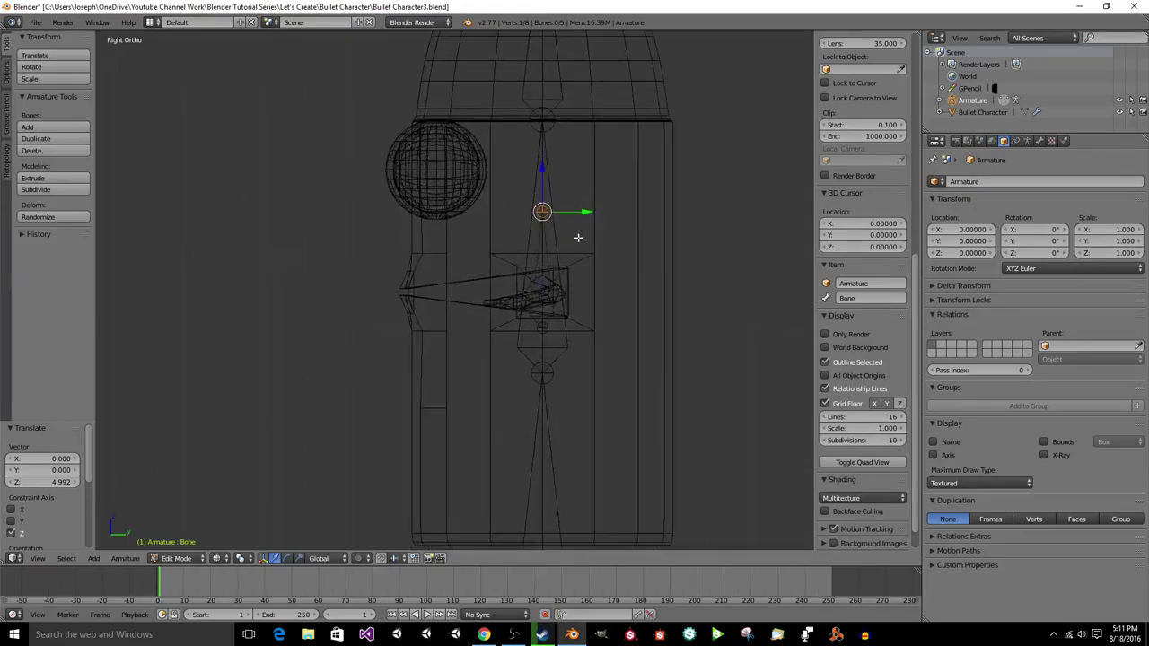
right_click(586, 210)
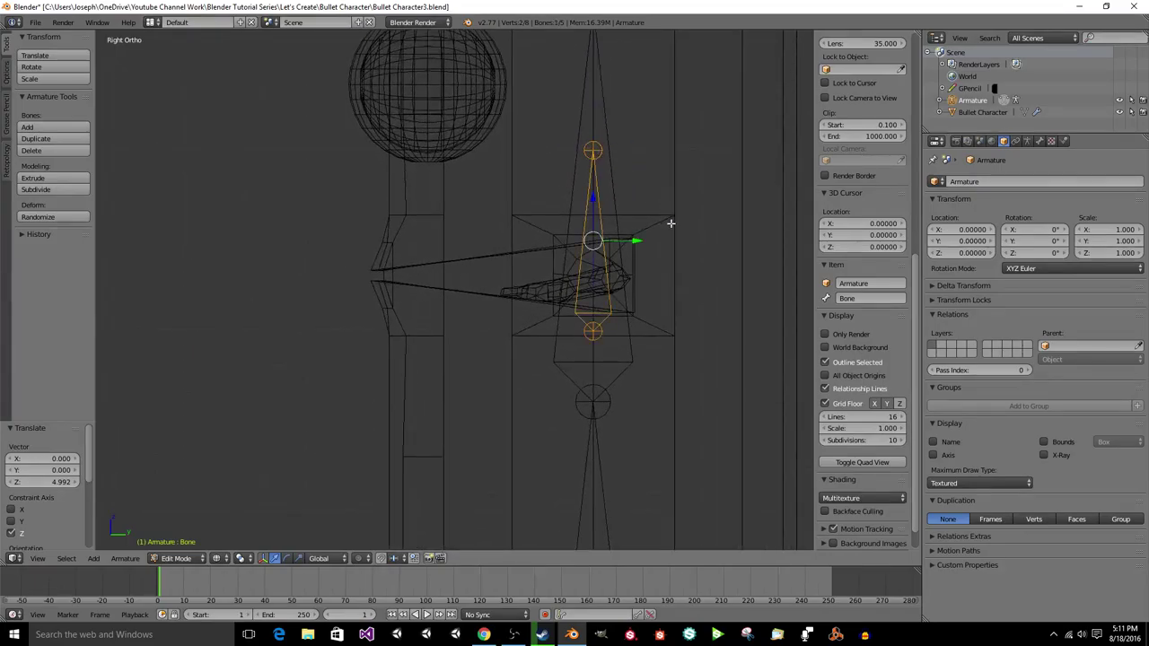
key(g)
click(555, 119)
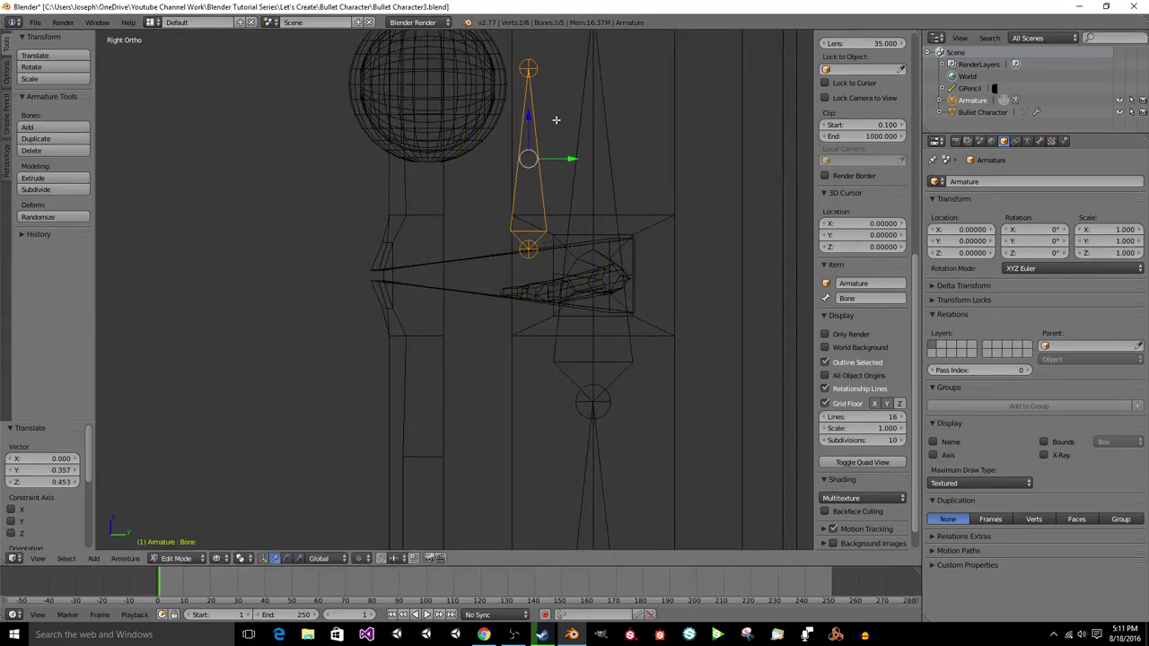
right_click(534, 63)
key(e)
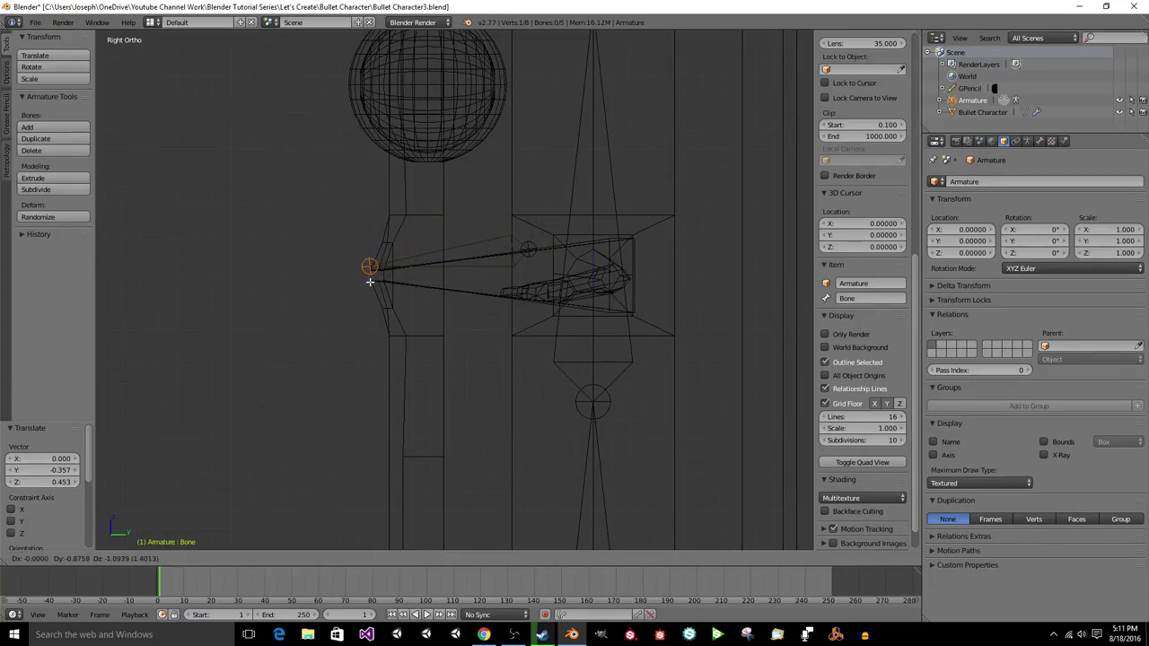
click(370, 283)
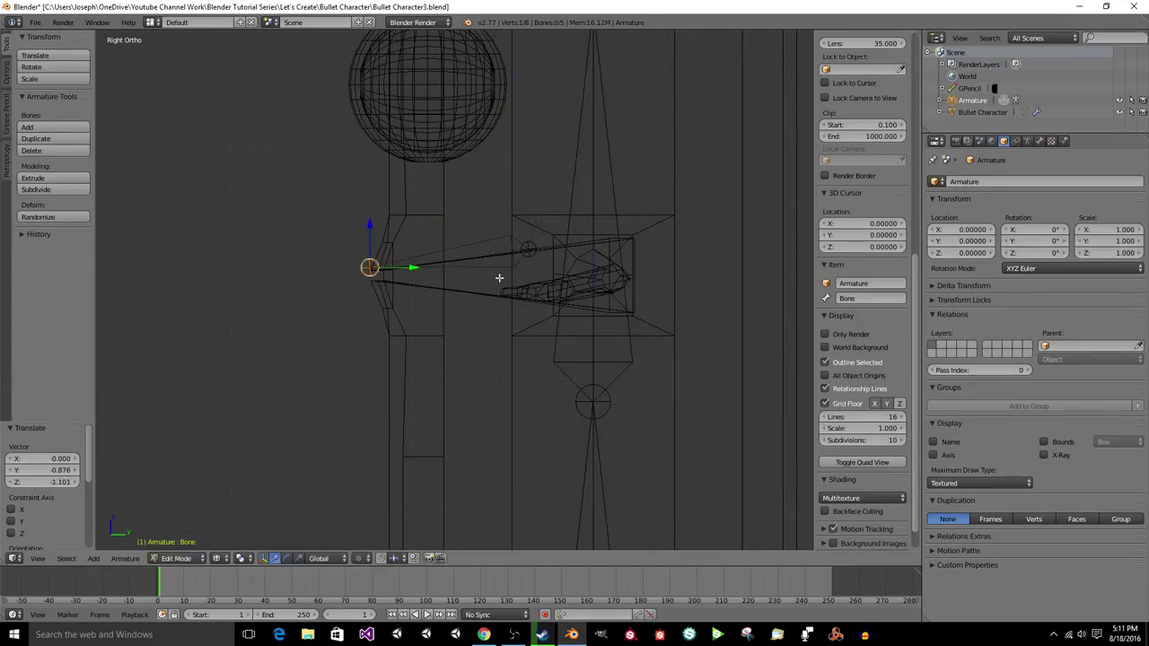
Step: Rename the bone reaching to the upper lip Top Mouth
right_click(503, 240)
click(871, 298)
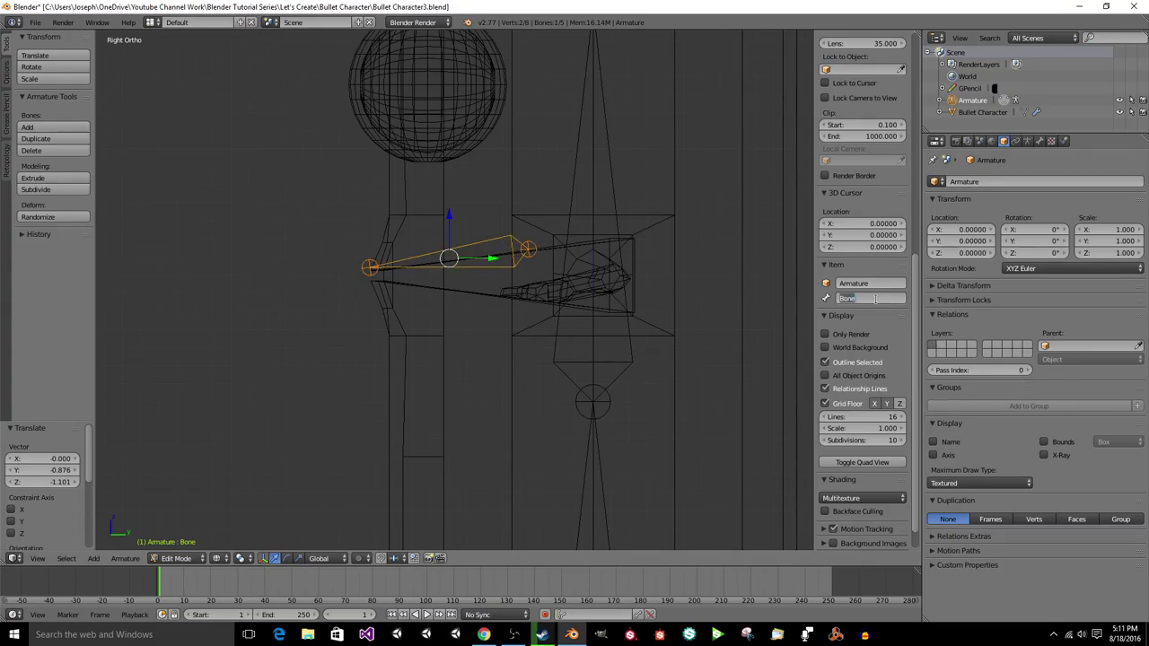
text(Top Mouth)
key(Return)
Step: Duplicate the Top Mouth bone 0.357 lower and move the copy's tip 0.059 in Y and 0.271 in Z to the lower lip
key(shift+d)
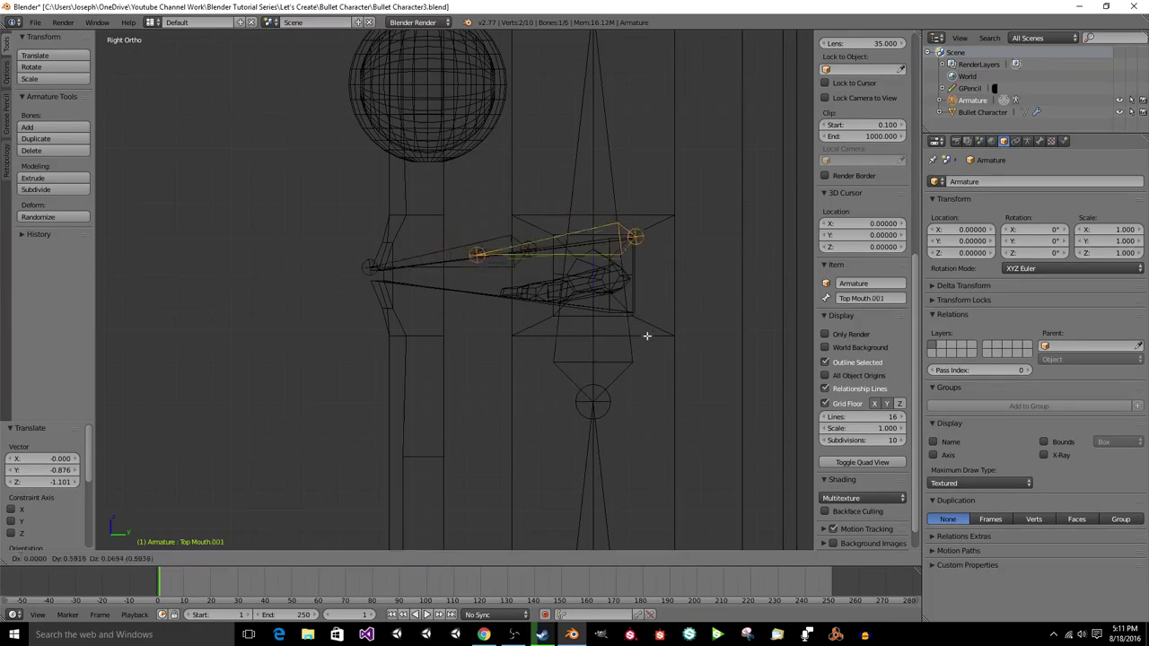
click(532, 409)
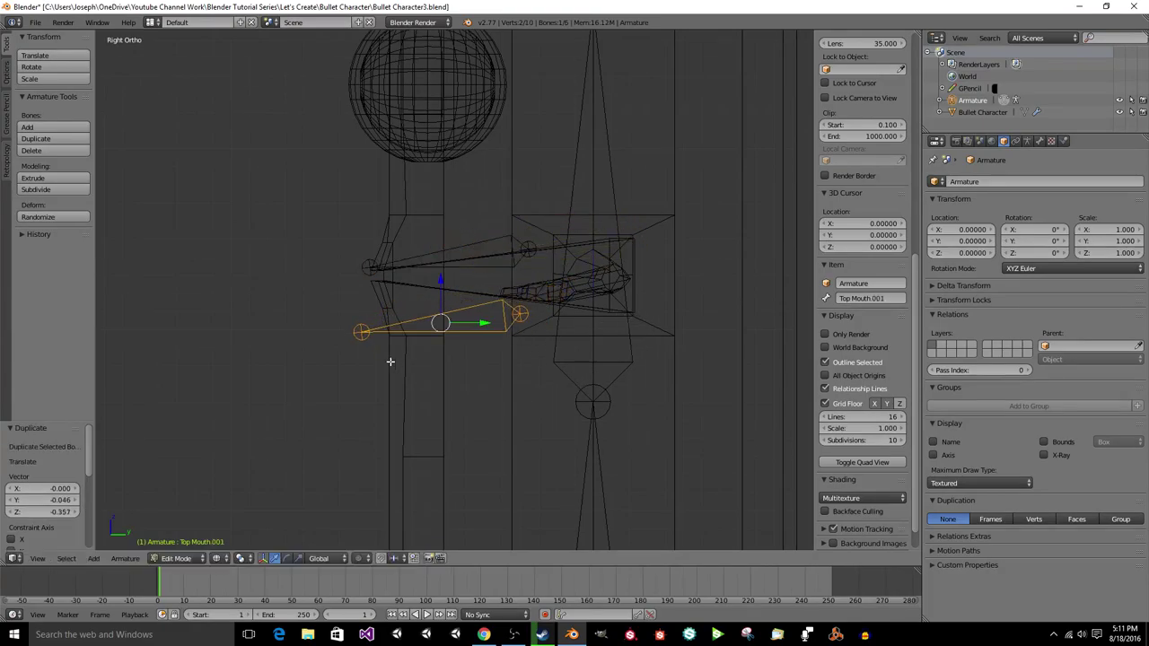
right_click(360, 331)
key(g)
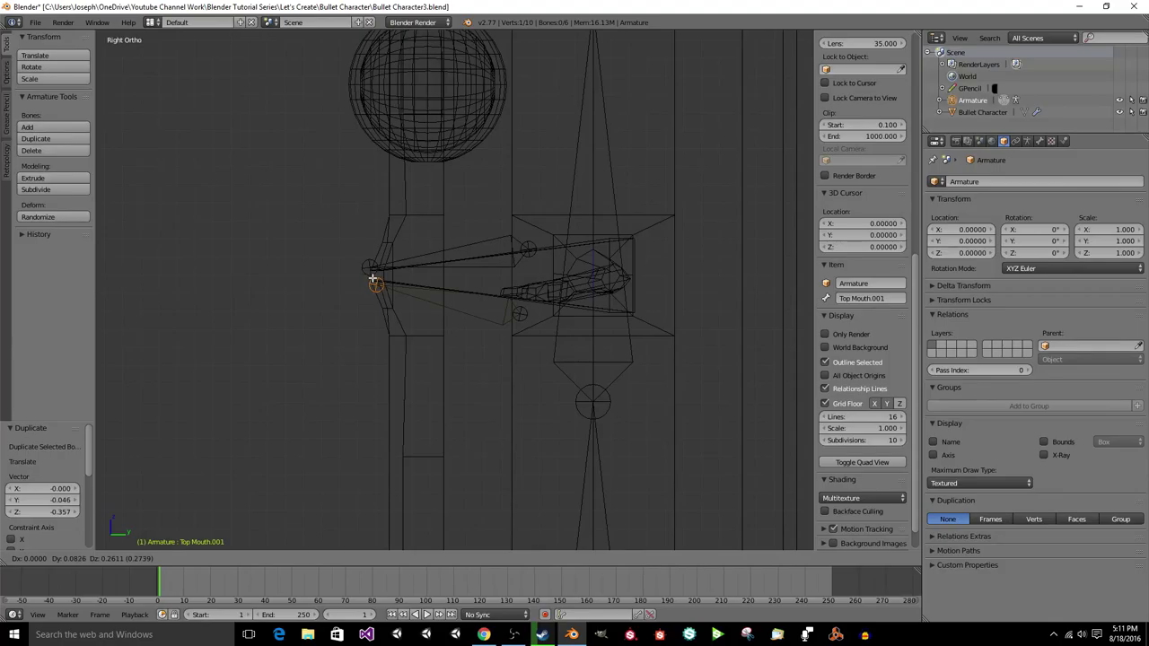
click(368, 277)
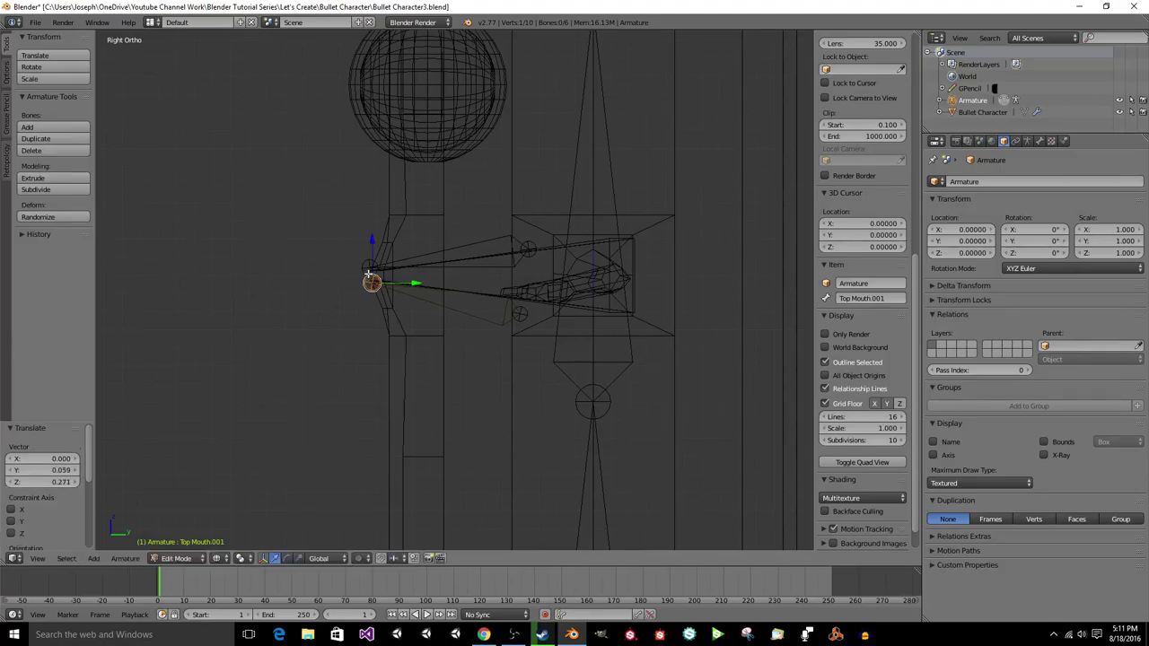
Step: Nudge the Top Mouth bone's tip onto the upper lip and the lower bone's tip -0.013 in Y and 0.007 in Z
key(a)
right_click(367, 267)
key(g)
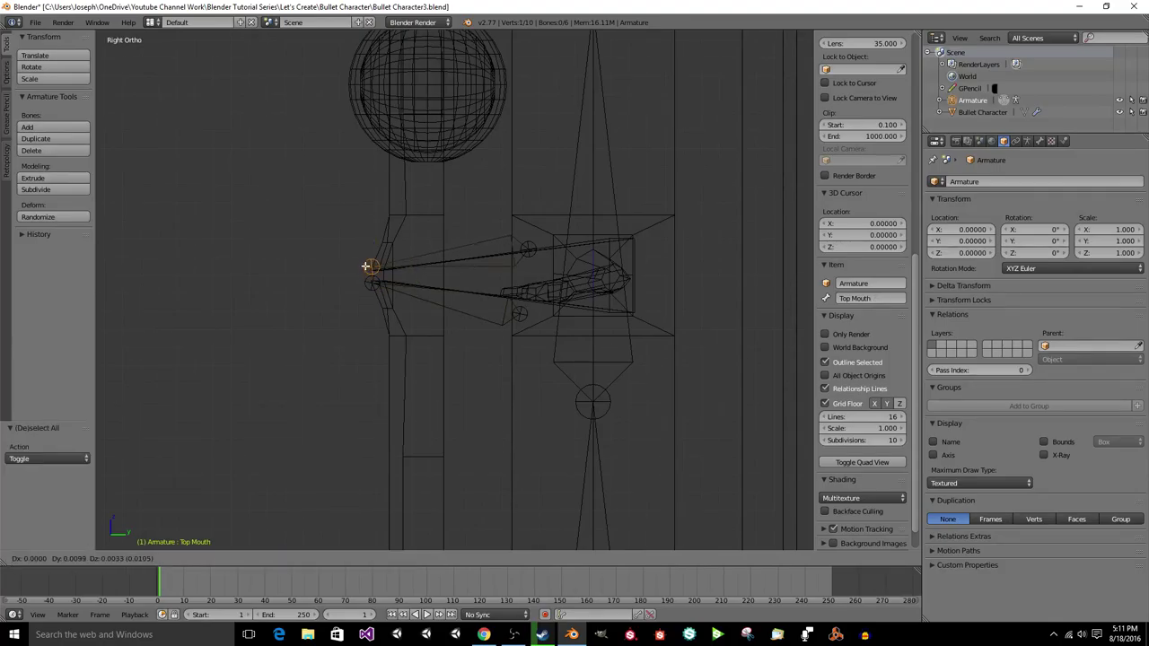
click(368, 268)
key(e)
click(363, 282)
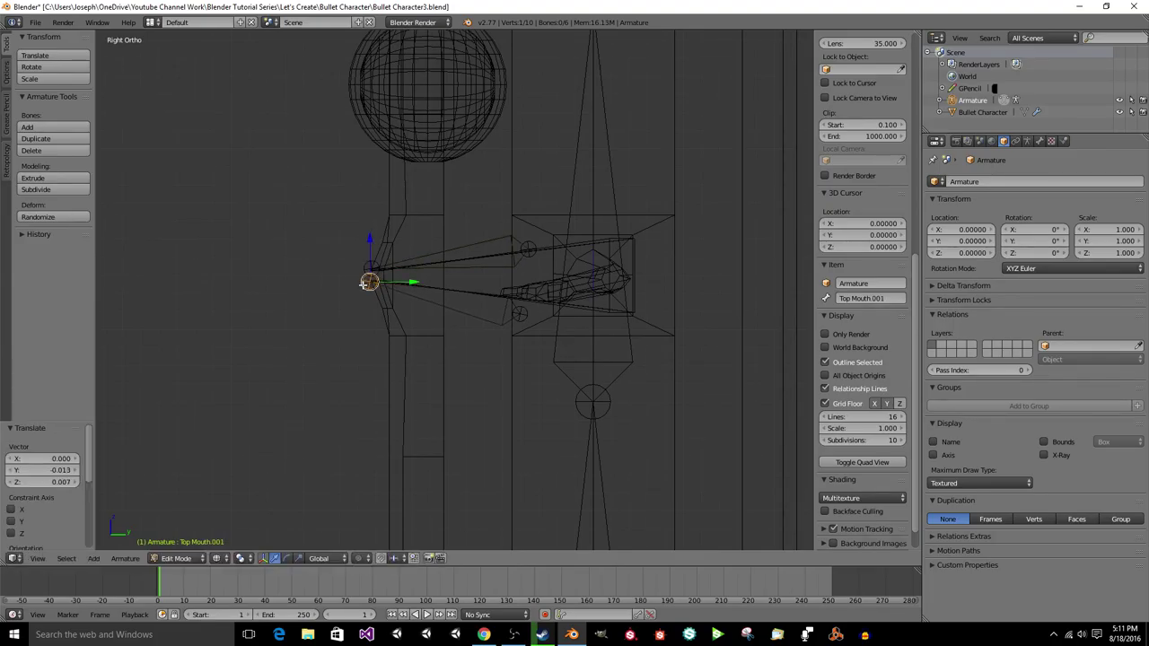
Step: Rename the duplicated lower lip bone Bottom Mouth
middle_drag(396, 303, 576, 455)
click(871, 297)
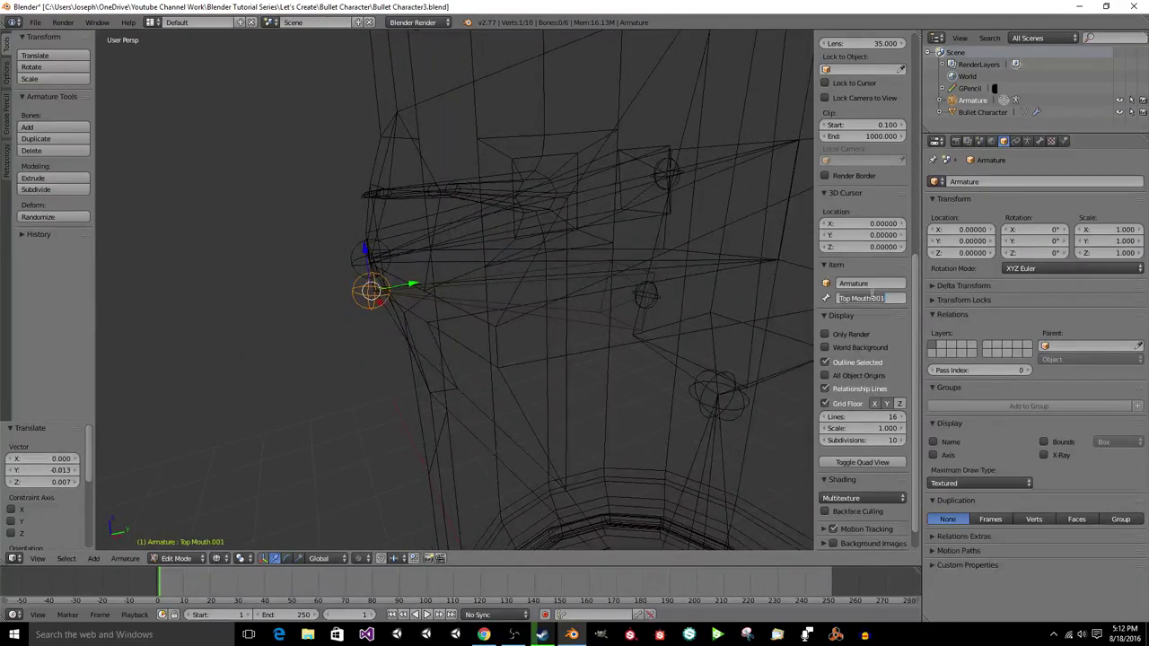
text(Bottom Mouth)
key(Return)
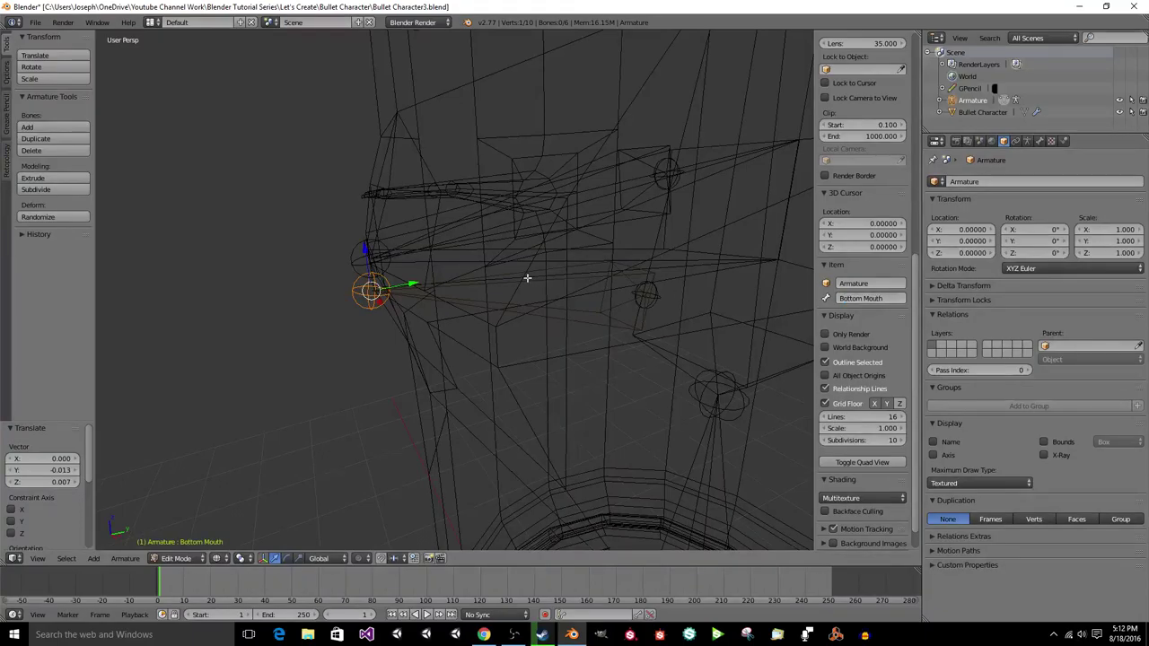
Step: Add a new bone to the armature at the 3D cursor and raise its tip 0.324 in Z
middle_drag(527, 278, 495, 342)
right_click(495, 342)
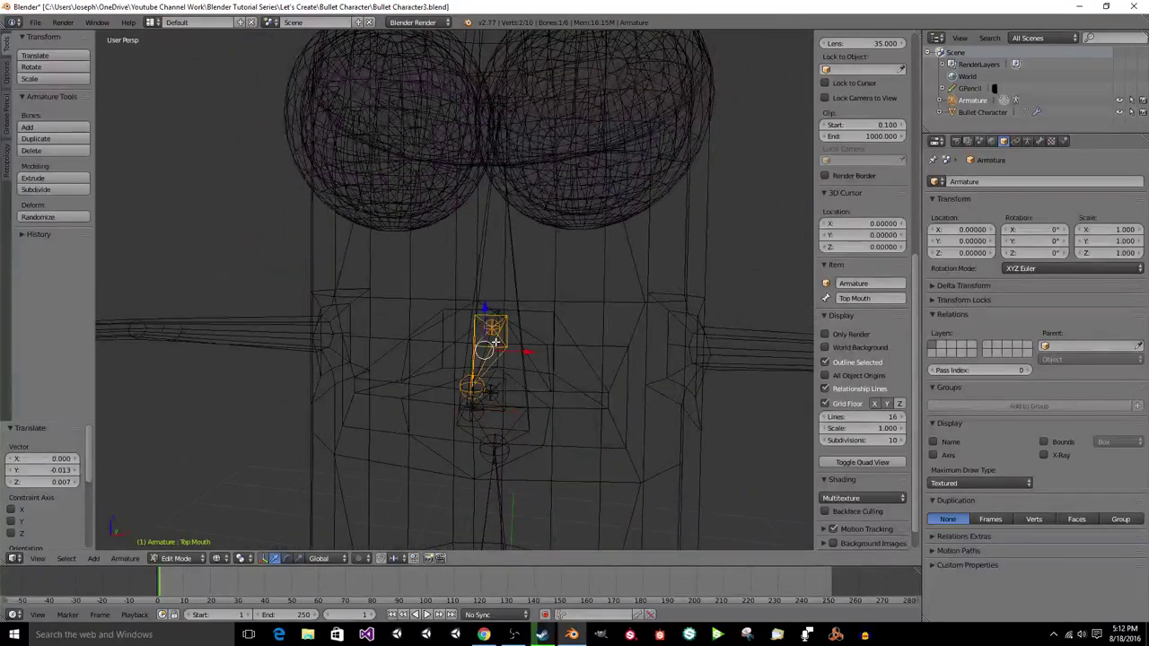
scroll(584, 396, down, 5)
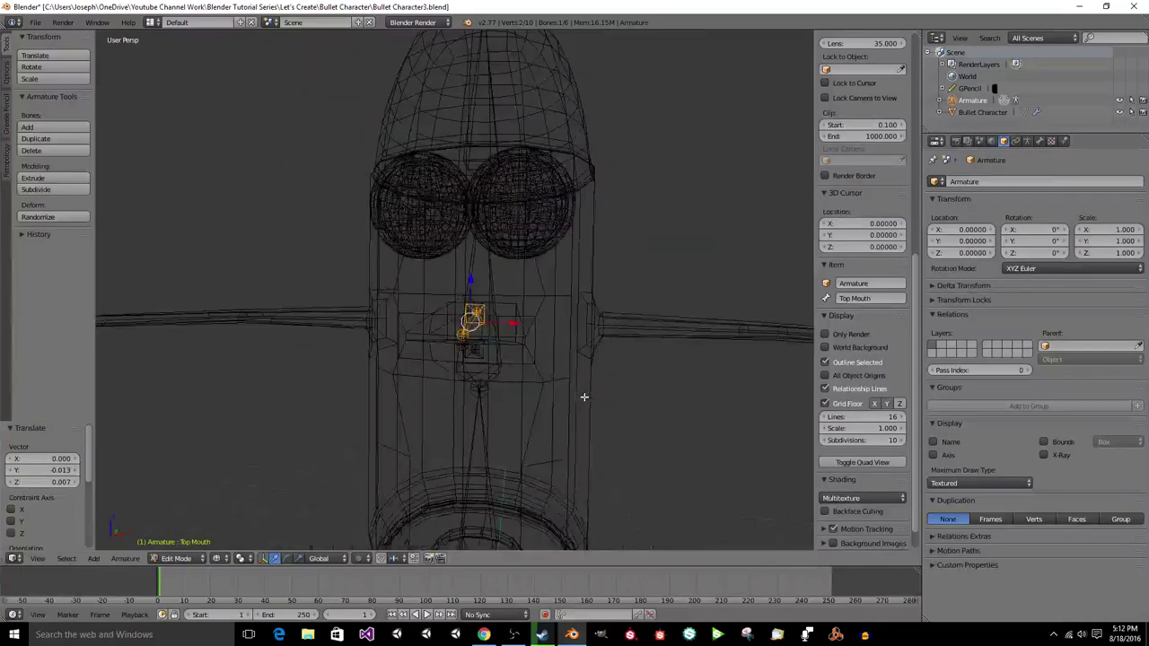
key(shift+a)
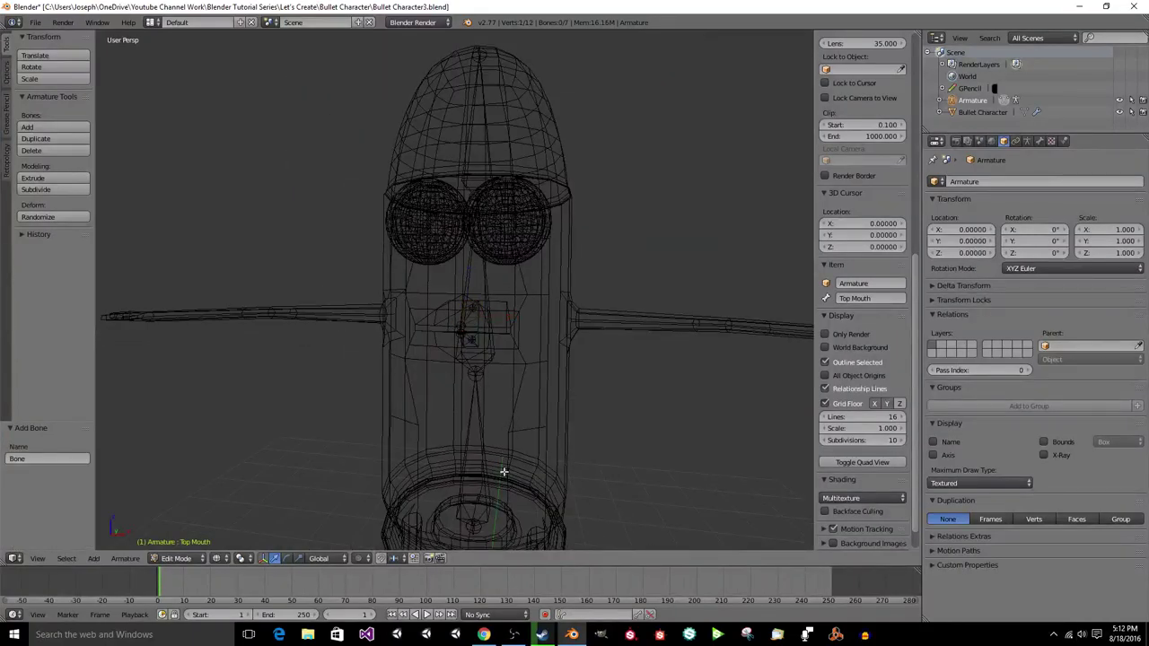
scroll(500, 477, down, 3)
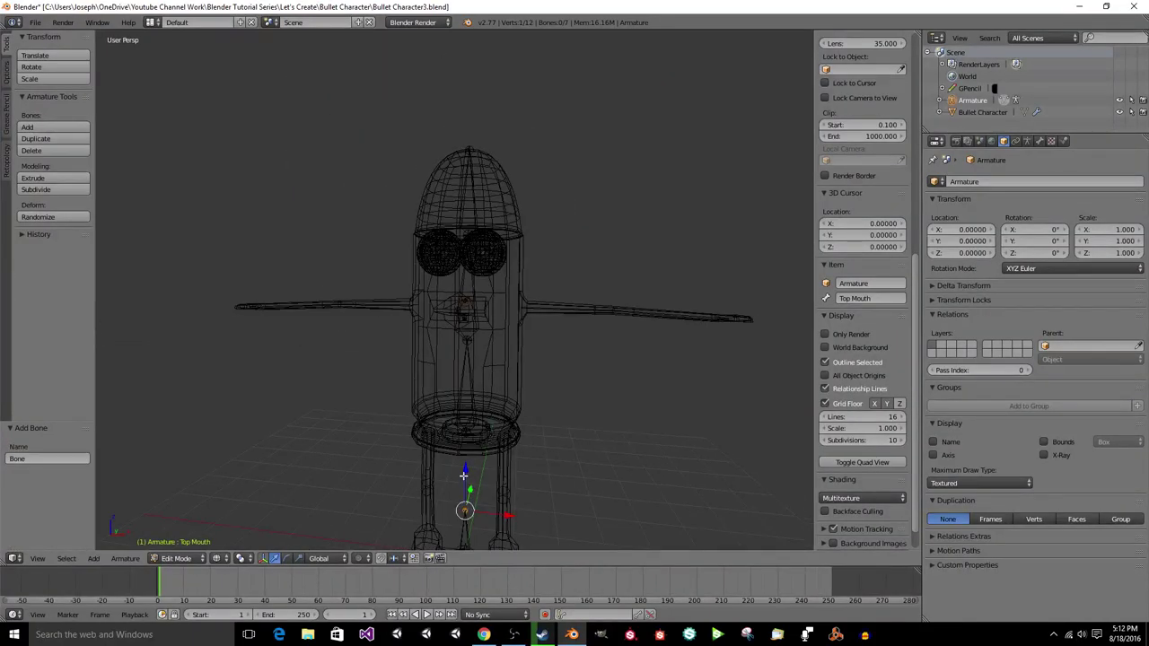
key(g)
key(z)
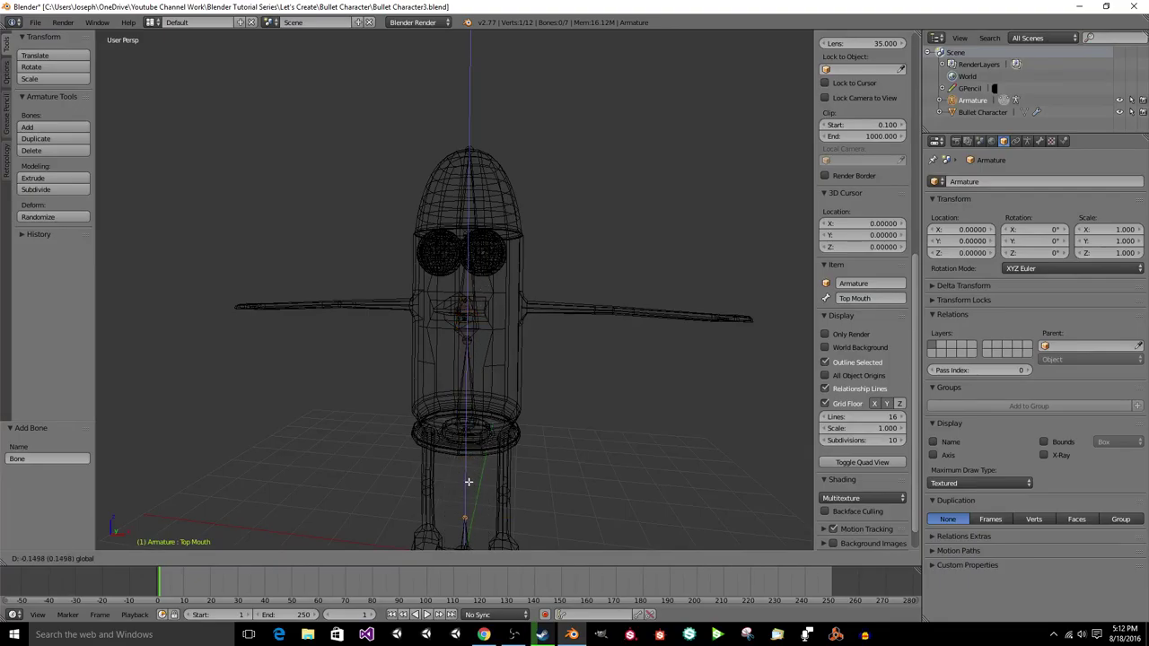
click(469, 459)
Step: Raise the whole new bone 4.791 in Z, and shift it 0.463 in X and 0.508 in Z beside the mouth
right_click(467, 531)
key(g)
key(z)
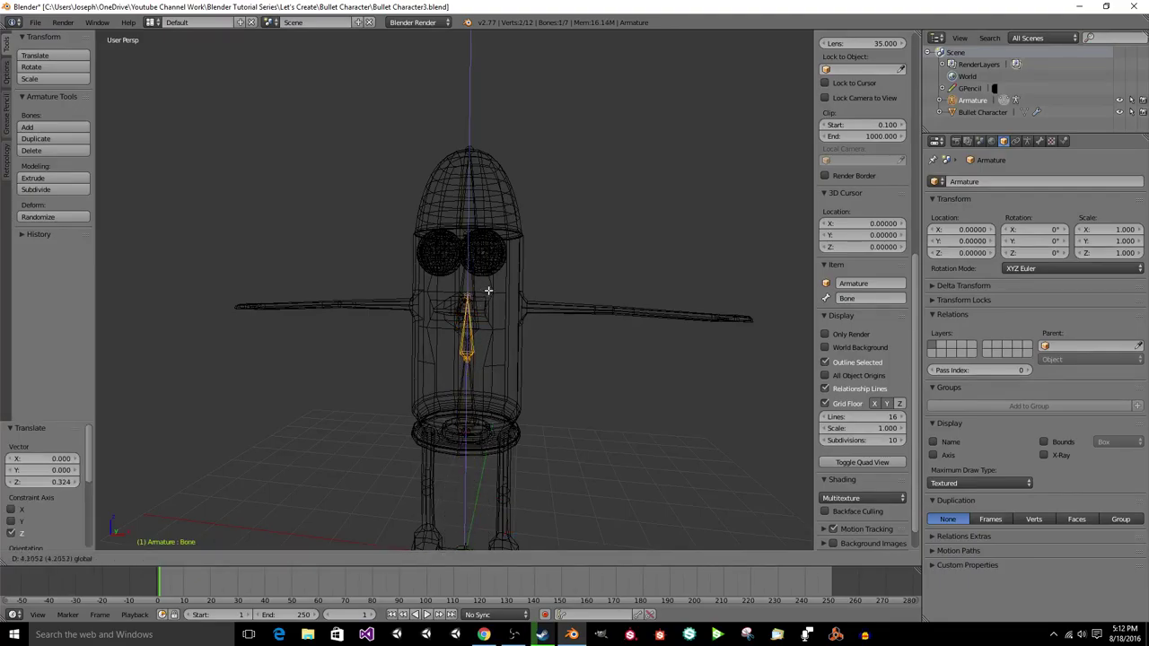
click(490, 270)
key(KP_3)
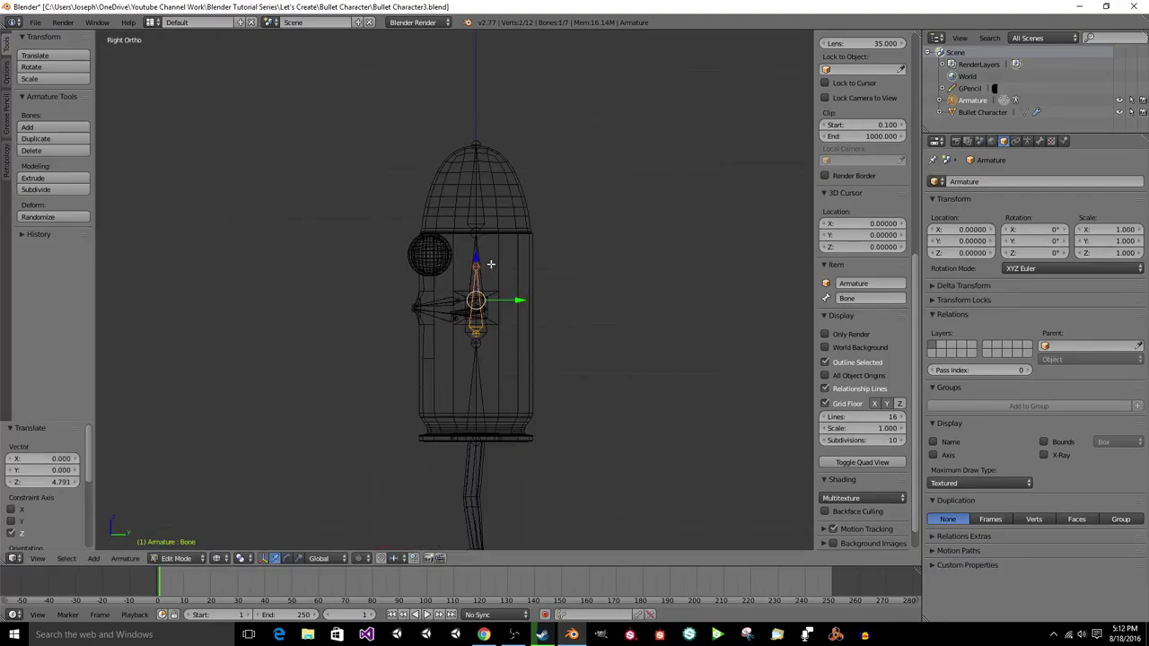
key(KP_1)
scroll(491, 264, up, 4)
key(g)
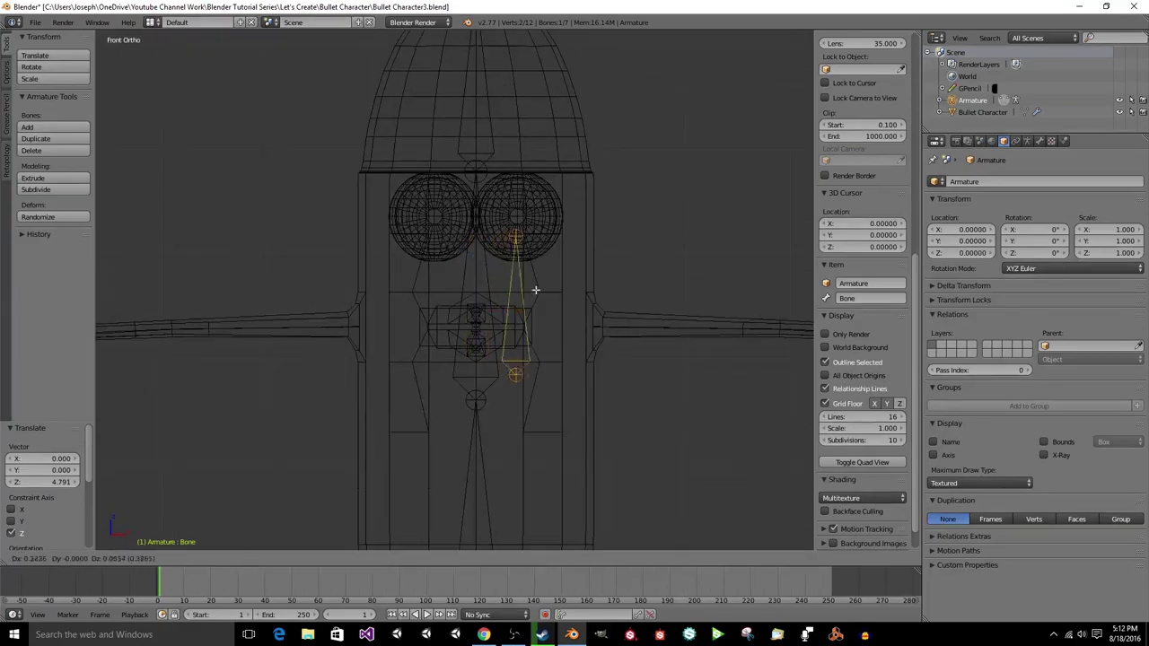
click(539, 244)
Step: Move the bone's tip -1.148 in Y and -1.331 in Z to the mouth corner, and its base -0.504 in Y and -0.016 in Z
key(KP_3)
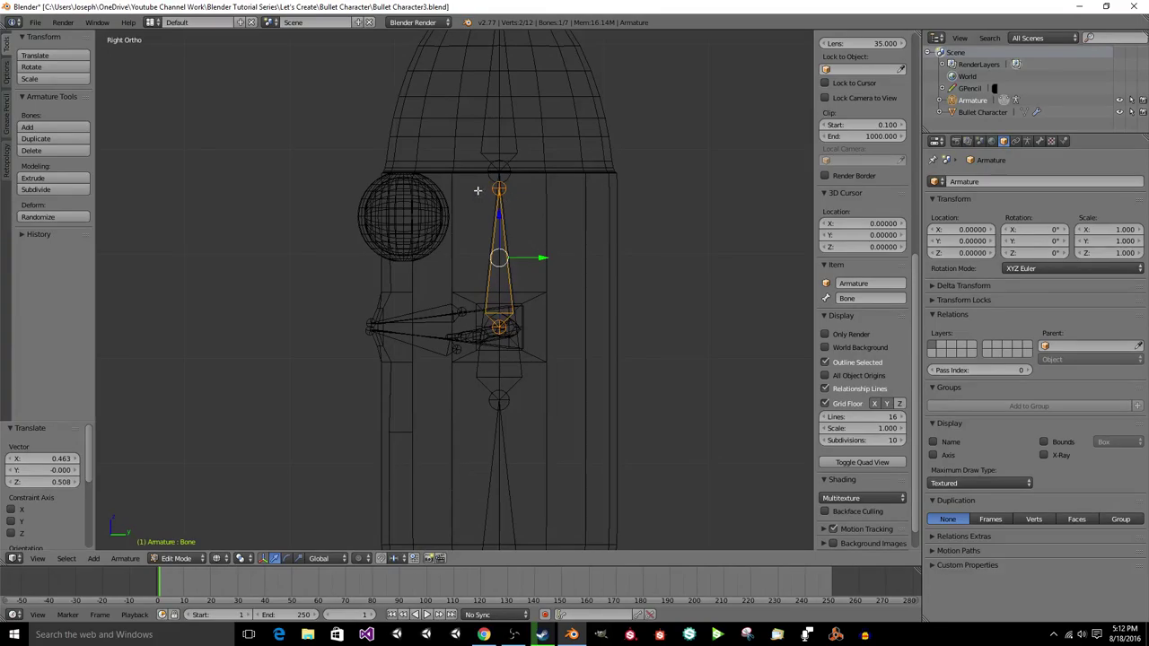
key(g)
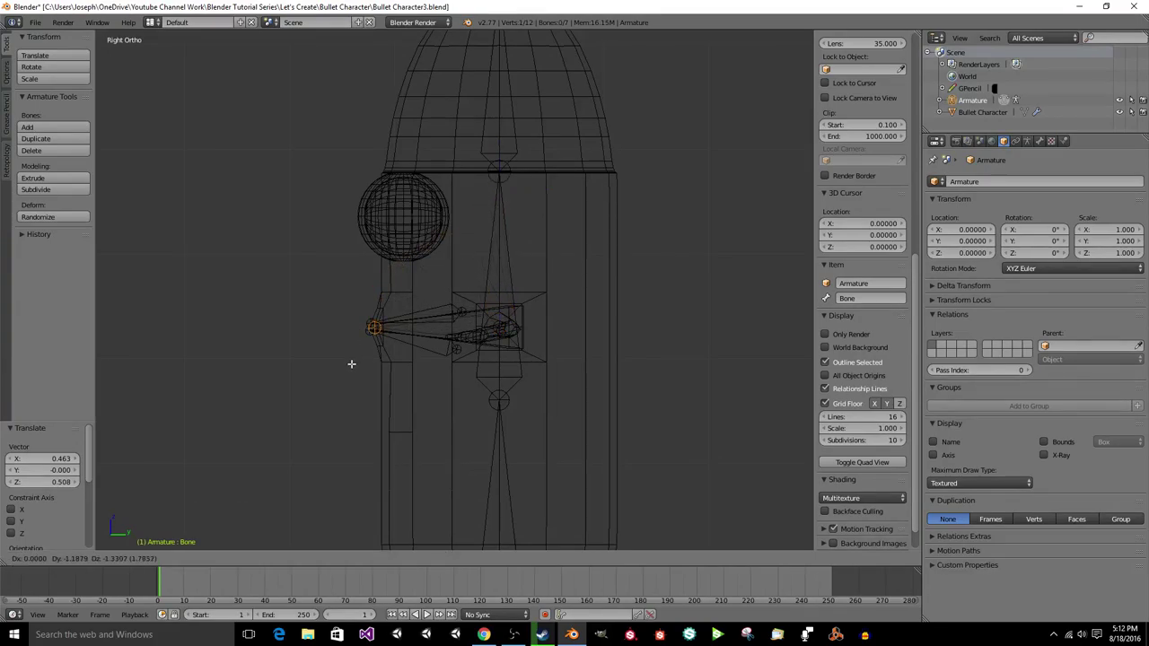
click(355, 364)
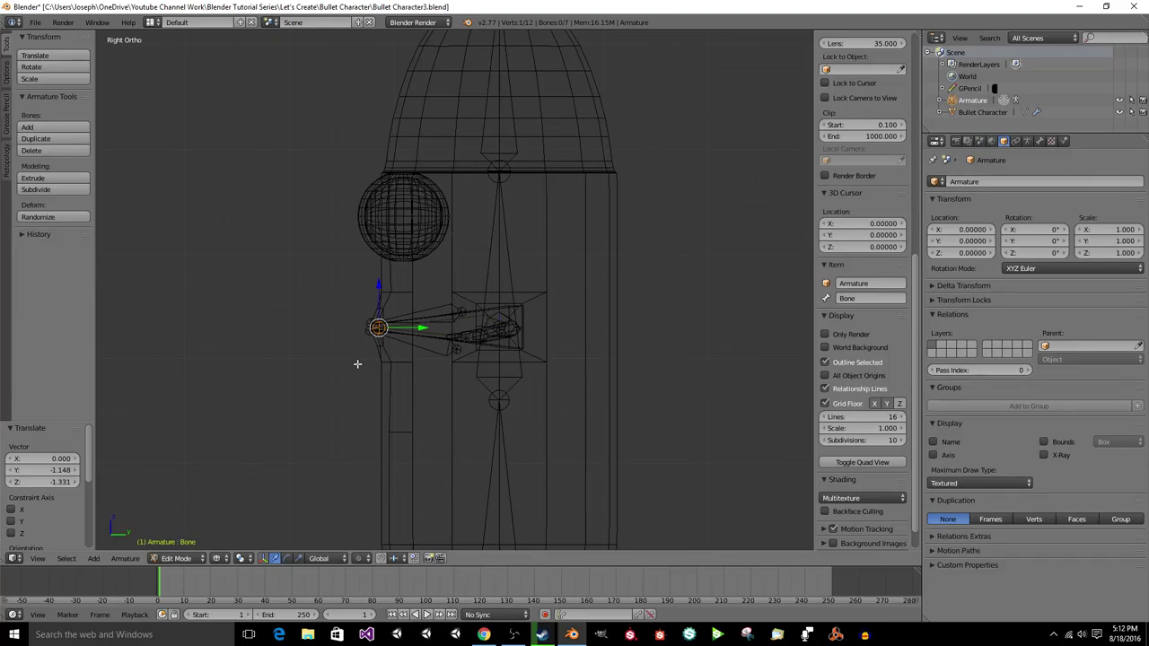
key(KP_1)
scroll(505, 340, up, 2)
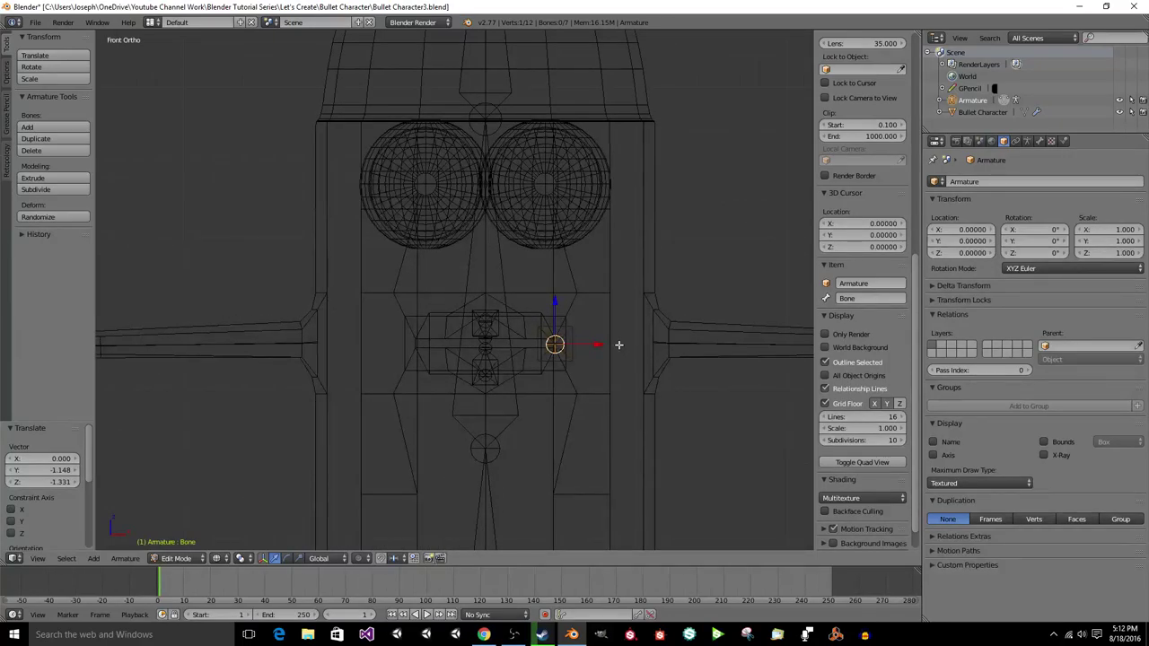
key(KP_3)
right_click(523, 341)
key(g)
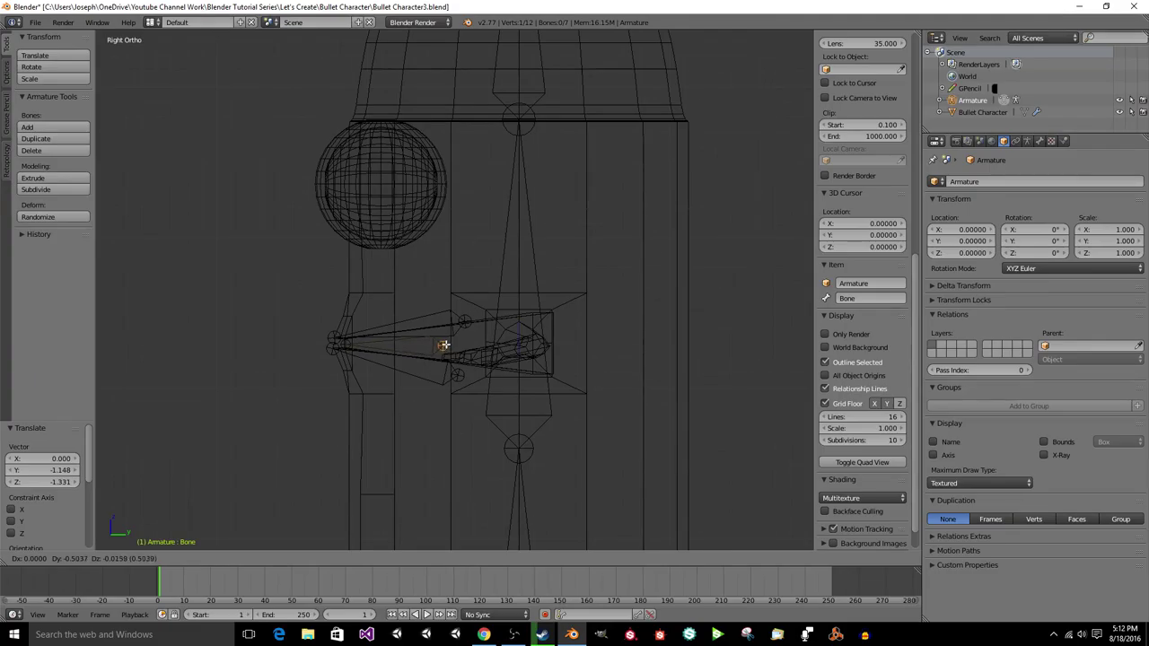
click(443, 346)
Step: Select the whole mouth-corner bone and save over Bullet Character3.blend
middle_drag(360, 381, 497, 419)
right_click(542, 382)
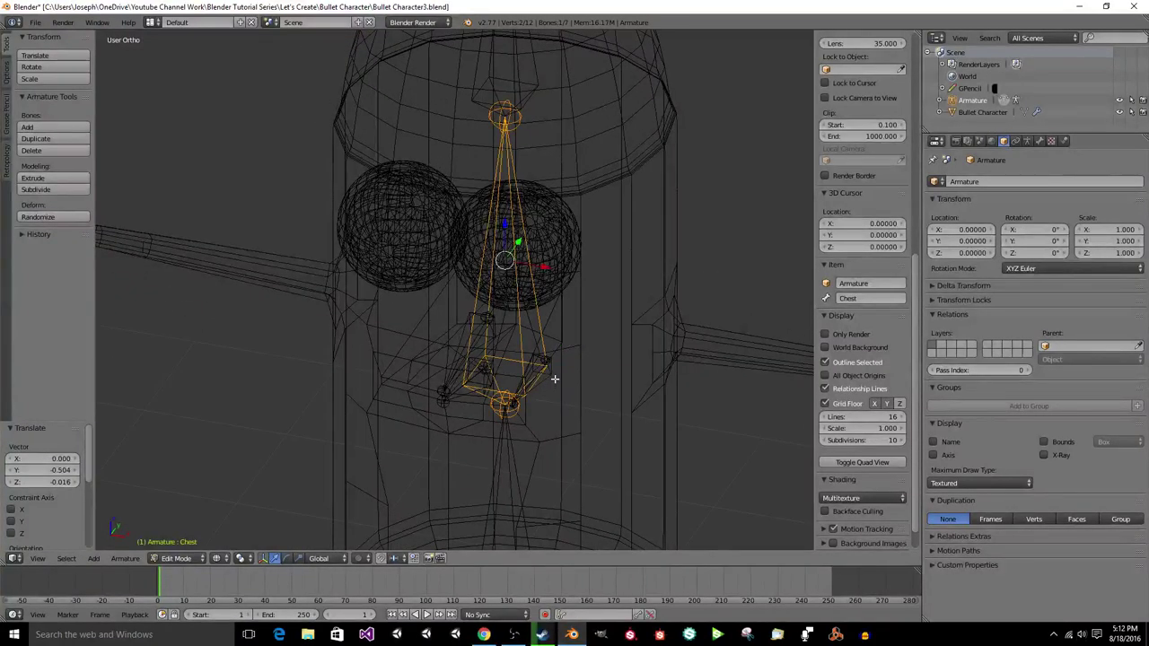
middle_drag(555, 378, 564, 356)
right_click(556, 358)
key(ctrl+s)
click(563, 354)
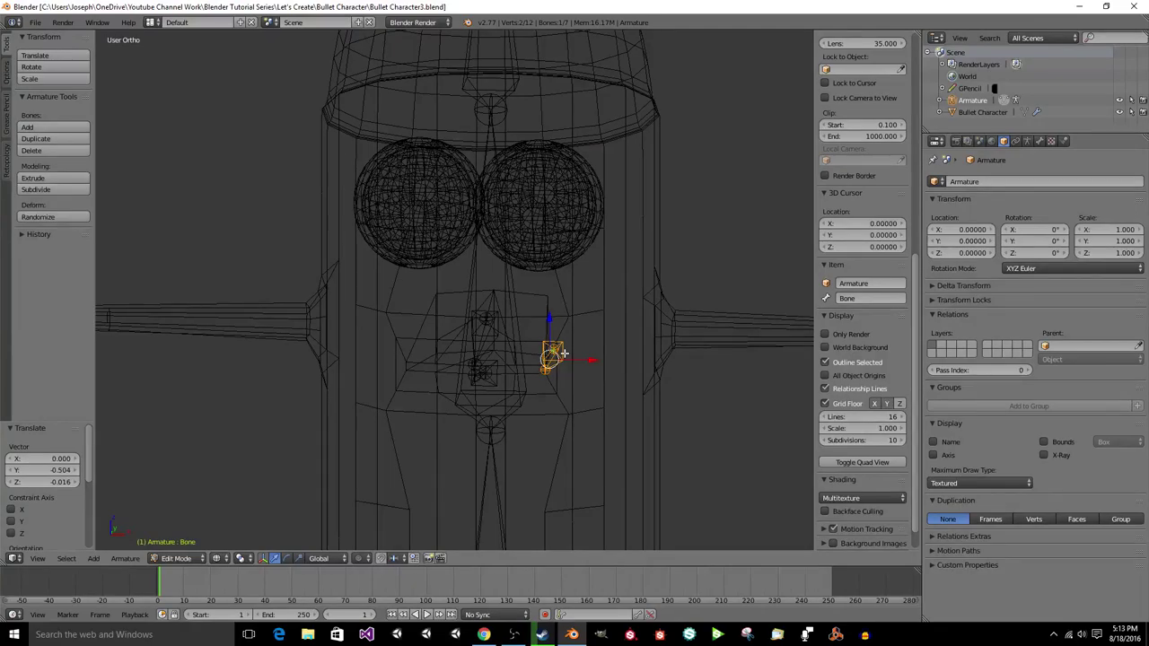
Step: Examine the mouth-corner bone's placement against the character's mouth in perspective from several angles
middle_drag(564, 354, 554, 358)
key(KP_5)
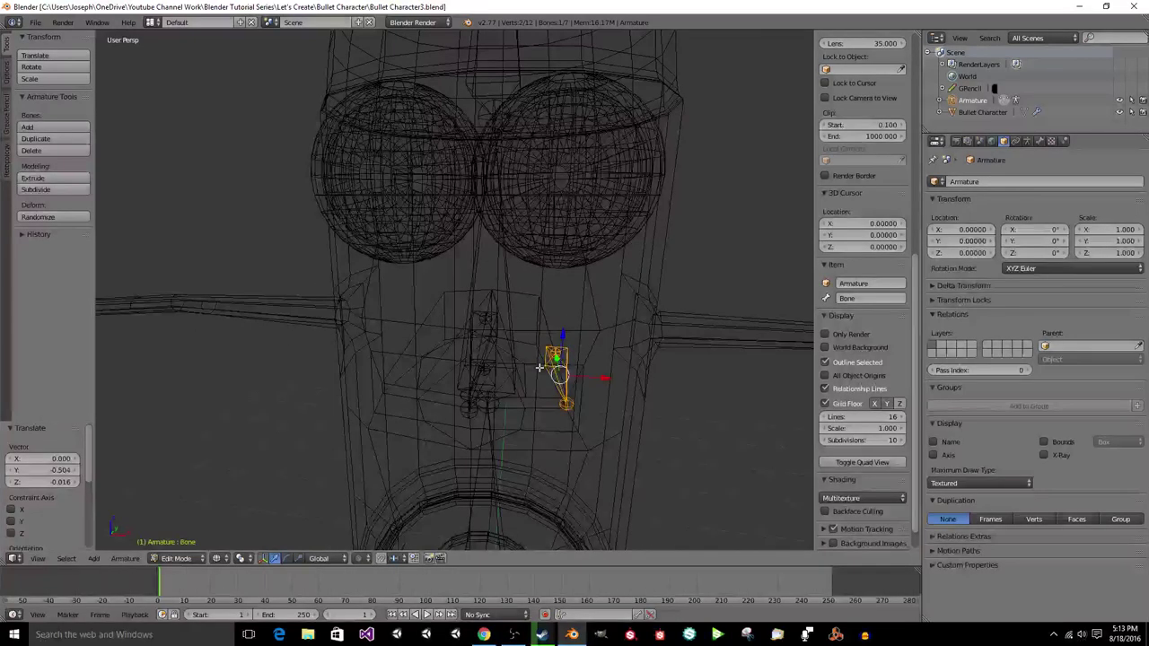
scroll(672, 398, down, 4)
middle_drag(672, 398, 621, 392)
shift+middle_drag(524, 426, 530, 310)
scroll(532, 424, up, 1)
scroll(533, 423, up, 4)
scroll(533, 423, down, 1)
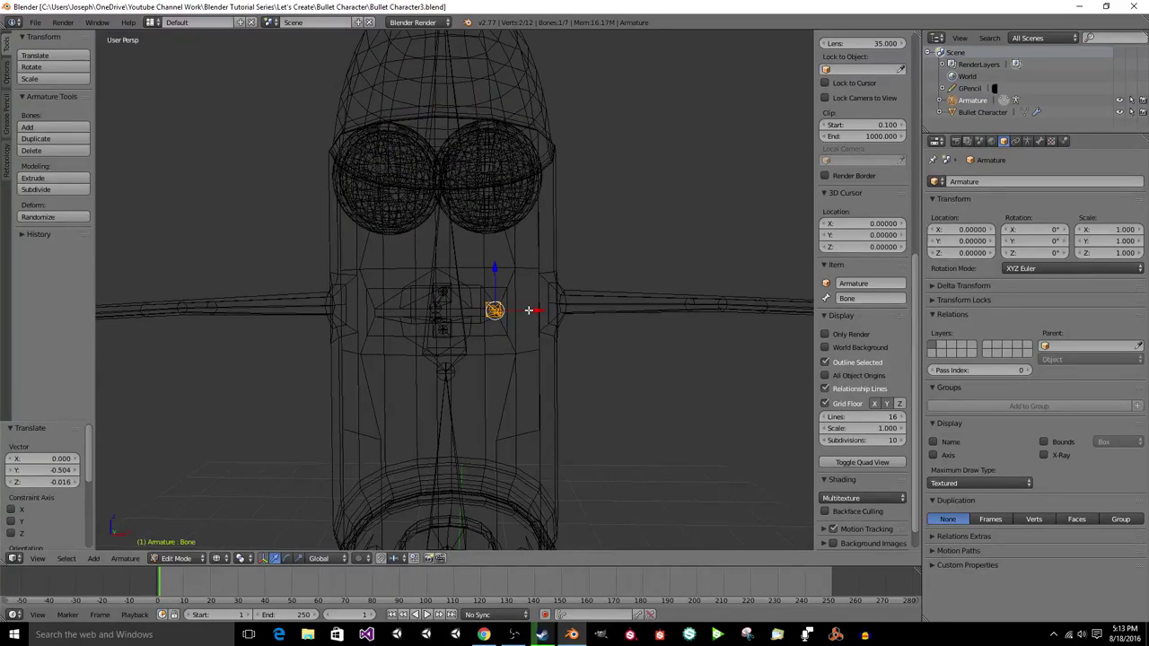
scroll(524, 321, up, 3)
middle_drag(518, 323, 667, 332)
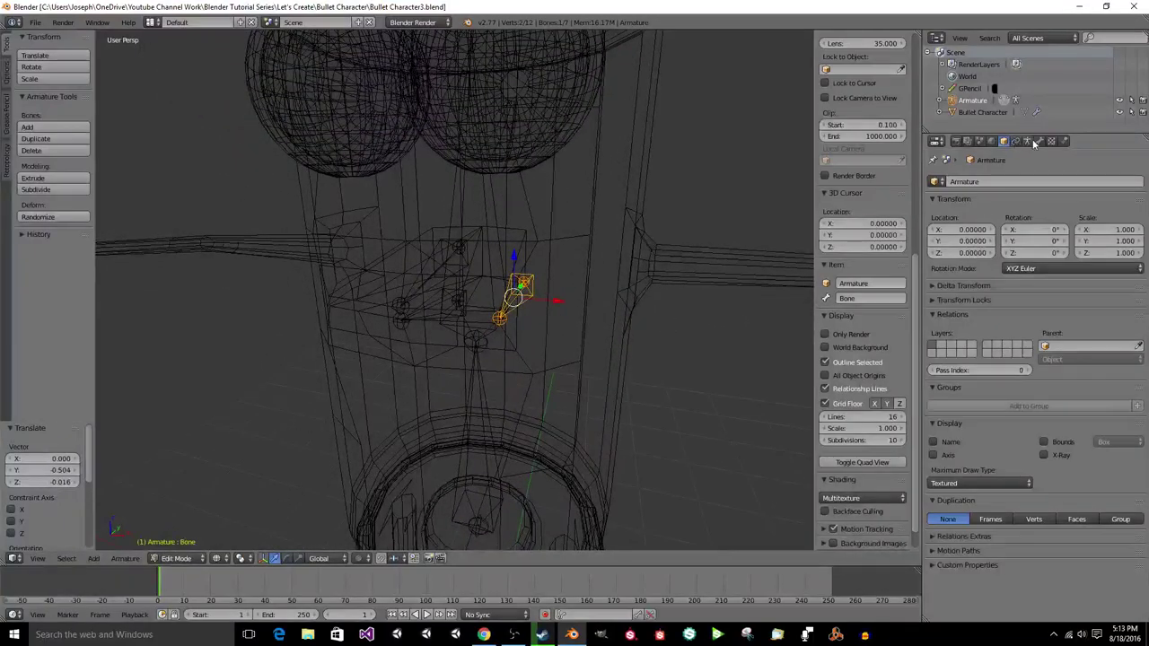
Step: Inspect the Bullet Character mesh in Edit Mode along with its vertex groups, and save the file
key(Tab)
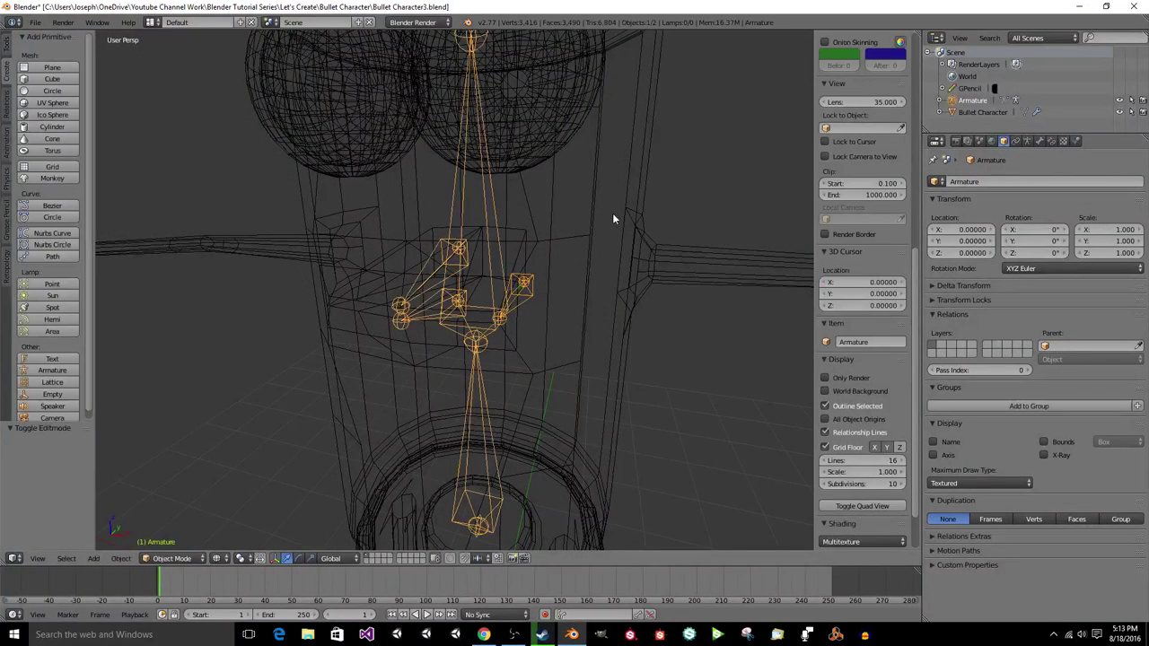
right_click(630, 208)
key(Tab)
middle_drag(532, 317, 659, 282)
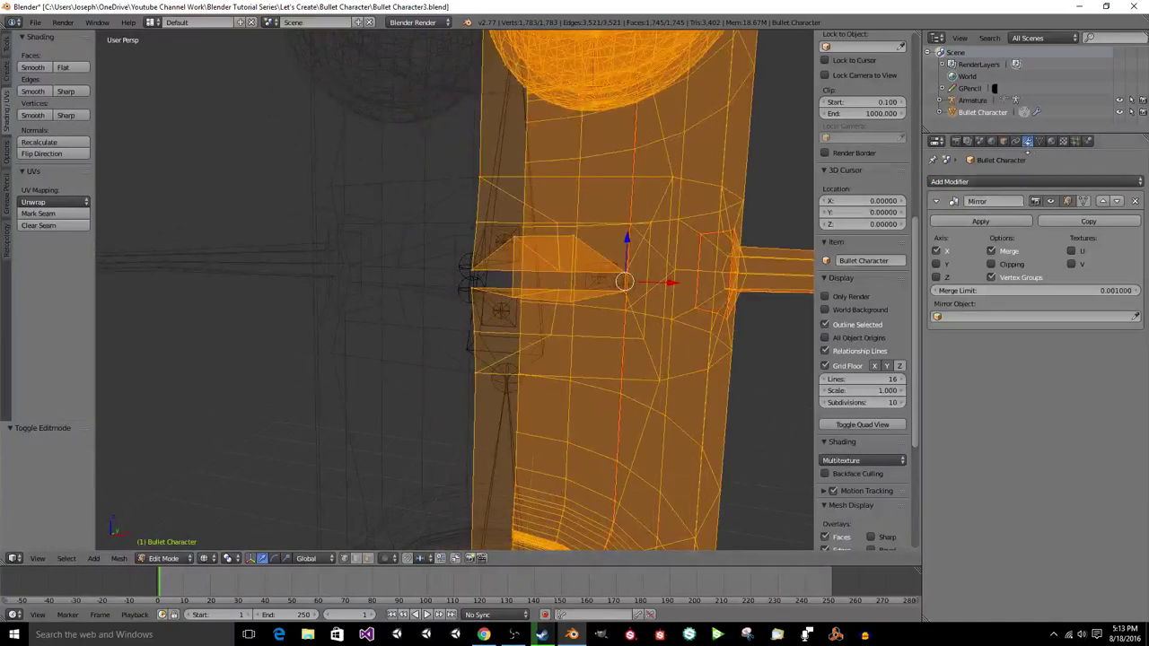
click(1039, 141)
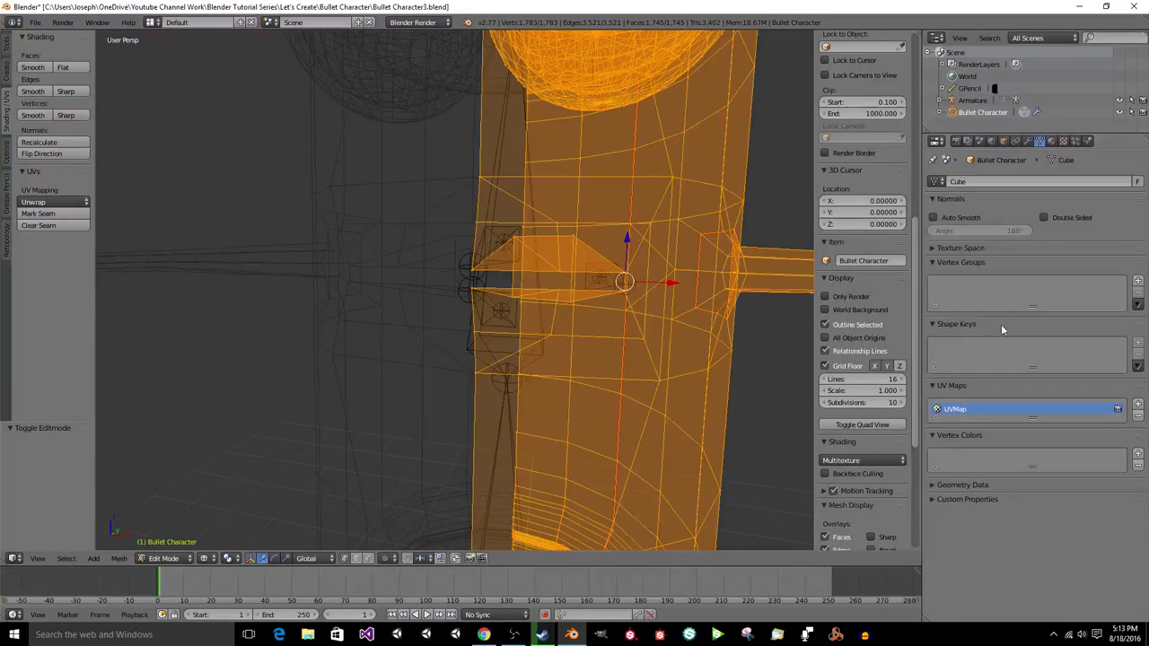
key(ctrl+s)
click(758, 323)
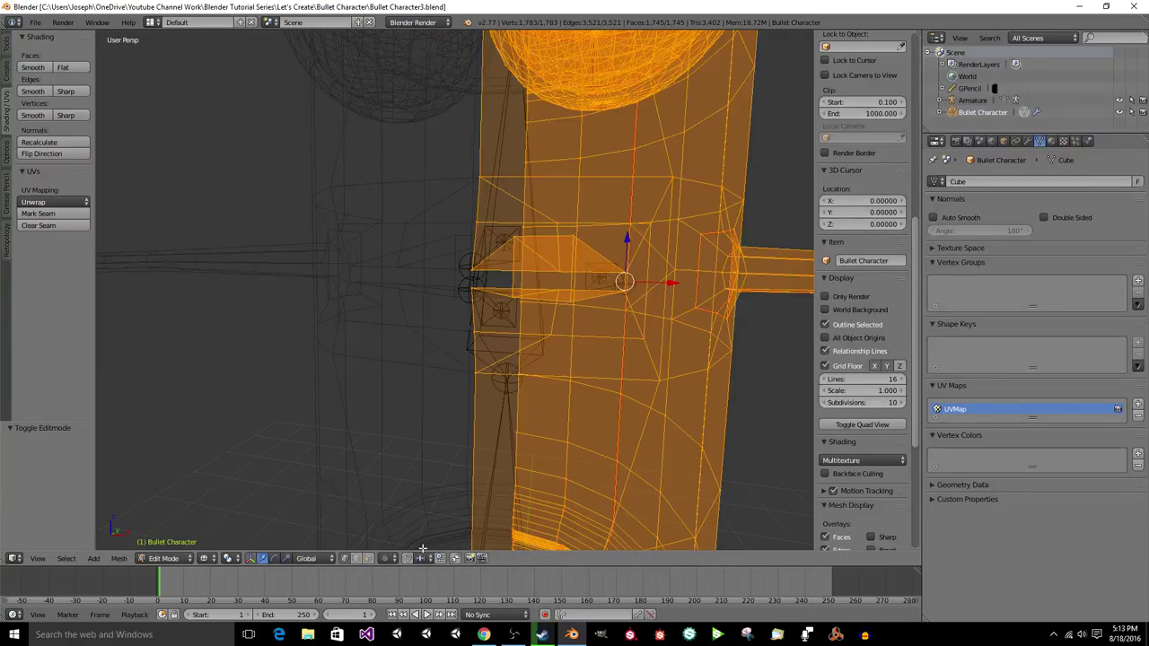
key(Tab)
key(ctrl+s)
click(613, 384)
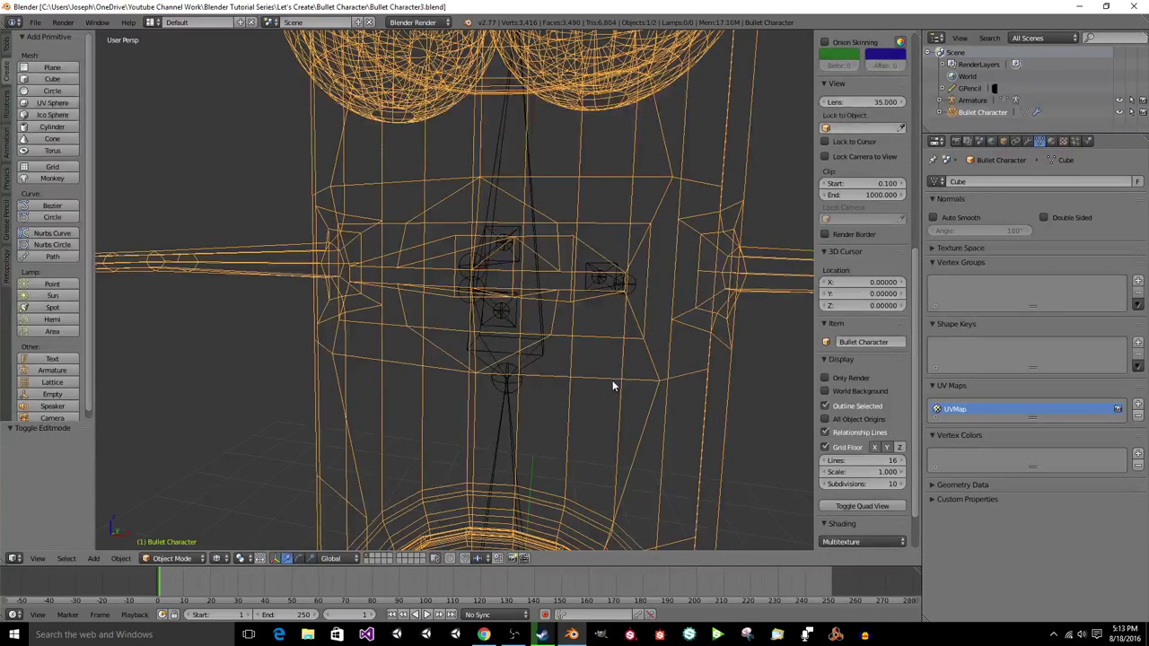
key(z)
key(z)
Step: Return to editing the armature with only the mouth-corner bone selected, and save the file
right_click(616, 288)
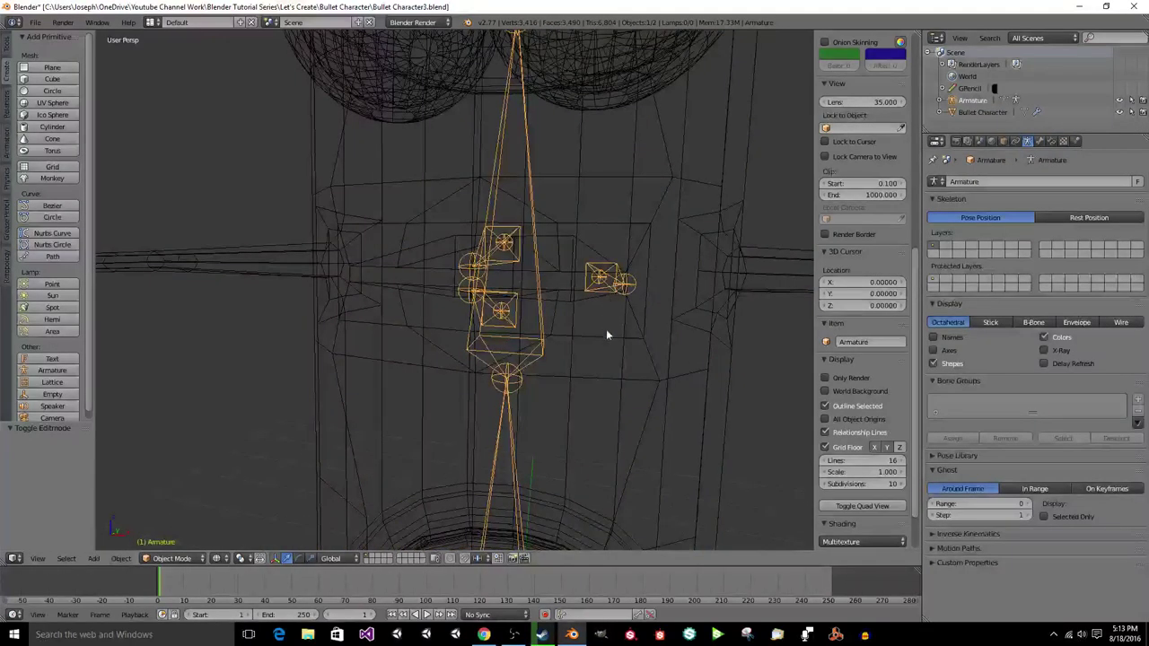
middle_drag(595, 343, 597, 366)
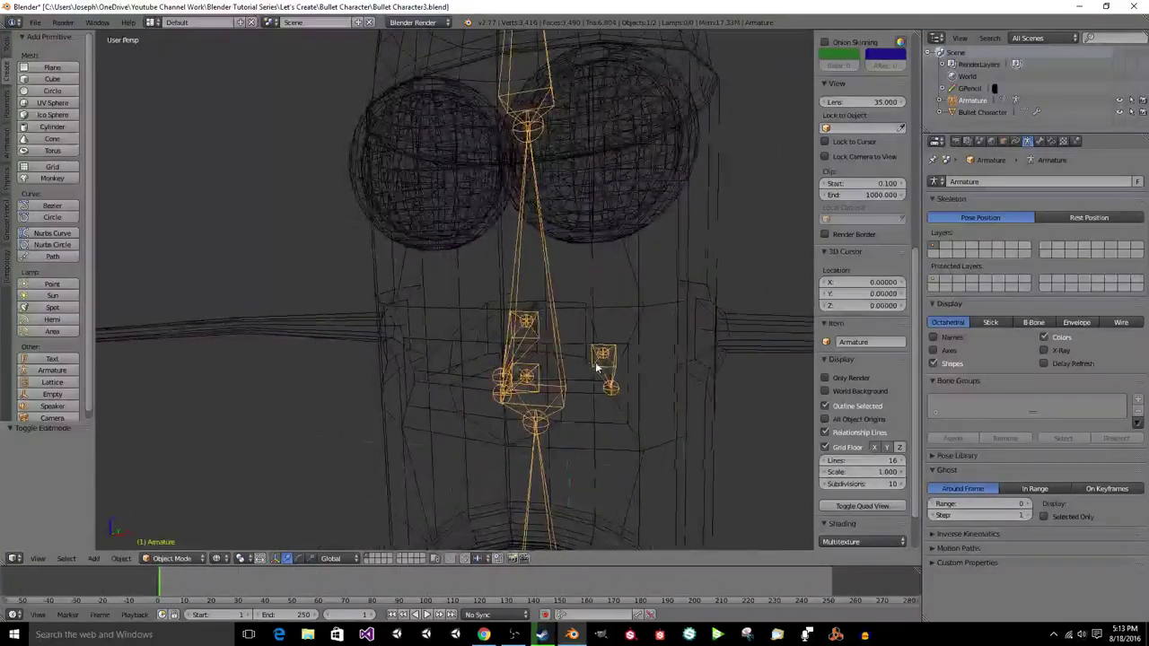
key(Tab)
key(a)
key(a)
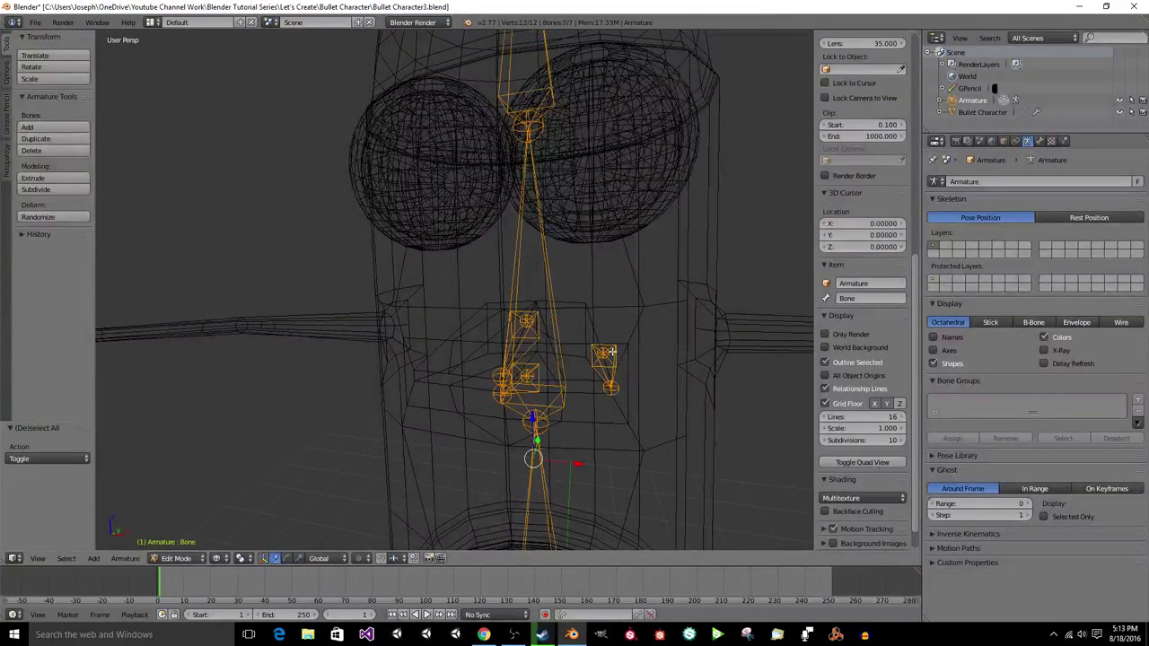
key(a)
right_click(606, 354)
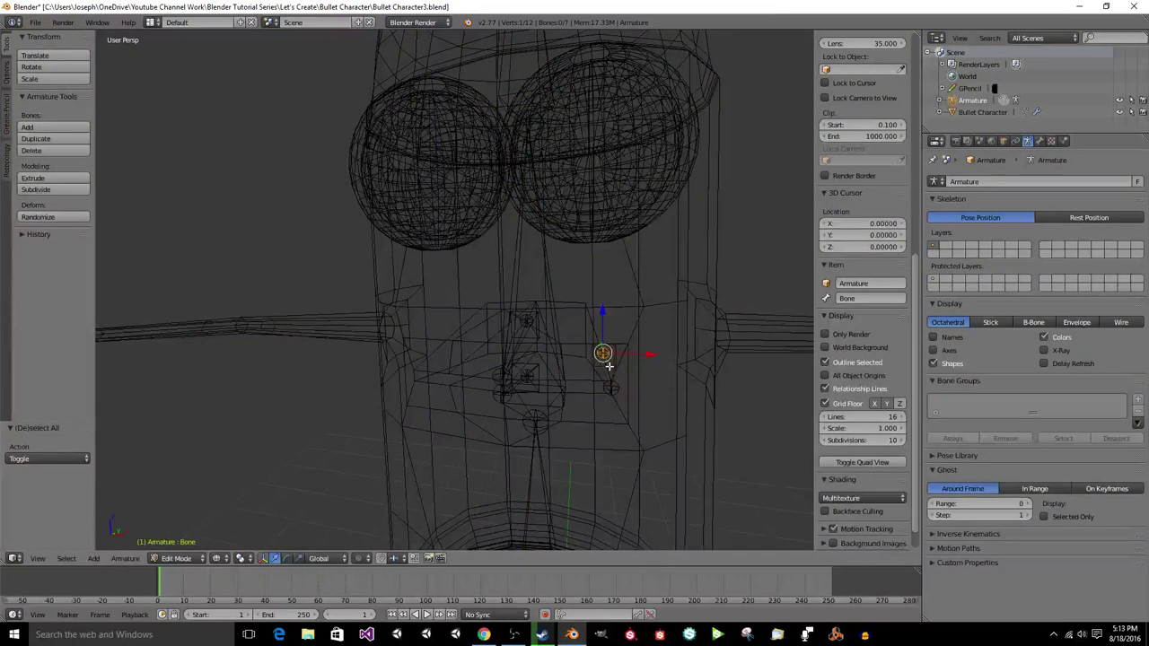
right_click(610, 362)
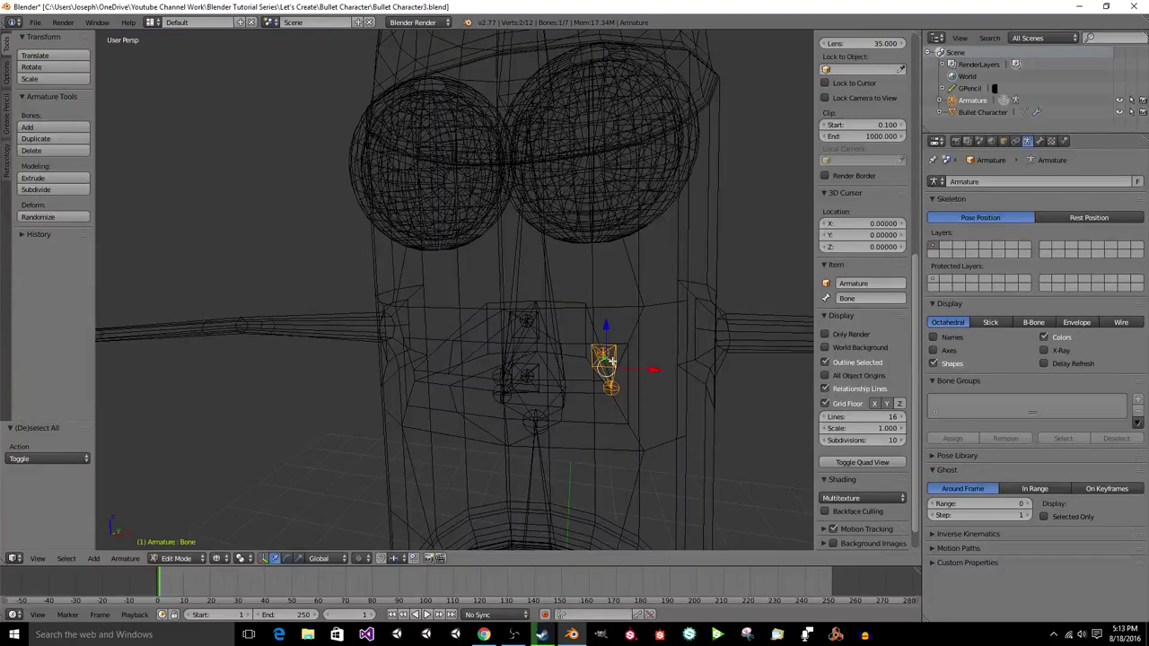
key(ctrl+s)
click(648, 318)
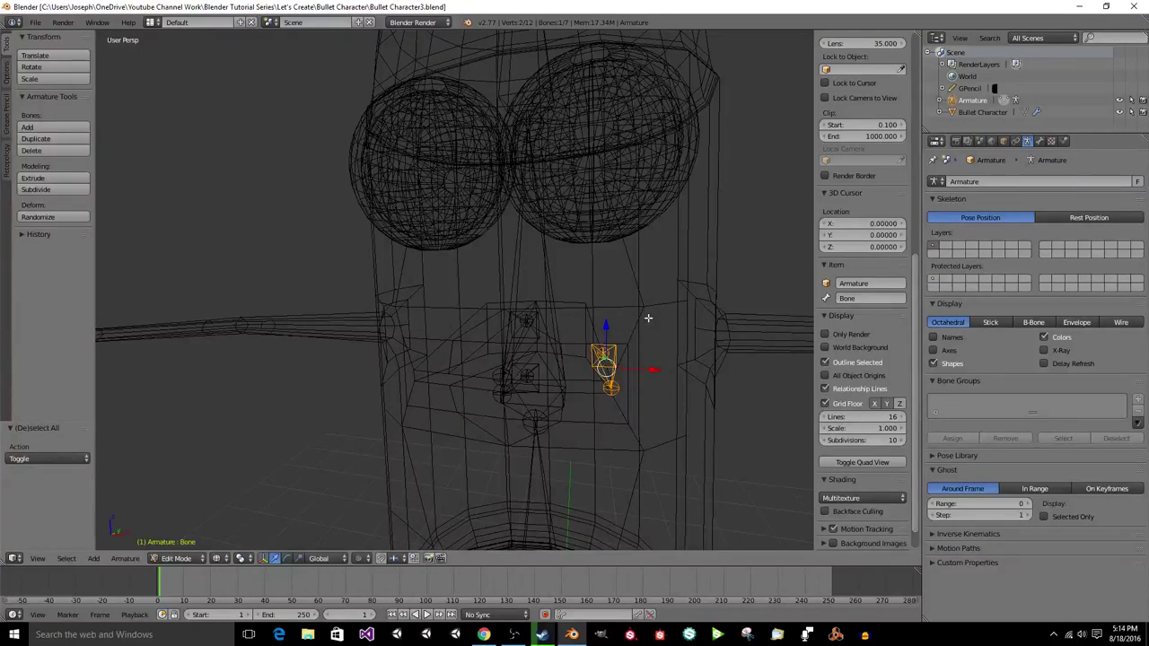
Step: Rename the mouth-corner bone Mouth L and save over Bullet Character3.blend
mouse_move(648, 317)
middle_down()
mouse_move(660, 323)
mouse_move(626, 352)
mouse_move(673, 341)
middle_up()
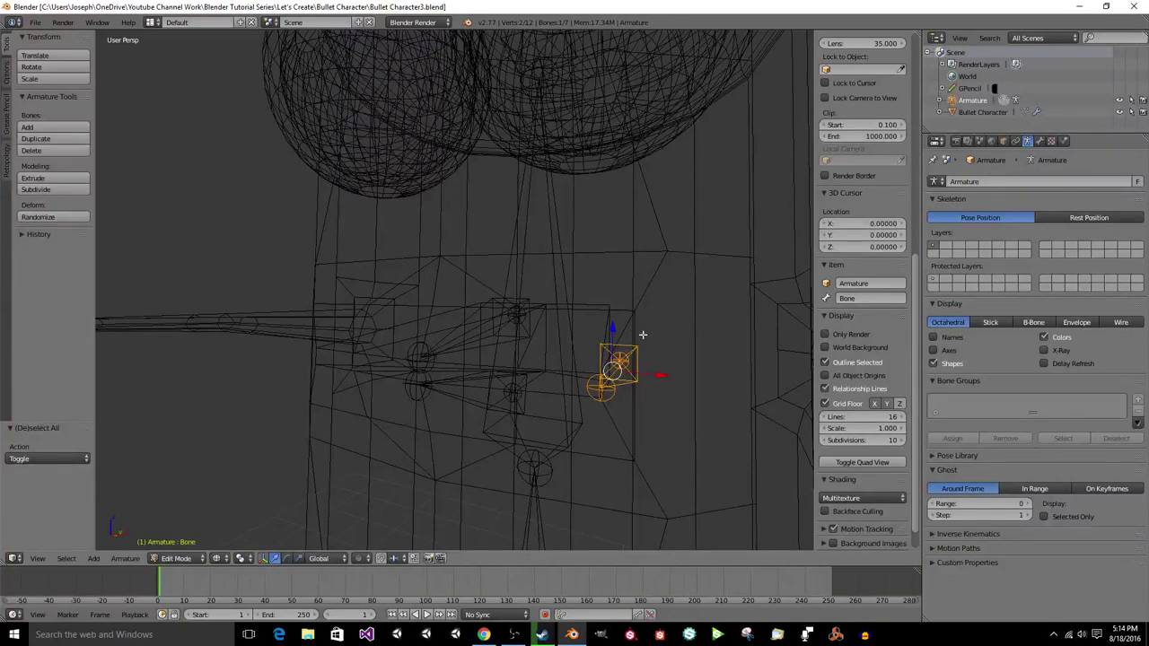
middle_drag(643, 335, 643, 337)
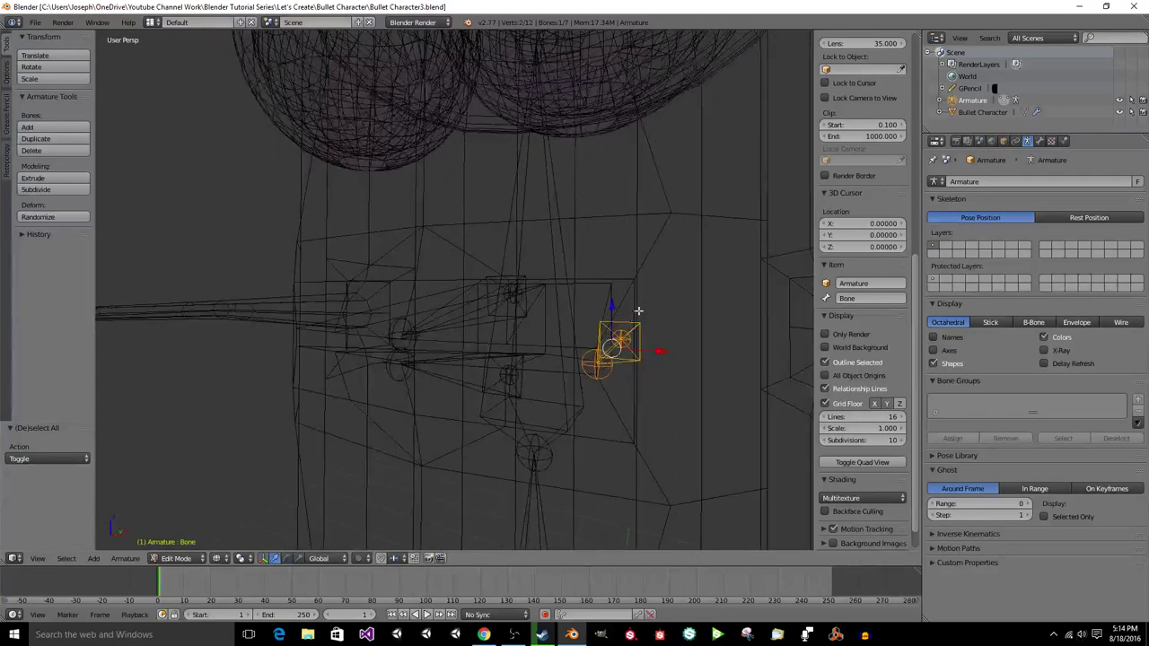
click(862, 299)
text(Mu)
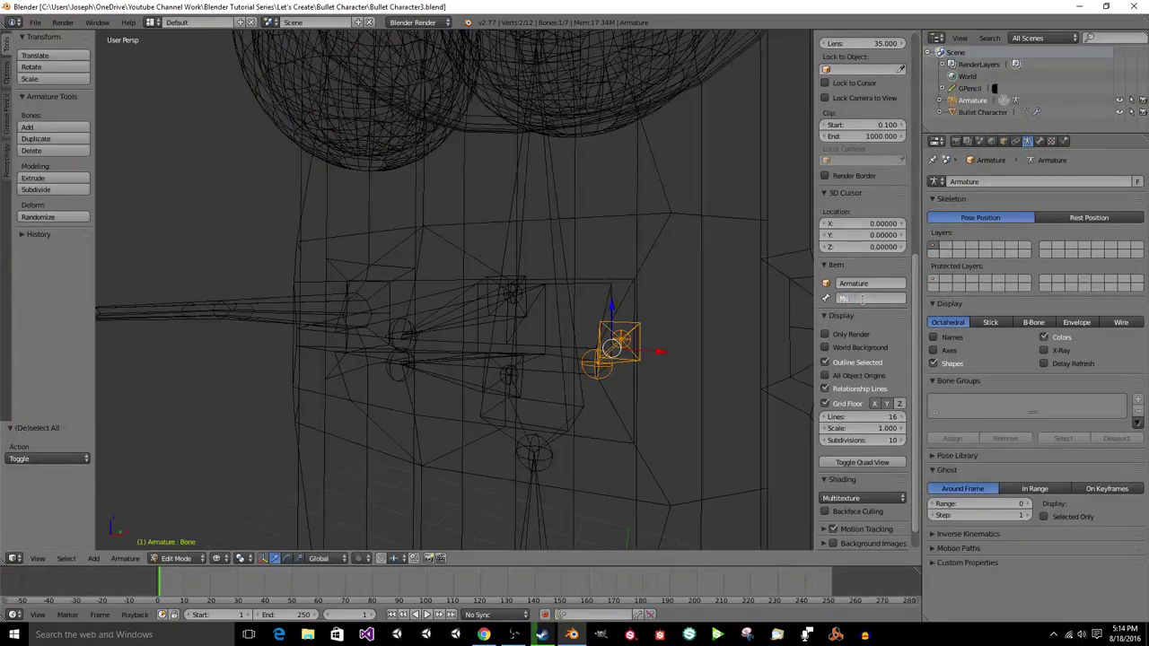
text(uth L)
key(Return)
key(ctrl+s)
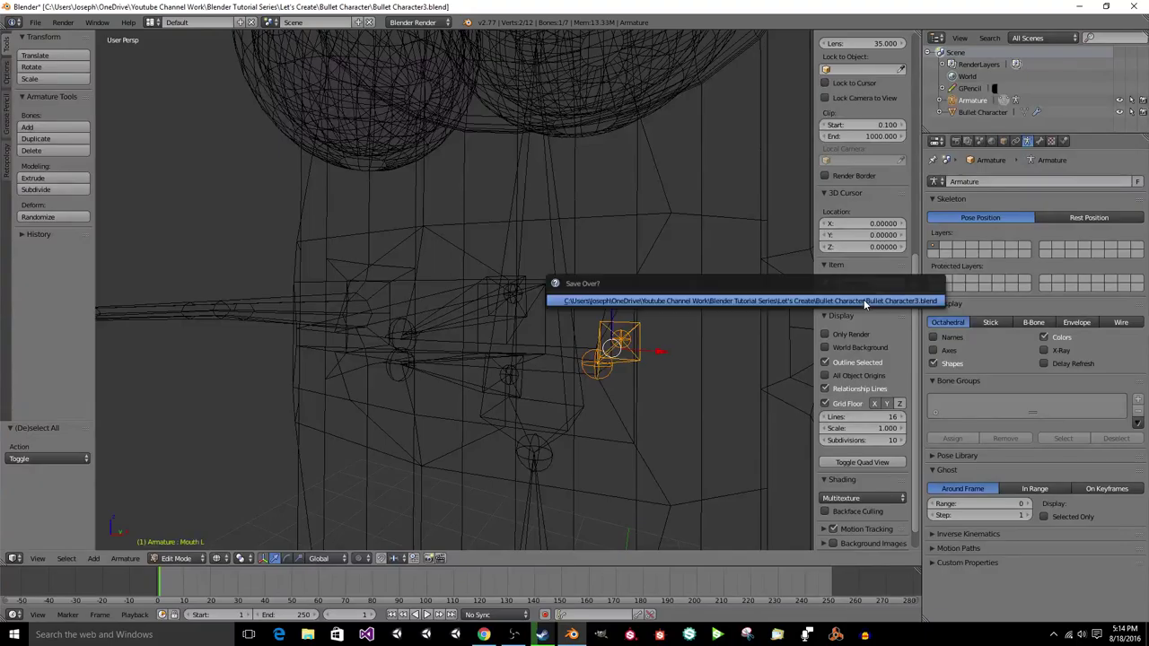
click(863, 300)
click(862, 299)
click(862, 297)
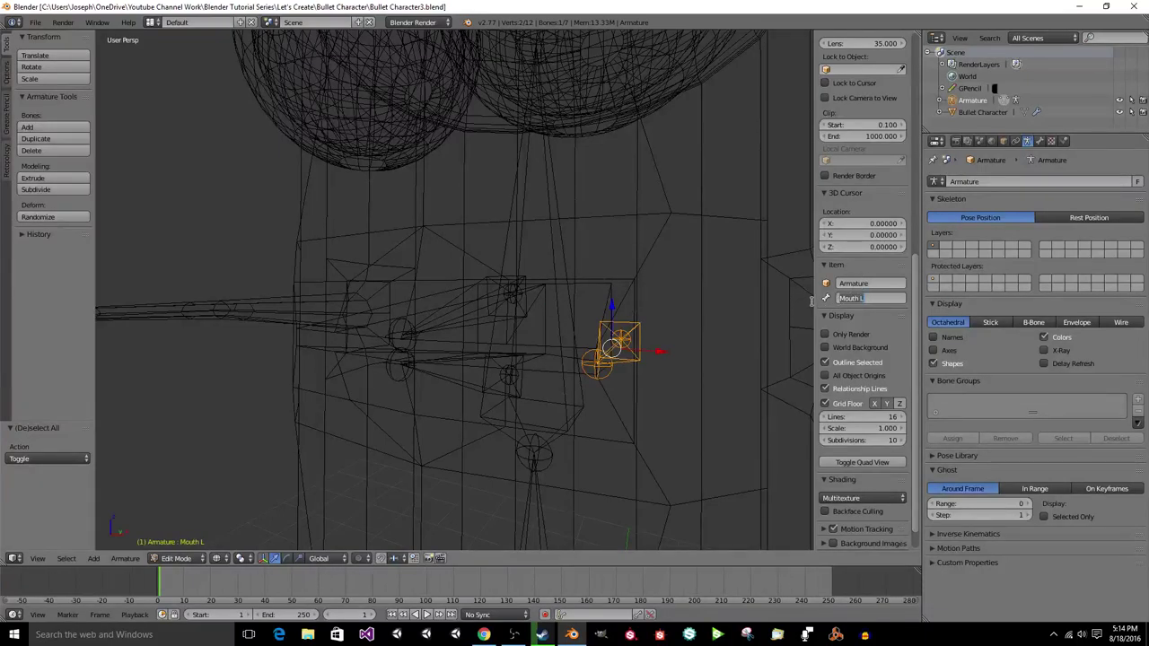
text(L)
key(Return)
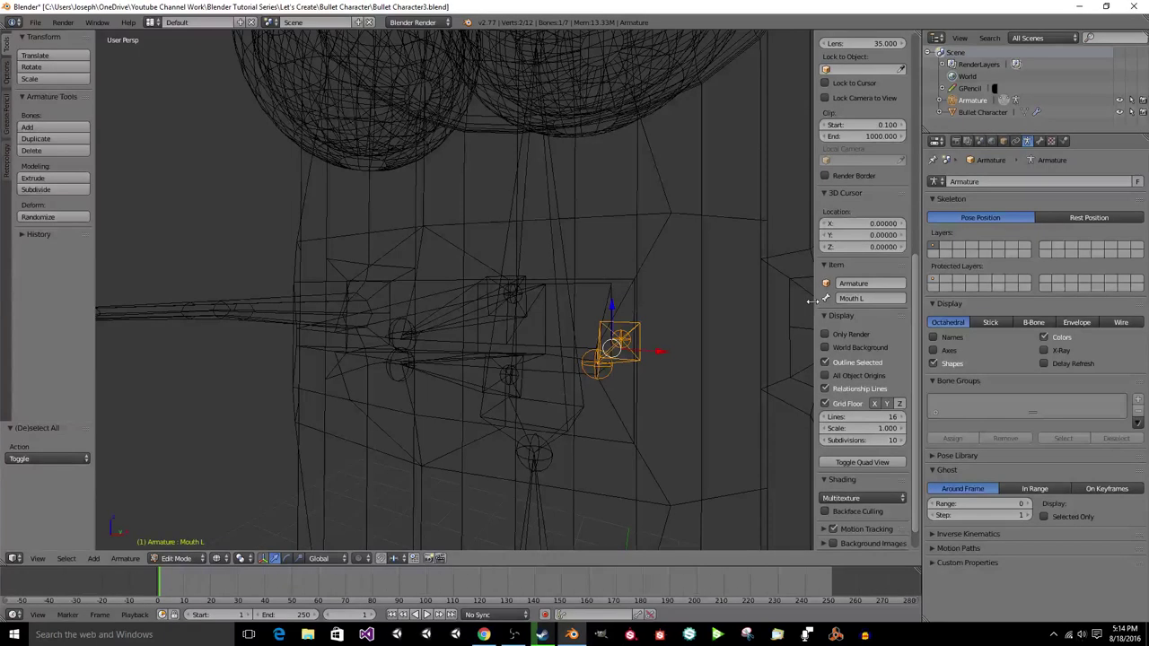
Step: Save over Bullet Character3.blend and inspect the Mouth L bone's placement
key(ctrl+s)
click(811, 301)
middle_drag(683, 368, 752, 321)
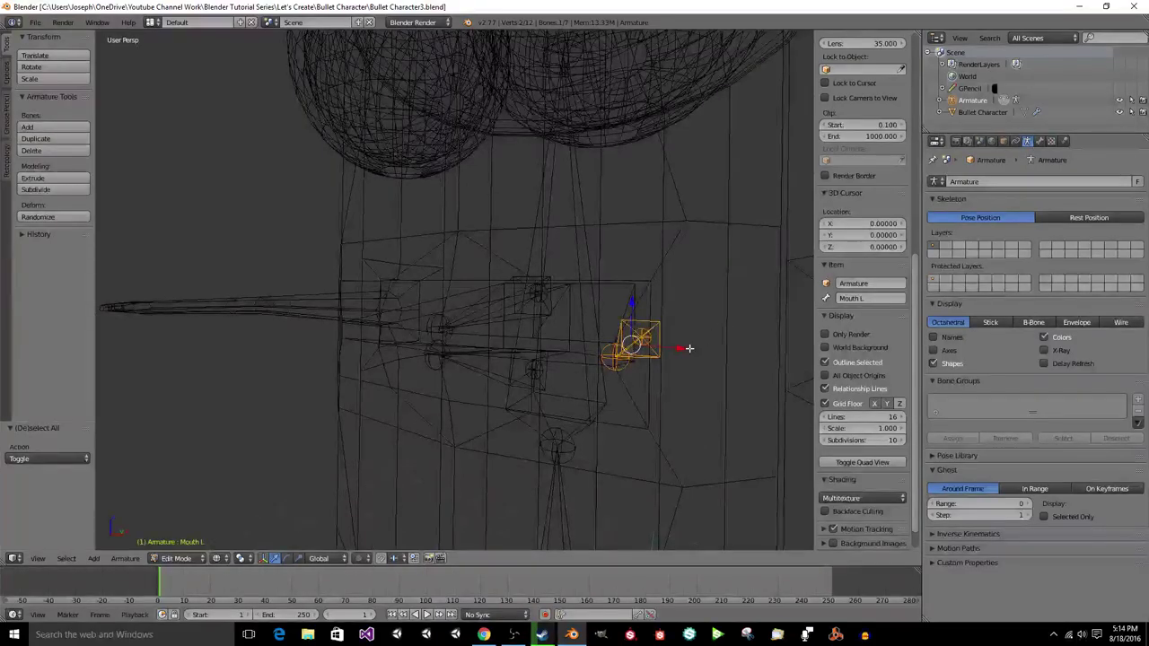
middle_drag(688, 348, 589, 436)
Step: In front orthographic view, add a new bone running from the character's left shoulder joint to the elbow area of the arm
key(KP_1)
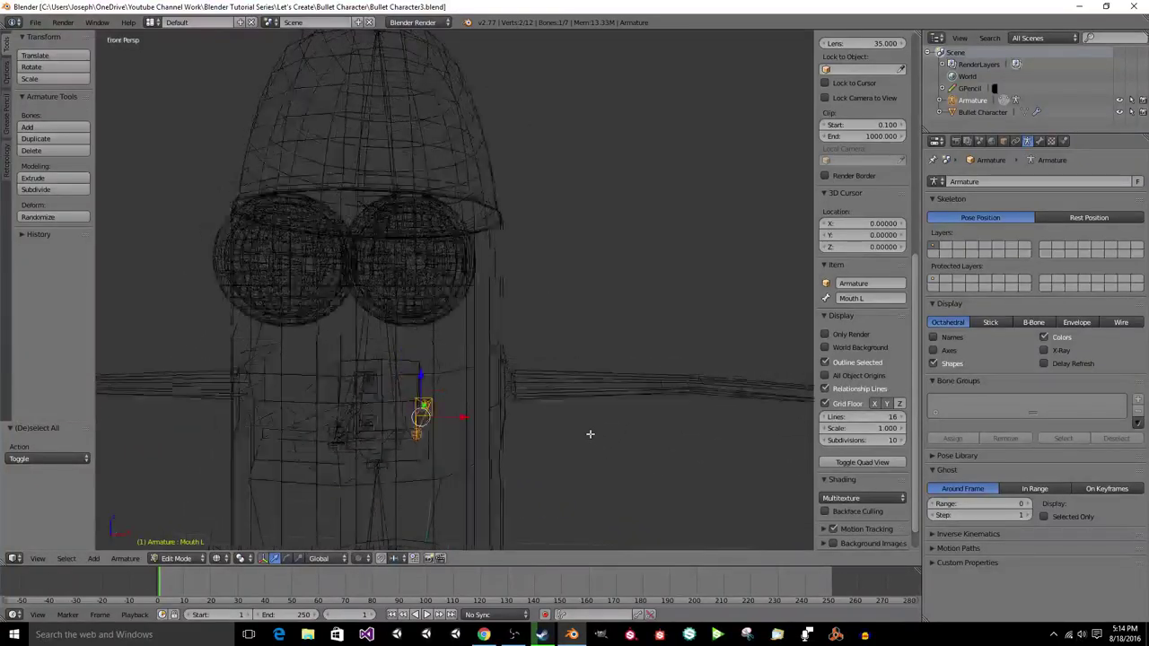
key(KP_5)
key(a)
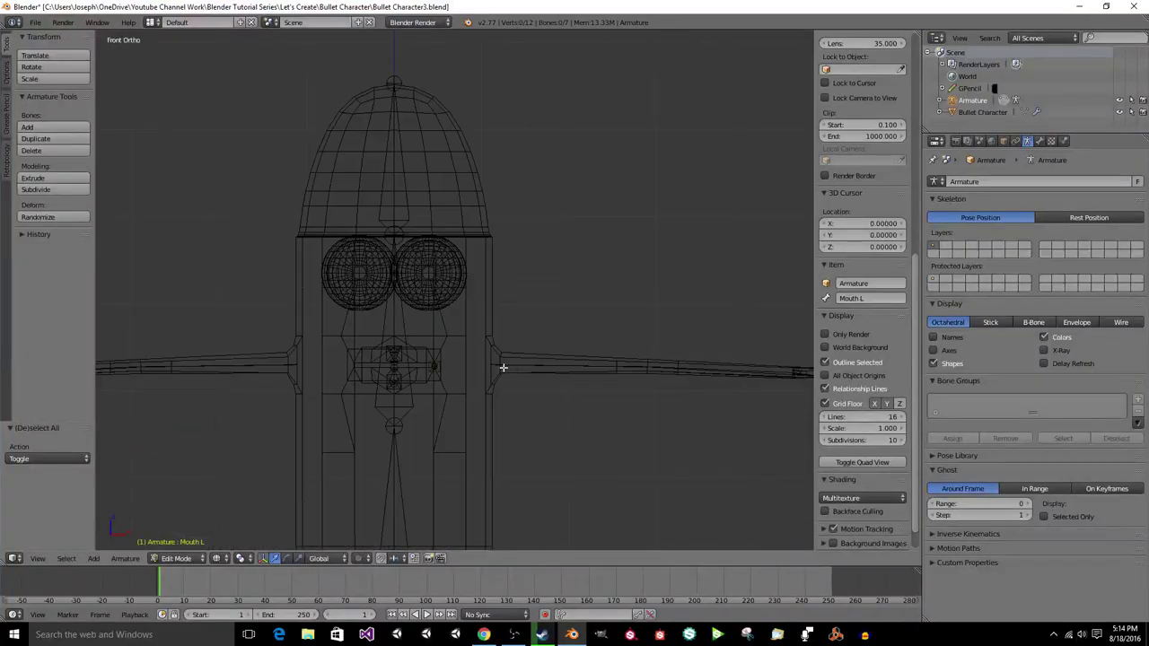
click(490, 366)
key(shift+a)
key(g)
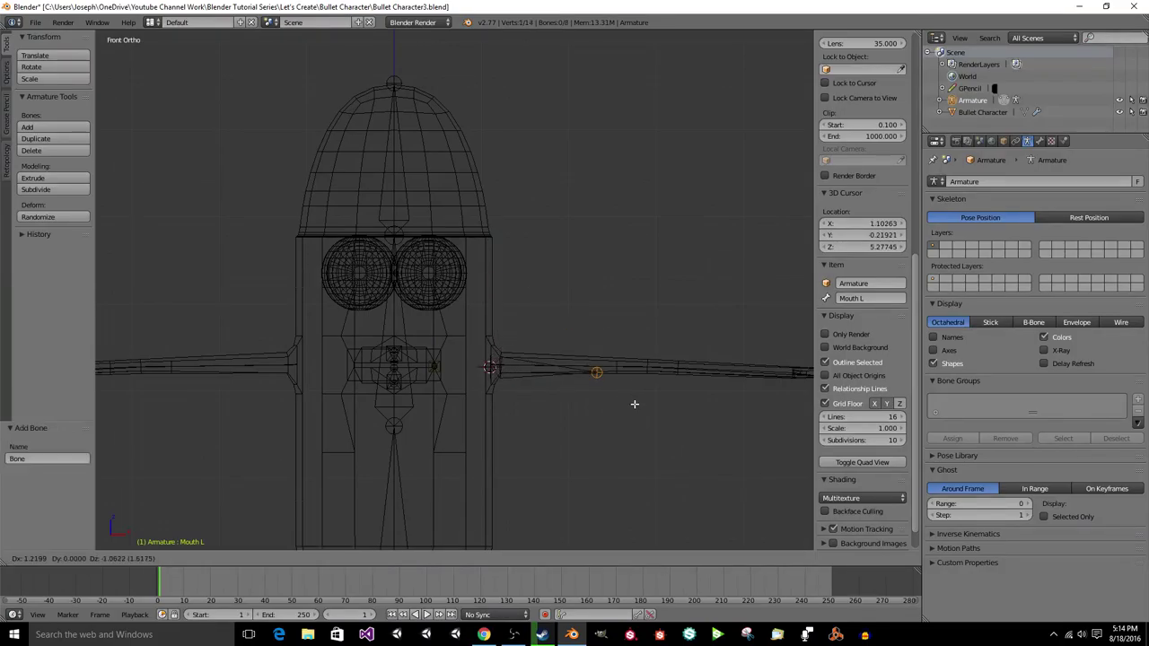
click(687, 398)
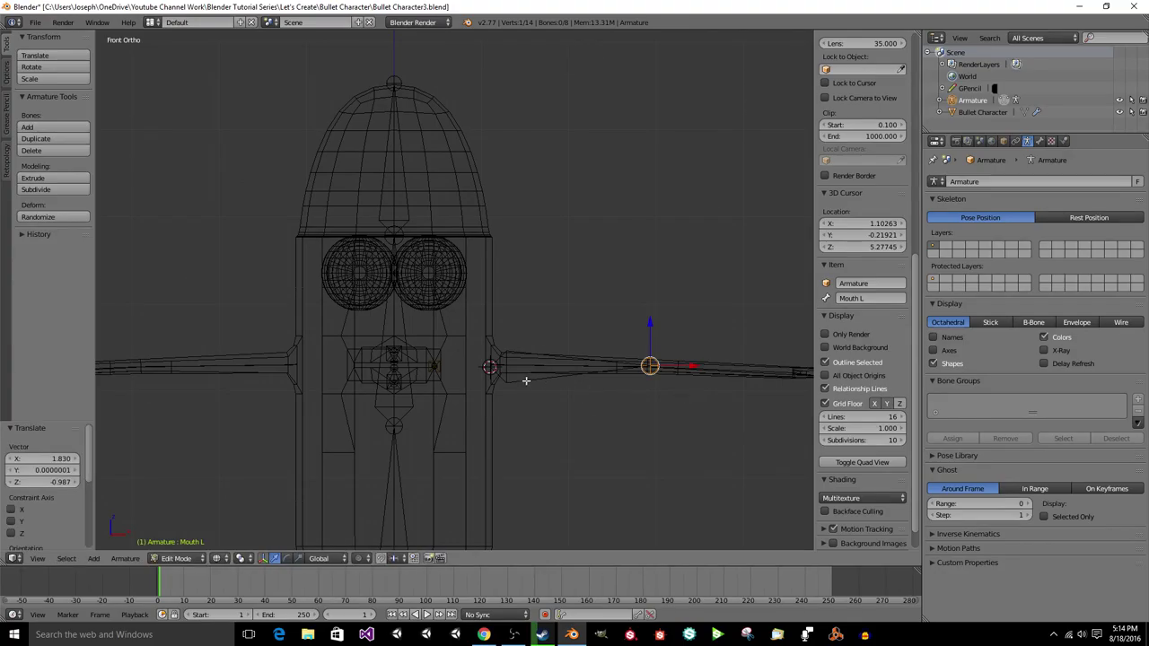
click(565, 429)
right_drag(488, 370, 489, 363)
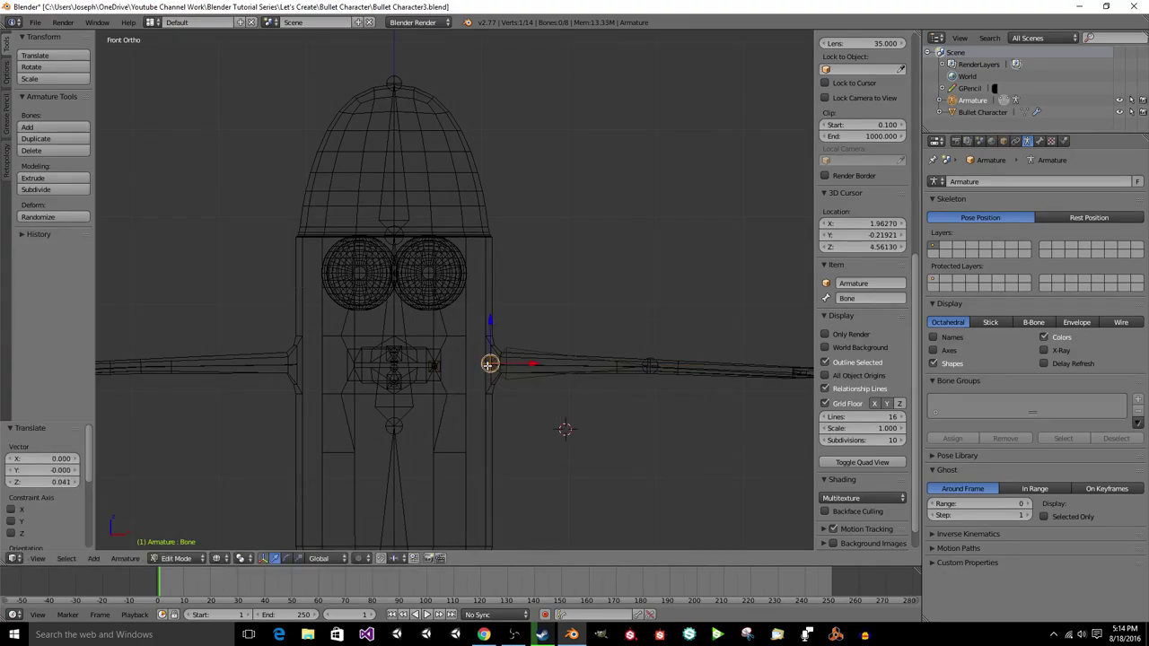
Step: In top orthographic view, move the new arm bone's root 0.245 along Y into line with the shoulder
scroll(487, 367, up, 7)
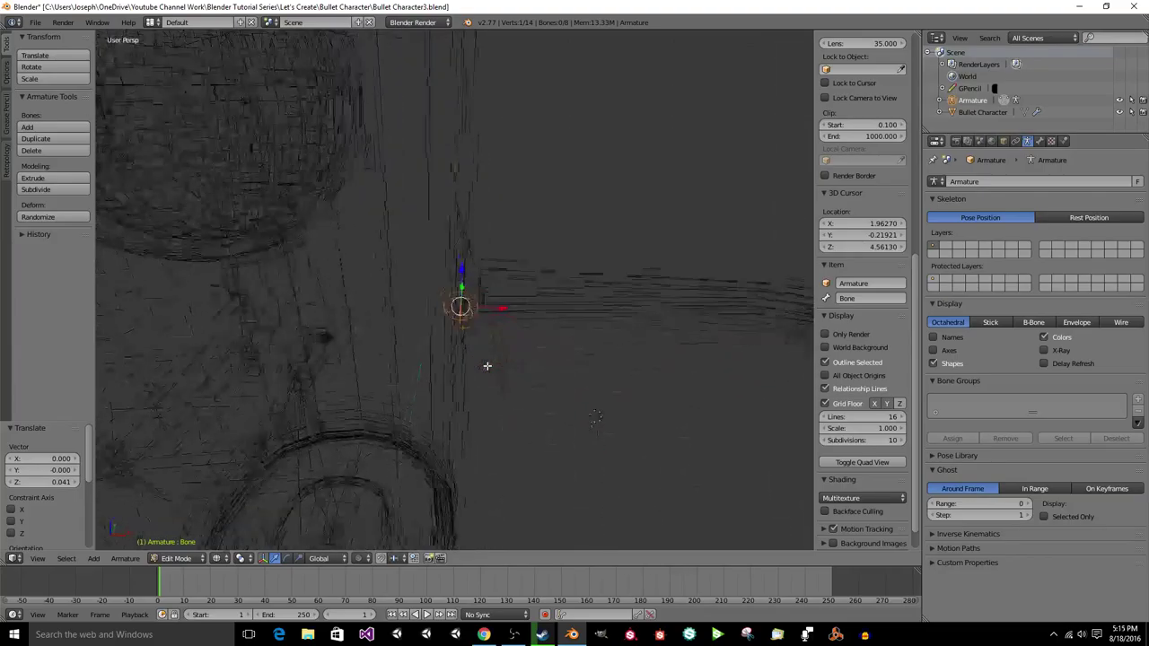
middle_drag(487, 366, 432, 280)
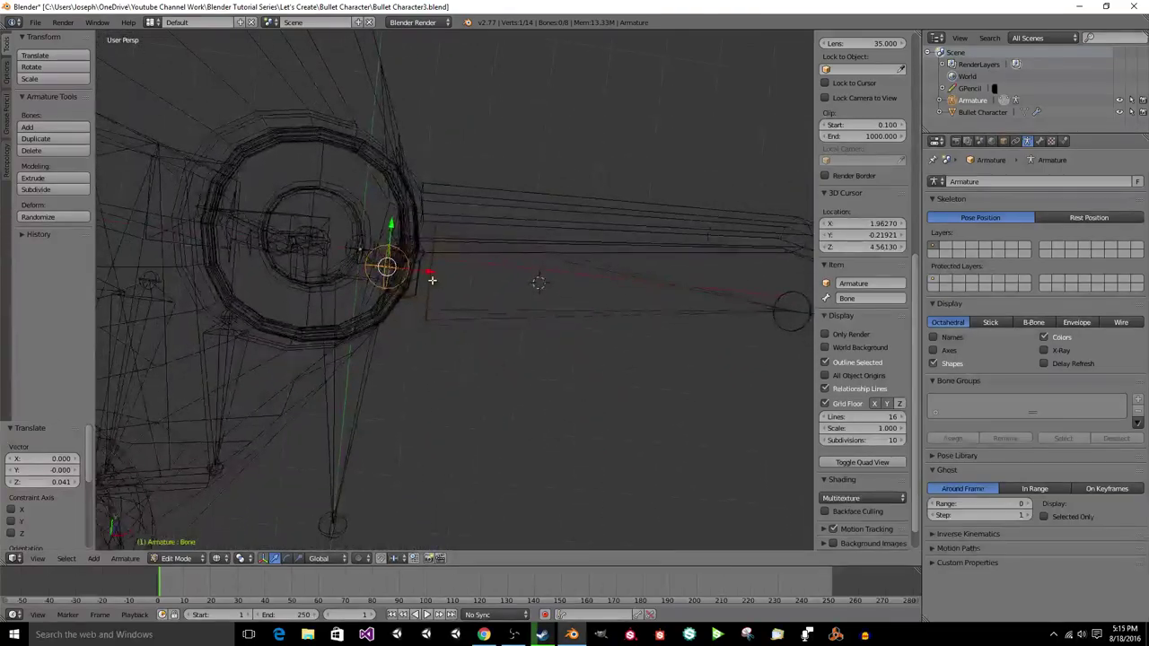
key(KP_7)
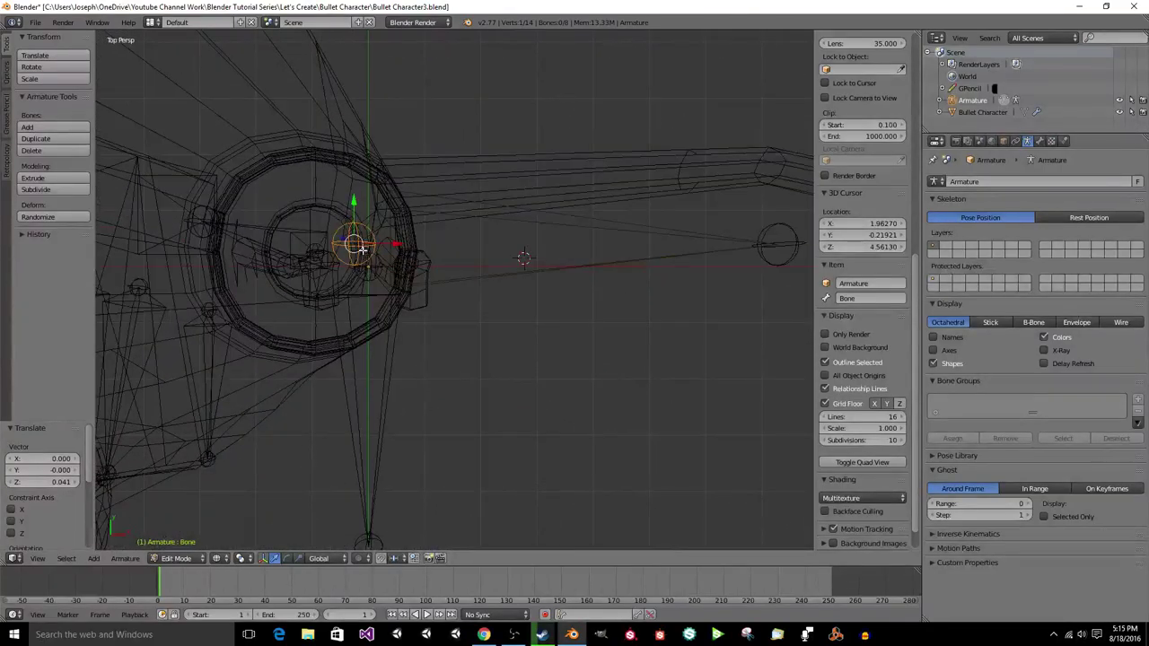
key(KP_5)
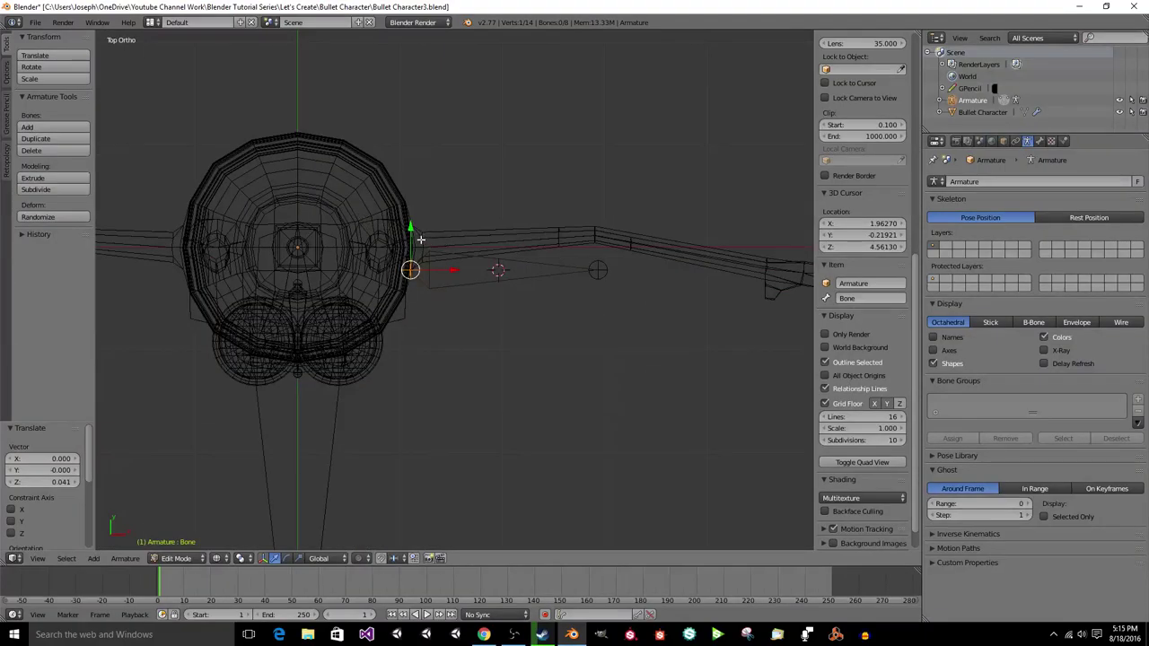
drag(410, 230, 410, 205)
Step: Move the arm bone's tip about 0.316 along Y onto the elbow and nudge it -0.029 along X
right_click(597, 267)
key(g)
key(y)
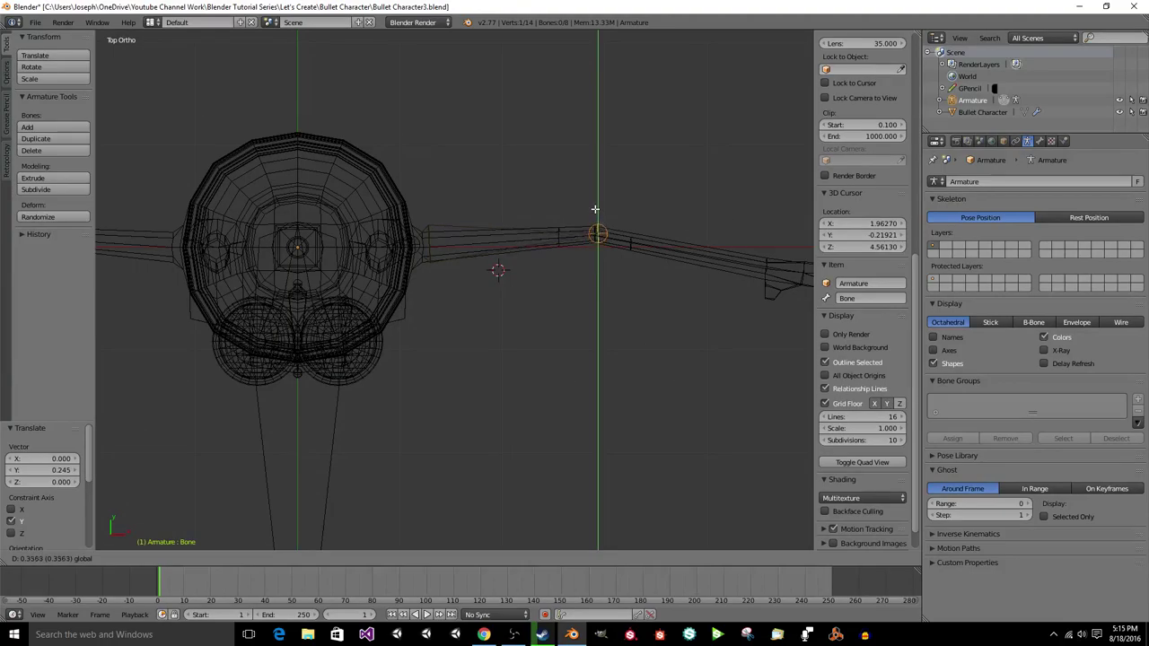
click(595, 209)
drag(612, 235, 609, 235)
Step: In front view, lower the arm bone's tip by 0.014 along Z and snap the tip to the grid
key(KP_1)
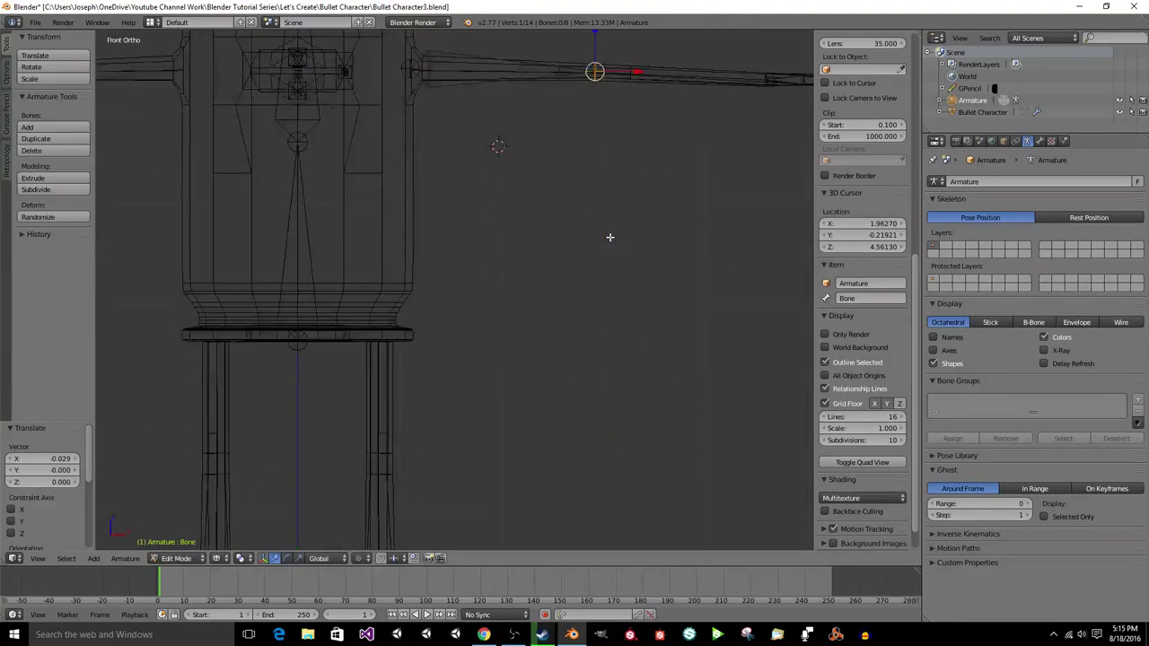
key(KP_Decimal)
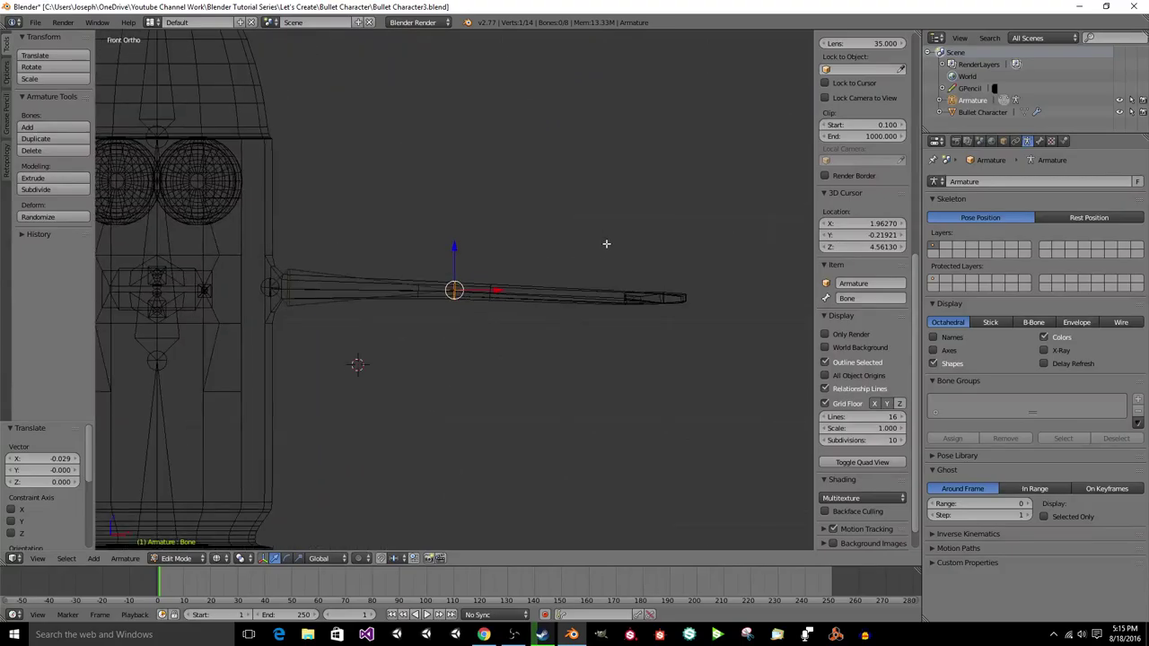
scroll(580, 324, up, 5)
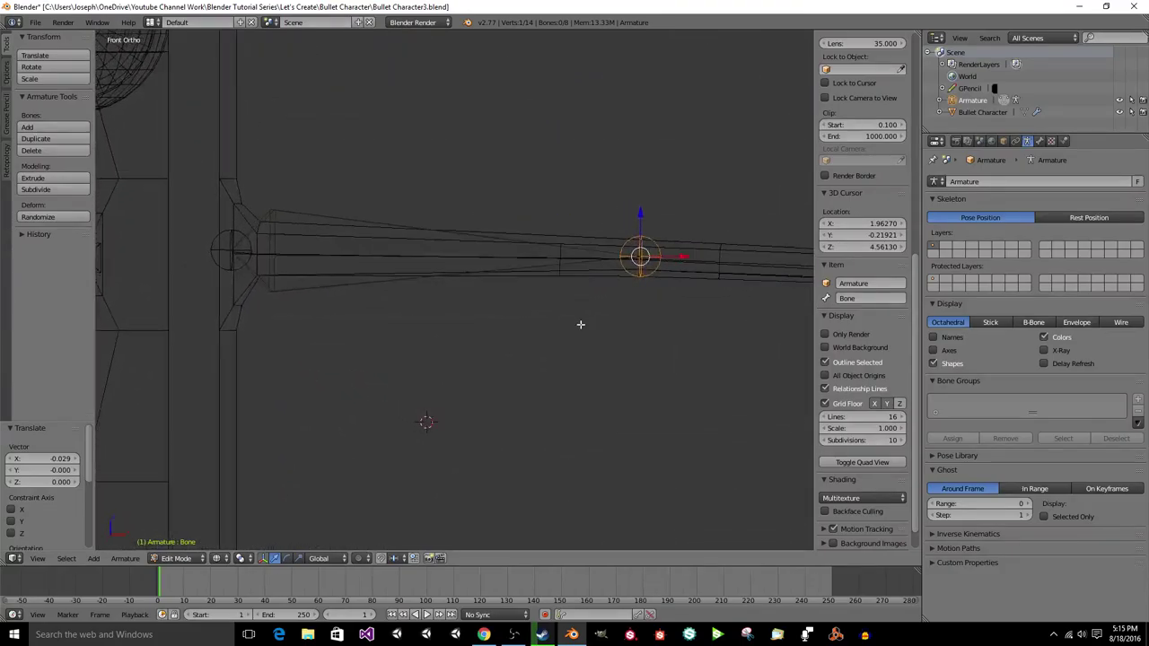
scroll(580, 324, up, 3)
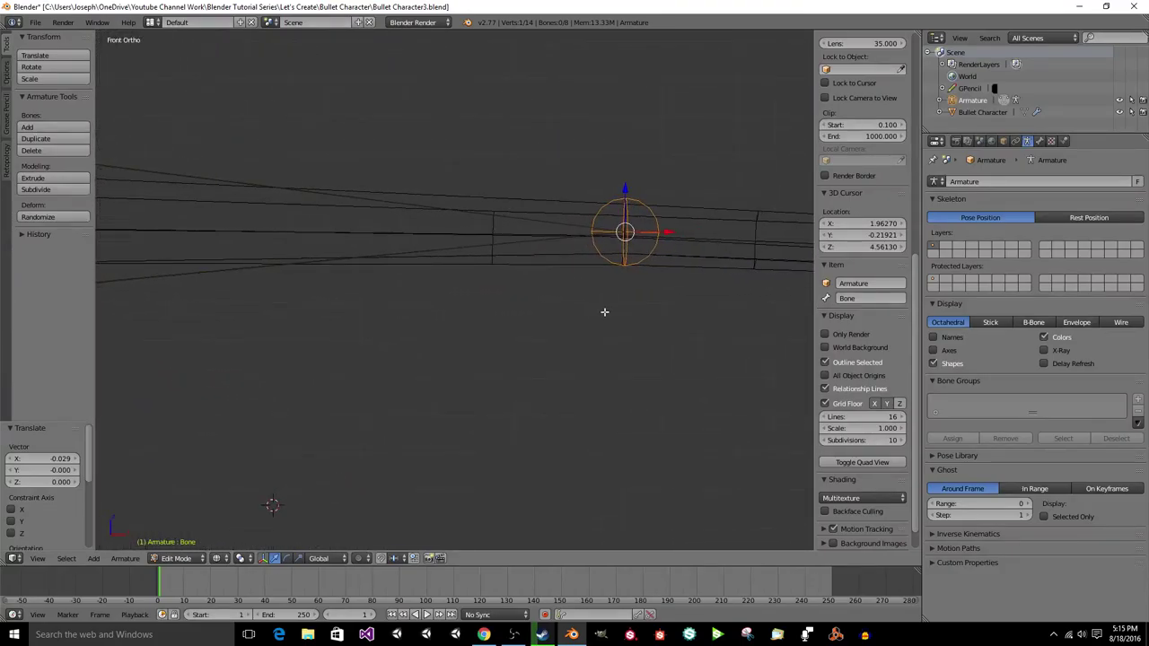
key(g)
click(604, 316)
key(shift+s)
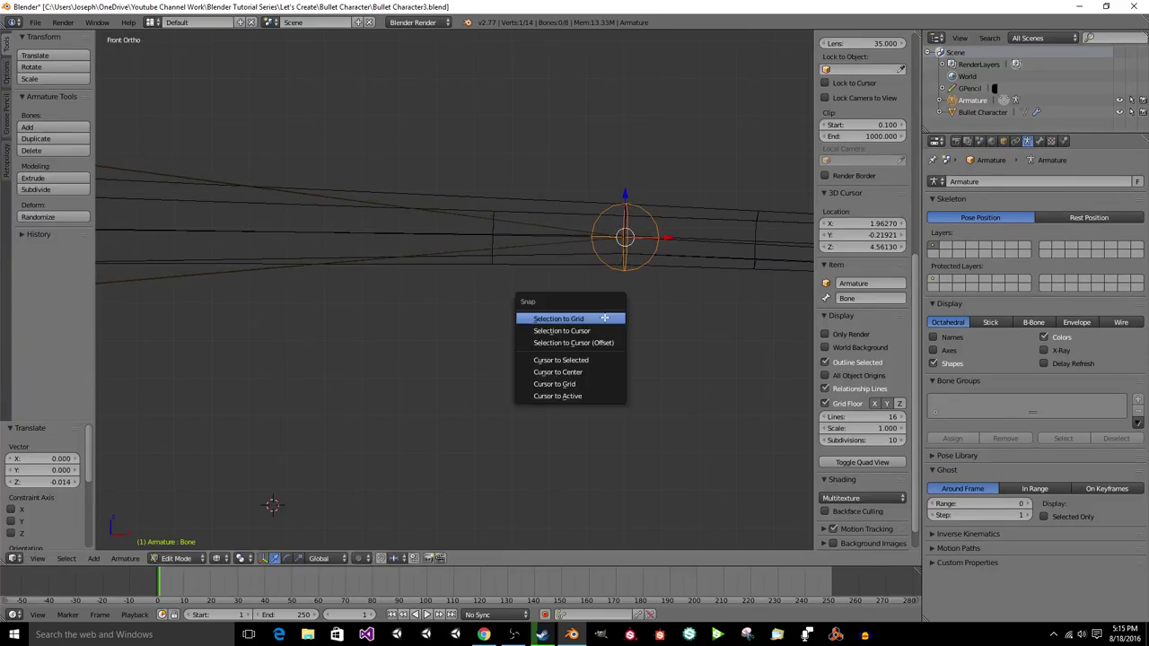
click(604, 316)
Step: Rename the new arm bone Shoulder L and save over Bullet Character3.blend
right_click(523, 229)
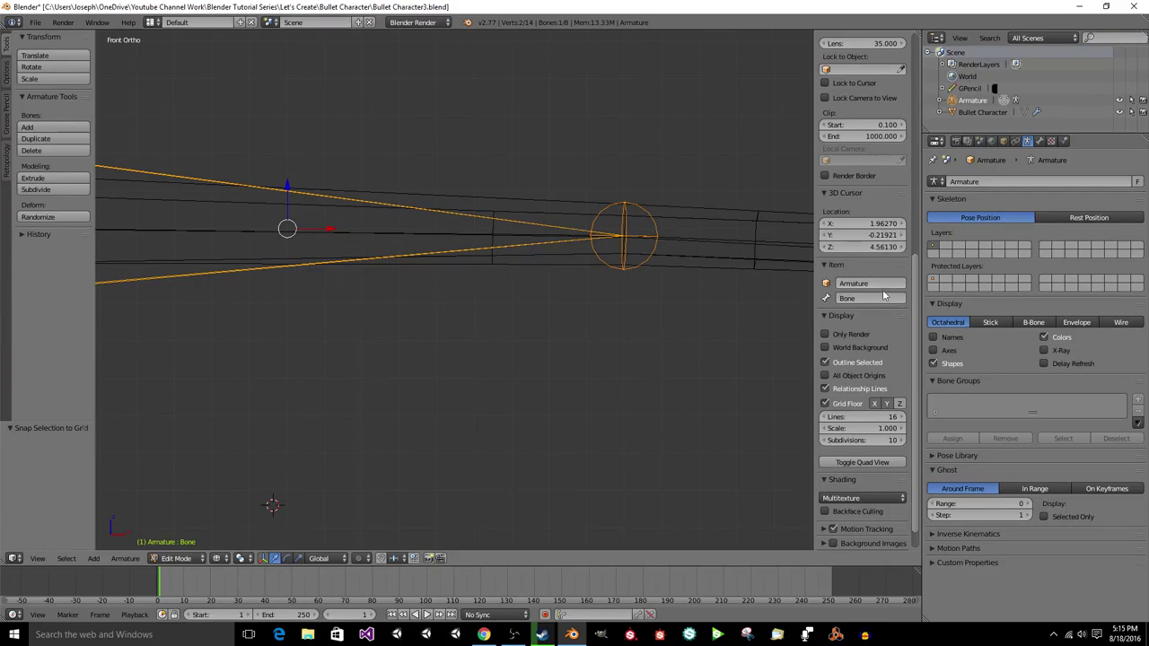
click(872, 298)
key(ctrl+s)
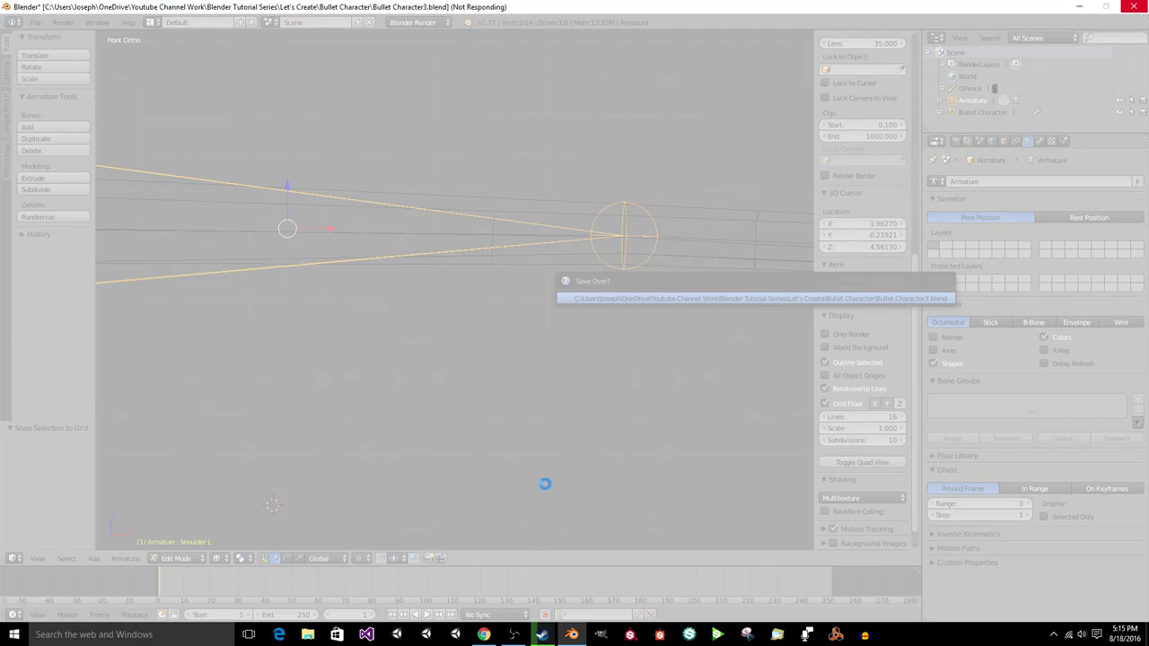
click(514, 637)
click(531, 423)
mouse_move(571, 635)
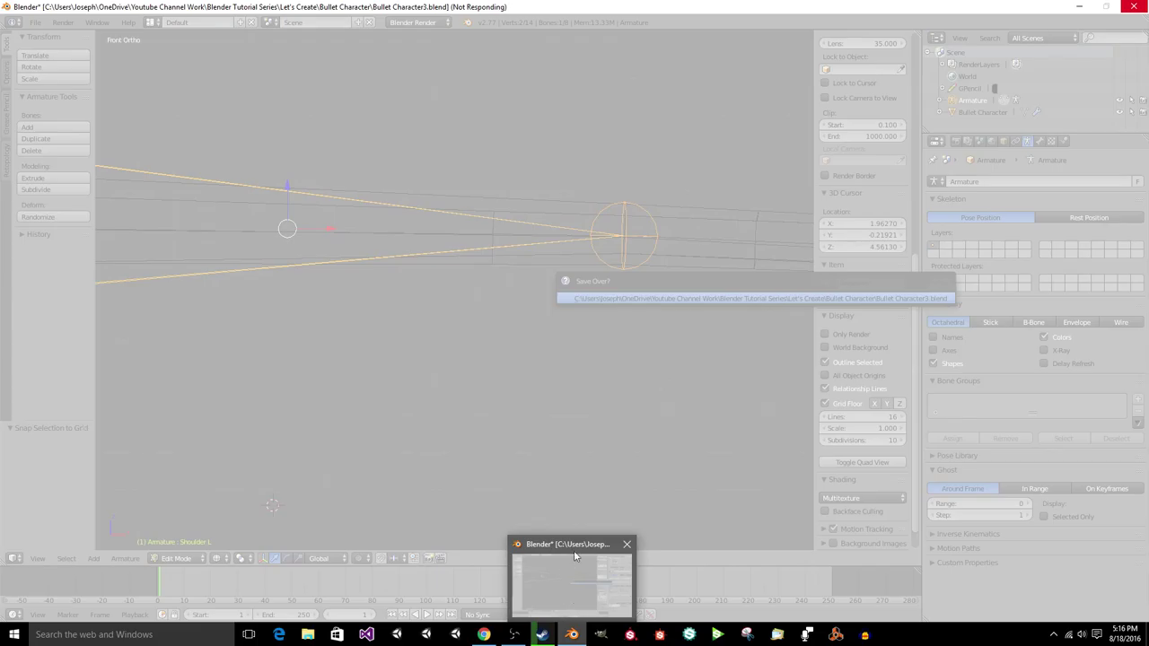
click(625, 546)
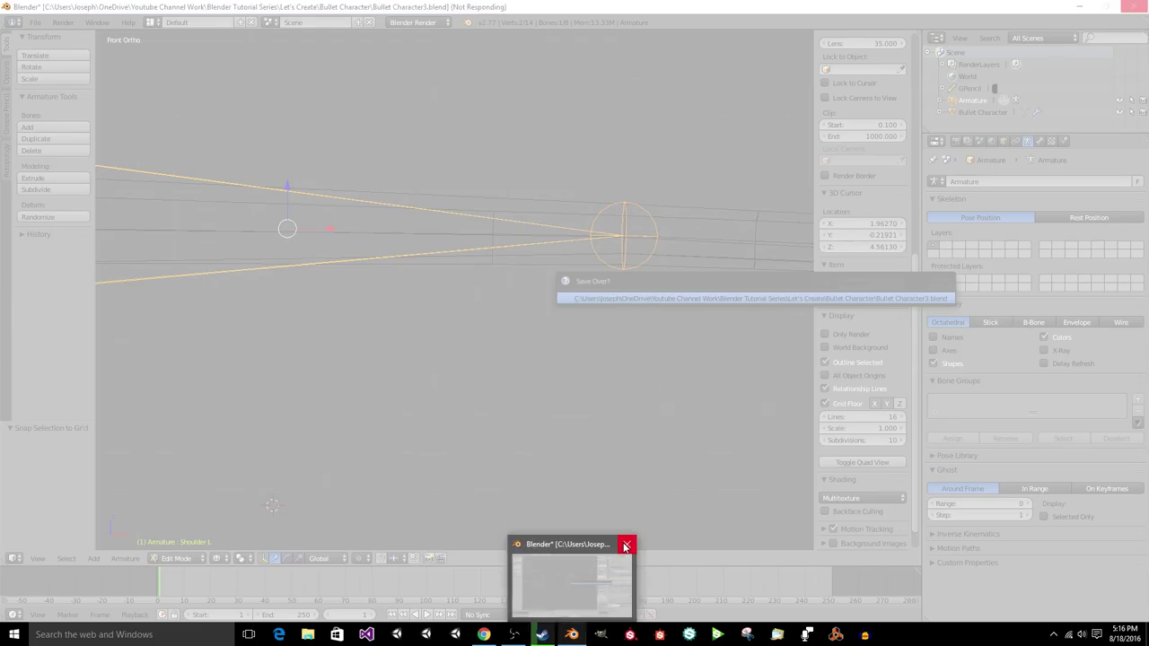
click(509, 634)
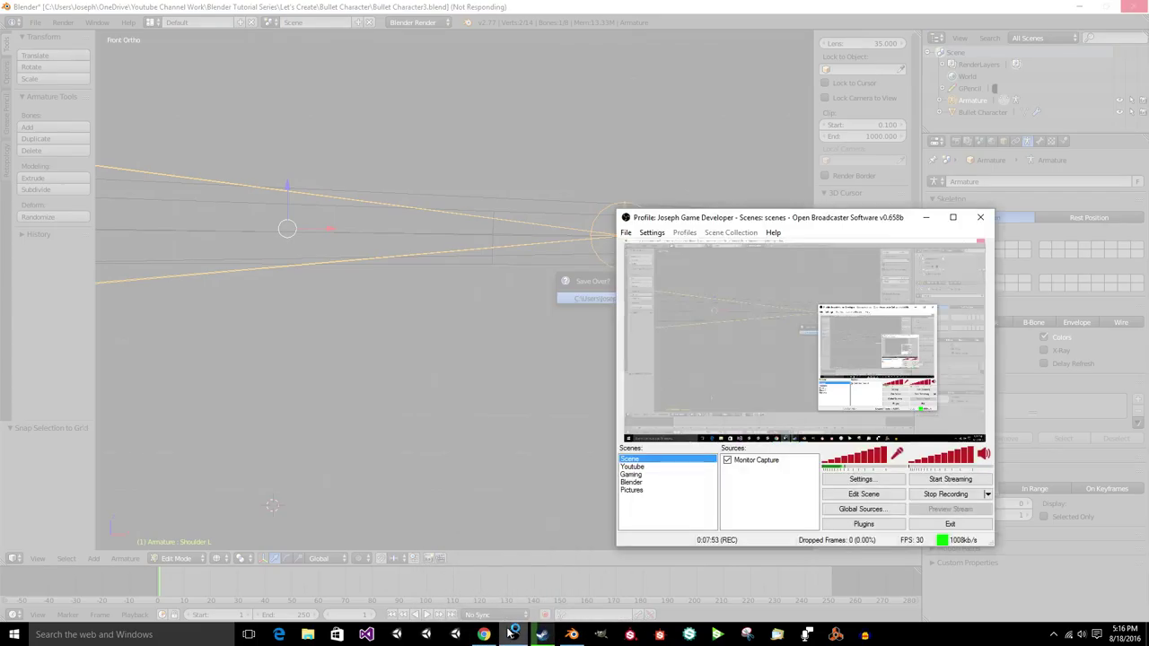
click(563, 420)
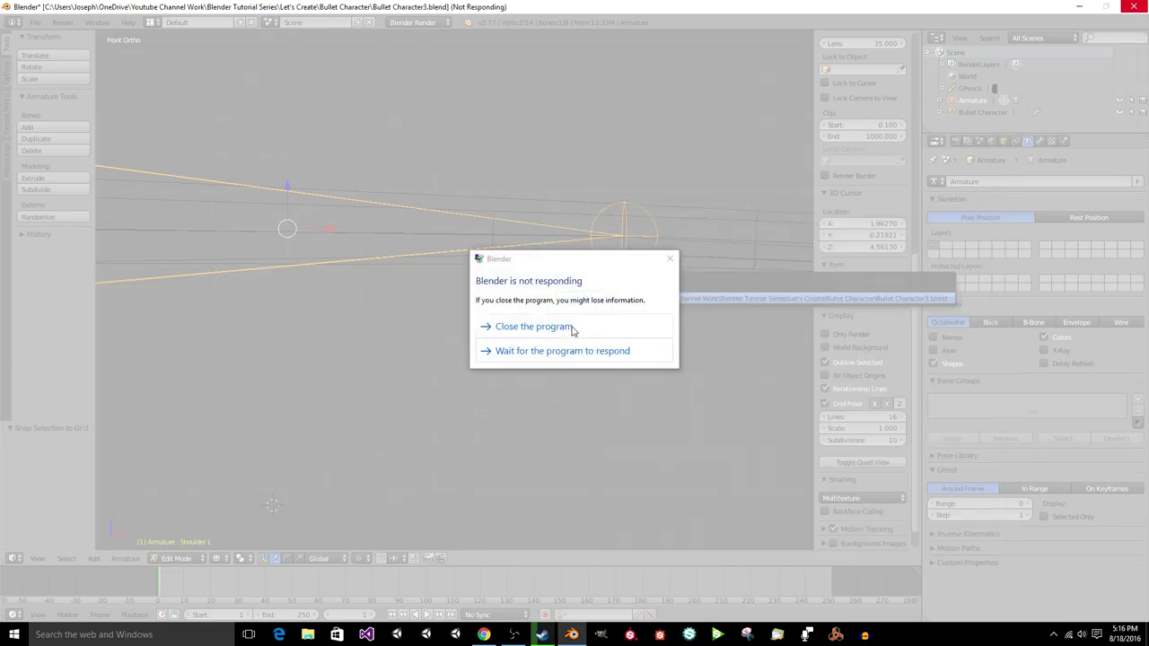
click(570, 351)
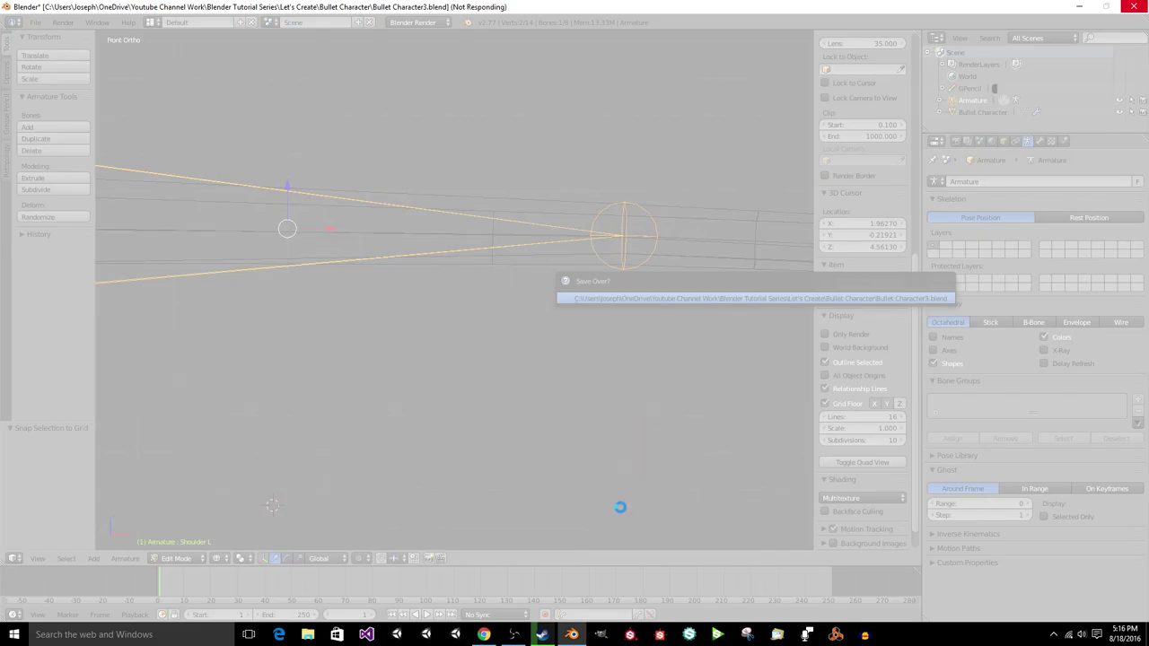
Step: Force the unresponsive Blender session to close, then relaunch Blender with the recent file Bullet Character3.blend
mouse_move(582, 627)
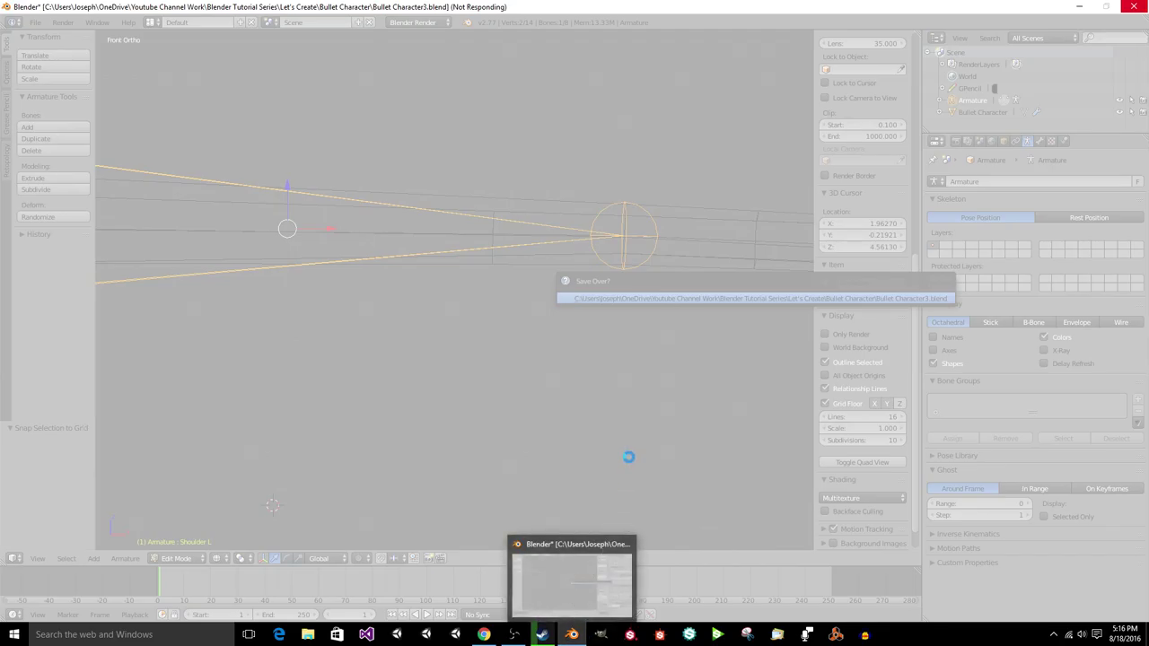
mouse_move(542, 635)
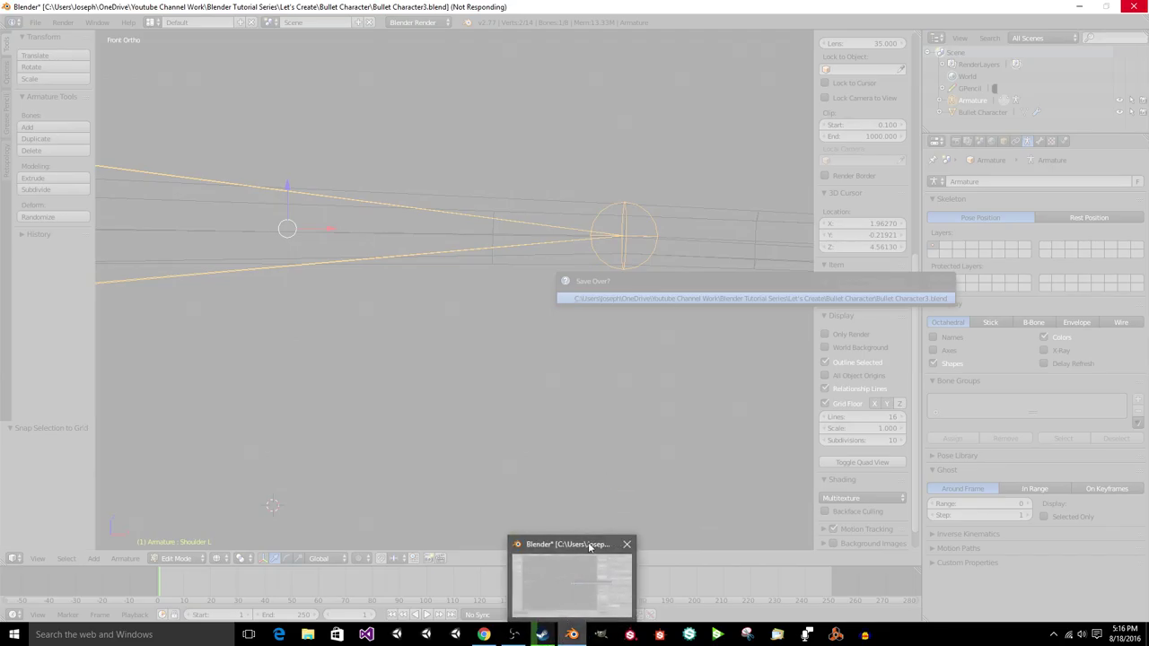
click(627, 544)
click(597, 329)
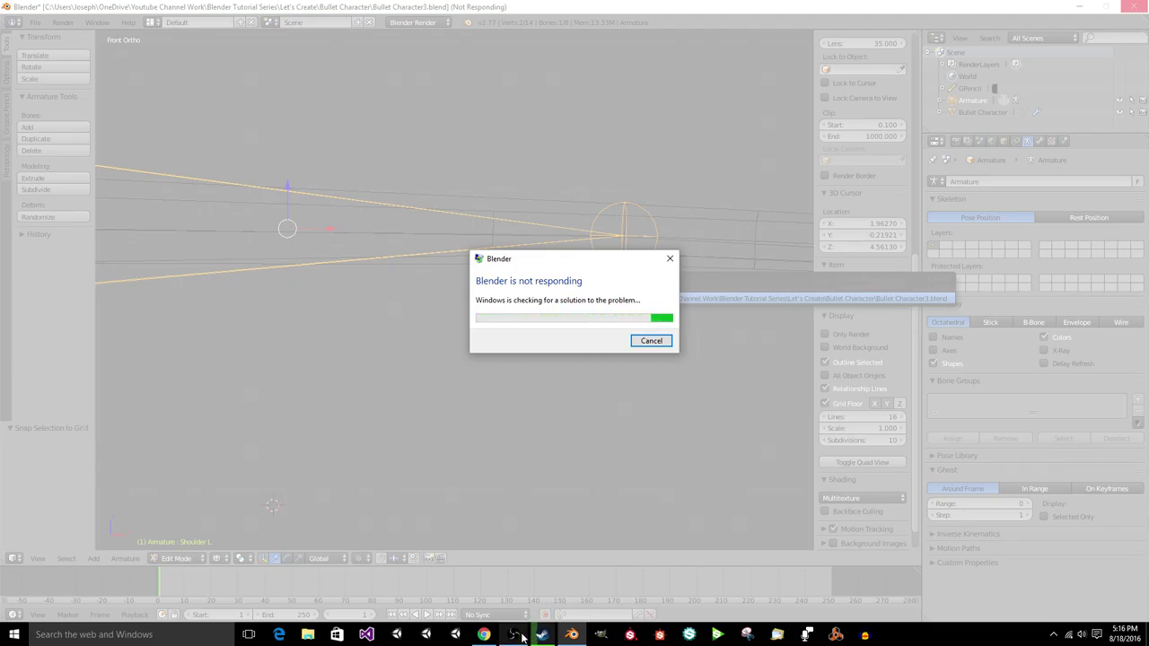
mouse_move(516, 635)
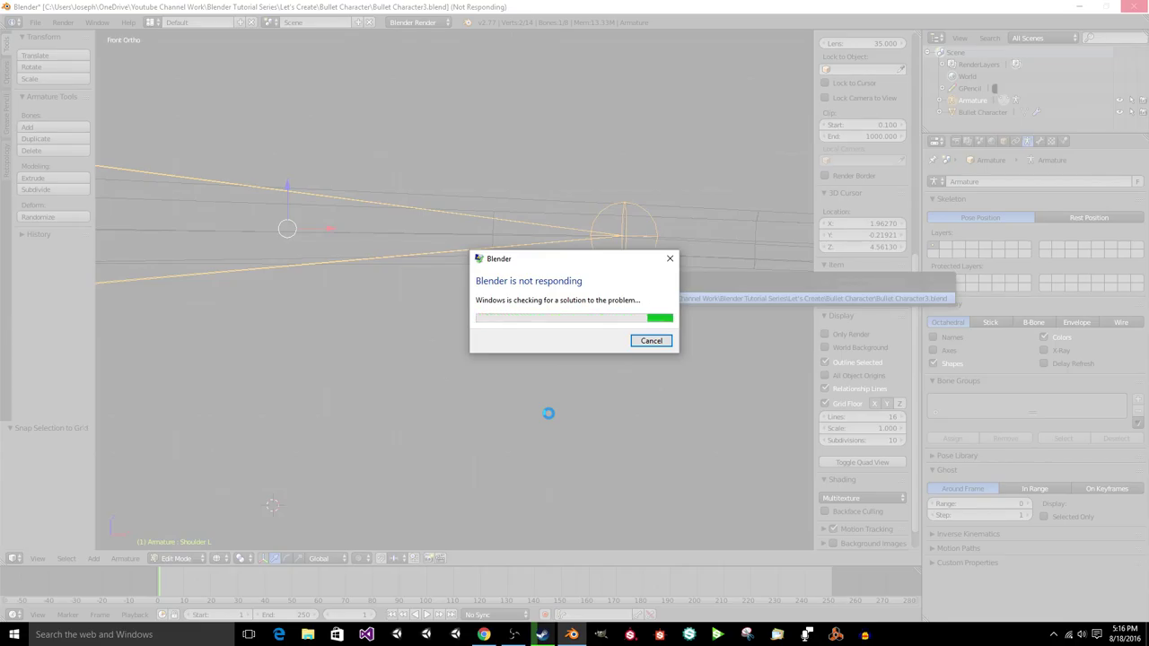
click(572, 635)
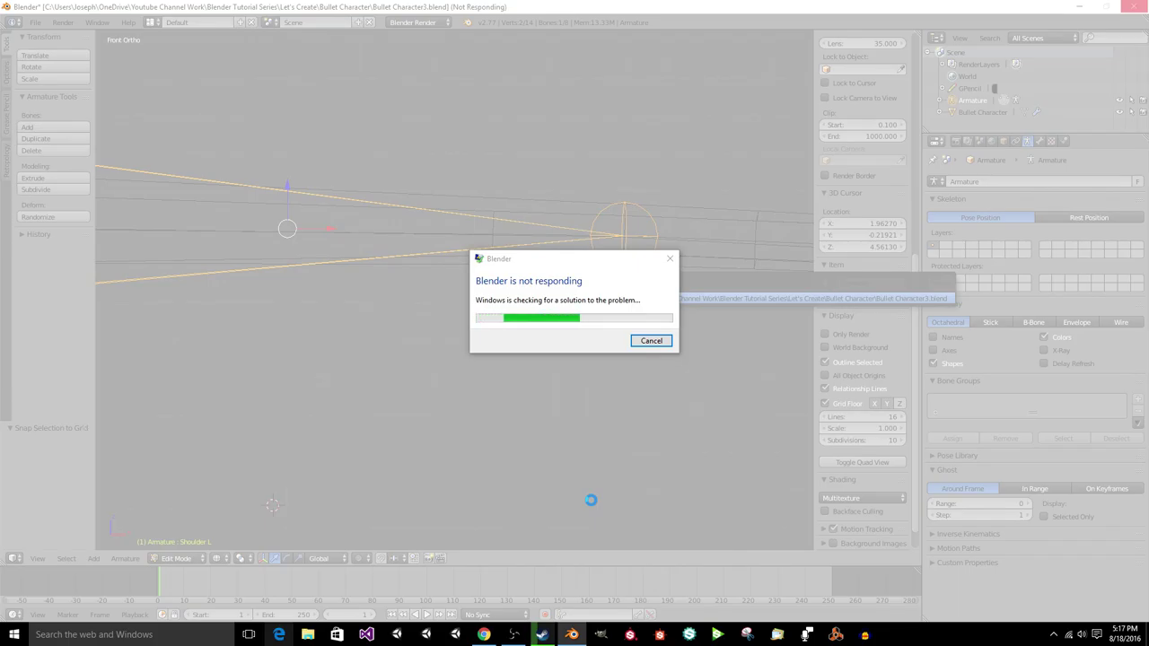
right_click(571, 634)
click(541, 608)
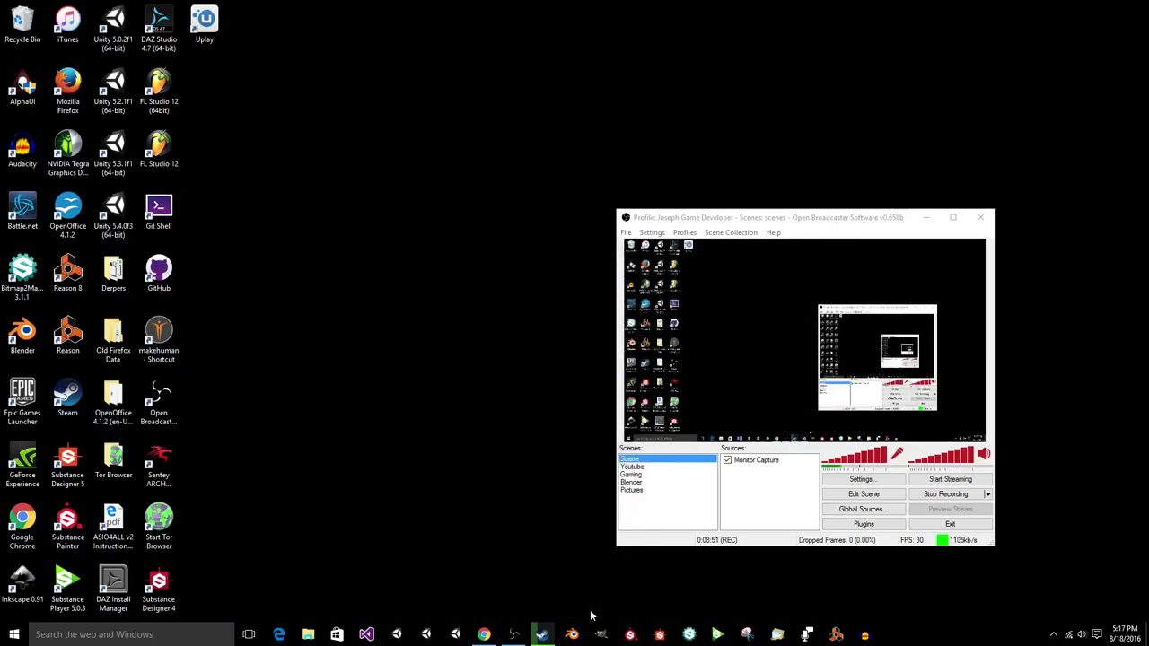
click(572, 635)
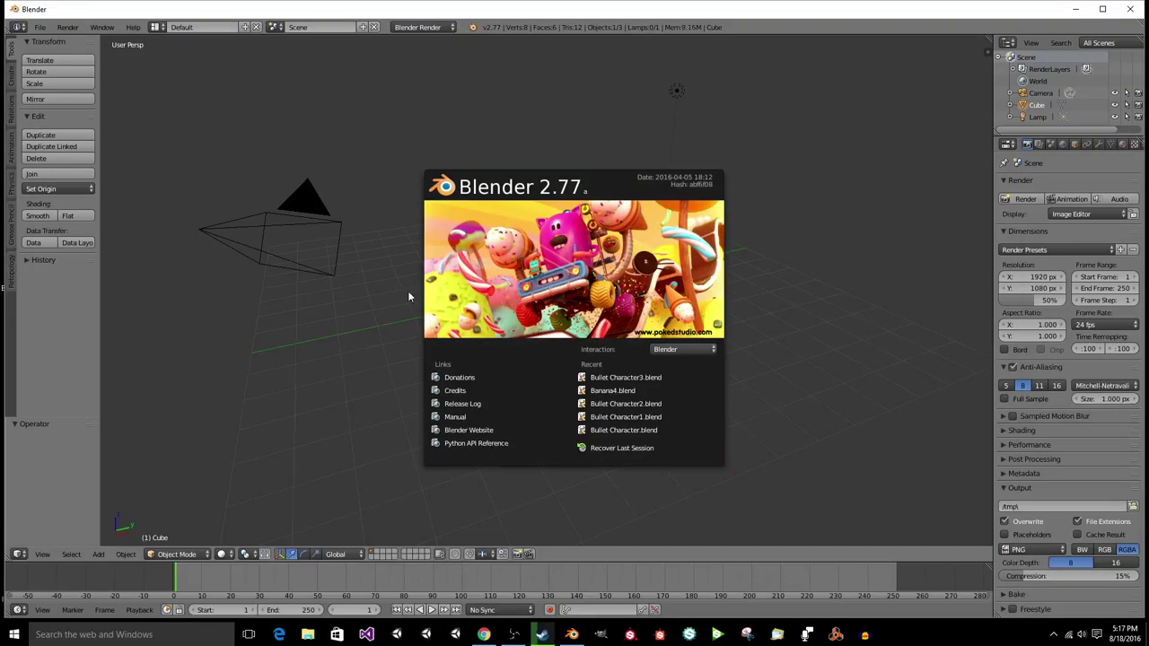
click(597, 378)
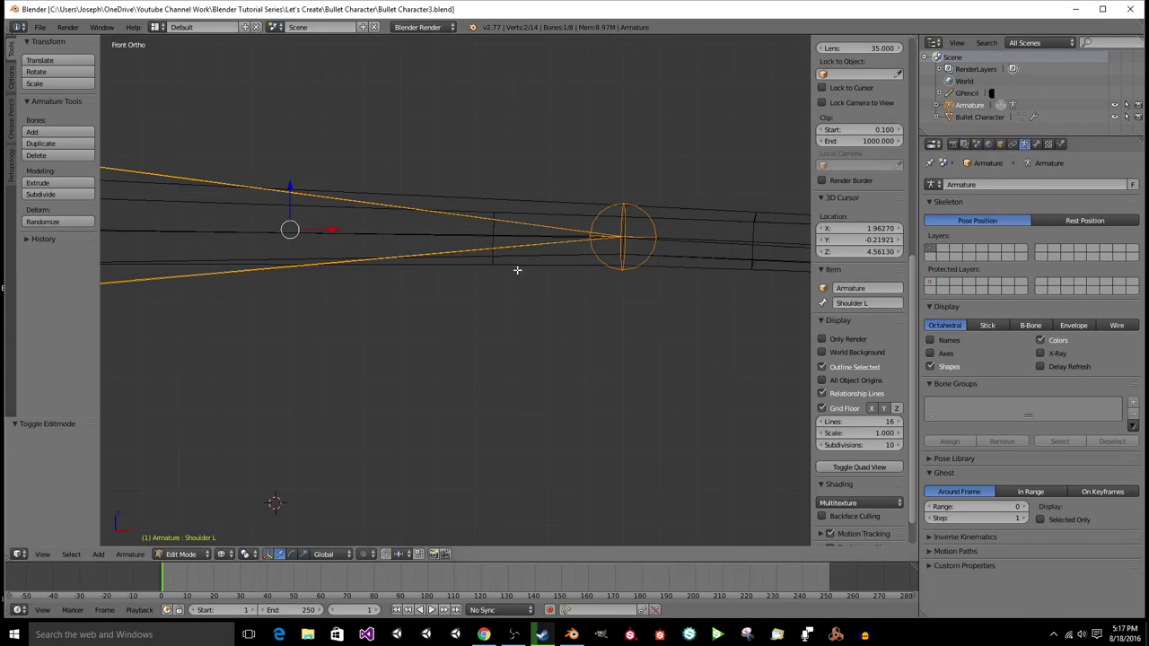
Step: Switch the viewport to solid shading with Textured Solid enabled and inspect the character with its Shoulder L bone
key(z)
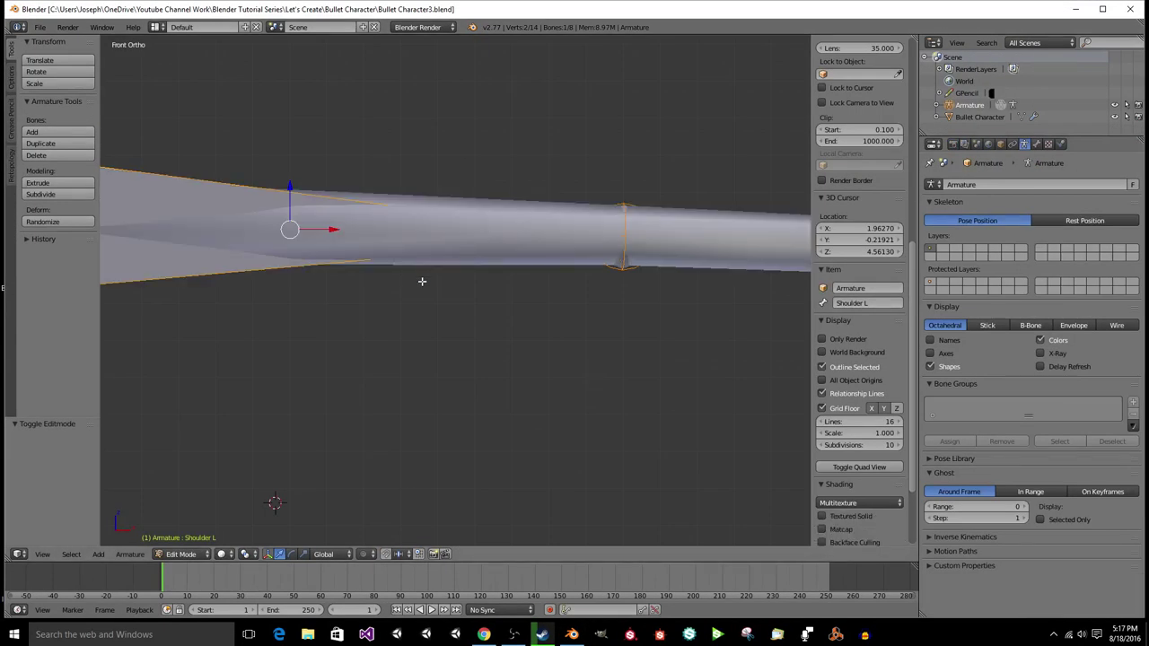
click(822, 516)
scroll(588, 345, down, 2)
middle_drag(588, 344, 588, 345)
key(KP_4)
key(KP_4)
key(KP_4)
key(KP_4)
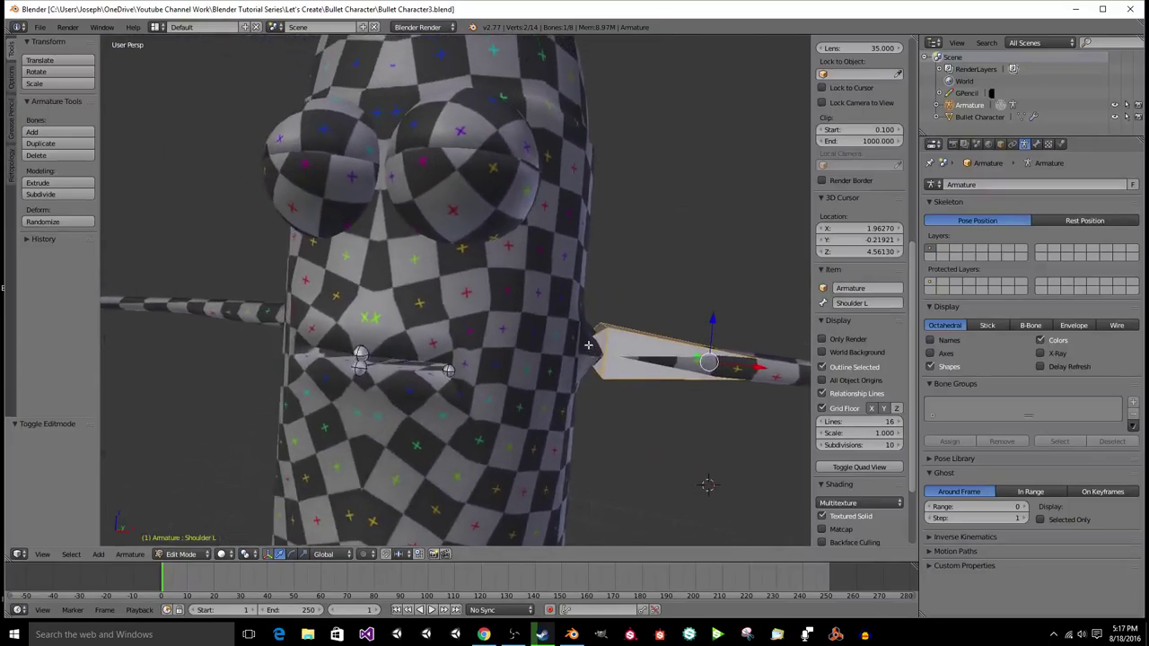
scroll(711, 355, down, 5)
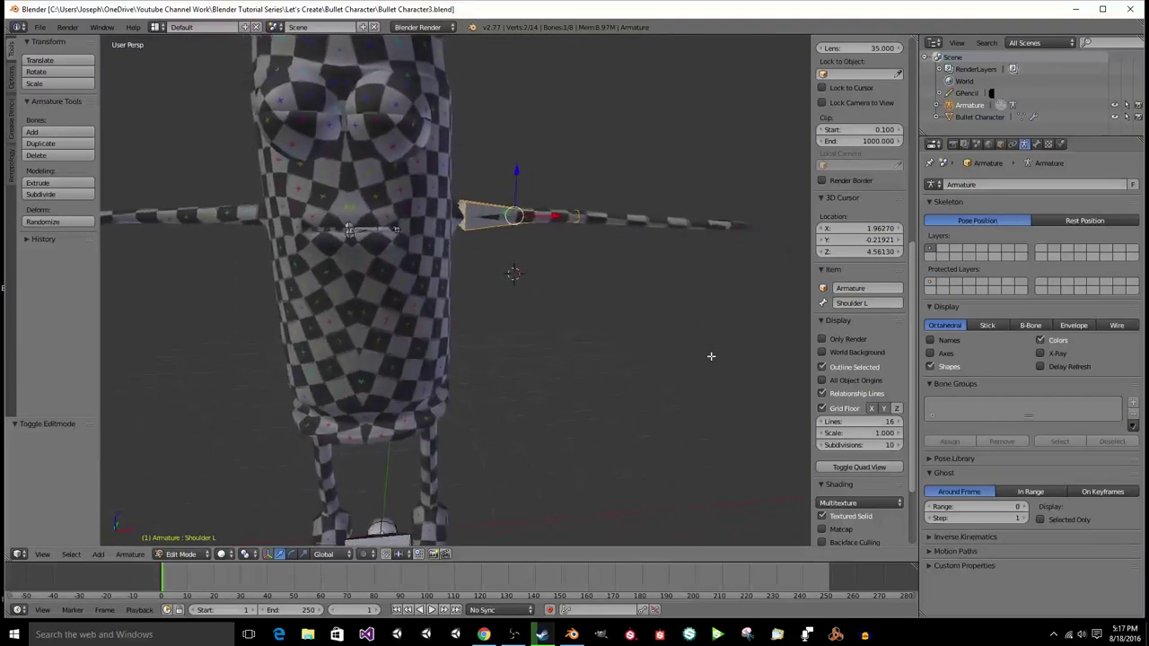
middle_drag(484, 240, 453, 209)
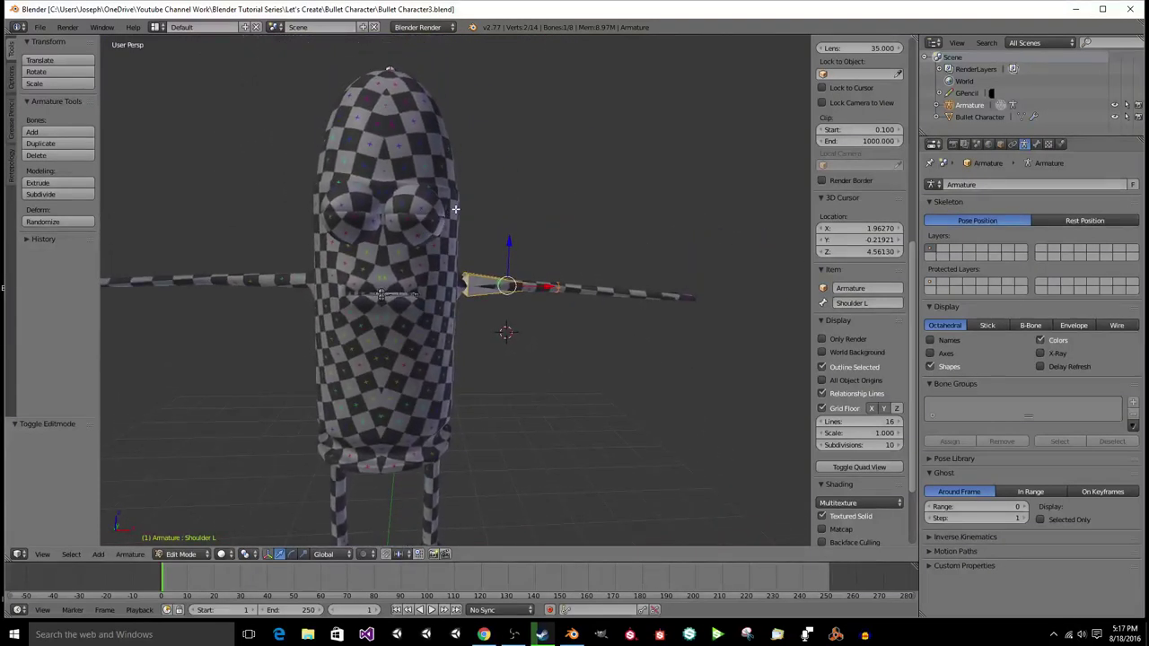
Step: Unwrap the UVs of the whole Bullet Character mesh, then deselect it and return to Object Mode
key(Tab)
right_click(456, 208)
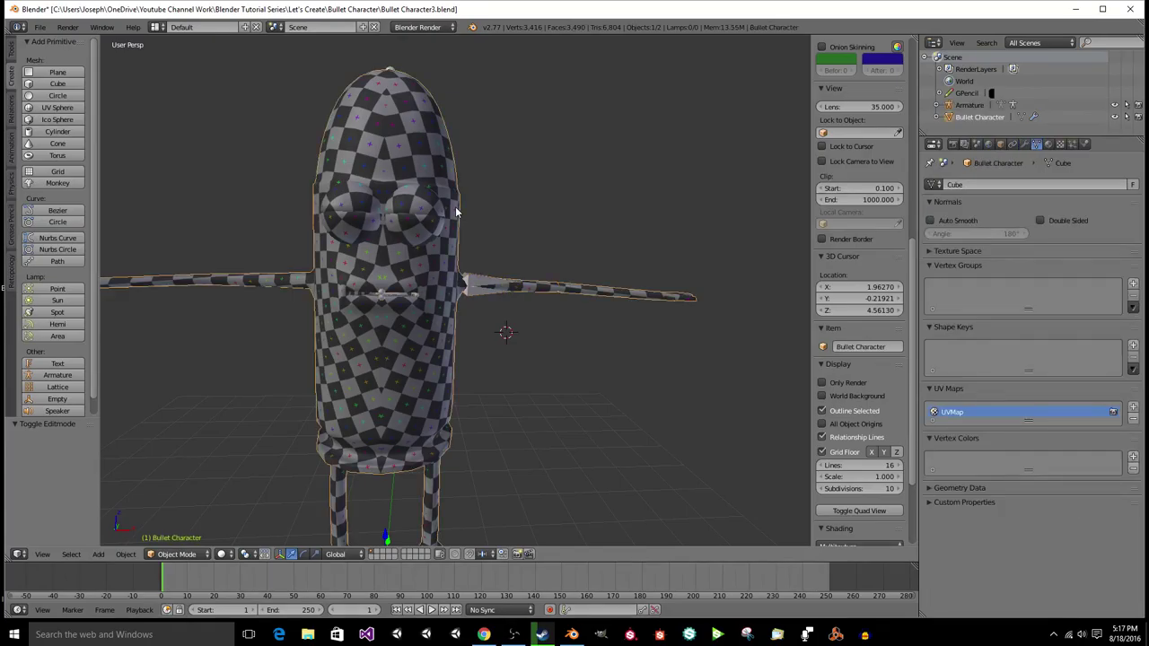
key(Tab)
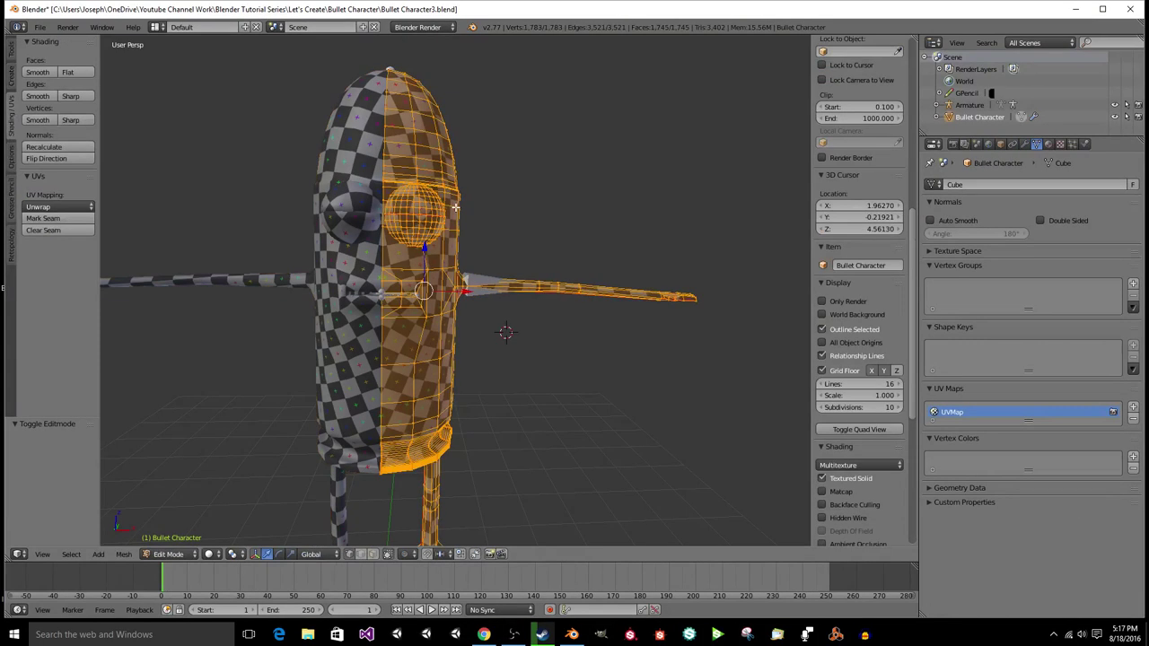
click(51, 207)
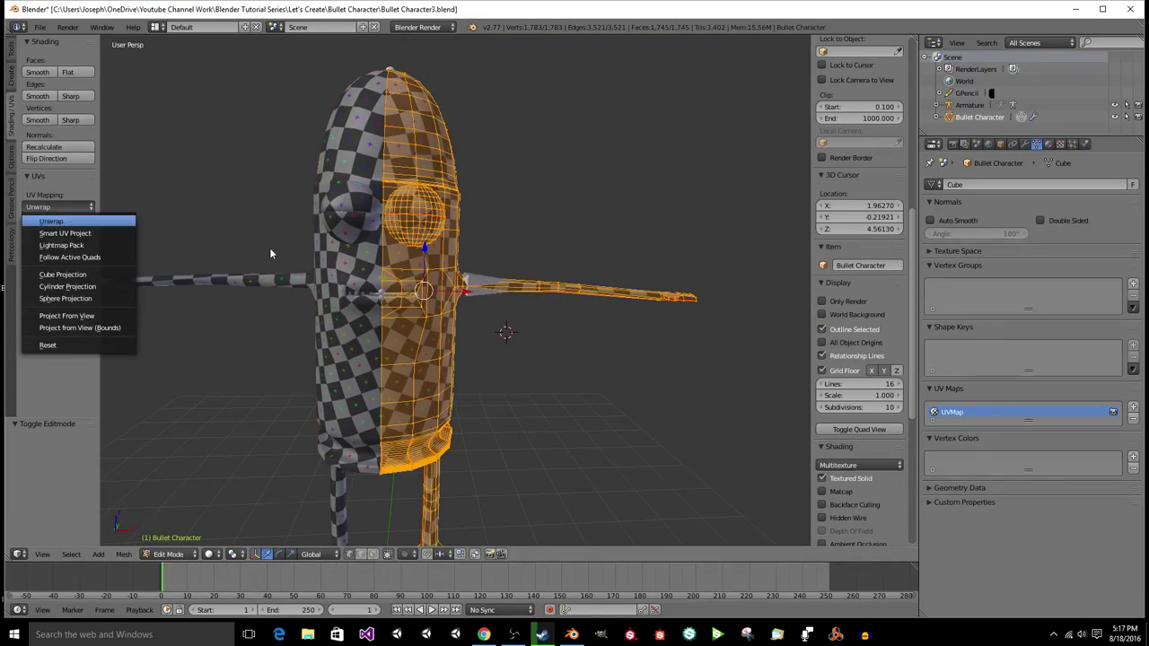
click(72, 221)
click(53, 208)
click(77, 223)
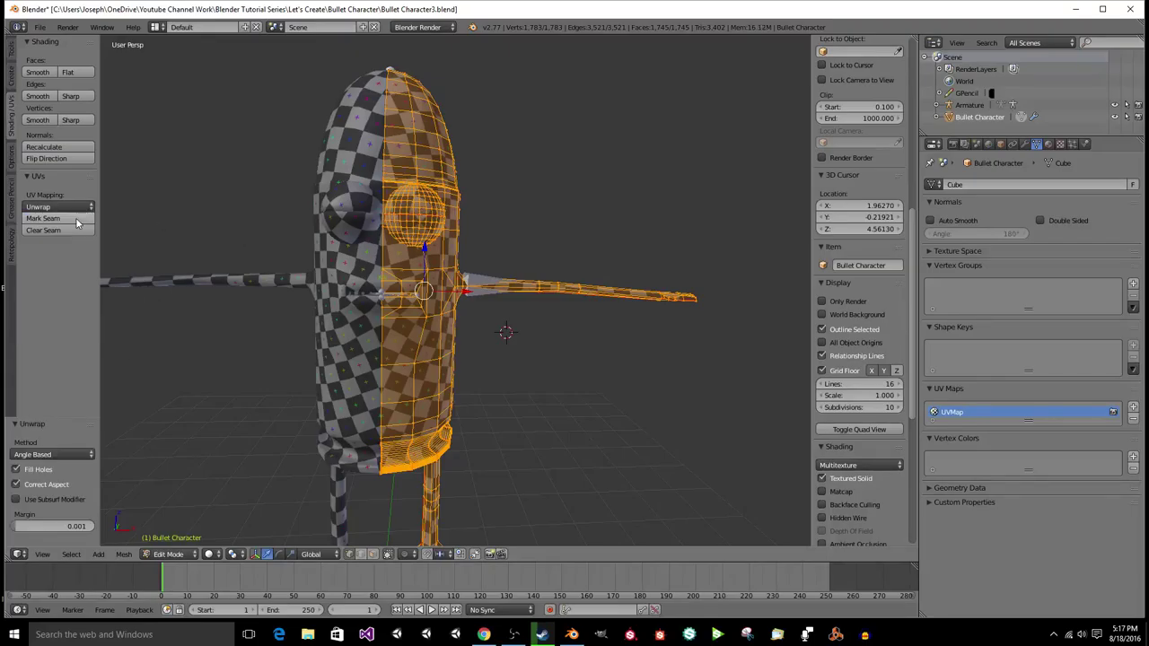
key(a)
middle_drag(427, 261, 429, 273)
key(Tab)
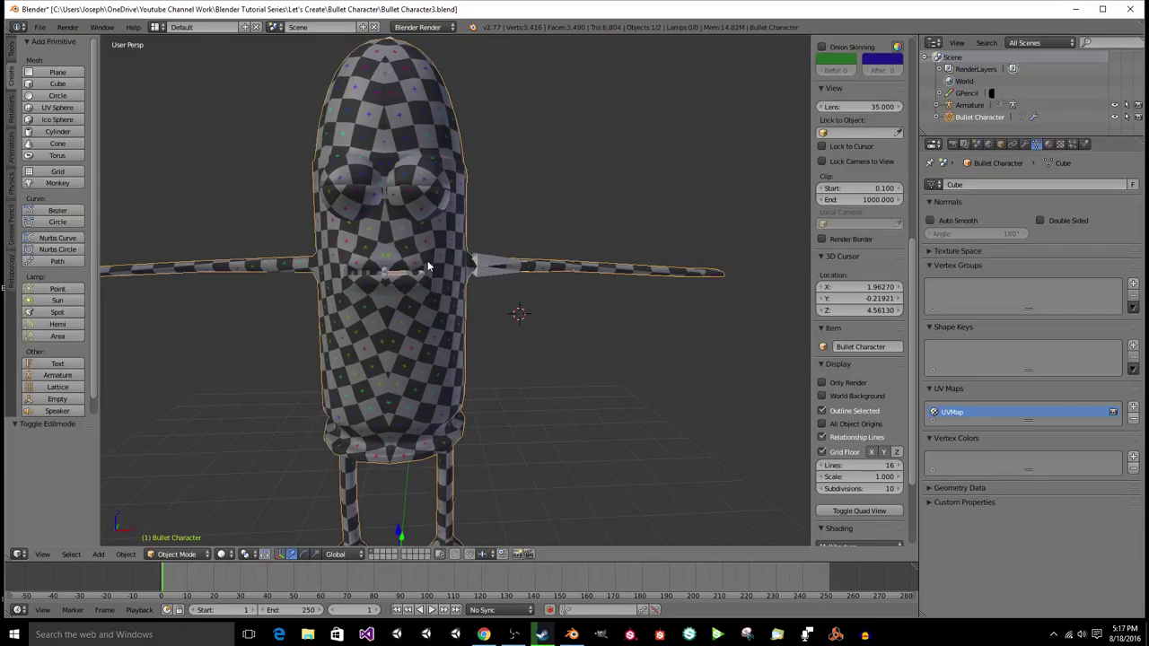
Step: Examine the checker texture on the character's face, body, arms and legs from several angles
scroll(428, 261, up, 2)
scroll(428, 261, up, 2)
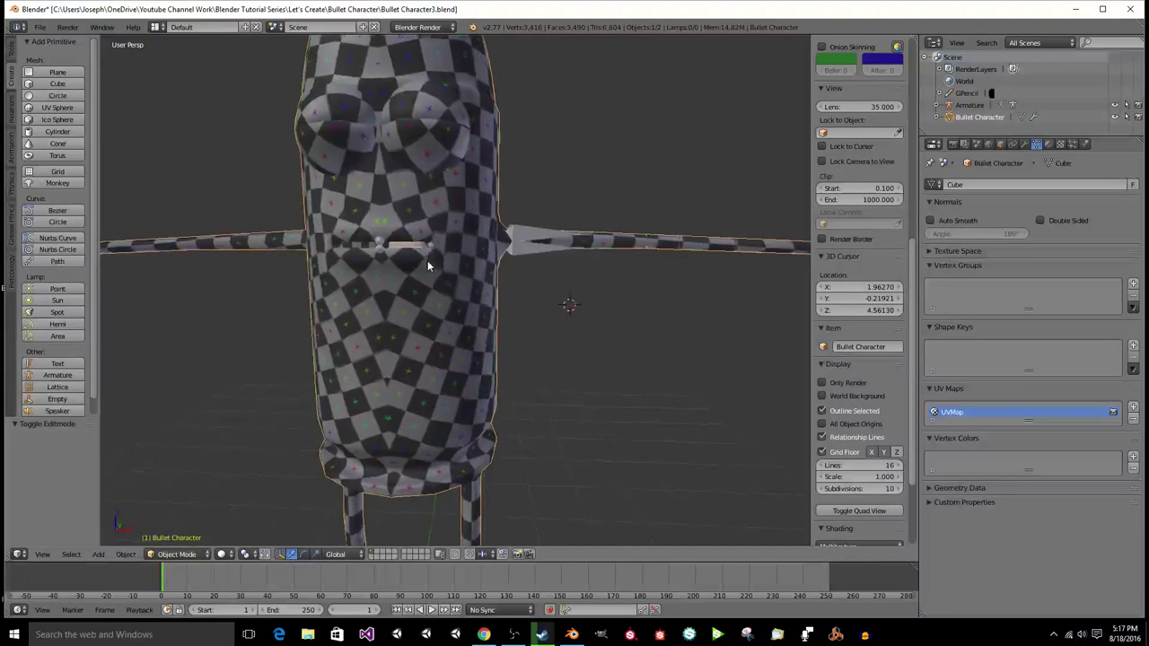
scroll(427, 261, down, 6)
scroll(427, 260, up, 3)
scroll(427, 261, up, 3)
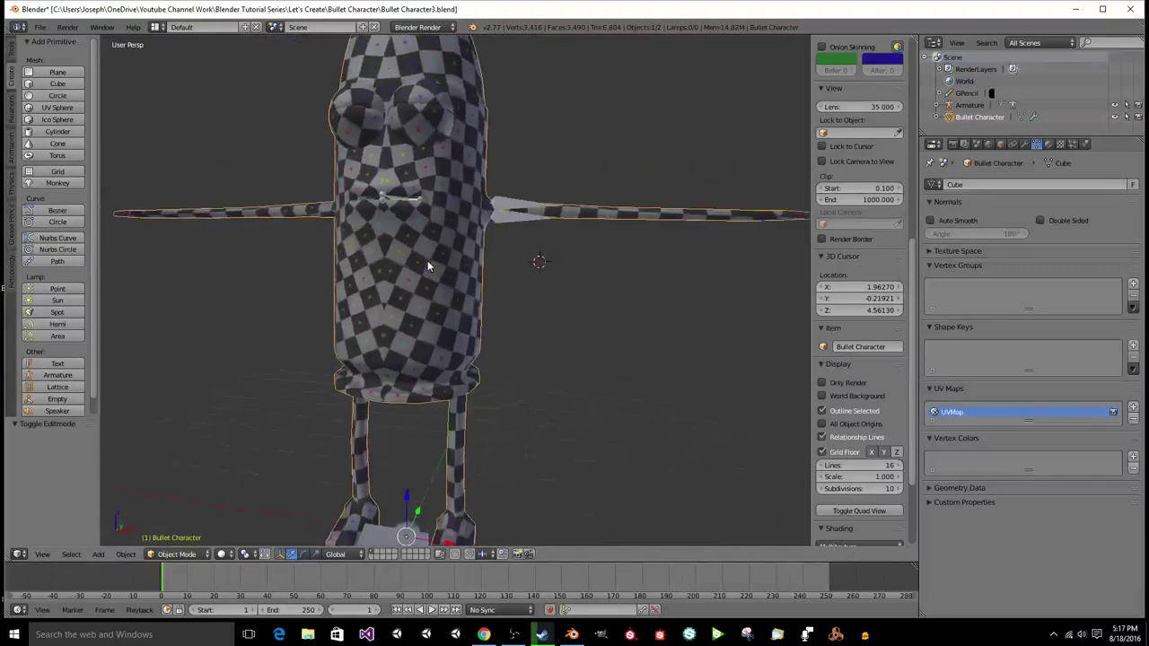
middle_drag(427, 261, 427, 266)
scroll(427, 260, up, 3)
scroll(427, 261, down, 3)
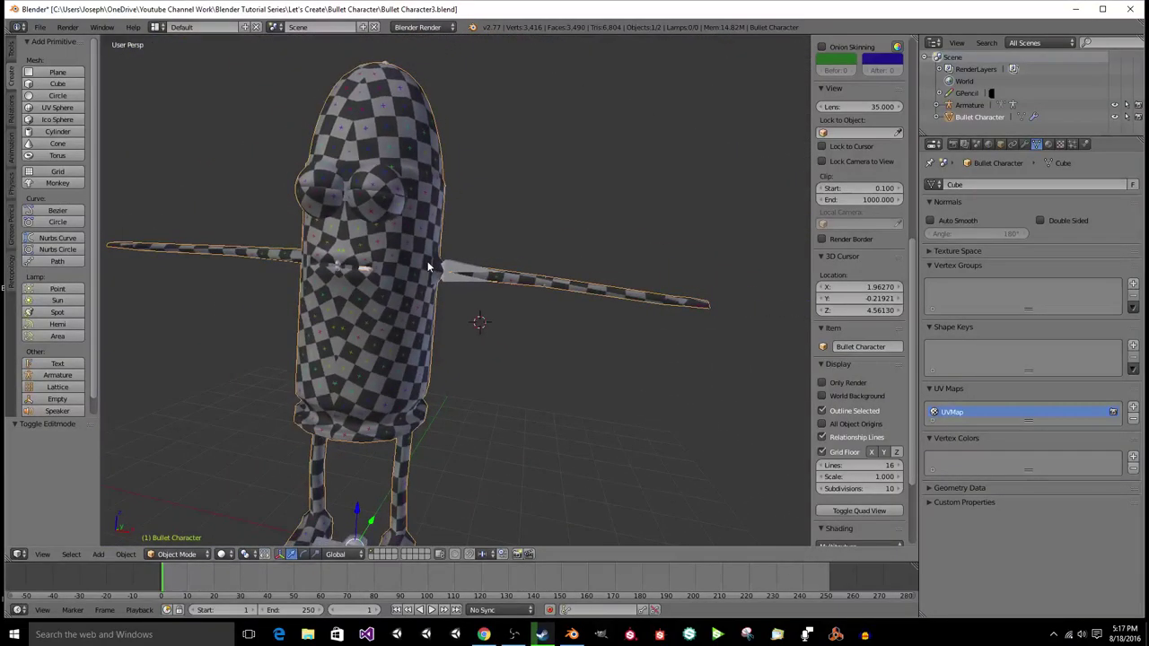
Step: Save the project as a new incremented file, Bullet Character4.blend
key(ctrl+shift+s)
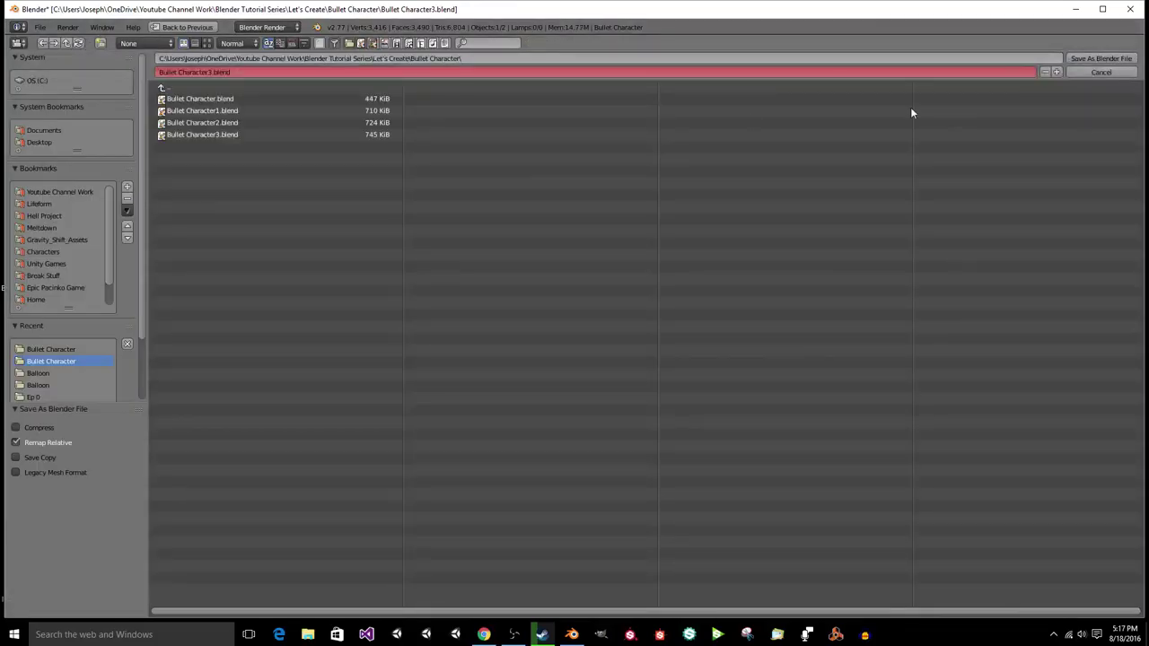
click(1056, 72)
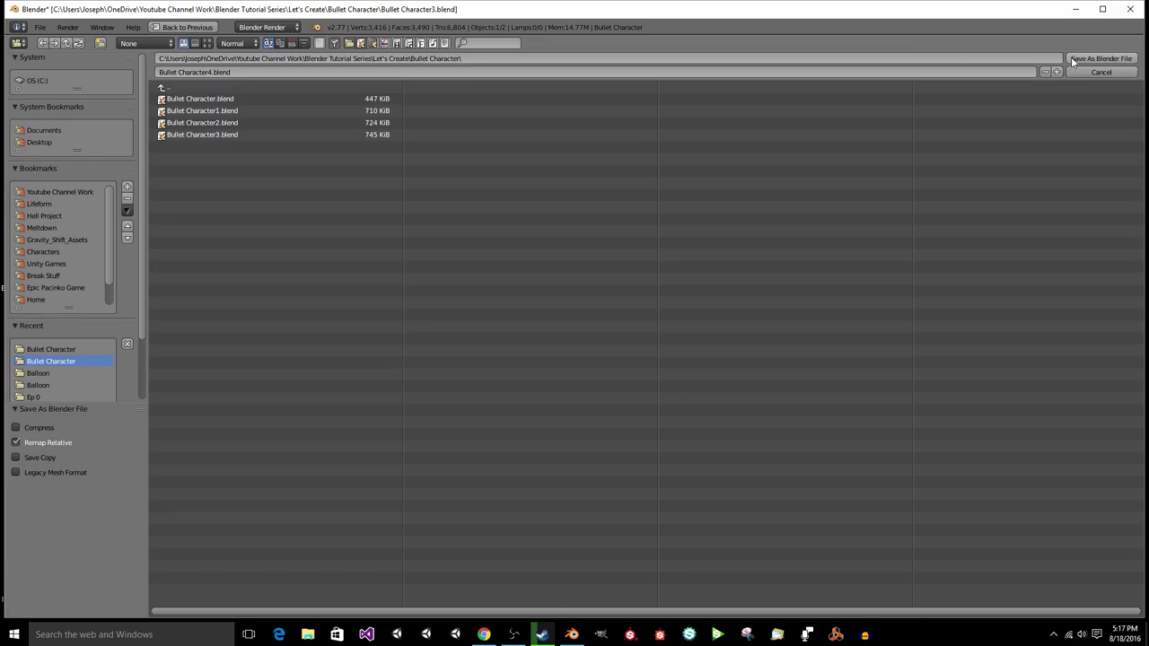
click(1071, 56)
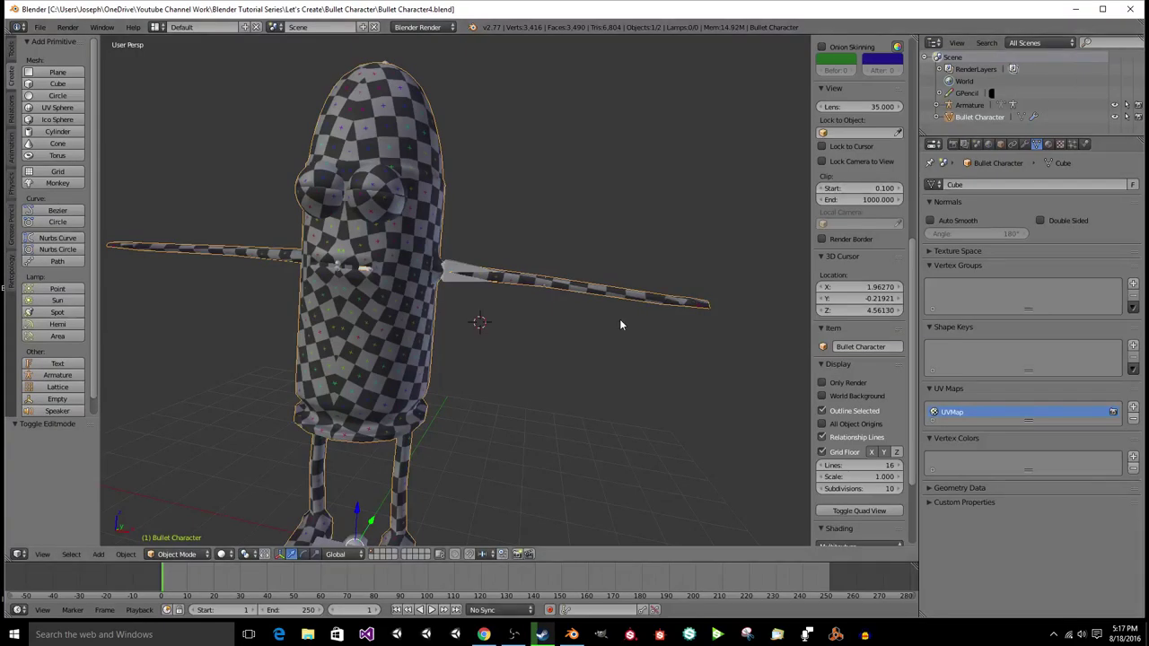
Step: Put the armature into Edit Mode with wireframe shading and frame the Shoulder L bone's outer end in front orthographic view
scroll(619, 325, up, 5)
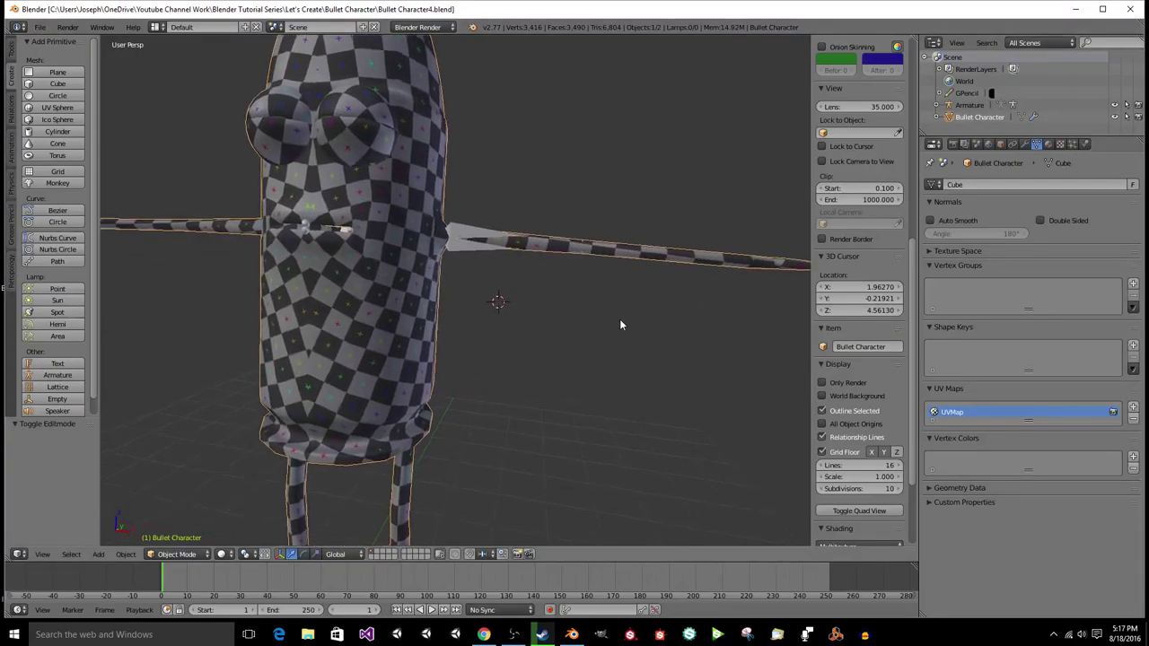
scroll(619, 325, up, 2)
right_click(353, 305)
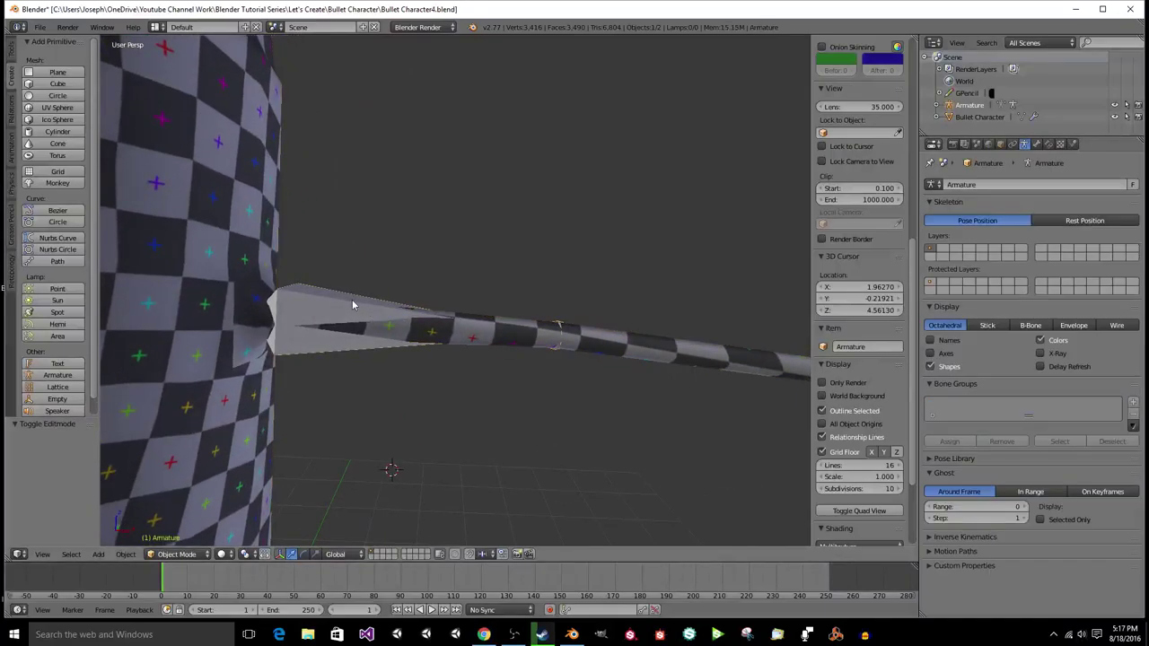
key(Tab)
key(z)
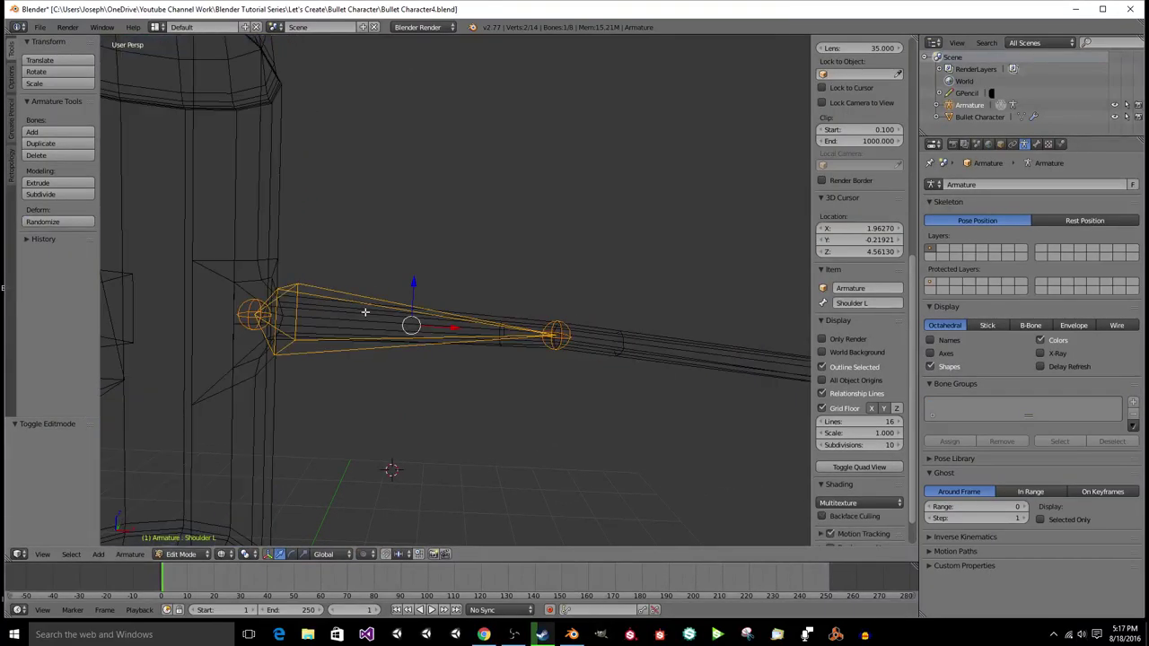
middle_drag(538, 348, 534, 351)
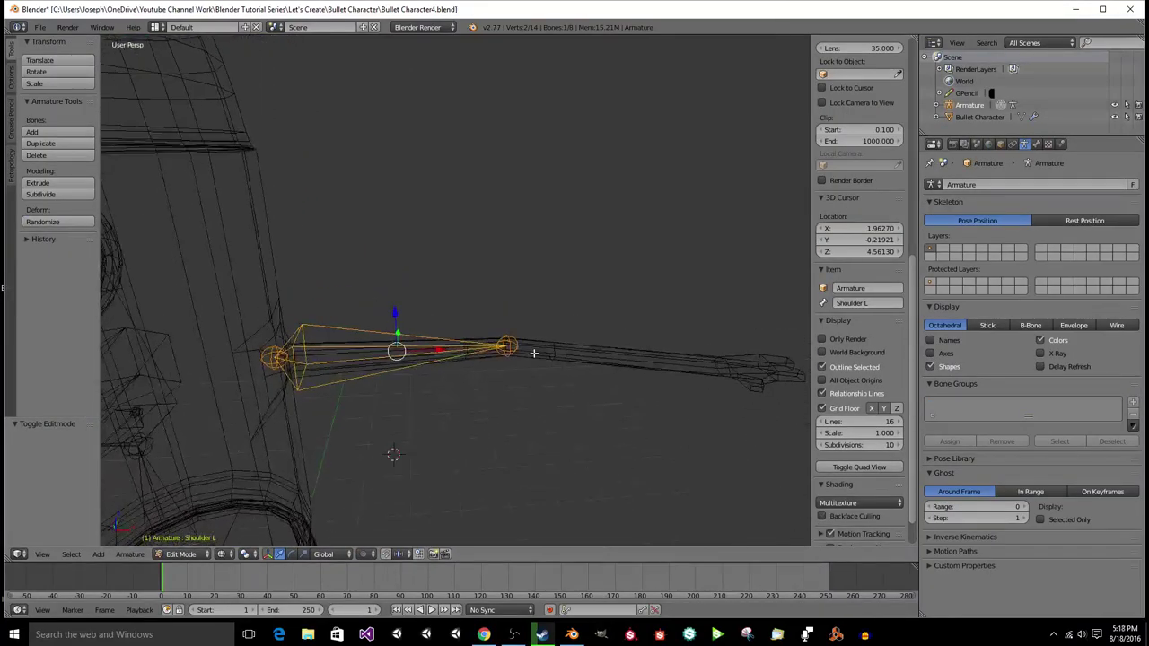
key(KP_1)
key(KP_5)
key(KP_Decimal)
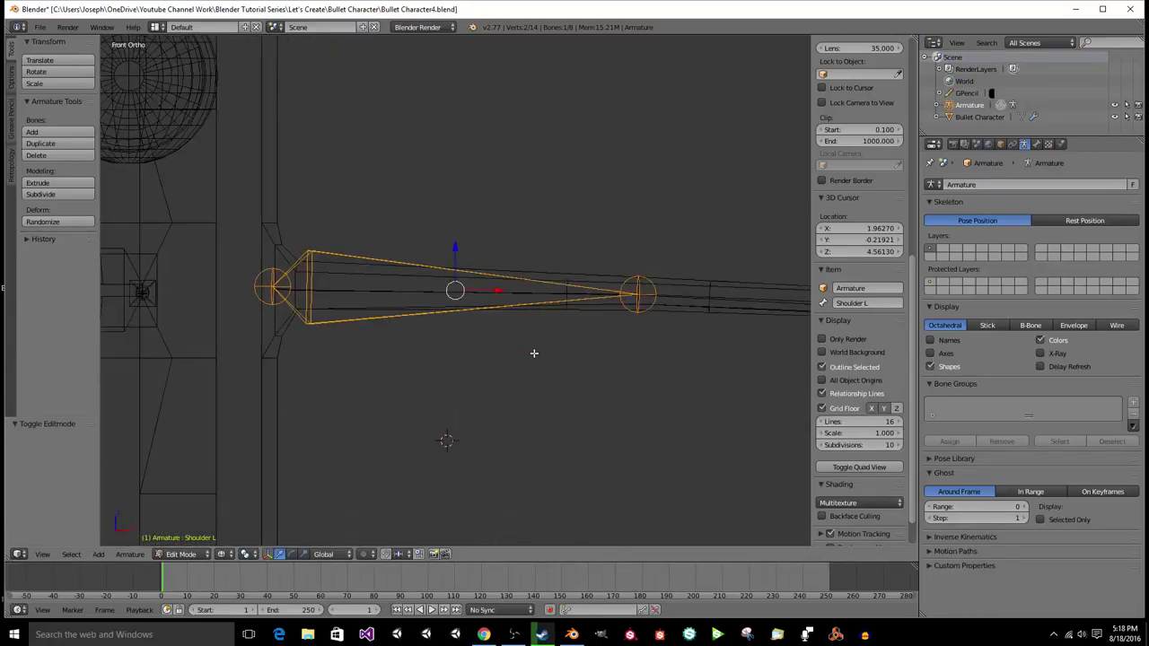
scroll(557, 346, up, 2)
shift+middle_drag(688, 328, 483, 307)
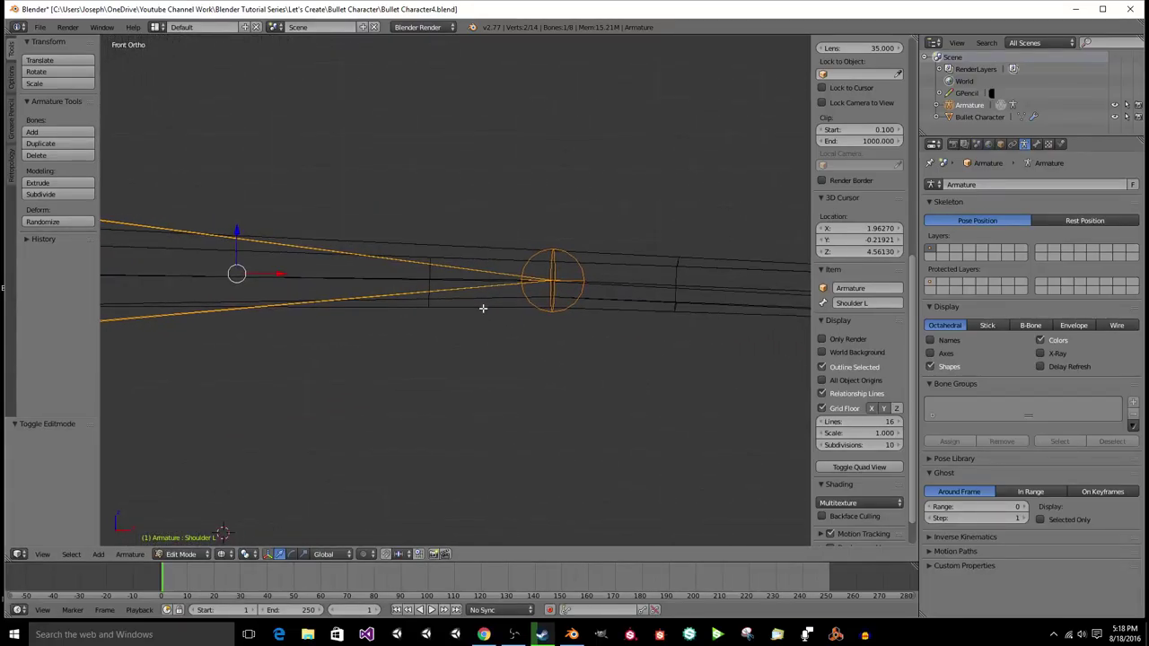
Step: Select the tip of the Shoulder L bone and save over Bullet Character4.blend
right_click(553, 278)
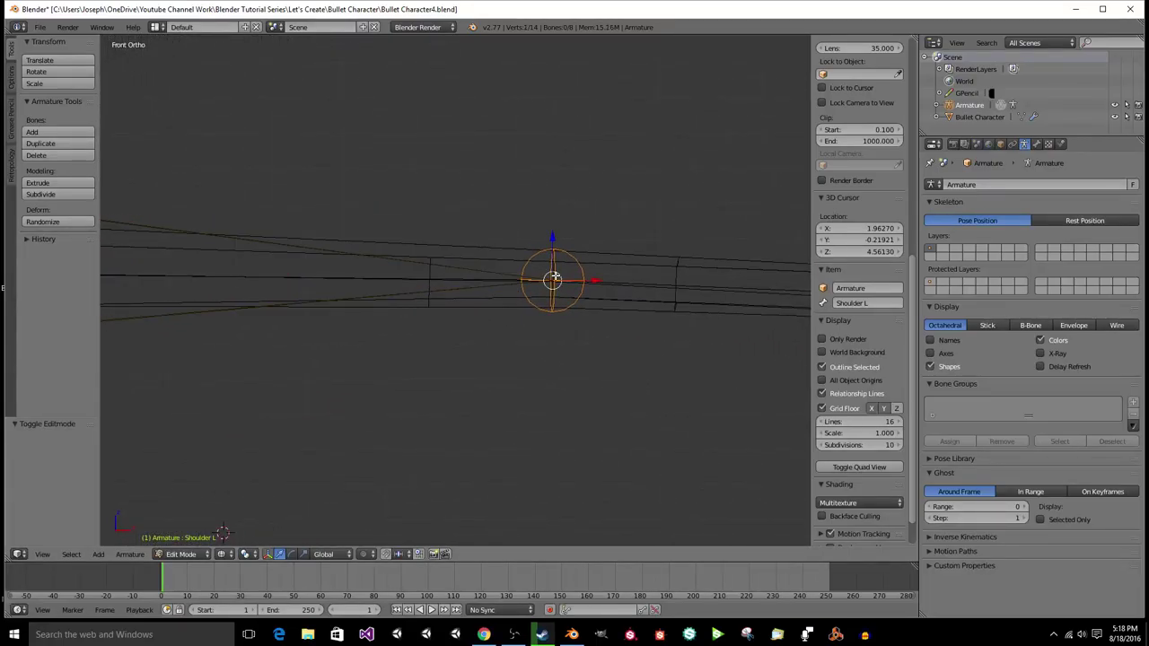
key(ctrl+s)
click(537, 357)
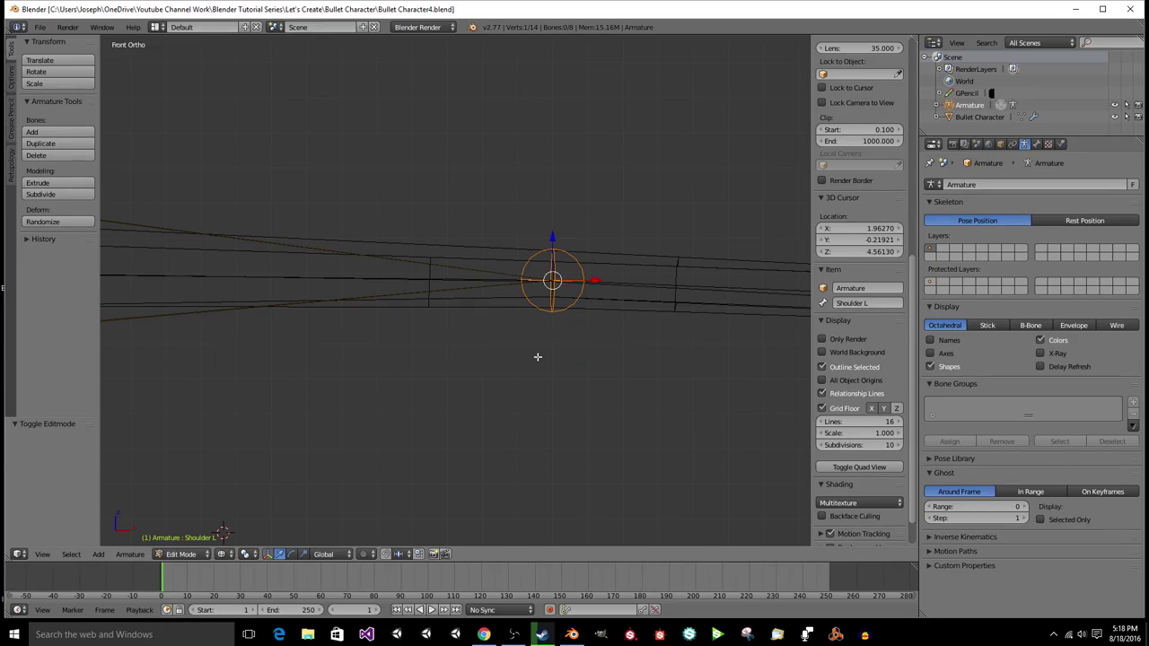
Step: In top view, extrude a bone from the Shoulder L tip to the wrist, about X 1.720, Y -0.352, and name it Forearm L
key(KP_7)
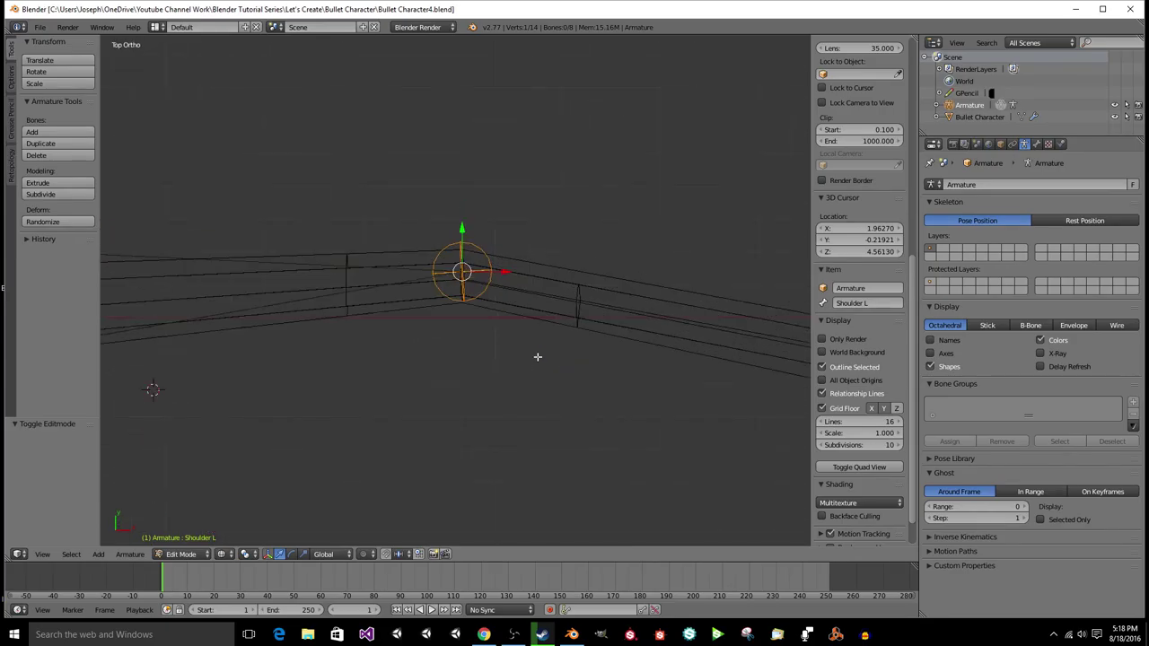
scroll(538, 357, down, 4)
key(e)
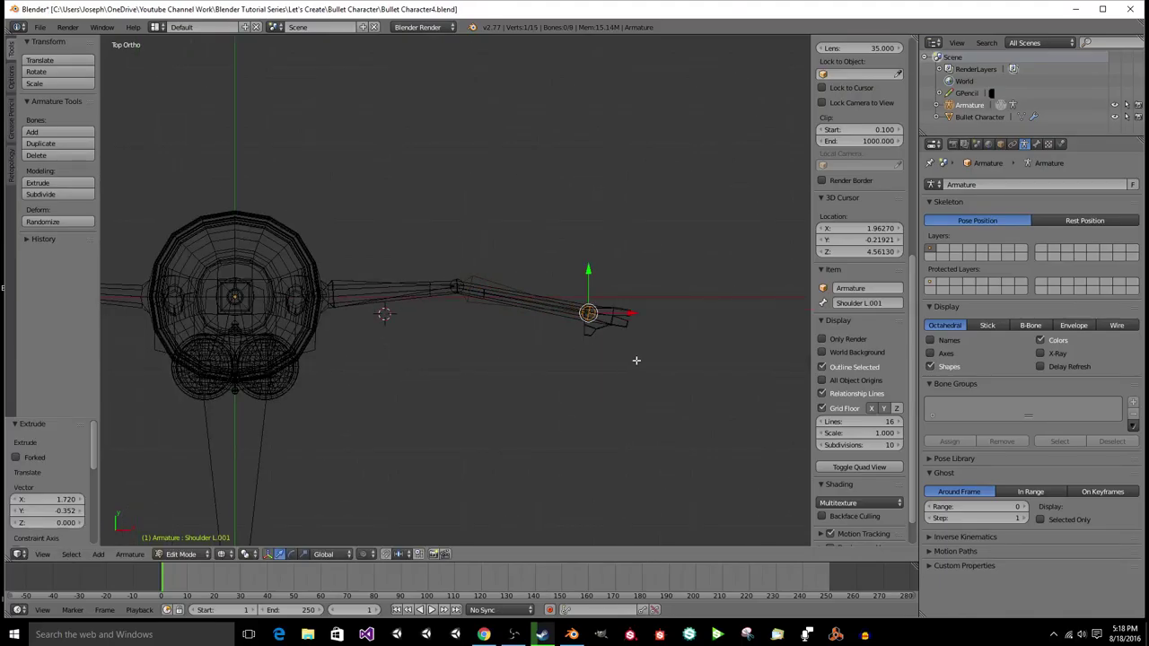
click(881, 305)
text(Fore)
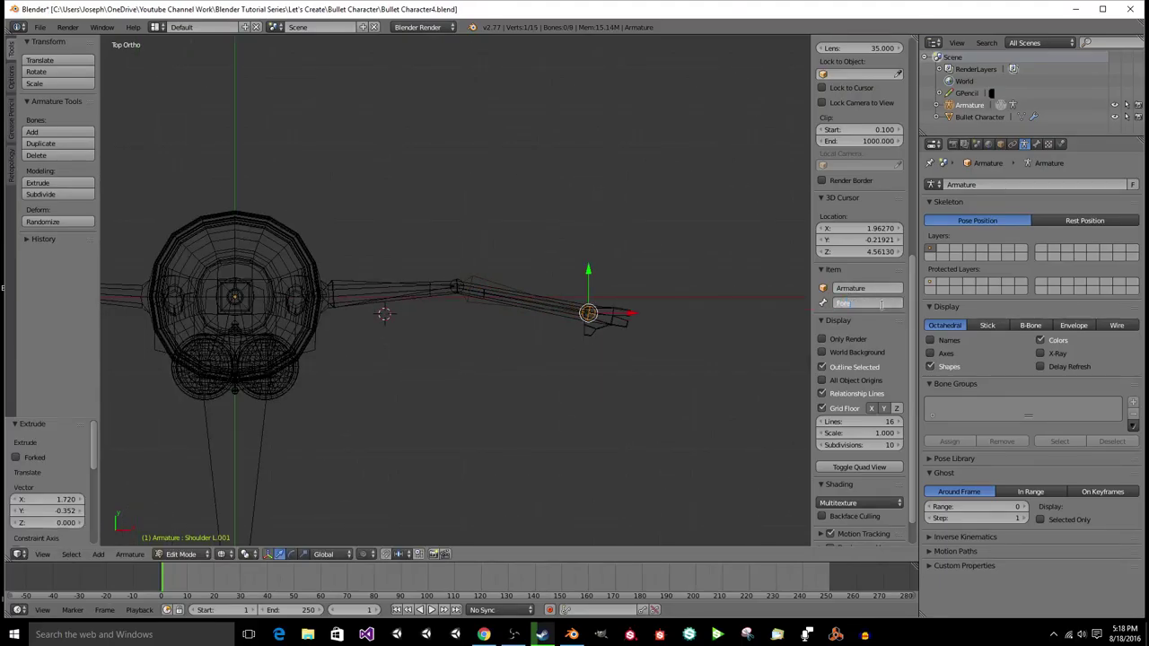
text(rearm L)
key(Return)
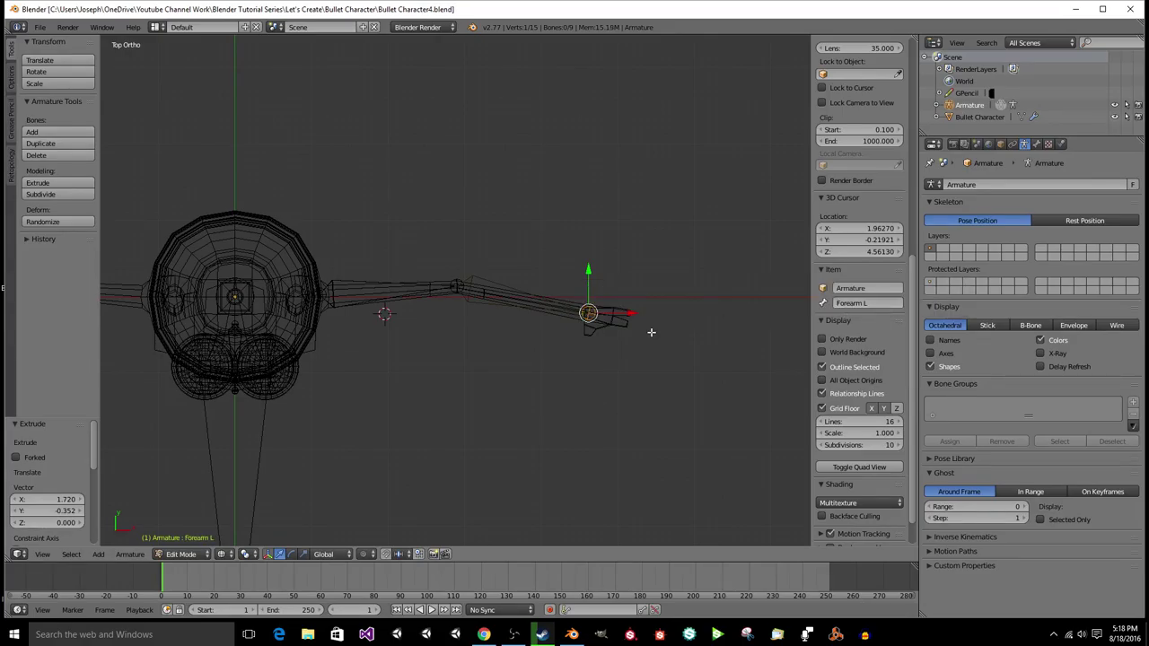
Step: Center the Forearm L tip in the wrist, moving it about X -0.042, Y 0.004 in top view and X 0.004, Z -0.072 in front view
key(KP_Decimal)
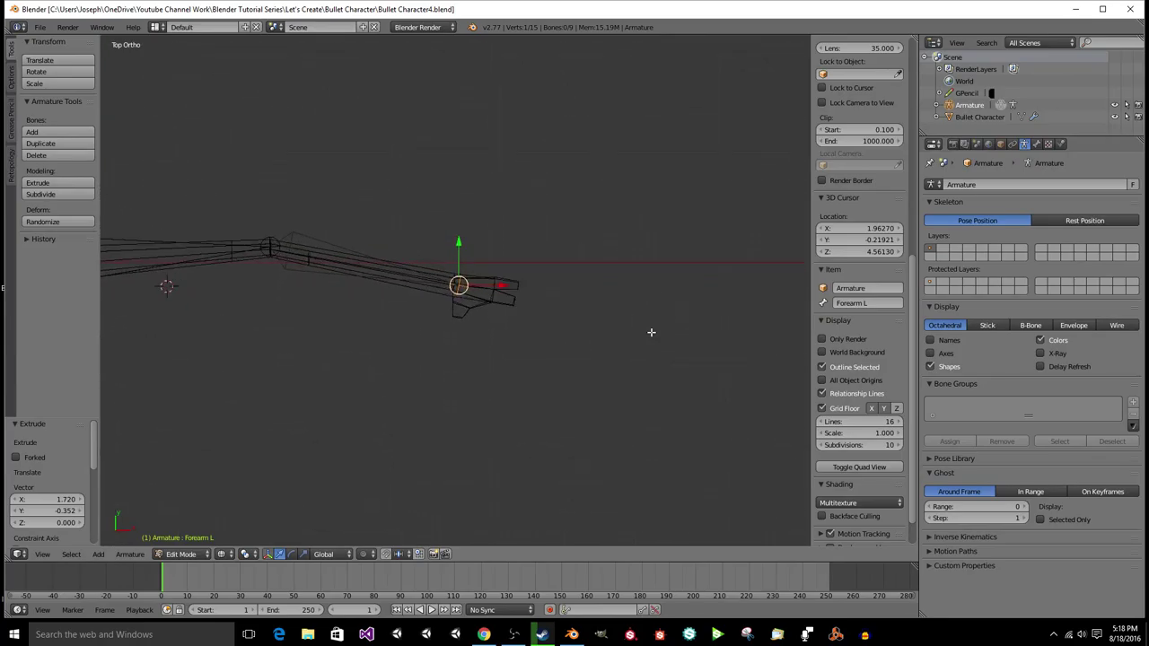
scroll(652, 332, up, 5)
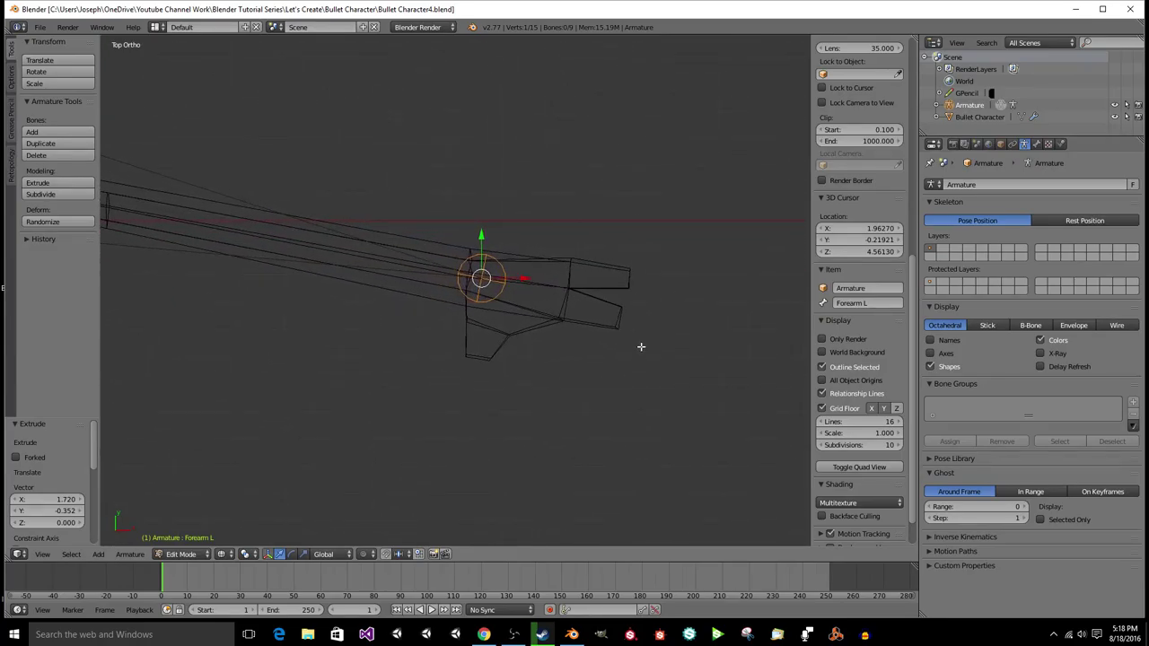
key(g)
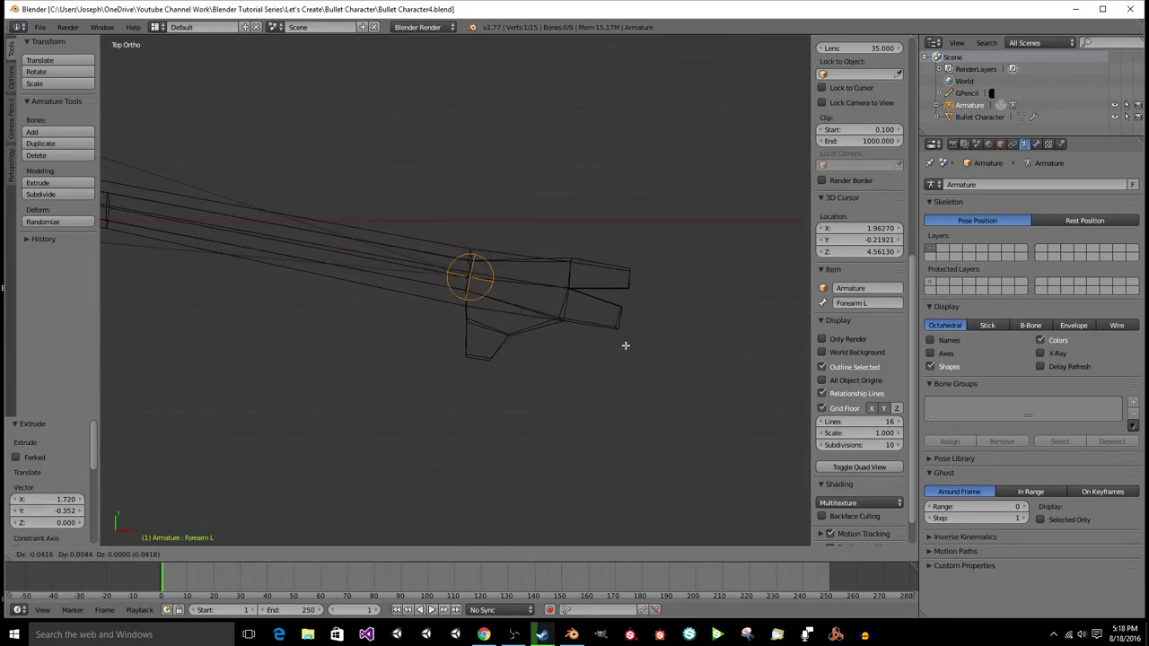
click(620, 342)
key(KP_1)
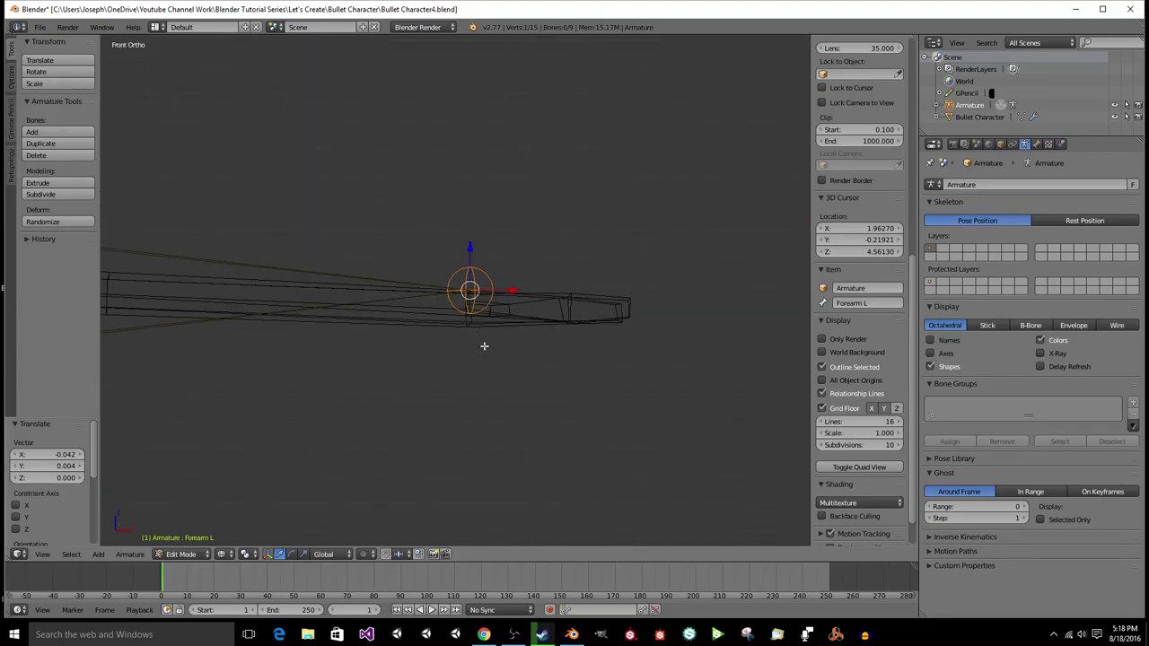
key(g)
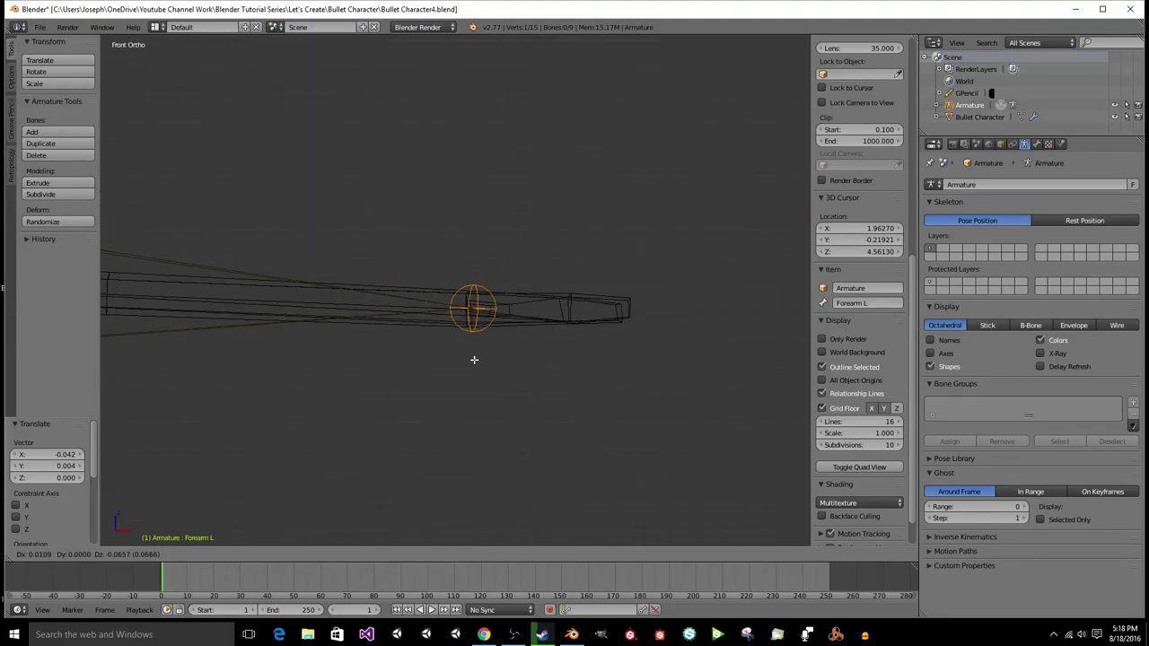
click(473, 361)
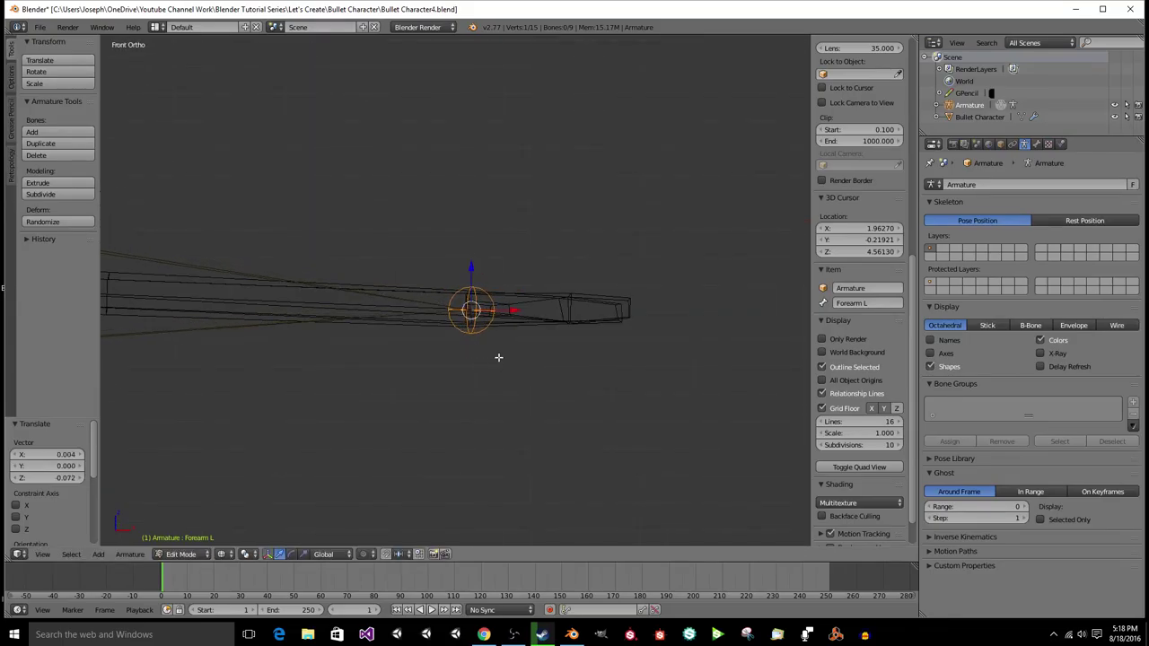
Step: In top view, extrude a bone from the Forearm L tip into the palm, about X 0.309, Y -0.055
middle_drag(499, 357, 499, 357)
key(KP_7)
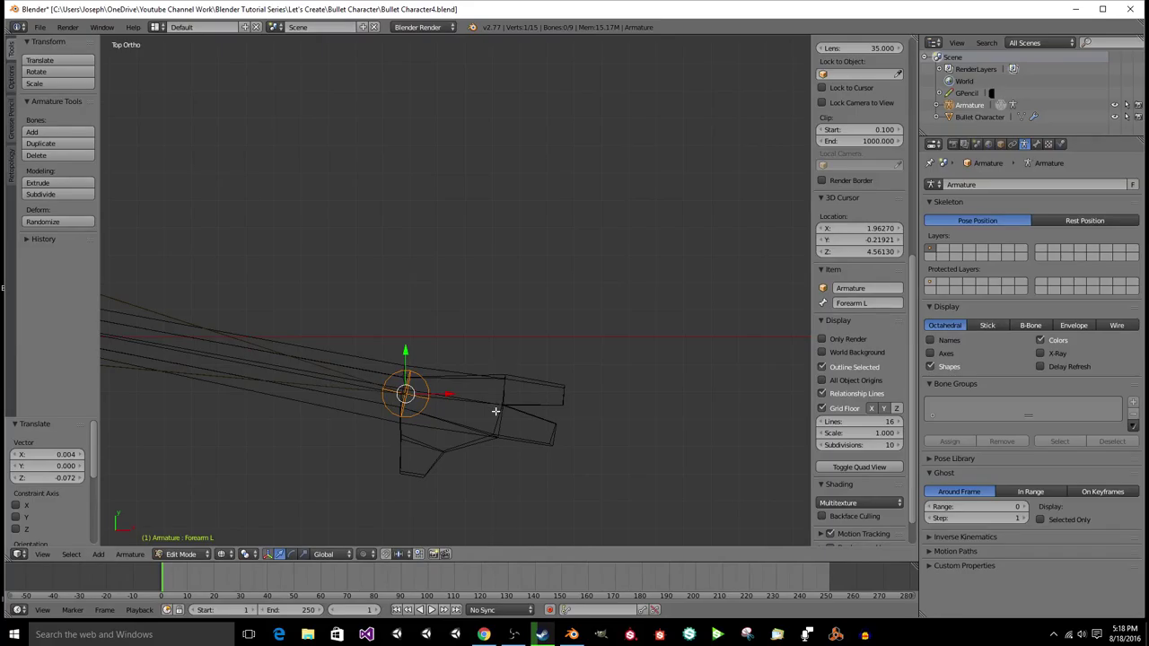
key(g)
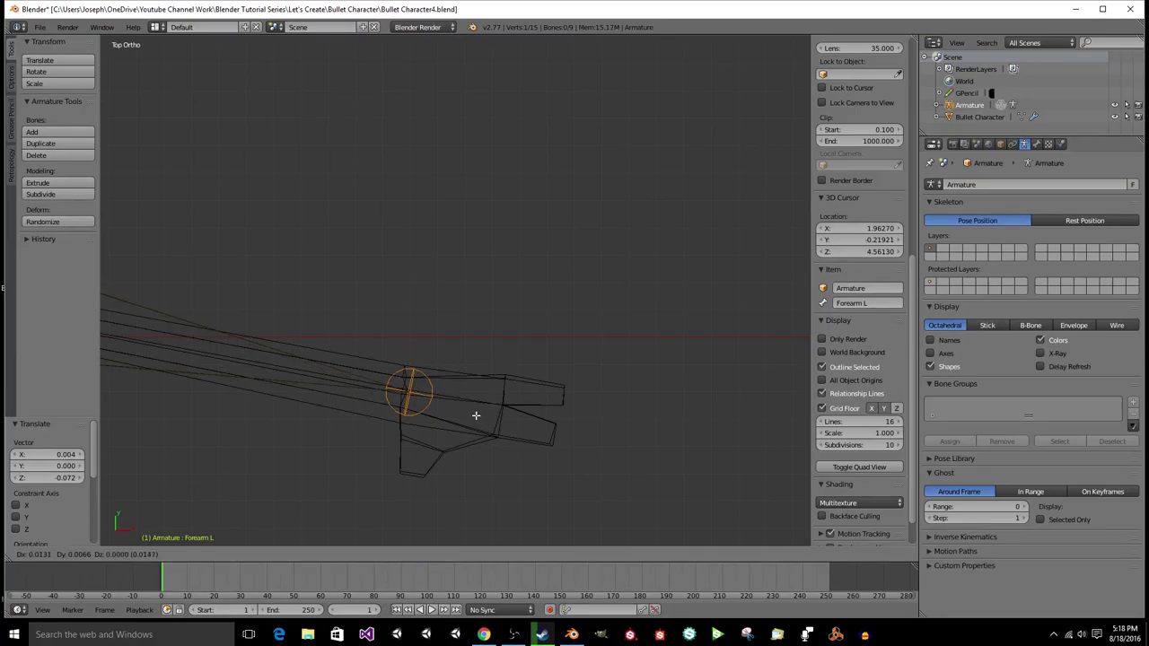
right_click(469, 416)
key(e)
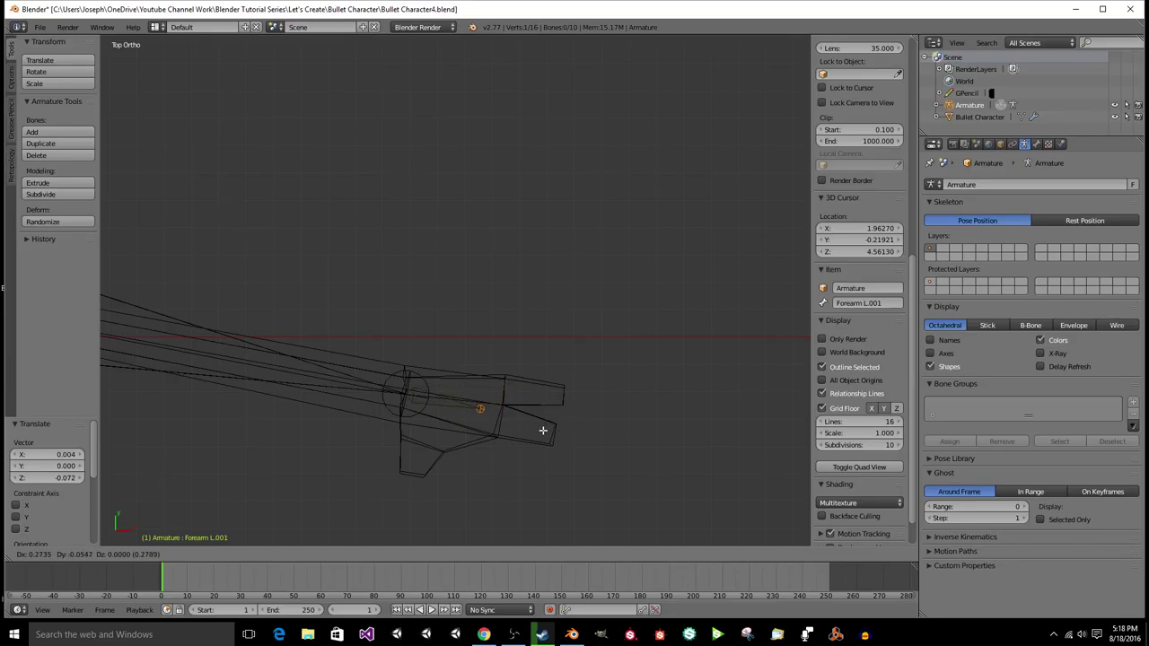
click(552, 431)
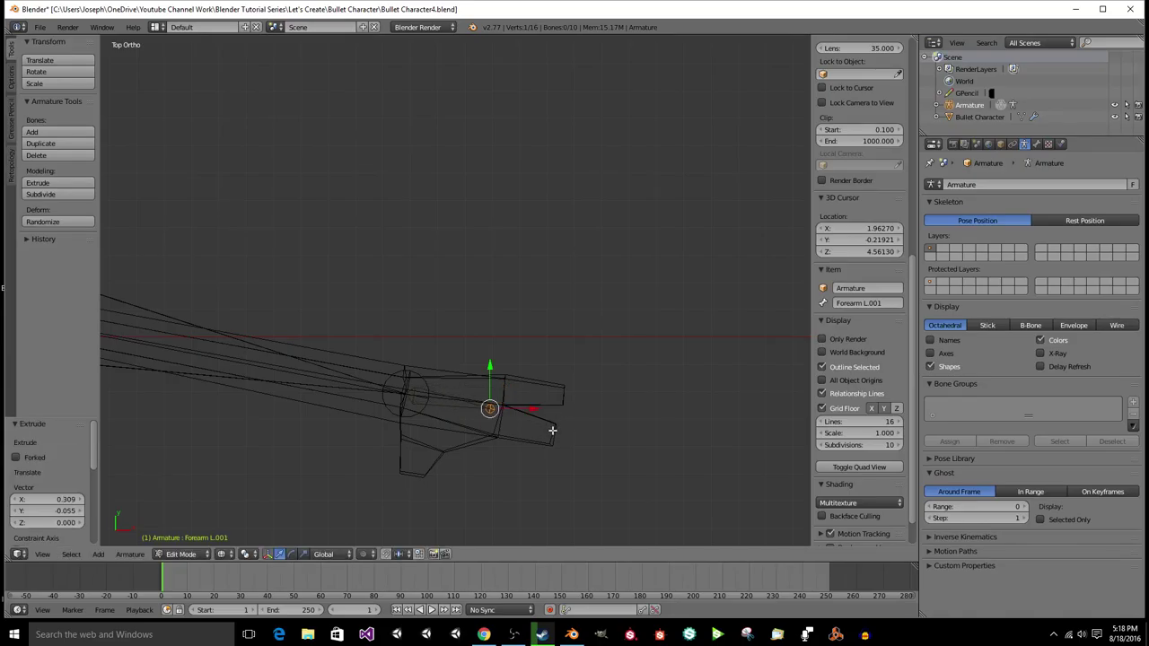
Step: Select the new palm bone and rename it Hand L
right_click(449, 399)
click(874, 303)
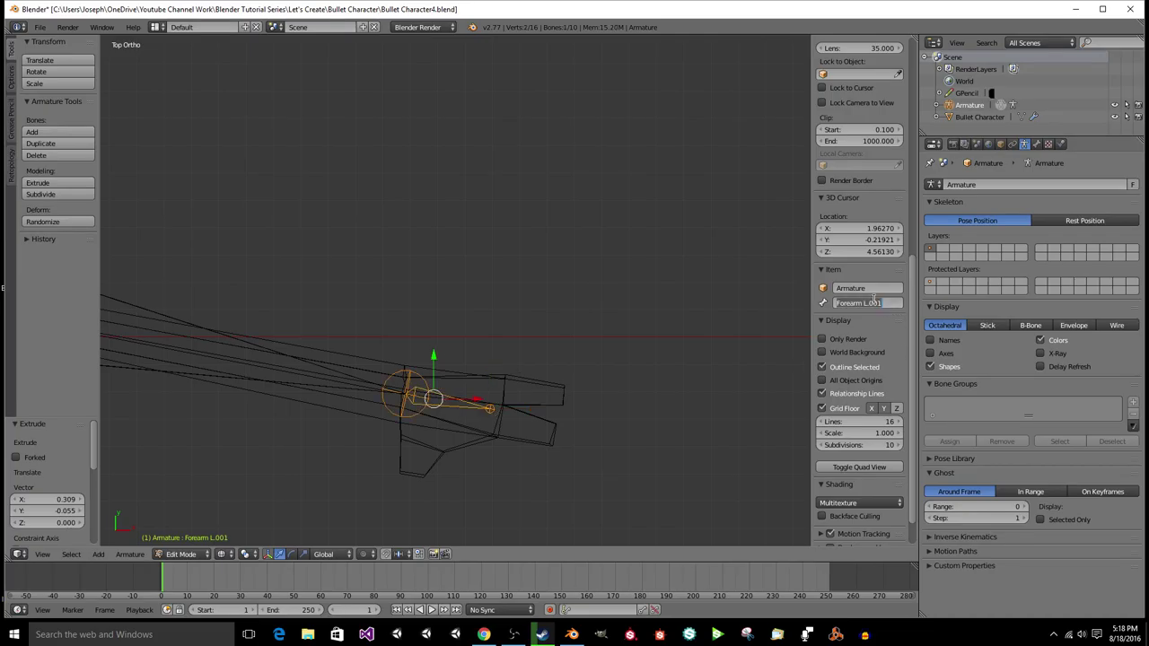
text(Pa)
key(Return)
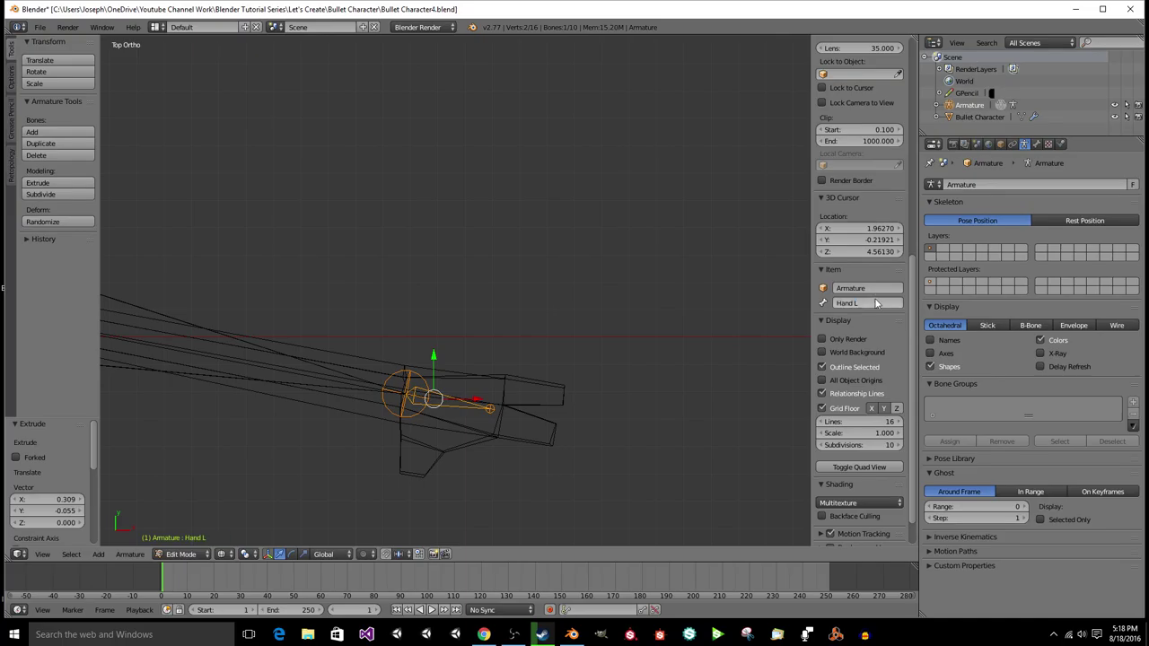
Step: In front view, place the 3D cursor at the Hand L tip and shift the tip about X 0.010, Z -0.001
click(491, 388)
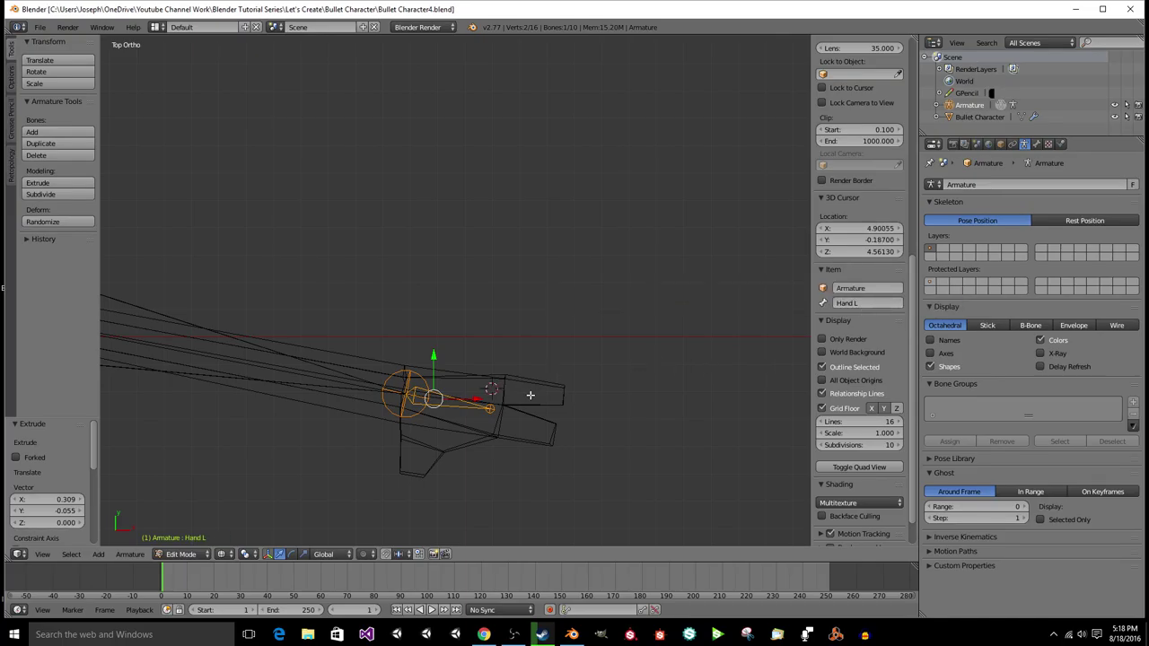
key(KP_1)
scroll(530, 395, up, 3)
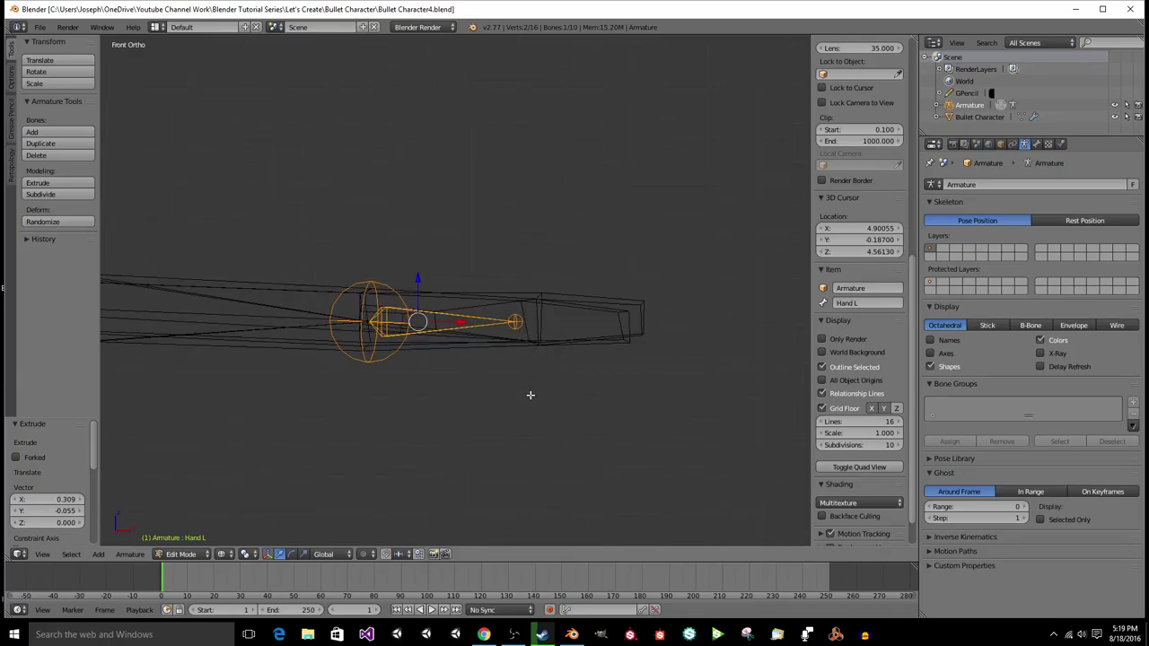
click(518, 316)
click(517, 321)
key(g)
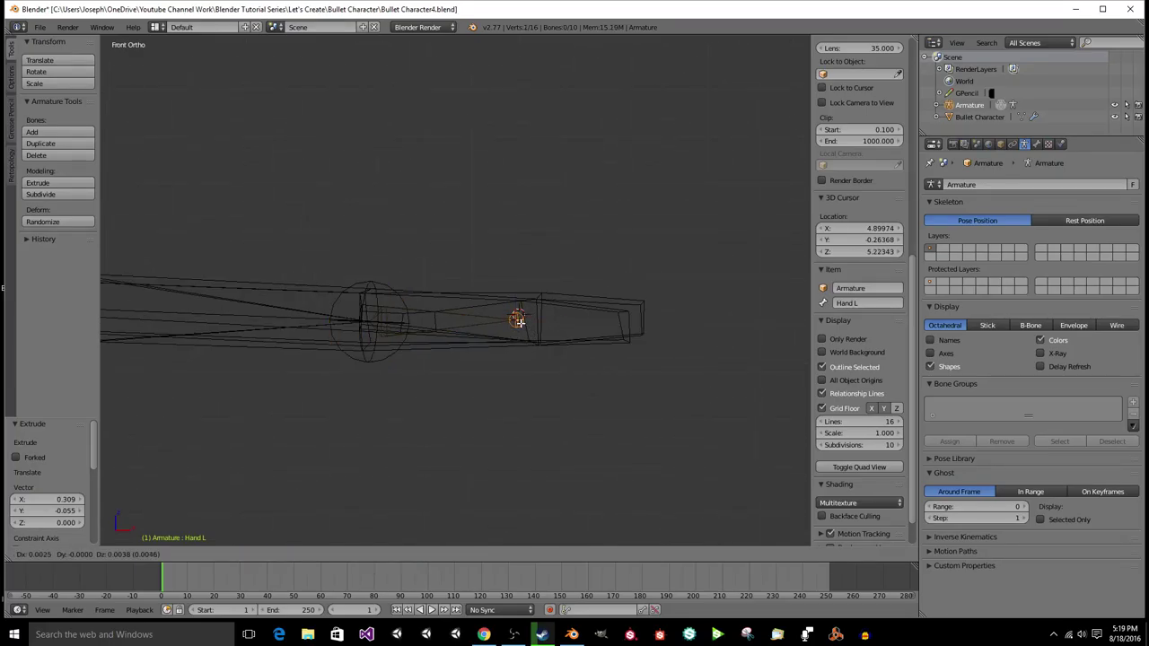
click(521, 324)
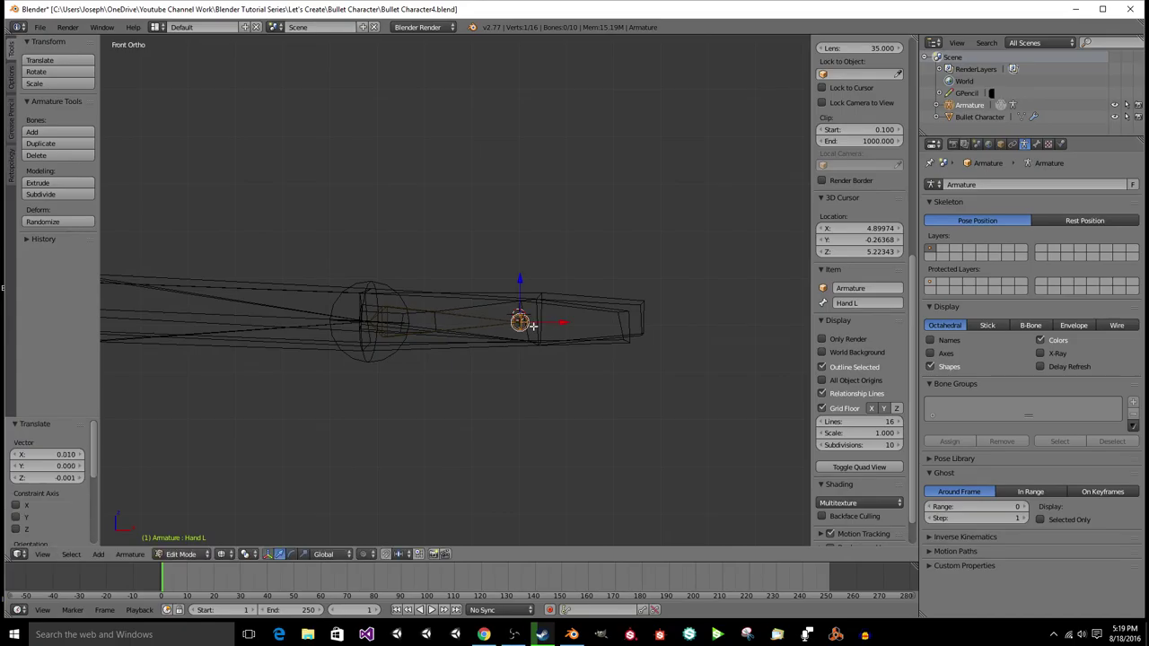
Step: Add a bone at the 3D cursor and, in front view, move its tip to the finger end, about X 0.252, Z -0.998
key(KP_7)
scroll(533, 336, down, 2)
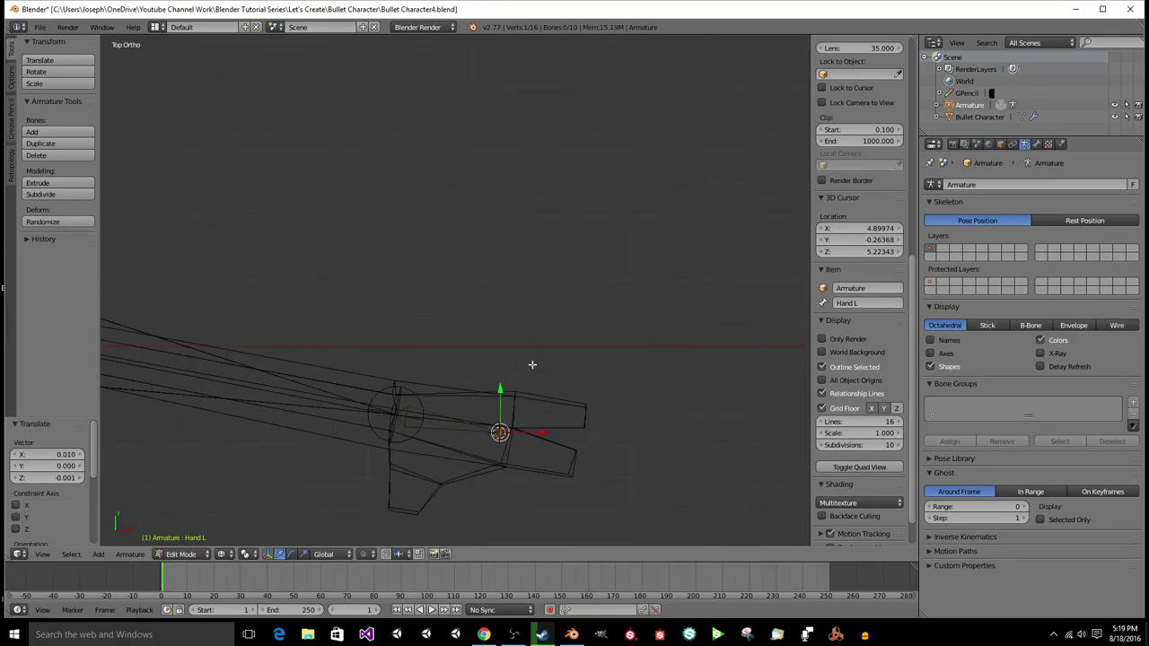
key(shift+a)
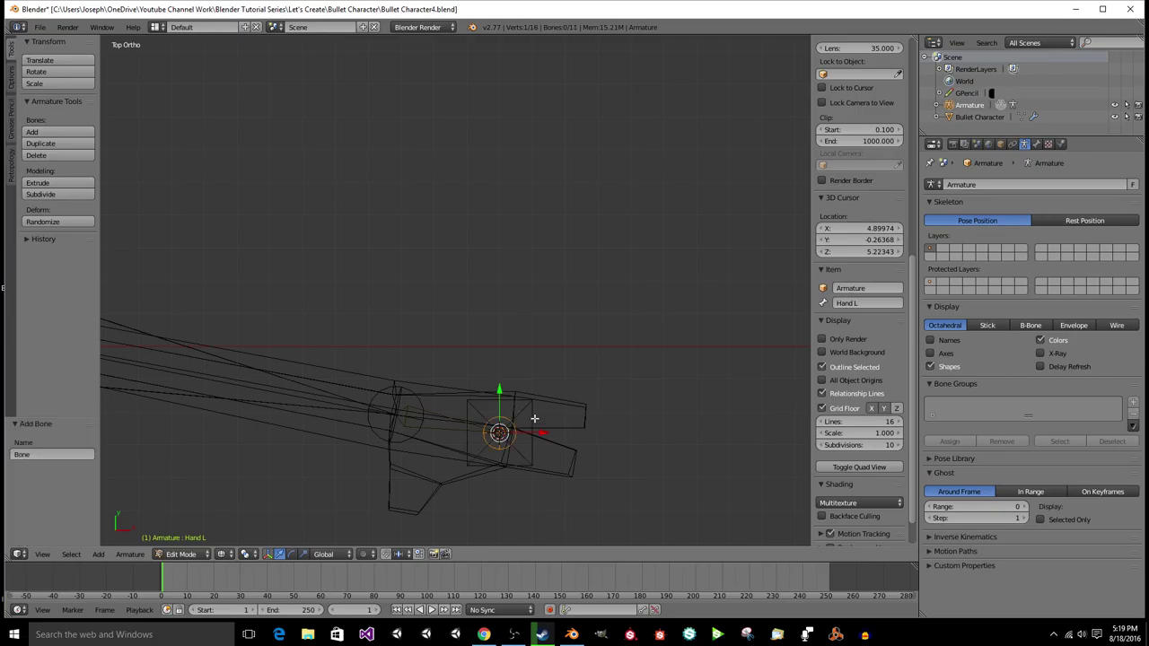
key(KP_1)
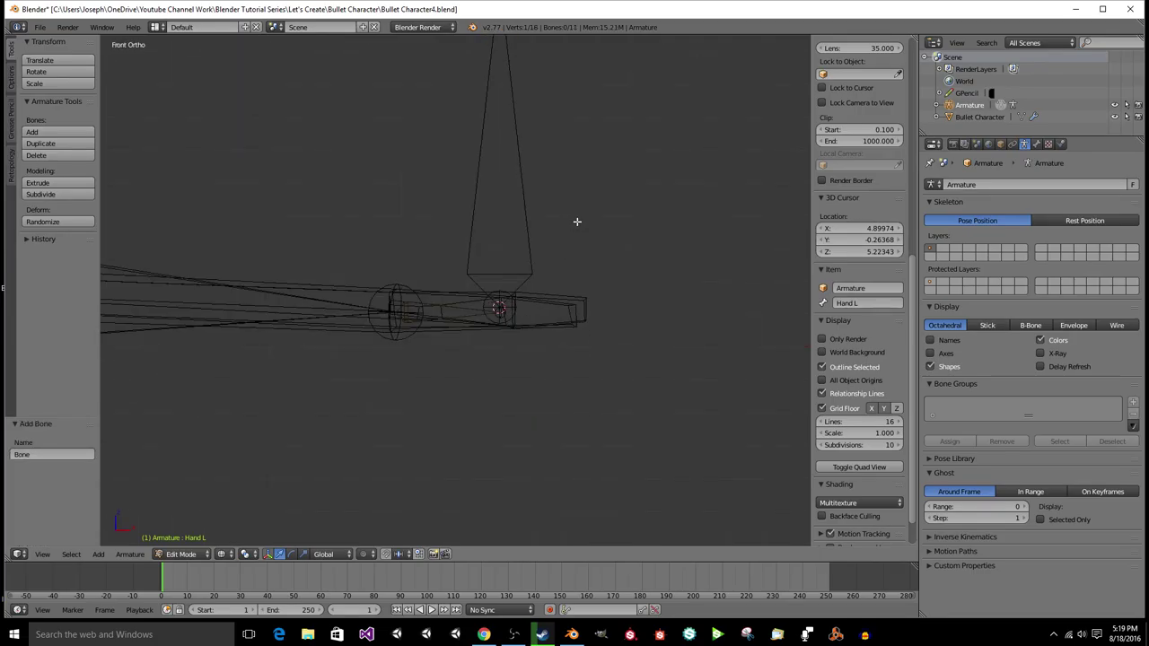
key(g)
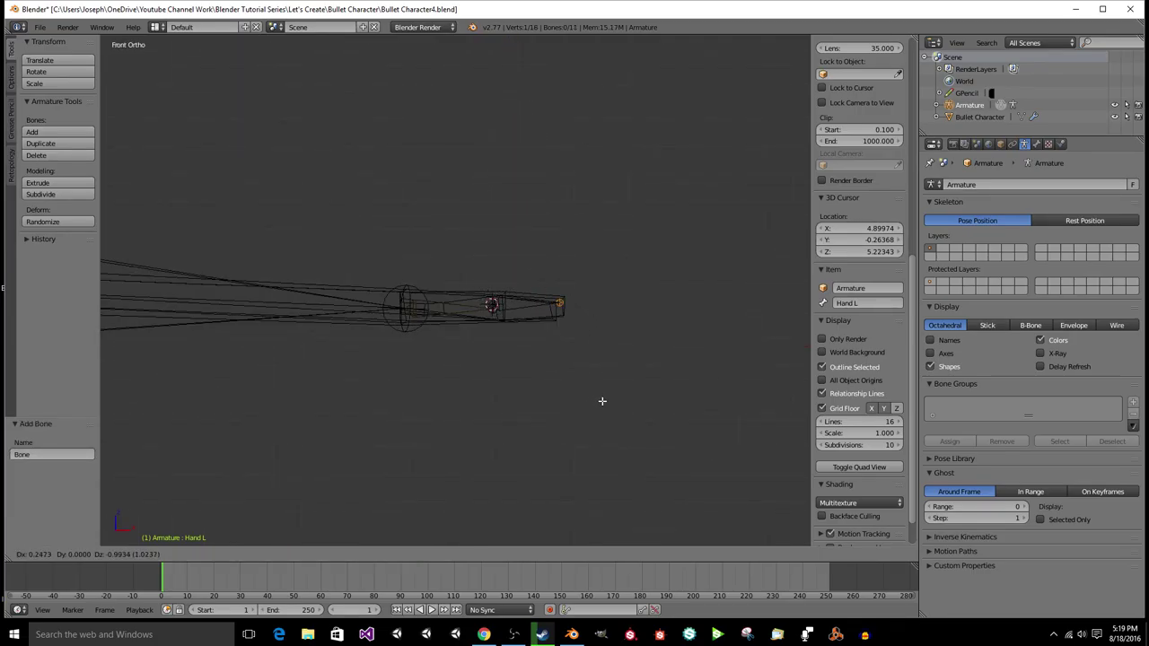
click(604, 406)
Step: In top view, select the whole new bone and move it into the upper finger of the hand
key(KP_7)
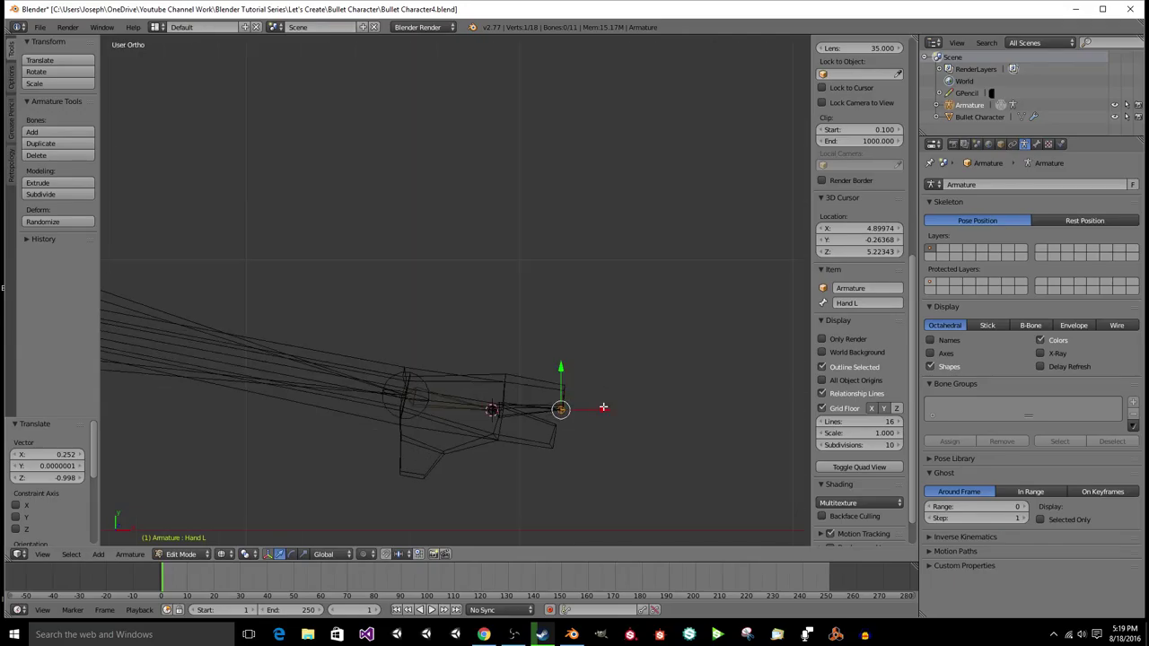
scroll(604, 407, up, 2)
right_click(515, 459)
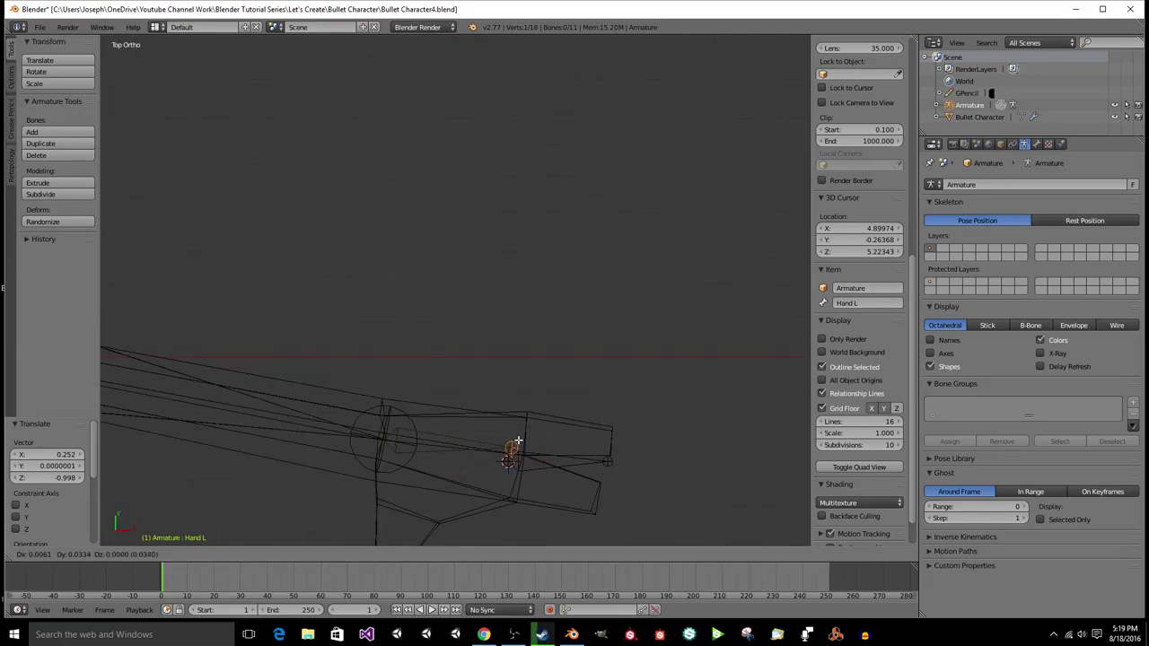
key(shift+a)
key(g)
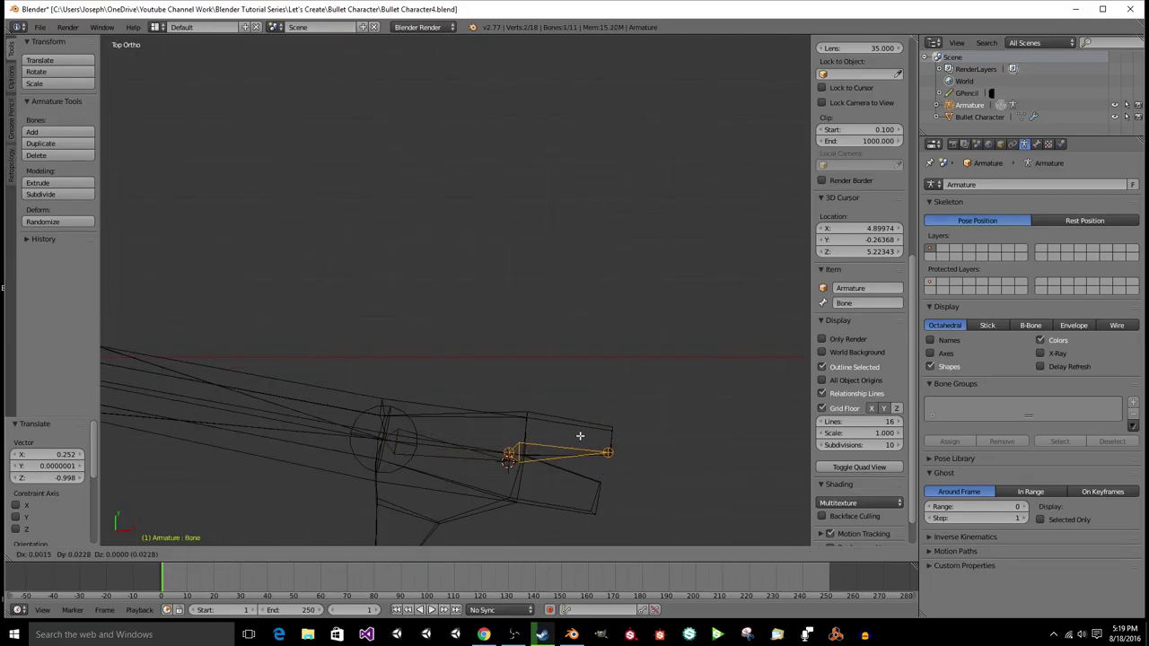
click(597, 434)
Step: Fit the new bone to the finger, moving its tip to the fingertip and its base about X 0.055, Y 0.015 to the knuckle
right_click(600, 435)
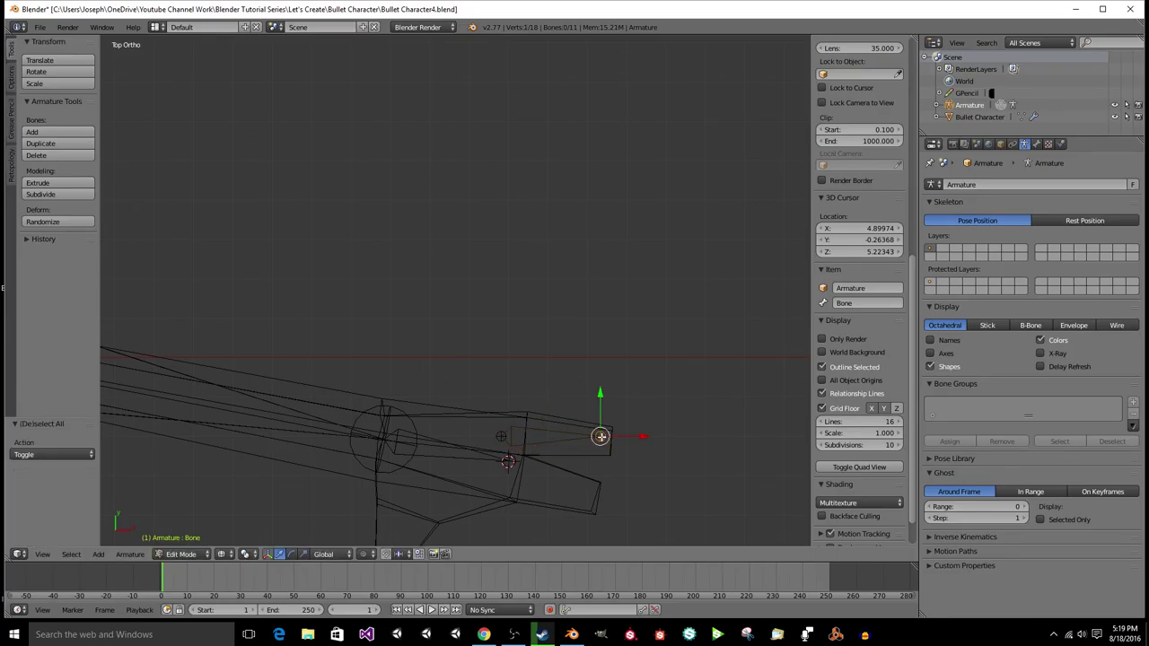
key(g)
click(612, 440)
right_click(501, 433)
key(g)
click(526, 429)
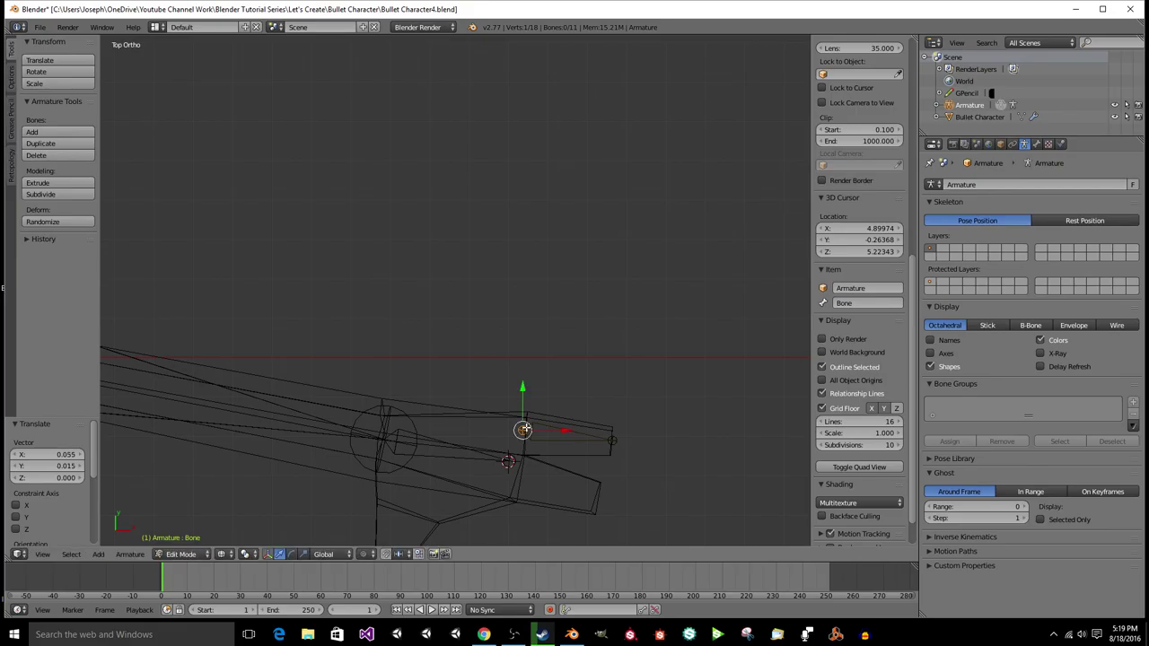
Step: Parent the finger bone to Hand L with Keep Offset and save over the existing file
right_click(474, 452)
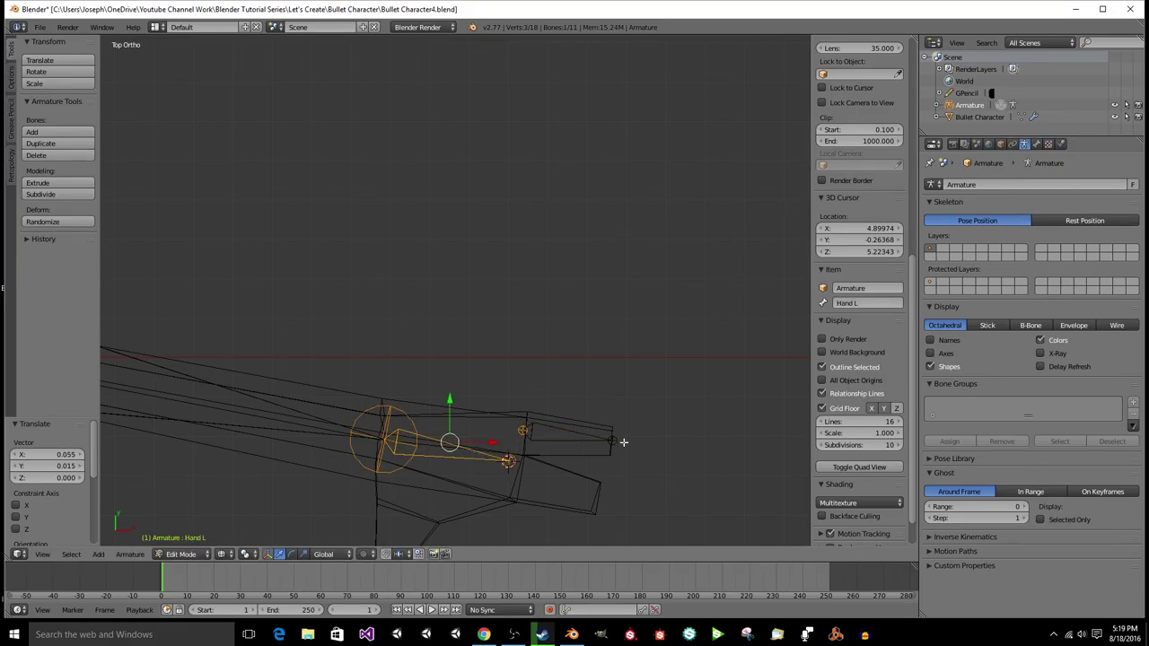
right_click(571, 432)
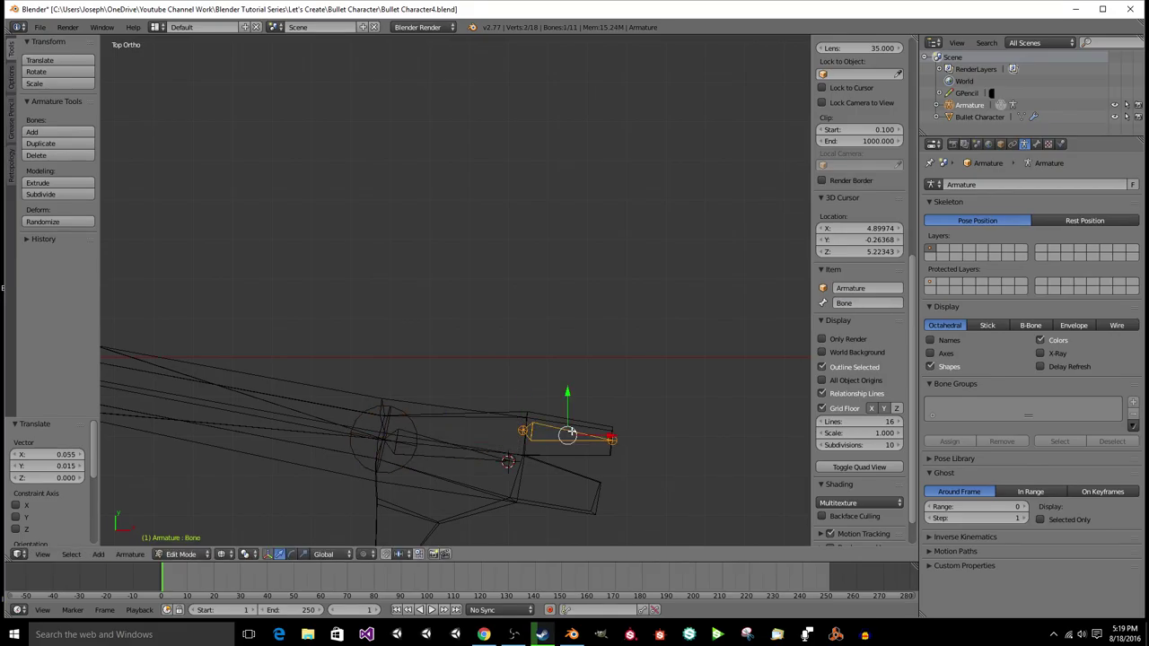
shift+right_click(469, 448)
key(ctrl+p)
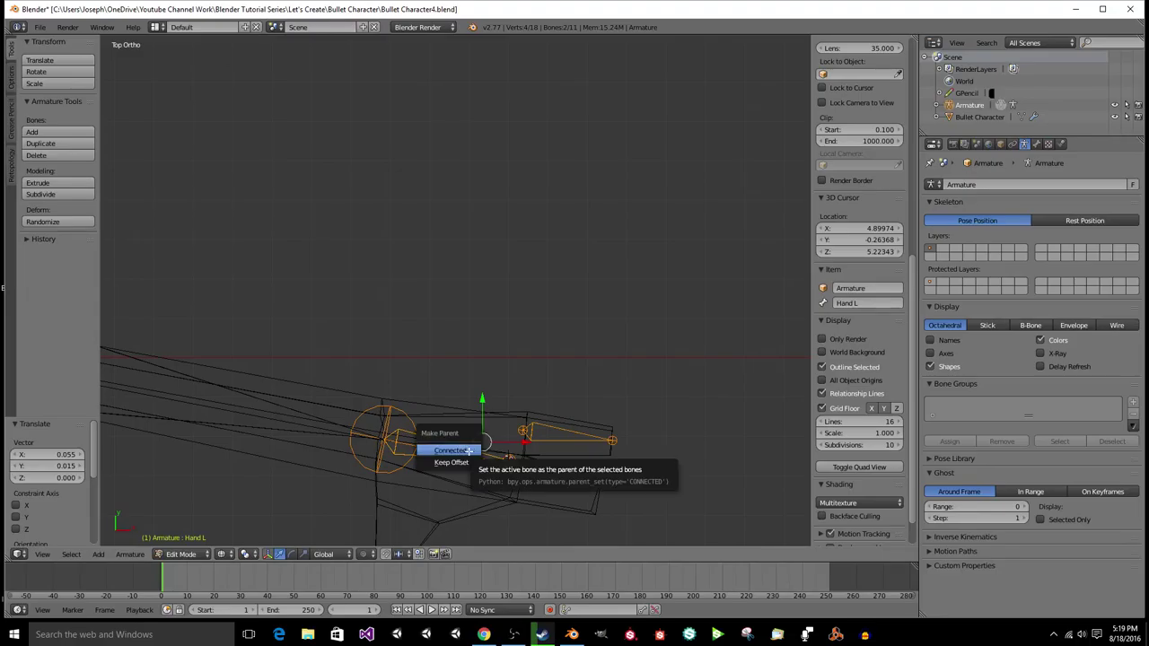
click(468, 463)
key(ctrl+s)
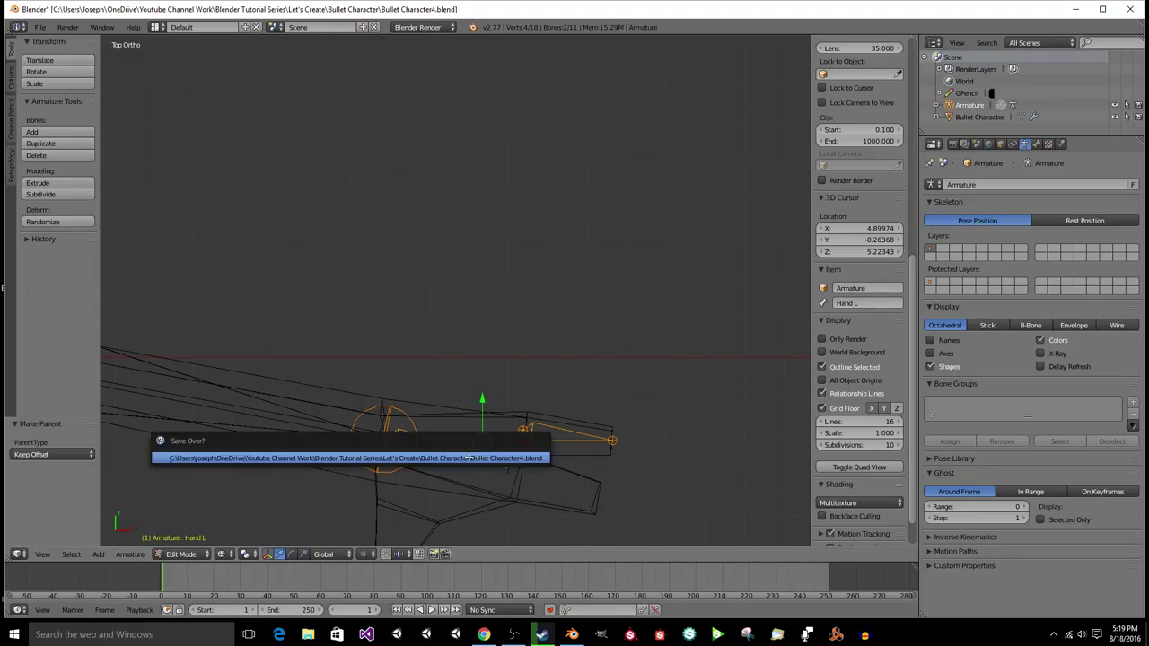
key(Return)
Step: Select the finger bone and rename it Finger 2 L
right_click(558, 437)
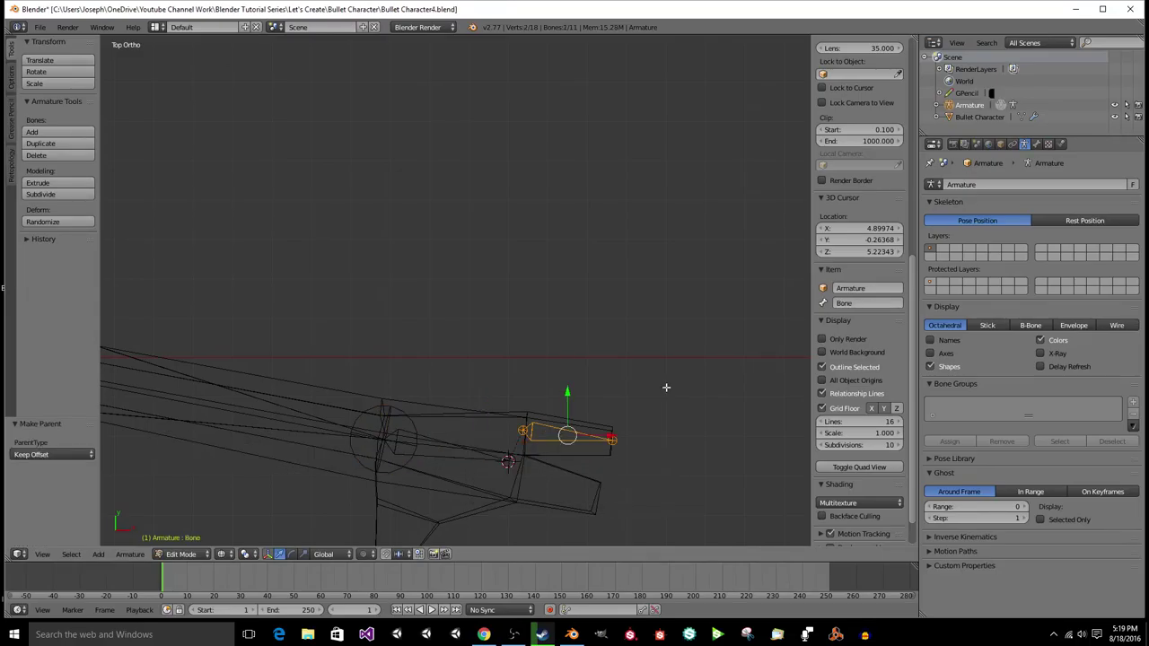
click(857, 301)
shift+middle_drag(723, 383, 696, 212)
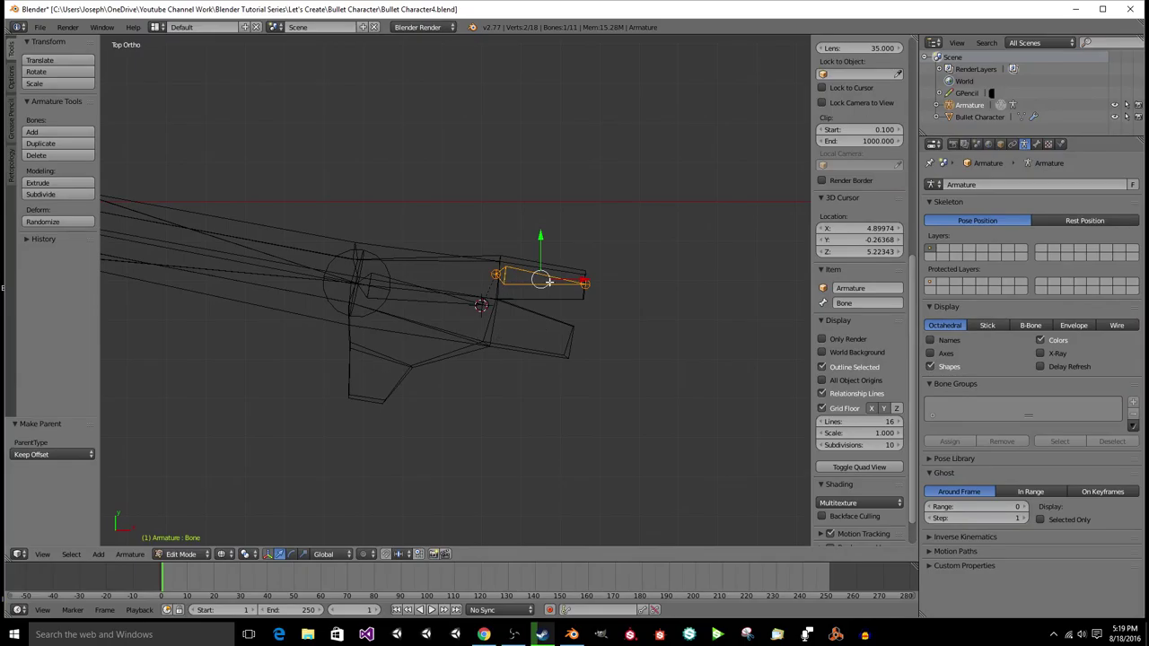
click(888, 302)
text(Finger 2 L)
key(Return)
Step: Duplicate Finger 2 L into the neighbouring finger and move the copy's tip about X 0.003, Y -0.024 in top view
key(shift+d)
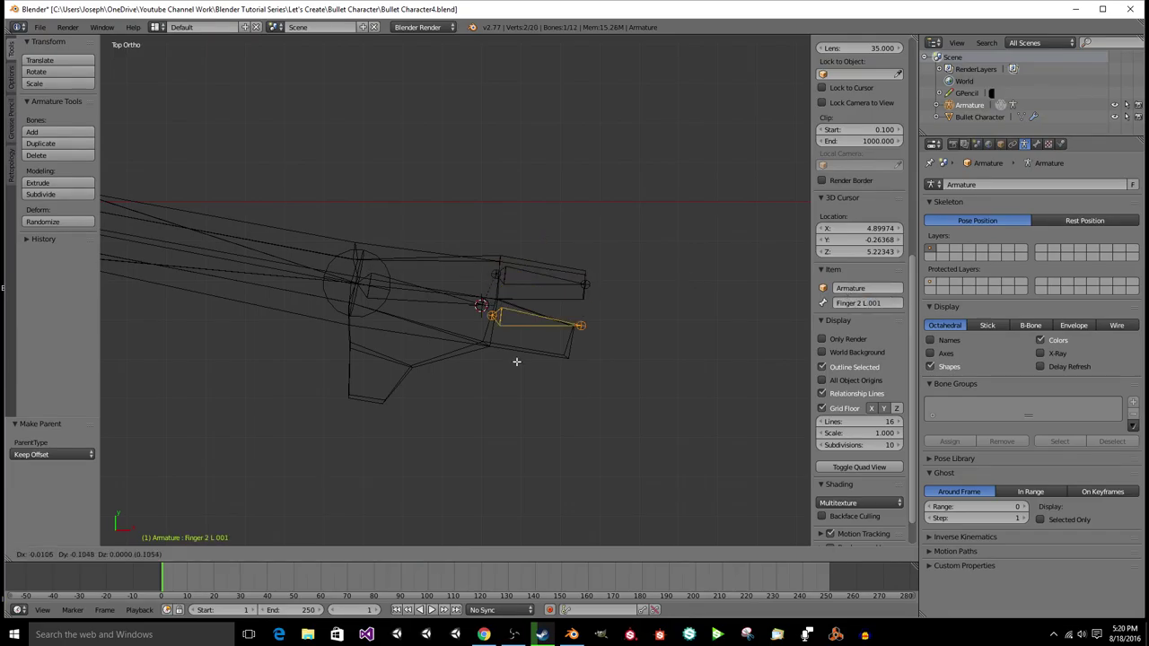
click(507, 363)
key(a)
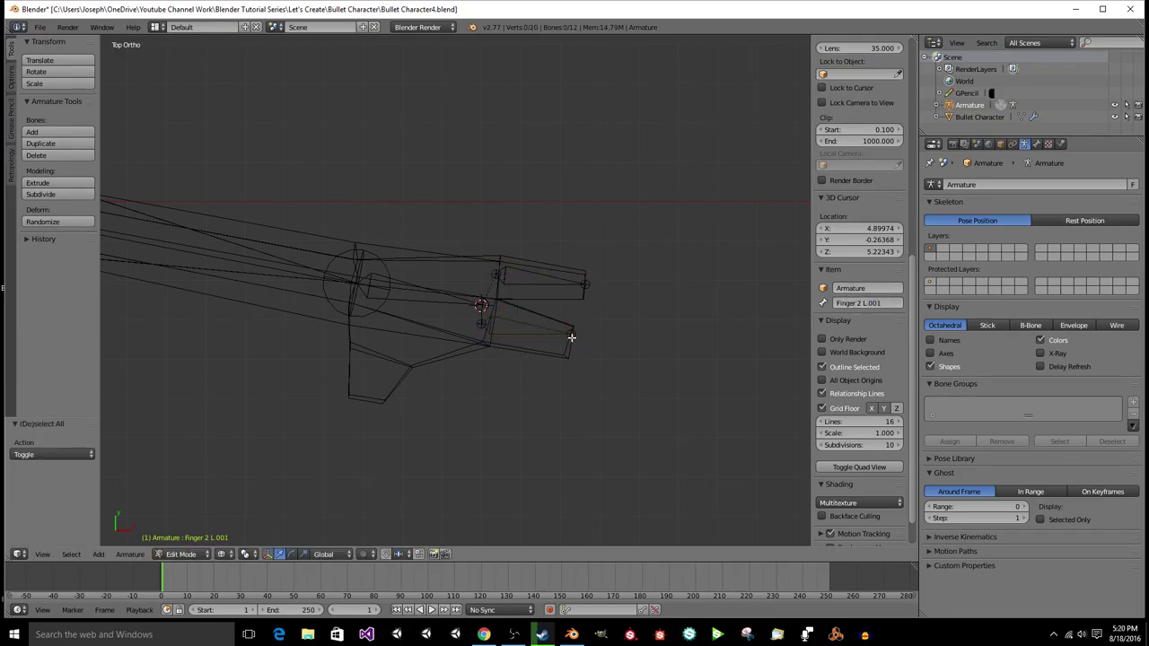
right_click(570, 334)
key(g)
click(572, 359)
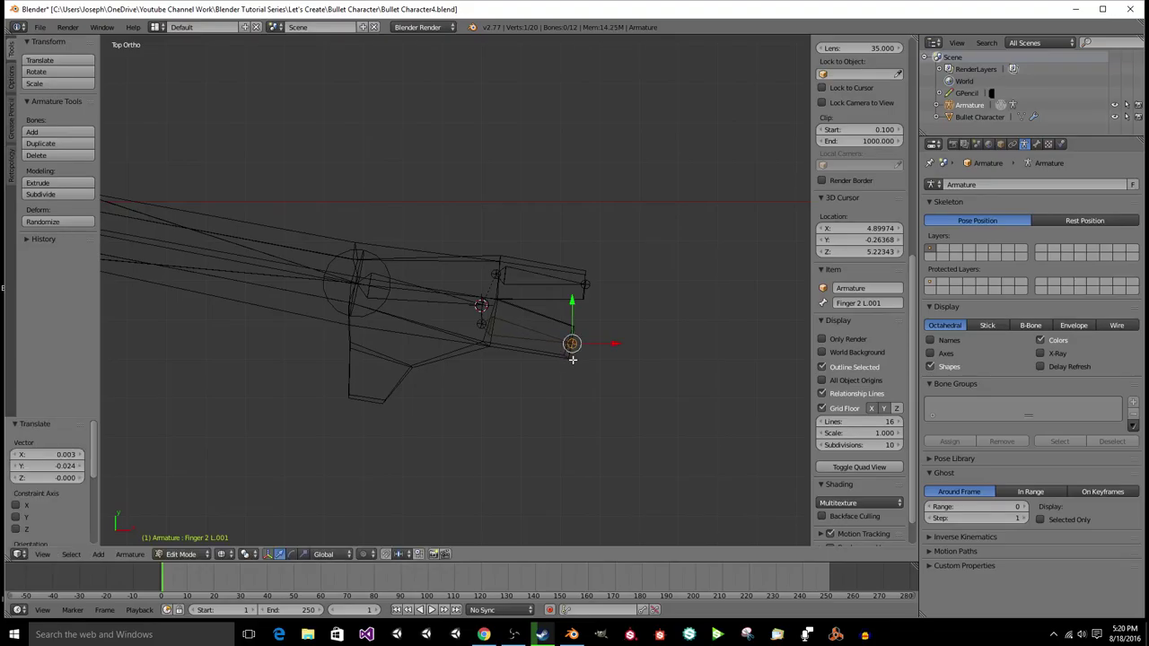
Step: Lower the duplicated finger bone's tip about X -0.002, Z -0.023 in front view, and nudge its base about X -0.002, Y -0.002
key(KP_1)
scroll(573, 354, up, 2)
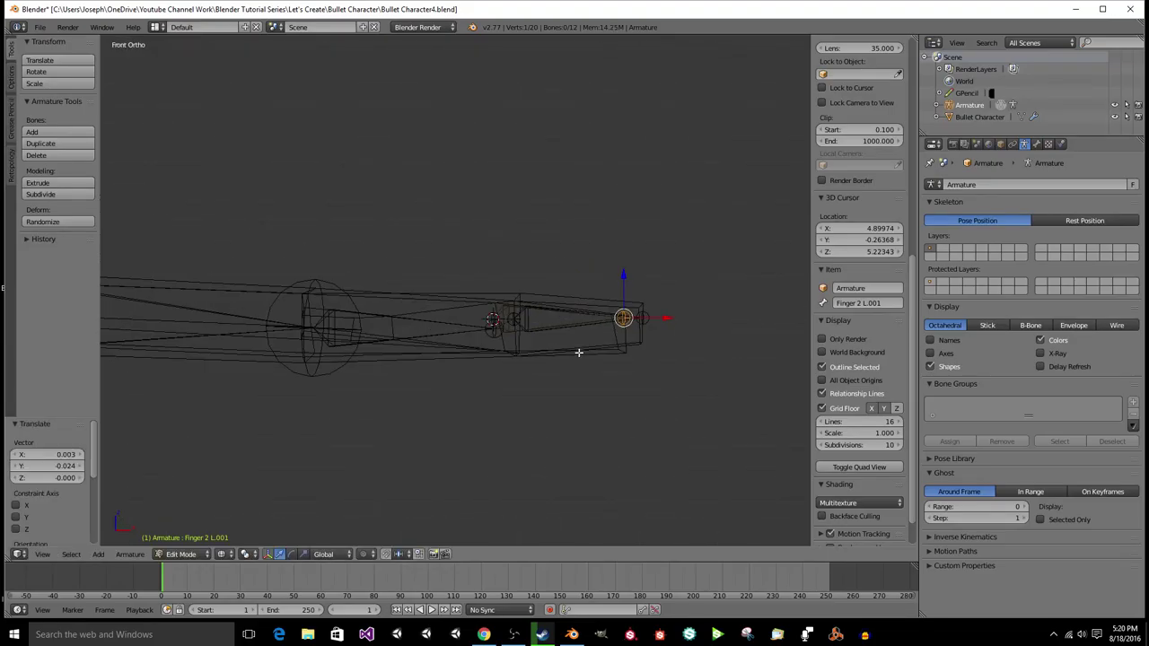
key(g)
click(601, 377)
middle_drag(523, 330, 523, 330)
scroll(523, 330, up, 6)
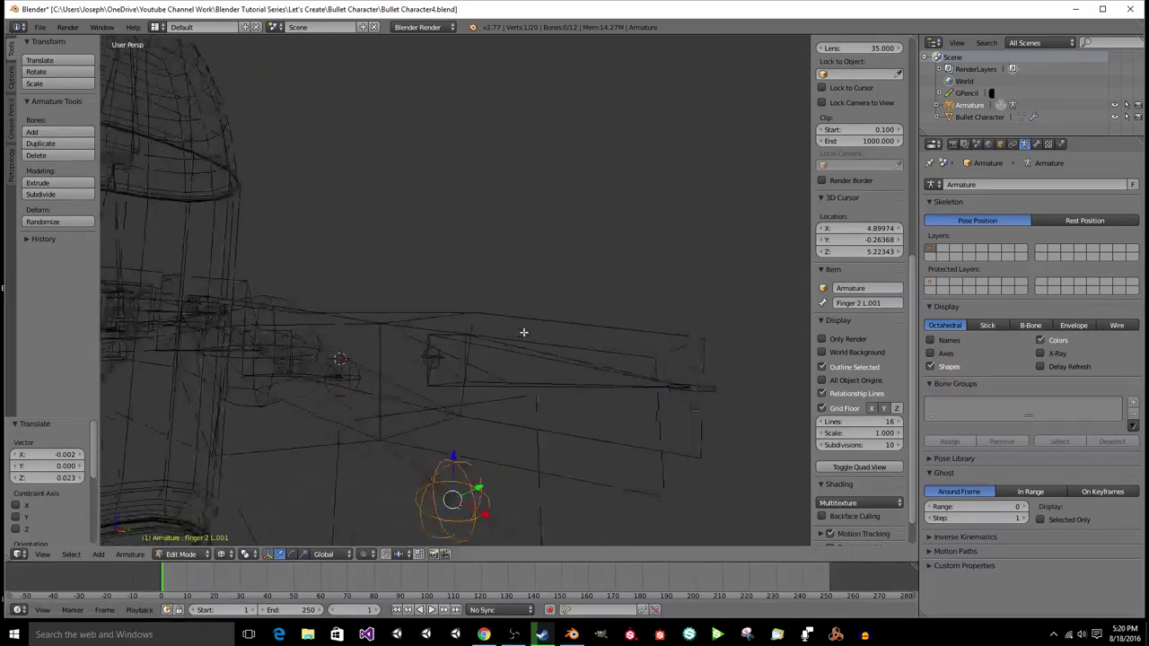
right_click(455, 344)
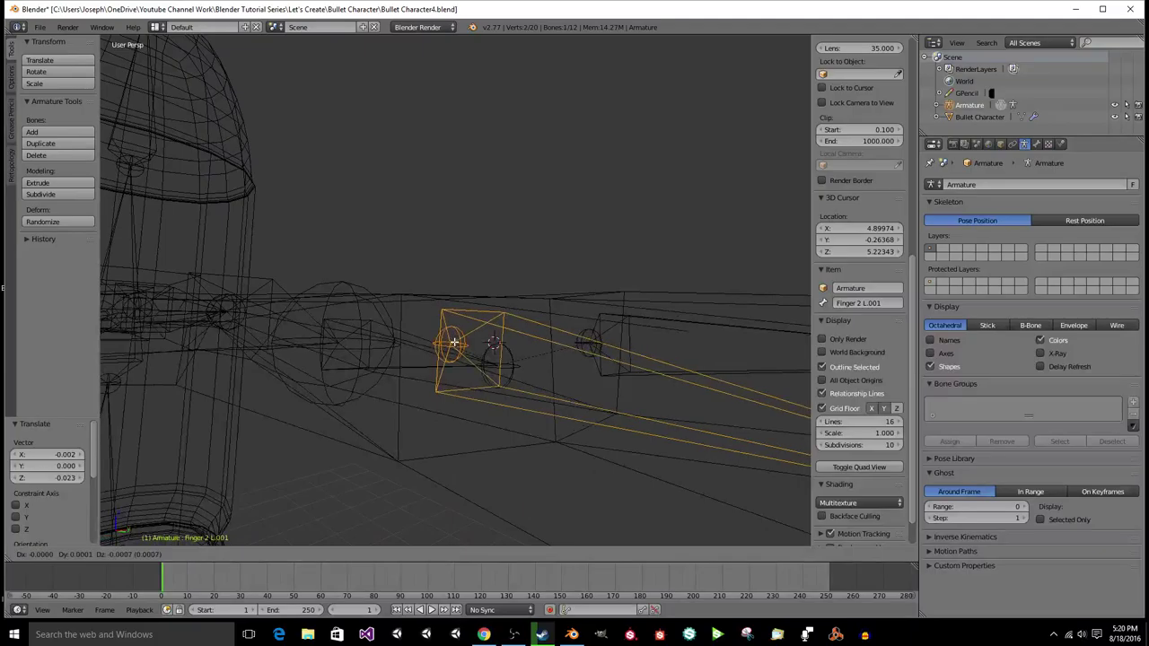
key(a)
right_click(454, 332)
key(g)
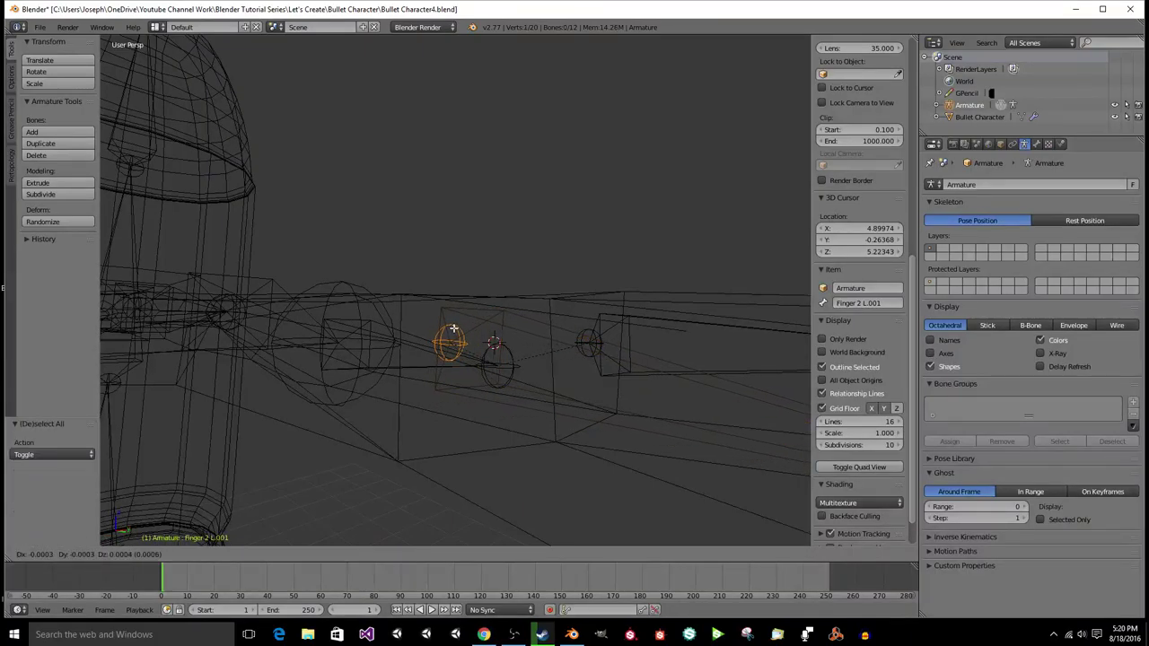
click(455, 330)
Step: Center the Finger 2 L tip vertically in its finger, moving it along Z about 0.011 and then about -0.015
middle_drag(455, 329, 450, 424)
right_click(445, 412)
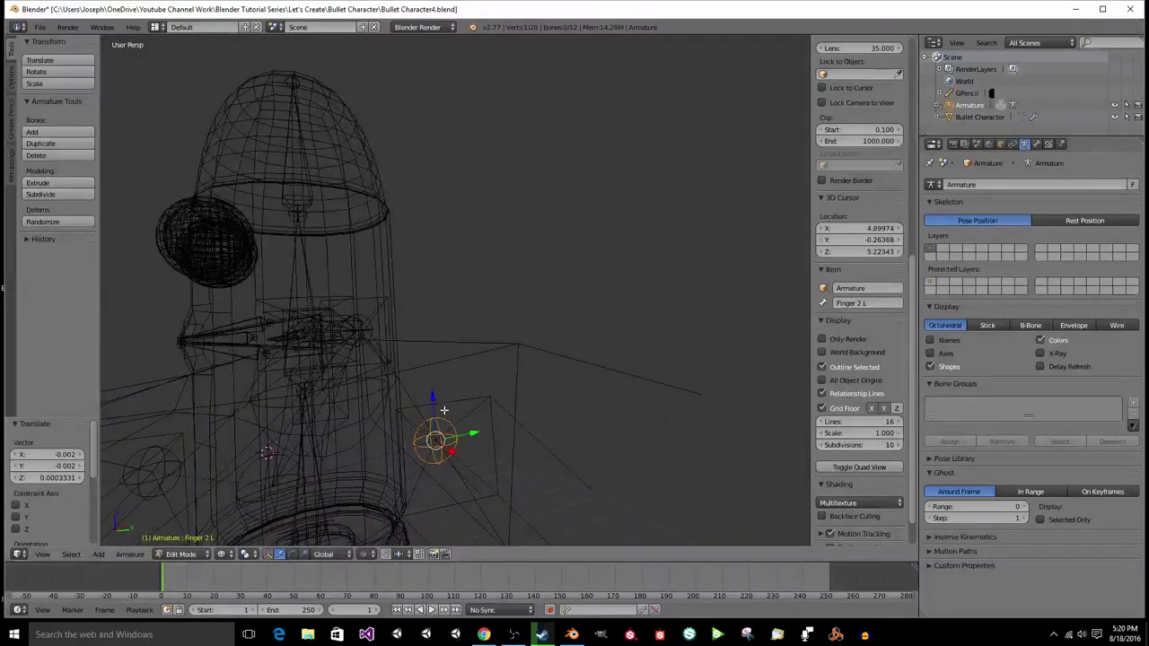
key(g)
key(z)
click(431, 374)
middle_drag(431, 373, 438, 377)
key(g)
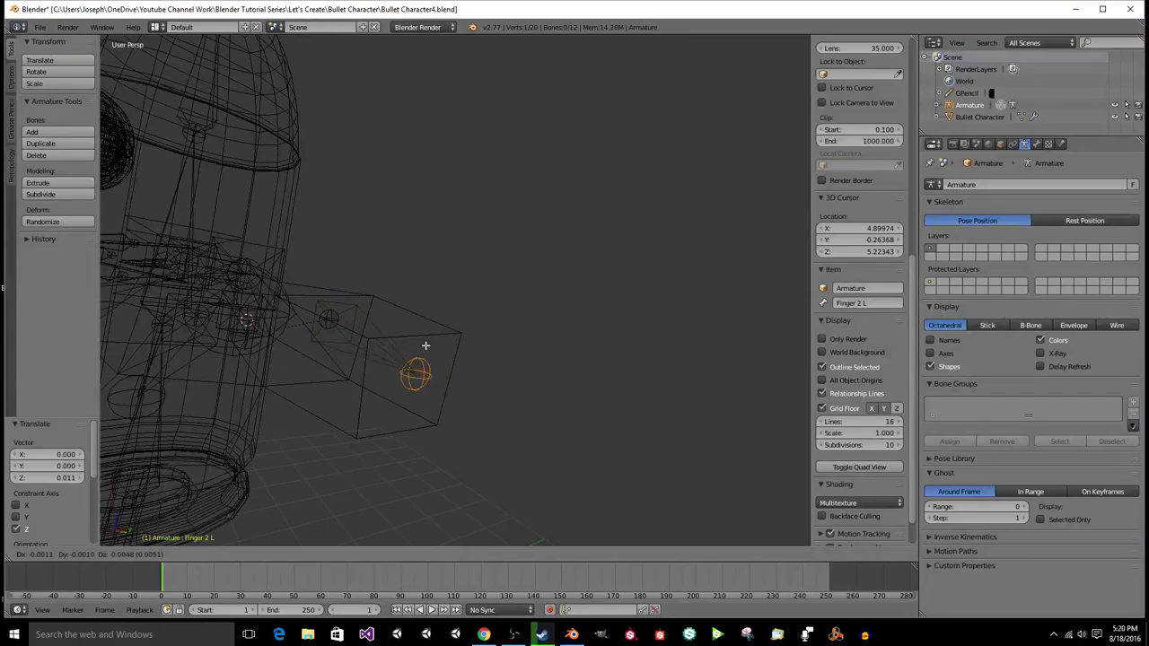
right_click(424, 359)
key(g)
key(z)
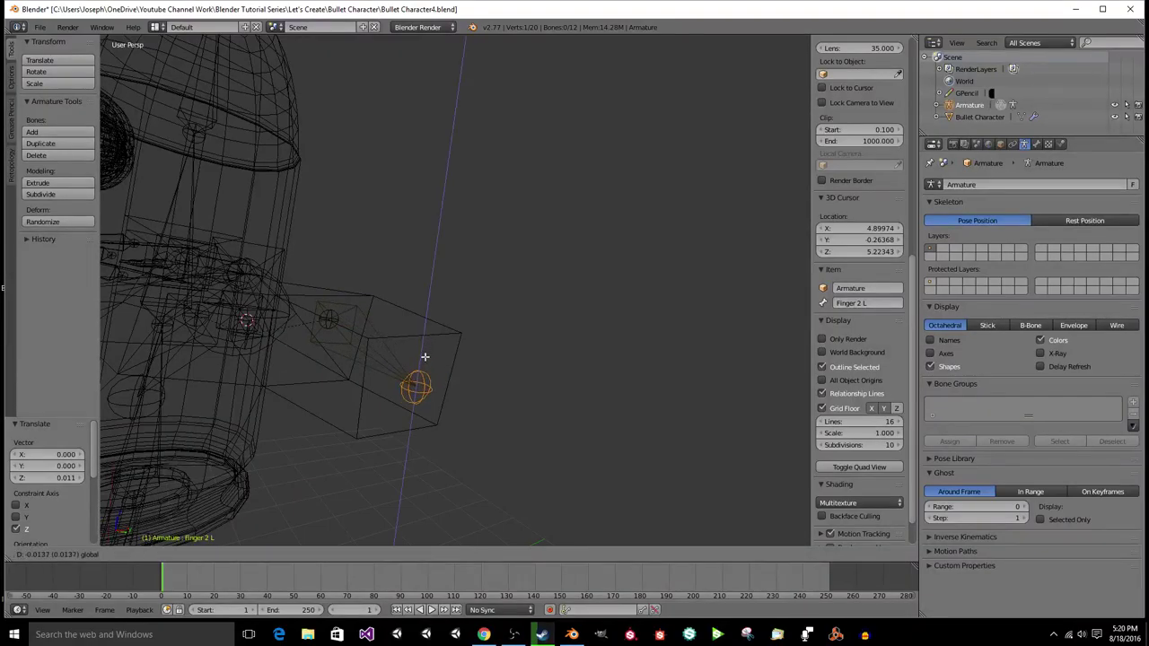
click(424, 366)
Step: Fine-tune the duplicated finger bone's tip vertically inside its finger, ending with a move of about Z 0.002
middle_drag(424, 367, 275, 338)
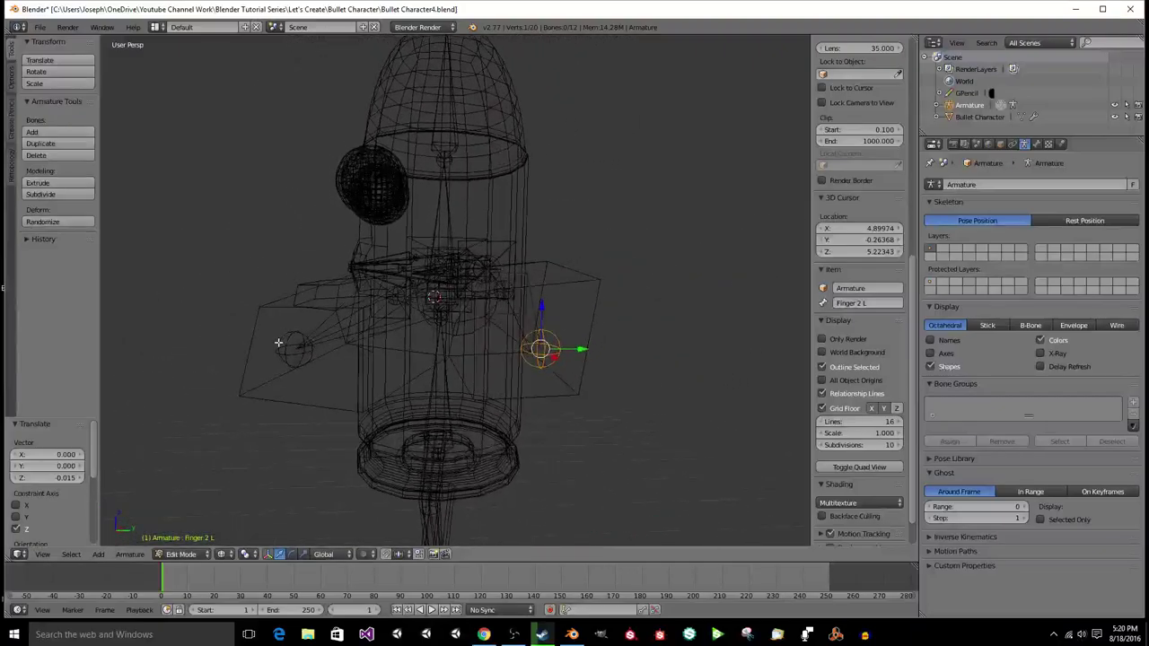
right_click(278, 321)
drag(295, 306, 294, 317)
drag(294, 316, 294, 313)
middle_drag(294, 313, 551, 343)
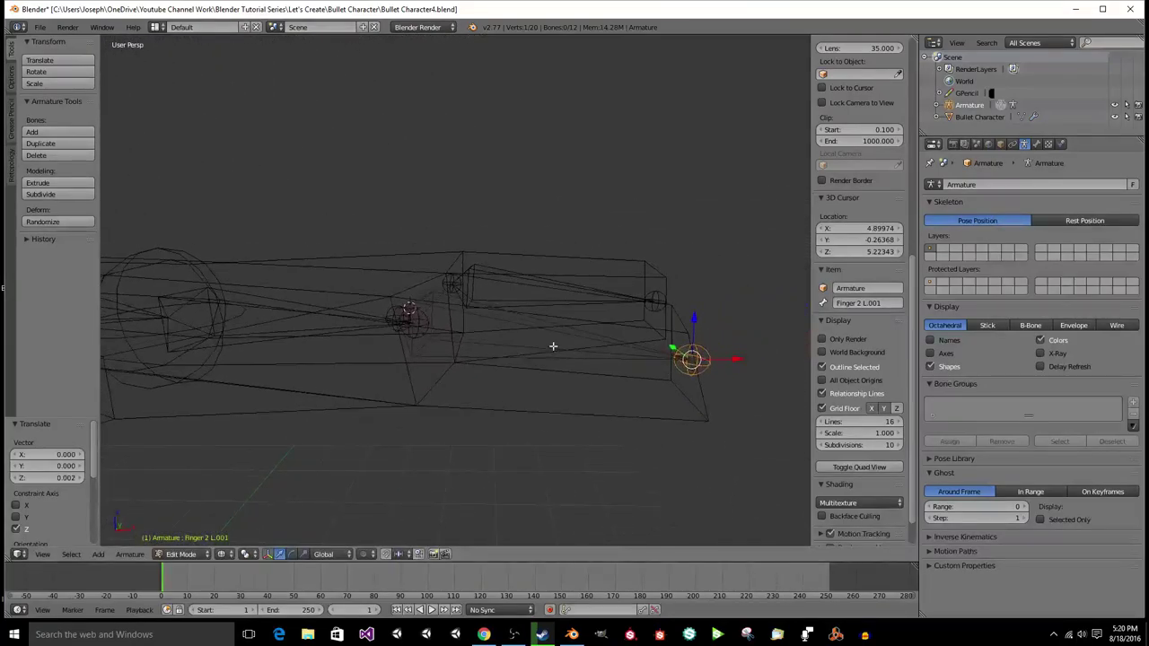
Step: Rename the duplicated finger bone Finger 1 L and save over the existing file
right_click(554, 324)
click(855, 304)
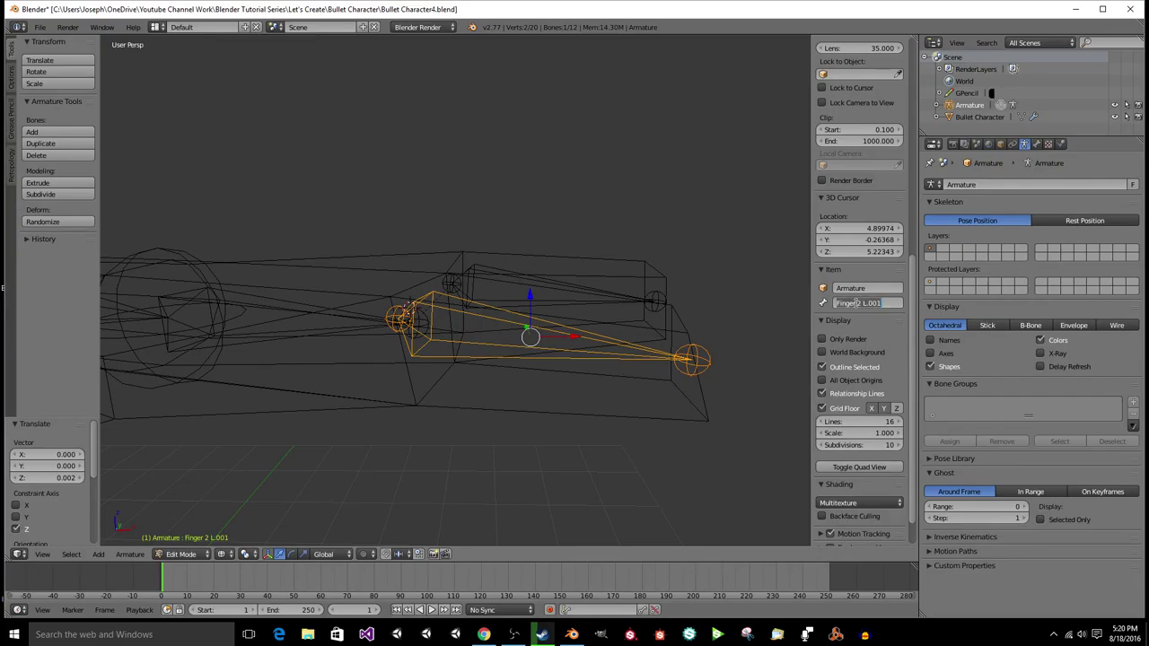
text(Fin)
text(Finger 1 L)
key(Return)
key(ctrl+s)
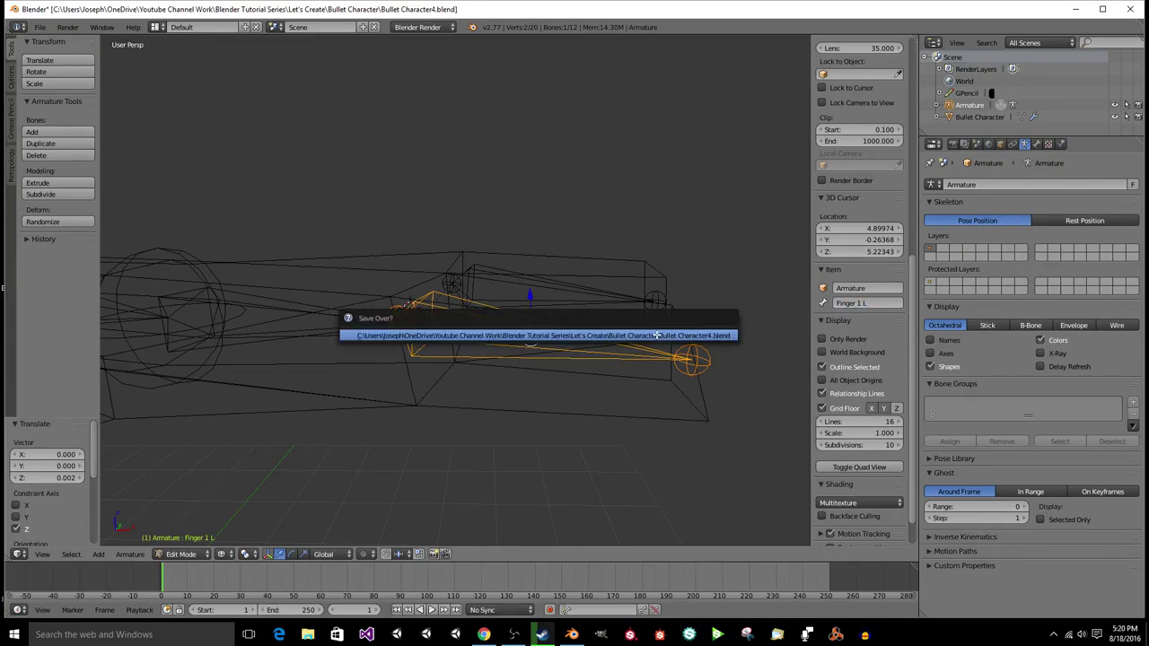
click(658, 334)
Step: Duplicate the Finger 1 L bone and move the copy toward the thumb by about X -0.232, Y 0.012 in top view
middle_drag(377, 365, 441, 376)
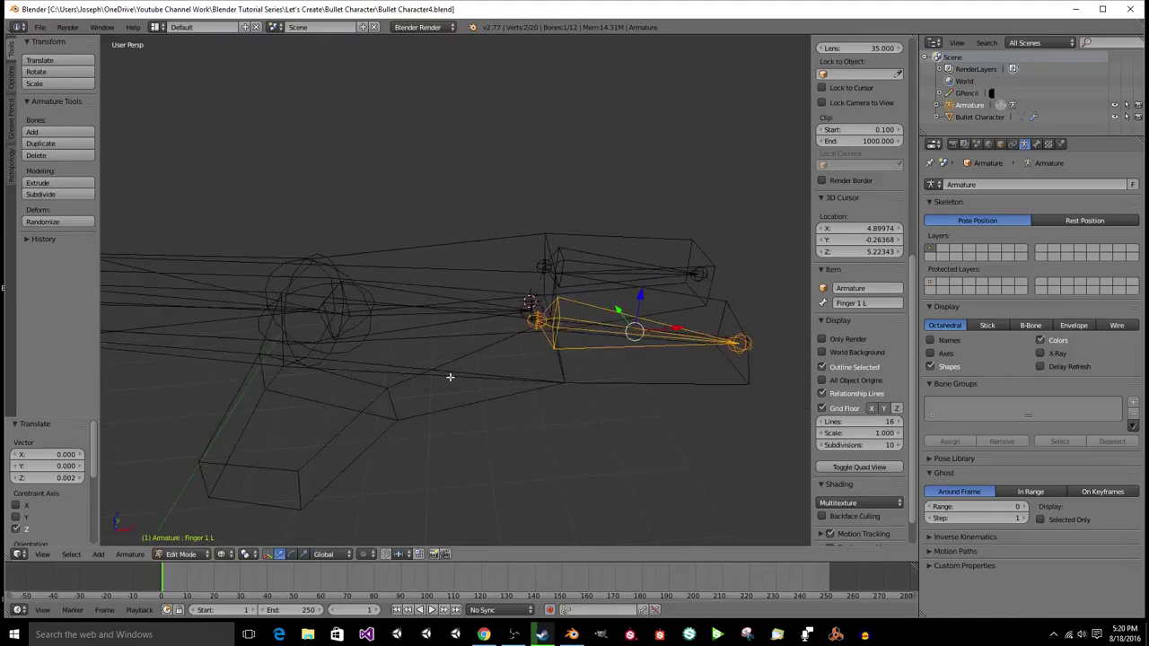
key(shift+d)
right_click(464, 355)
key(KP_7)
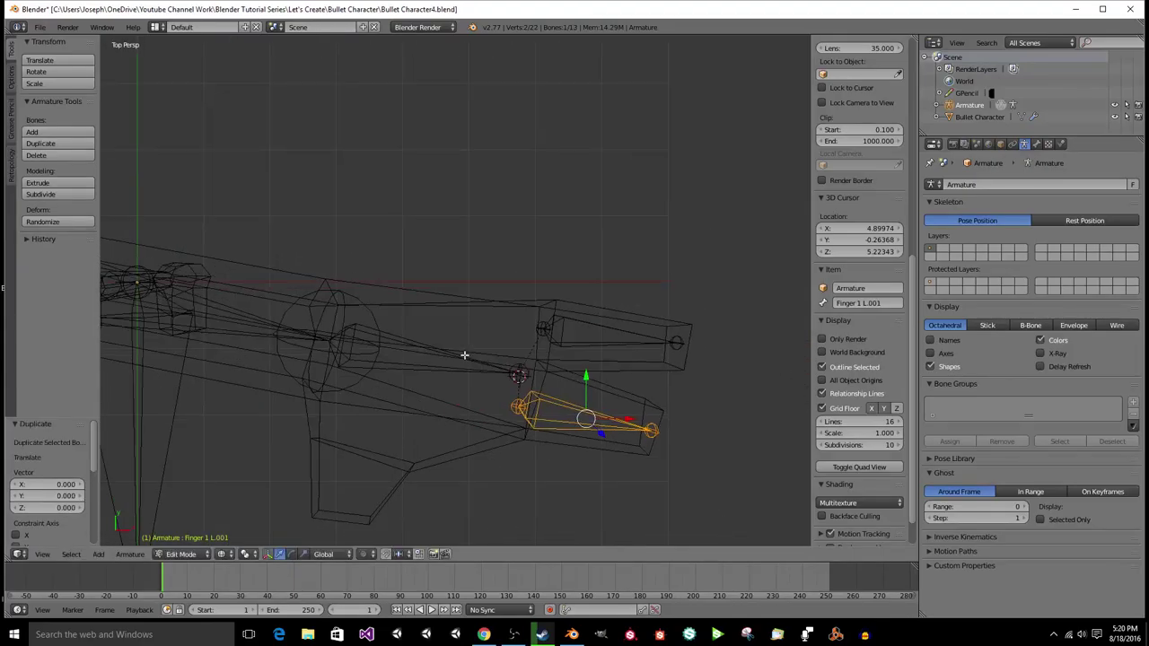
key(KP_5)
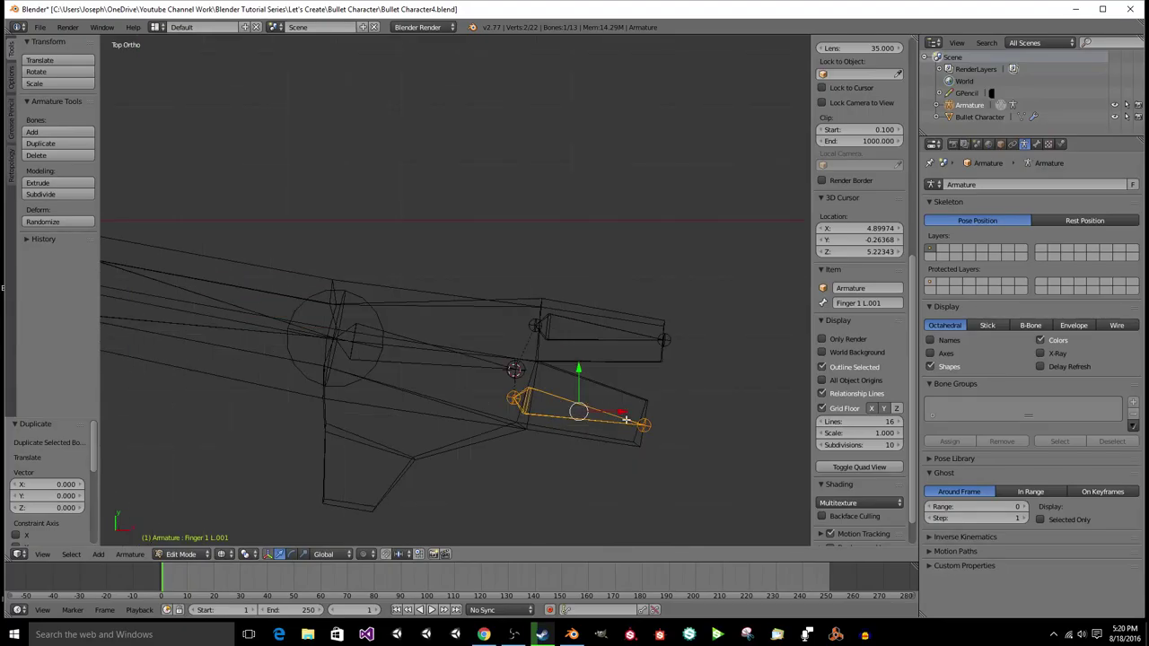
key(r)
right_click(486, 462)
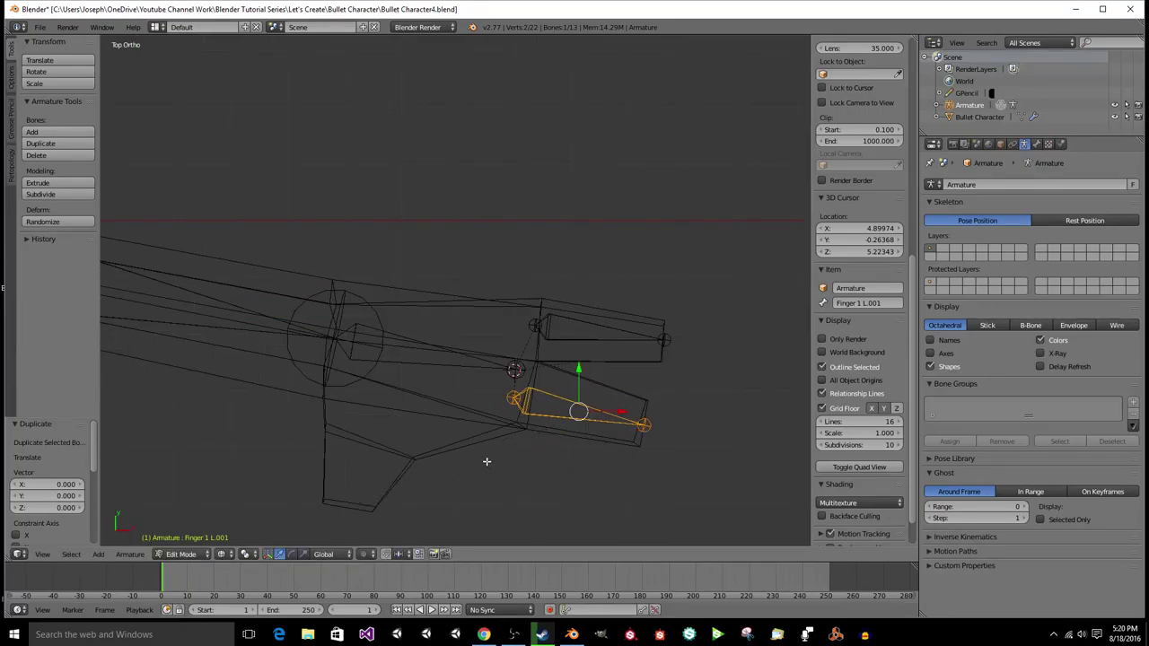
right_click(511, 401)
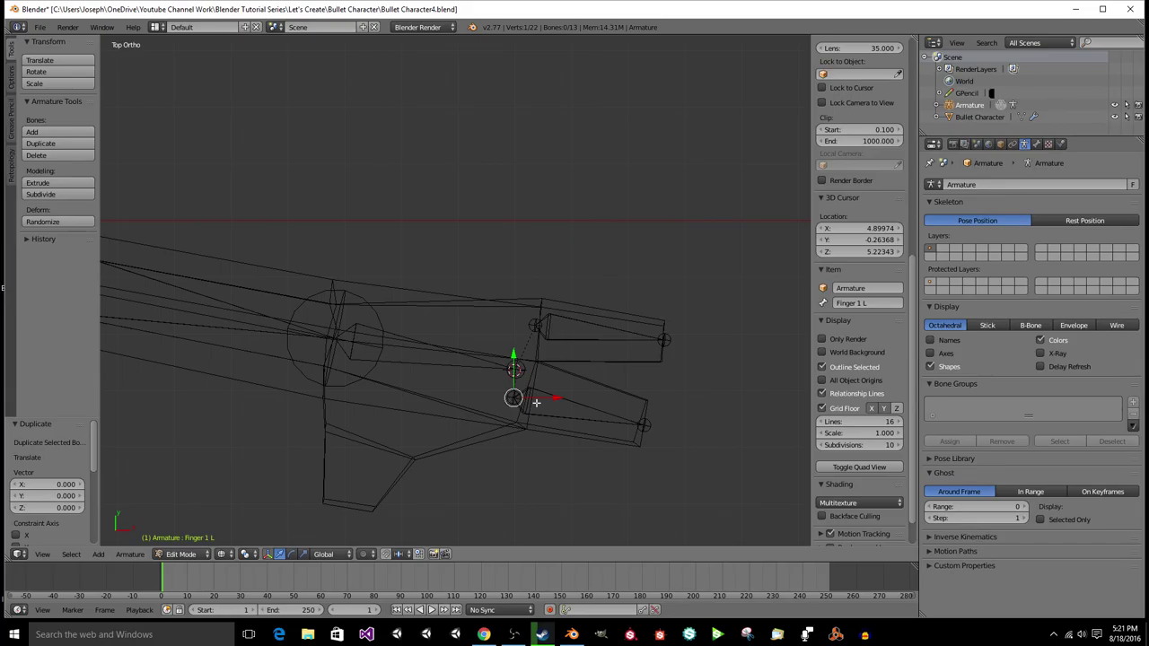
right_click(587, 406)
key(g)
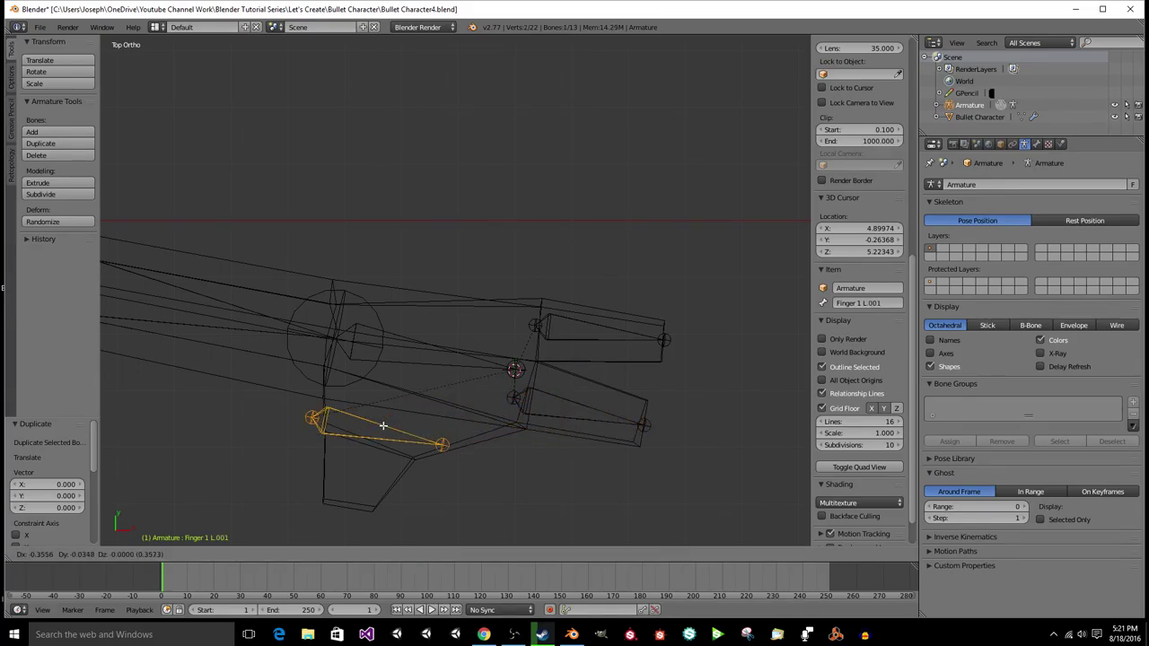
click(517, 415)
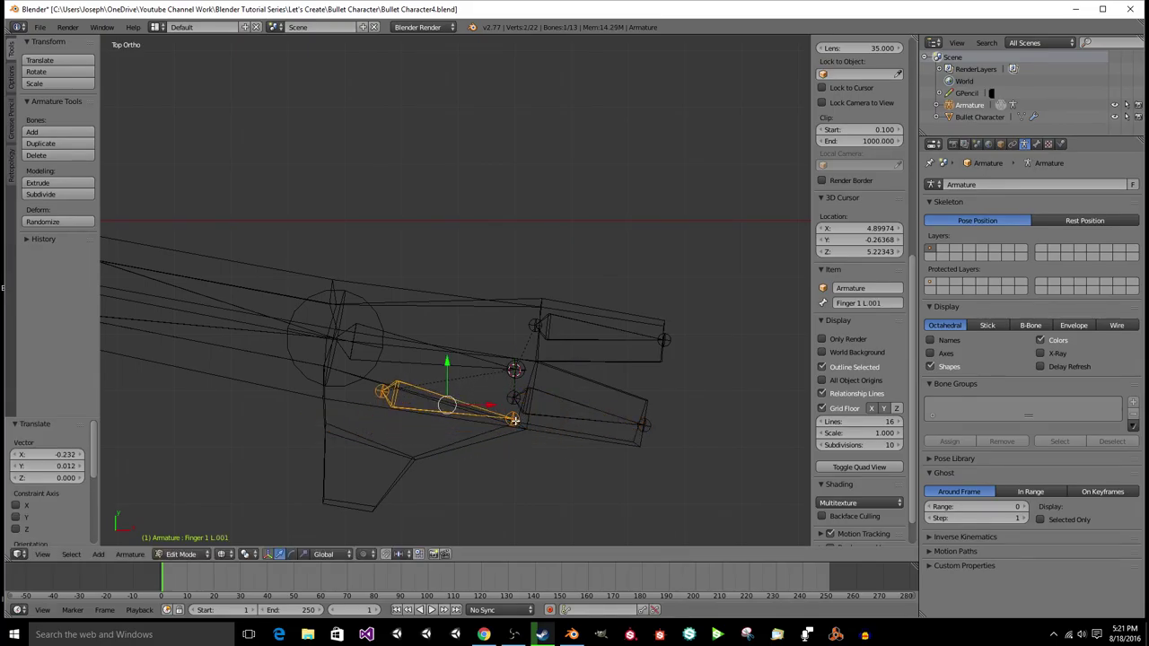
Step: Move the duplicated bone's tip about X -0.293, Y -0.150 to the thumb's end and its base about X 0.033, Y 0.011
right_click(514, 419)
key(g)
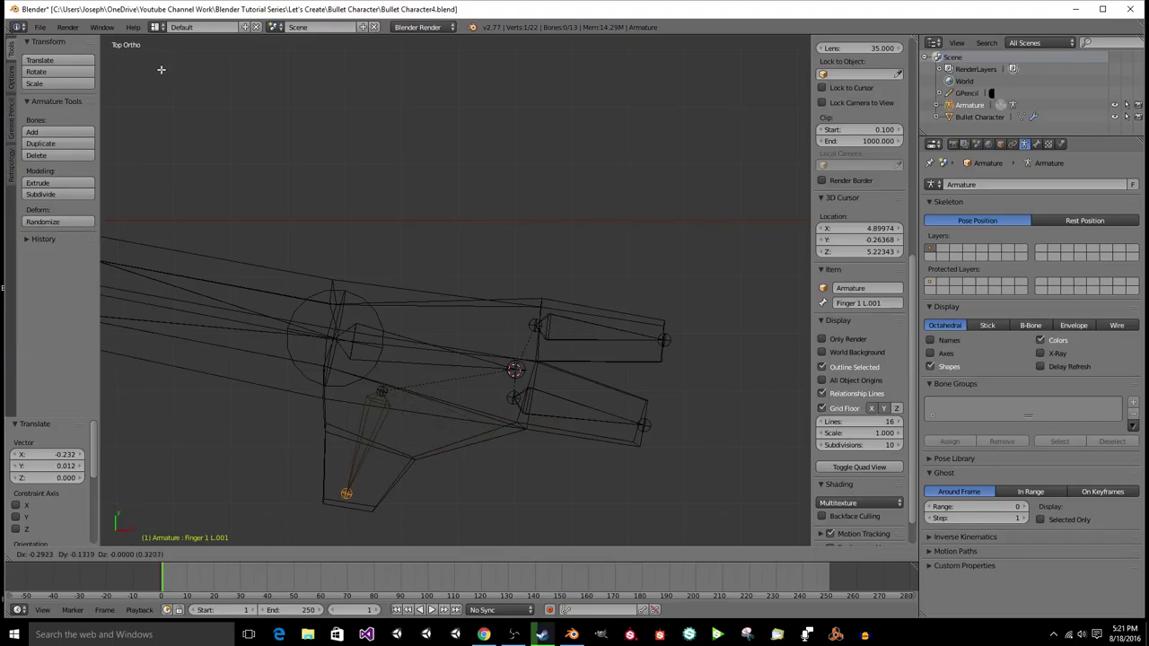
click(162, 77)
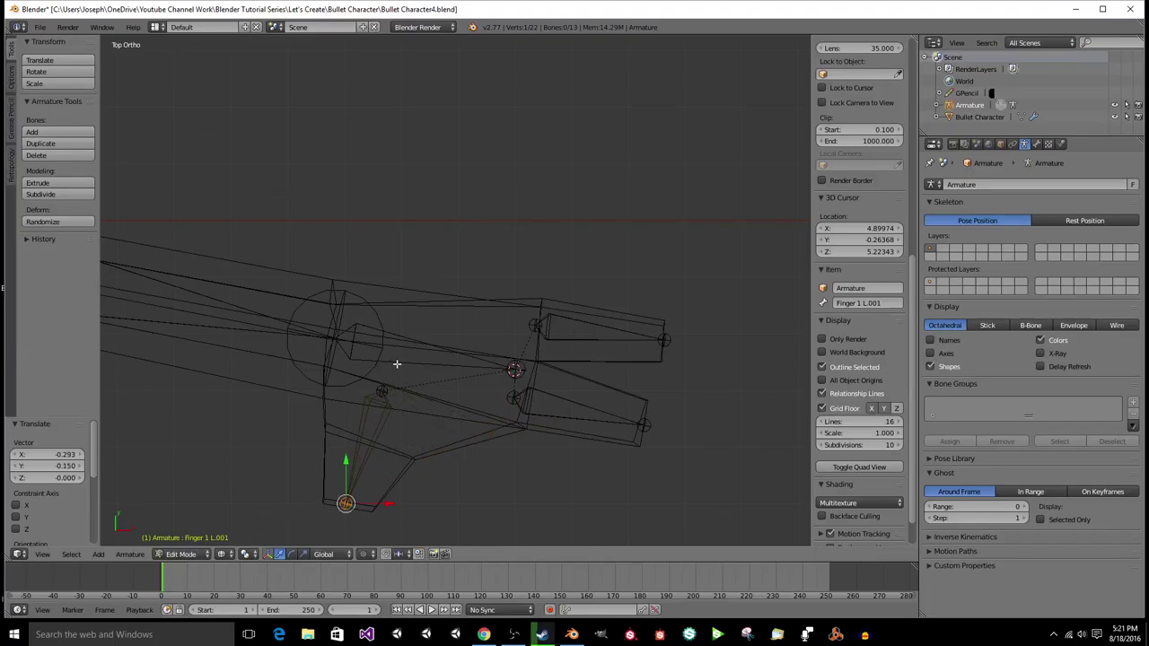
right_click(383, 393)
key(g)
click(403, 385)
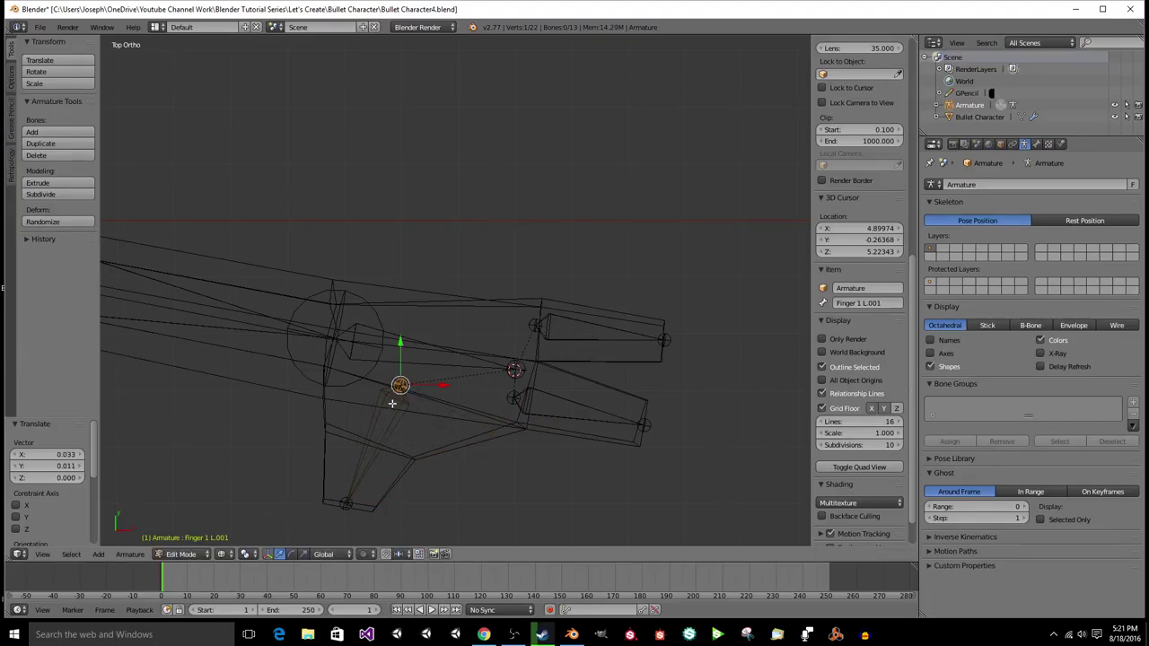
Step: Set the roll of the duplicated thumb bone to about 57.21°
right_click(392, 404)
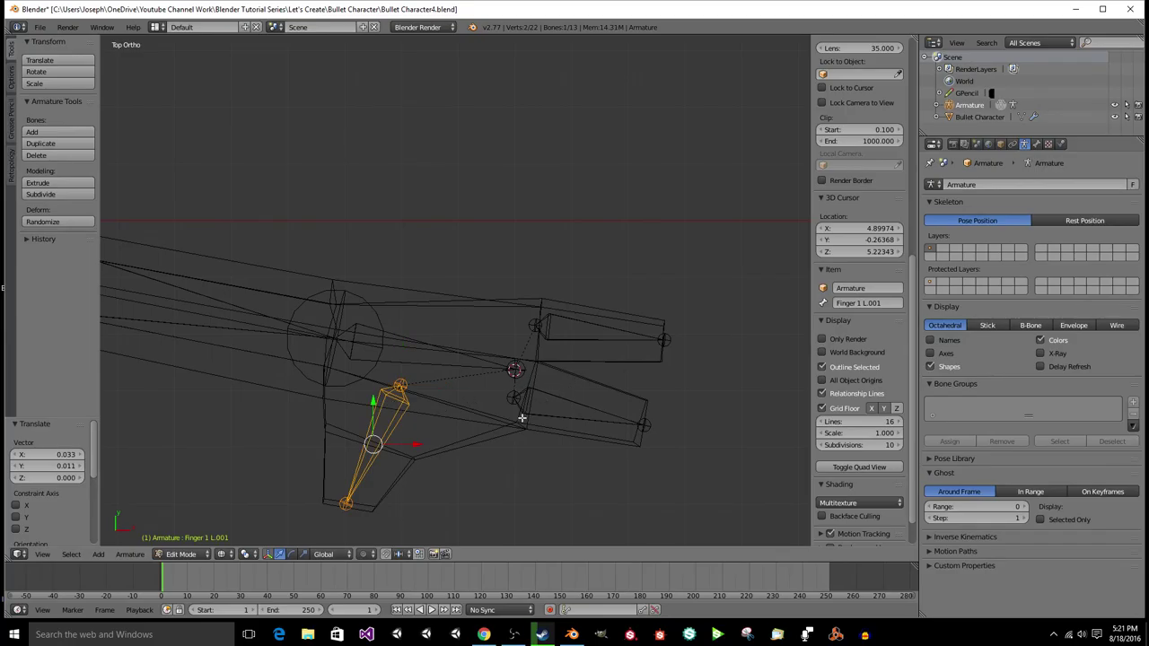
key(KP_Decimal)
middle_drag(557, 372, 587, 247)
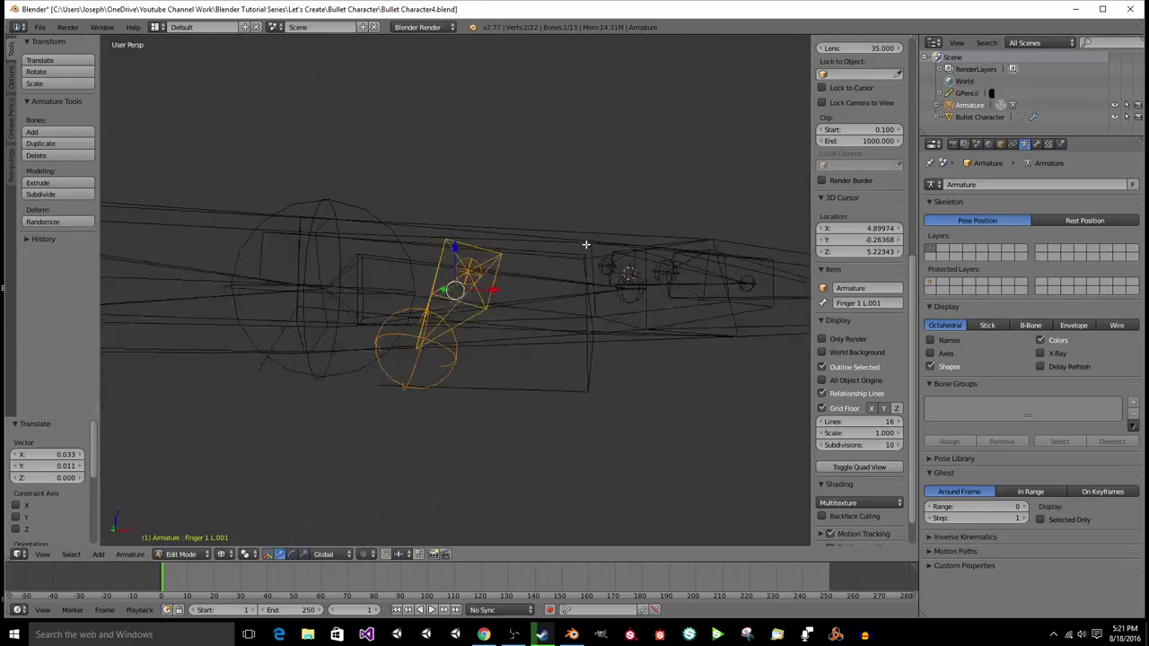
click(1037, 145)
mouse_move(1113, 233)
mouse_down()
mouse_move(1136, 233)
mouse_move(1123, 232)
mouse_up()
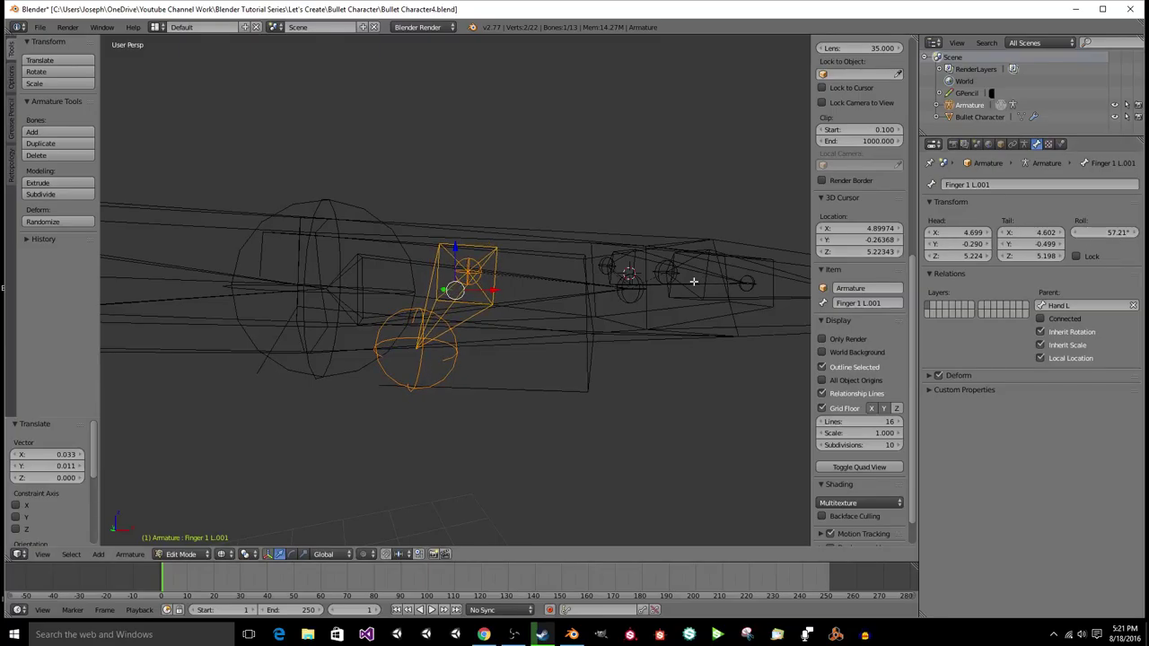
Step: Raise the thumb bone's tip inside the thumb by about X 0.003, Y -0.003, Z 0.014
middle_drag(693, 281, 489, 357)
right_click(489, 358)
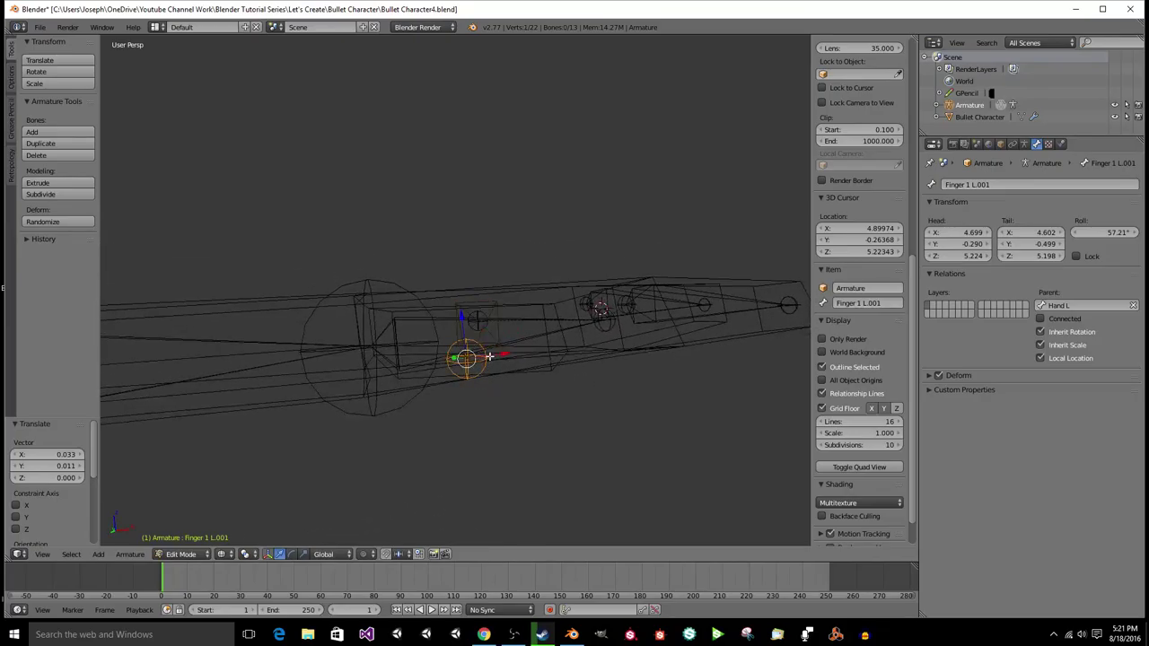
key(g)
click(492, 330)
Step: Nudge the thumb bone's base by about X -0.002, Y -0.008, Z 0.0008
middle_drag(492, 330, 494, 328)
middle_drag(494, 327, 472, 357)
right_click(474, 356)
right_click(474, 356)
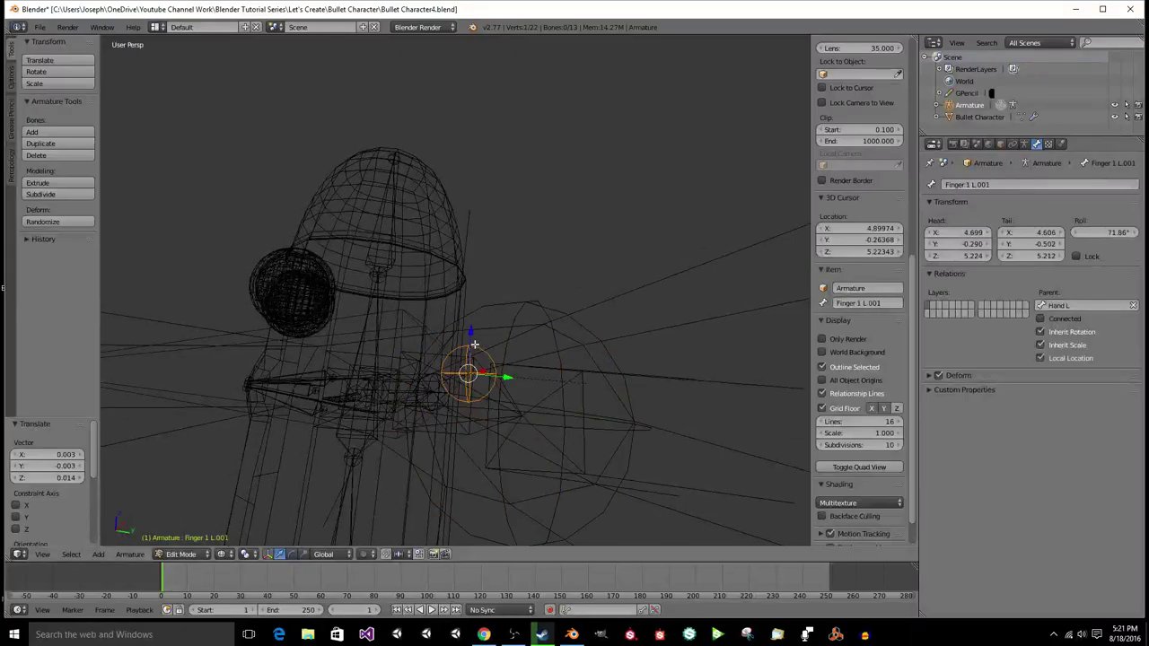
key(g)
click(455, 342)
middle_drag(455, 342, 454, 386)
Step: Rename the duplicated thumb bone Thumb L and save the file
right_click(455, 381)
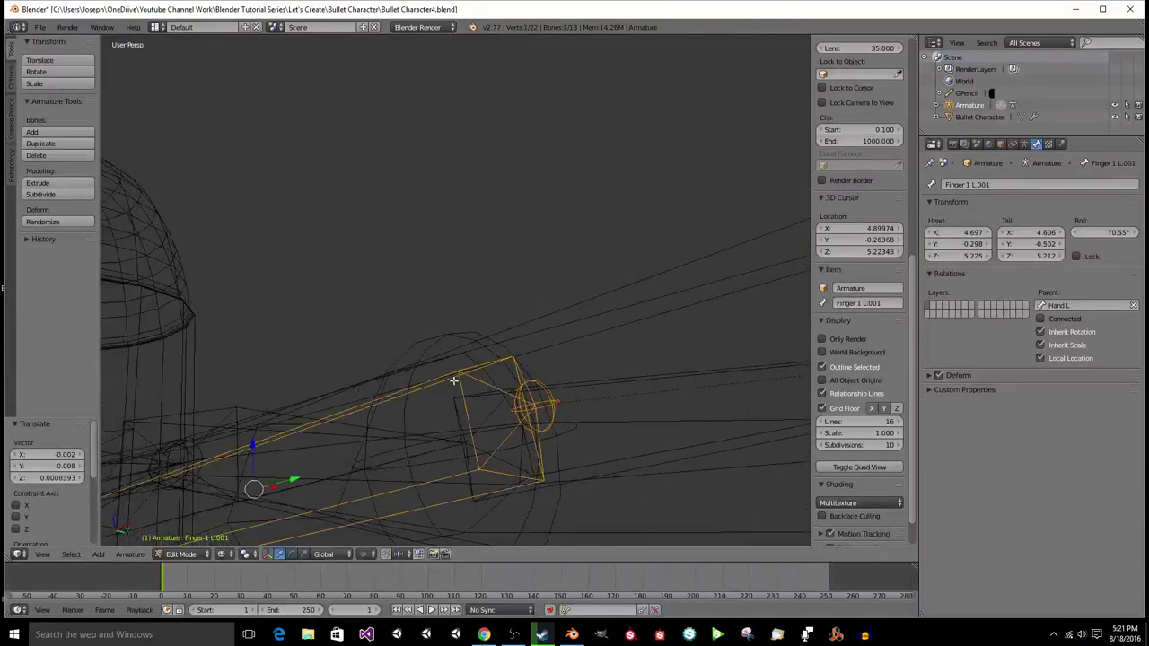
click(844, 302)
text(Thumb L)
key(Return)
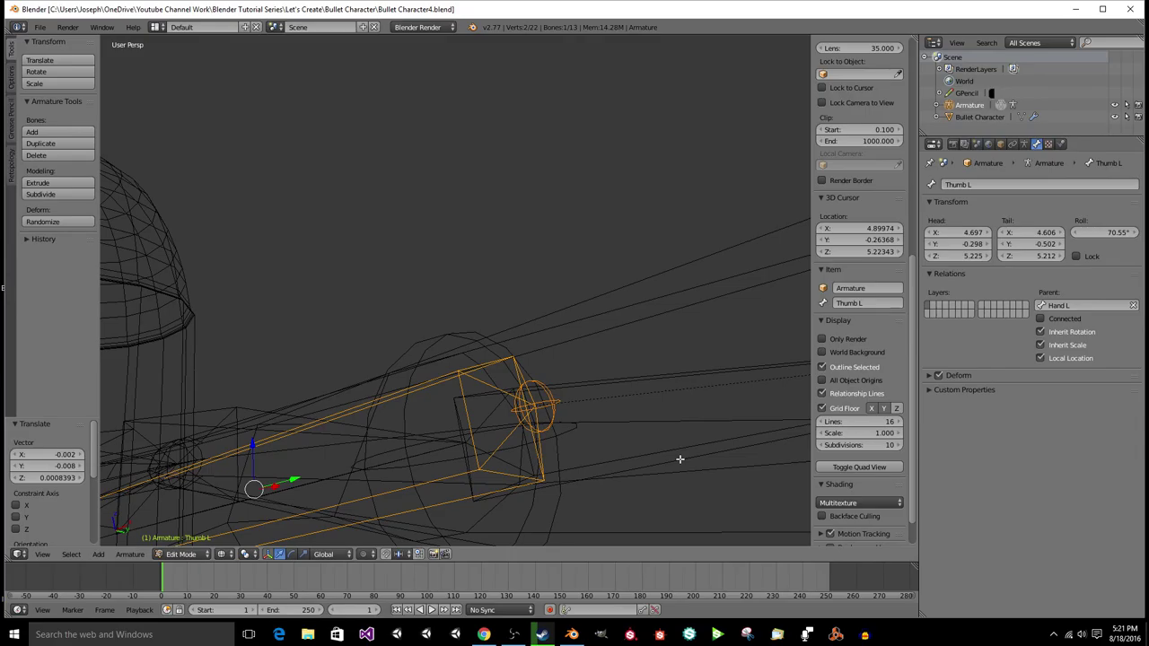
Step: Try to parent the Finger 1 L and Thumb L bones to Hand L with the Connected option
key(KP_7)
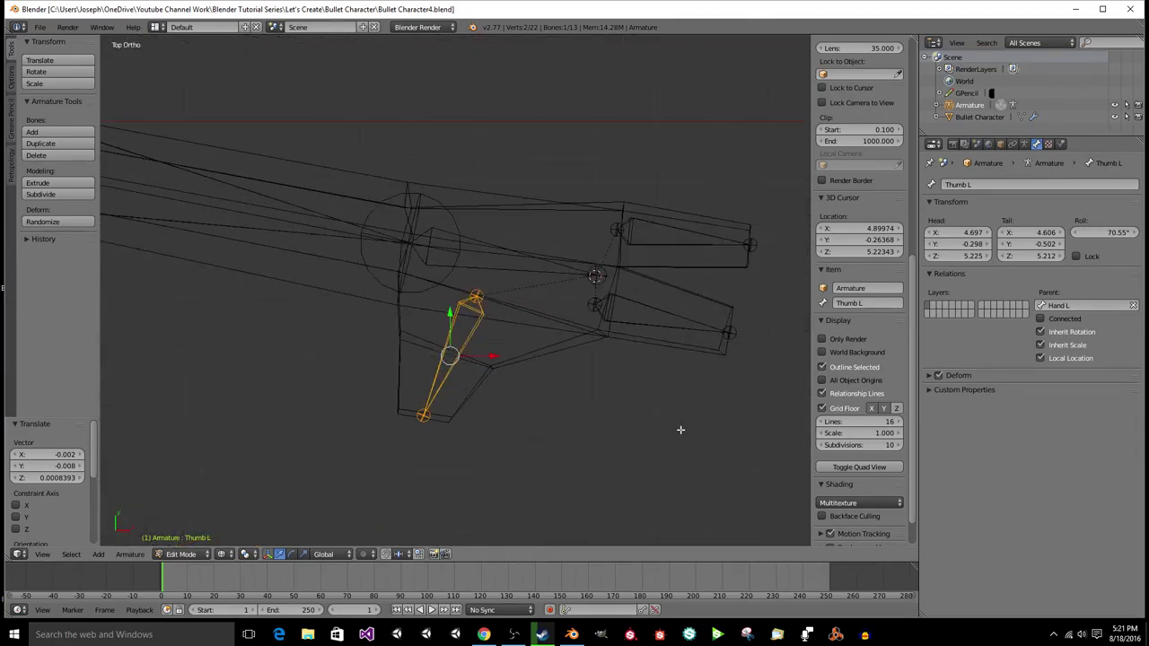
right_click(615, 296)
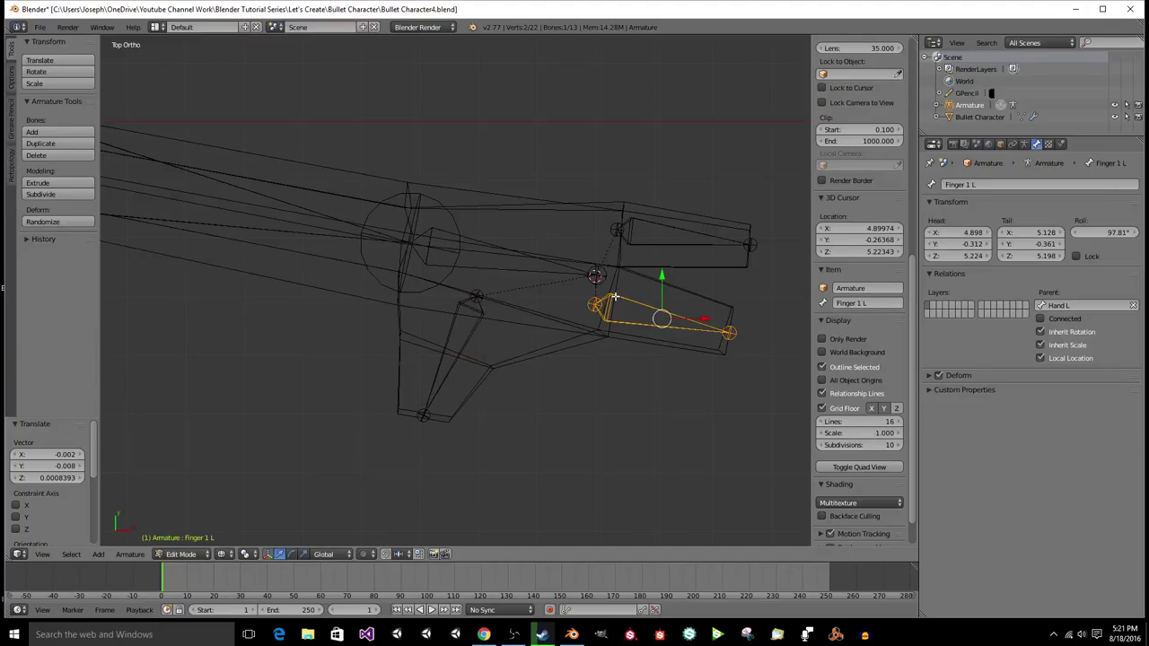
shift+right_click(482, 319)
shift+right_click(518, 257)
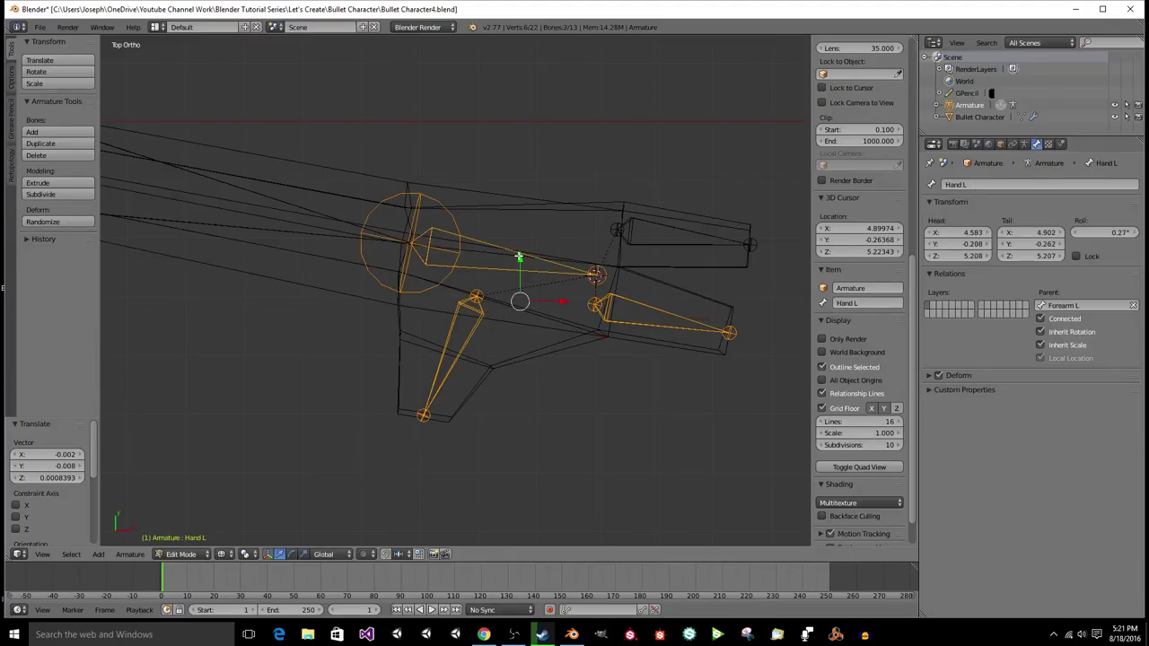
key(ctrl+p)
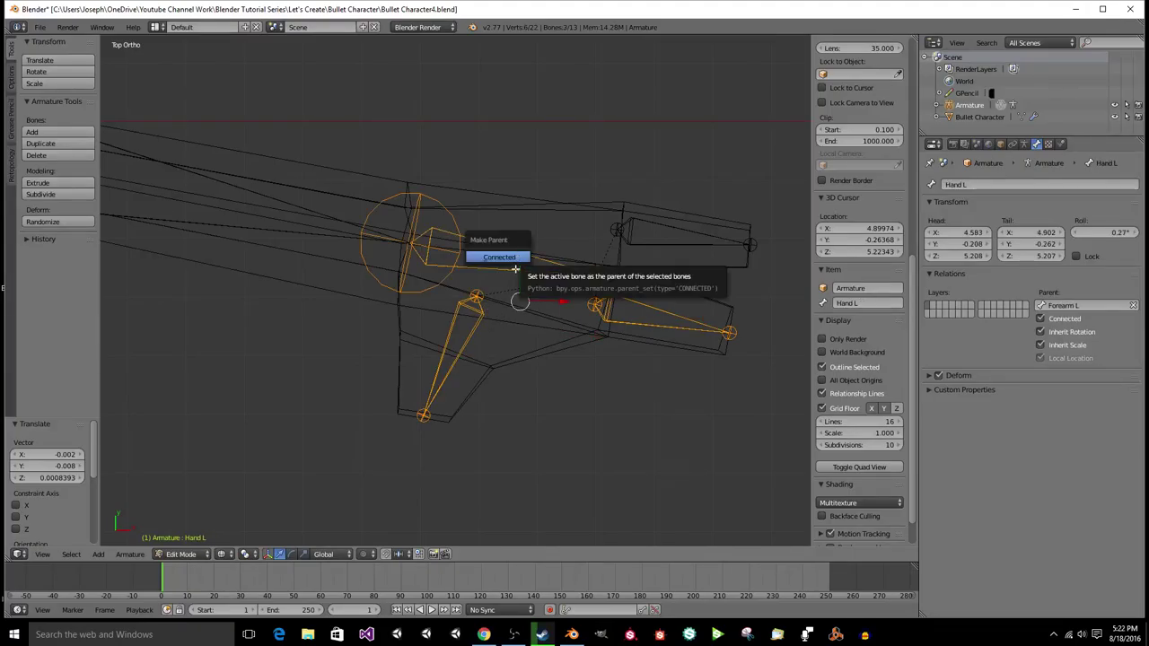
click(519, 259)
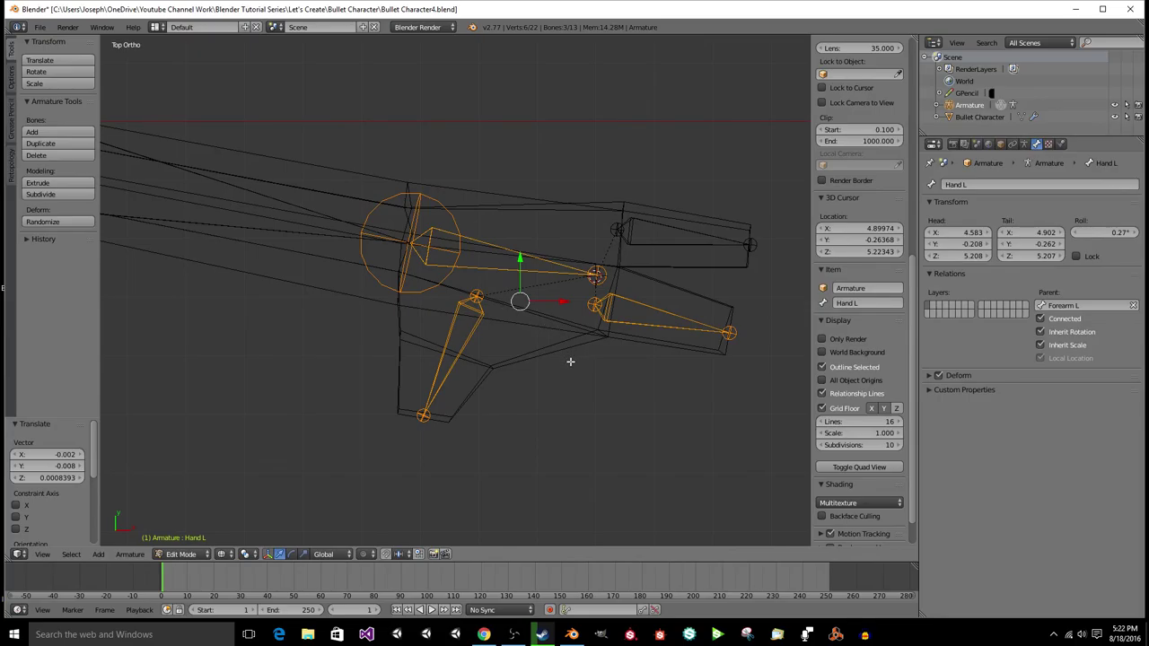
Step: Deselect all bones and save over the existing file
key(a)
key(ctrl+s)
click(570, 356)
scroll(570, 356, down, 1)
ctrl+middle_drag(571, 356, 515, 294)
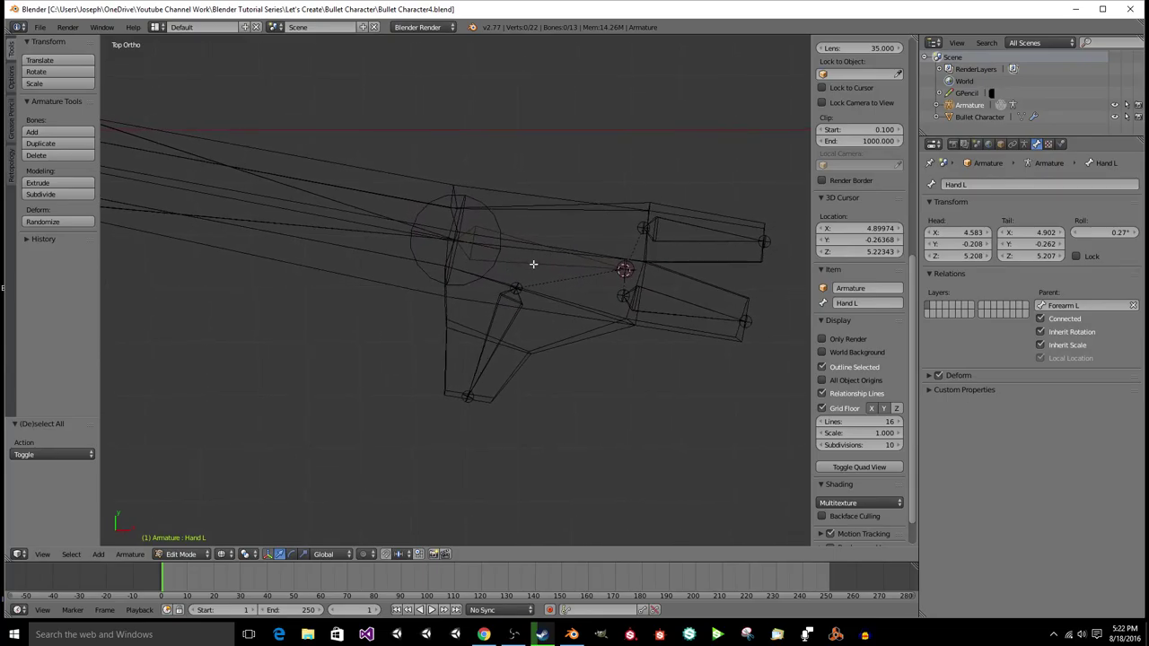
Step: Test the arm hierarchy in Pose Mode by rotating Hand L and Forearm L, cancelling each rotation
right_click(534, 264)
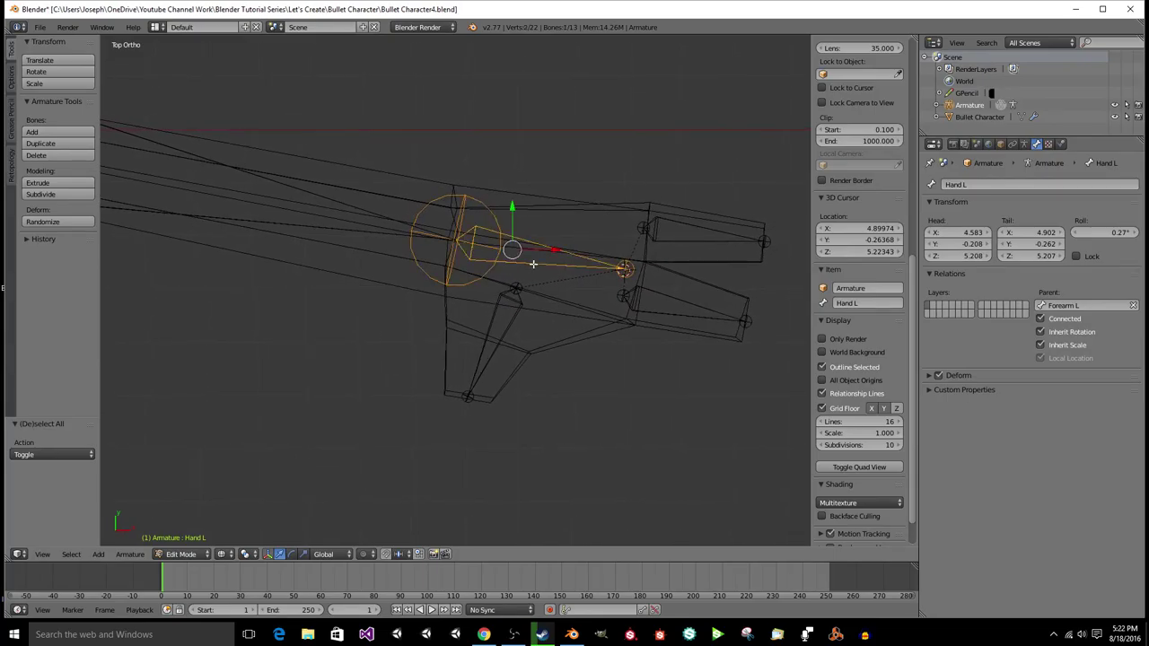
click(180, 554)
click(184, 508)
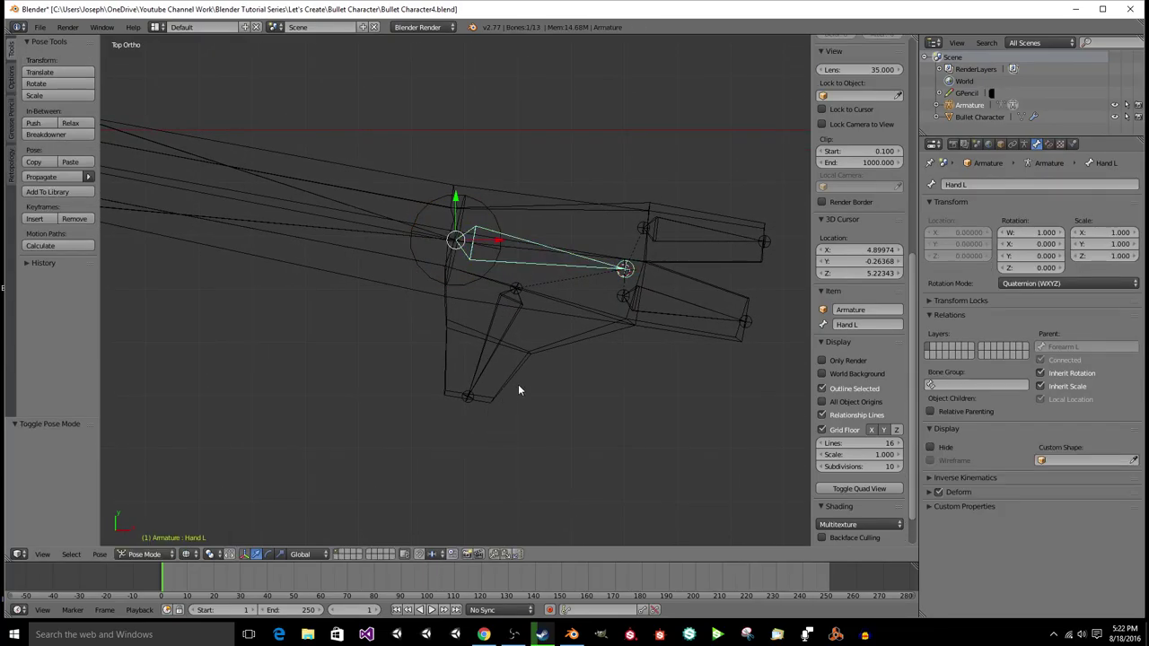
key(r)
right_click(579, 322)
right_click(382, 230)
key(r)
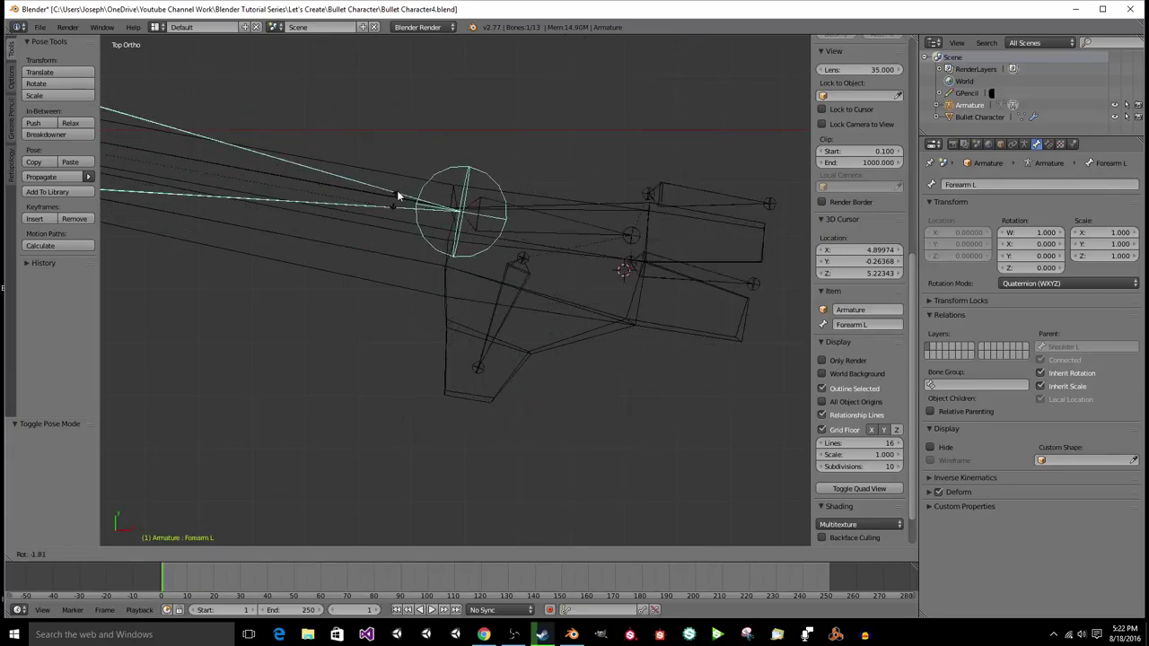
right_click(403, 256)
scroll(401, 284, down, 5)
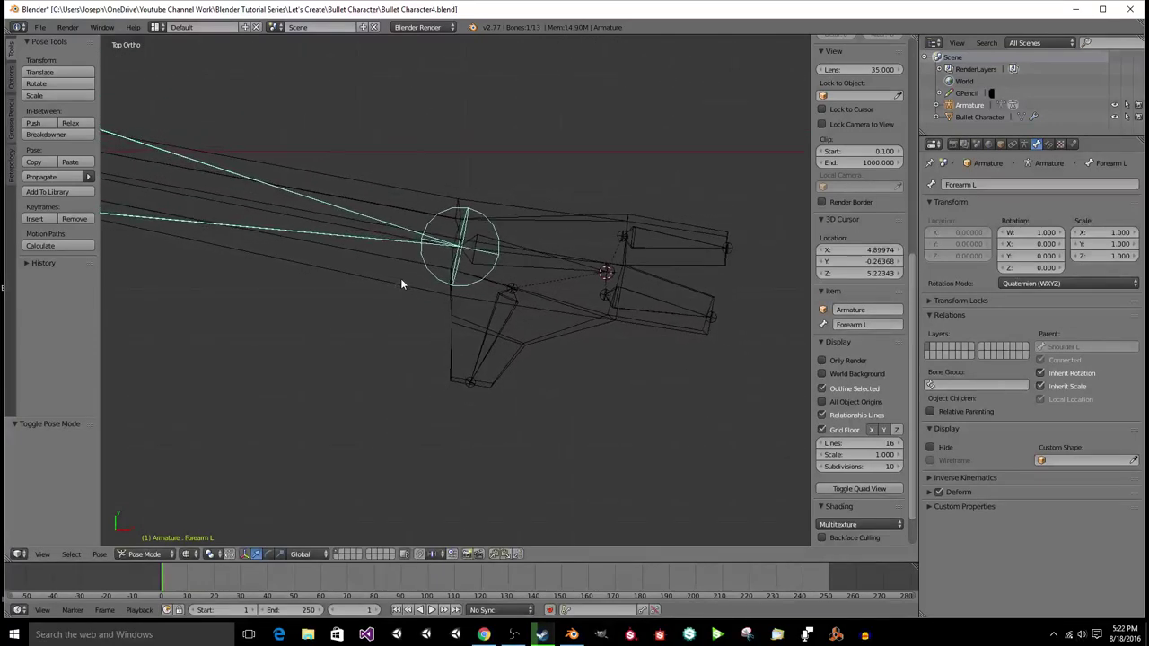
scroll(401, 284, down, 3)
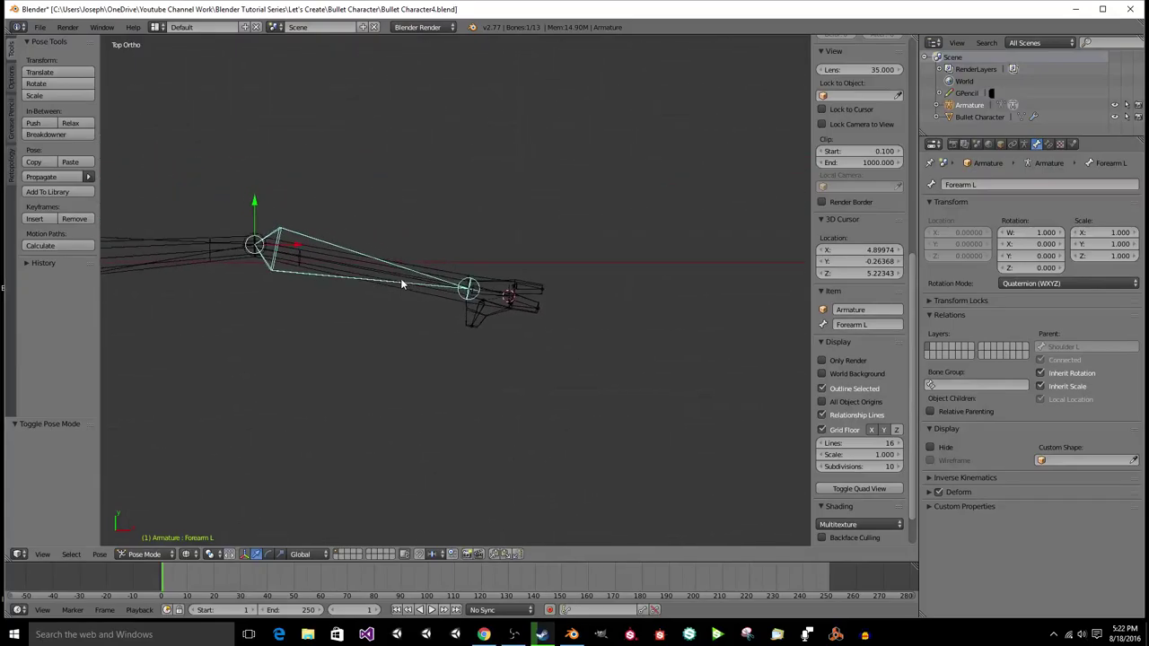
Step: Extrude a new bone from the Forearm L tip at the wrist in Edit Mode, about 1.331 along the Y axis
key(Tab)
right_click(472, 284)
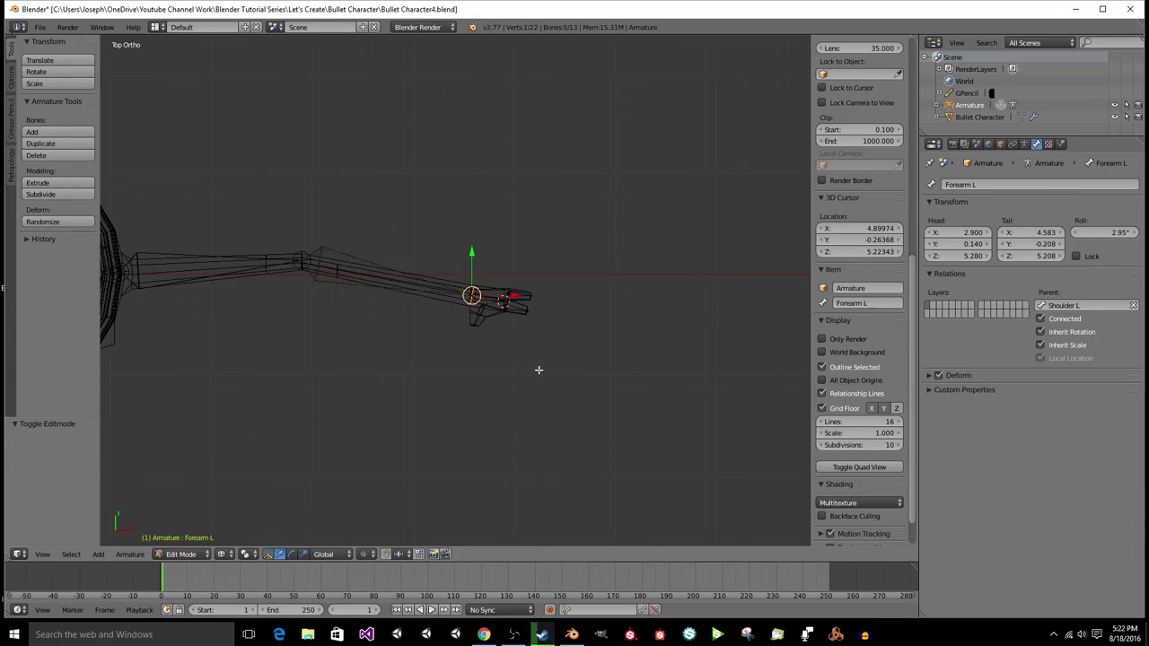
key(e)
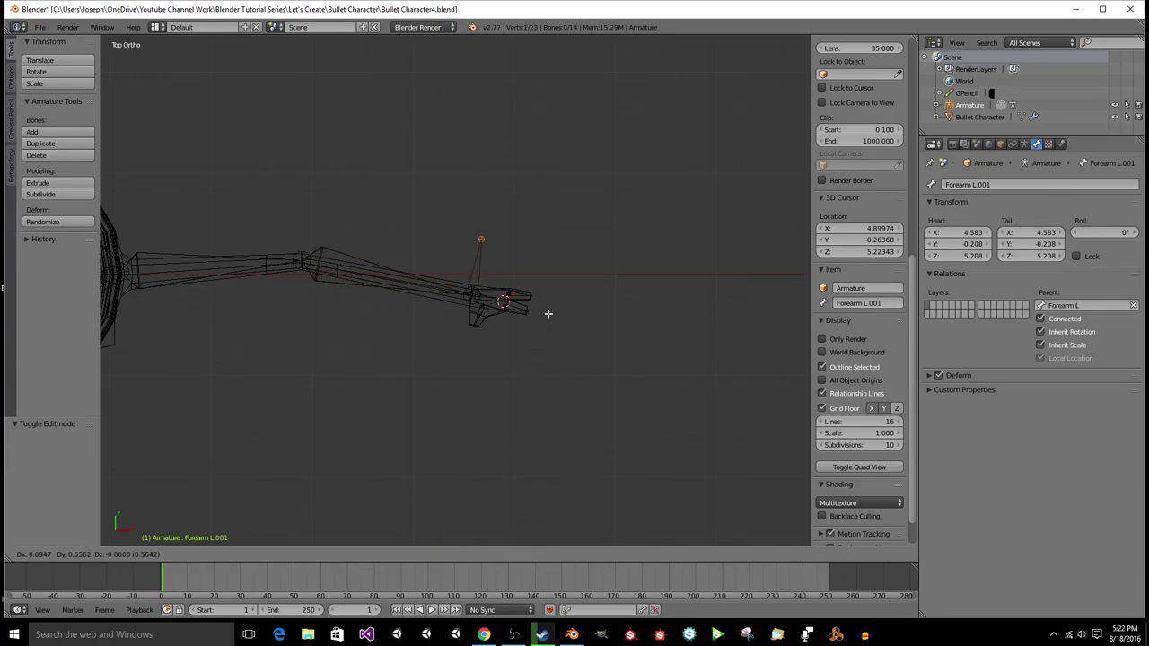
key(y)
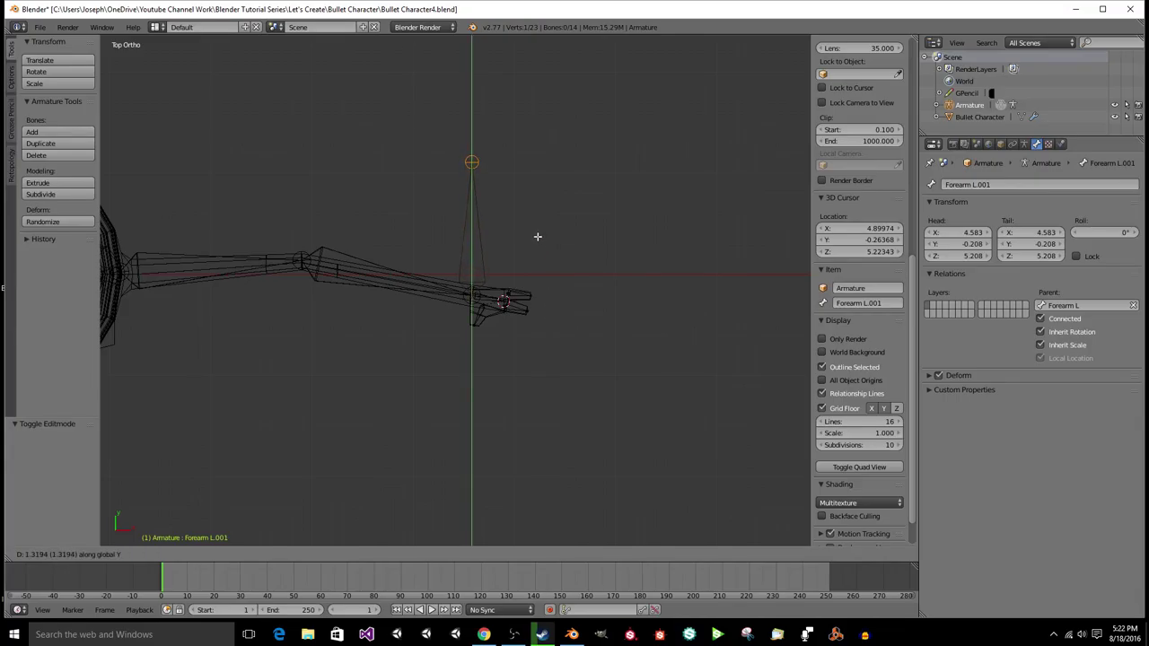
click(537, 237)
scroll(563, 266, down, 1)
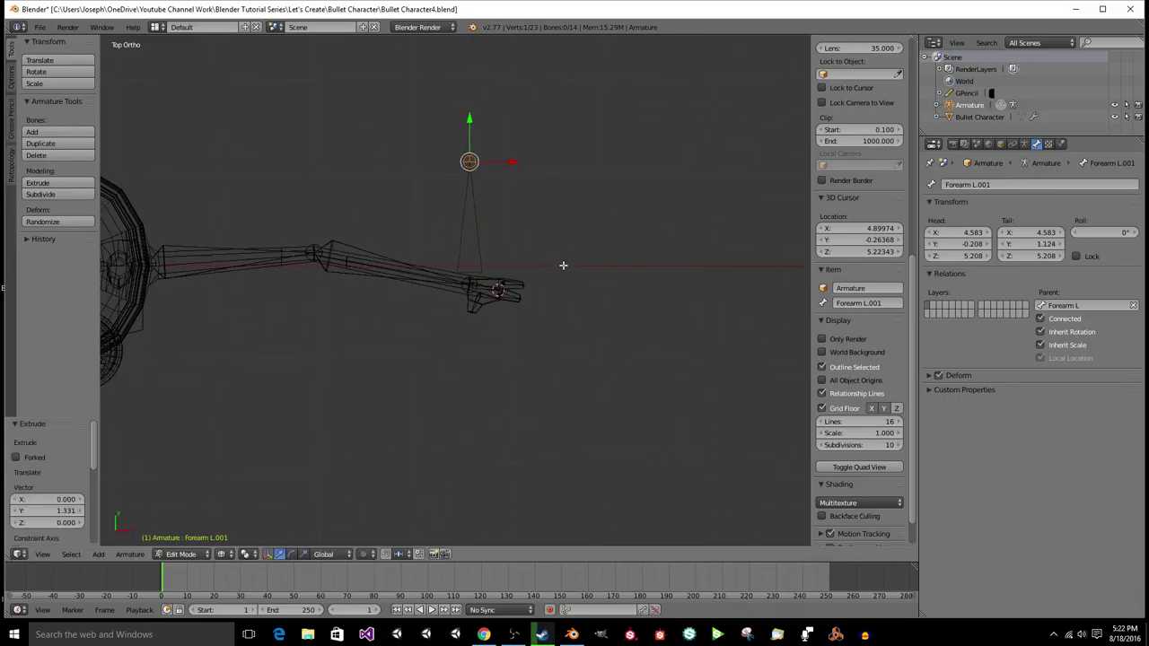
Step: Rename the bone extruded from the wrist IK Arm L and save the file
key(KP_5)
middle_drag(564, 265, 581, 319)
right_click(581, 321)
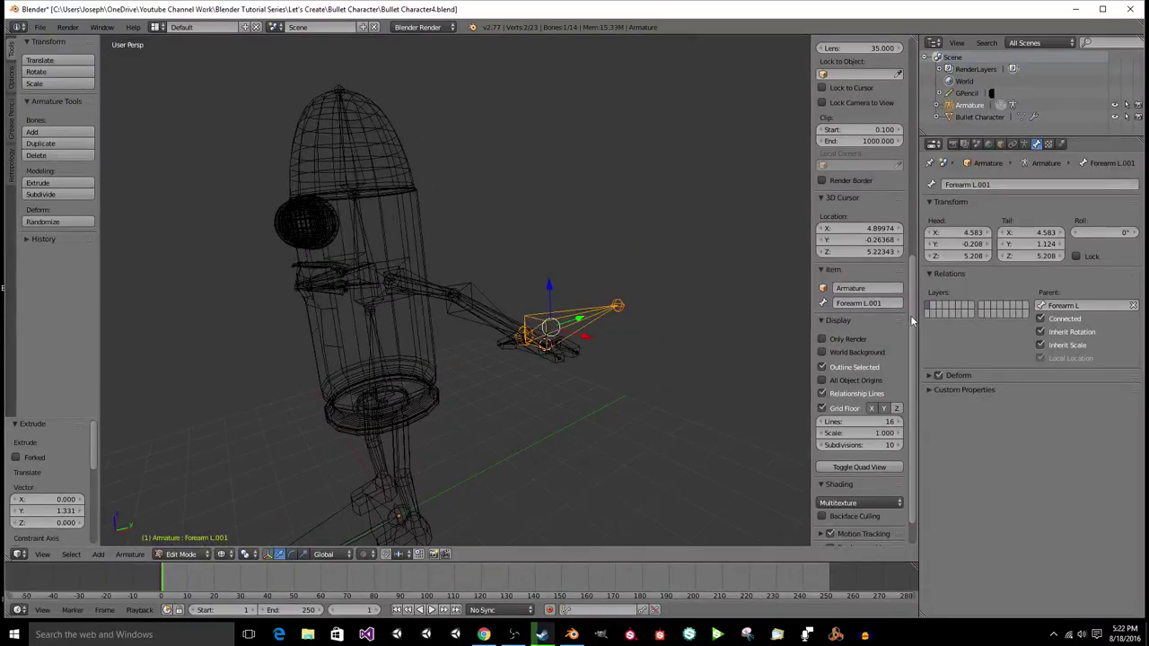
click(880, 302)
key(BackSpace)
key(Return)
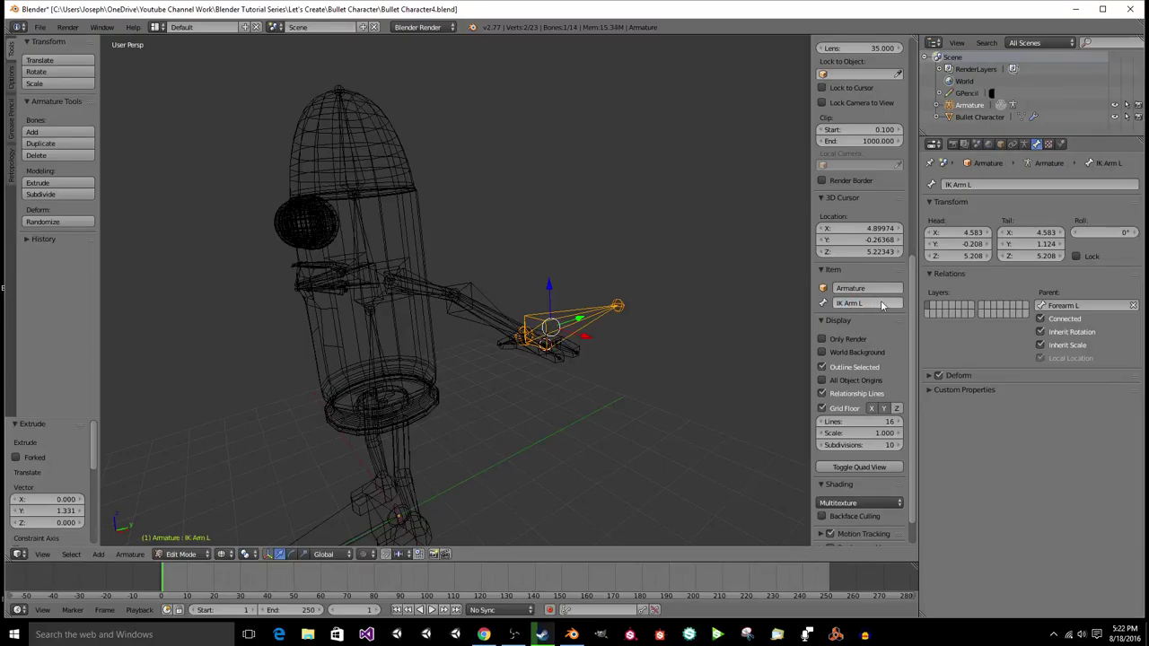
middle_drag(578, 354, 549, 313)
scroll(550, 313, up, 4)
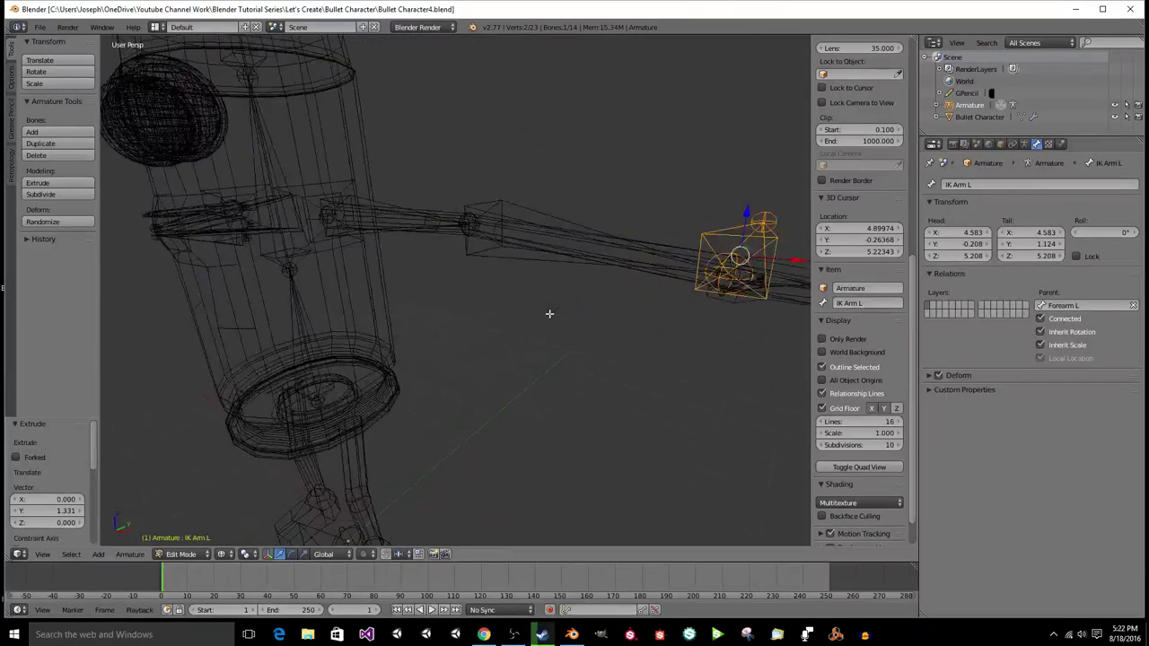
Step: Try to unparent the IK Arm L bone with the object-level Clear Parent command
scroll(549, 313, down, 4)
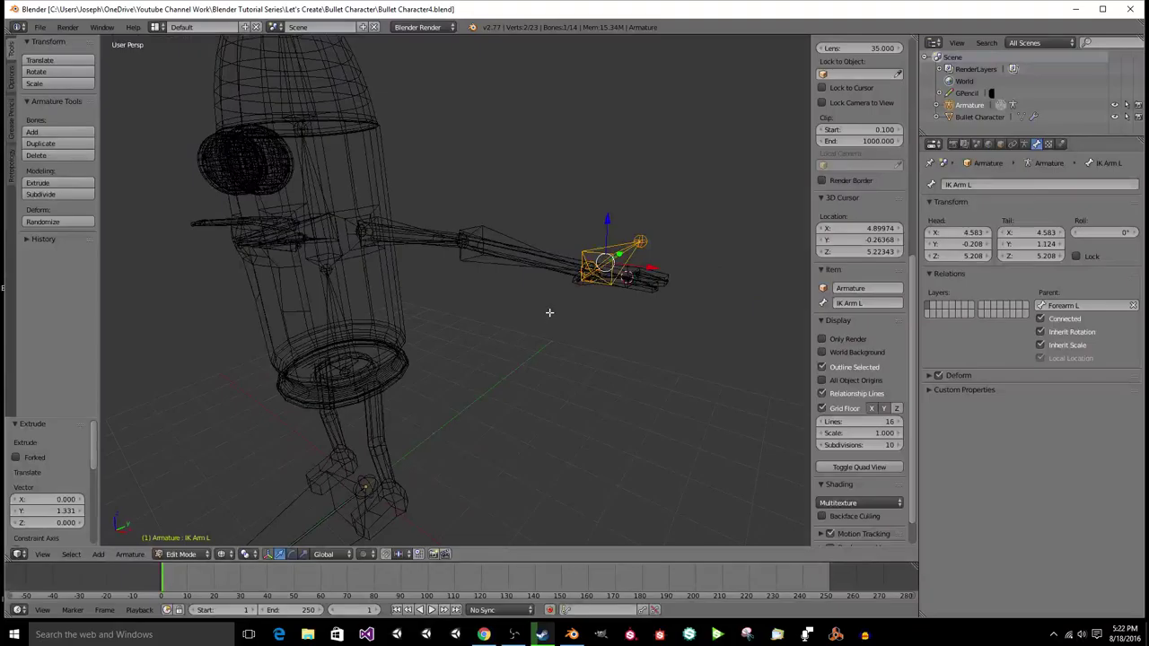
key(space)
text(parent)
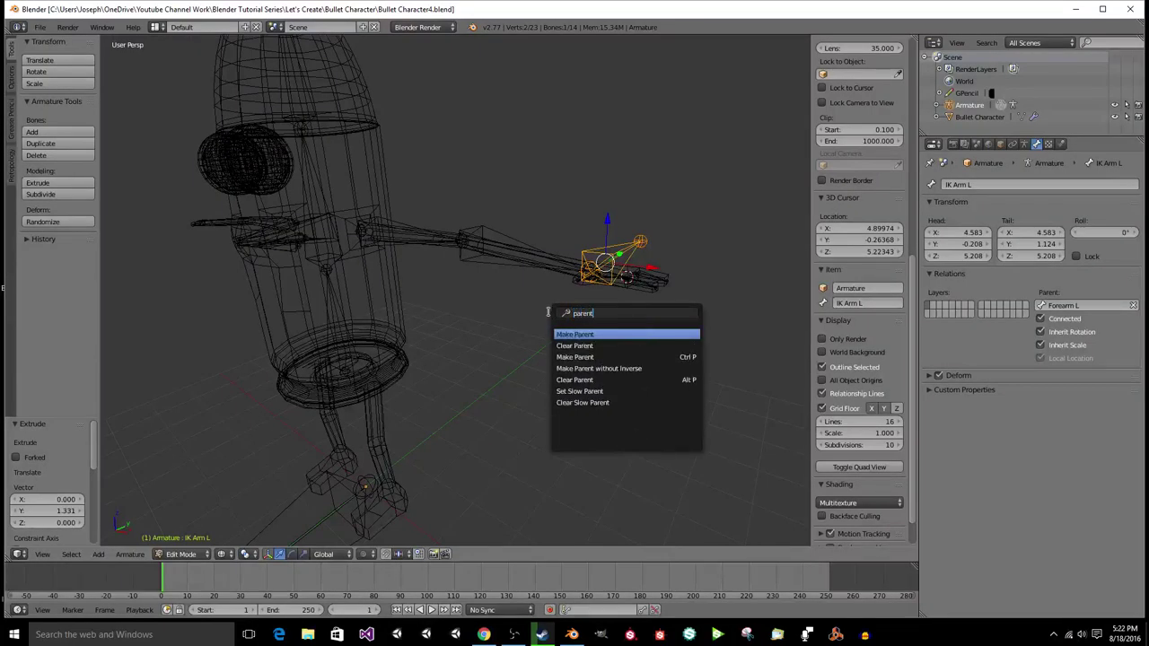
click(563, 346)
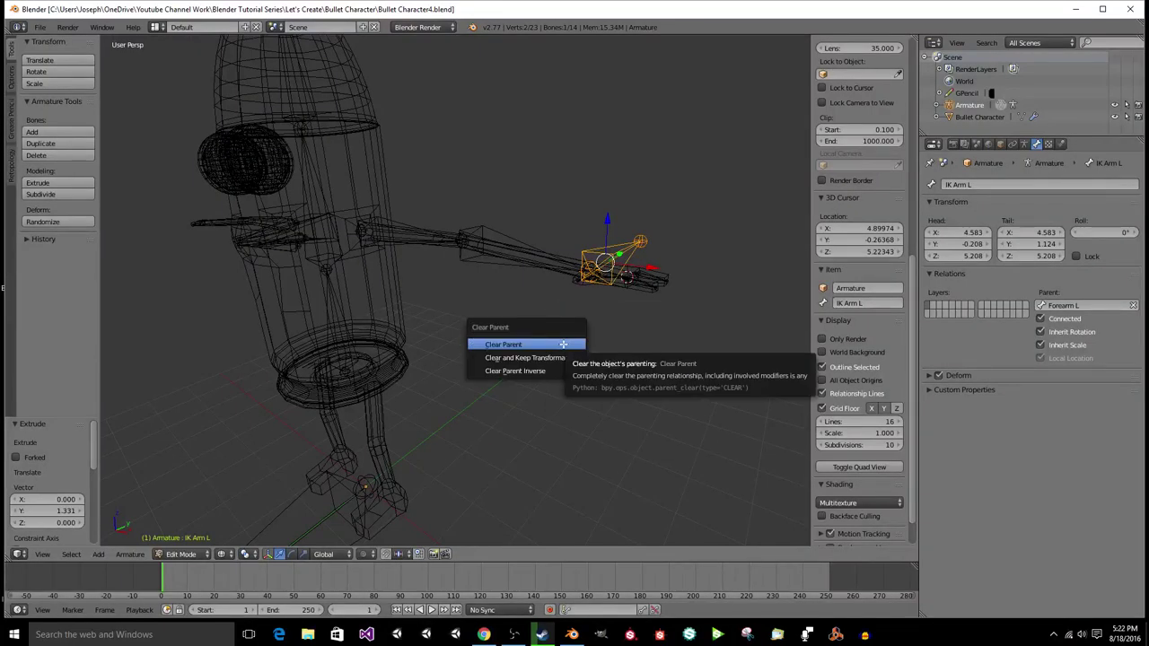
click(552, 345)
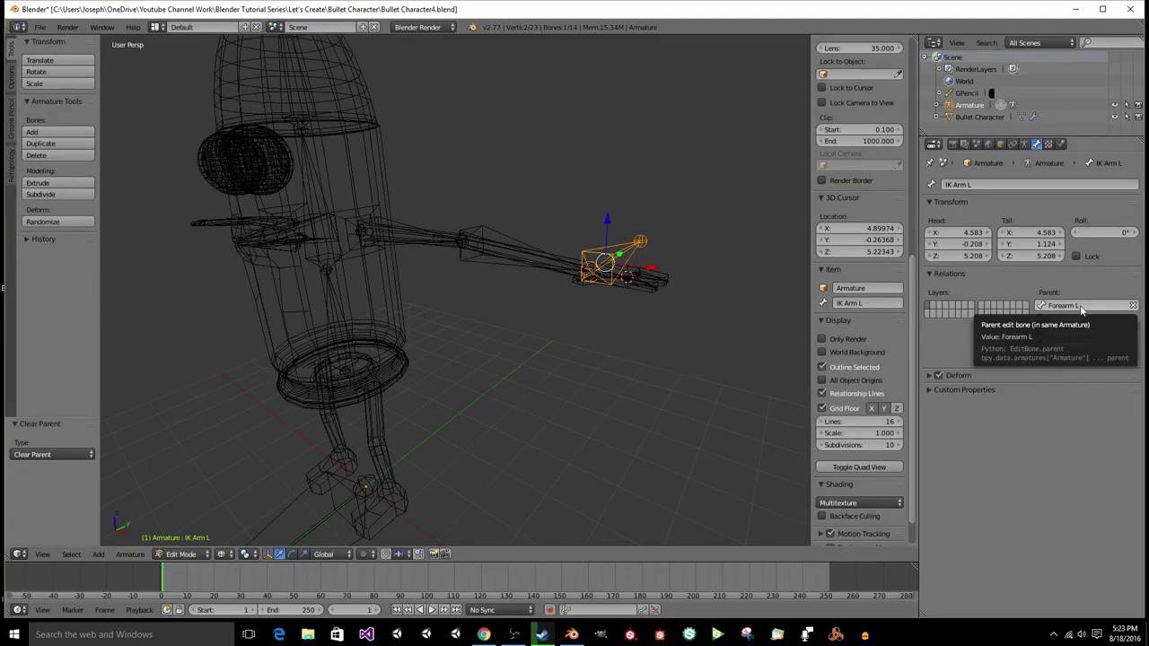
scroll(763, 319, up, 4)
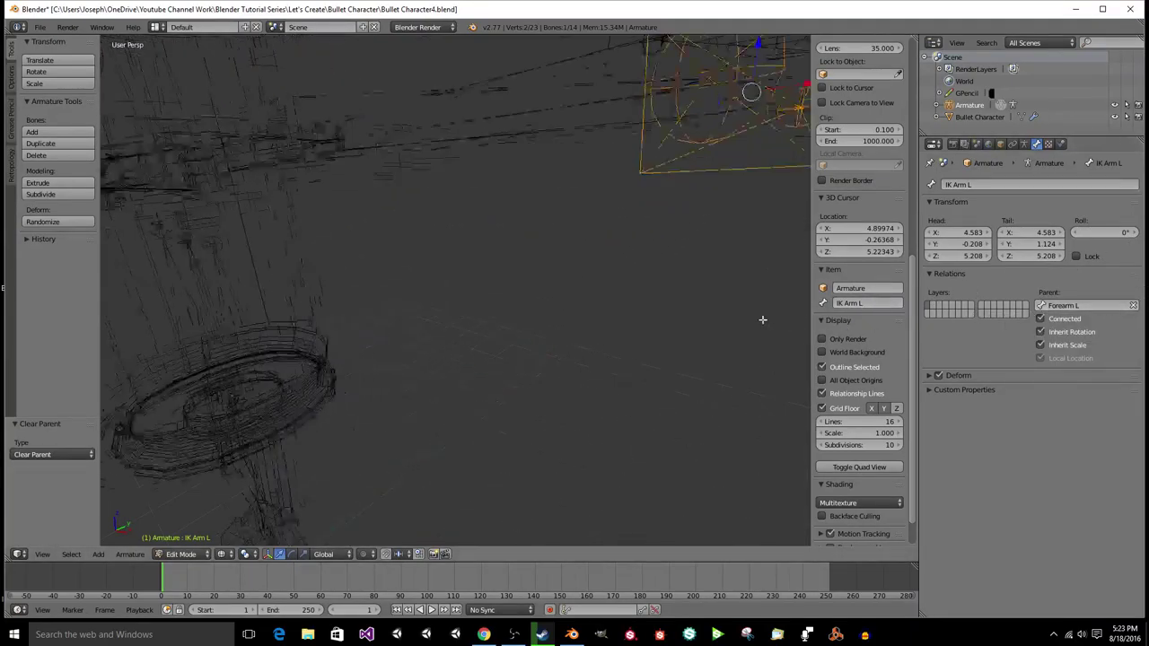
scroll(762, 319, down, 5)
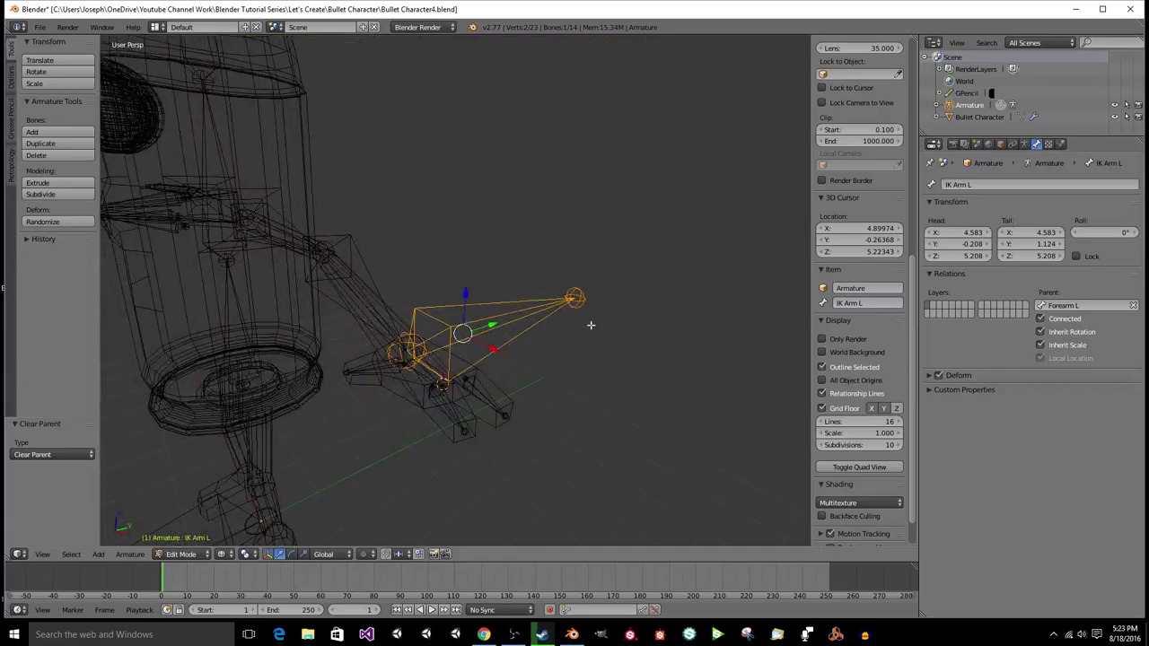
Step: Test in Pose Mode whether IK Arm L still follows Forearm L by rotating the forearm, then cancel the rotation
key(ctrl+Tab)
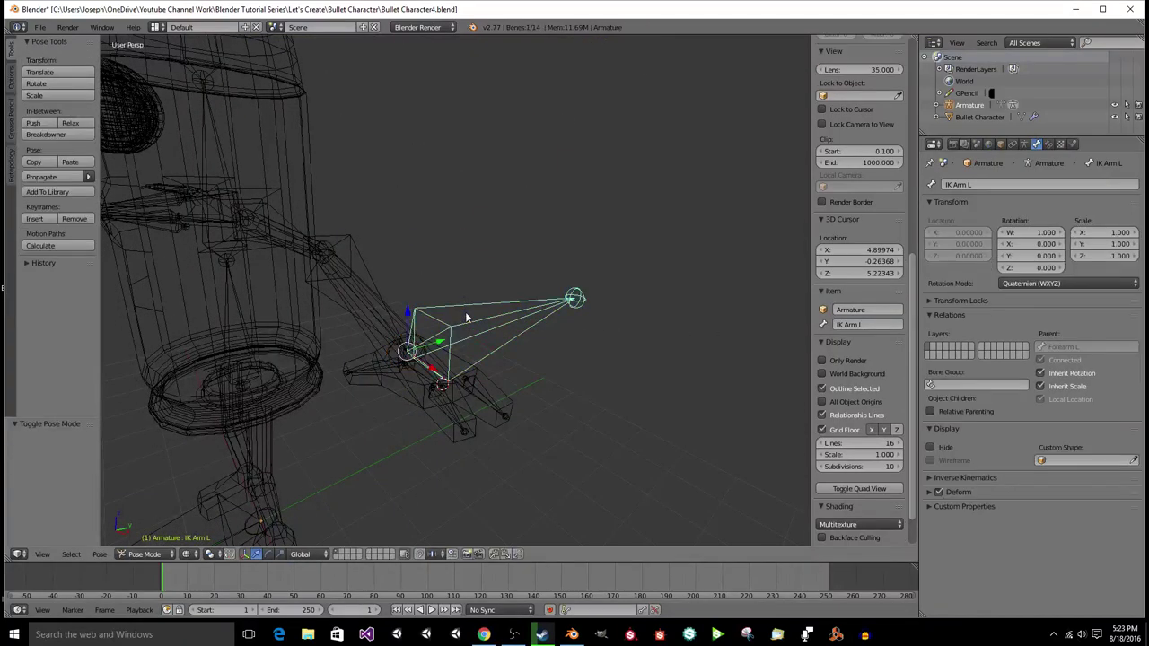
right_click(374, 286)
key(r)
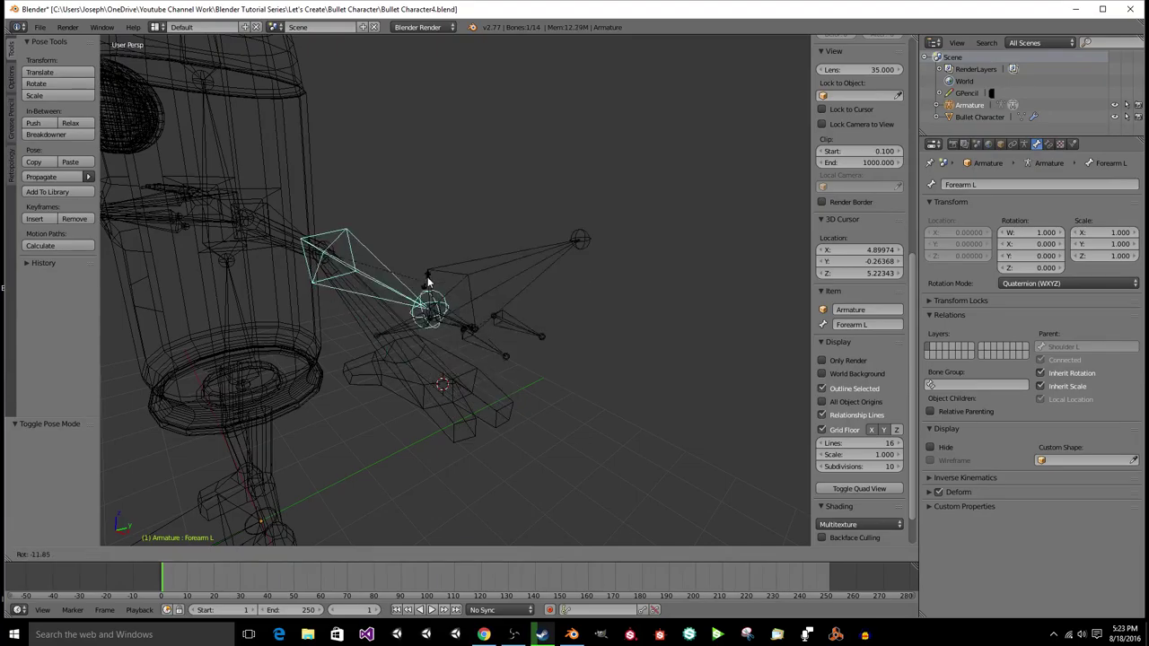
key(Escape)
Step: Remove Forearm L as the parent of the IK Arm L bone in Edit Mode
right_click(487, 312)
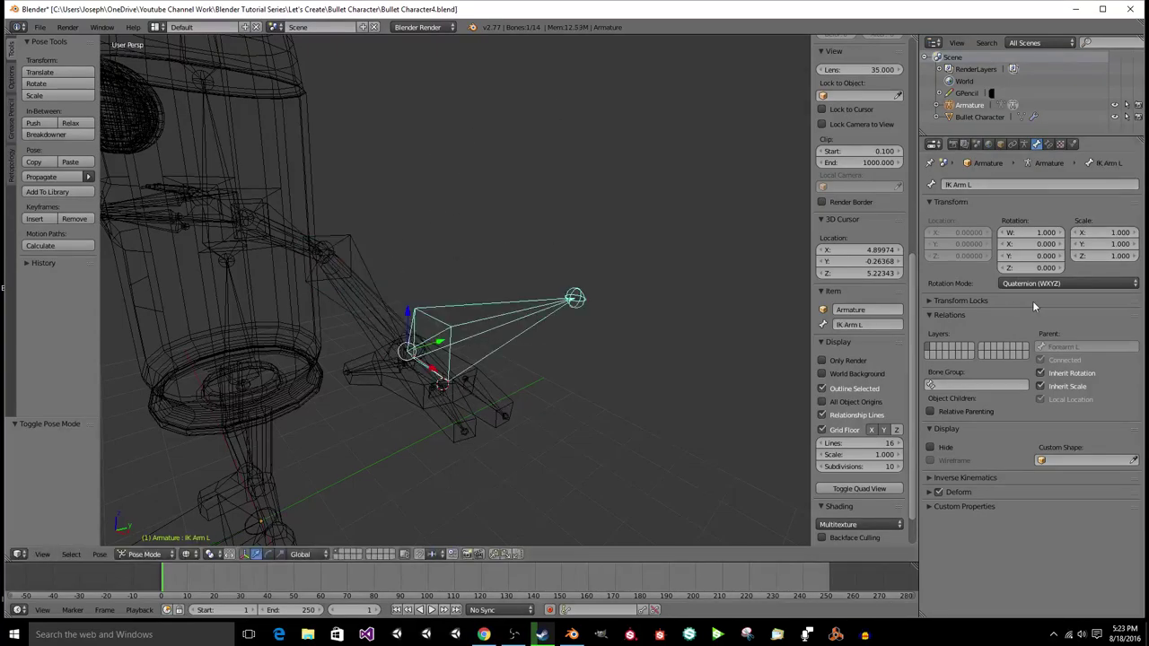
key(Tab)
click(1133, 305)
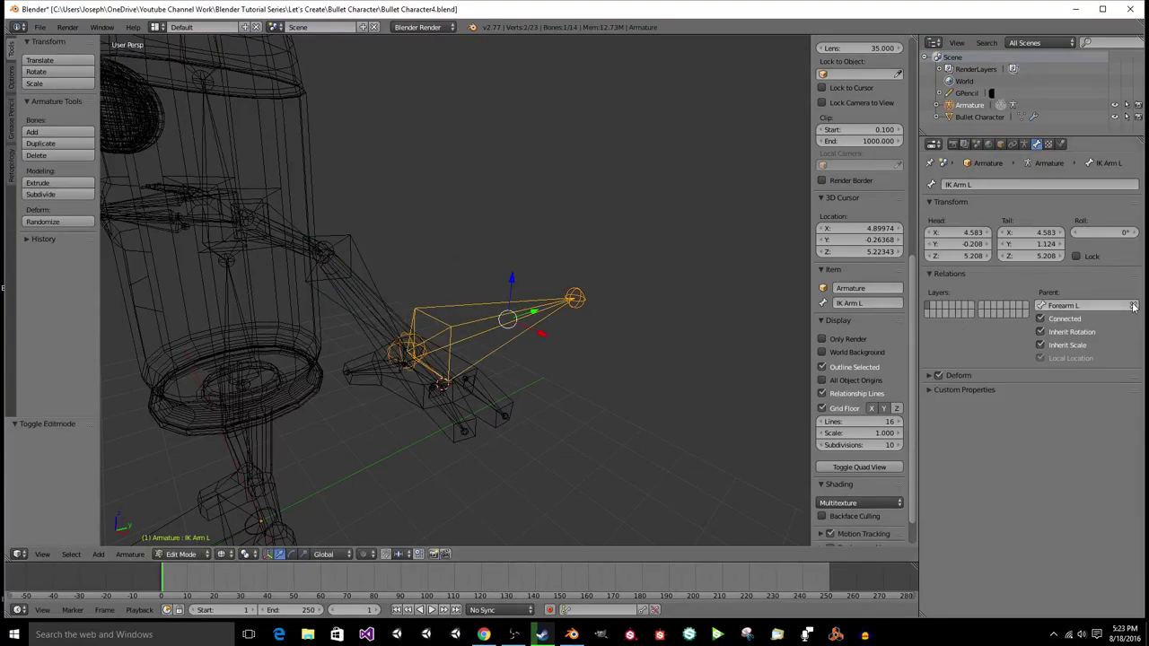
Step: Check the parent bones of Forearm L, Hand L, the left fingers and Thumb L
right_click(571, 299)
right_click(375, 305)
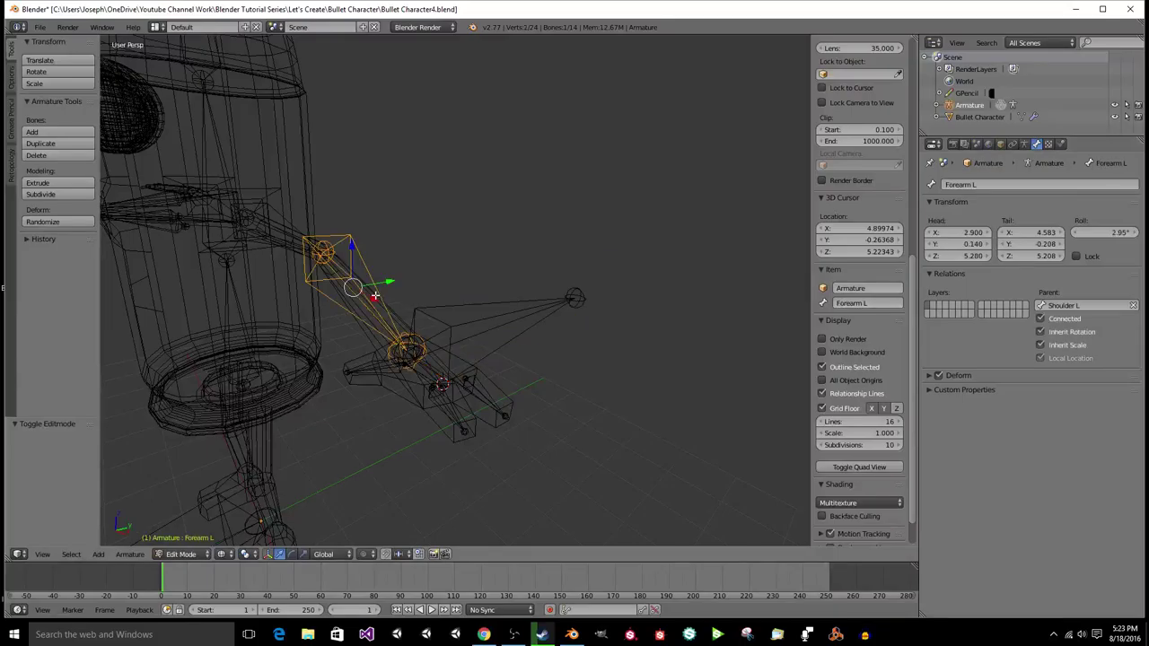
middle_drag(376, 294, 398, 403)
right_click(384, 409)
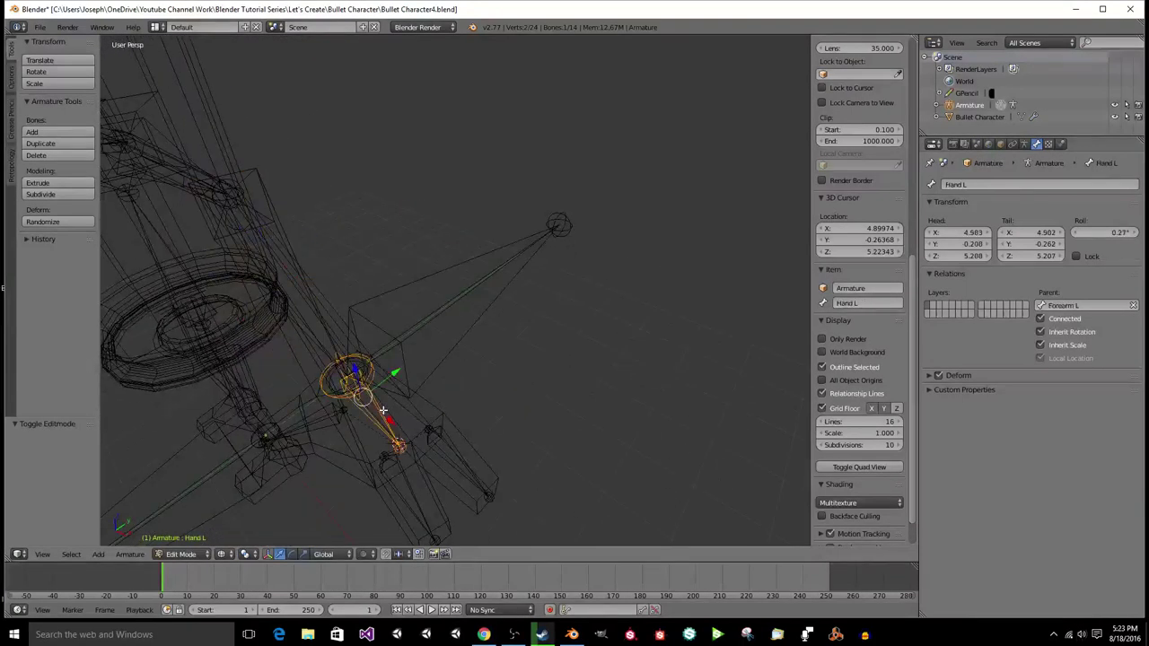
right_click(450, 449)
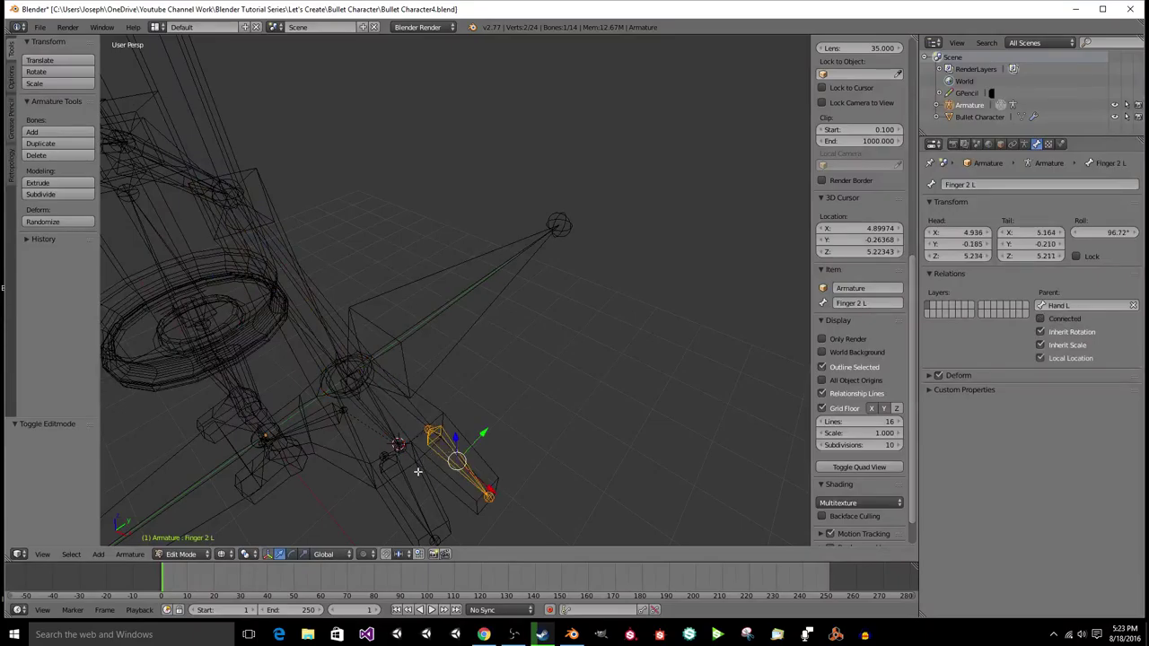
right_click(397, 454)
right_click(326, 414)
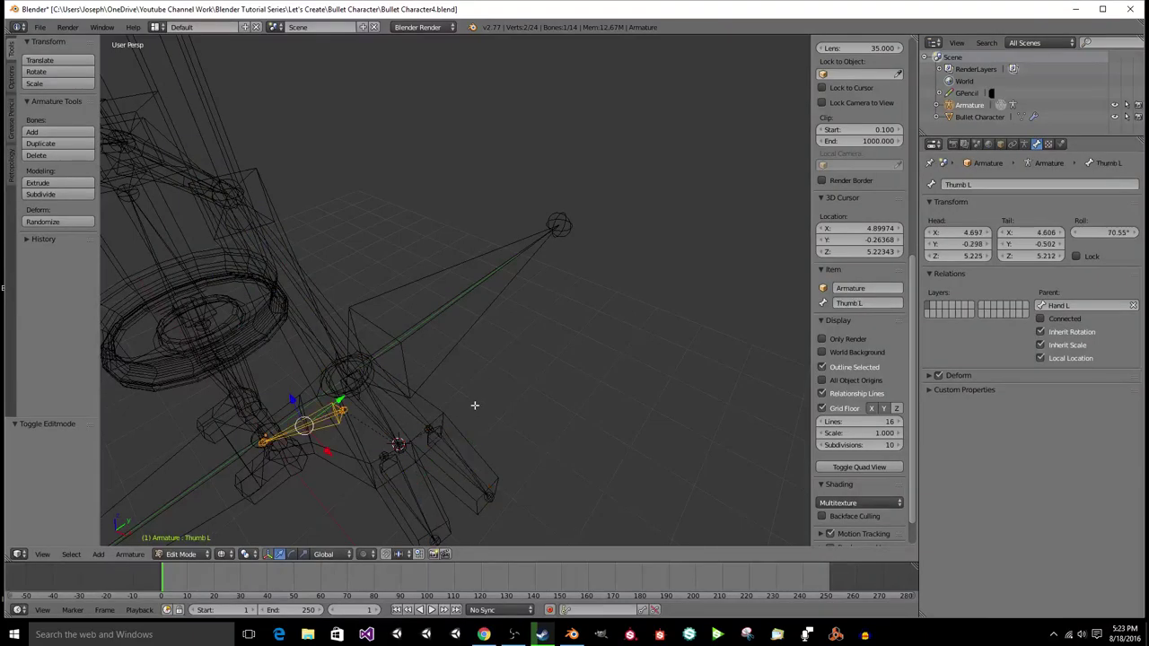
Step: Save the rig over the existing file
scroll(475, 409, down, 6)
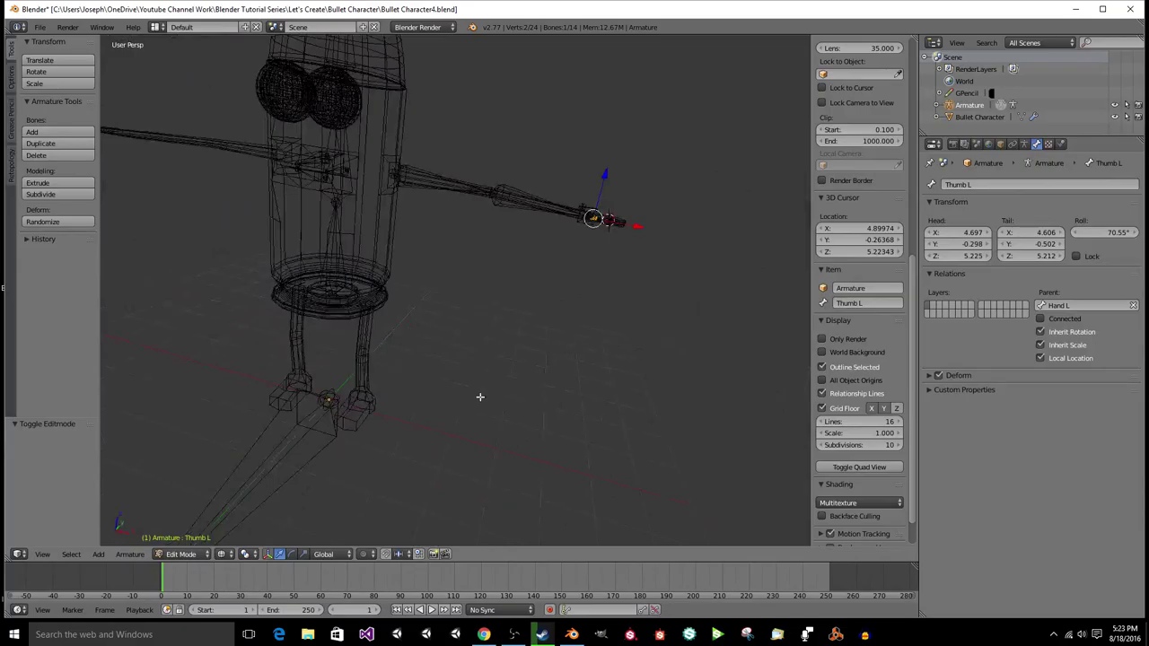
key(ctrl+s)
click(480, 397)
Step: Parent the Stomach bone to the Root Bone with Keep Offset and save over the existing file
middle_drag(480, 397, 460, 364)
right_click(414, 310)
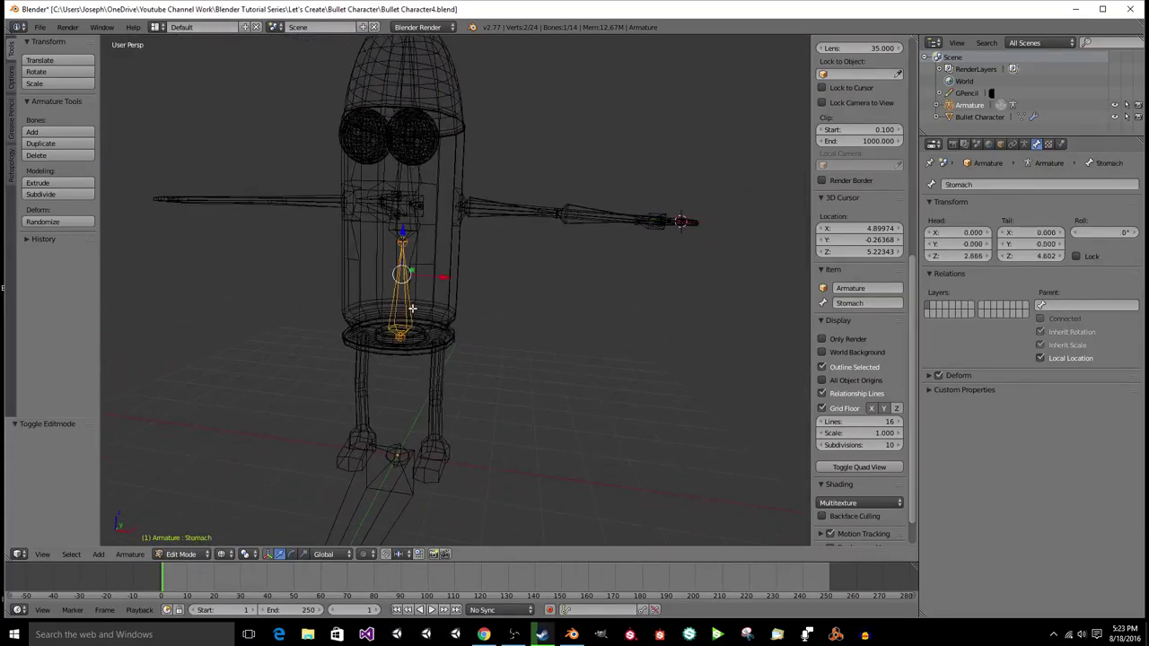
right_click(396, 452)
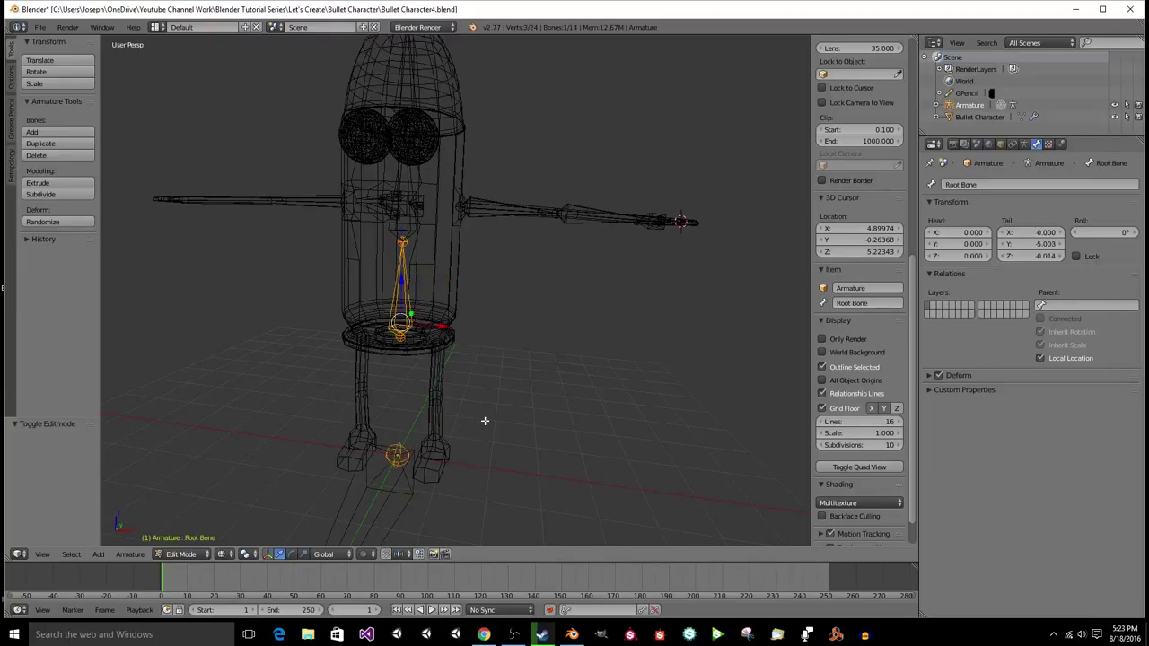
key(ctrl+p)
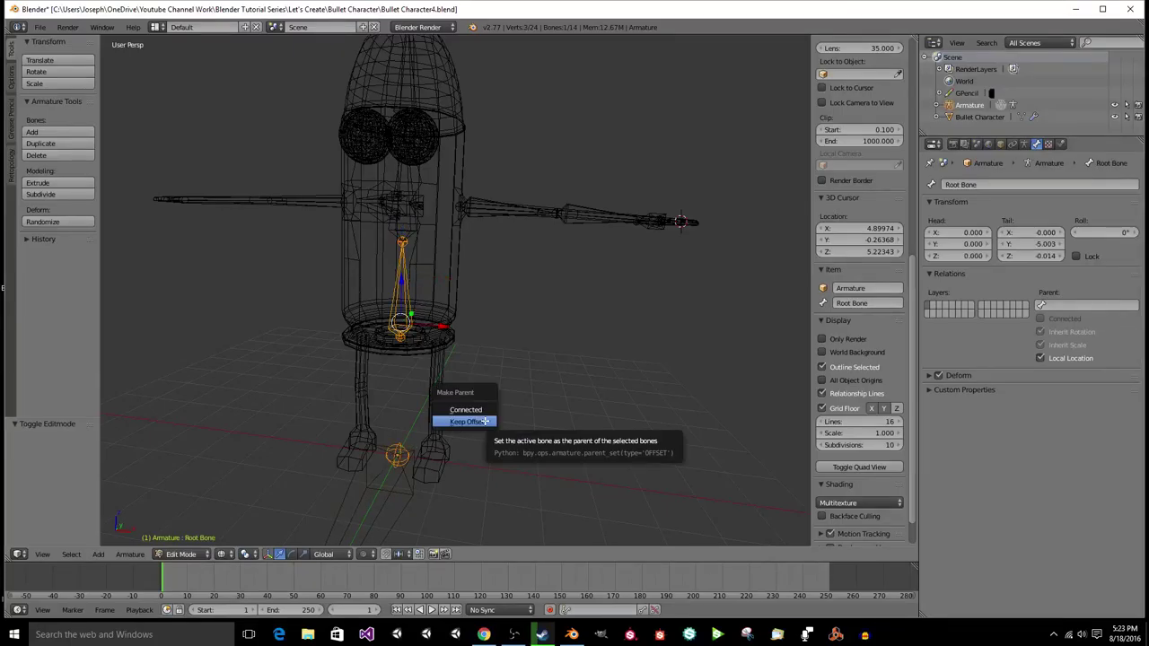
click(466, 421)
key(ctrl+s)
click(502, 405)
Step: Reset the 3D cursor to the world origin, add a new bone there in front view and deselect everything
middle_drag(502, 405, 503, 405)
scroll(502, 405, up, 4)
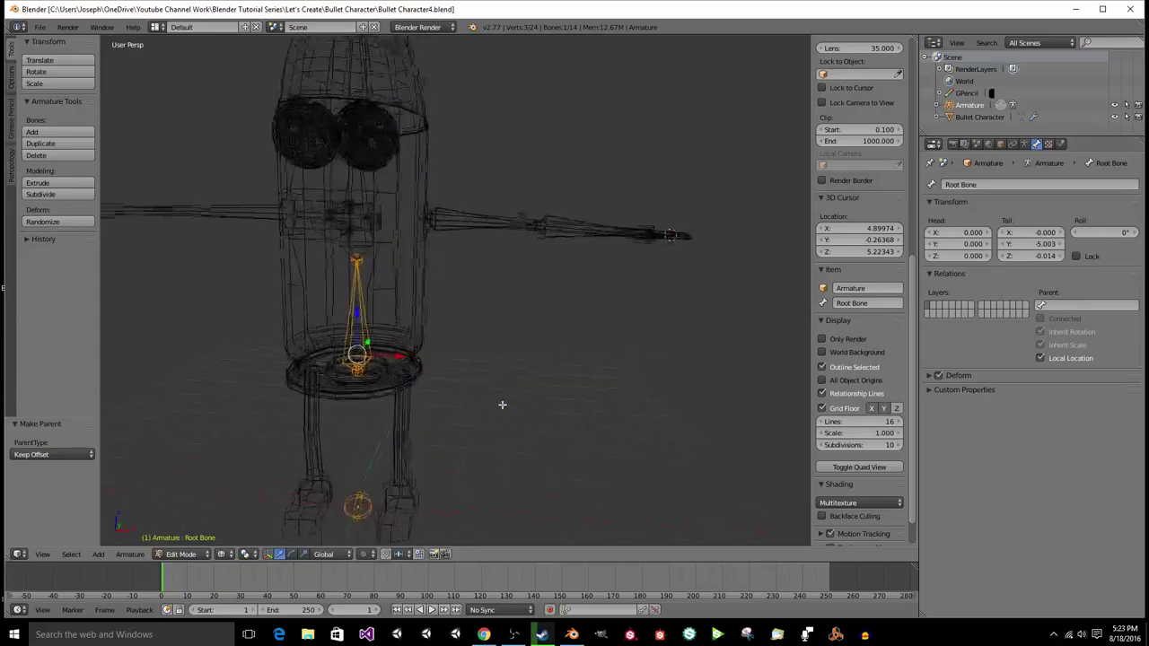
scroll(501, 405, up, 5)
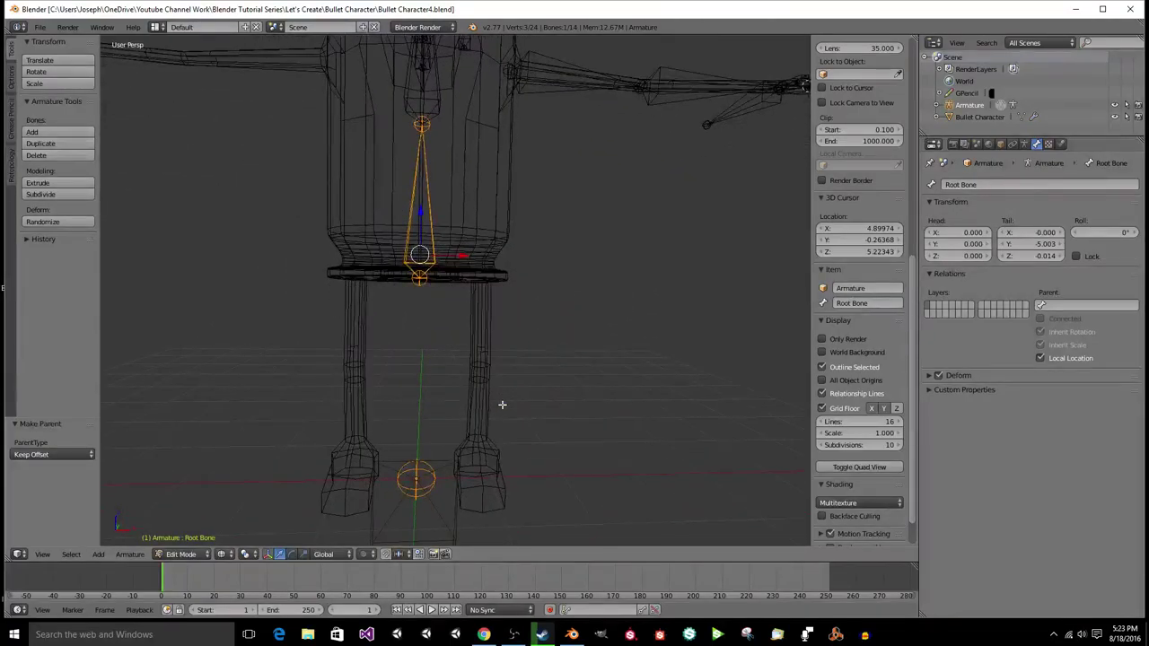
key(shift+c)
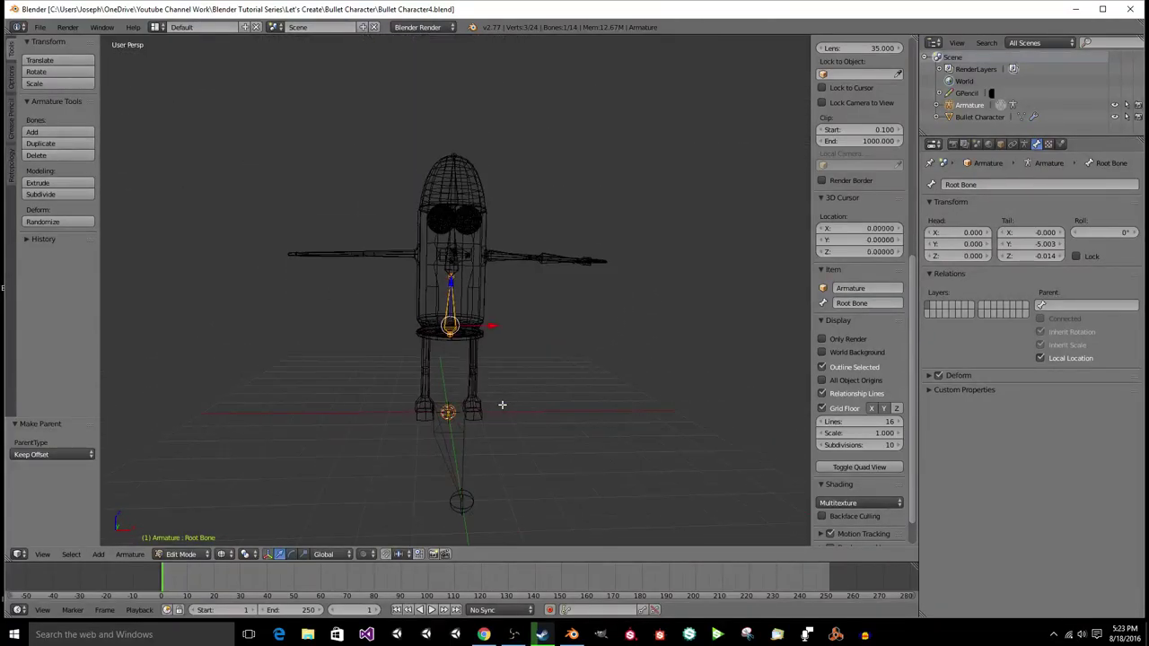
key(KP_1)
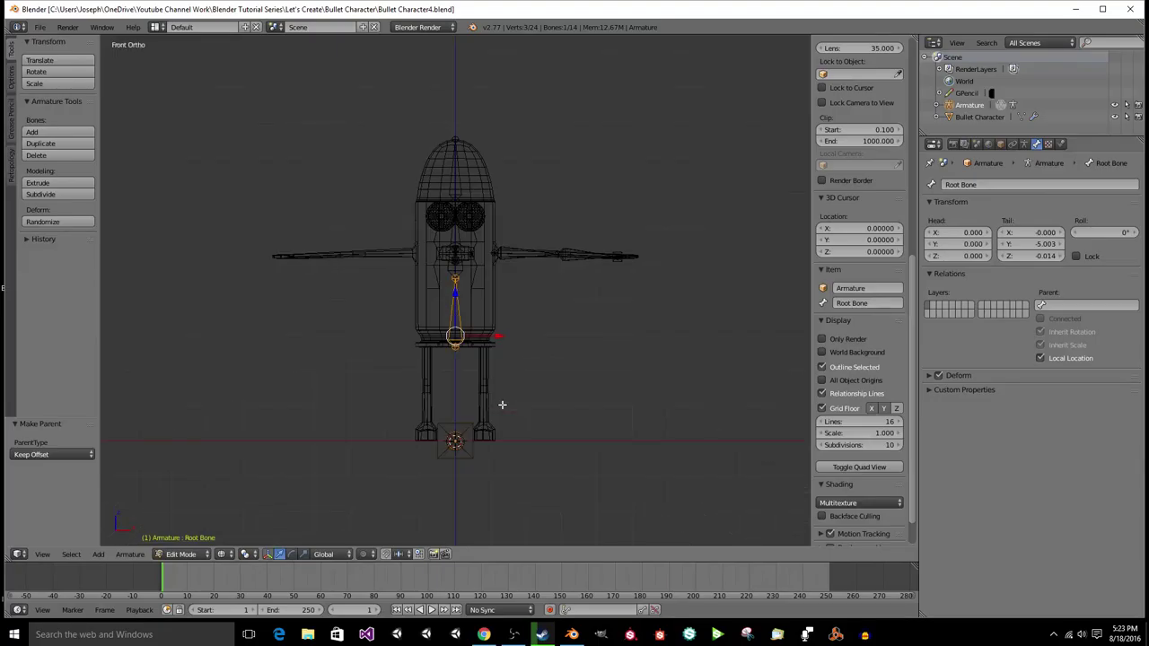
scroll(502, 405, up, 2)
key(shift+a)
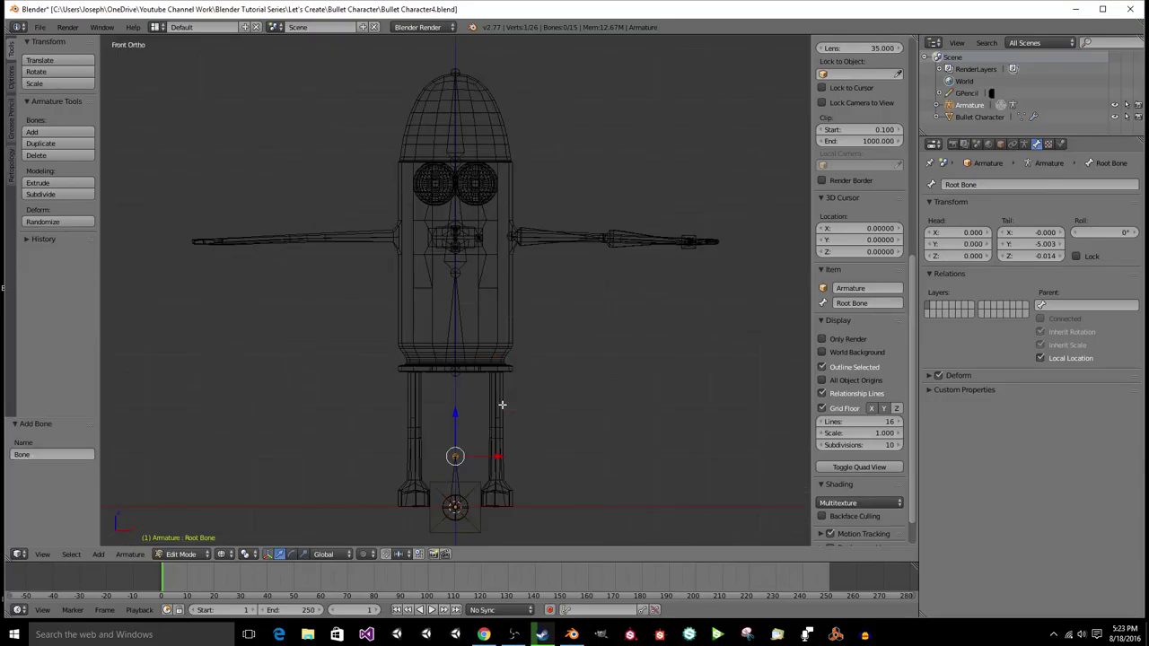
key(a)
key(a)
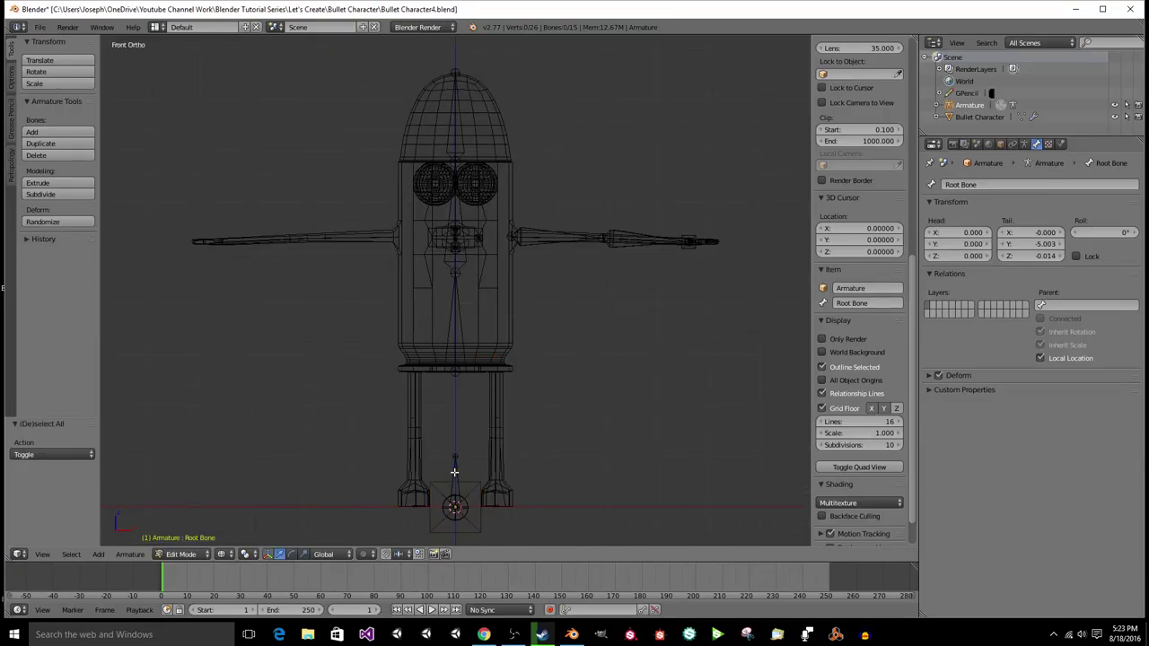
Step: Move the new bone to the top of the left leg, about 0.810 along X and 2.713 along Z
right_click(454, 472)
key(g)
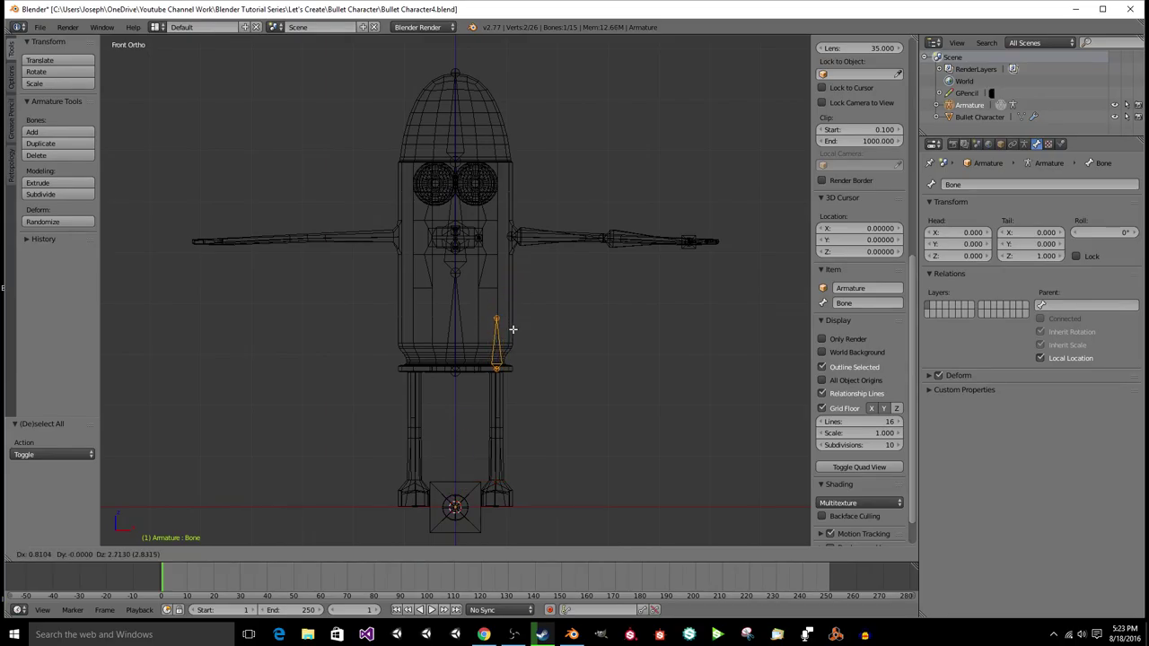
click(514, 328)
Step: Lower the new bone's tip about 2.299 along the Z axis so the bone points down the left leg
key(KP_Decimal)
scroll(476, 356, down, 3)
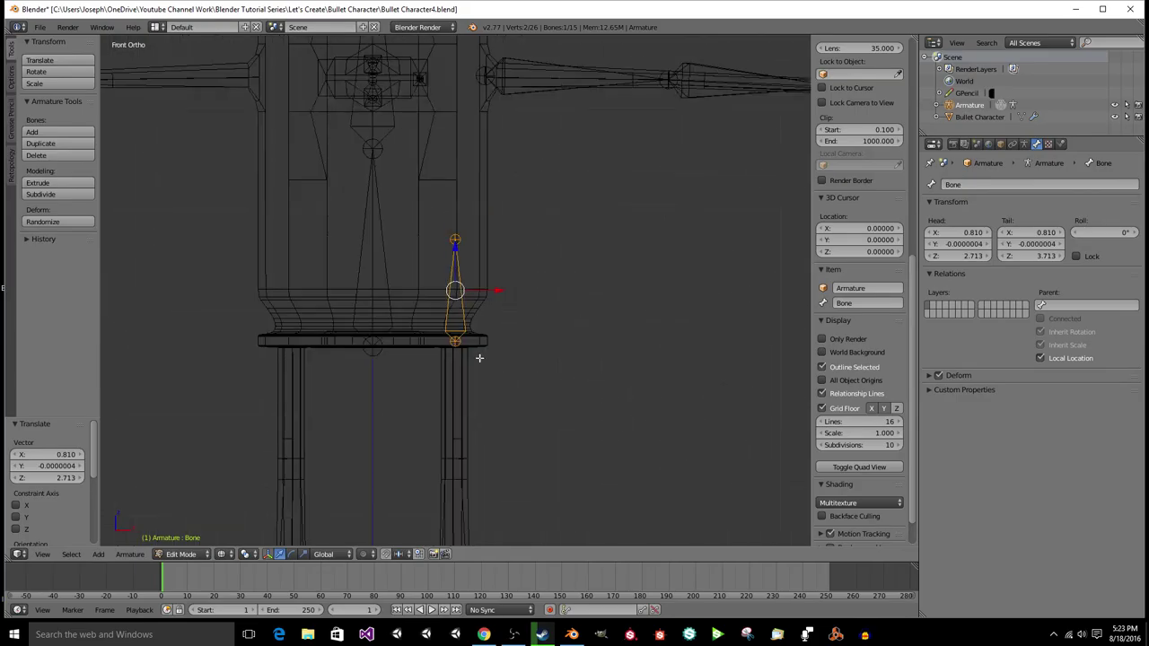
scroll(475, 359, up, 4)
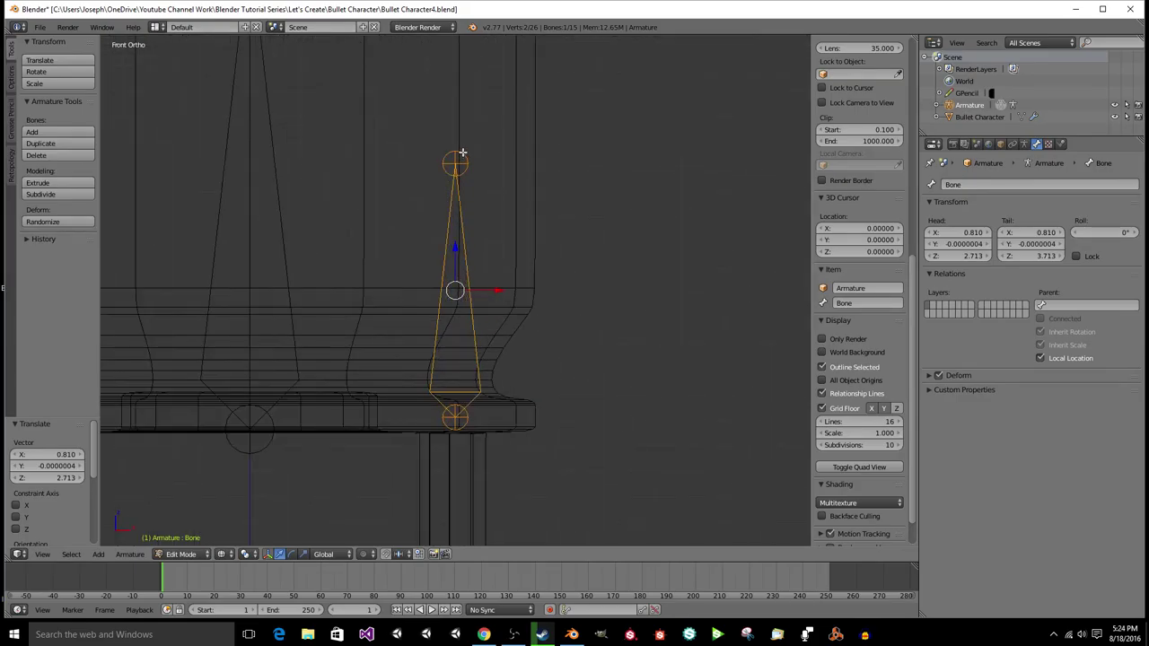
right_click(462, 152)
key(g)
key(z)
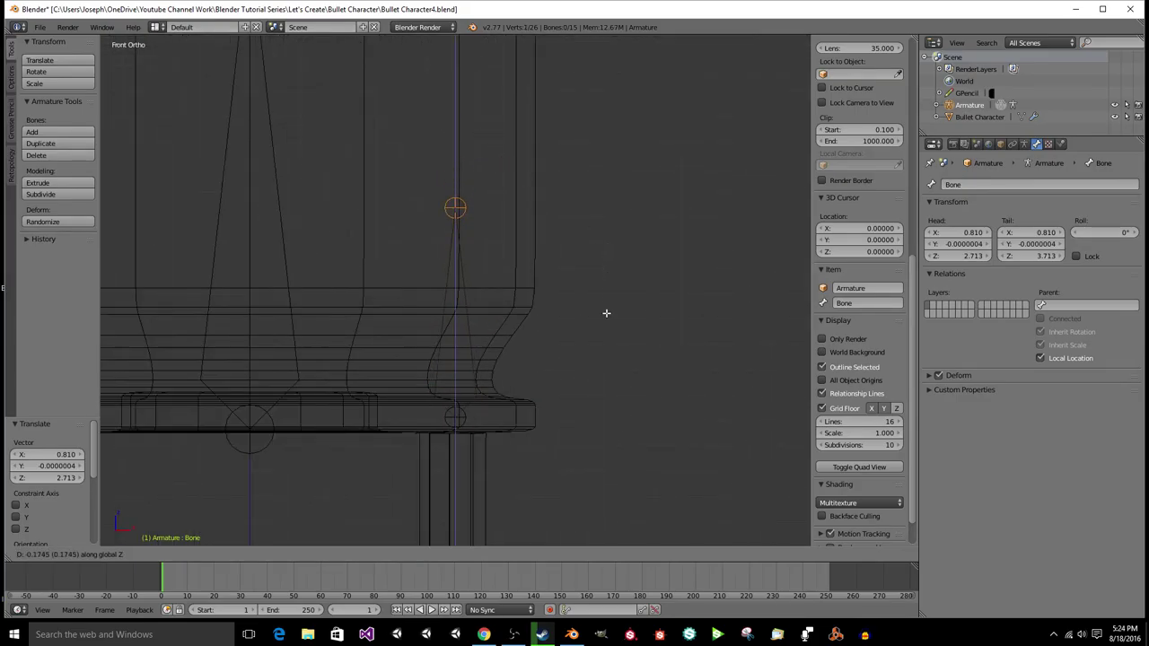
click(574, 323)
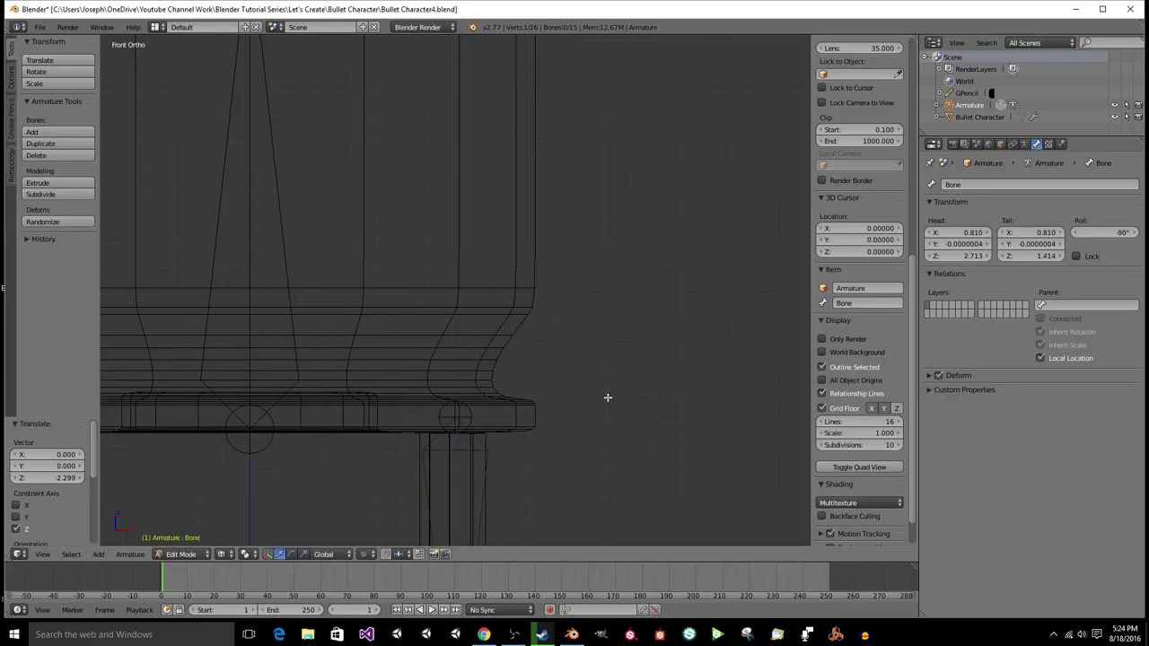
Step: Move the leg bone's lower joint up about 0.149 along Z to the upper knee edge loop
shift+scroll(606, 395, down, 8)
shift+middle_drag(595, 376, 576, 388)
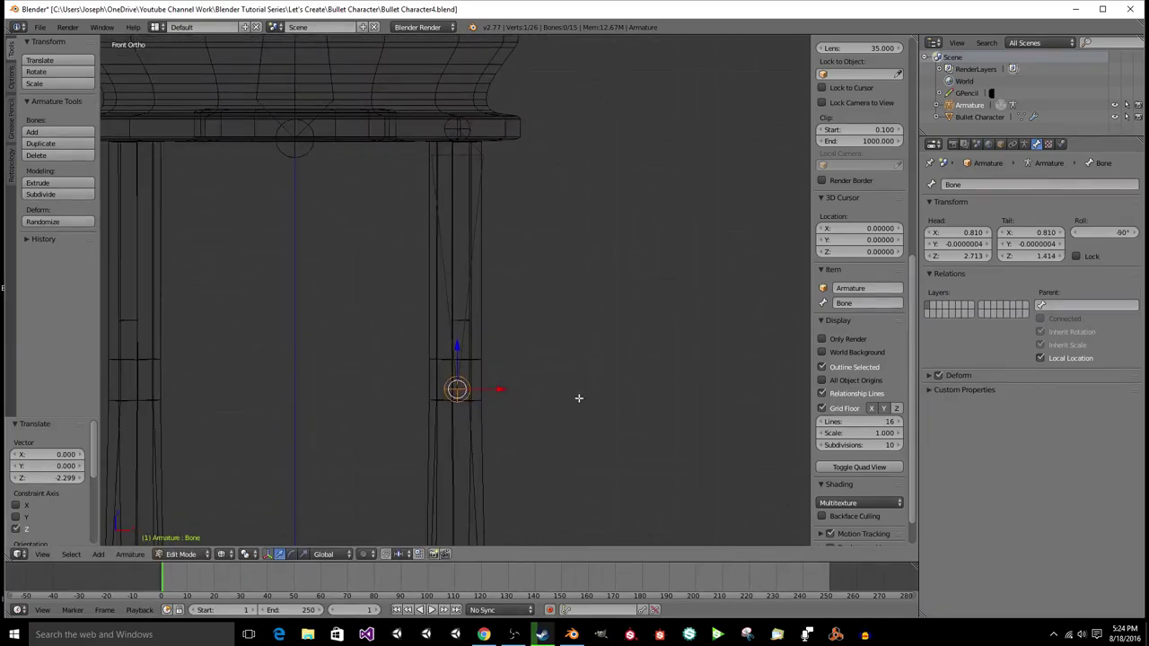
key(g)
key(z)
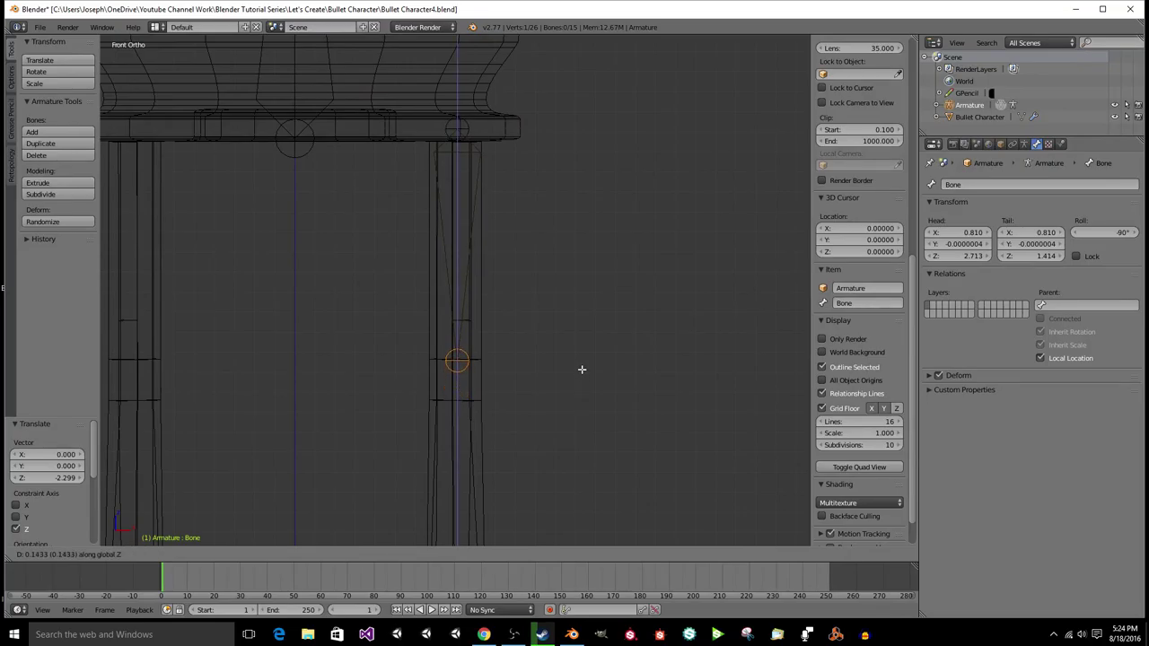
click(582, 369)
Step: Lower the leg bone's upper joint about 0.05 so it sits at the top of the leg
shift+scroll(568, 339, up, 2)
scroll(502, 260, up, 2)
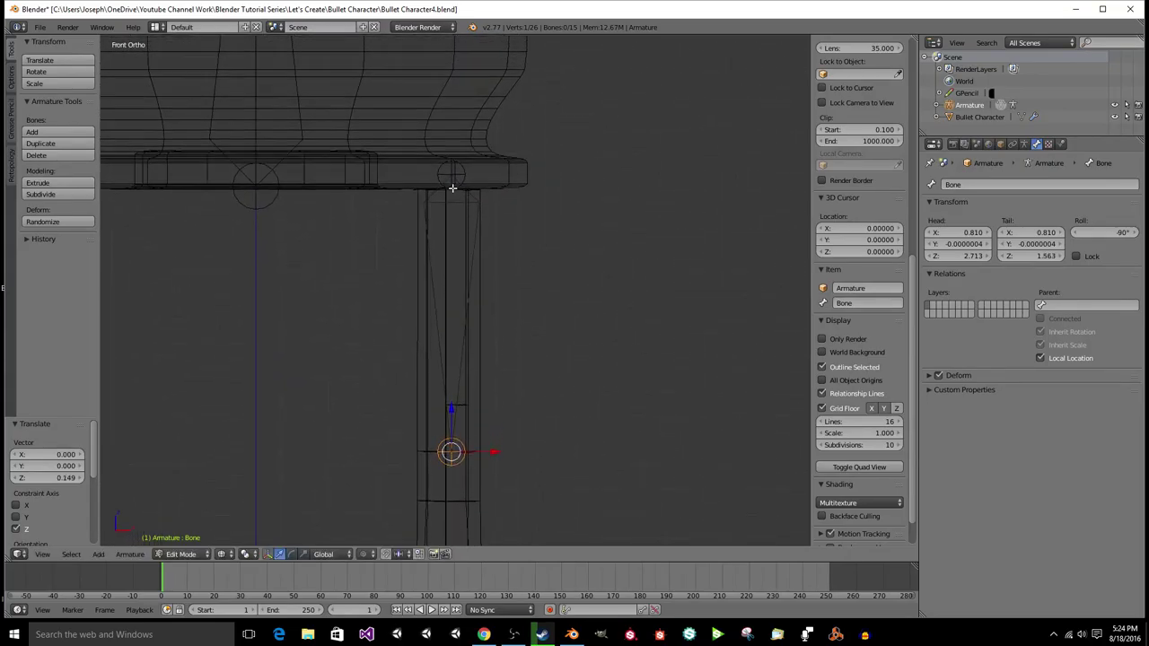
right_click(452, 174)
key(g)
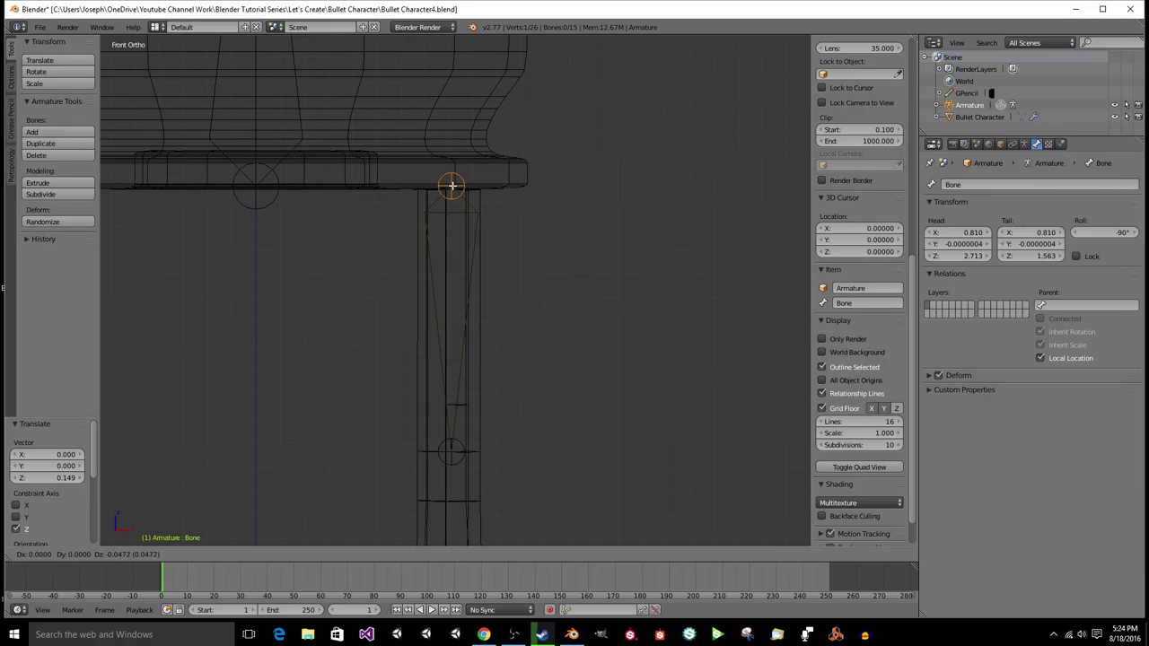
click(451, 185)
scroll(597, 274, down, 2)
shift+scroll(598, 274, down, 2)
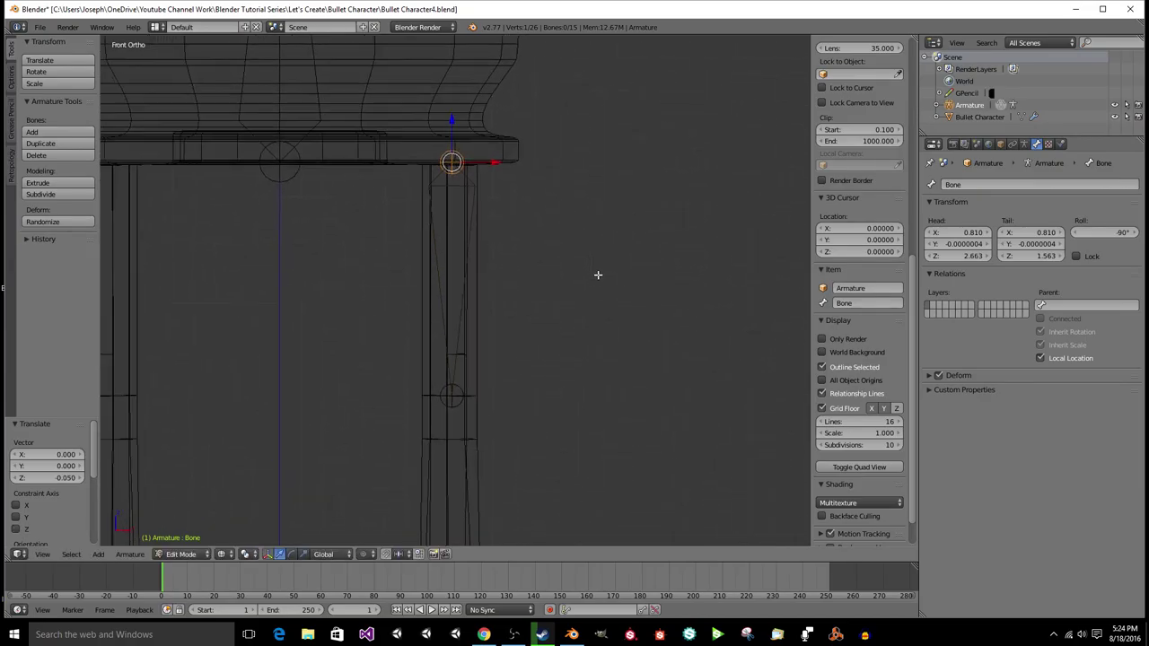
Step: Rename the upper leg bone as Thigh L and save the file over the existing one
right_click(468, 231)
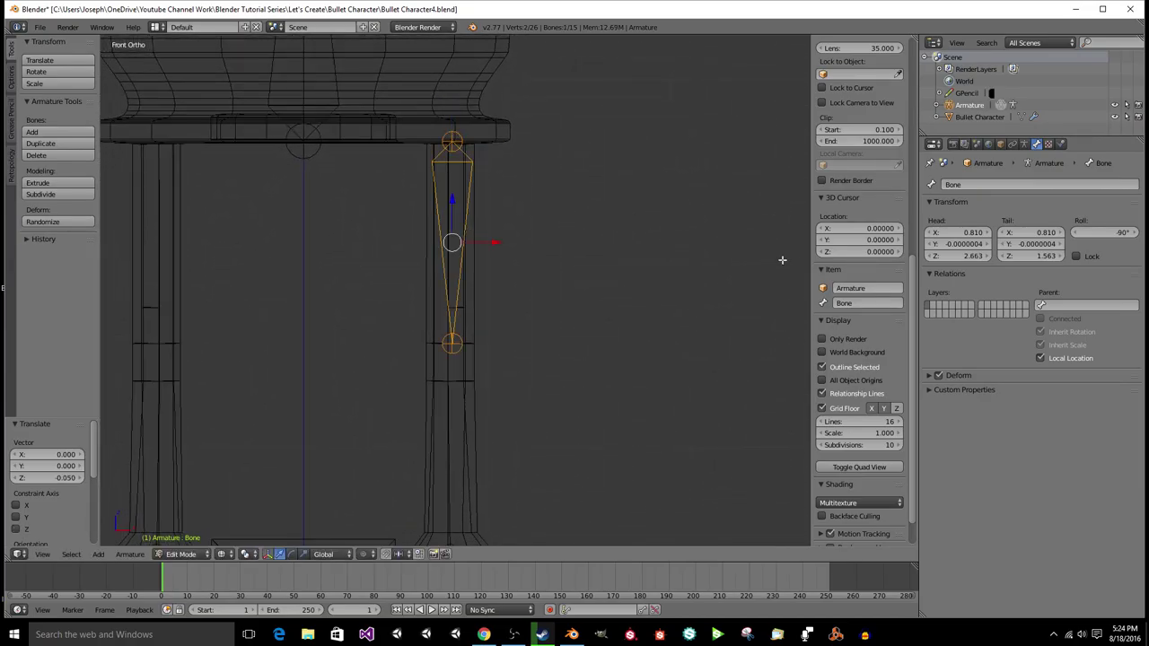
click(882, 302)
text(Thigh L)
key(Return)
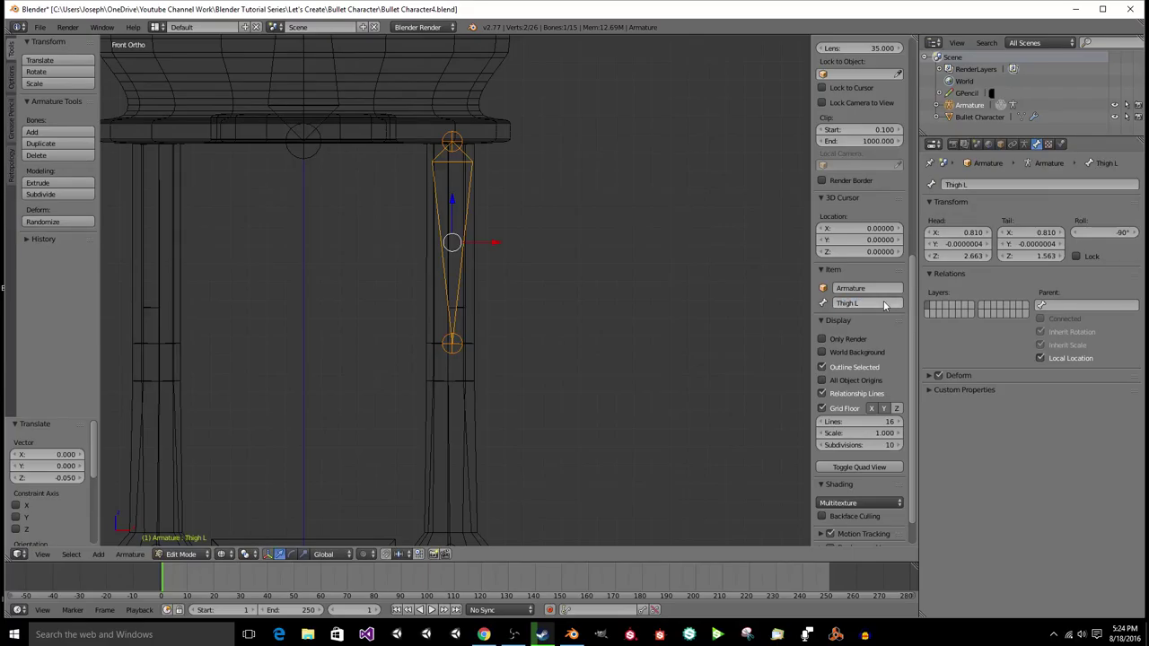
key(ctrl+s)
click(884, 304)
Step: In the right side view, move the knee joint about -0.095 along Y to centre it in the bent knee
scroll(631, 333, down, 1)
shift+middle_drag(630, 335, 632, 317)
scroll(632, 317, down, 1)
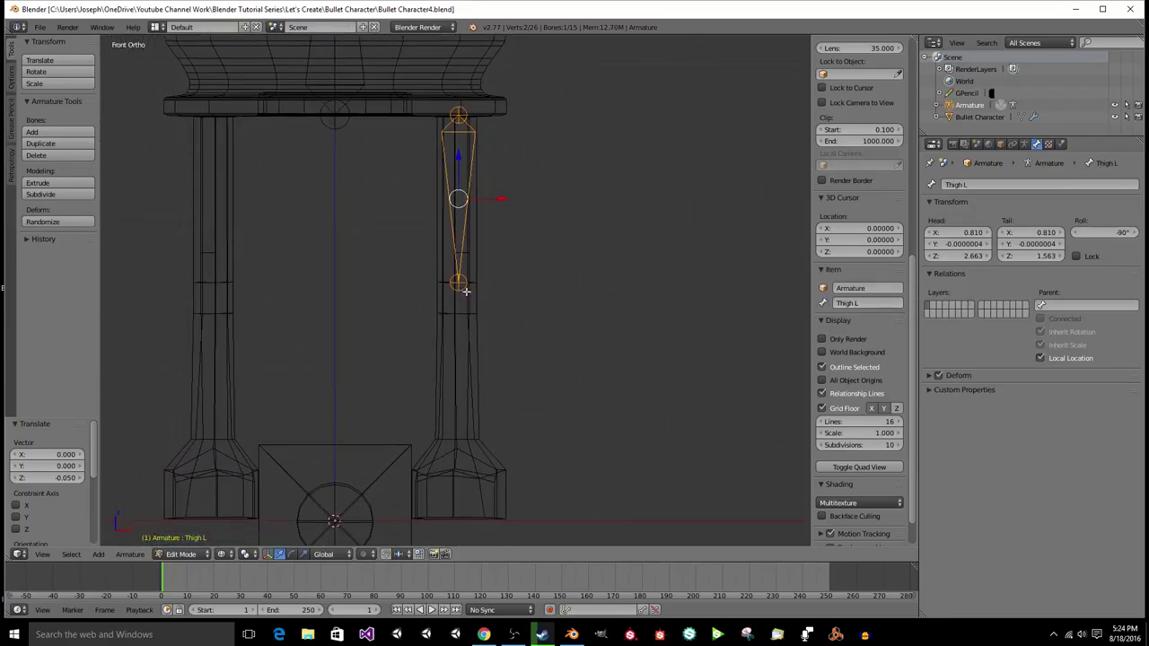
right_click(454, 286)
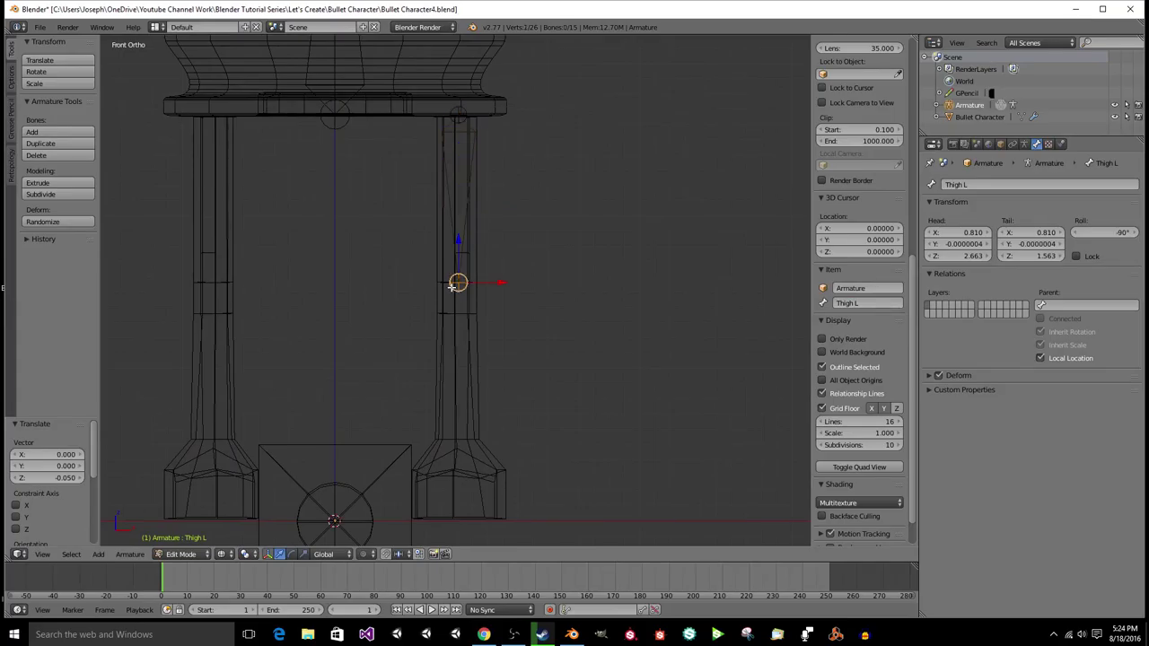
key(KP_3)
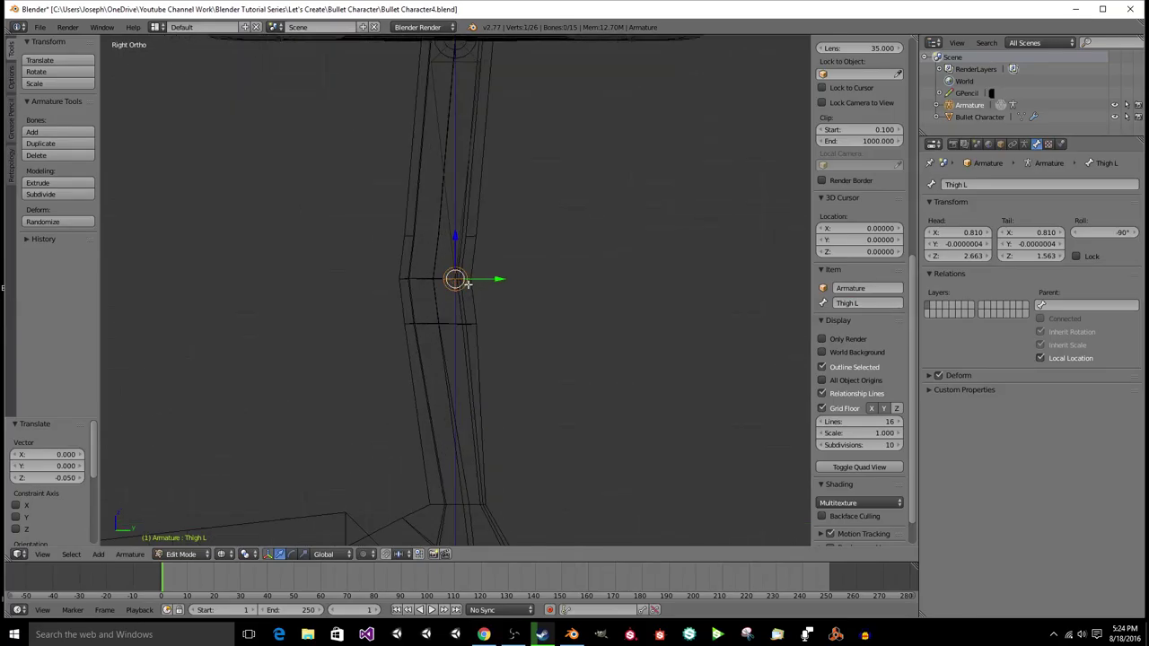
key(g)
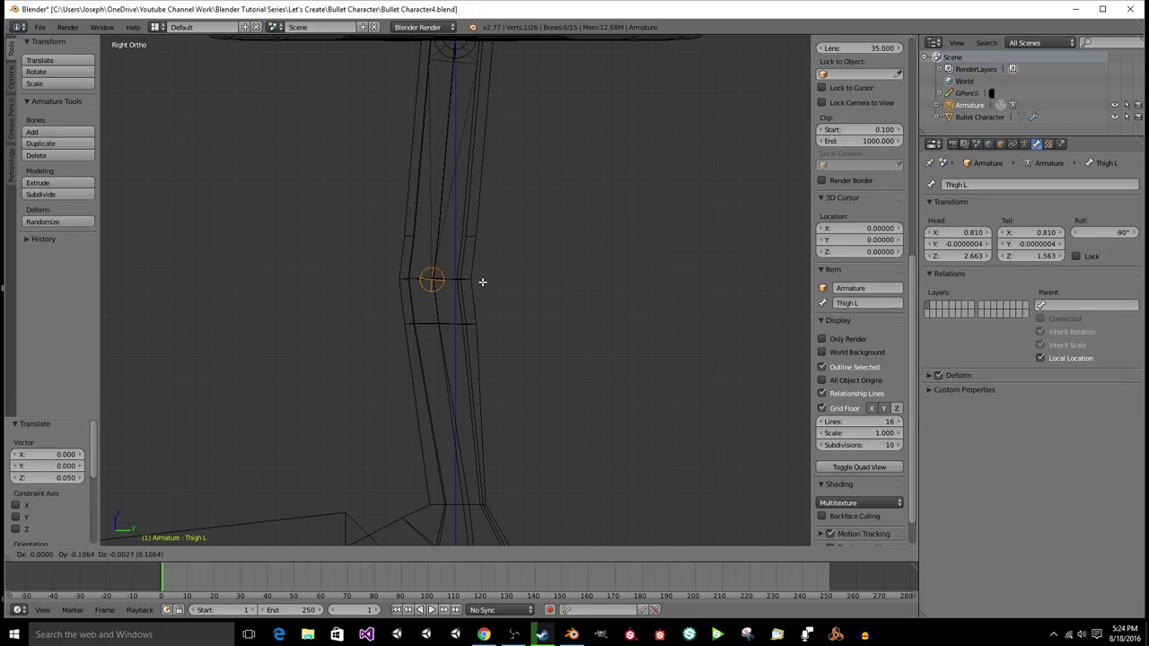
key(y)
click(484, 281)
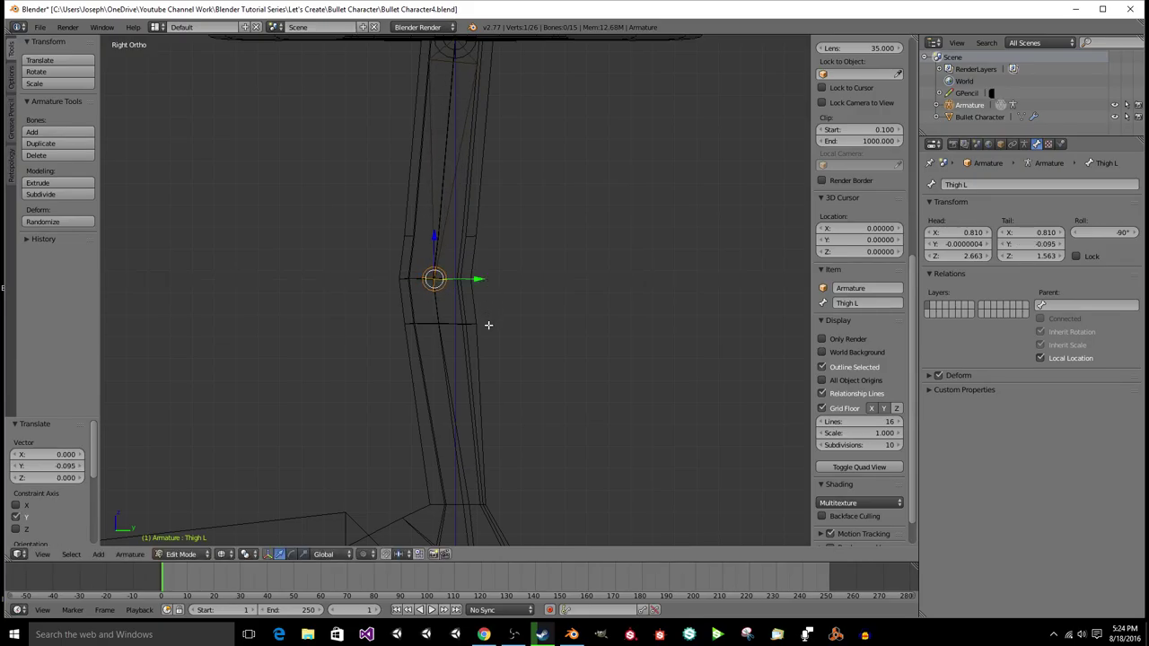
Step: Extrude a lower leg bone from the knee joint to the ankle, about 0.157 in Y and -1.205 in Z
scroll(488, 326, down, 1)
key(e)
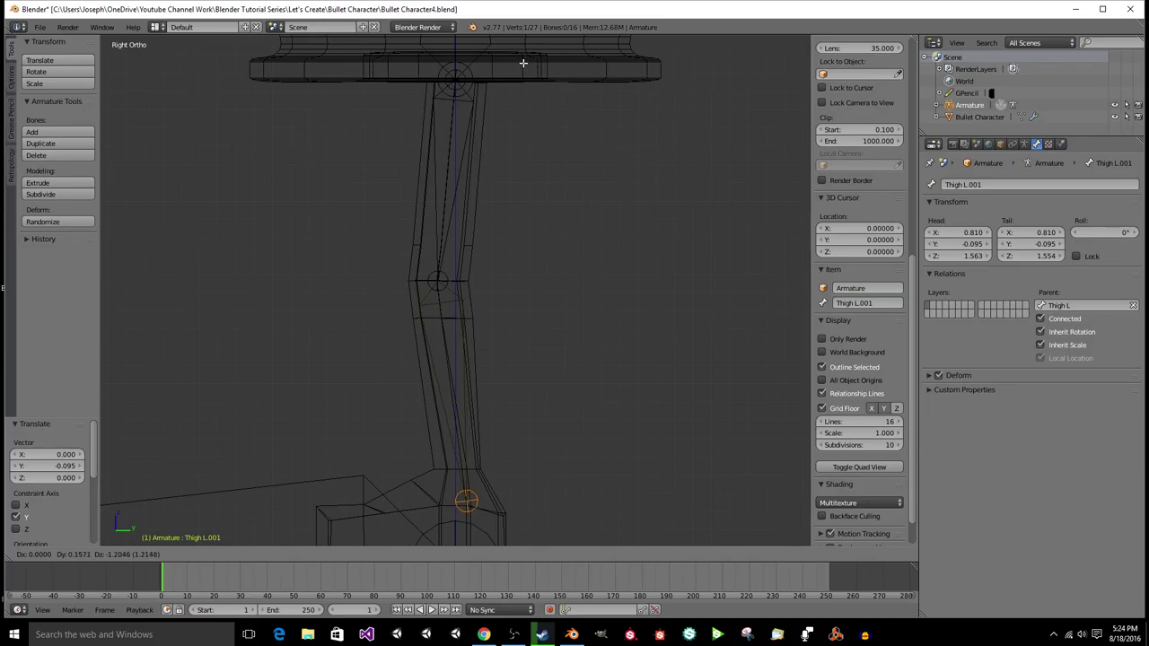
click(524, 65)
Step: Rename the lower leg bone as Shin L and save the file over the existing one
click(849, 303)
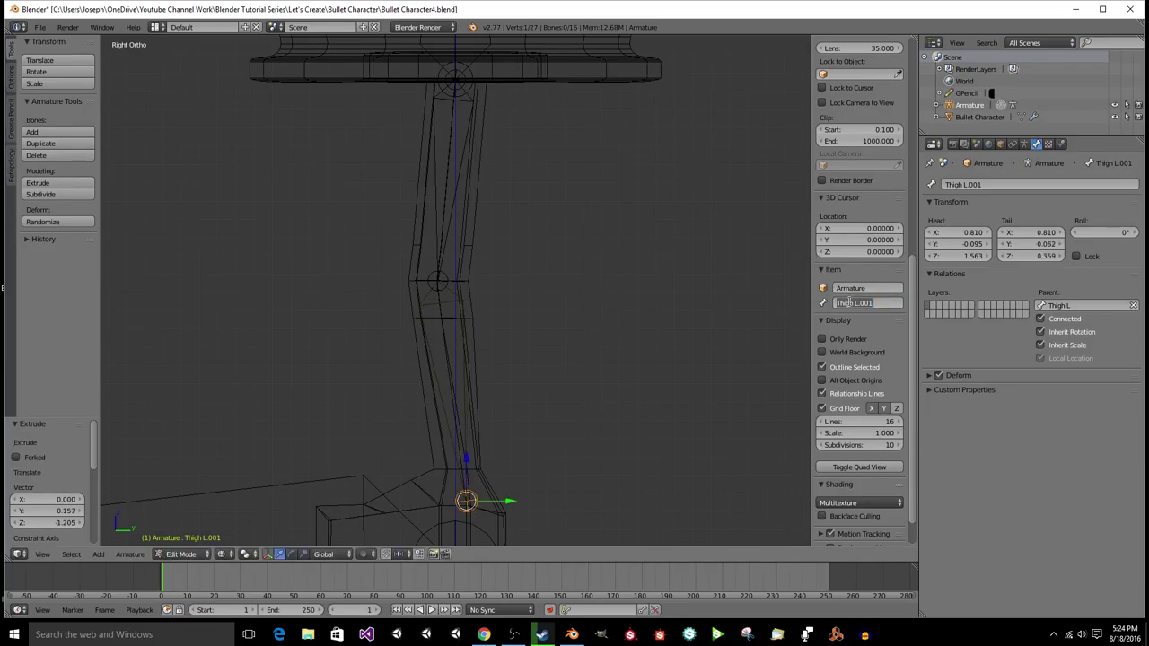
text(Shin L)
key(Return)
key(ctrl+s)
click(851, 305)
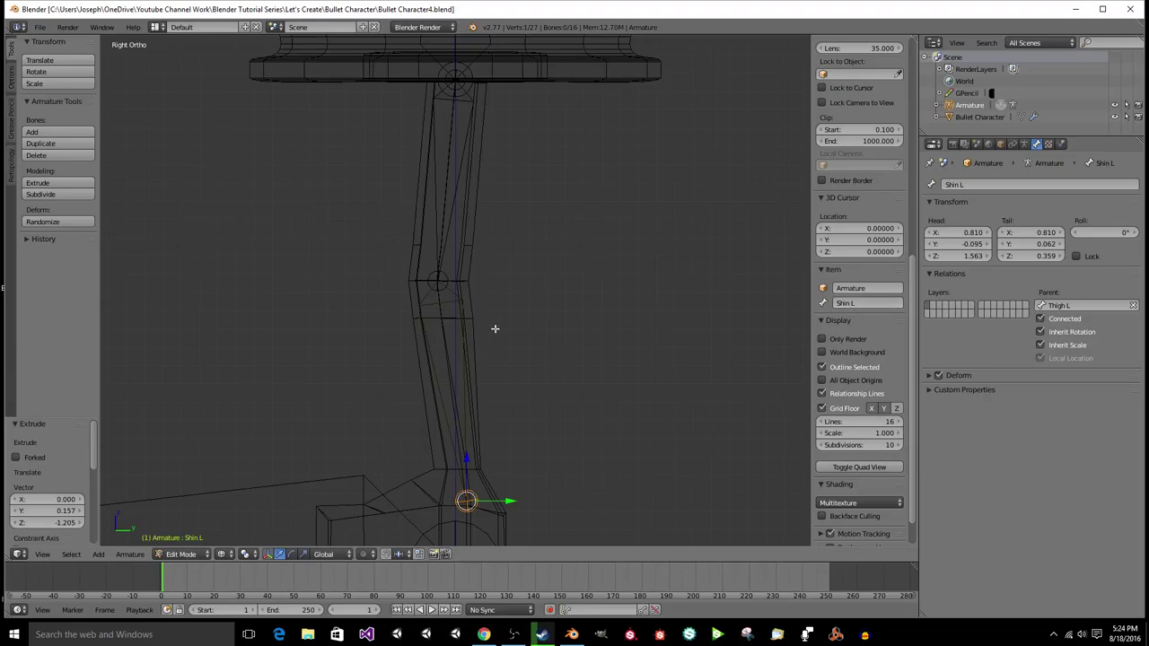
Step: Extrude two connected foot bones from the ankle, about -0.369 in Y and -0.169 in Z, then -0.451 in Y to the toe tip
scroll(543, 367, down, 2)
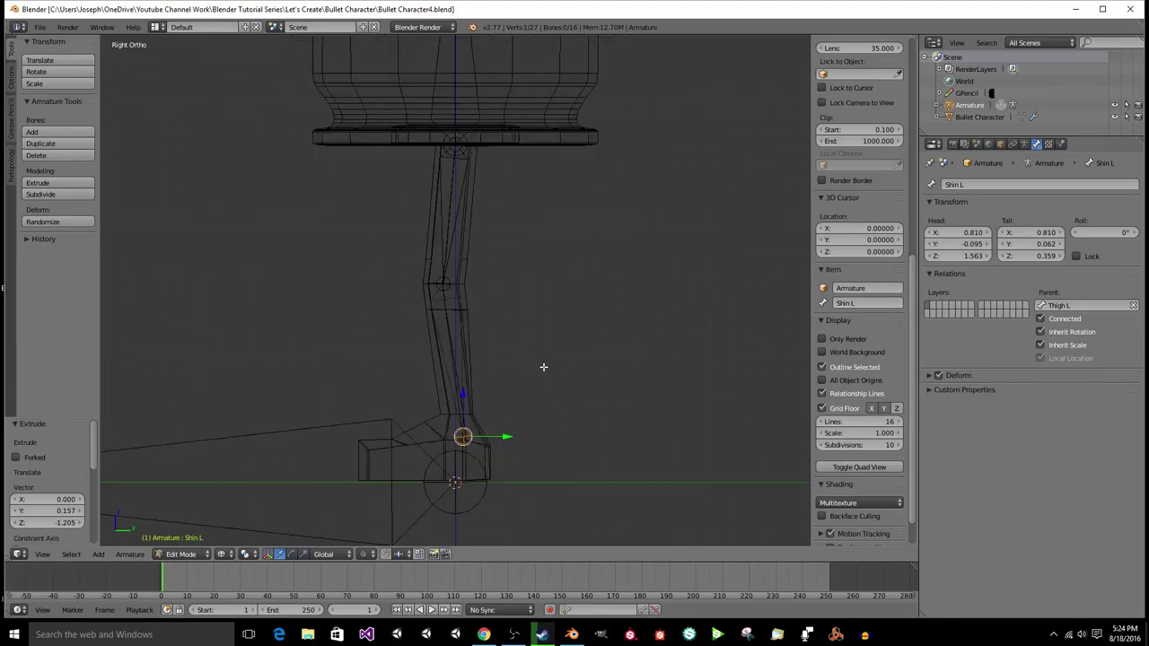
mouse_move(543, 367)
middle_down()
mouse_move(502, 345)
mouse_move(543, 367)
middle_up()
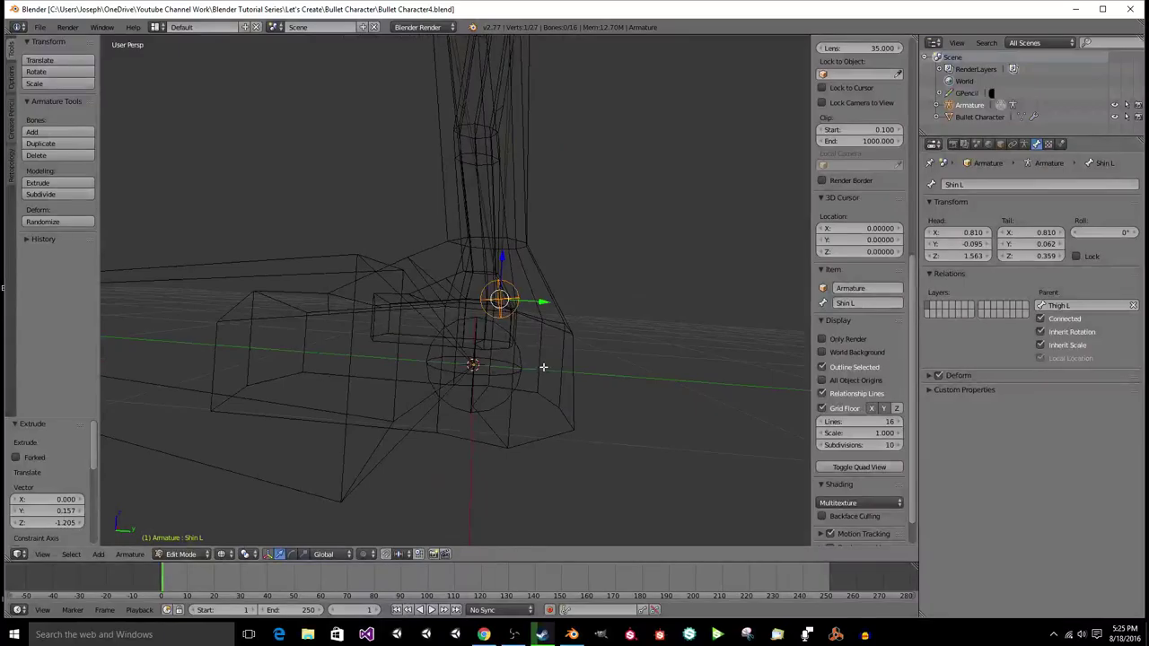
key(KP_3)
scroll(543, 367, up, 5)
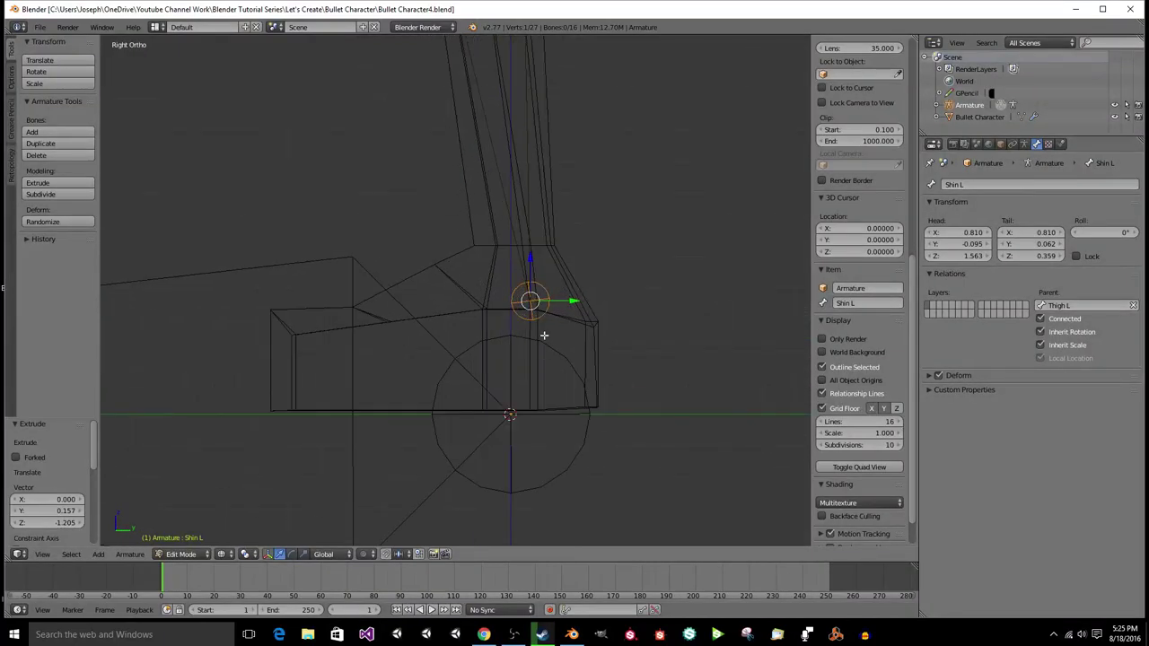
key(e)
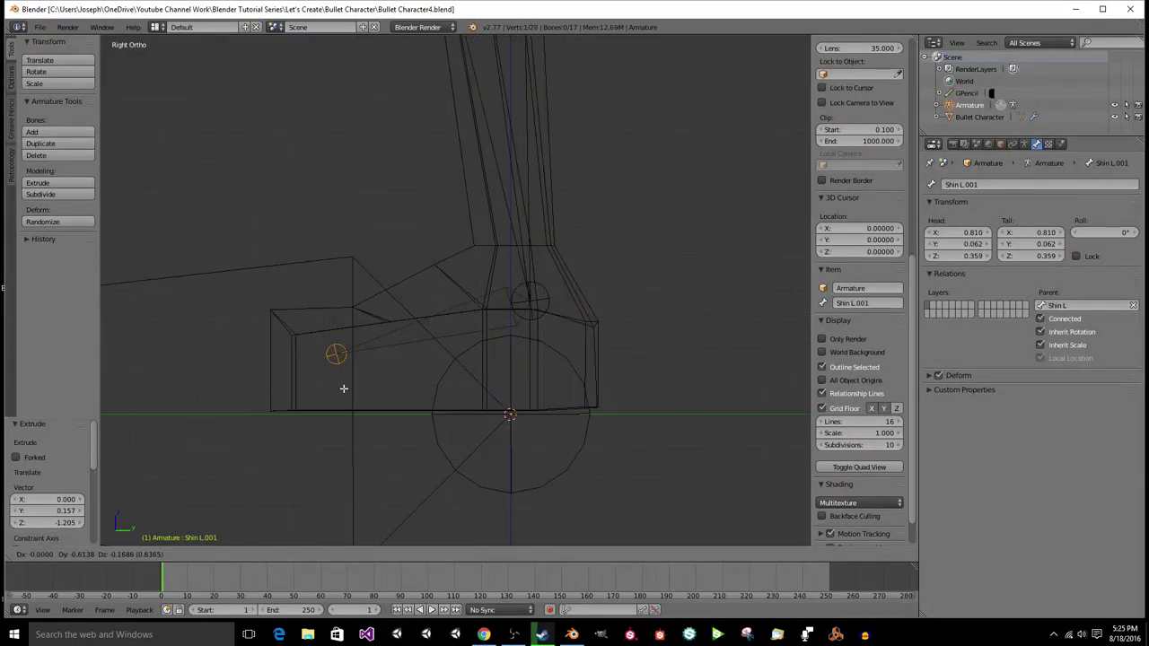
click(432, 389)
key(e)
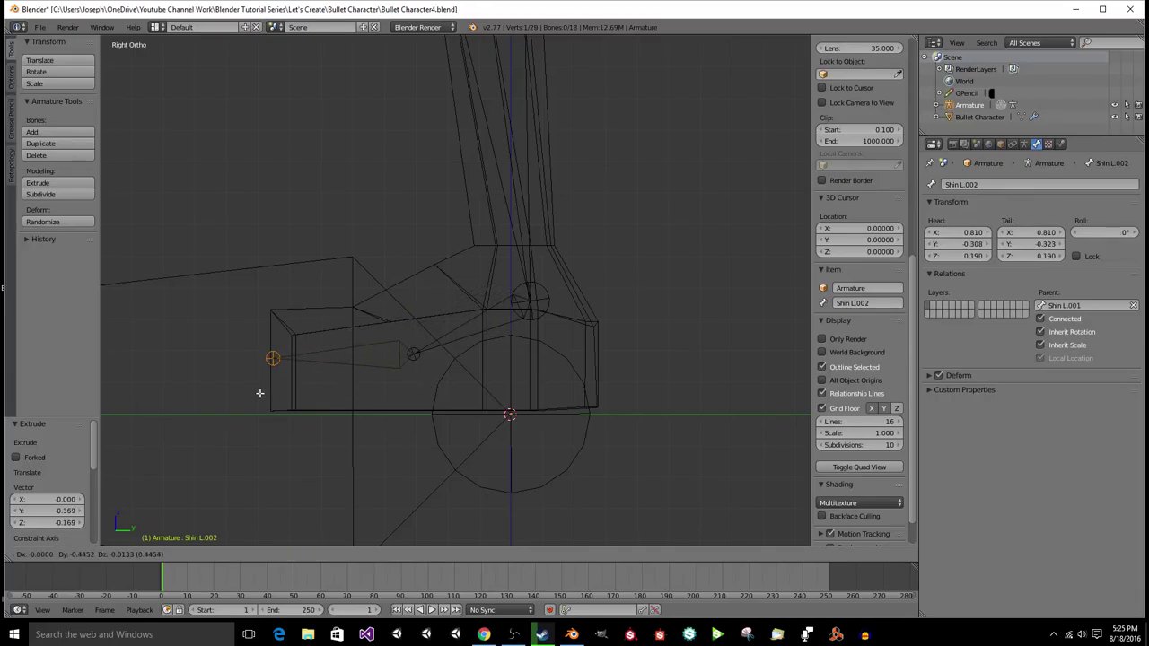
click(258, 393)
Step: Shift the joint between the two foot bones about 0.017 in Y and 0.004 in Z
right_click(415, 355)
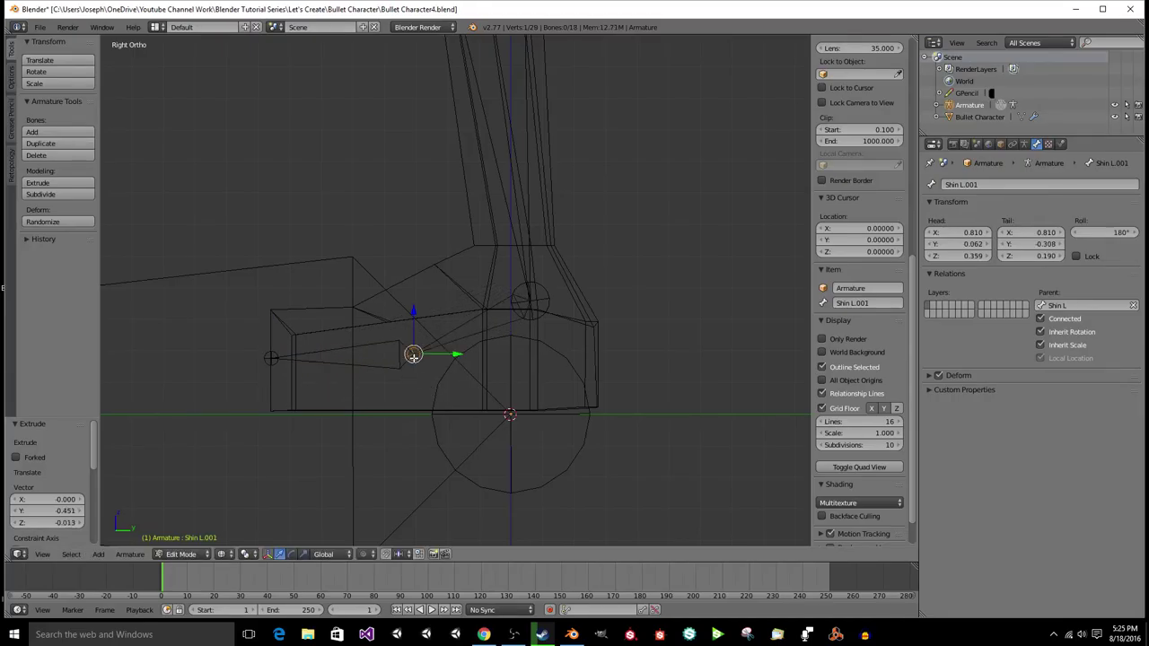
key(g)
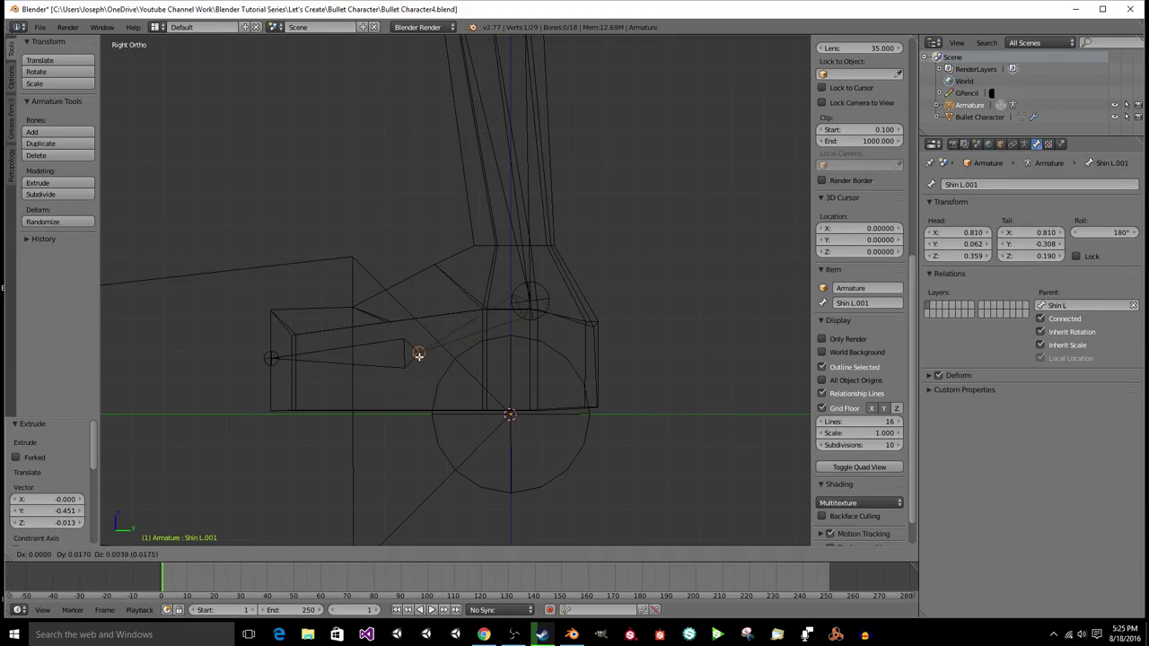
click(418, 355)
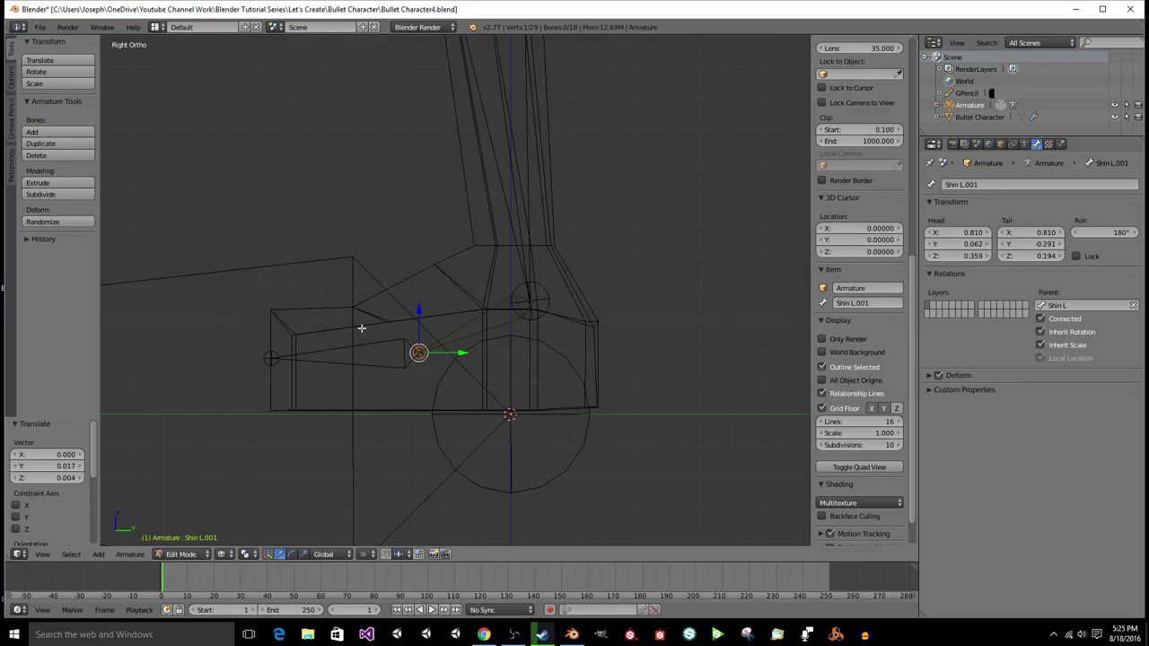
Step: Rename the foot bone nearest the ankle as Ankle L
middle_drag(393, 329, 412, 374)
scroll(393, 330, down, 7)
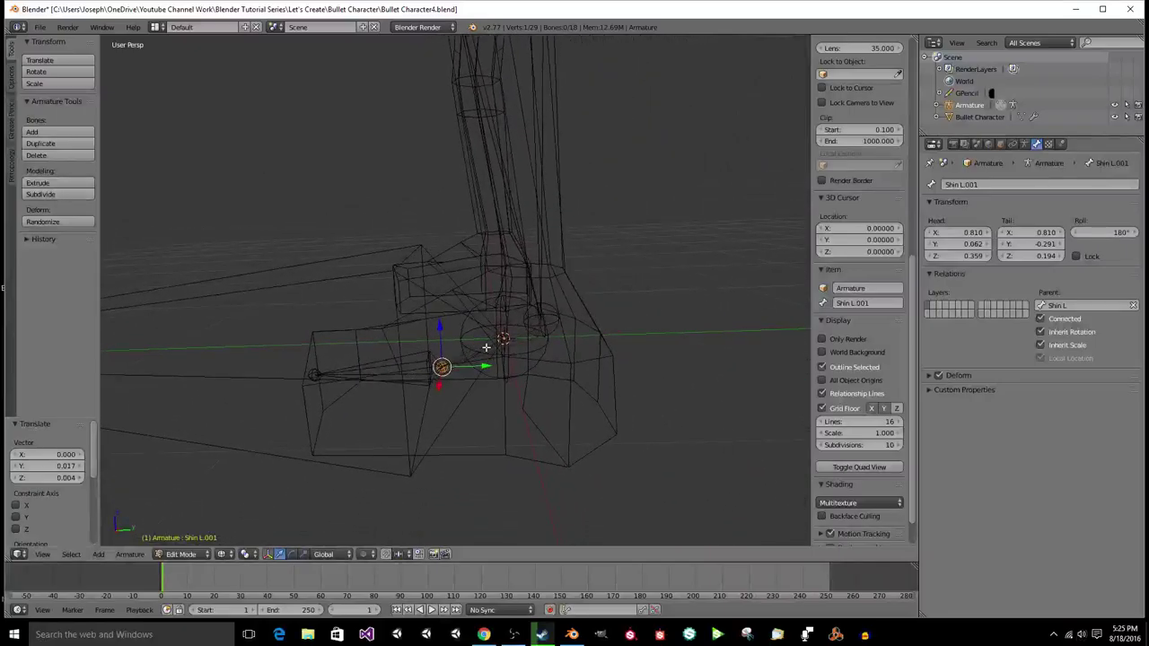
right_click(529, 344)
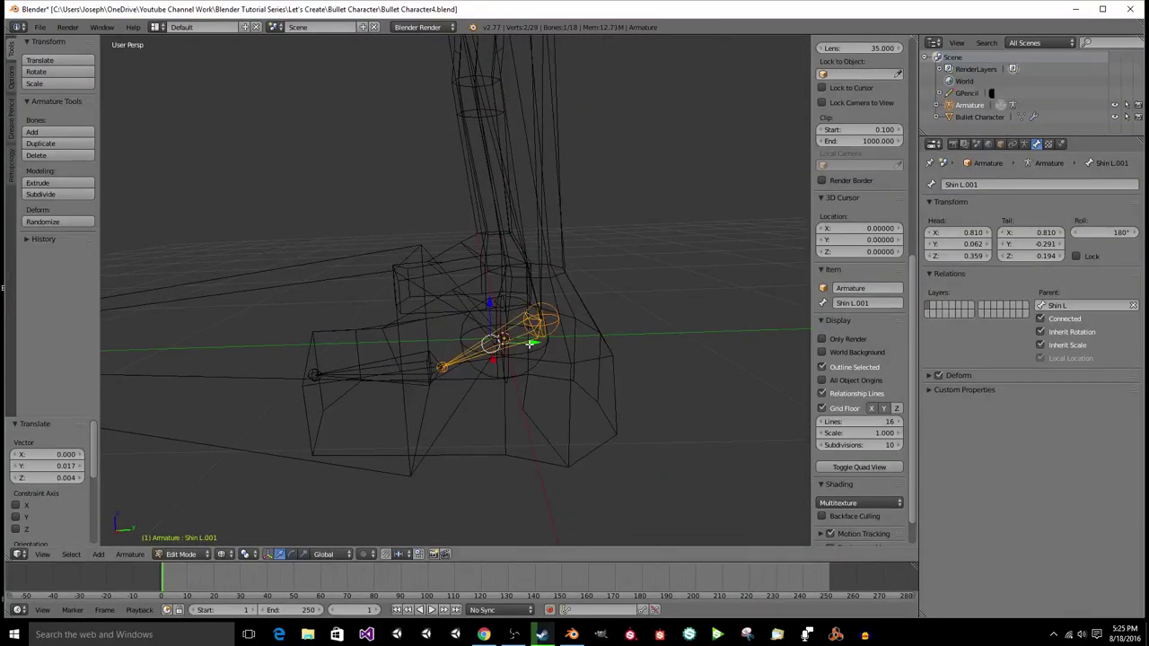
text(AAnkle L)
key(Return)
Step: Rename the front foot bone as Toes L and save the file over the existing one
right_click(401, 354)
click(841, 303)
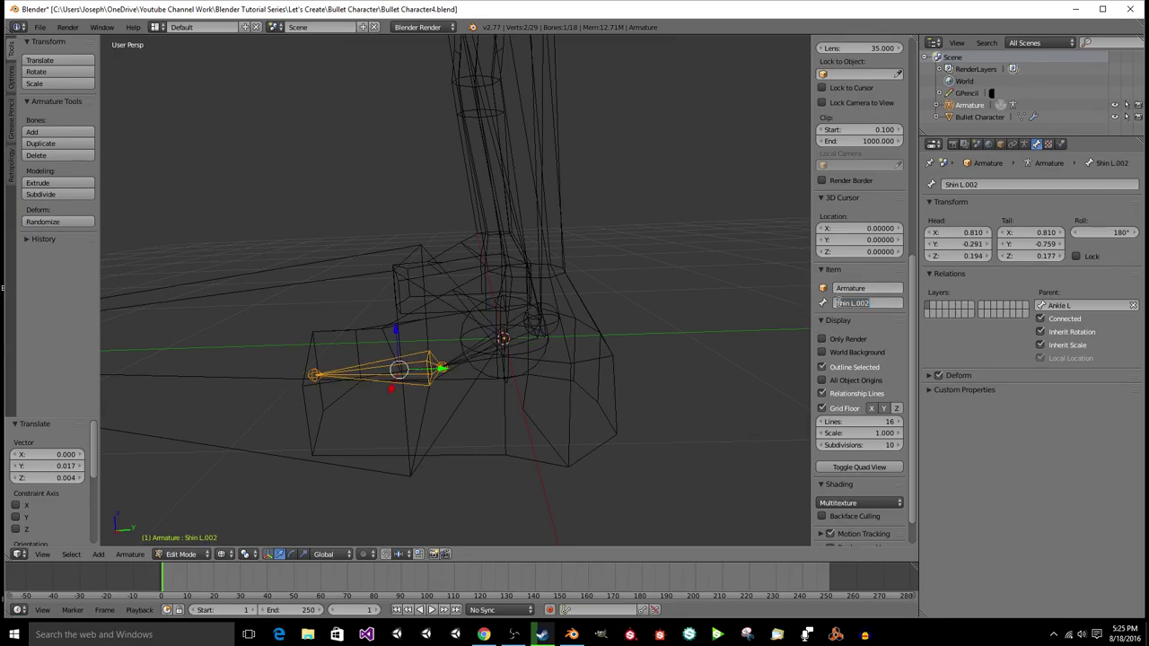
text(Toe)
text(es L)
key(Return)
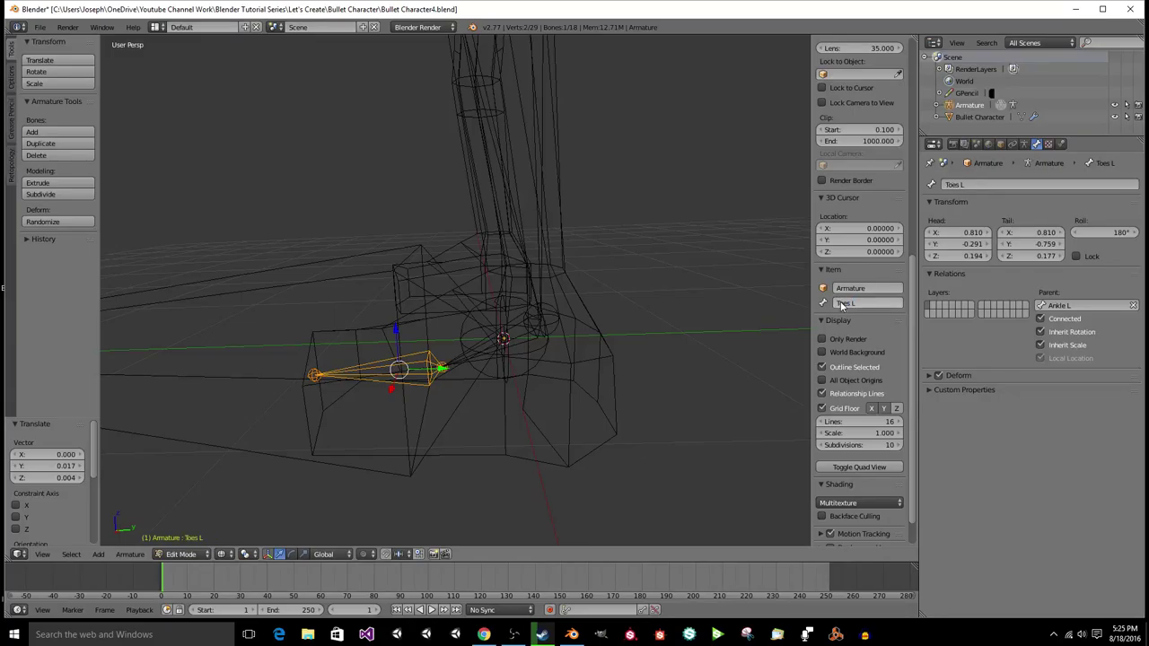
key(ctrl+s)
click(599, 321)
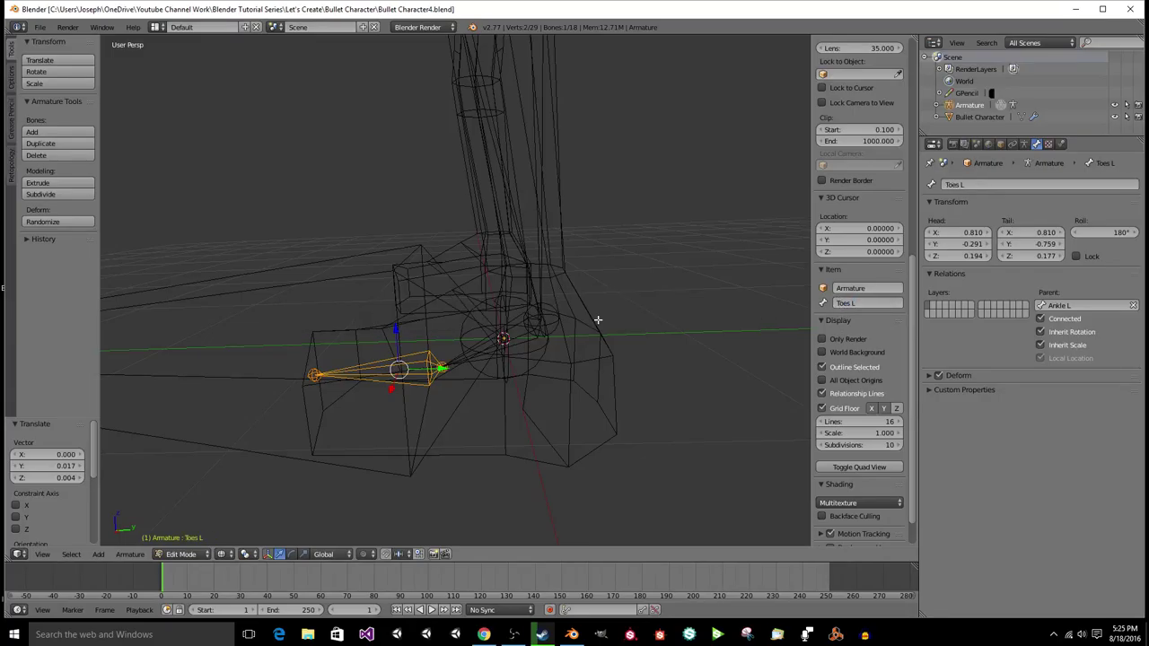
Step: Shift the tip of the Toes L bone inward about -0.037 in X toward the foot's centre line
middle_drag(599, 329, 526, 403)
key(KP_4)
key(KP_4)
key(KP_4)
key(KP_4)
key(KP_4)
key(KP_4)
right_click(434, 407)
key(g)
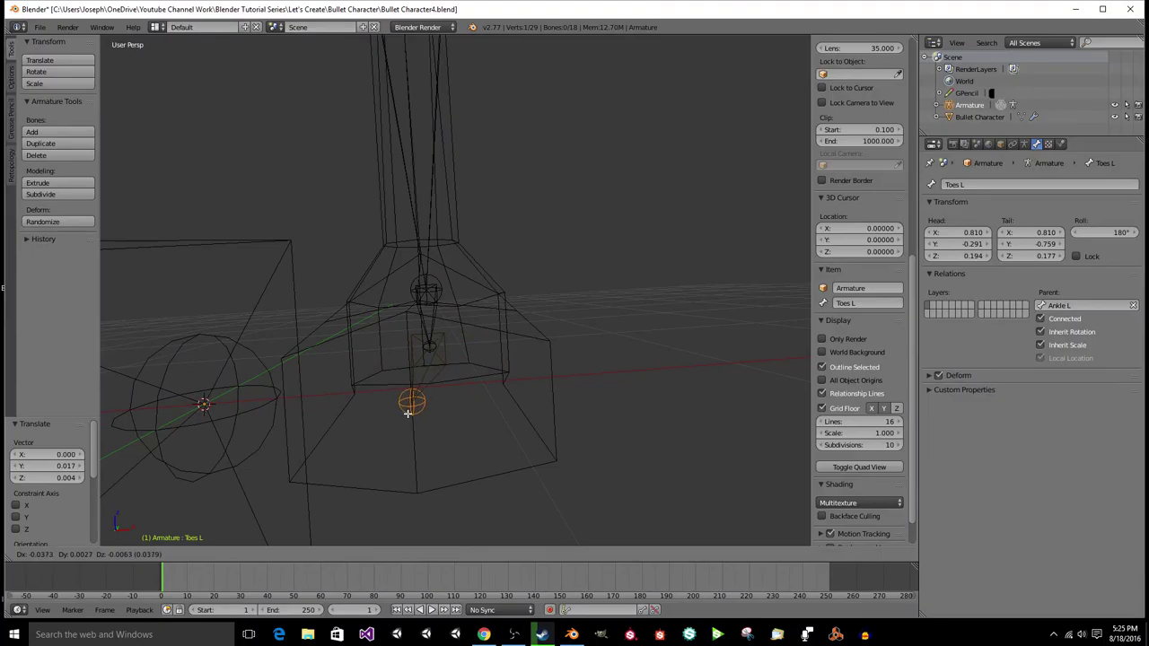
click(408, 413)
Step: Move the joint between Ankle L and Toes L about -0.033 along X
middle_drag(438, 409, 443, 383)
right_click(442, 397)
key(g)
key(x)
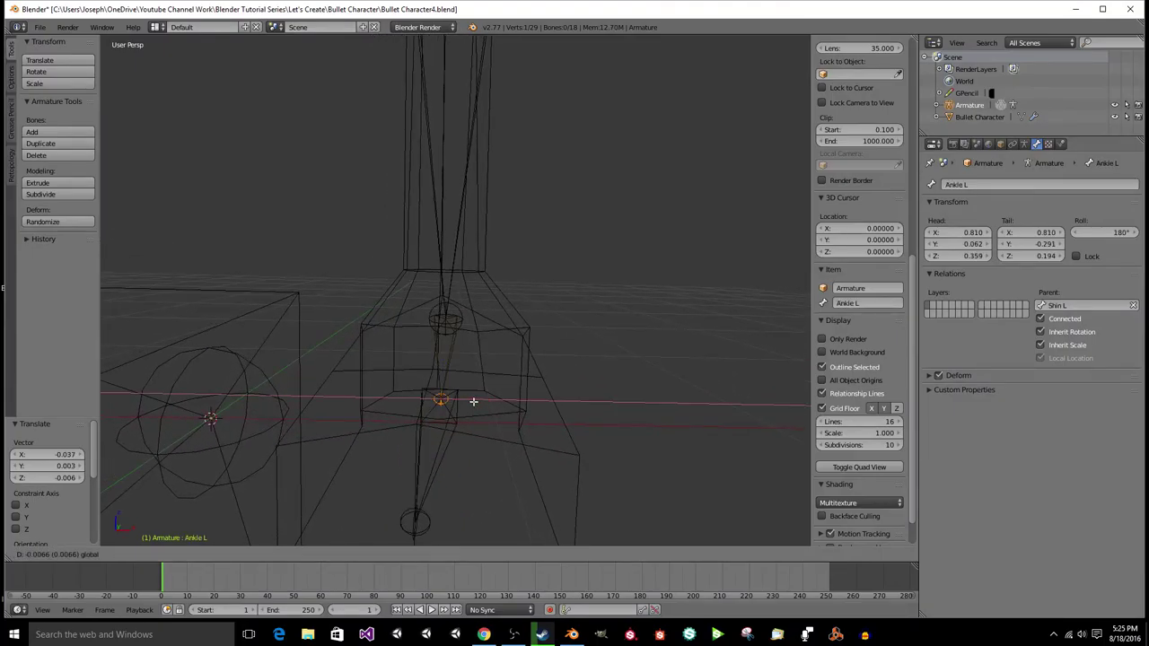
click(468, 399)
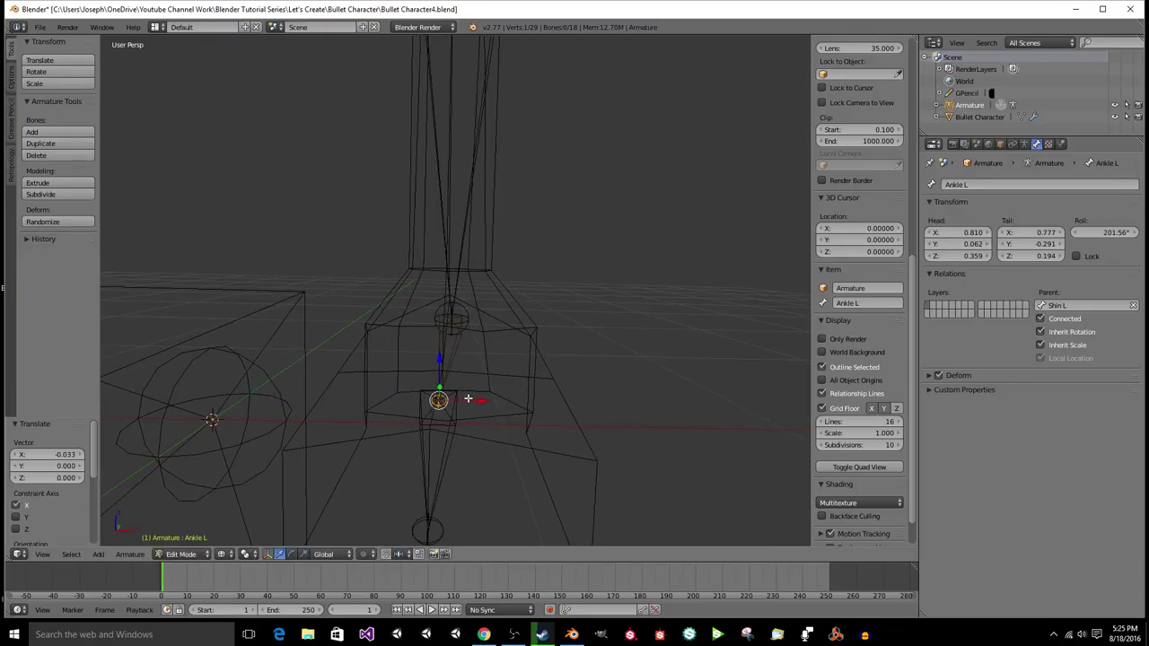
Step: In the front view, move the ankle joint at the end of Shin L about -0.023 along X
key(KP_1)
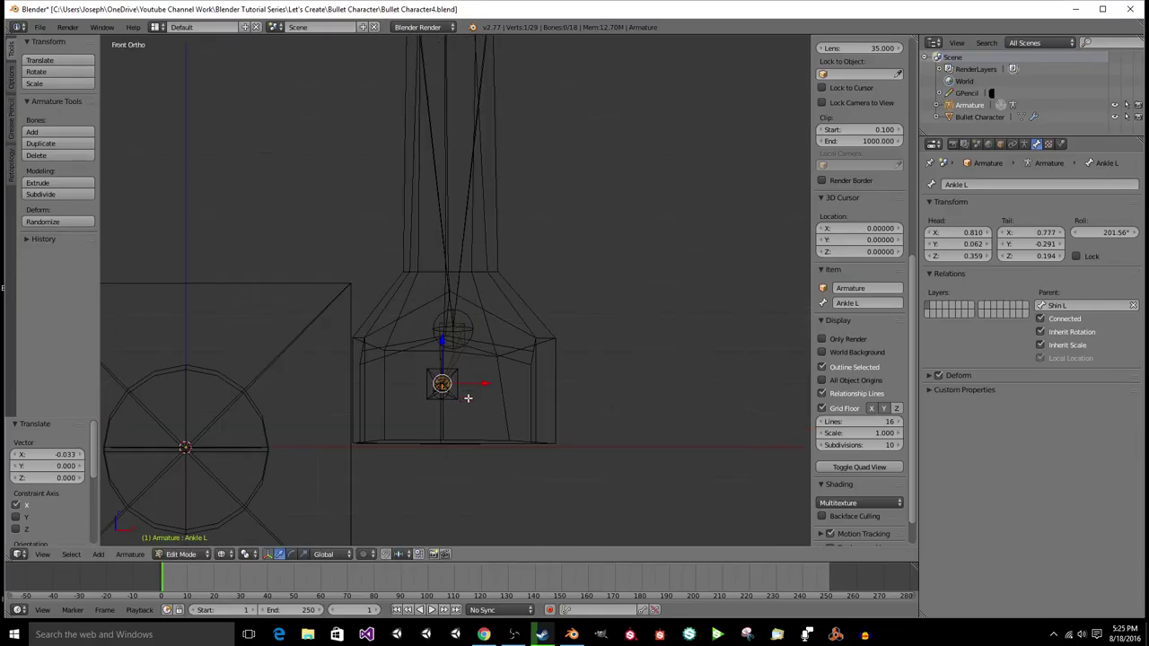
scroll(448, 347, up, 1)
right_click(463, 338)
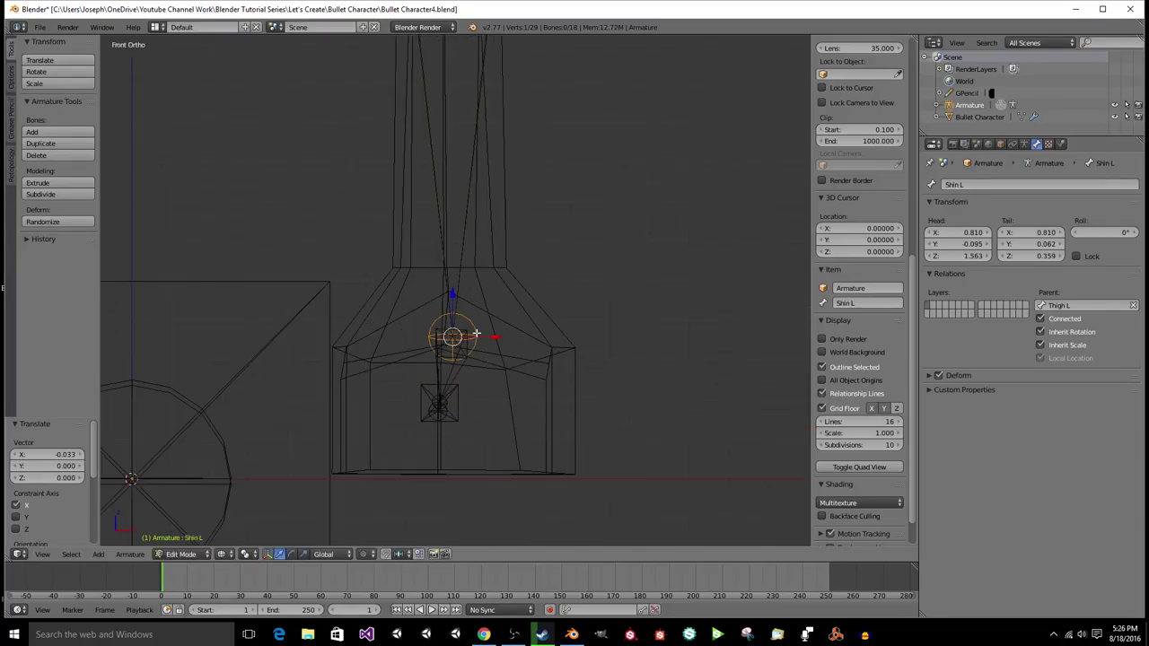
key(g)
key(x)
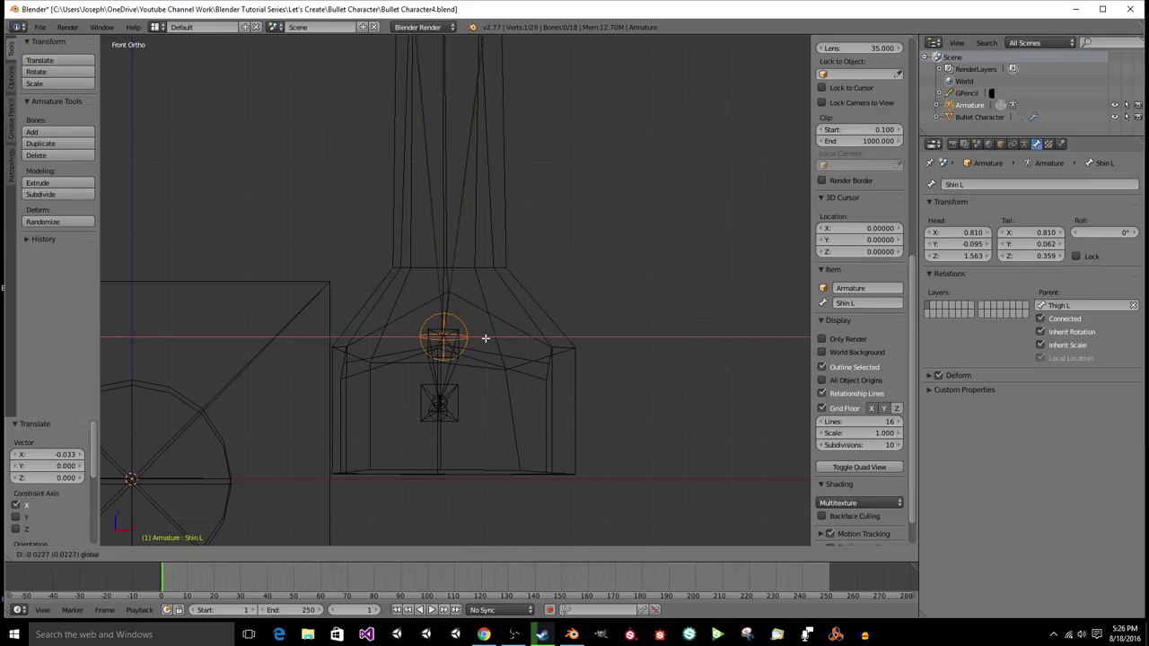
click(485, 338)
scroll(482, 333, down, 5)
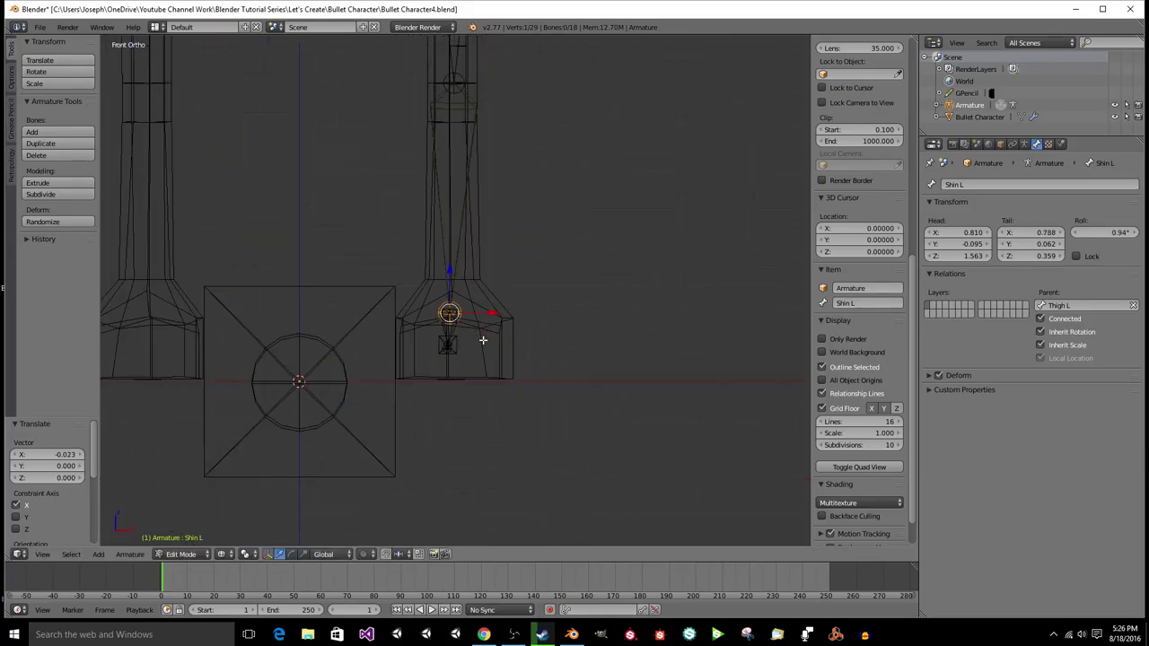
Step: Nudge the ankle joint at the end of Shin L about 0.002 along X
scroll(482, 327, up, 3)
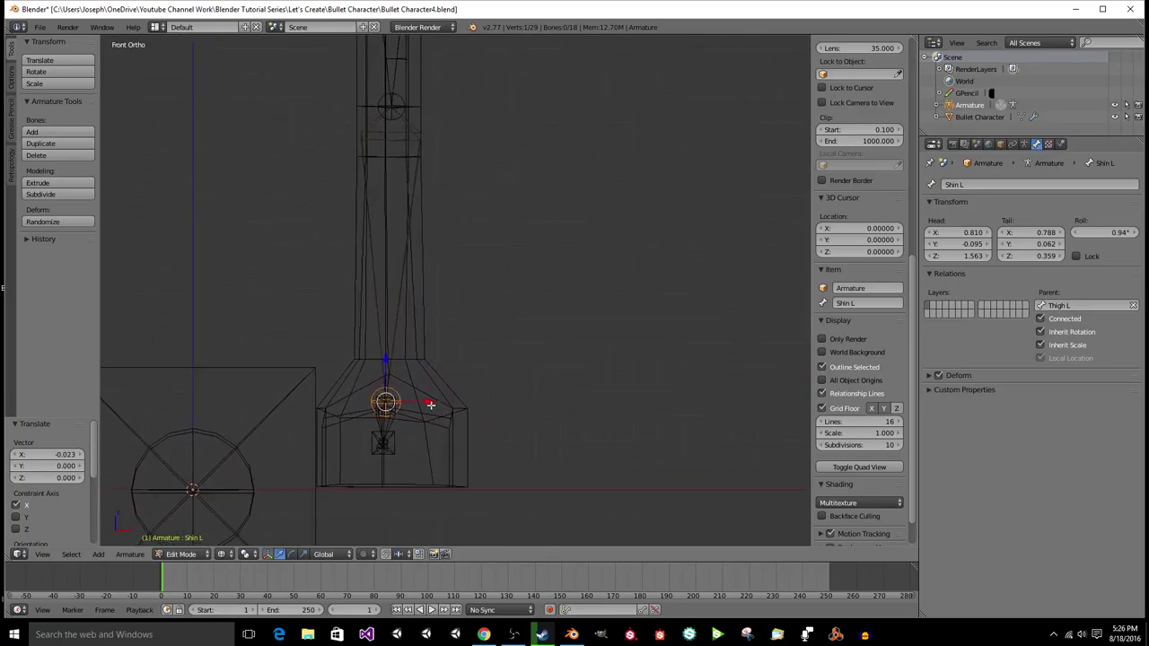
key(g)
key(x)
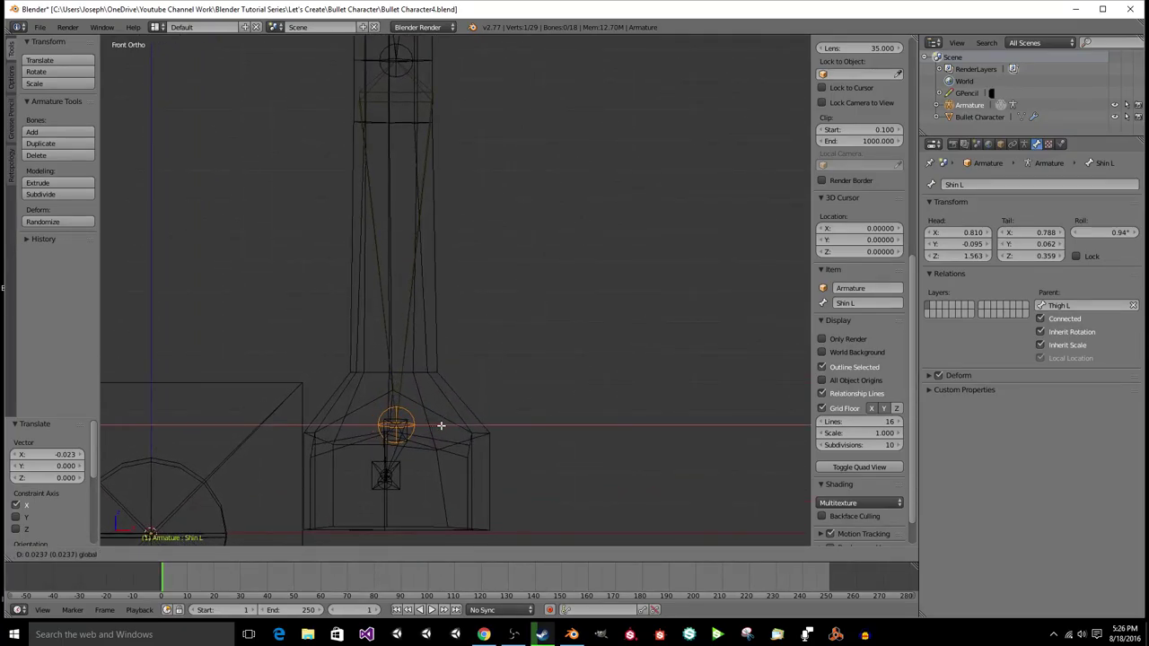
click(434, 429)
Step: Examine the alignment of the left leg bones with the mesh between knee and foot in the front view
scroll(434, 429, down, 3)
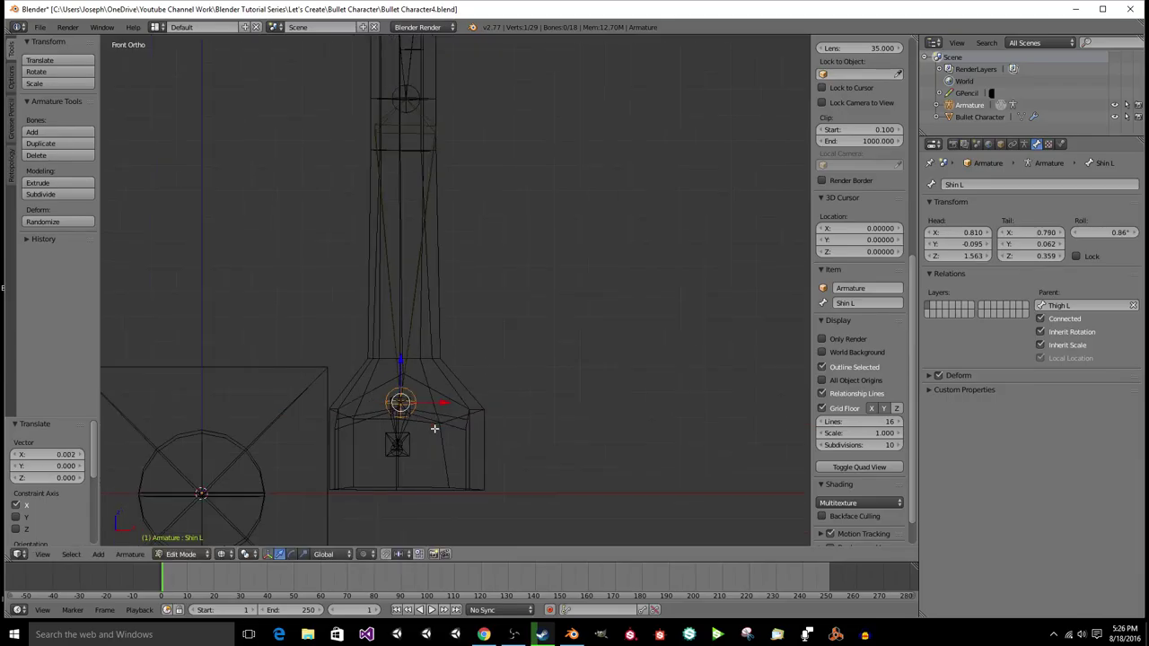
shift+middle_drag(449, 282, 431, 361)
scroll(416, 387, up, 1)
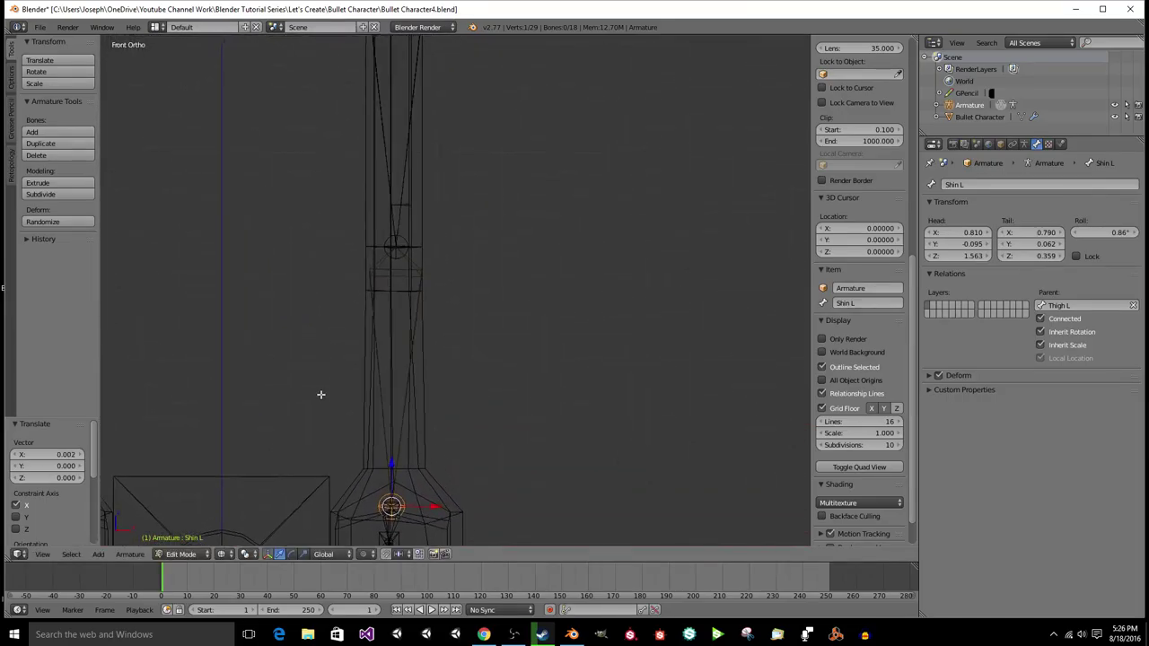
shift+middle_drag(411, 285, 416, 353)
scroll(416, 353, down, 1)
shift+middle_drag(415, 421, 419, 351)
shift+middle_drag(419, 444, 416, 344)
scroll(416, 367, up, 1)
scroll(416, 375, up, 1)
scroll(416, 378, up, 2)
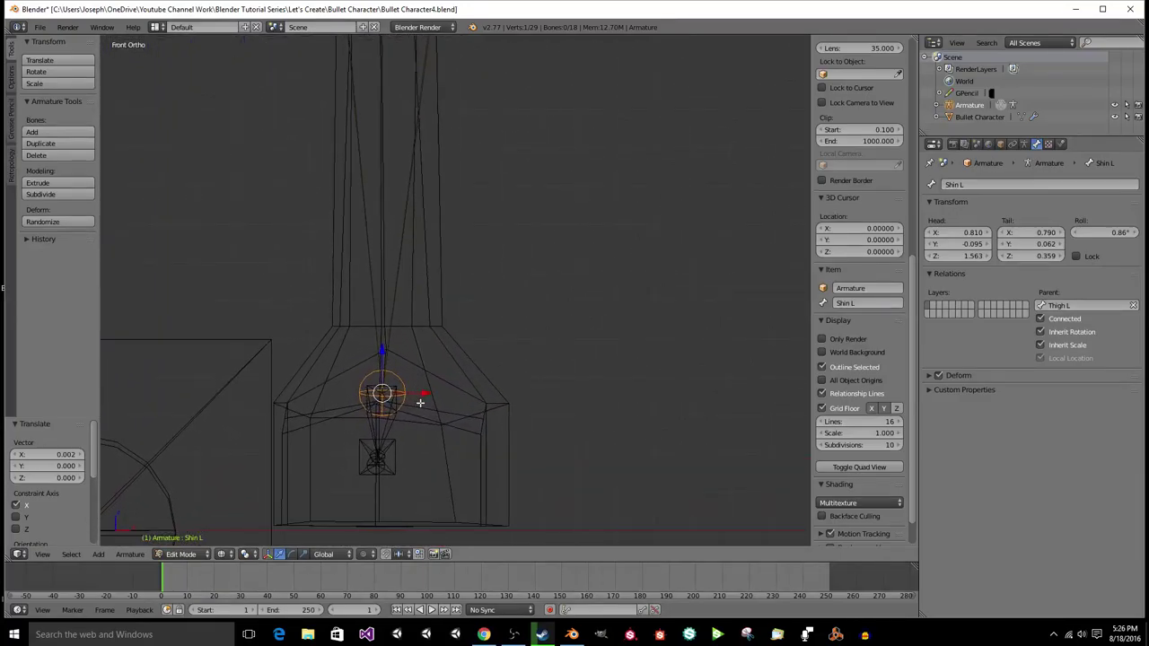
Step: Undo the X moves of the ankle joint, the Ankle L–Toes L joint and the toe tip, and deselect all bones
key(ctrl+z)
key(ctrl+z)
key(ctrl+z)
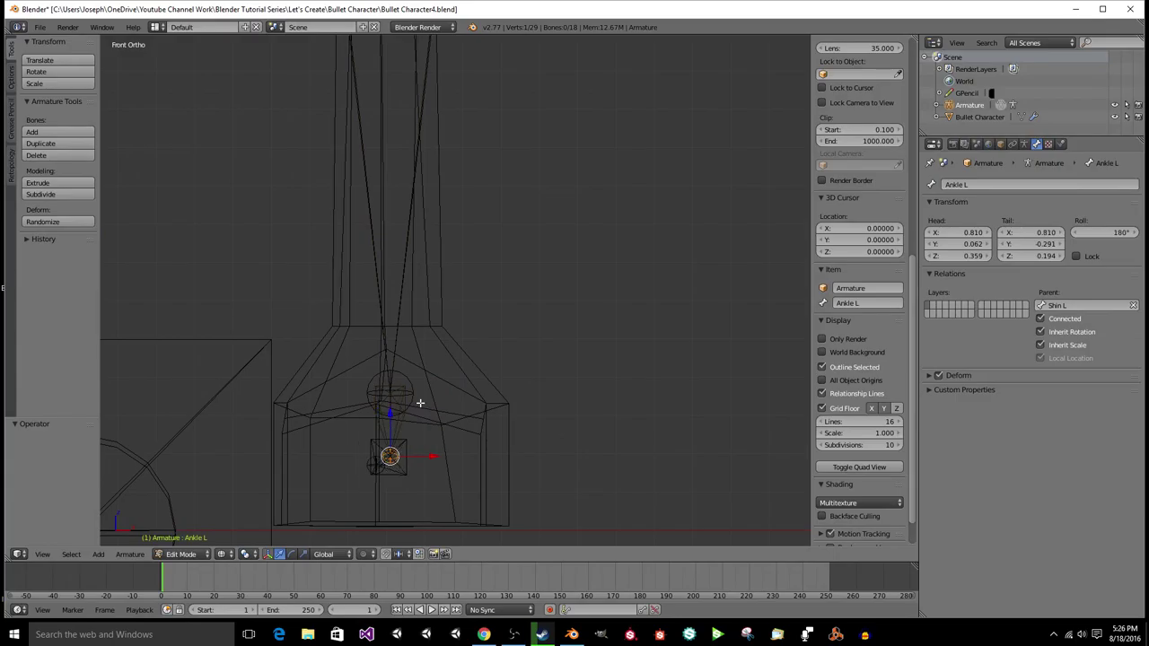
key(ctrl+z)
key(ctrl+z)
key(a)
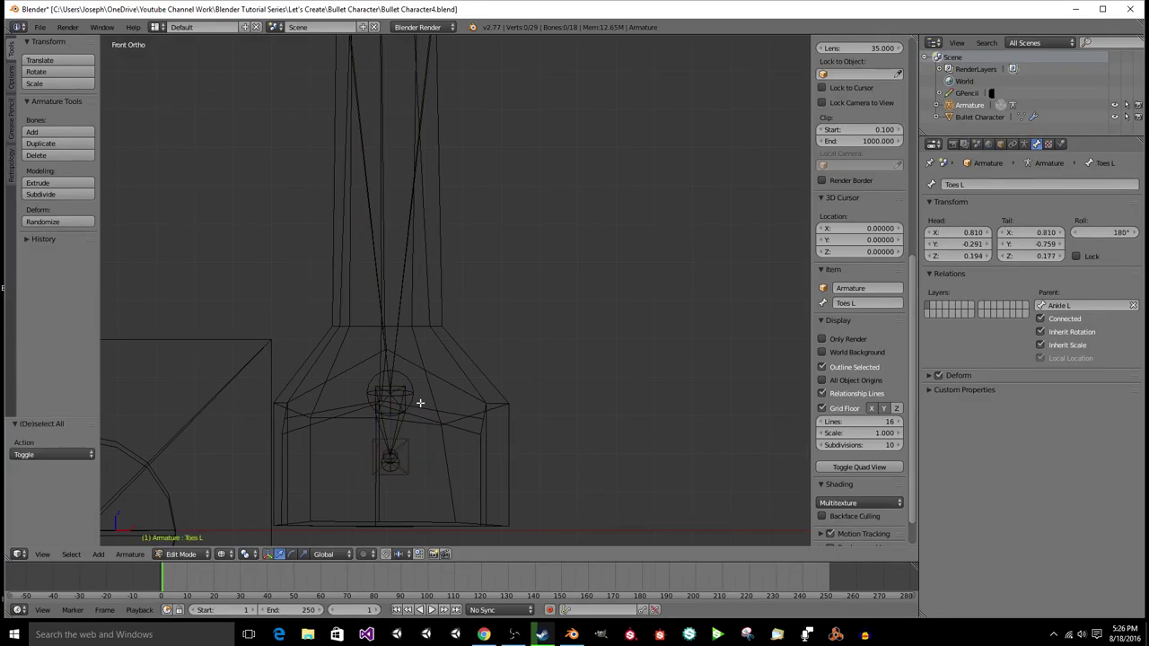
Step: Move the joint between Ankle L and Toes L about -0.017 along X
scroll(420, 403, down, 2)
scroll(419, 403, up, 1)
shift+middle_drag(420, 403, 415, 352)
key(KP_2)
key(KP_2)
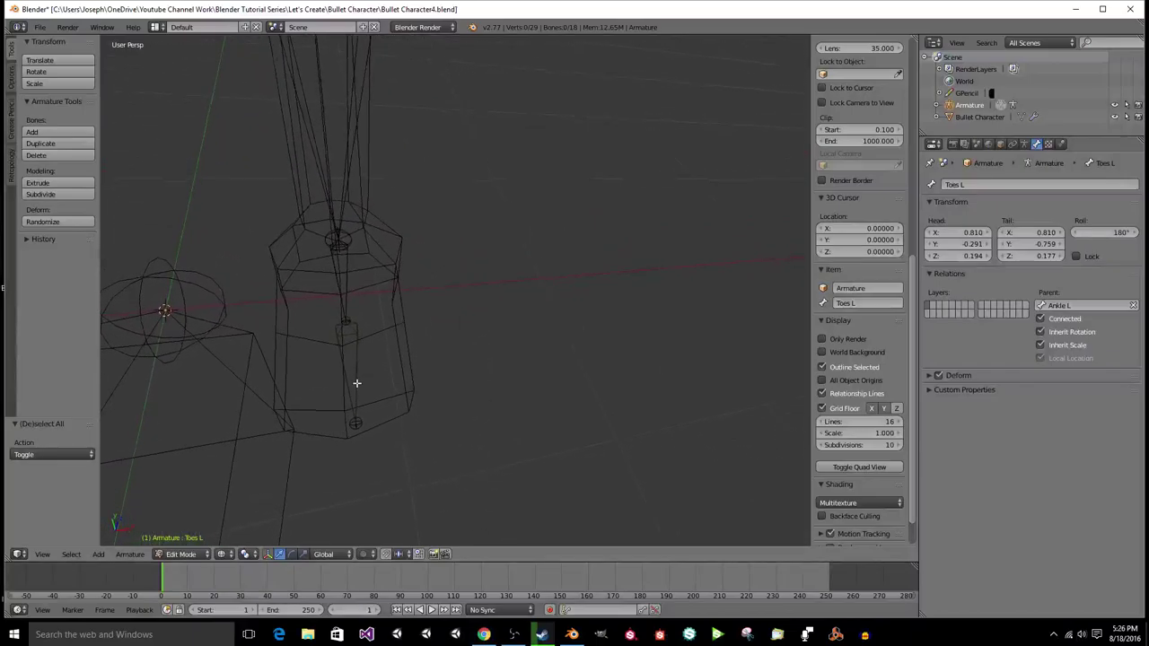
right_click(349, 320)
drag(385, 319, 382, 320)
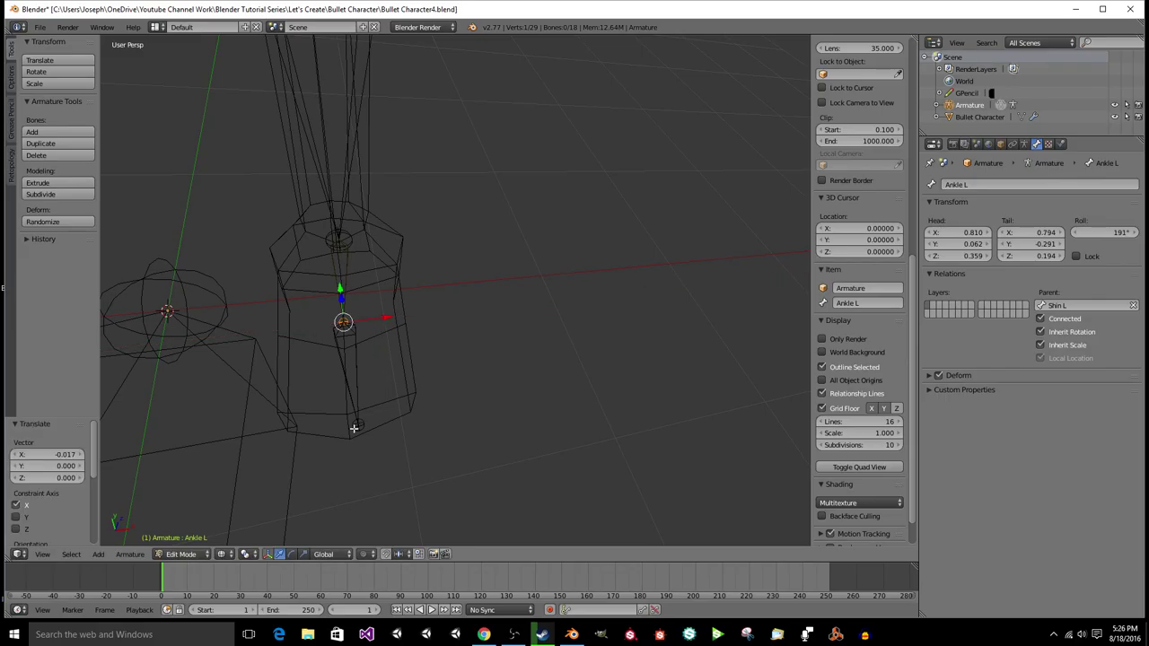
Step: Move the tip of the Toes L bone about -0.039 along X
right_click(356, 427)
drag(371, 420, 361, 422)
click(369, 421)
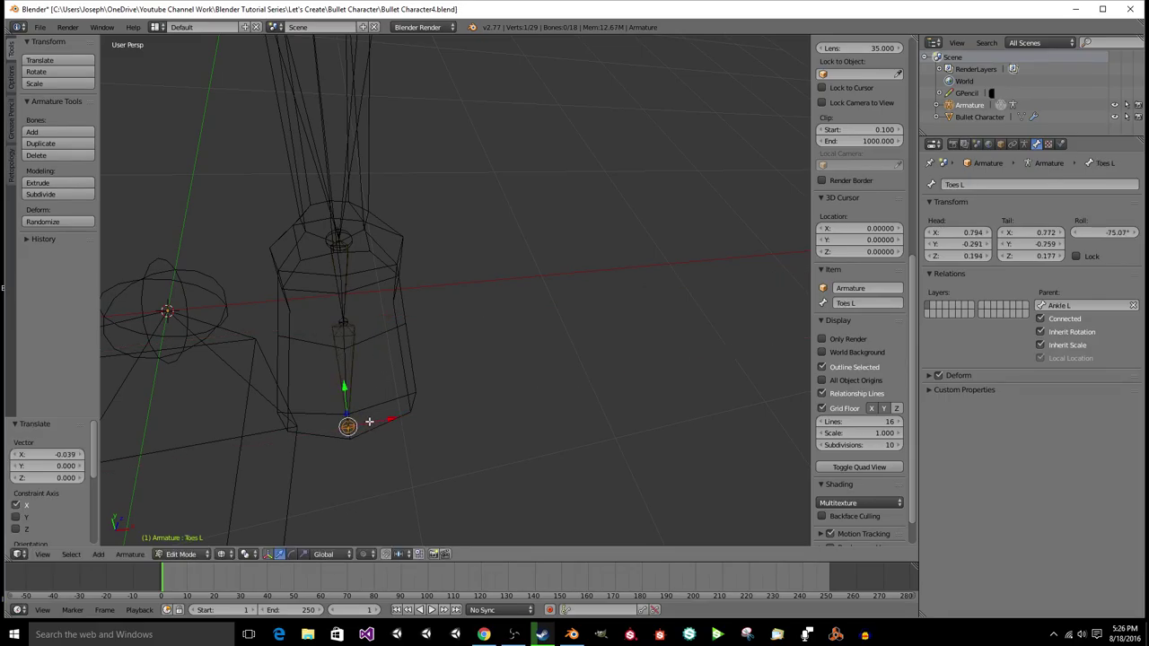
Step: Examine the left leg and foot bones from the side and from behind the character
key(KP_2)
key(KP_2)
scroll(342, 400, up, 5)
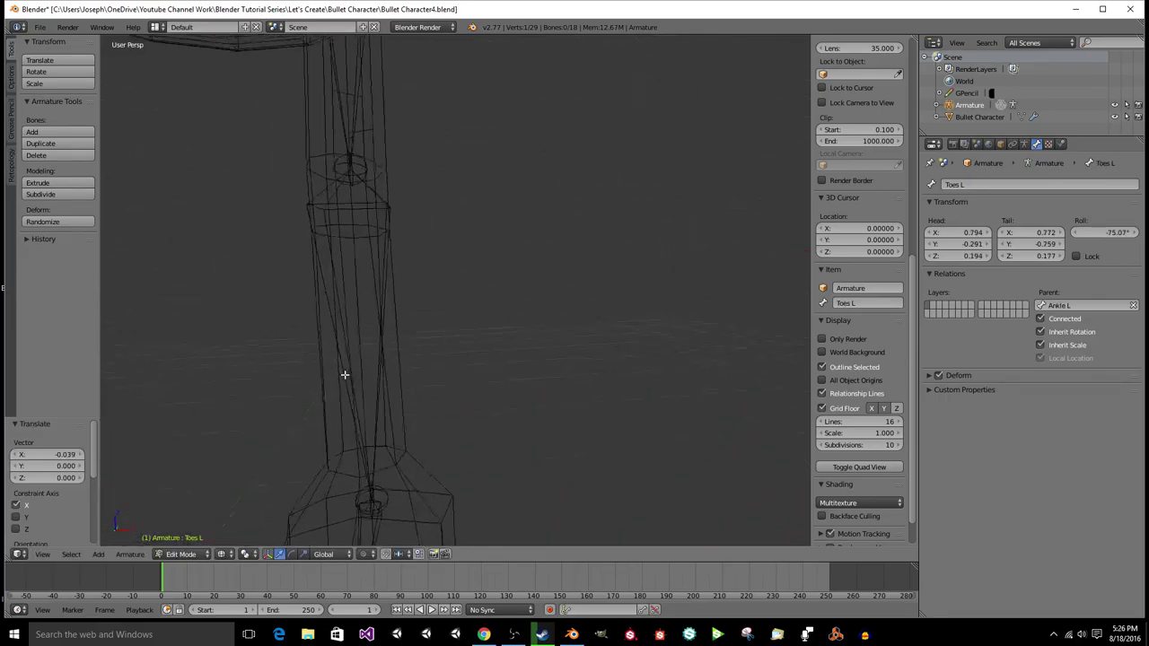
key(KP_6)
key(KP_6)
key(KP_6)
key(KP_6)
key(KP_6)
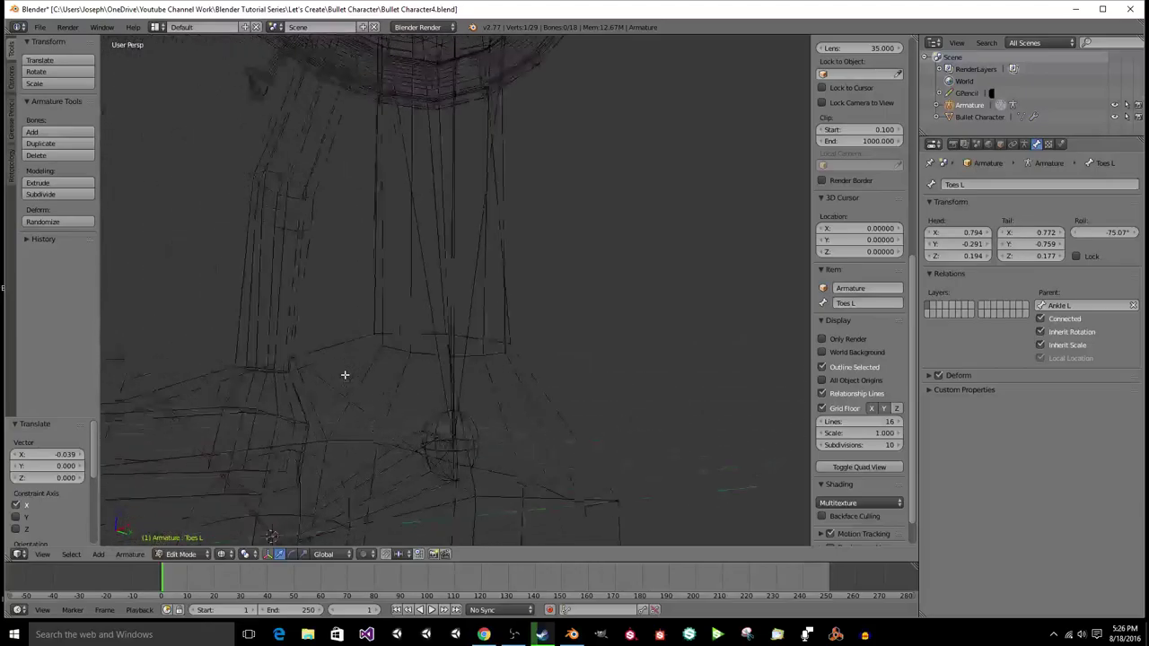
middle_drag(344, 375, 534, 414)
key(KP_8)
key(KP_8)
key(KP_8)
key(KP_8)
key(KP_8)
key(KP_8)
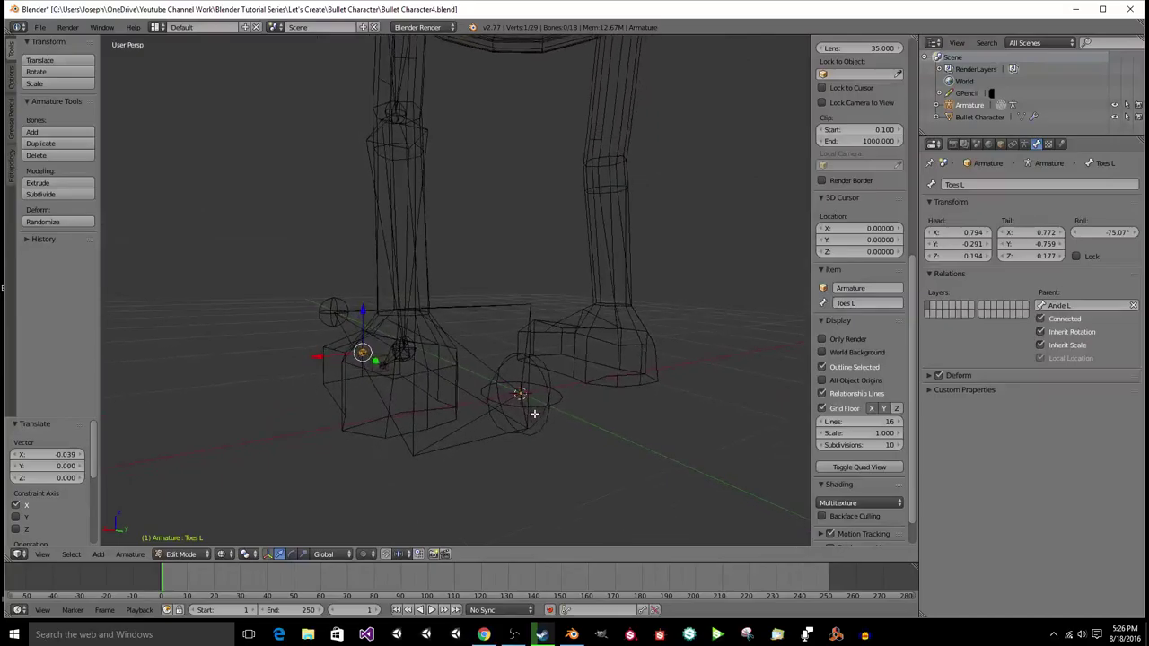
Step: Save the file over the existing one and deselect all bones
key(ctrl+s)
click(534, 414)
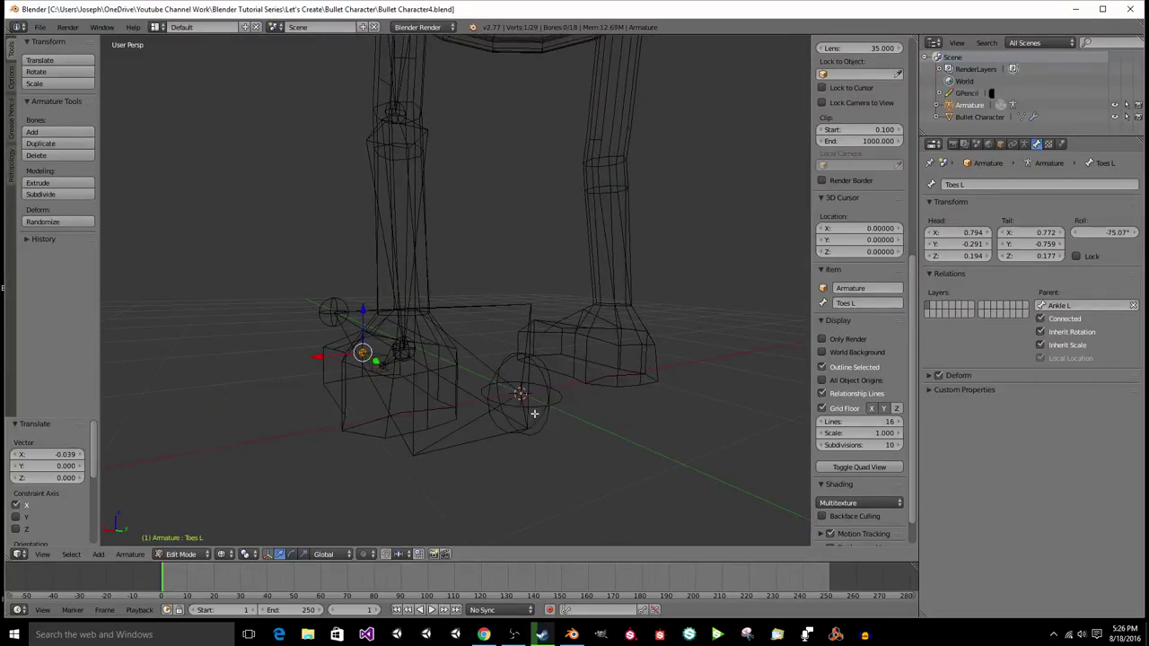
key(a)
Step: Examine the foot and leg mesh in solid shading and return to wireframe display
shift+middle_drag(534, 414, 561, 475)
key(Home)
mouse_move(534, 413)
middle_down()
mouse_move(552, 414)
mouse_move(516, 409)
mouse_move(485, 175)
middle_up()
scroll(534, 414, up, 3)
key(z)
scroll(534, 414, up, 5)
scroll(534, 414, up, 3)
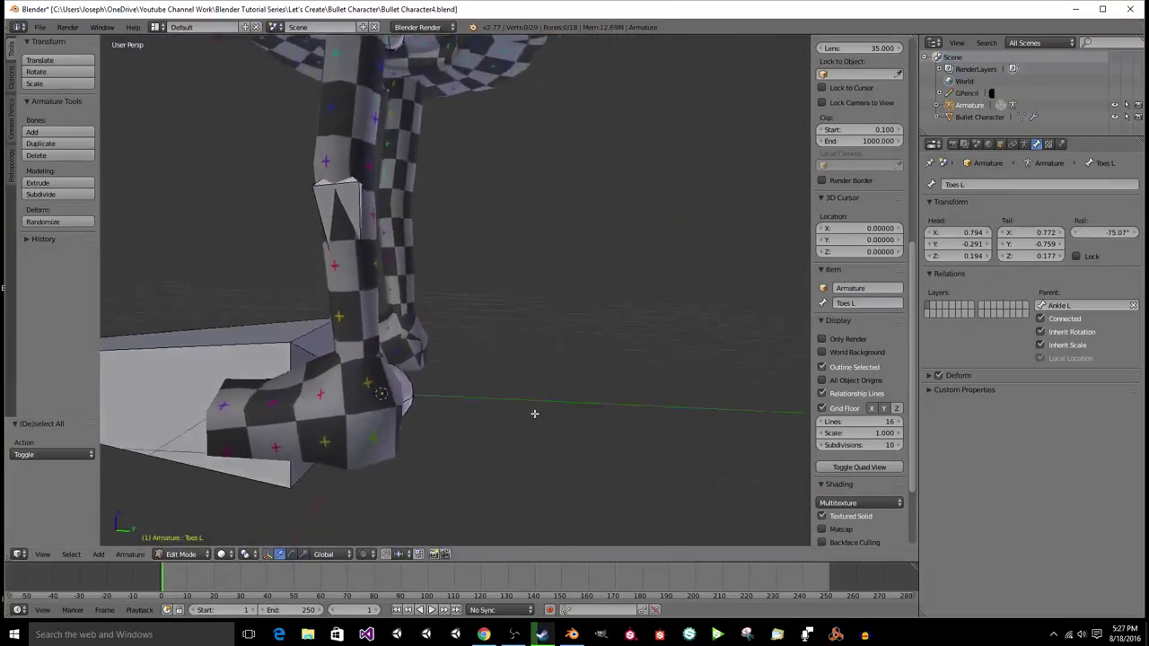
shift+middle_drag(534, 414, 559, 353)
key(z)
Step: Extrude a bone from the left ankle joint about 1.458 backward along Y
middle_drag(530, 411, 454, 418)
right_click(437, 417)
key(e)
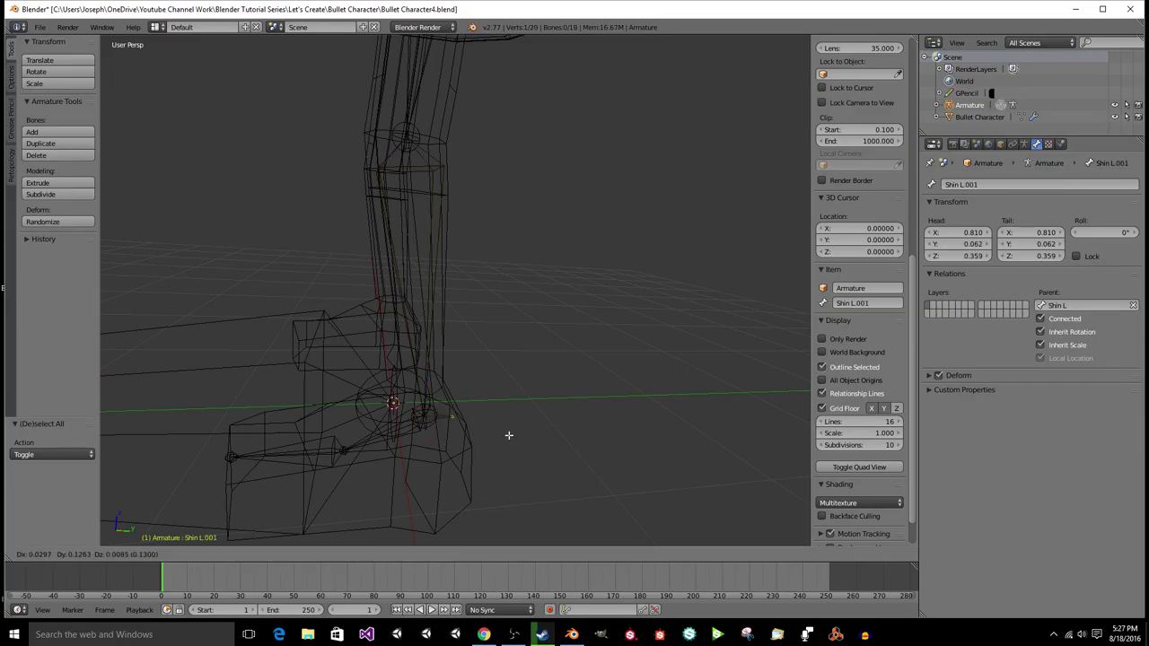
key(y)
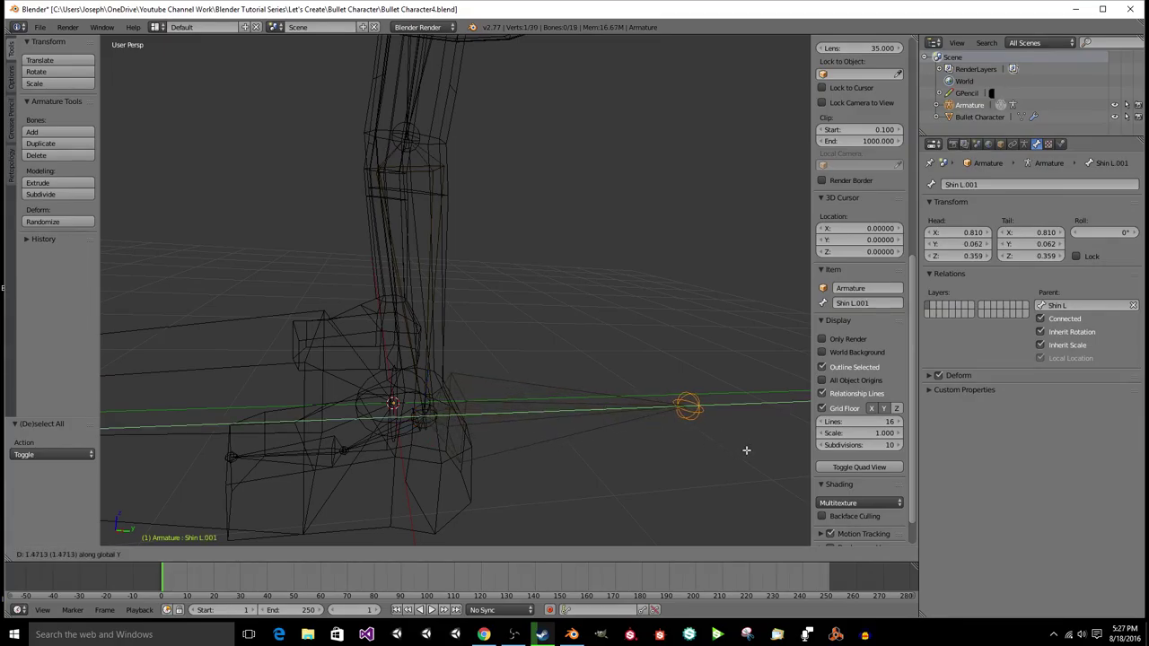
click(745, 452)
Step: Rename the bone behind the left ankle as IK Leg L and save the file over the existing one
right_click(604, 412)
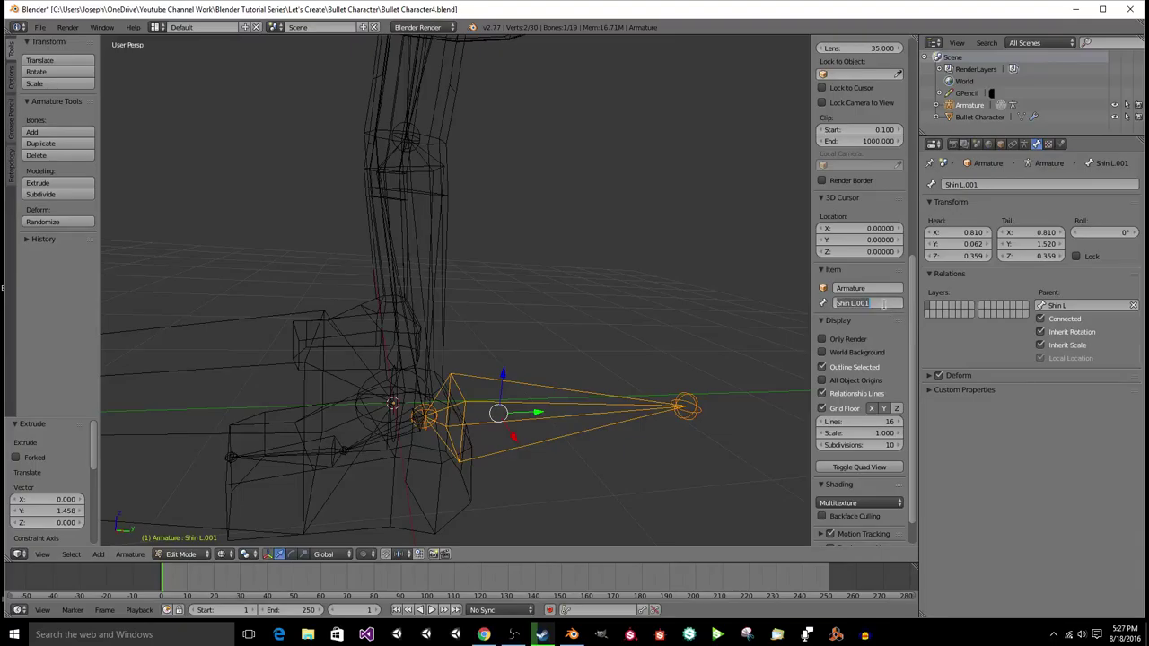
key(BackSpace)
key(Return)
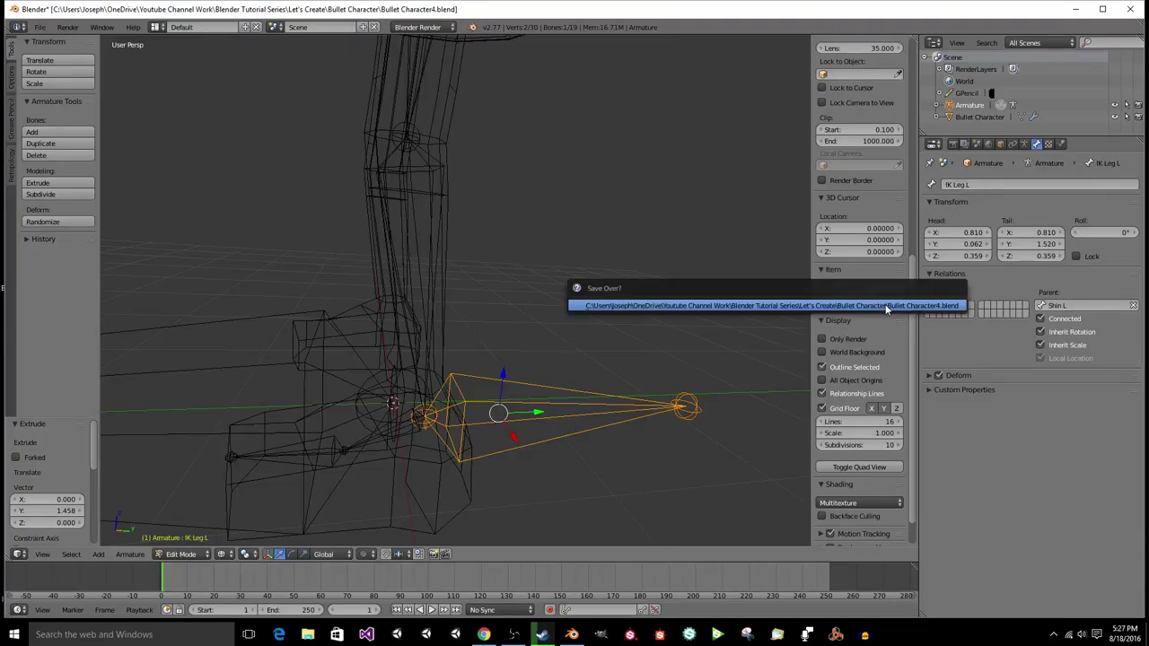
Step: Clear the Shin L parent from the IK Leg L bone and save the file over the existing one
middle_drag(614, 320, 656, 328)
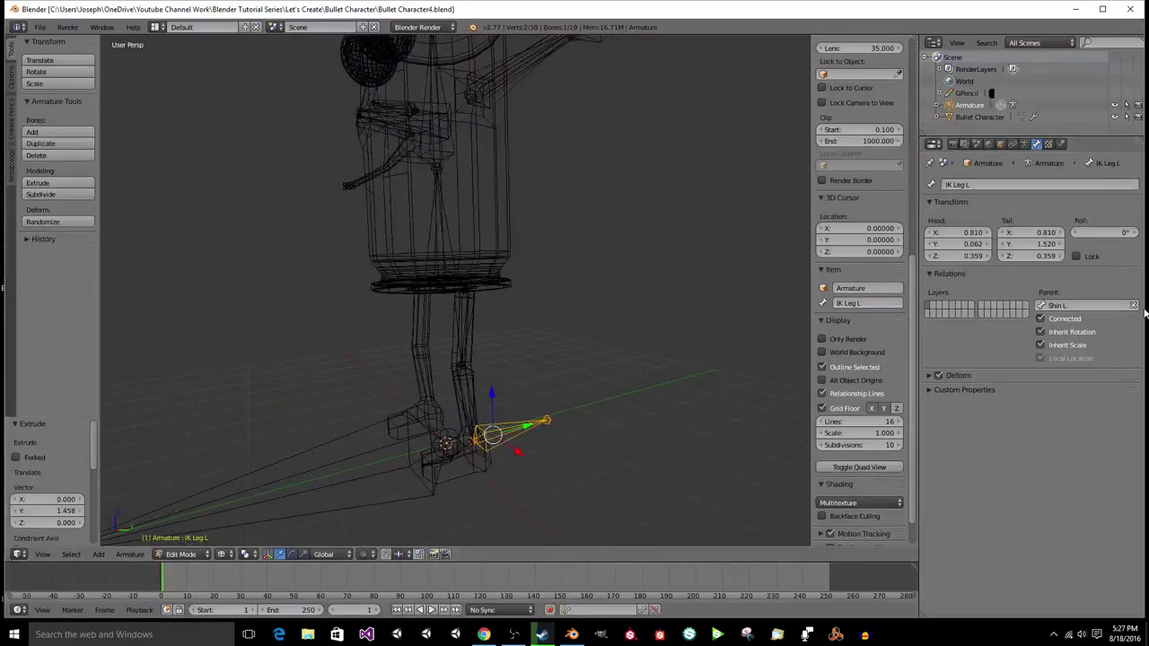
click(1134, 306)
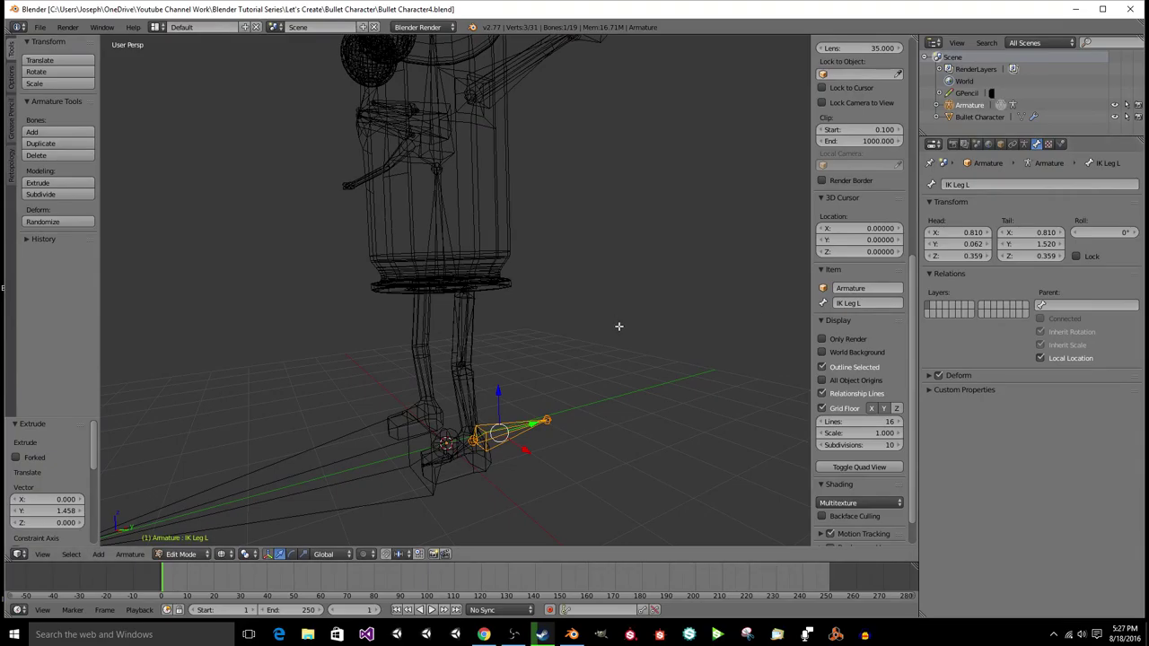
key(ctrl+s)
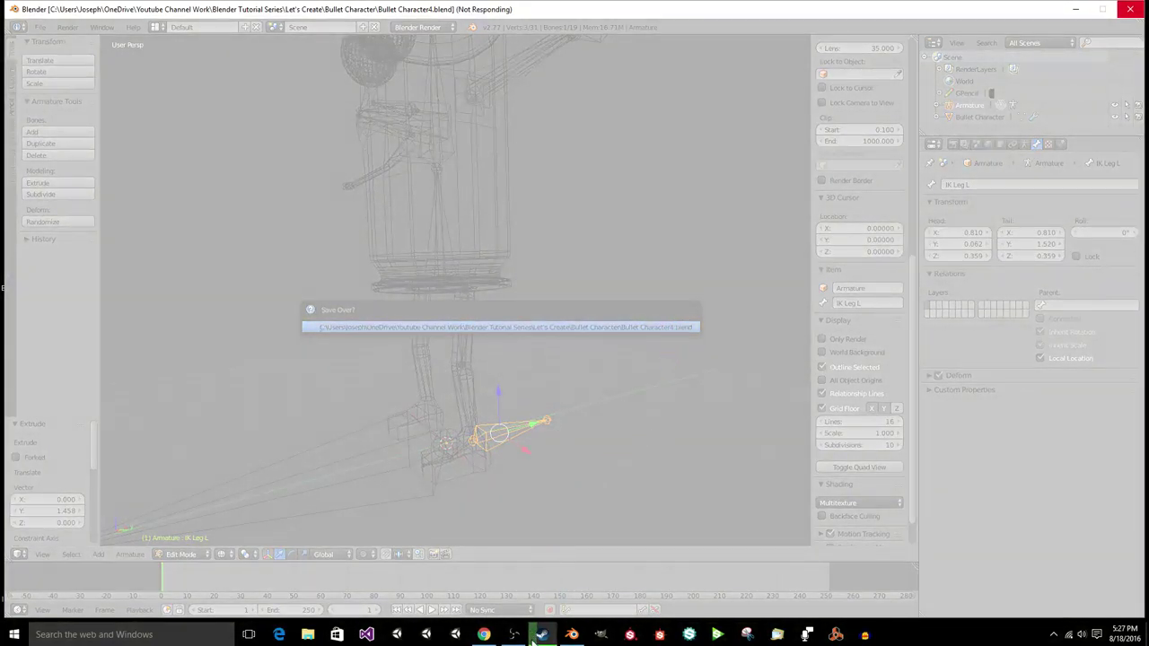
Step: Switch to Steam and close its window, and force the unresponsive Blender program to close
click(543, 635)
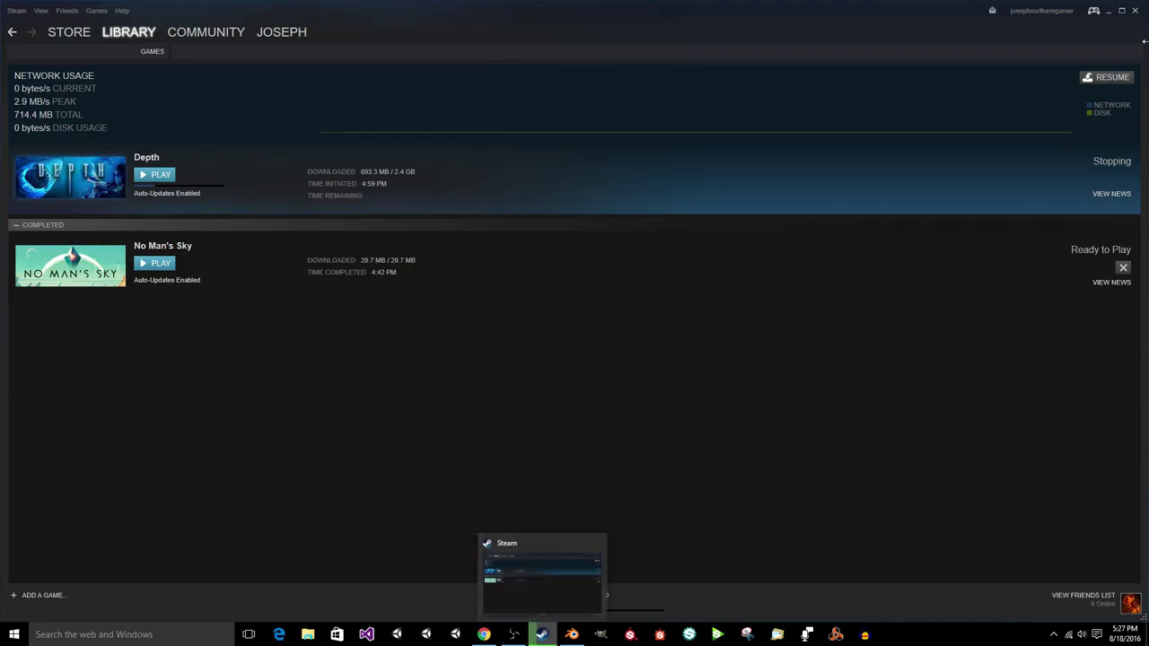
click(1135, 10)
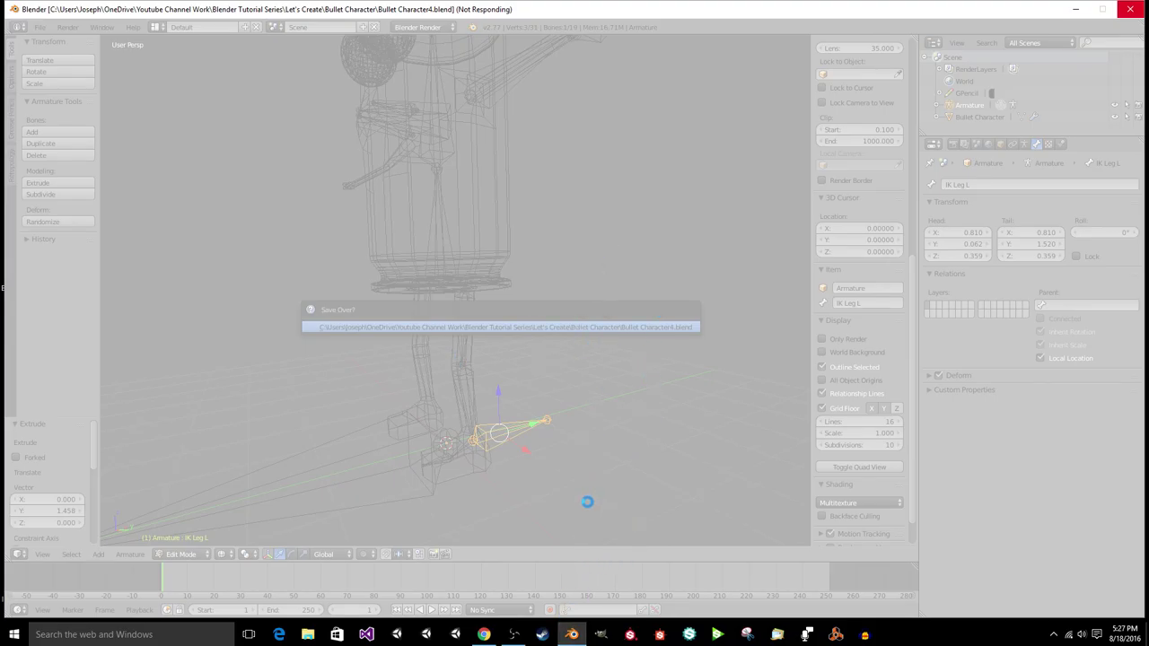
mouse_move(572, 633)
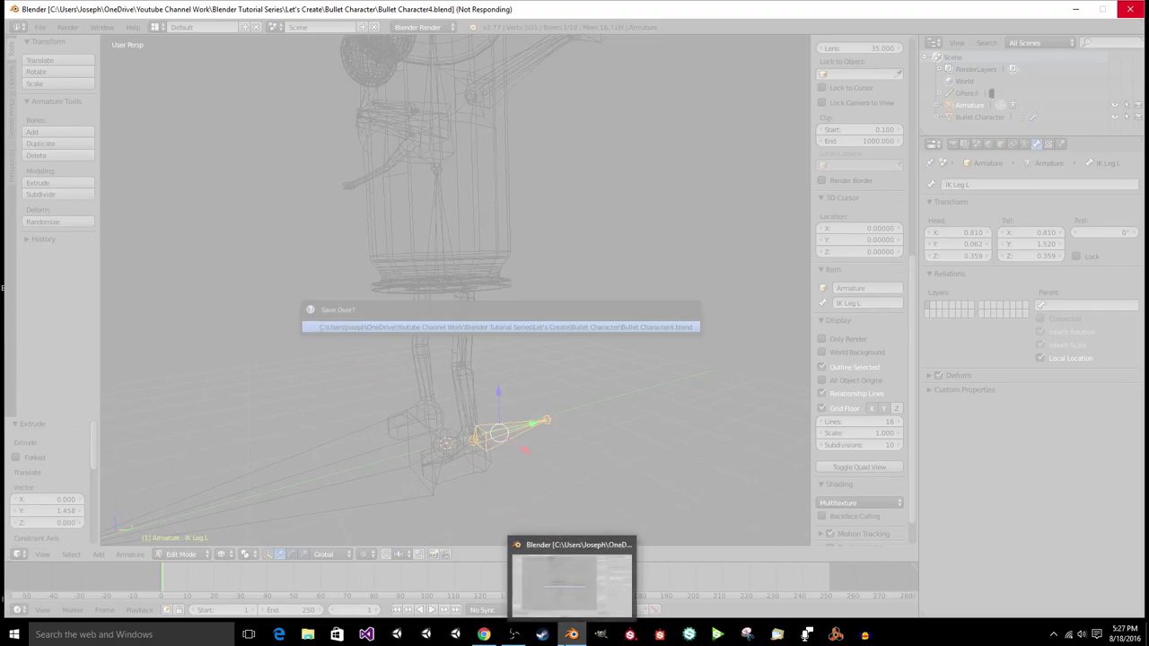
click(626, 545)
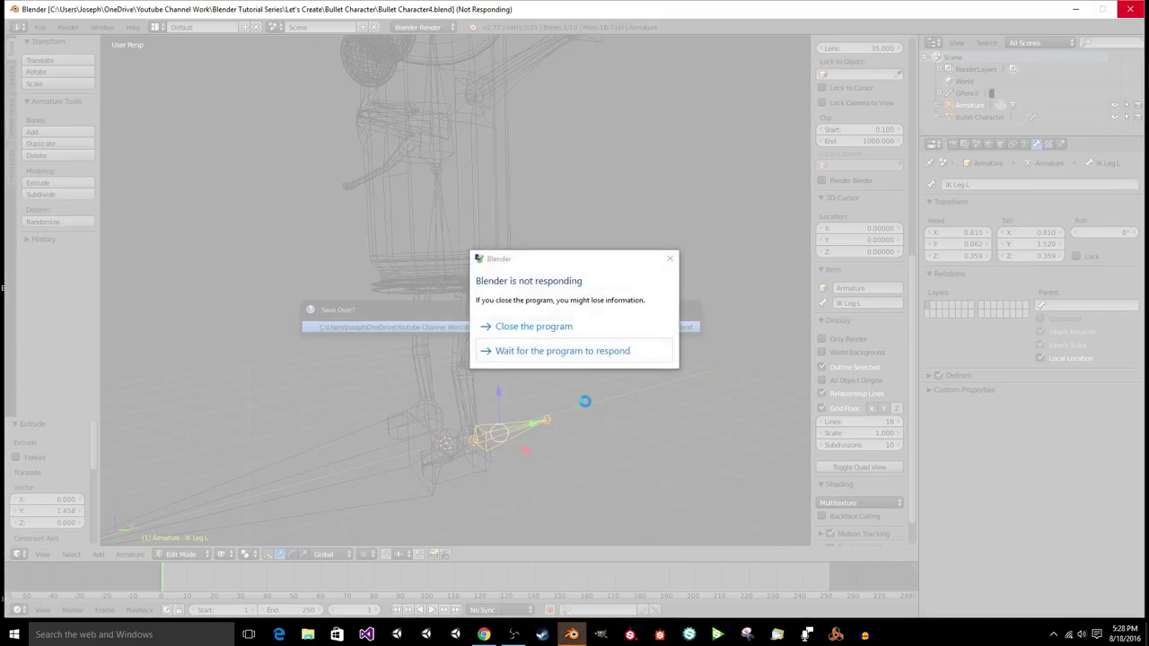
click(590, 327)
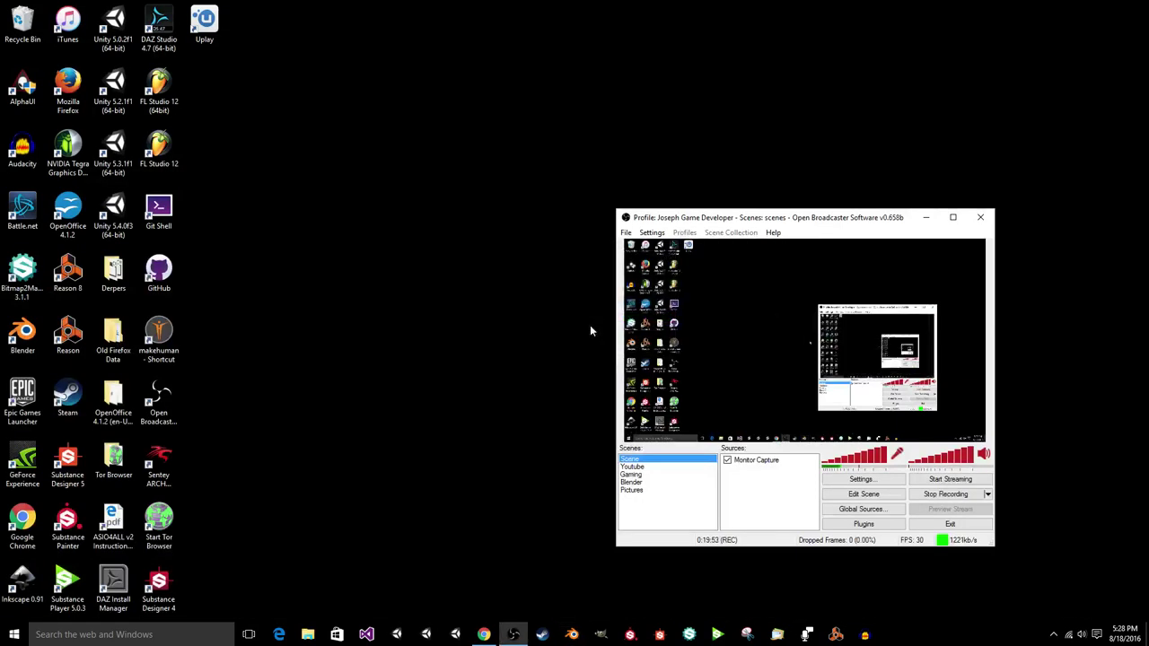
Step: Relaunch Blender and open the recent file Bullet Character4.blend
click(572, 635)
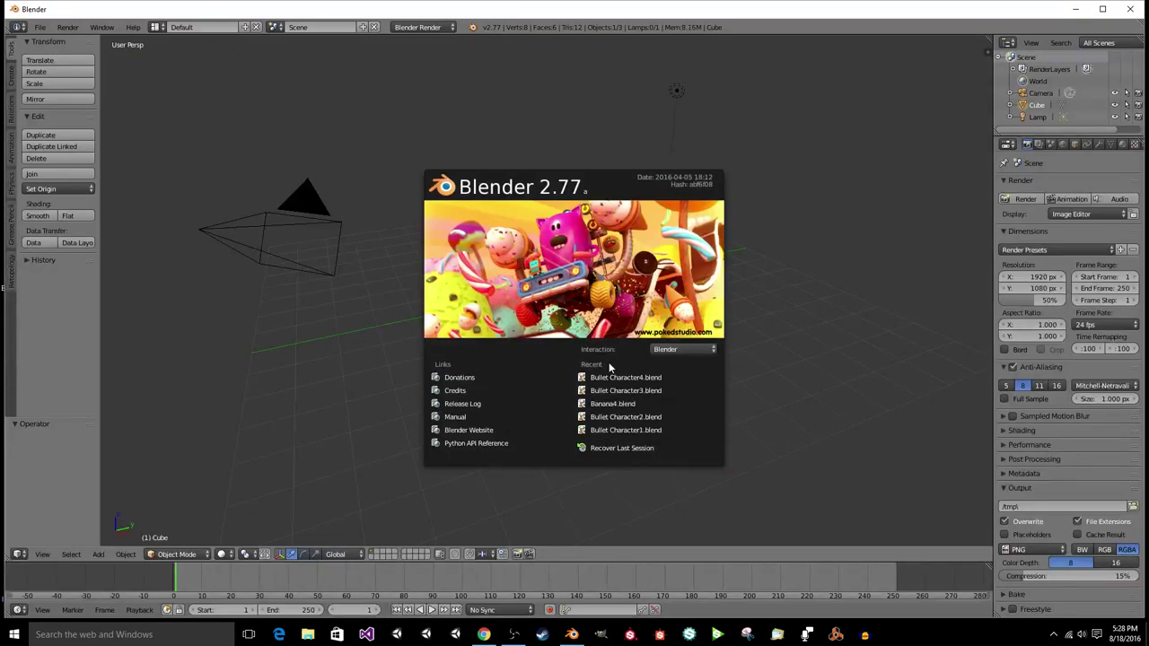
click(609, 378)
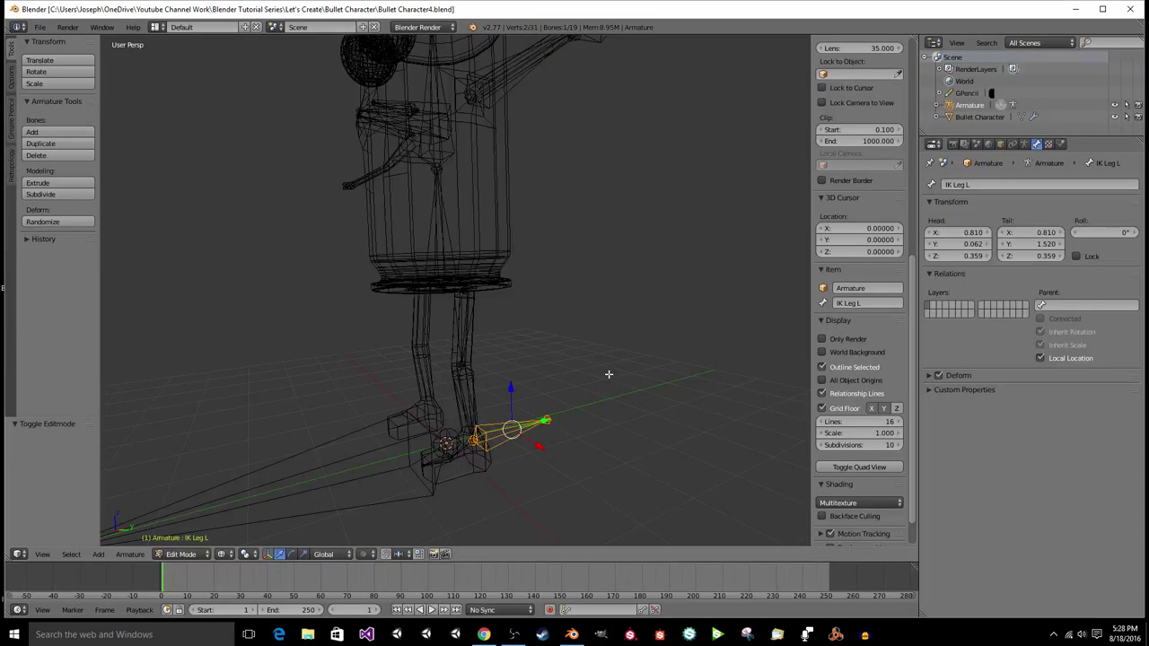
Step: Display the whole character in solid shading and switch the armature to Object Mode
middle_drag(609, 374, 526, 336)
ctrl+middle_drag(602, 338, 606, 350)
ctrl+alt+scroll(607, 351, down, 6)
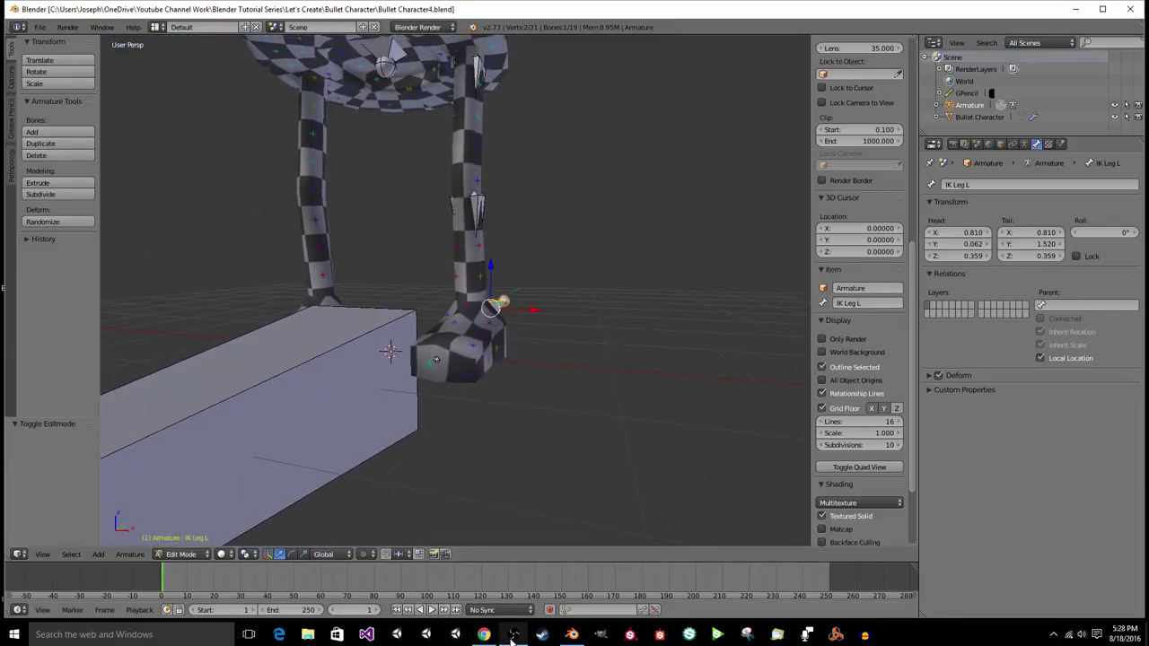
mouse_move(513, 634)
mouse_move(519, 584)
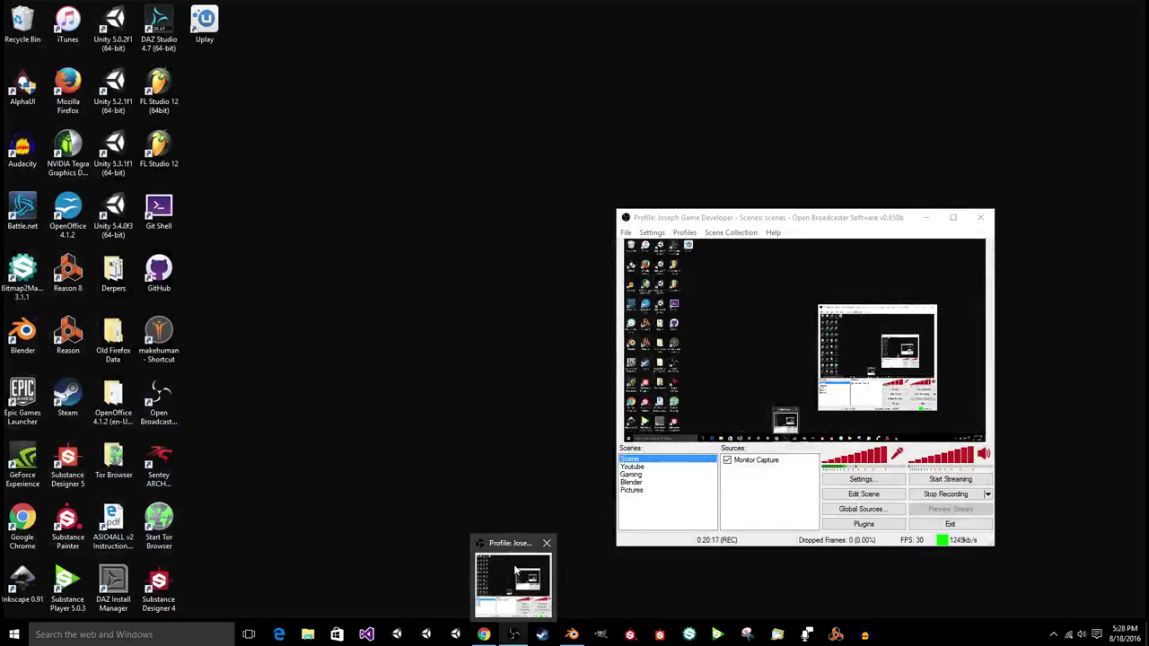
ctrl+alt+scroll(519, 367, up, 4)
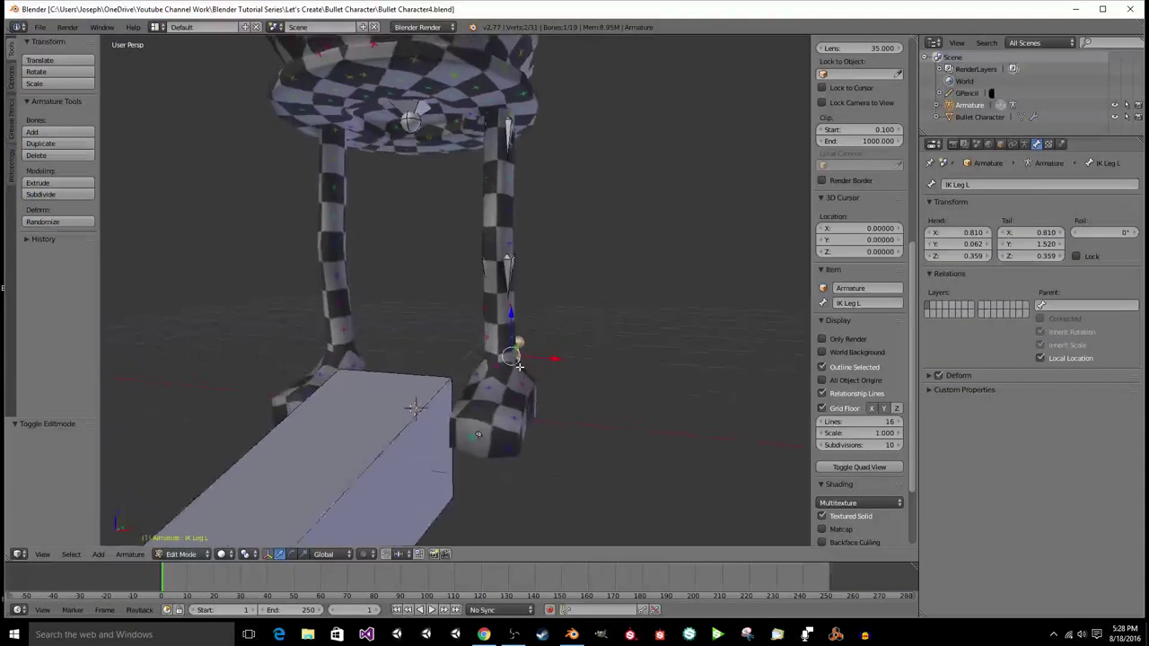
scroll(520, 368, down, 2)
scroll(519, 366, down, 8)
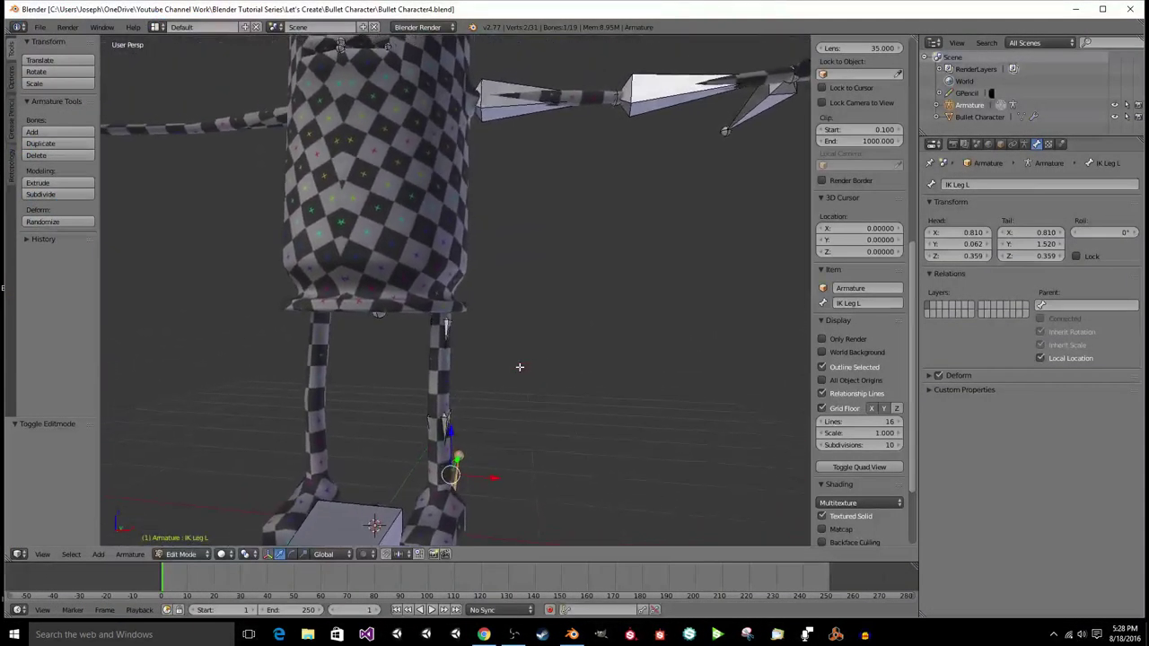
scroll(520, 368, up, 3)
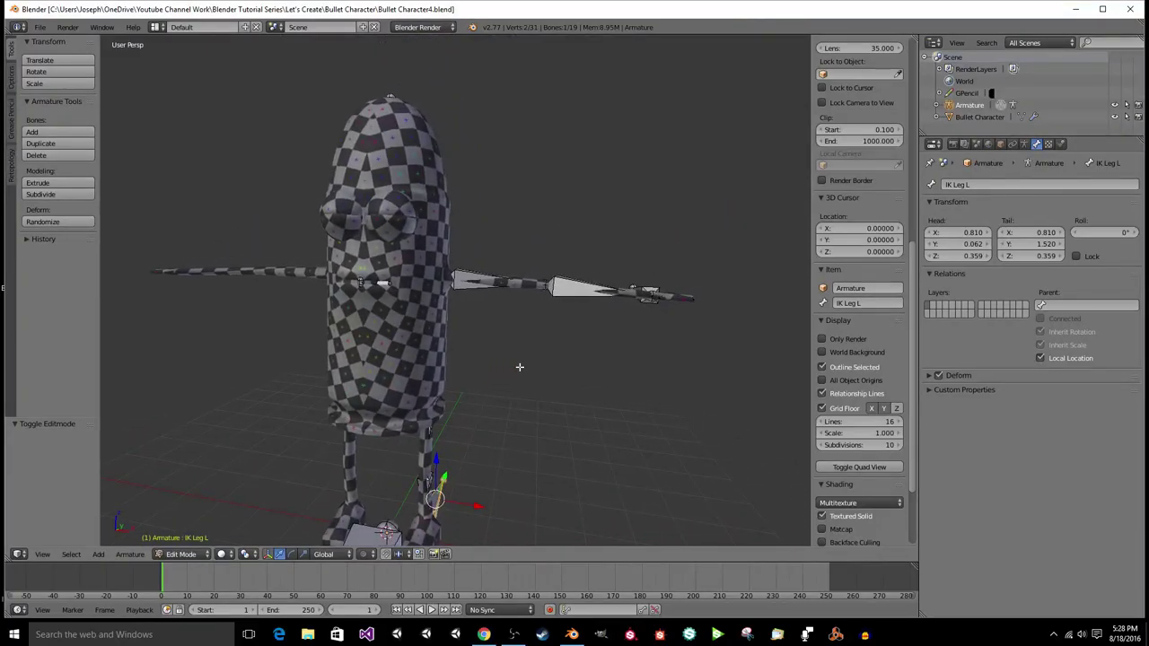
key(Tab)
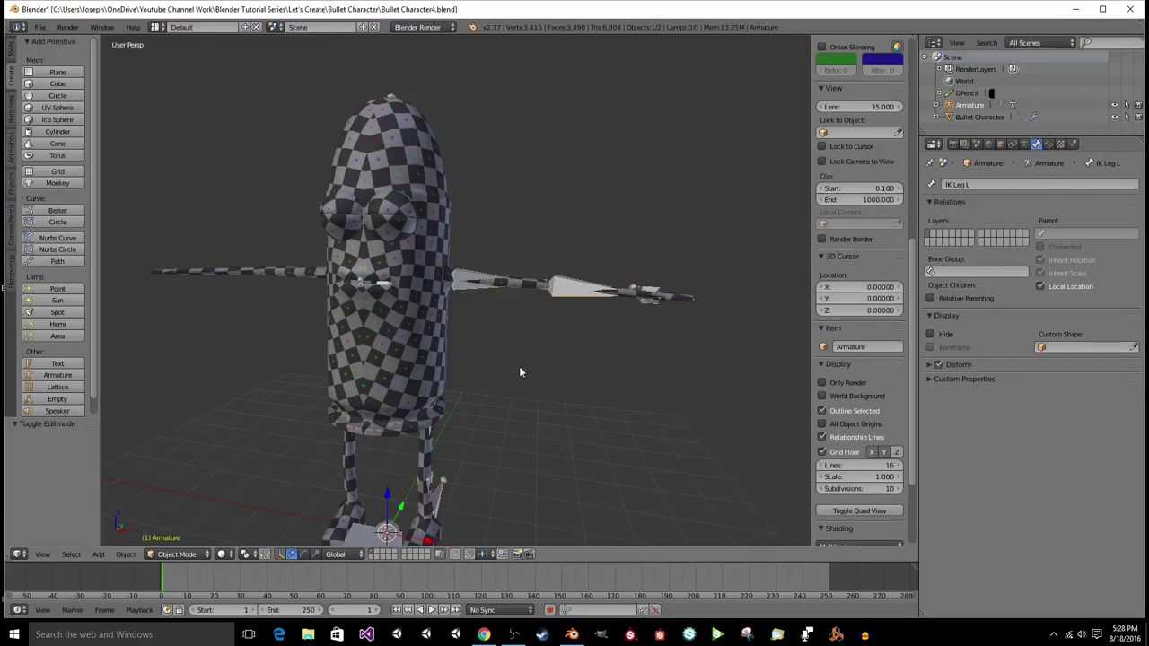
Step: Switch the armature to Pose Mode, select the IK Arm L bone and show its bone constraints
click(177, 554)
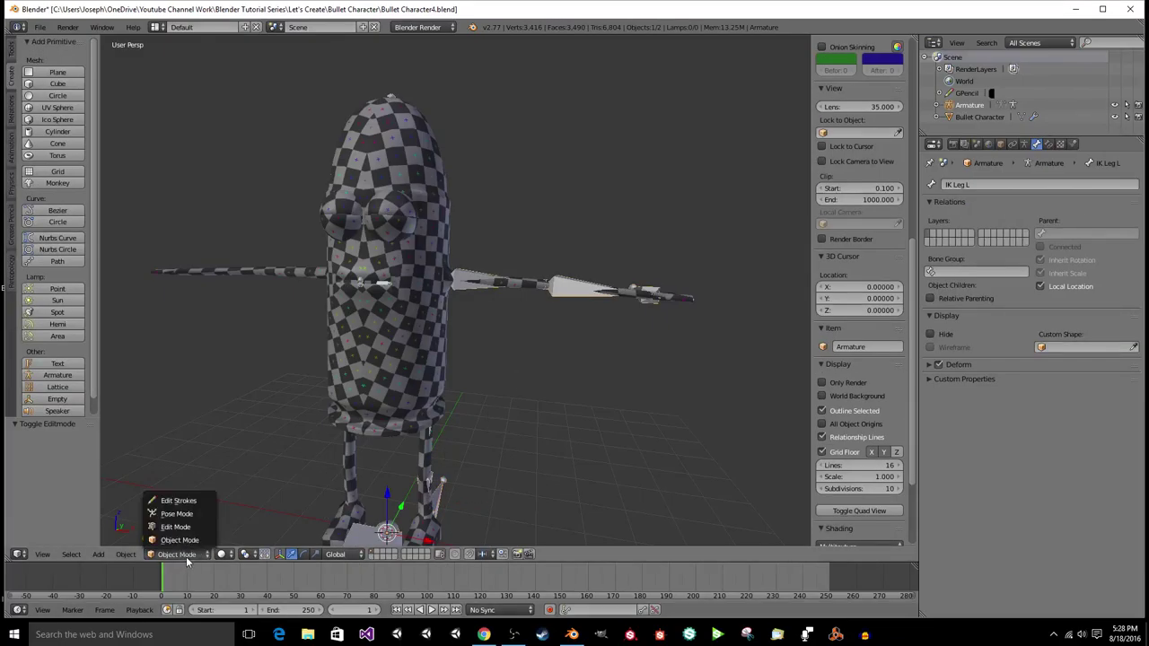
click(184, 514)
middle_drag(584, 429, 602, 332)
right_click(629, 339)
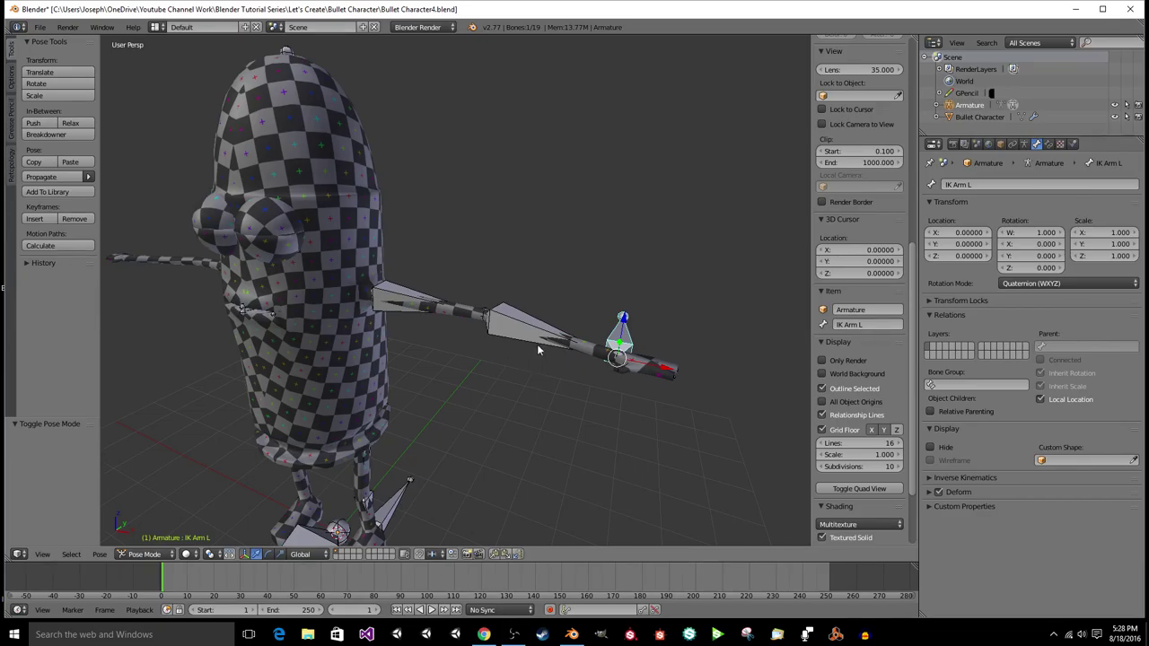
middle_drag(537, 343, 628, 334)
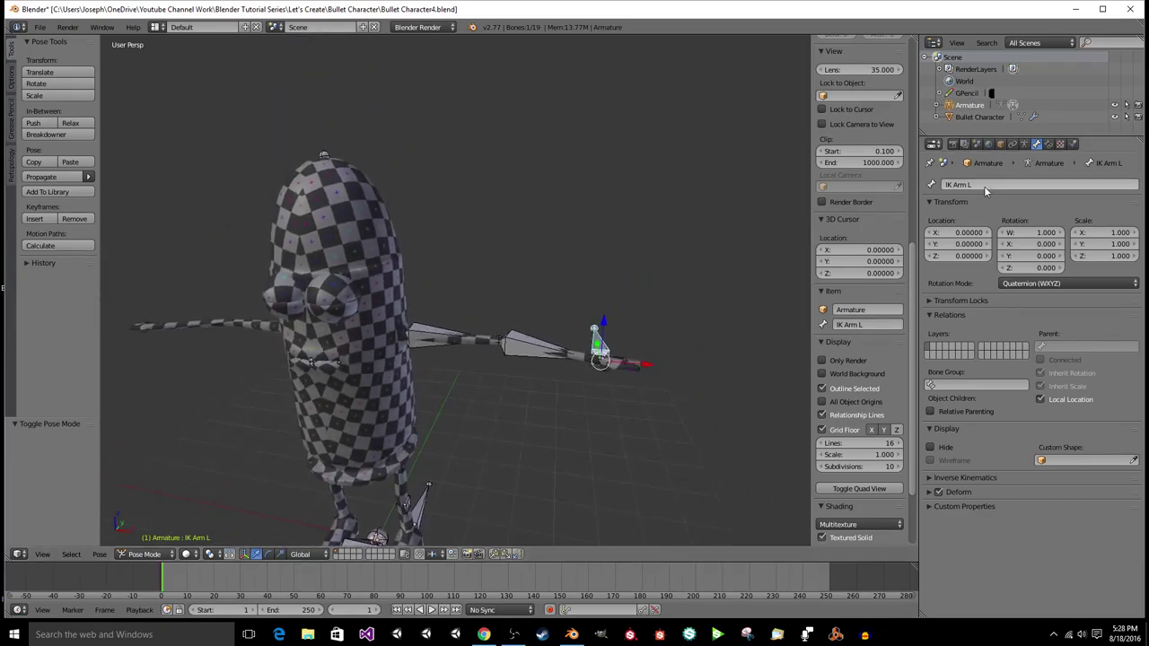
click(1013, 144)
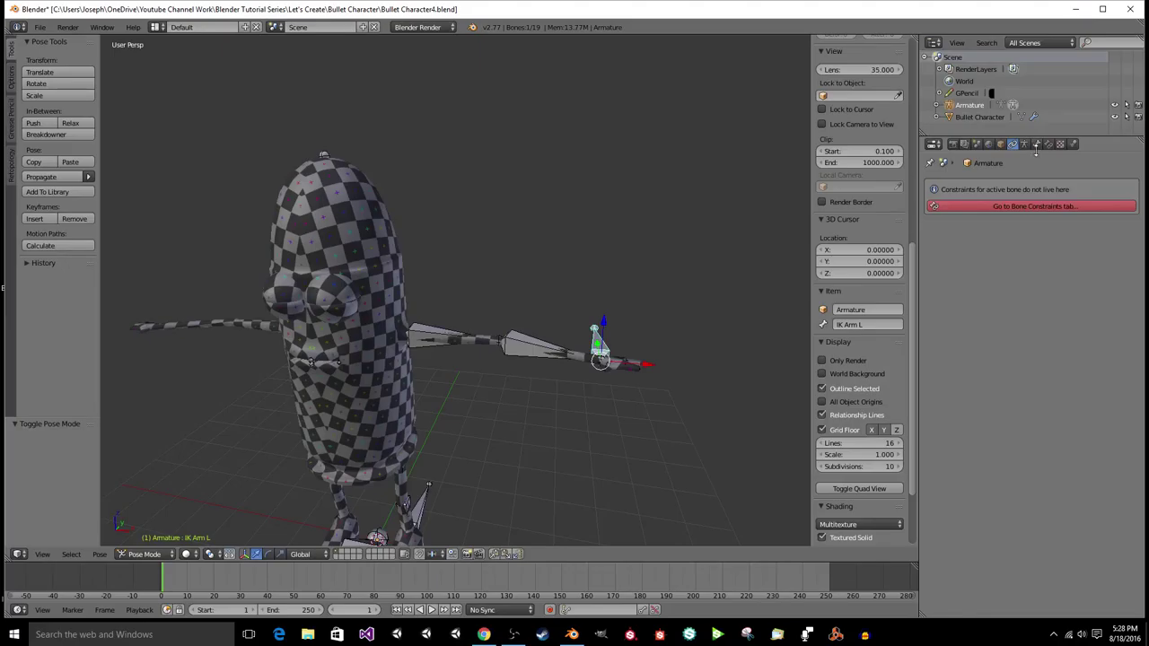
click(1048, 144)
click(995, 182)
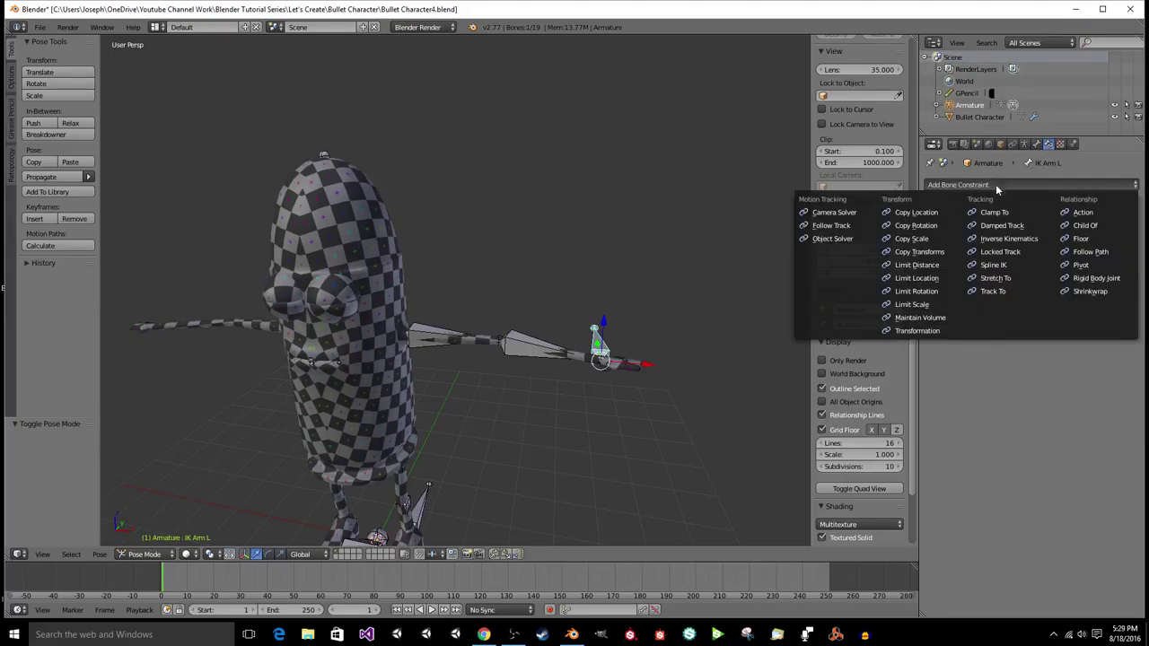
click(1004, 239)
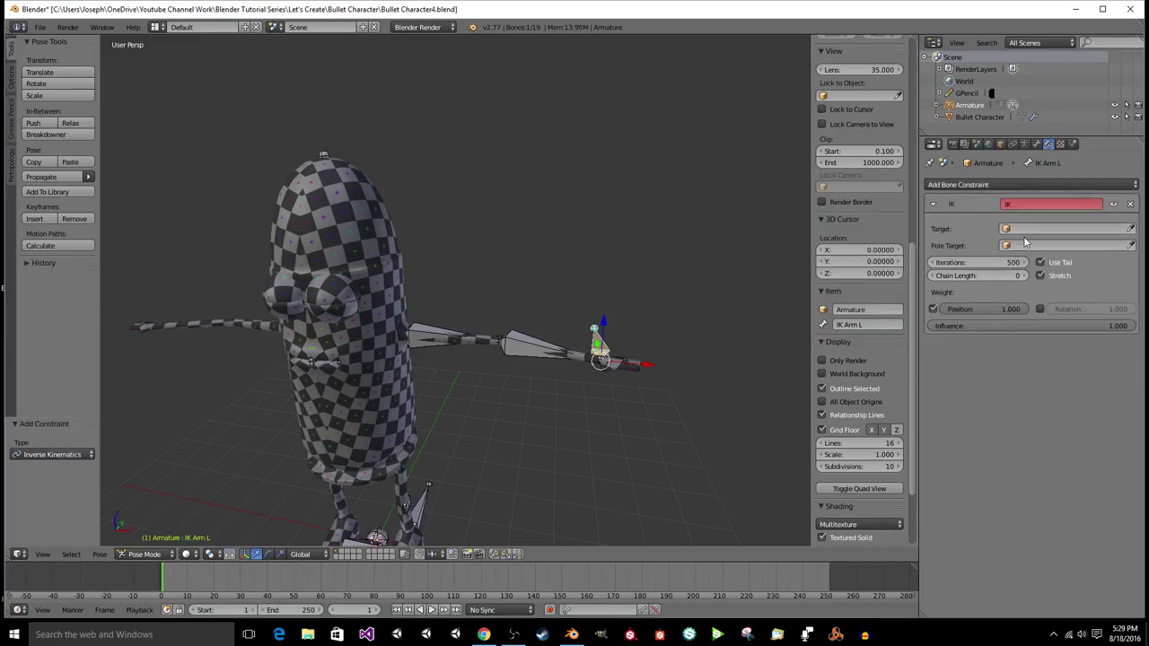
click(1027, 230)
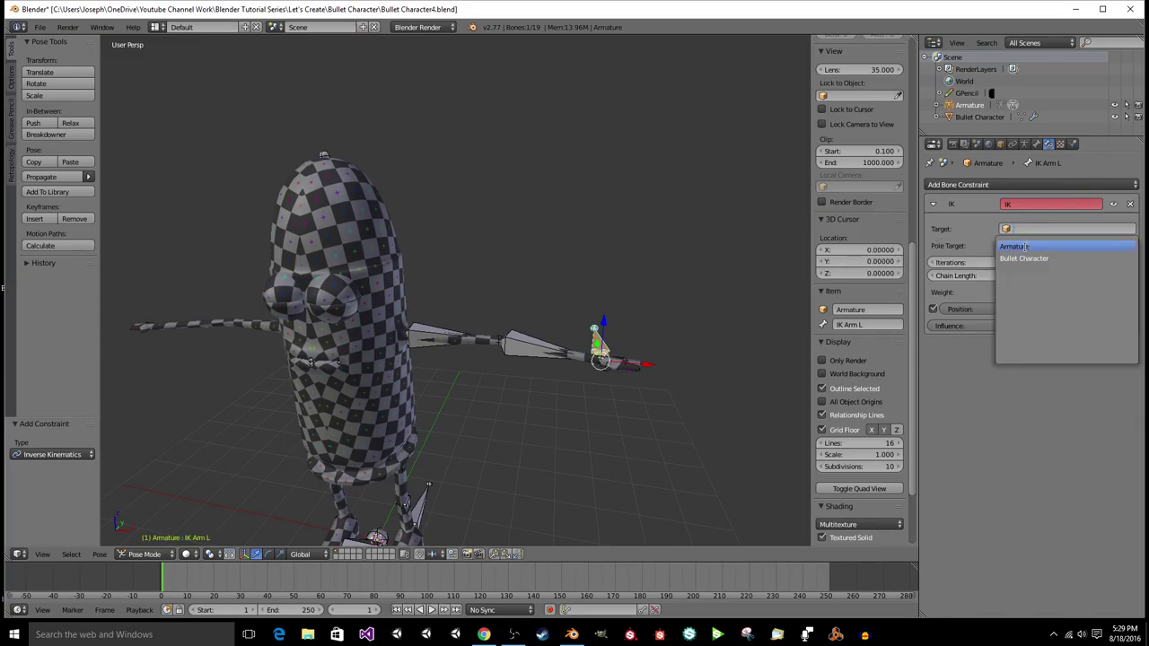
click(1026, 246)
click(1030, 245)
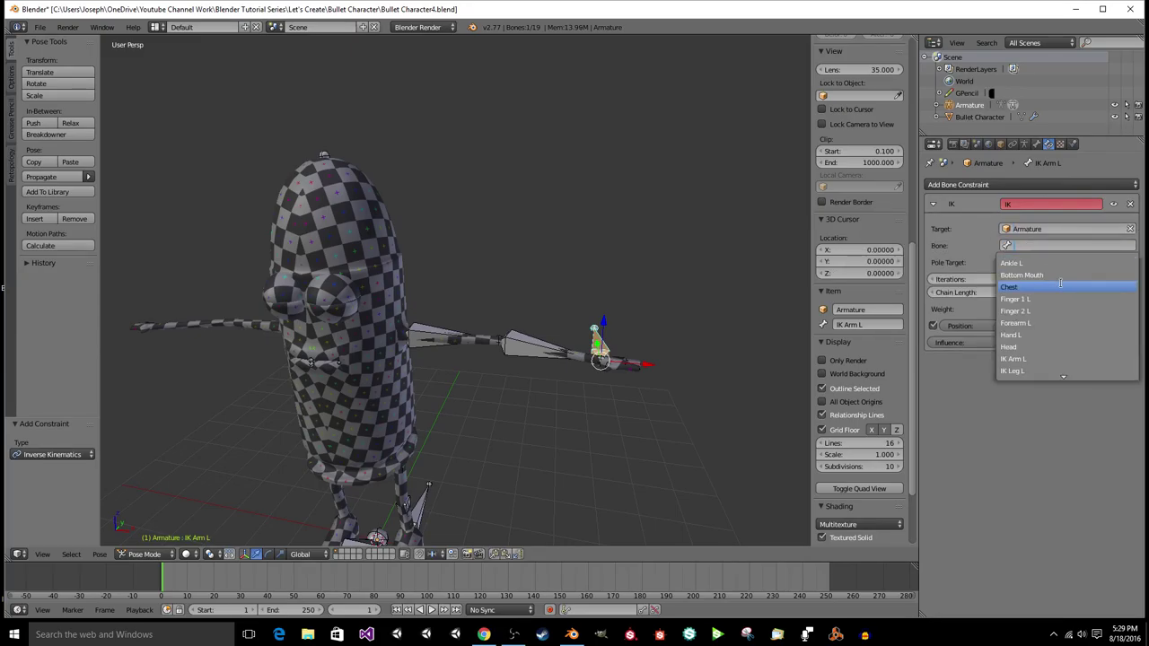
text(for)
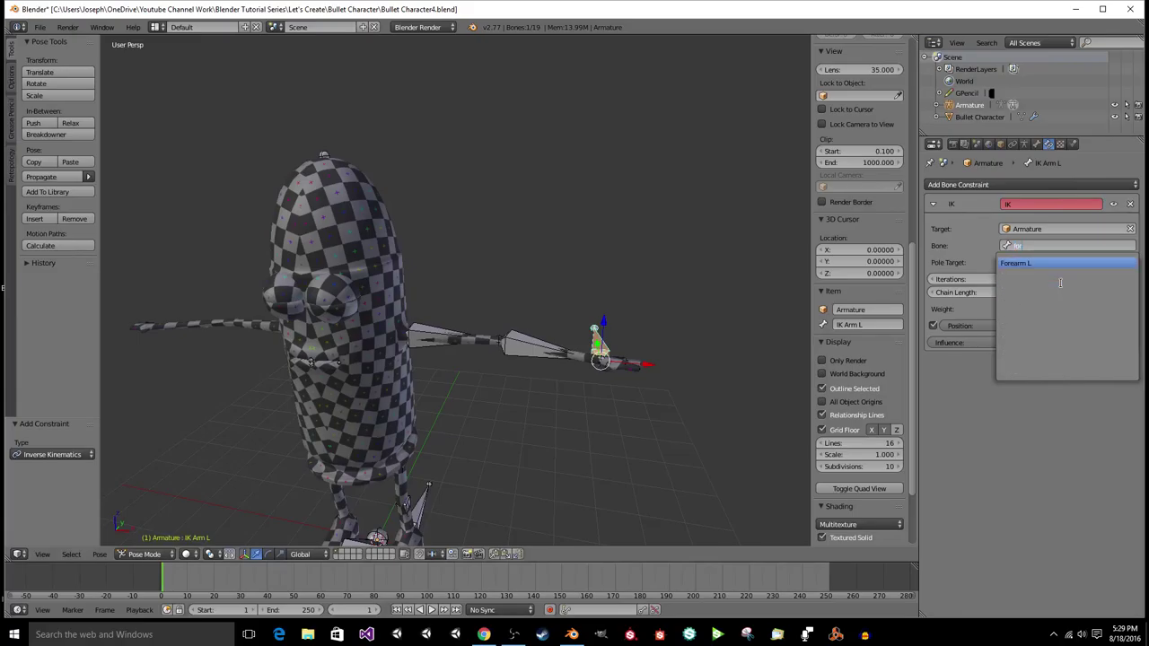
click(1064, 262)
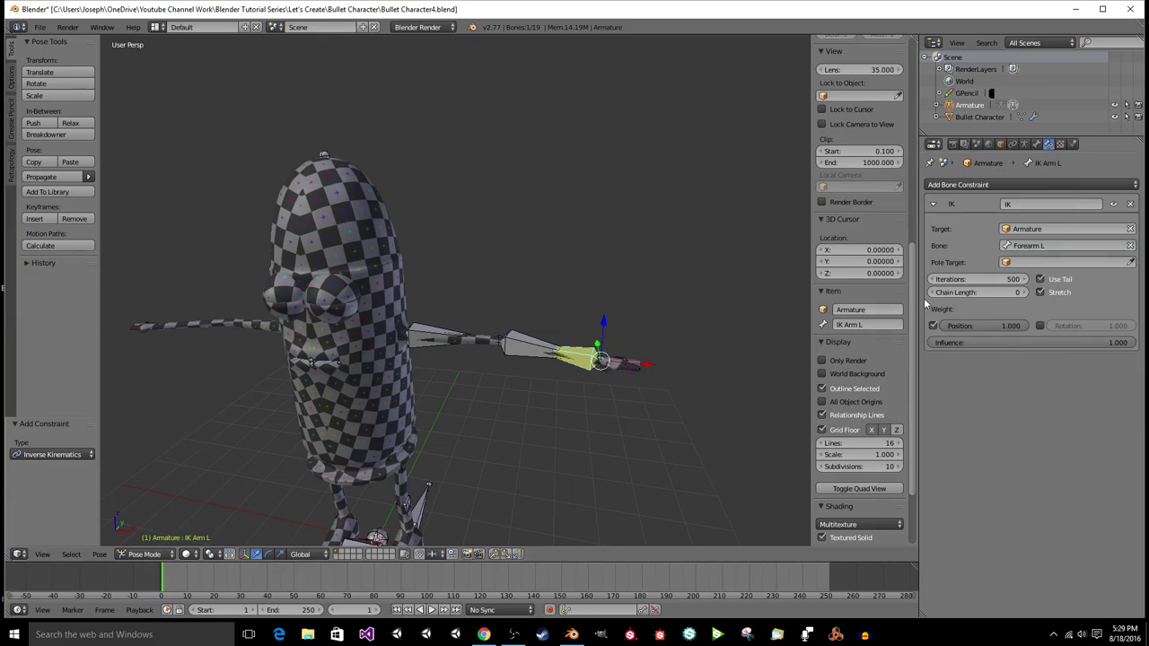
click(1131, 205)
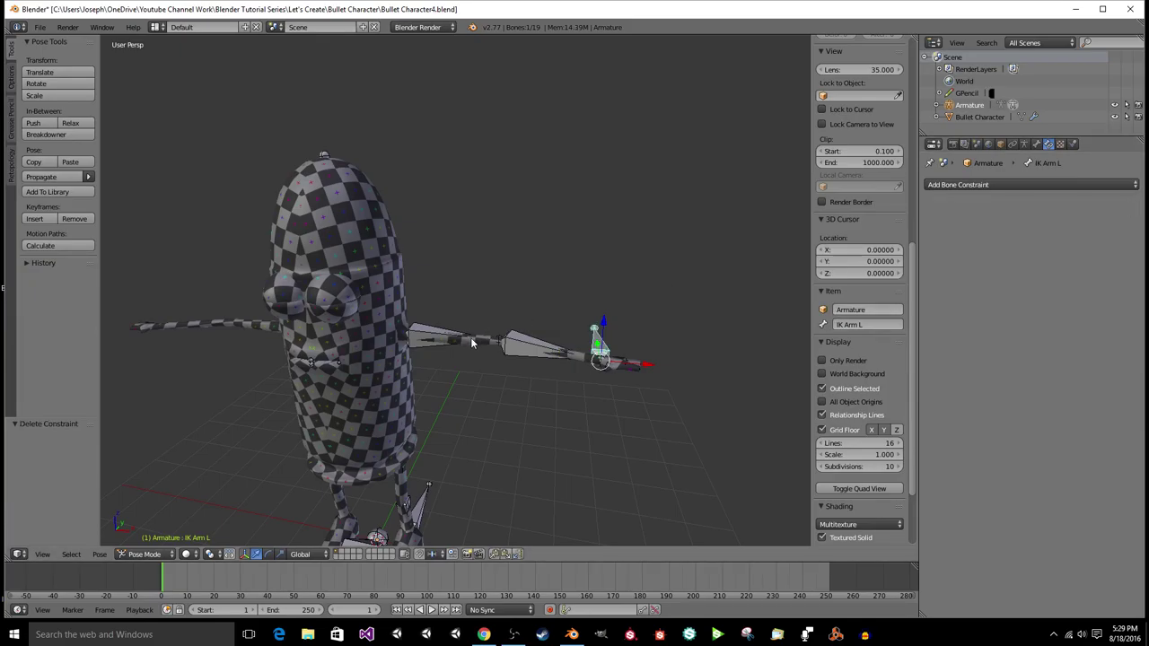
Step: Add an Inverse Kinematics constraint to the Forearm L bone, with Armature as target and IK Arm L as the target bone
right_click(536, 343)
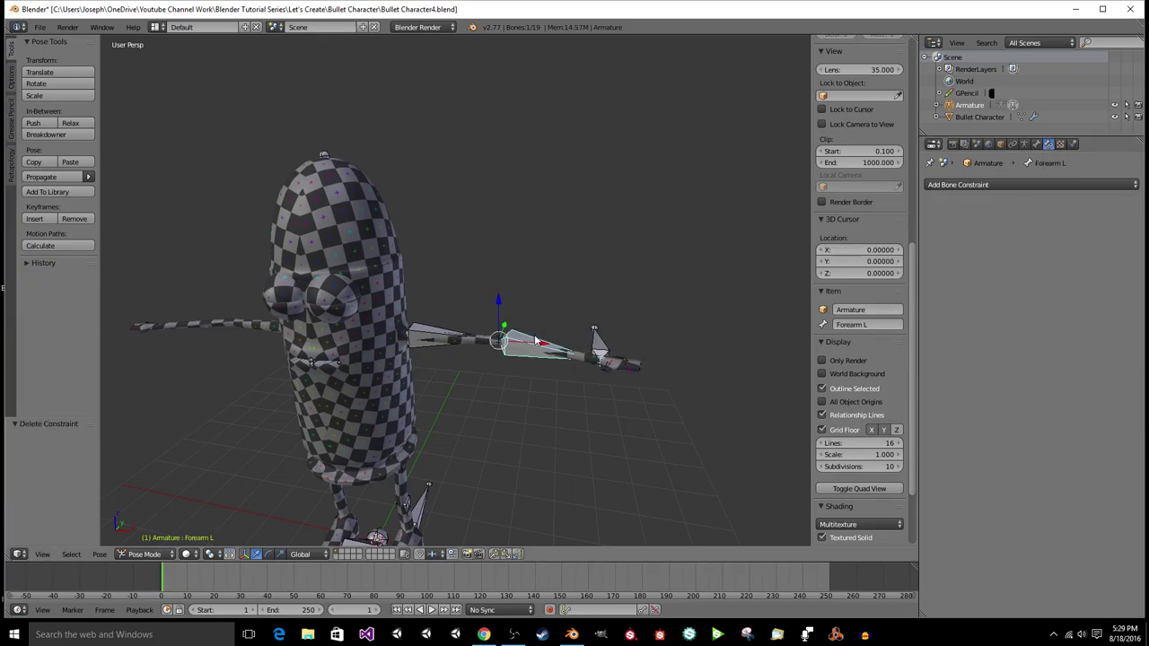
click(1050, 186)
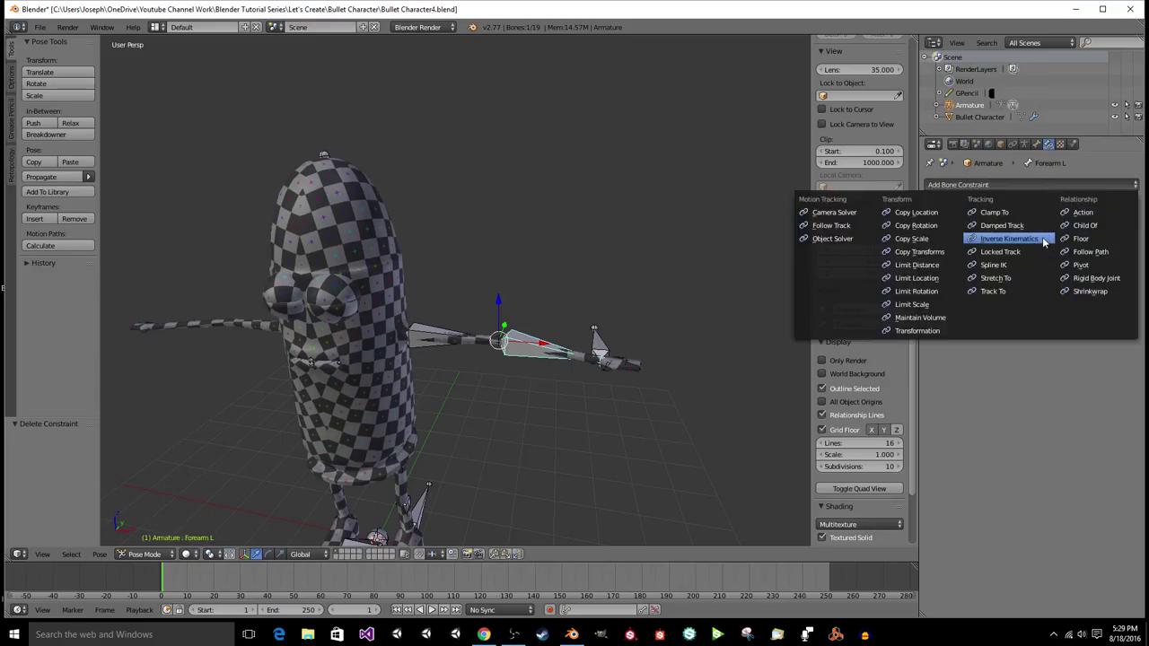
click(1046, 238)
click(1041, 229)
click(1043, 251)
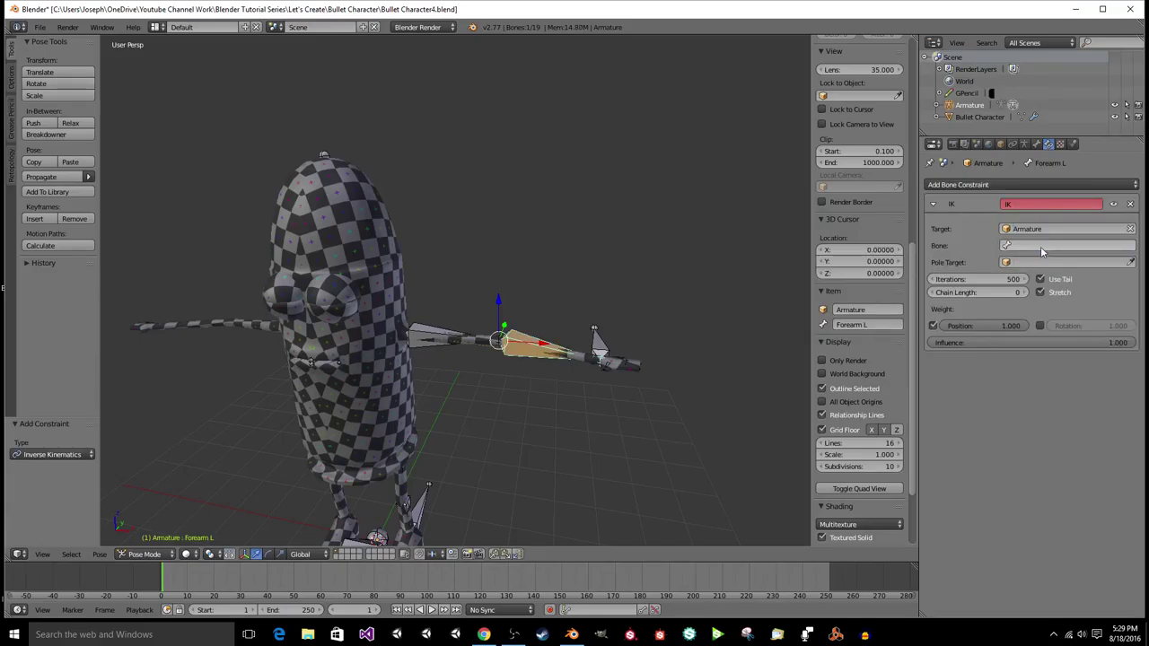
click(1039, 244)
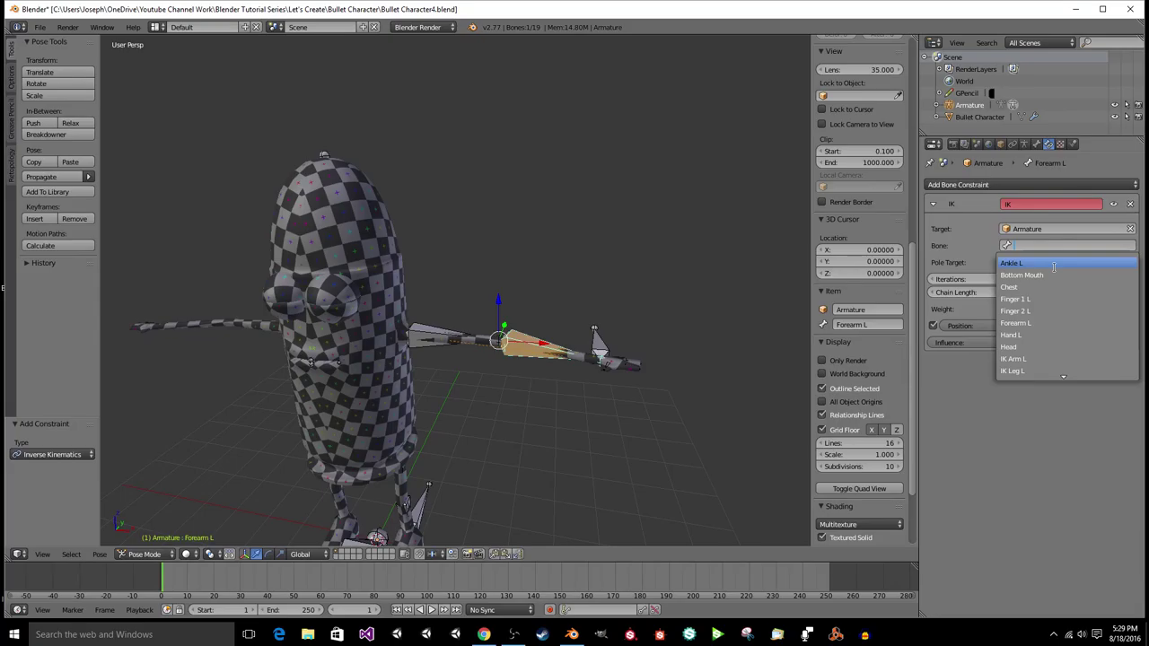
text(ik)
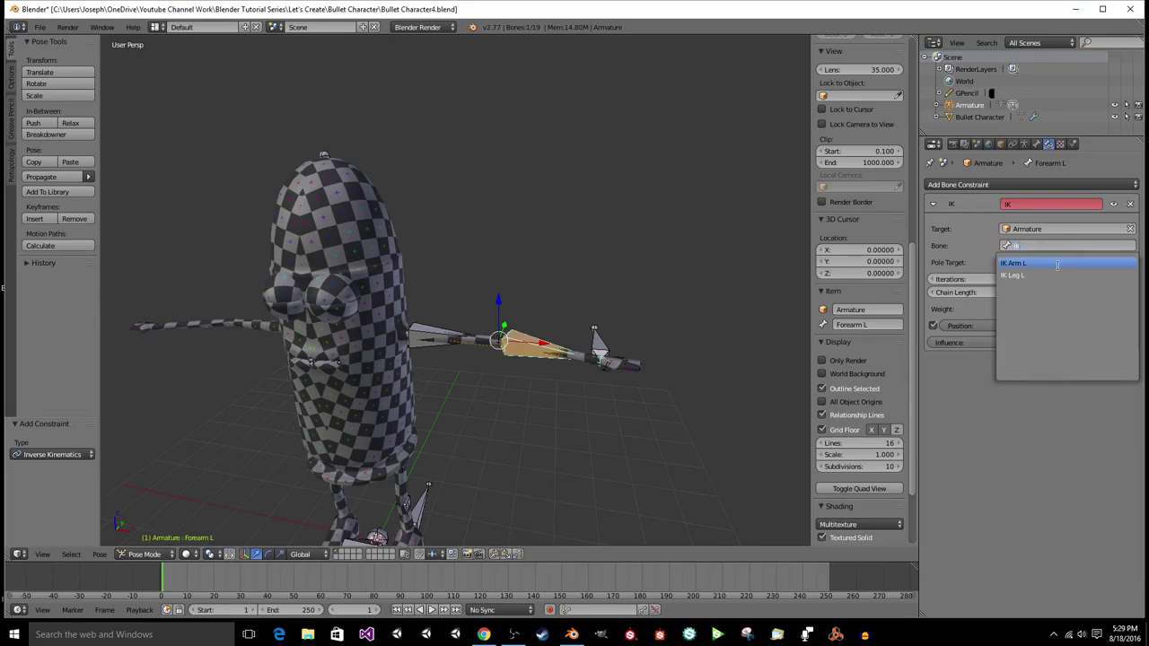
click(1055, 264)
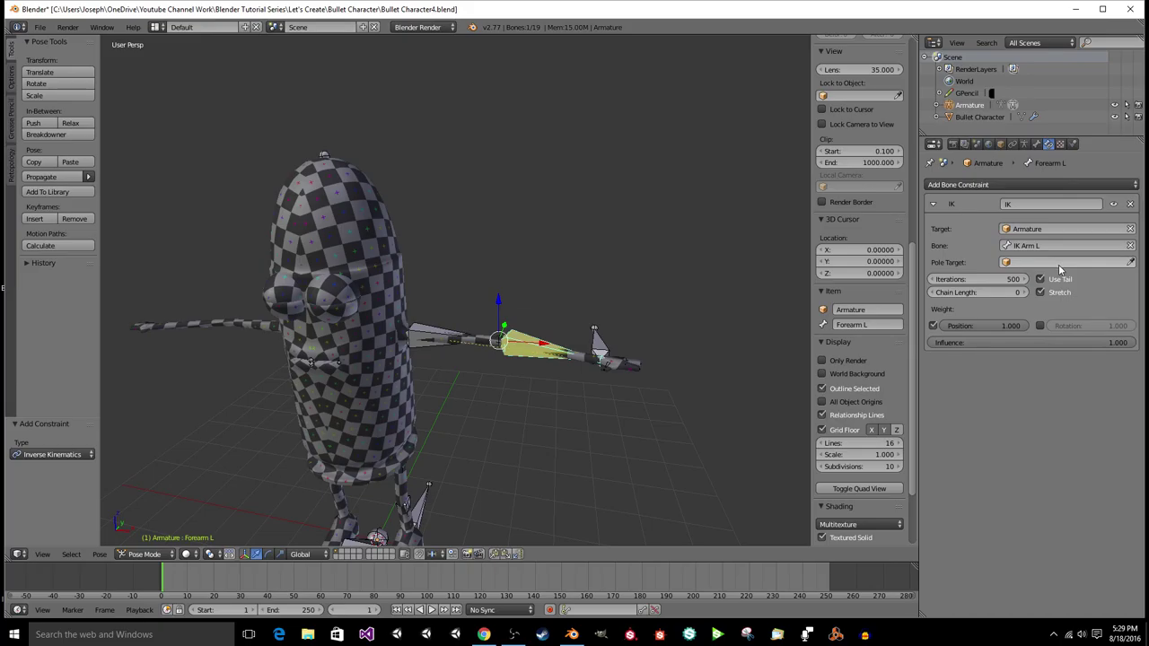
Step: Set the Forearm L constraint's chain length to 1 and test the arm by temporarily moving IK Arm L
click(1022, 293)
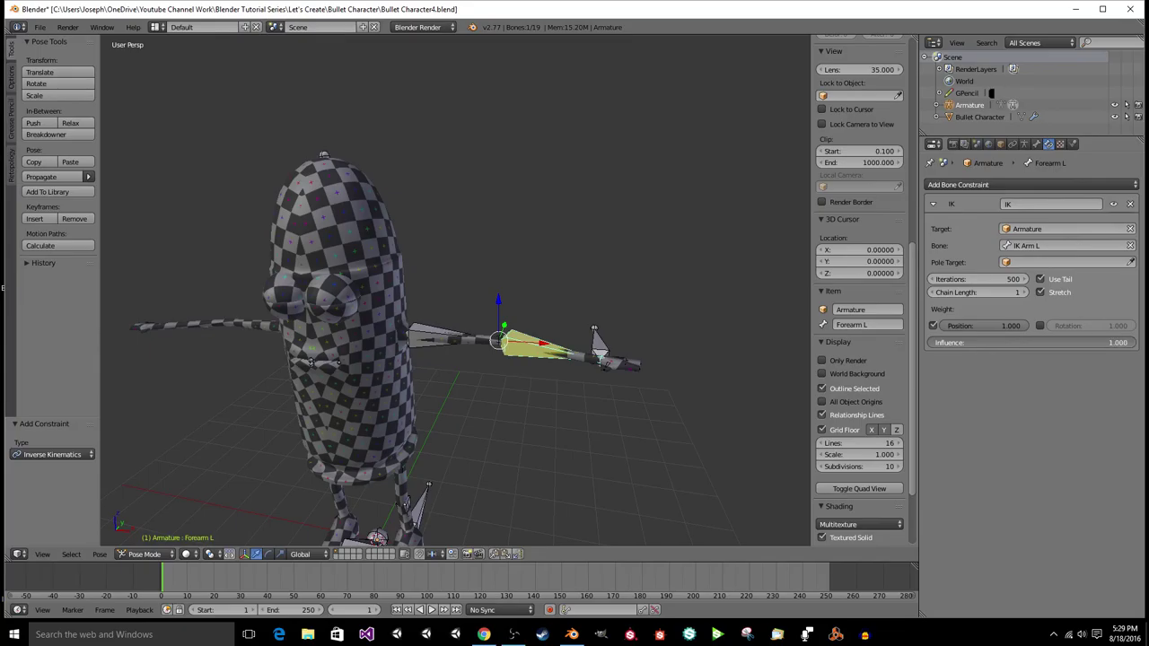
right_click(597, 344)
key(g)
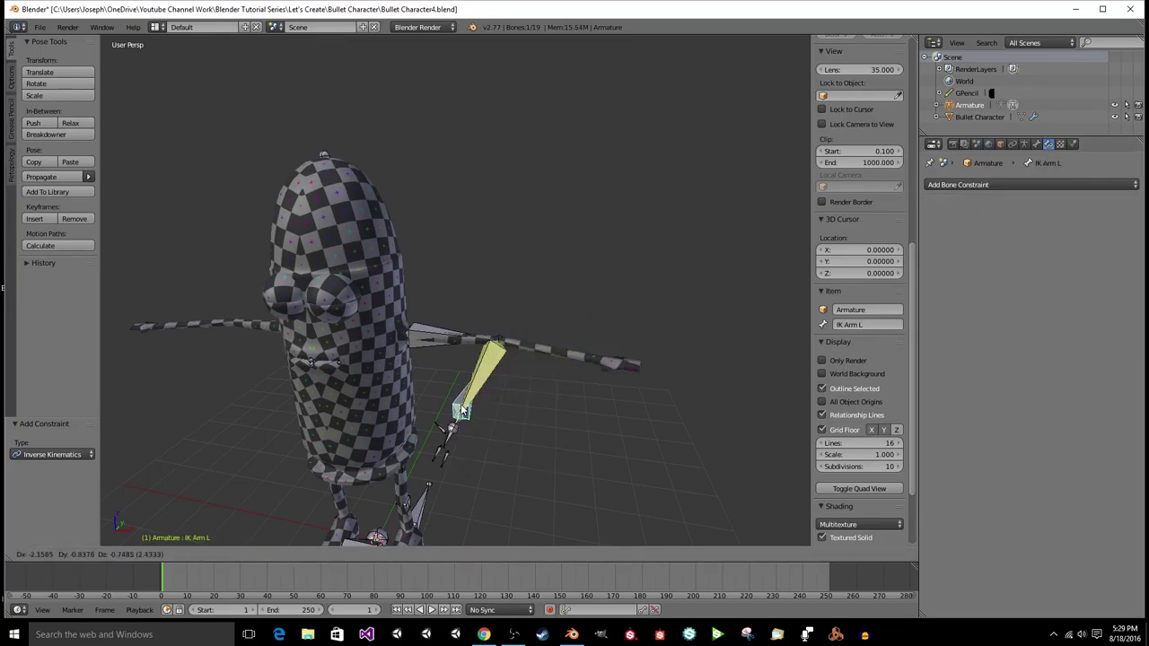
right_click(601, 368)
Step: Increase the Forearm L constraint's chain length so the upper arm follows, and test the bend with temporary moves of IK Arm L
right_click(515, 350)
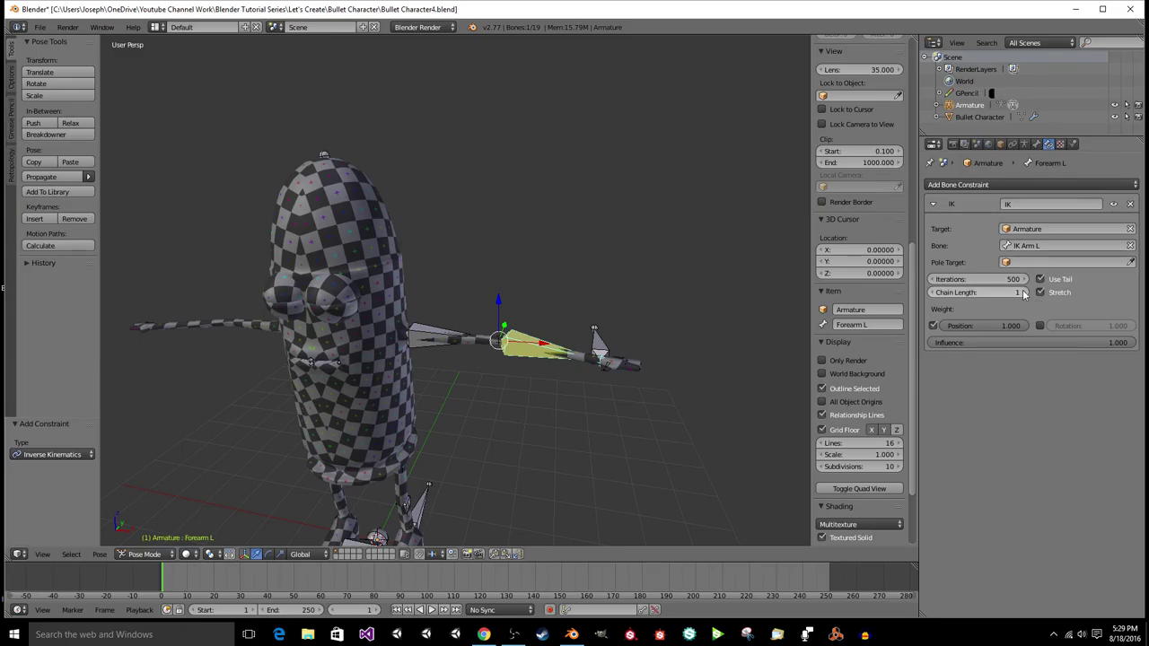
right_click(602, 342)
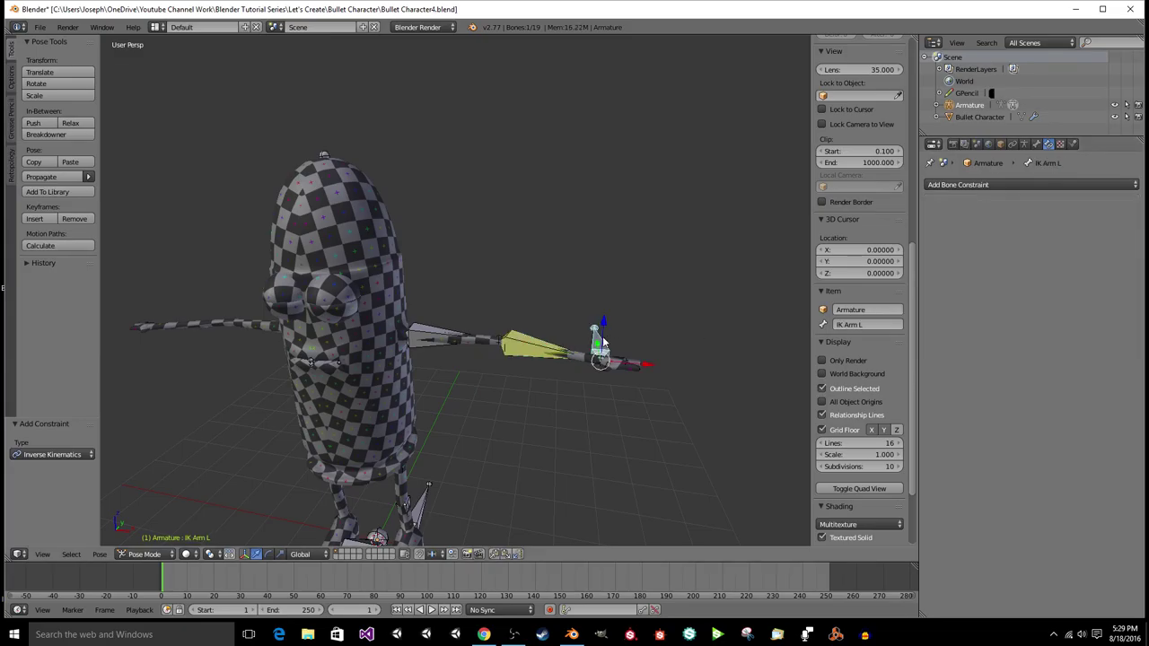
key(g)
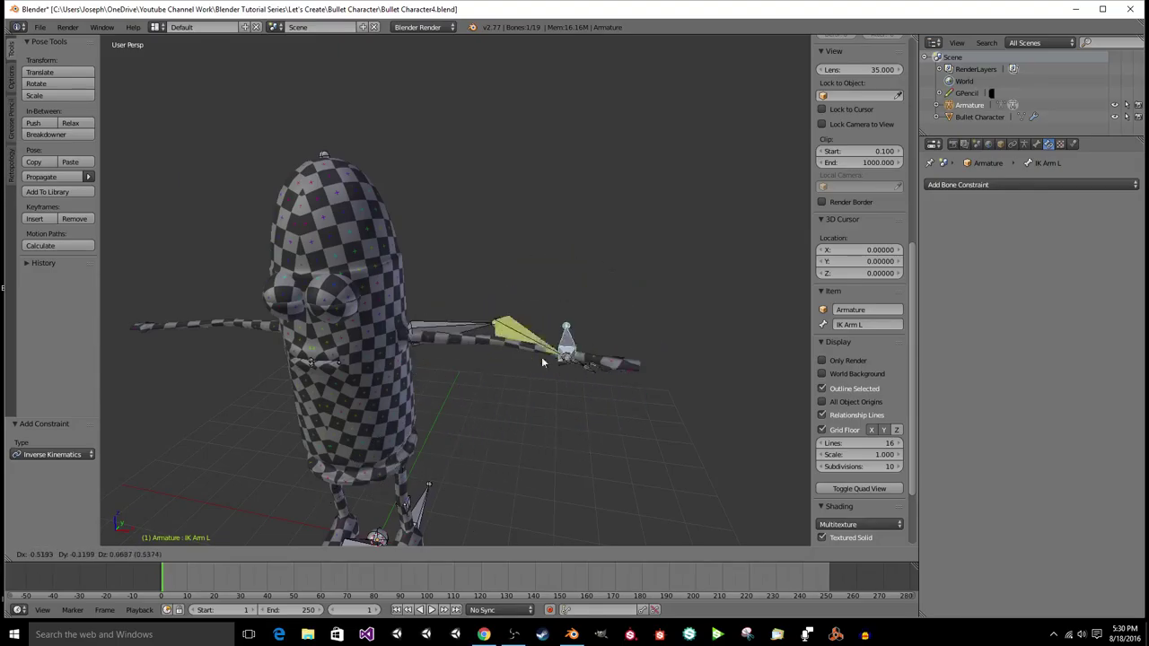
right_click(514, 402)
middle_drag(514, 401, 576, 339)
key(g)
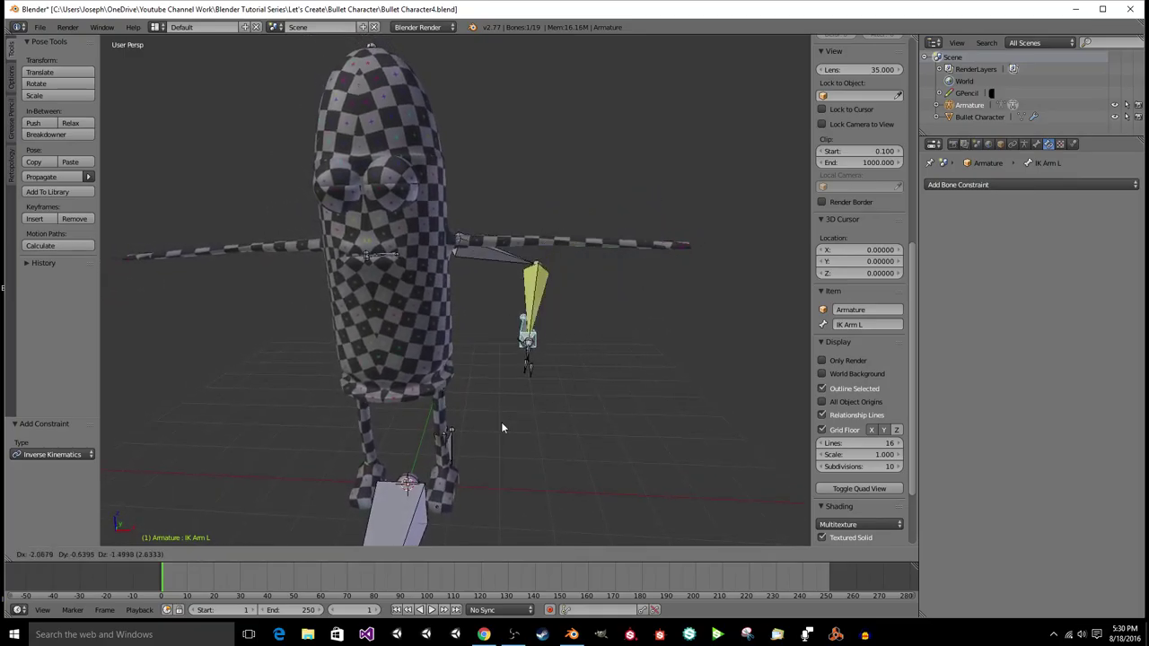
right_click(495, 438)
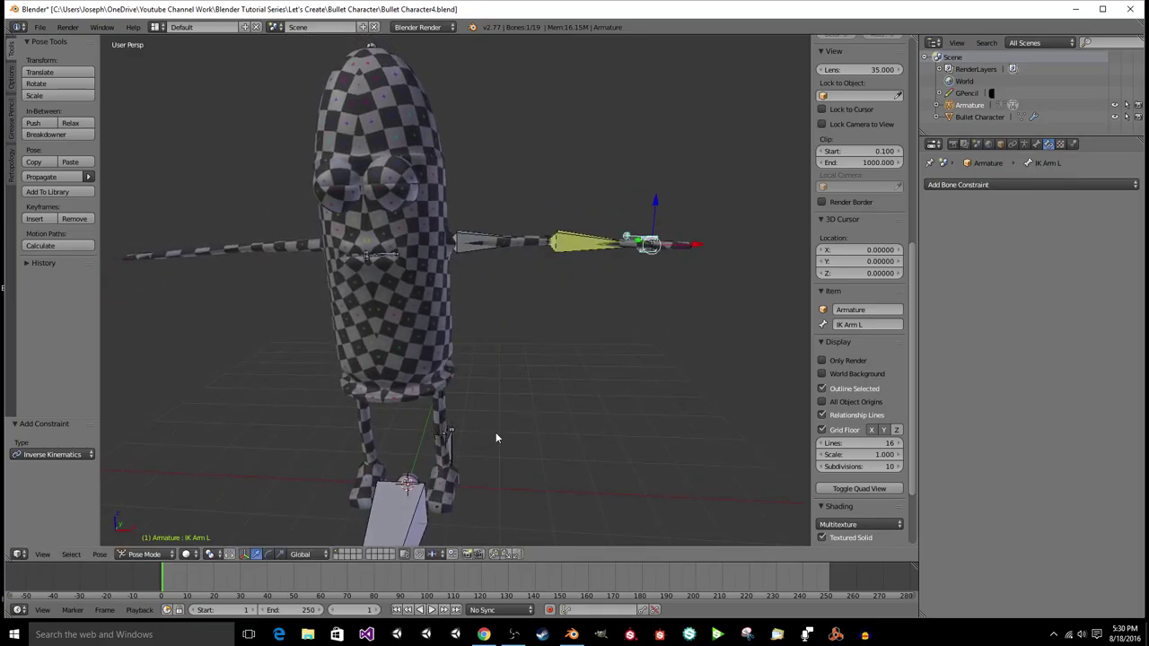
Step: Switch the armature to Edit Mode and save the file over the existing one
key(Tab)
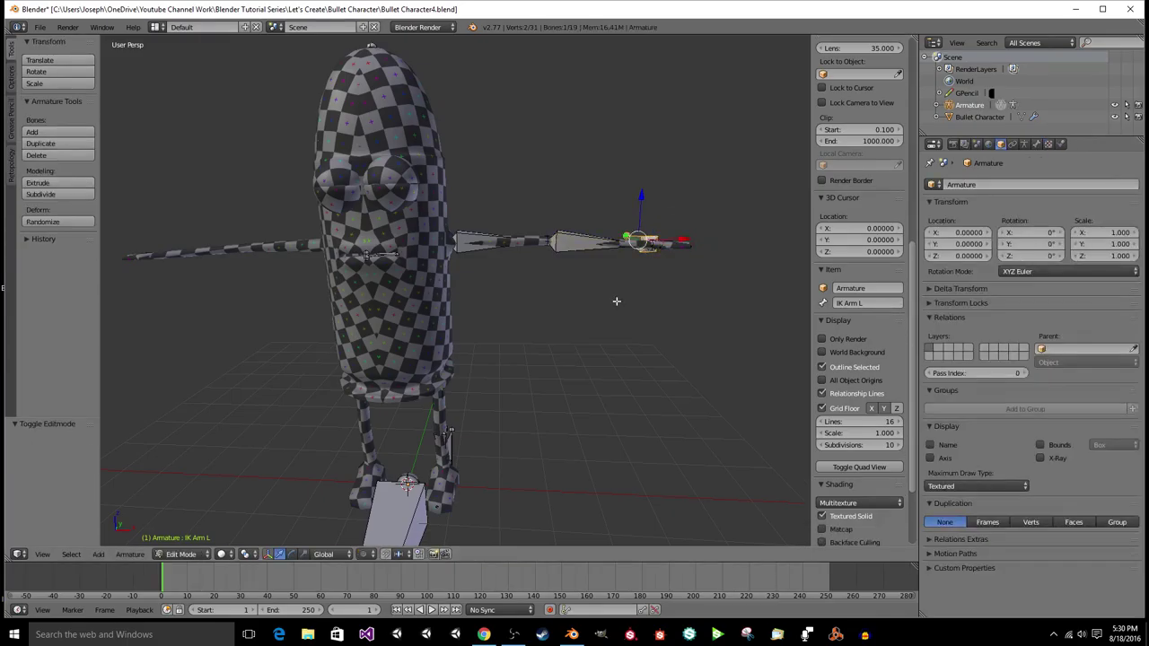
key(ctrl+s)
click(616, 301)
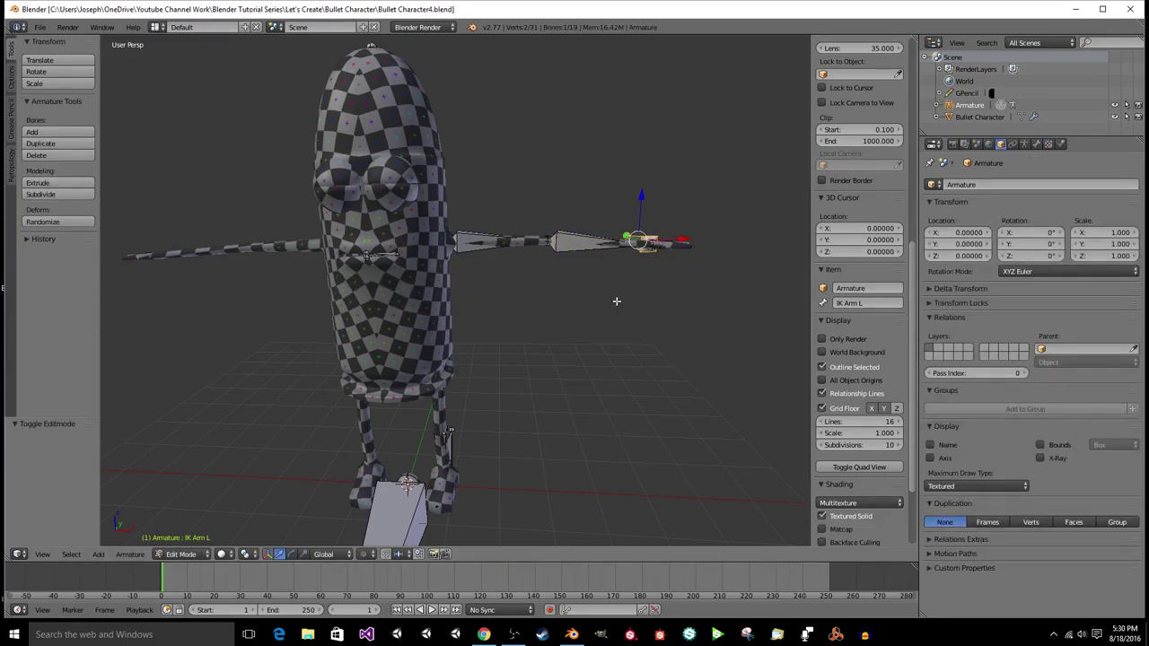
Step: In a wireframe orthographic front view, place the 3D cursor at the left elbow and add a new bone there
key(z)
key(KP_1)
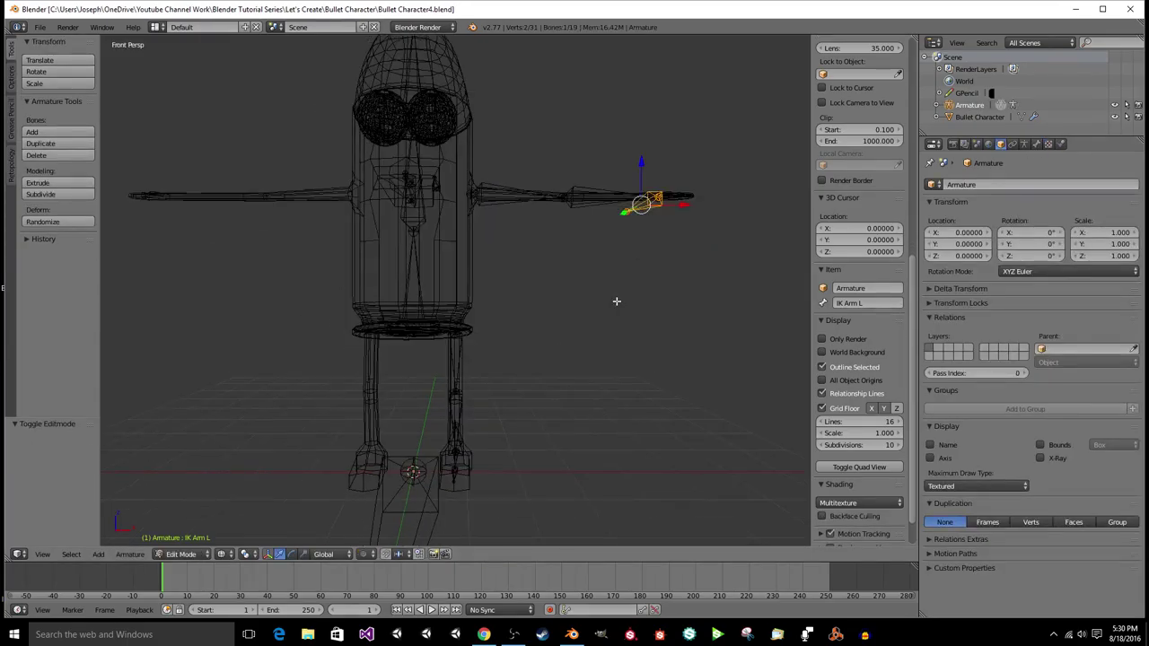
key(KP_5)
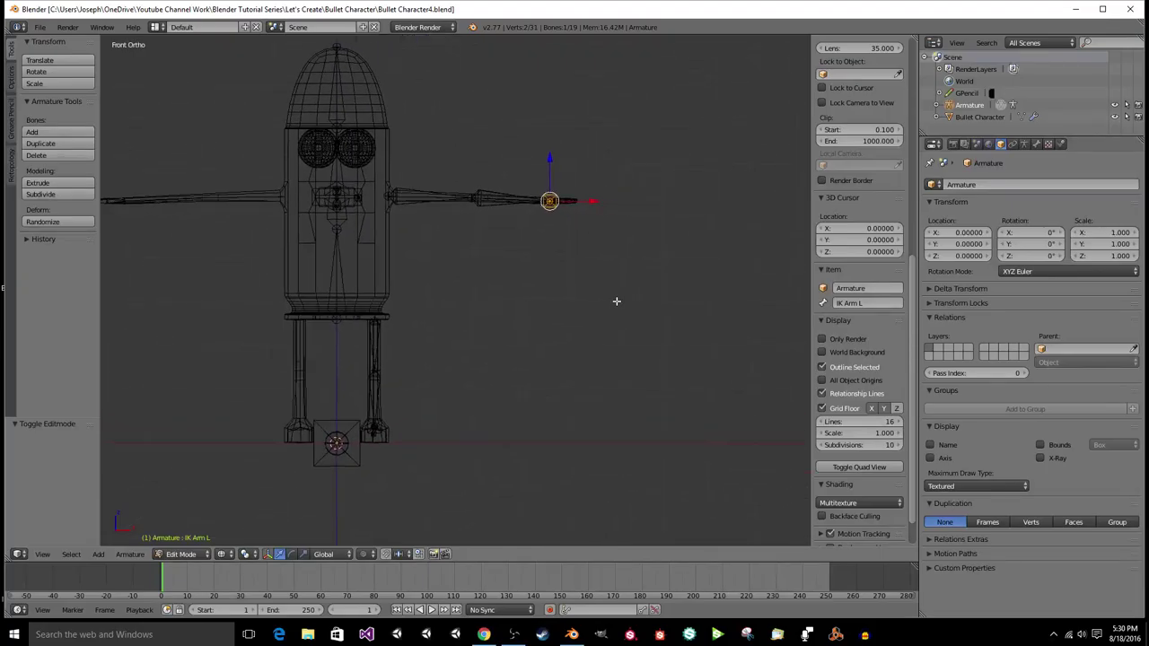
shift+scroll(602, 292, up, 2)
click(468, 246)
key(shift+a)
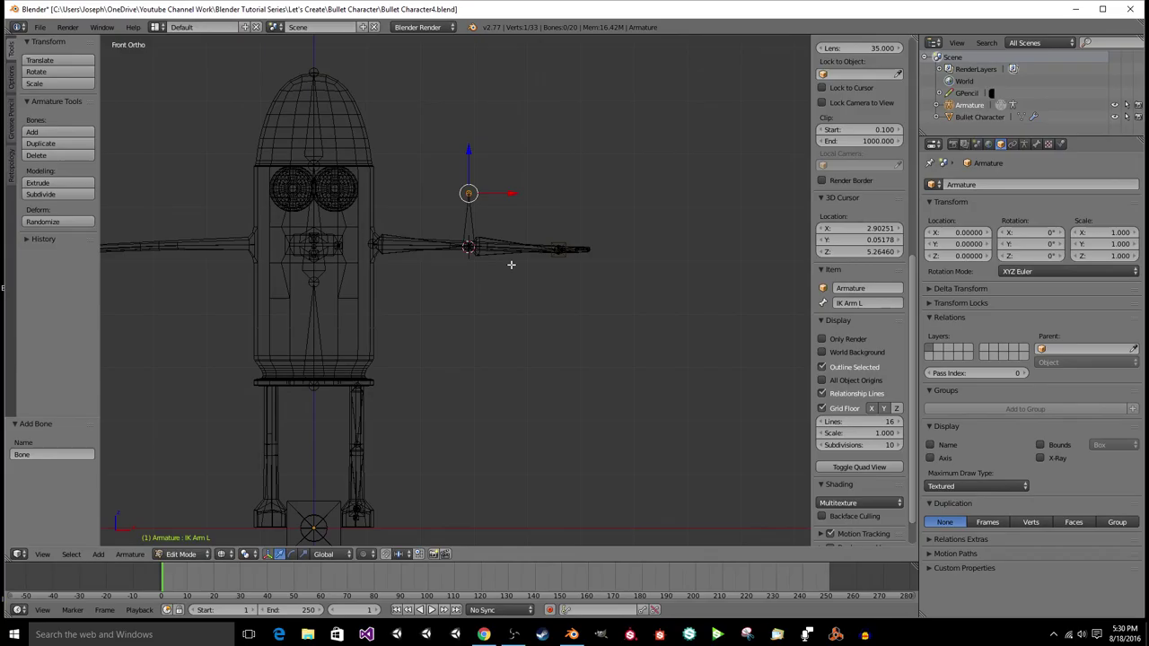
Step: Select the whole new elbow bone and rename it IK Pole Arm L
right_click(471, 220)
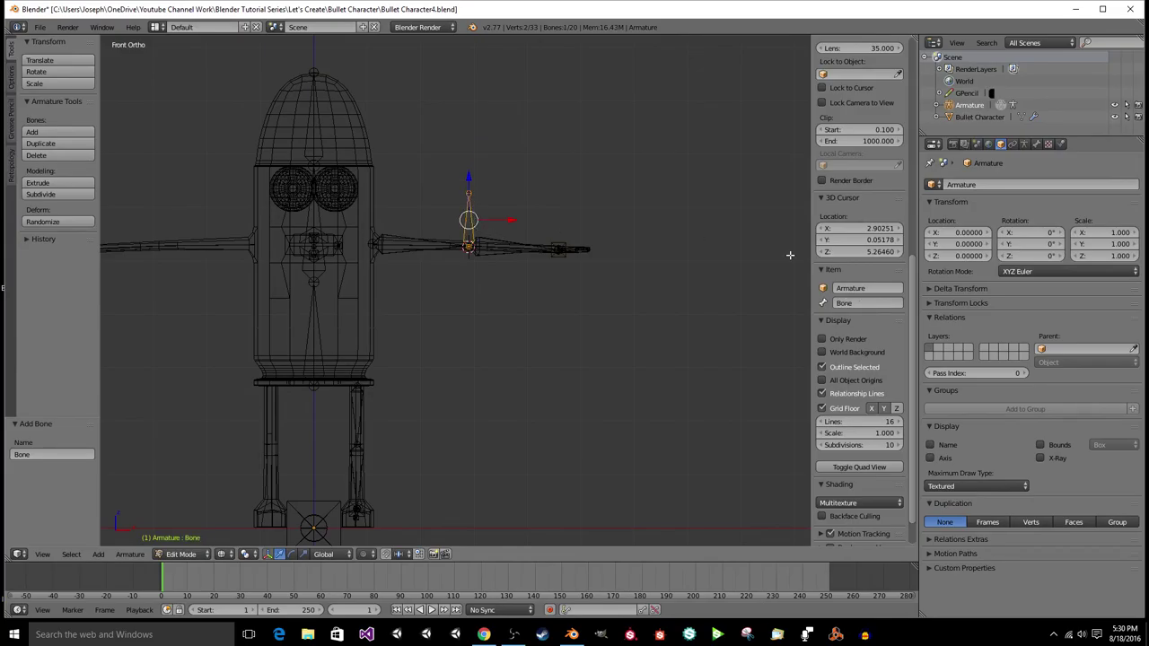
click(866, 304)
key(BackSpace)
text(IK Pole Arm L)
key(Return)
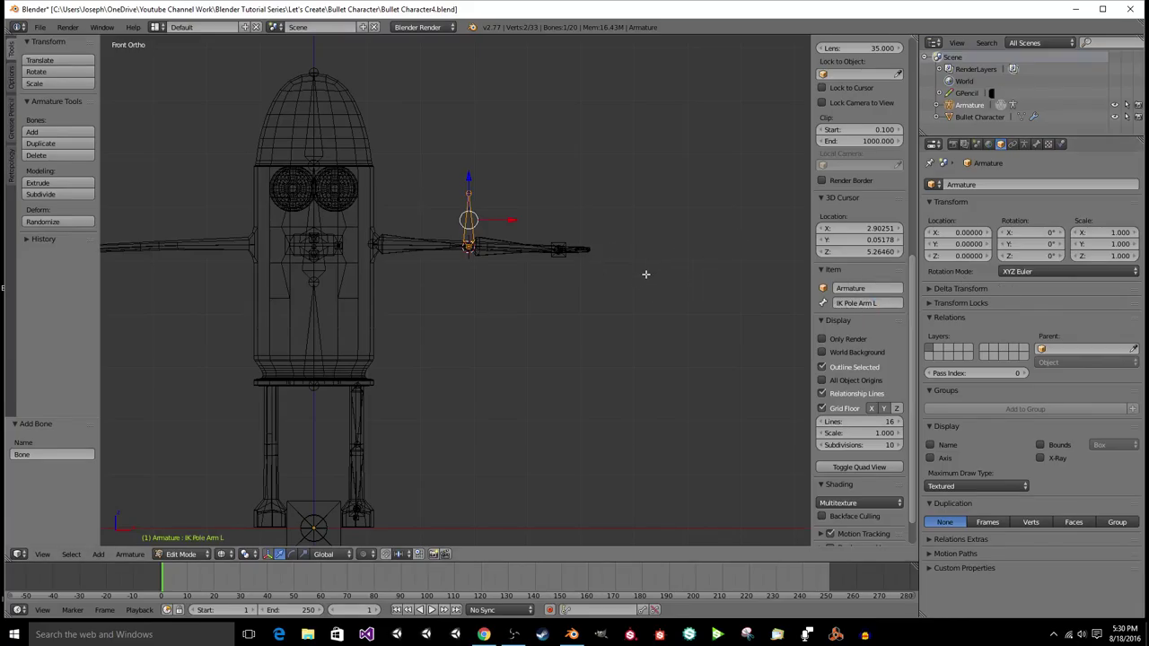
Step: Move the IK Pole Arm L bone about 4.18 units along Y, behind the character, and return to the front view
key(KP_3)
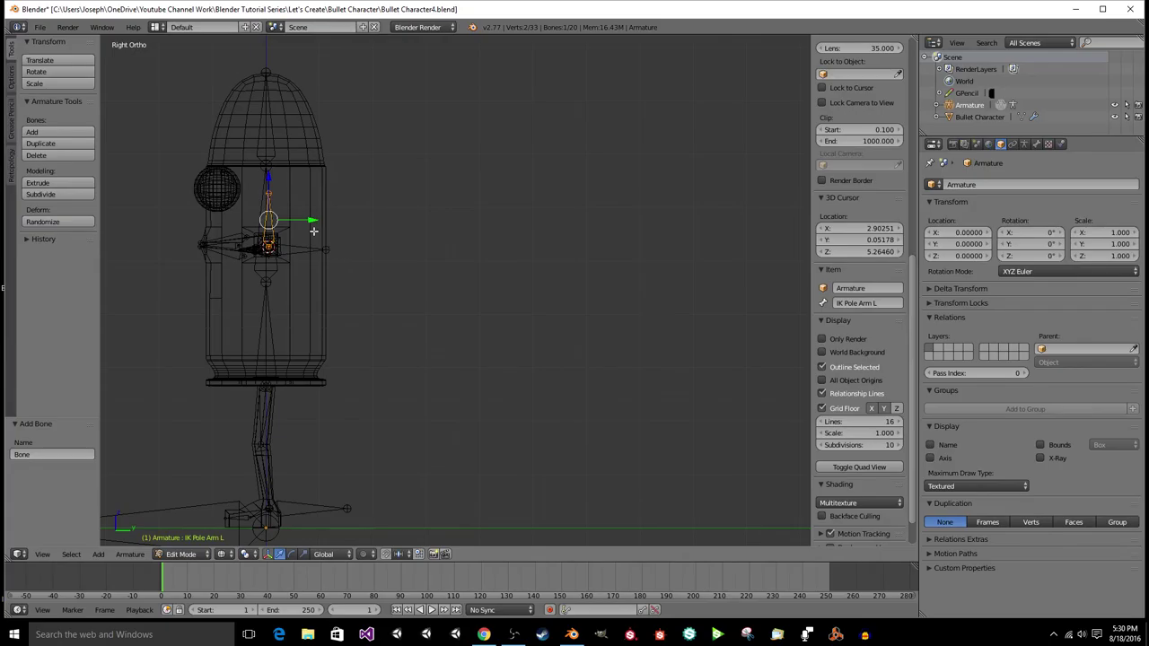
key(g)
key(y)
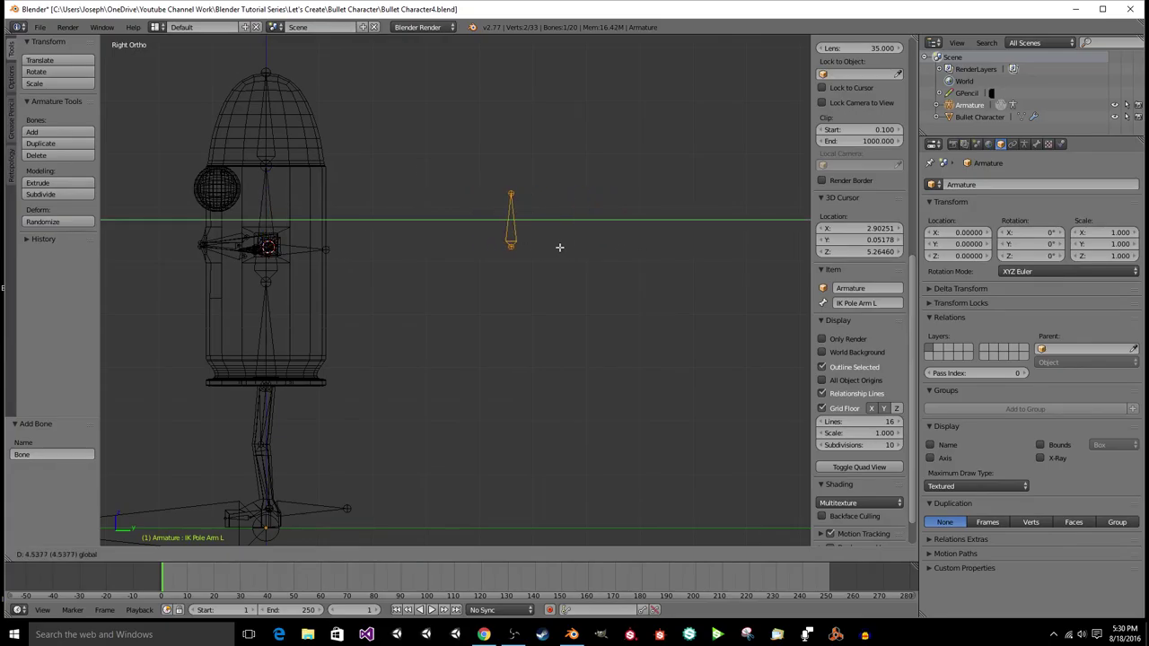
click(533, 248)
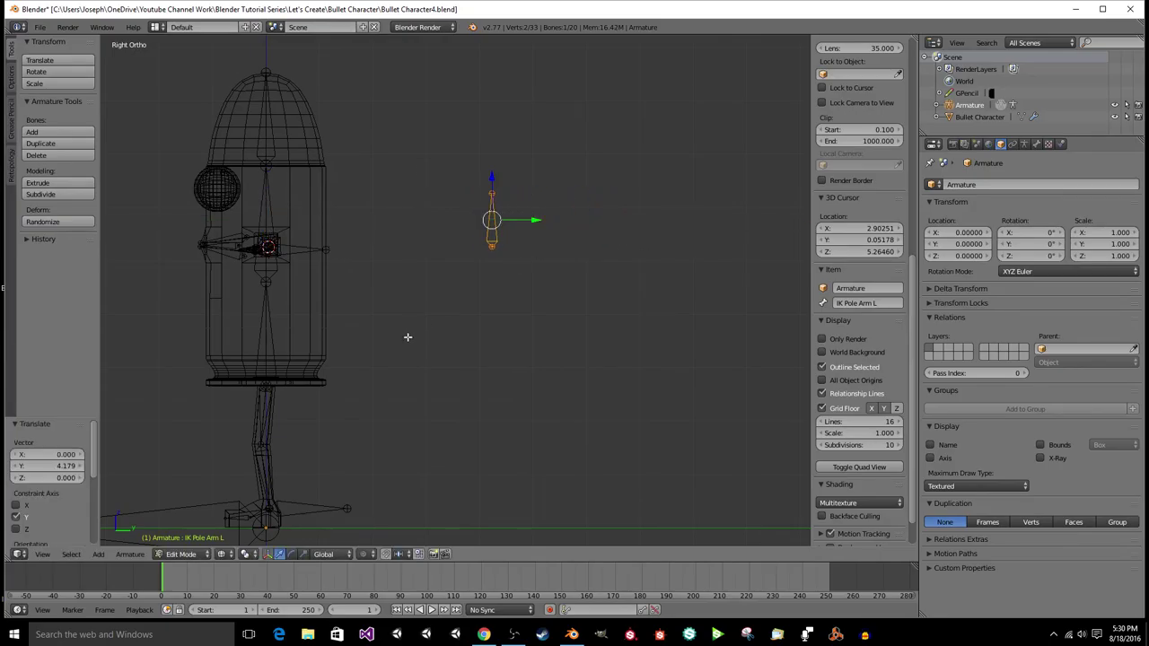
key(KP_1)
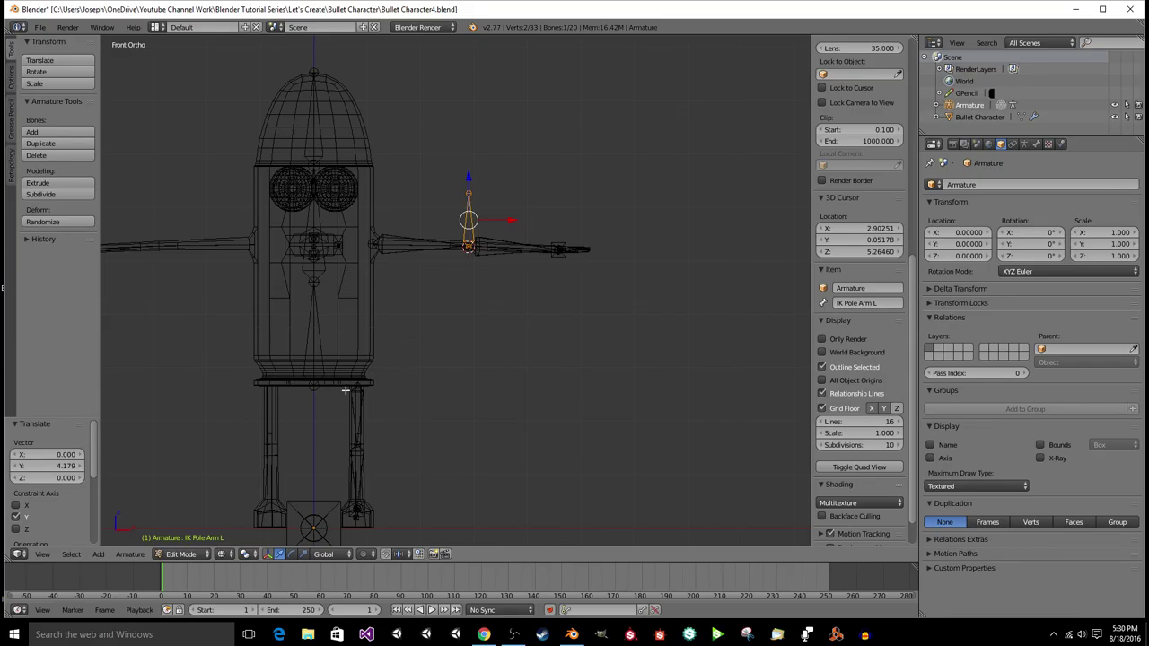
Step: Add a new bone at the left knee and select the whole bone in the side view
click(357, 444)
key(shift+a)
key(KP_3)
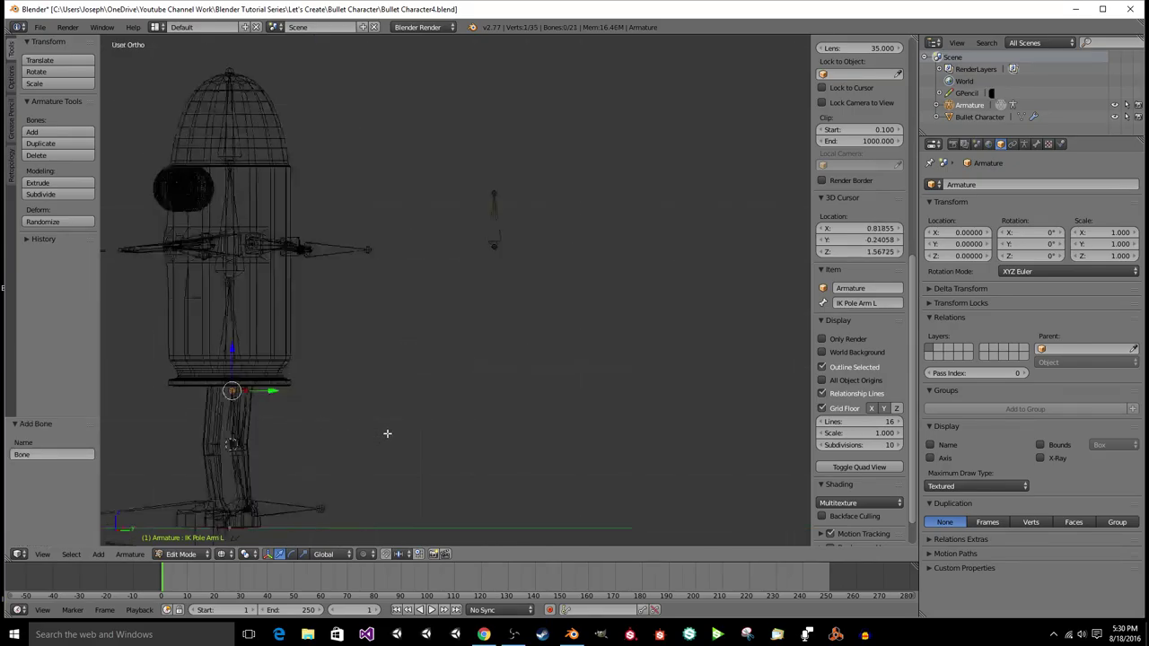
right_click(252, 417)
Step: Move the new knee bone along Y to about 4.4 units in front of the character
key(g)
key(y)
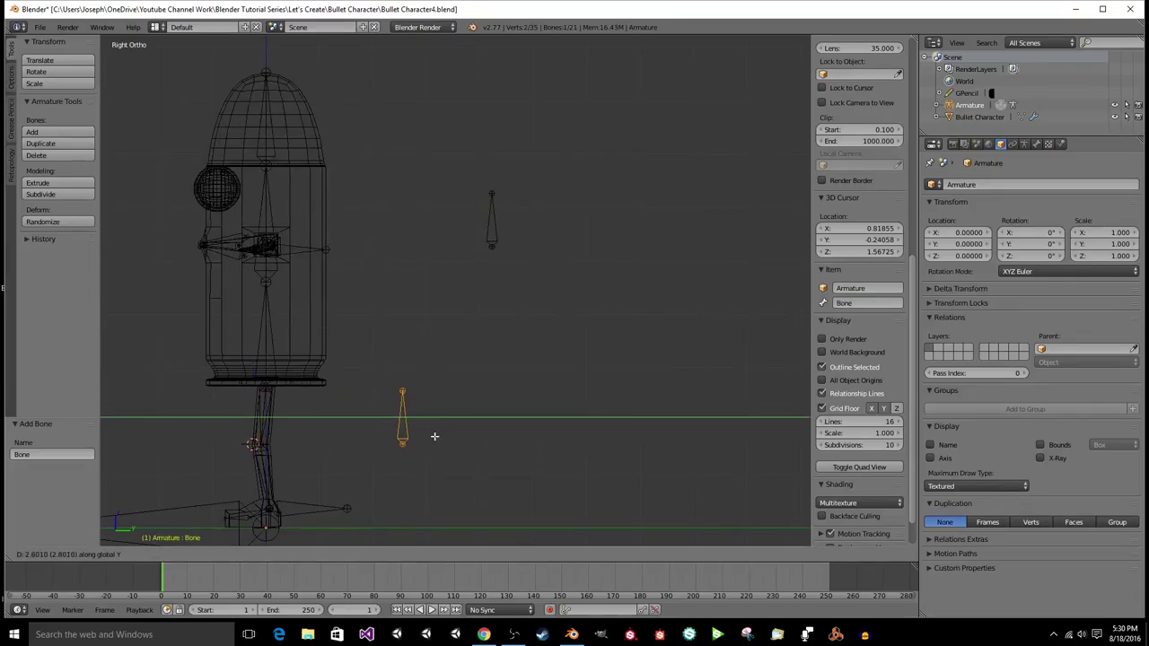
click(516, 441)
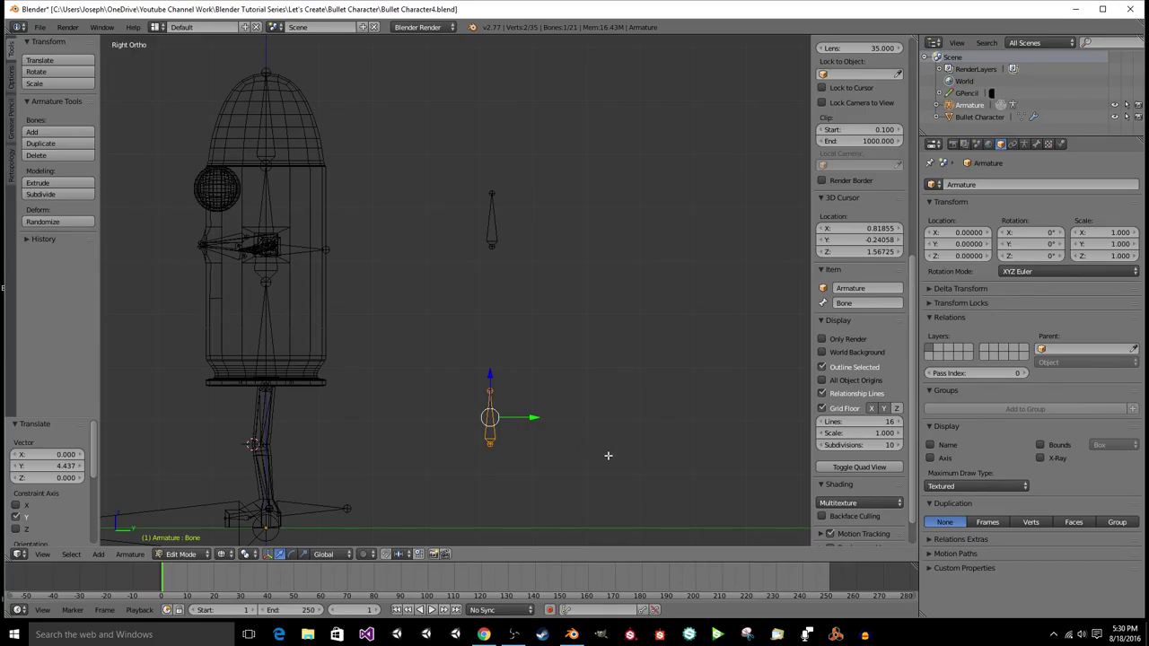
key(g)
key(y)
click(190, 441)
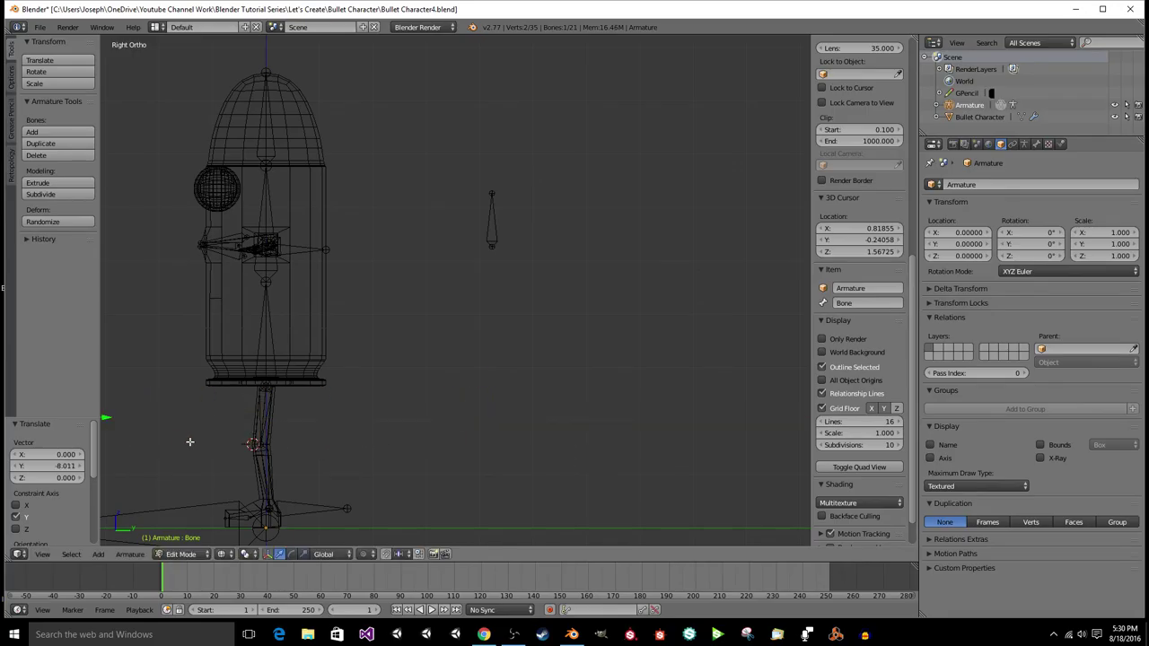
scroll(284, 443, down, 3)
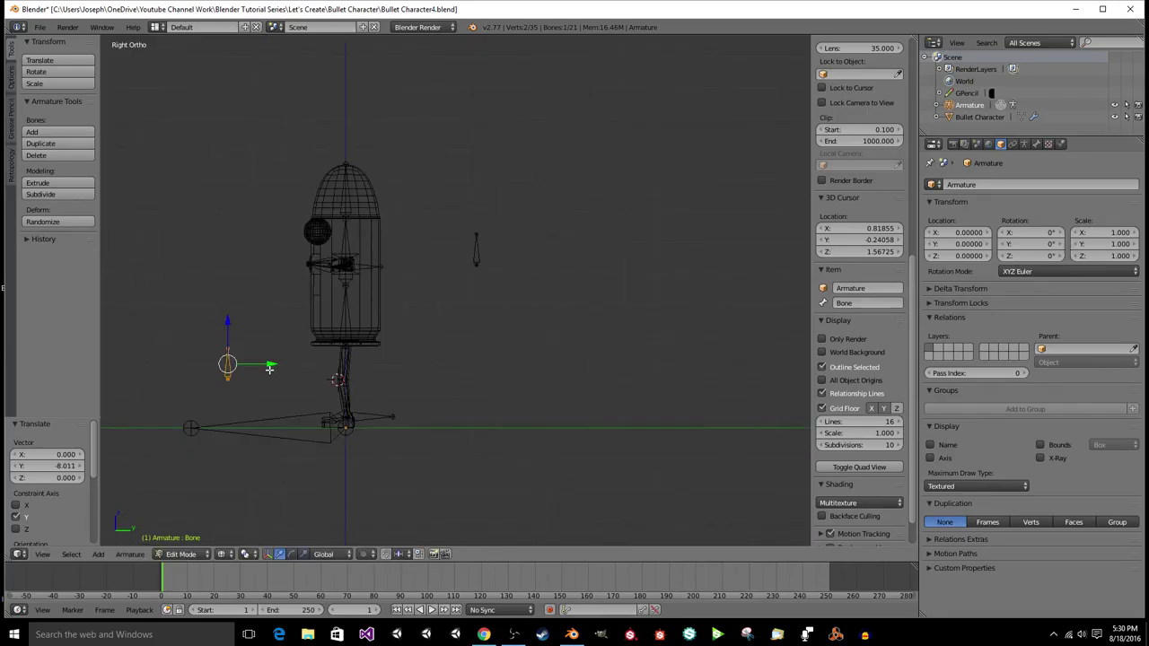
drag(270, 366, 244, 365)
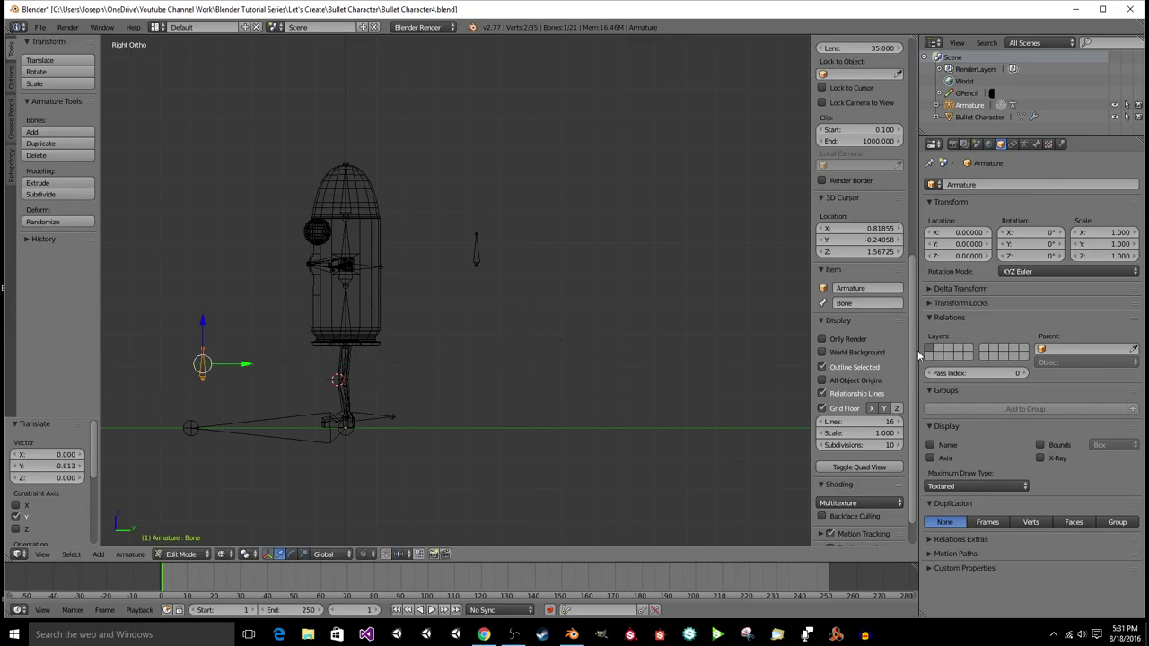
Step: Rename the bone in front of the leg as IK Pole Leg L and save the file over the existing one
click(887, 304)
key(BackSpace)
key(Return)
key(ctrl+s)
key(Return)
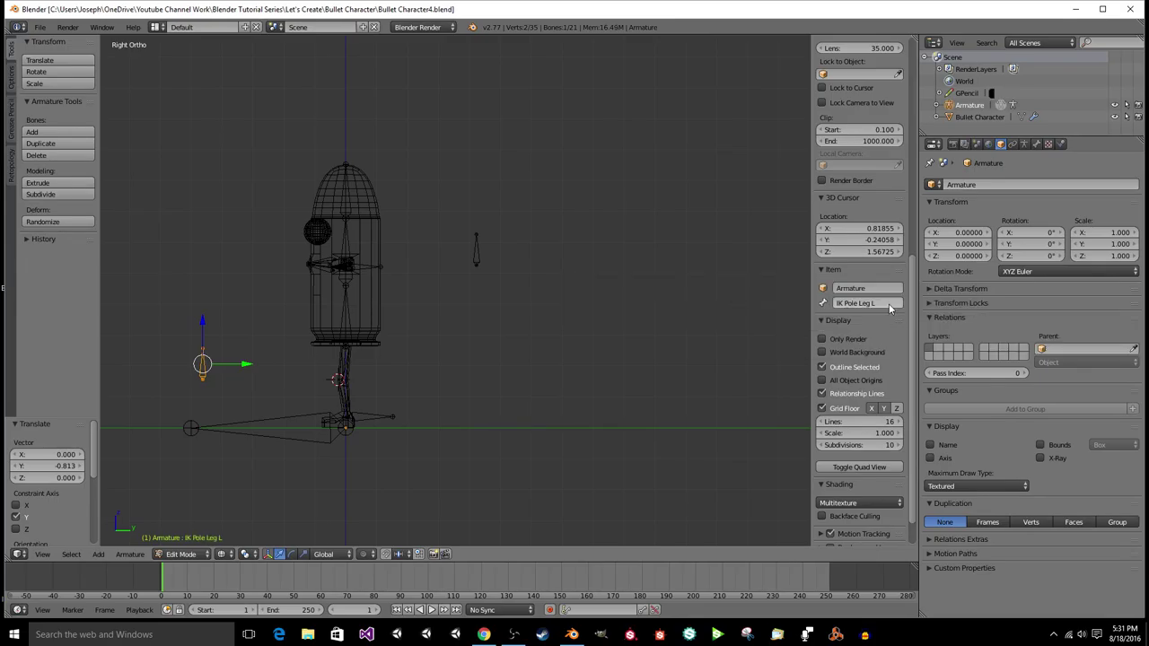
Step: In Pose Mode, set the Forearm L IK constraint's pole target to Armature with the bone IK Pole Arm L
right_click(367, 266)
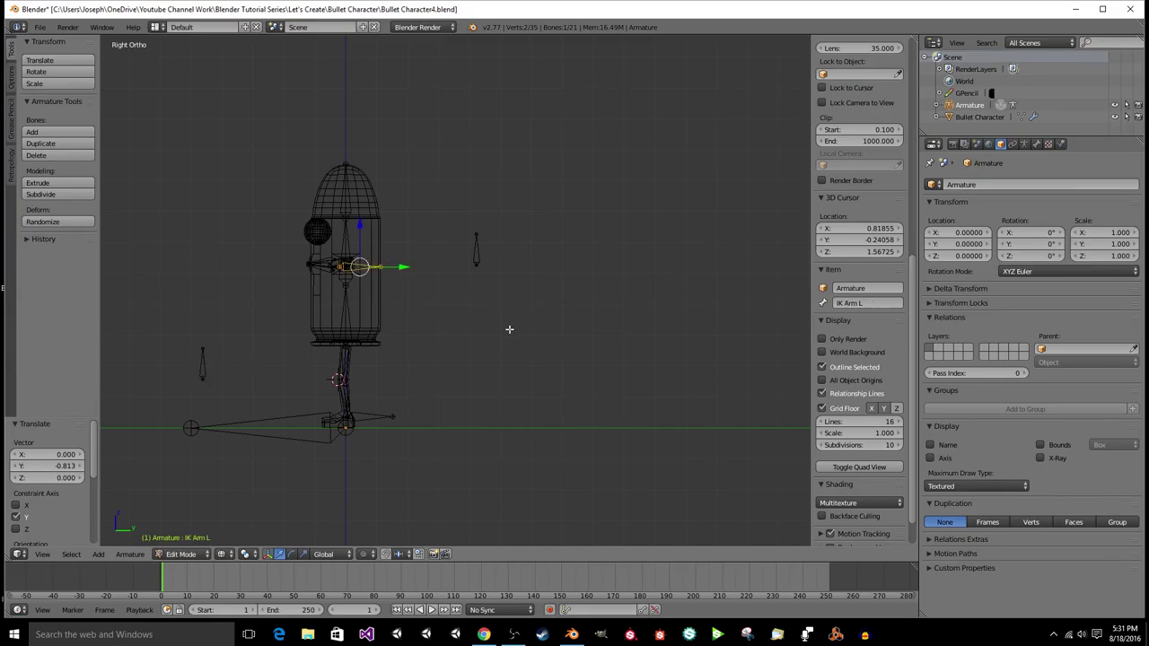
key(ctrl+Tab)
key(Home)
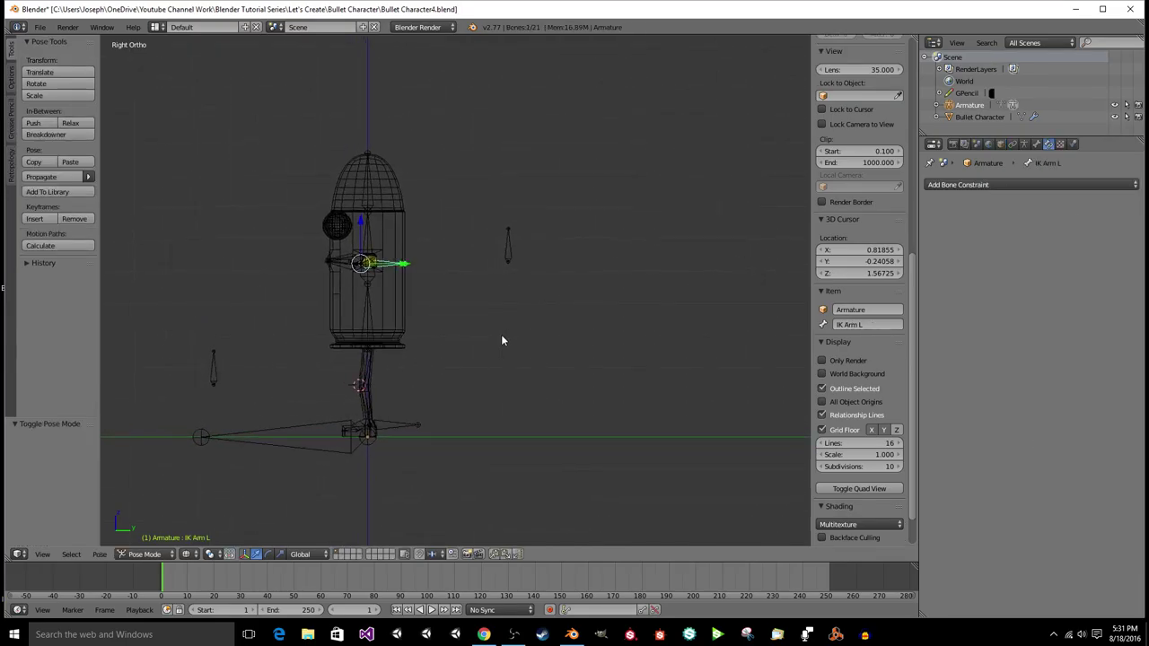
middle_drag(502, 336, 465, 335)
right_click(465, 336)
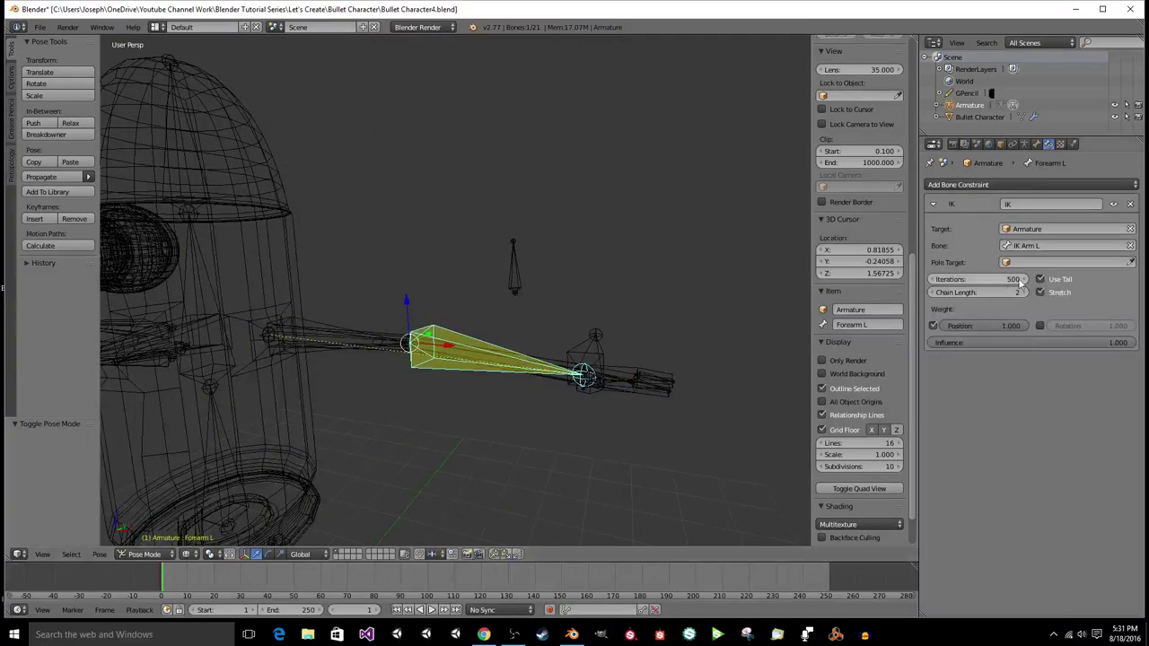
click(1036, 262)
click(1032, 279)
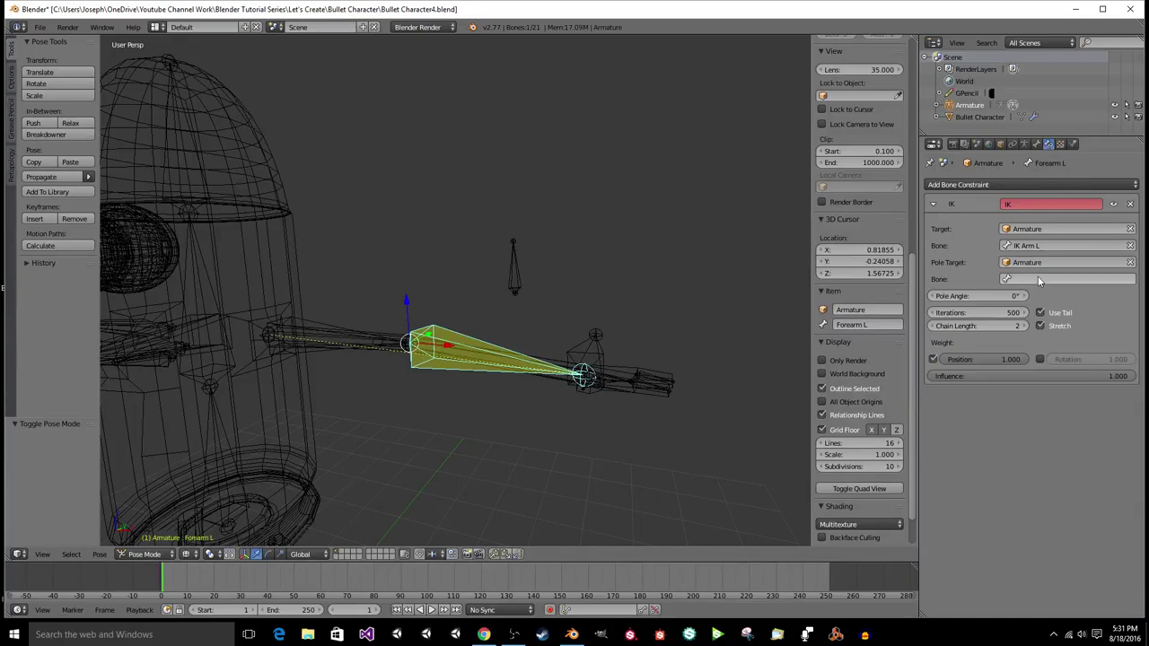
click(1037, 279)
text(pole)
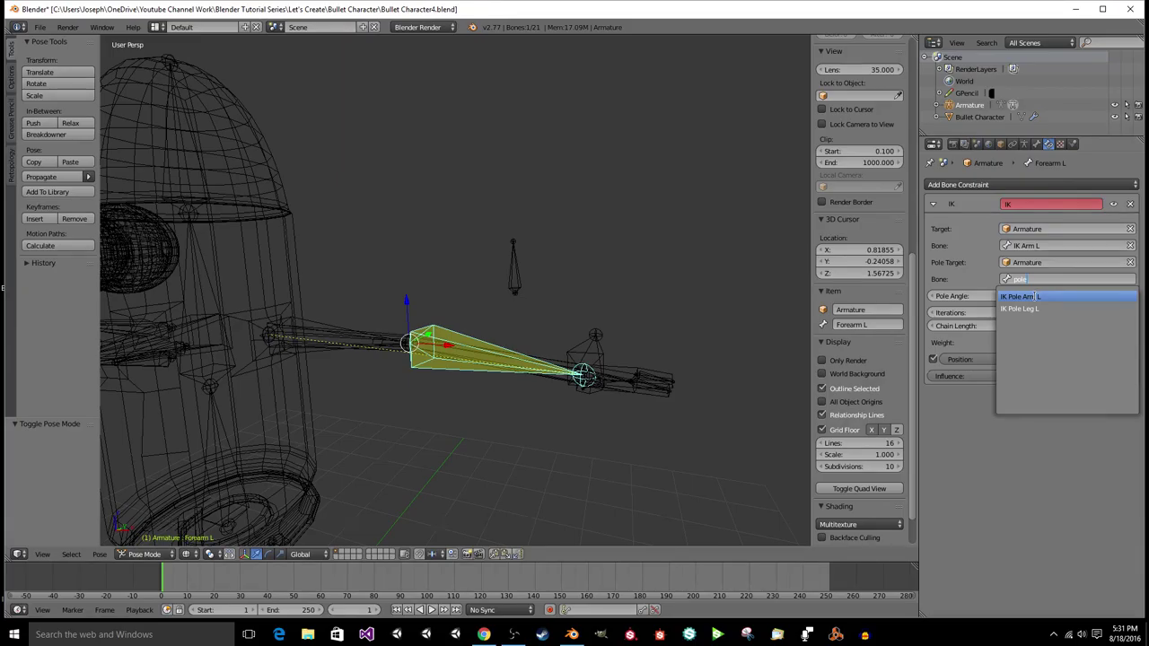
click(1035, 296)
Step: Set the Forearm L IK constraint's pole angle to 90° and fine-tune it by eye
middle_drag(630, 347, 716, 334)
drag(983, 298, 985, 298)
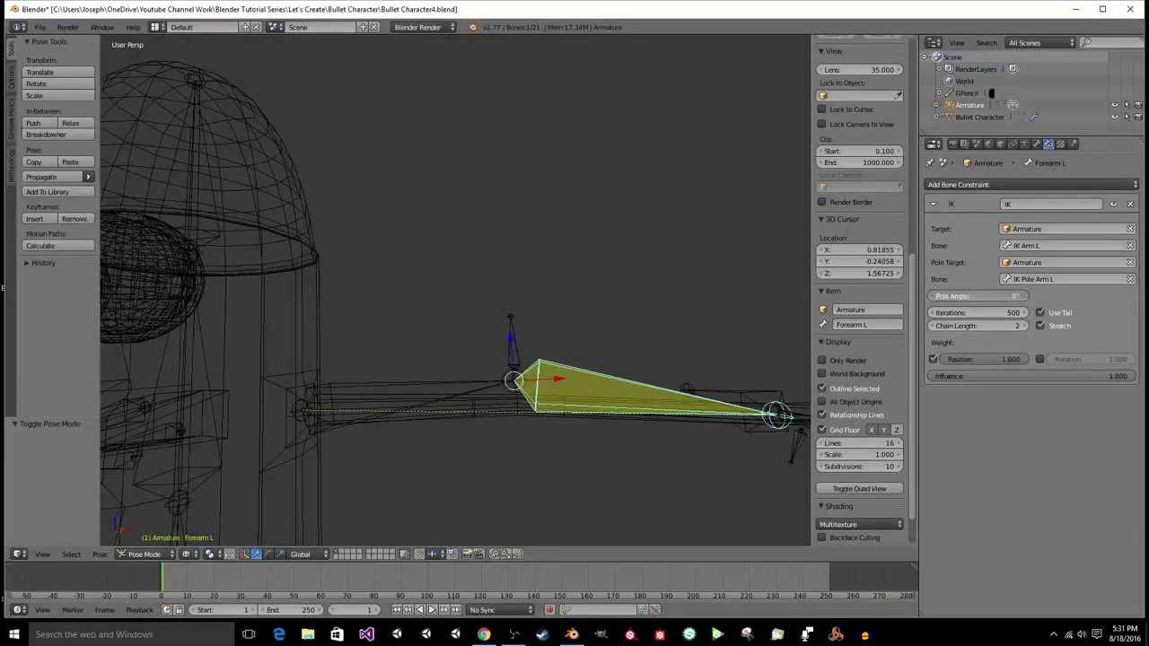
text(90)
key(Return)
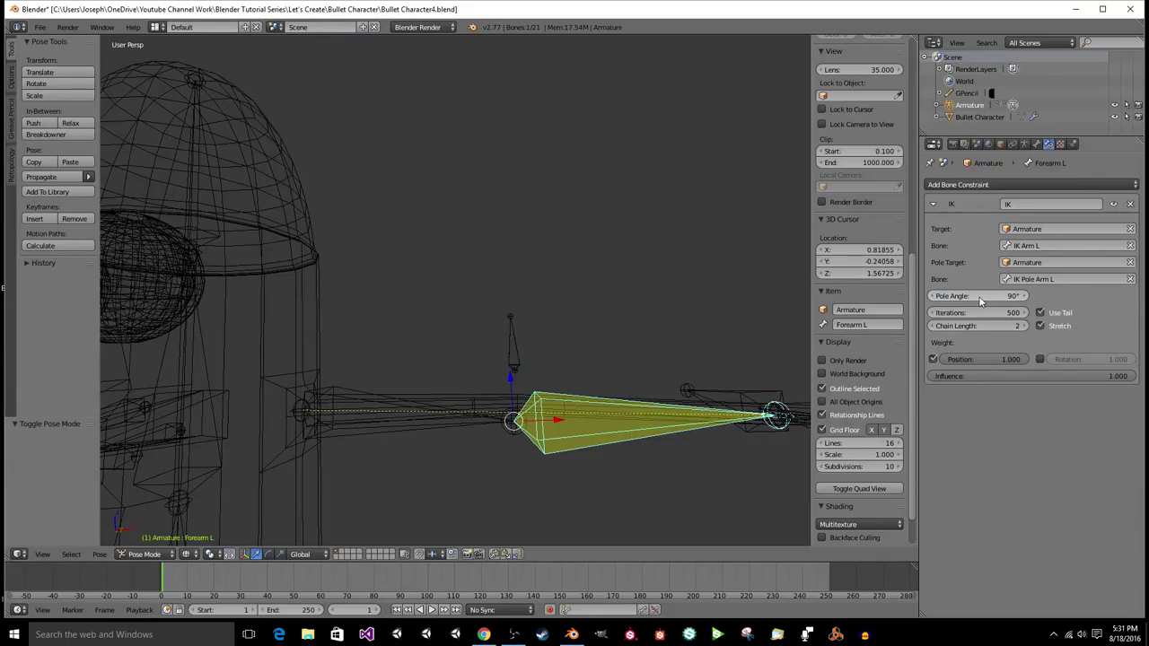
drag(980, 300, 874, 300)
Step: Select the Shin L bone of the left leg and add an Inverse Kinematics constraint to it
middle_drag(690, 381, 503, 361)
key(KP_4)
key(KP_4)
key(KP_4)
key(KP_4)
key(KP_4)
key(KP_4)
key(KP_4)
scroll(626, 360, up, 2)
right_click(452, 383)
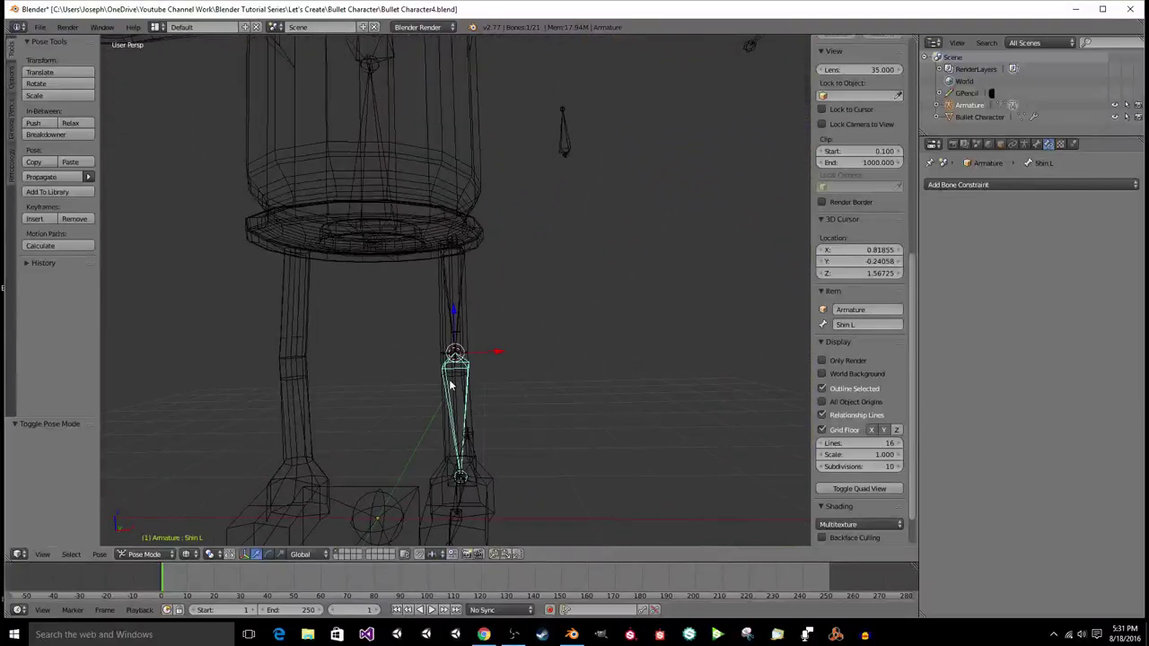
click(1063, 185)
click(1019, 231)
Step: Set the Shin L IK constraint's target to Armature with the bone IK Leg L
click(1029, 231)
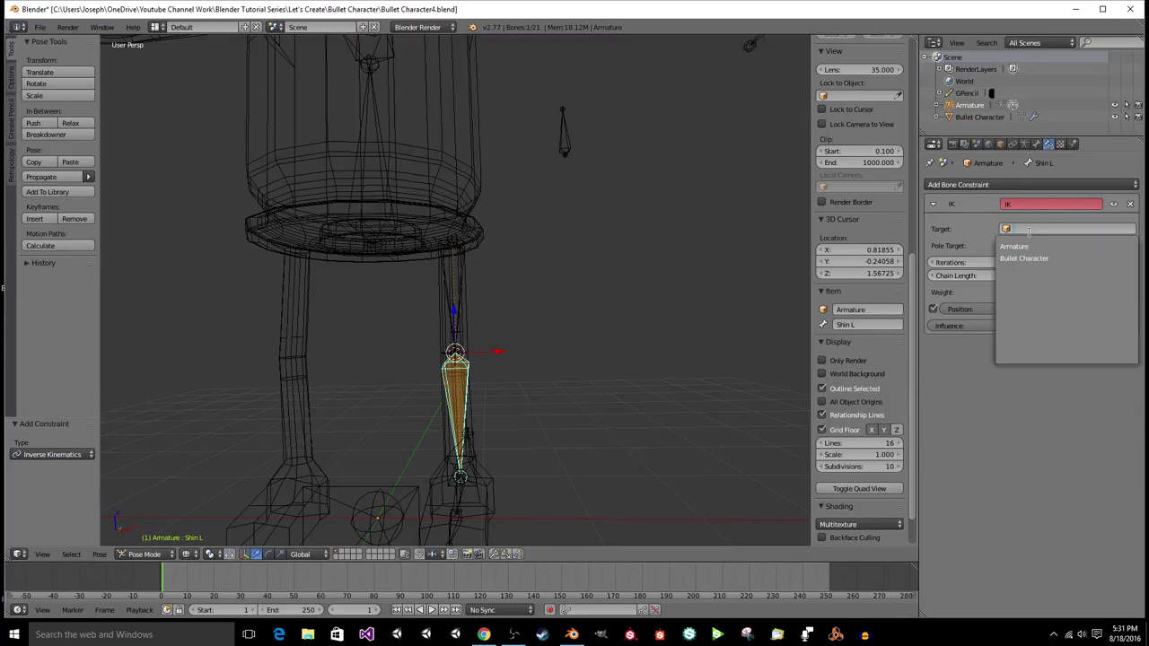
click(1031, 246)
click(1035, 245)
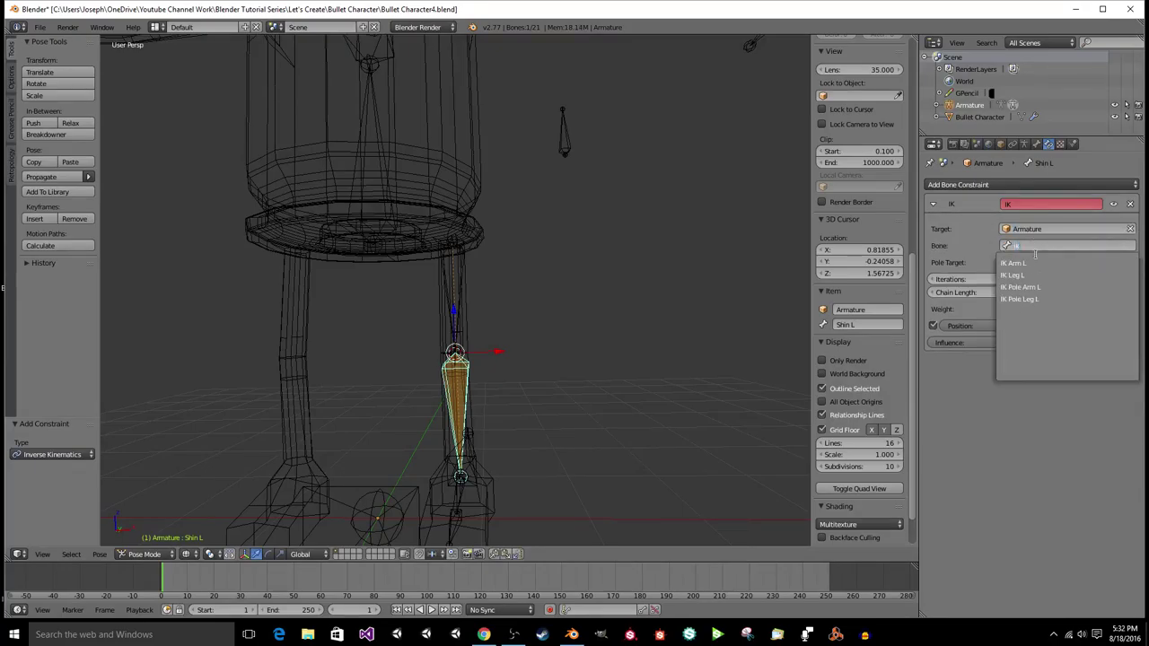
click(1033, 274)
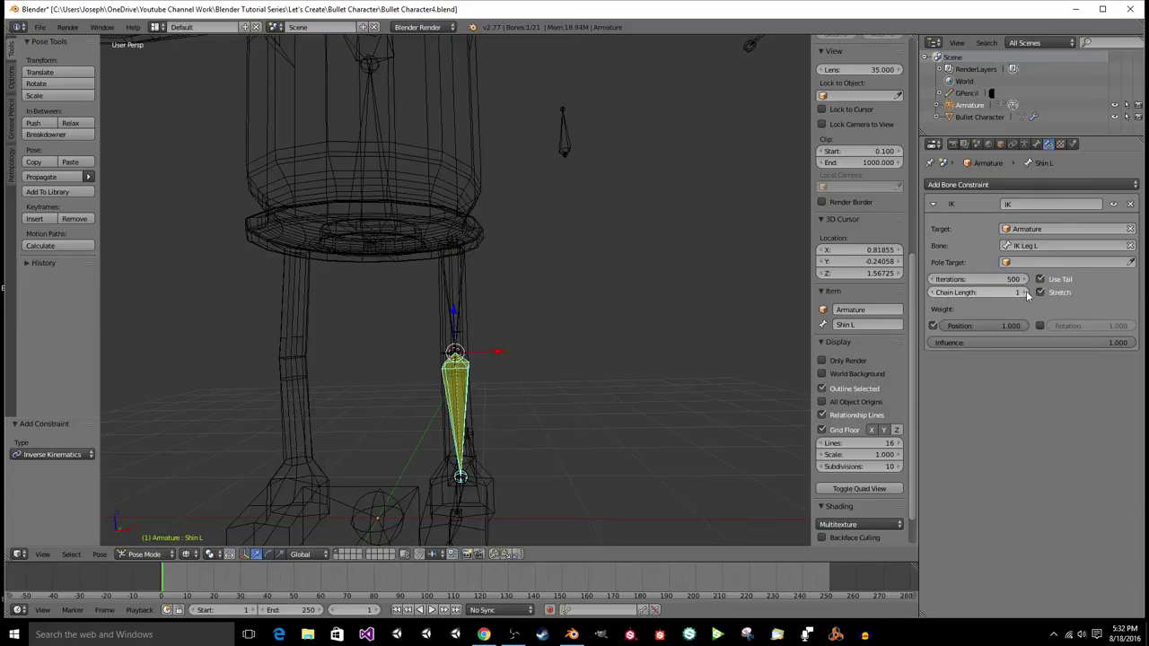
Step: Set the Shin L IK constraint's chain length to 2 and save the file over the existing one
click(934, 293)
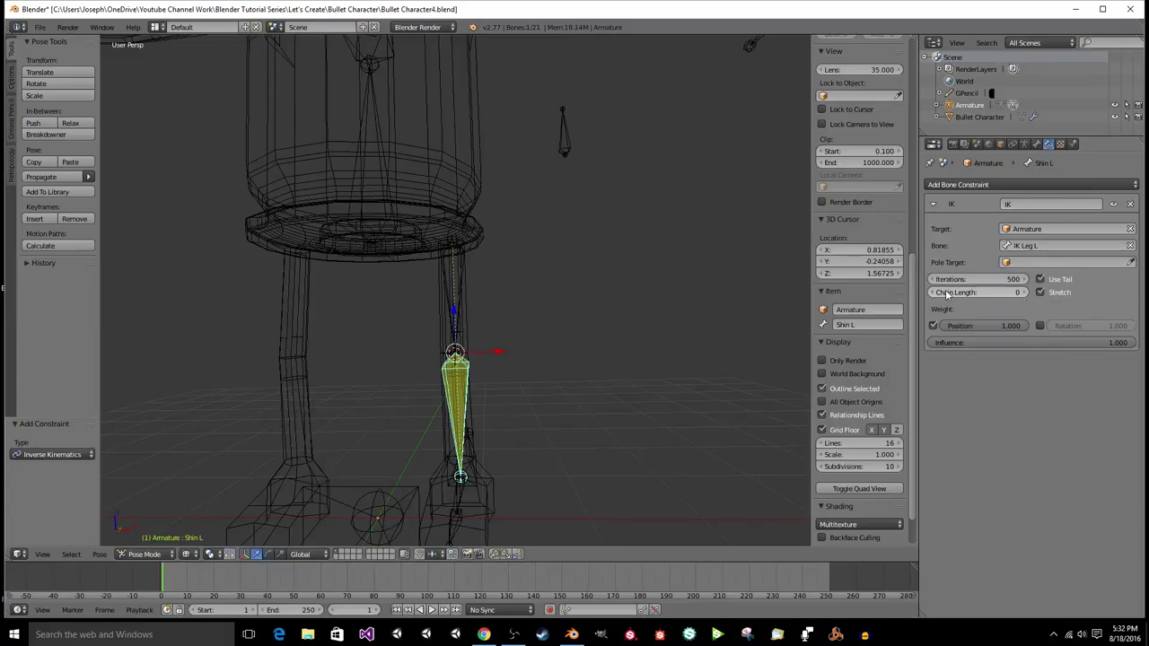
click(1026, 291)
click(1026, 293)
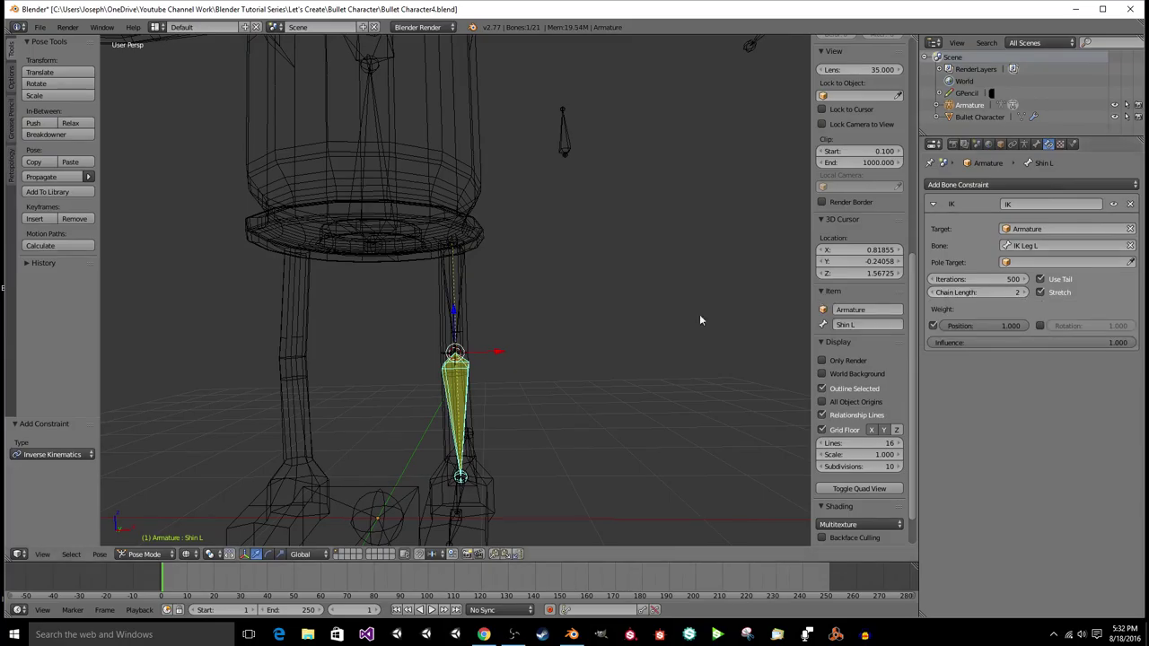
key(ctrl+s)
click(616, 310)
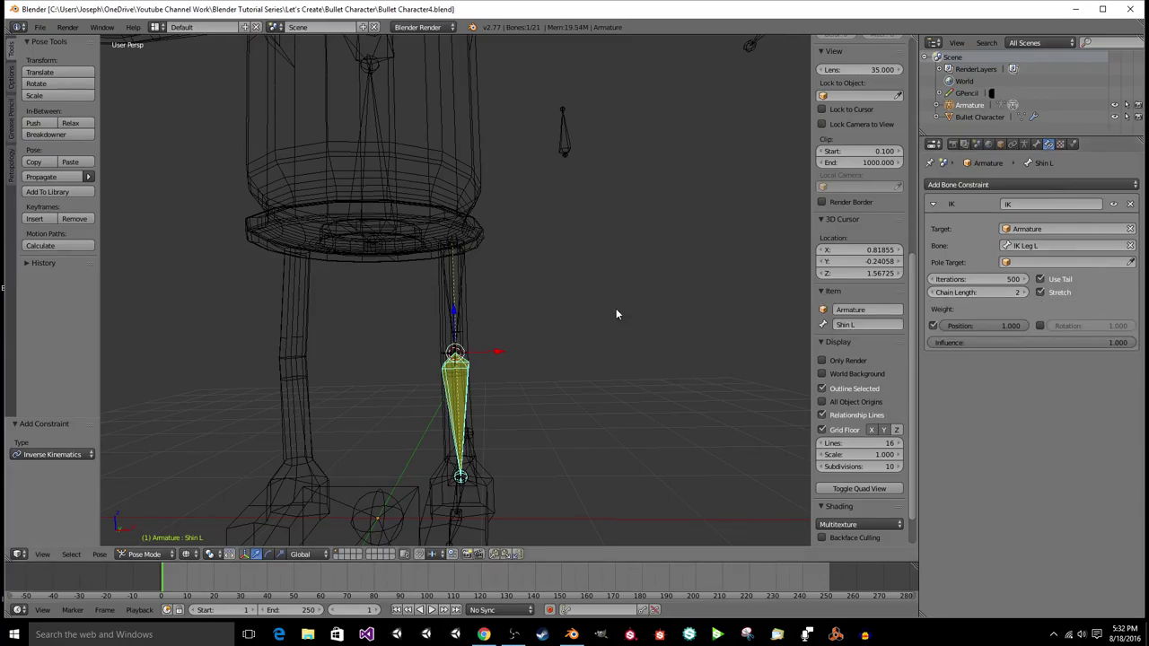
Step: In Edit Mode, parent the left thigh bone to the Stomach bone with Keep Offset
middle_drag(456, 277, 558, 326)
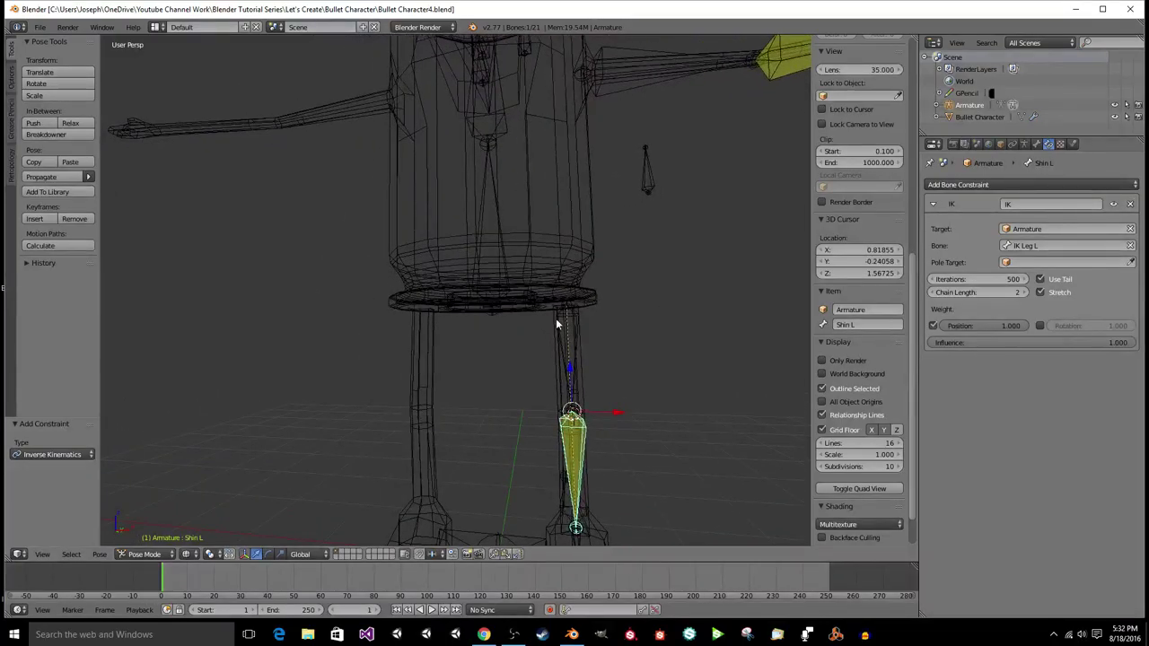
key(Tab)
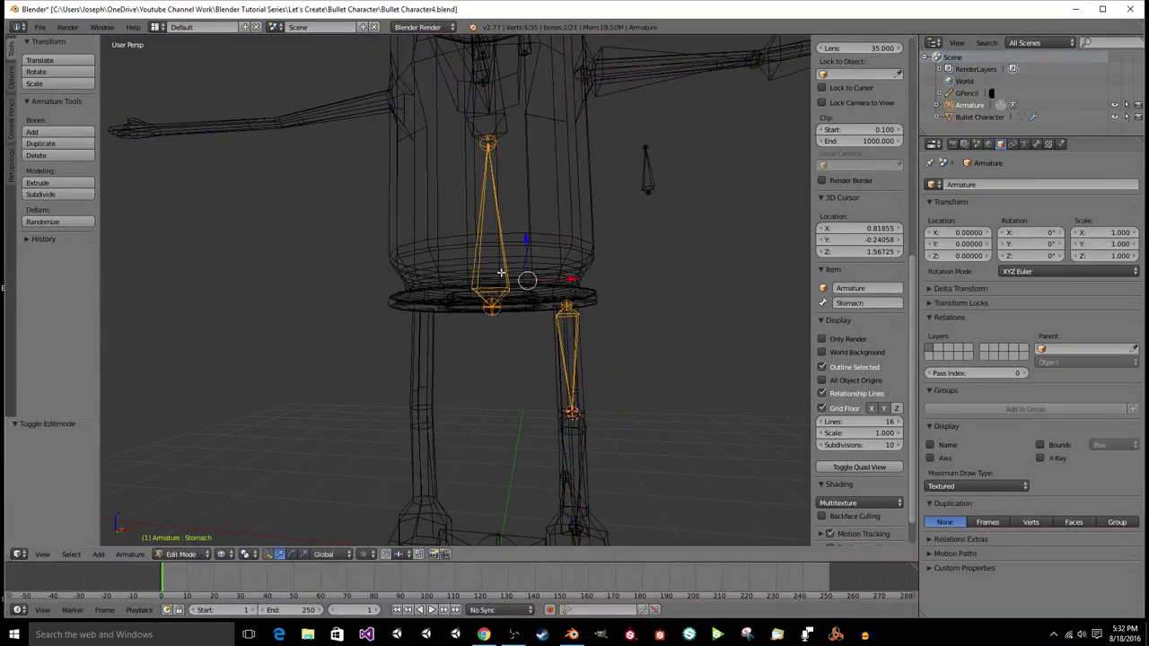
key(ctrl+p)
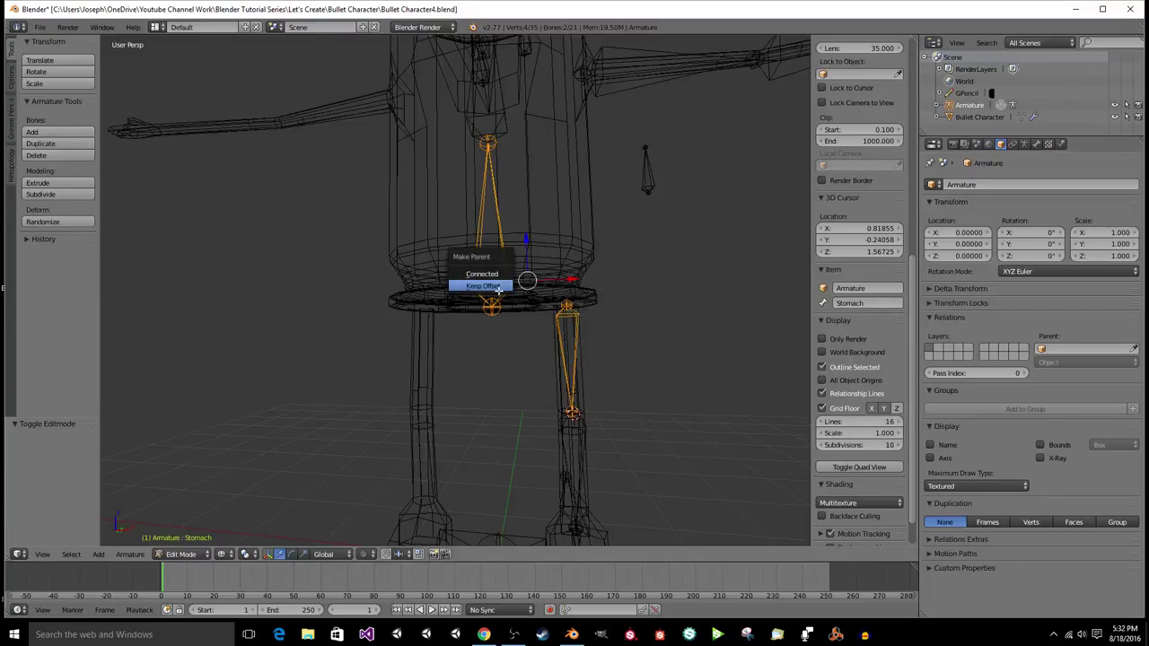
click(498, 287)
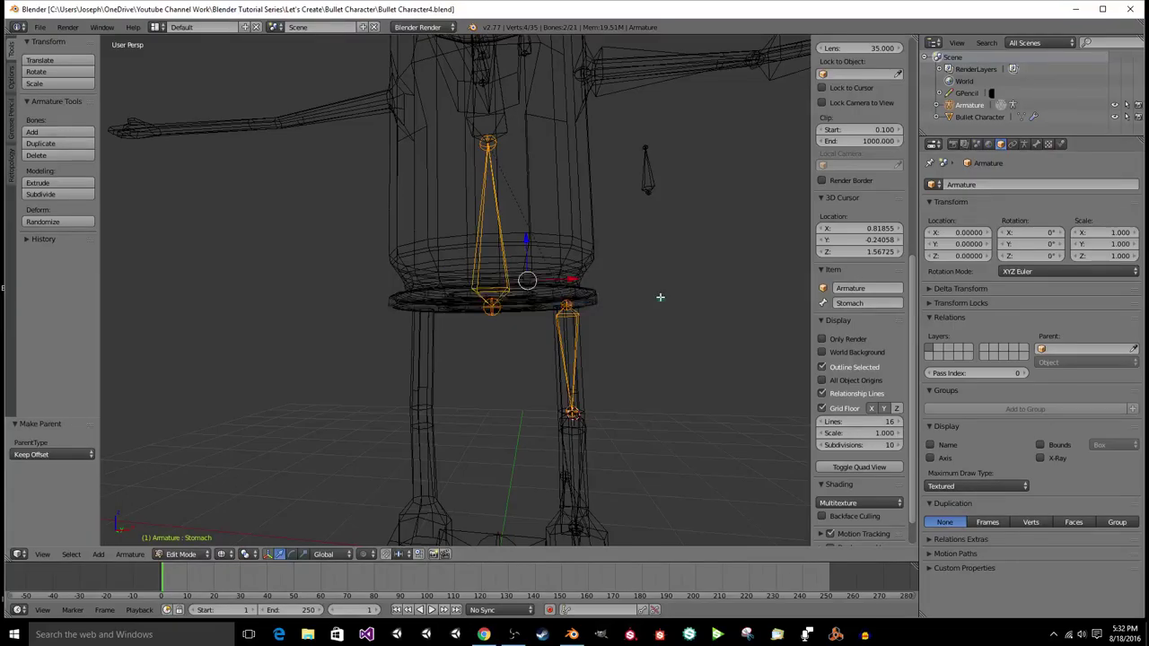
Step: Parent the left upper arm bone to the Chest bone with Keep Offset and save the file over the existing one
scroll(662, 297, down, 4)
middle_drag(662, 298, 600, 262)
right_click(599, 262)
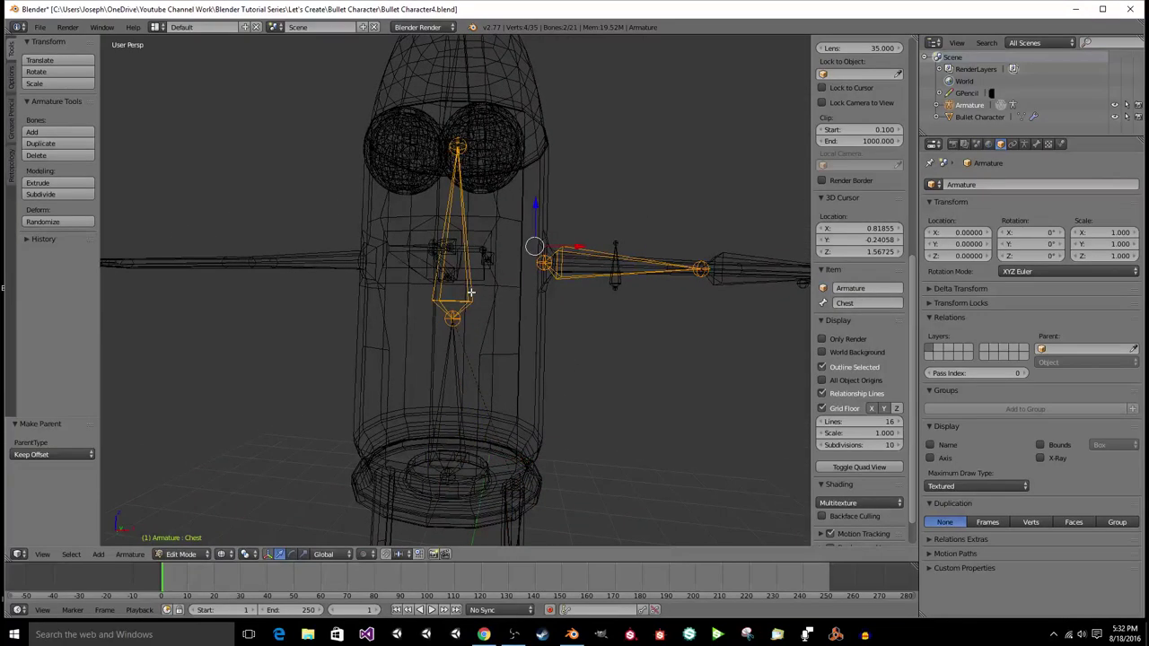
key(ctrl+p)
click(470, 291)
key(ctrl+s)
click(470, 289)
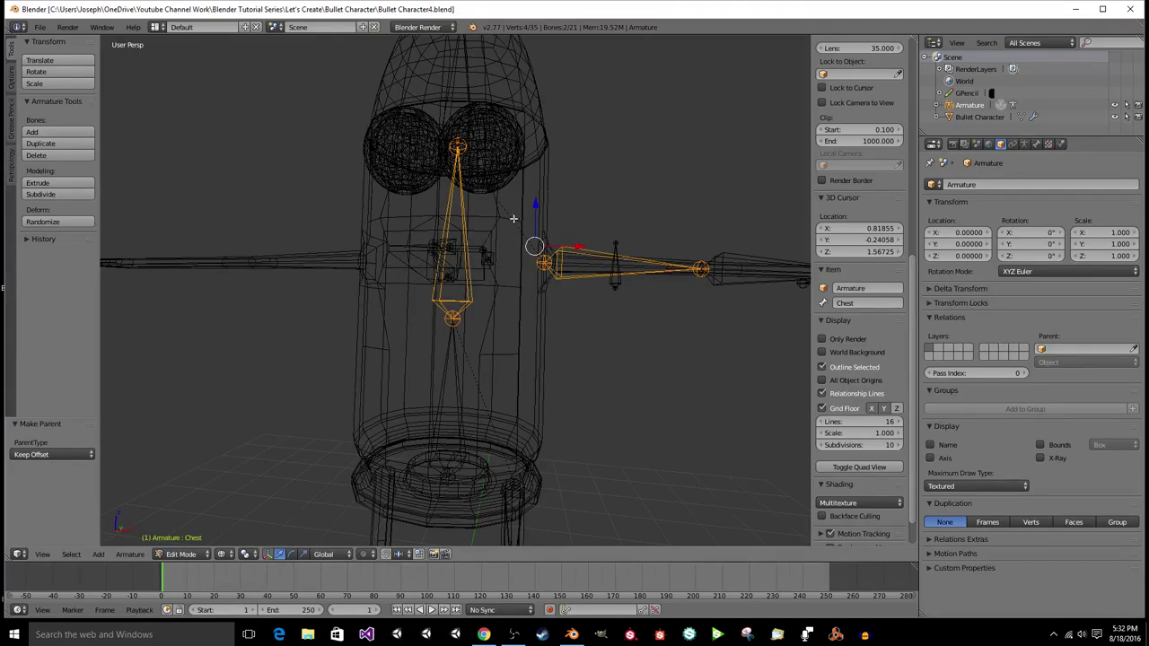
Step: Back in Pose Mode, set the Shin L IK constraint's pole target to Armature with the bone IK Pole Leg L
middle_drag(513, 218, 485, 252)
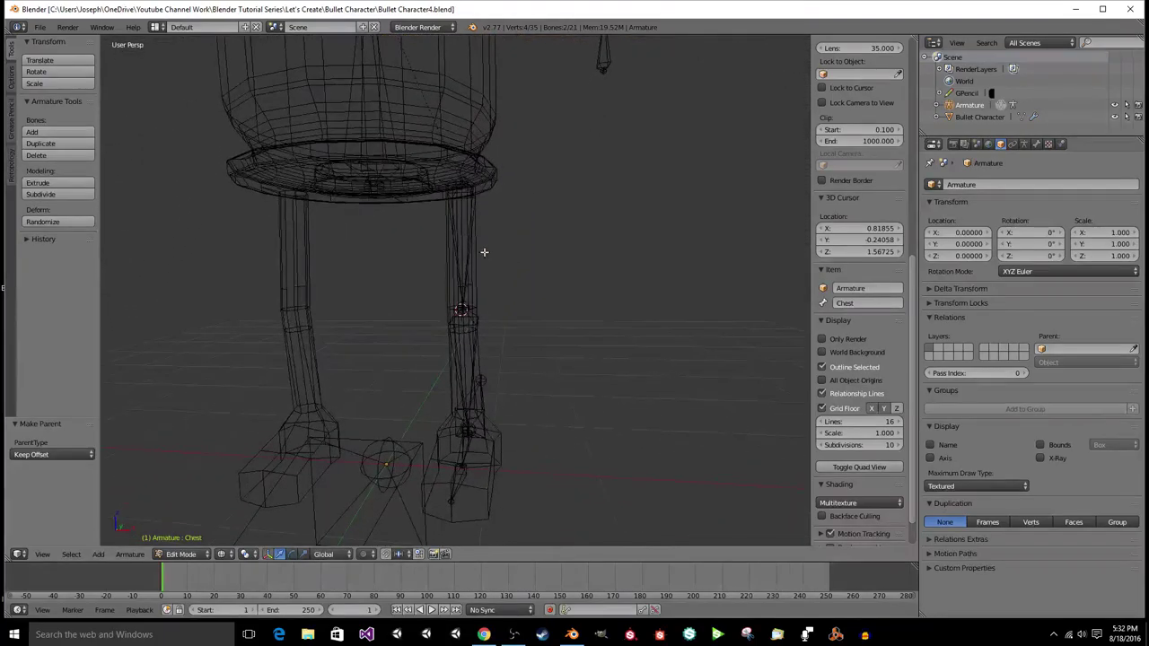
right_click(469, 329)
key(ctrl+Tab)
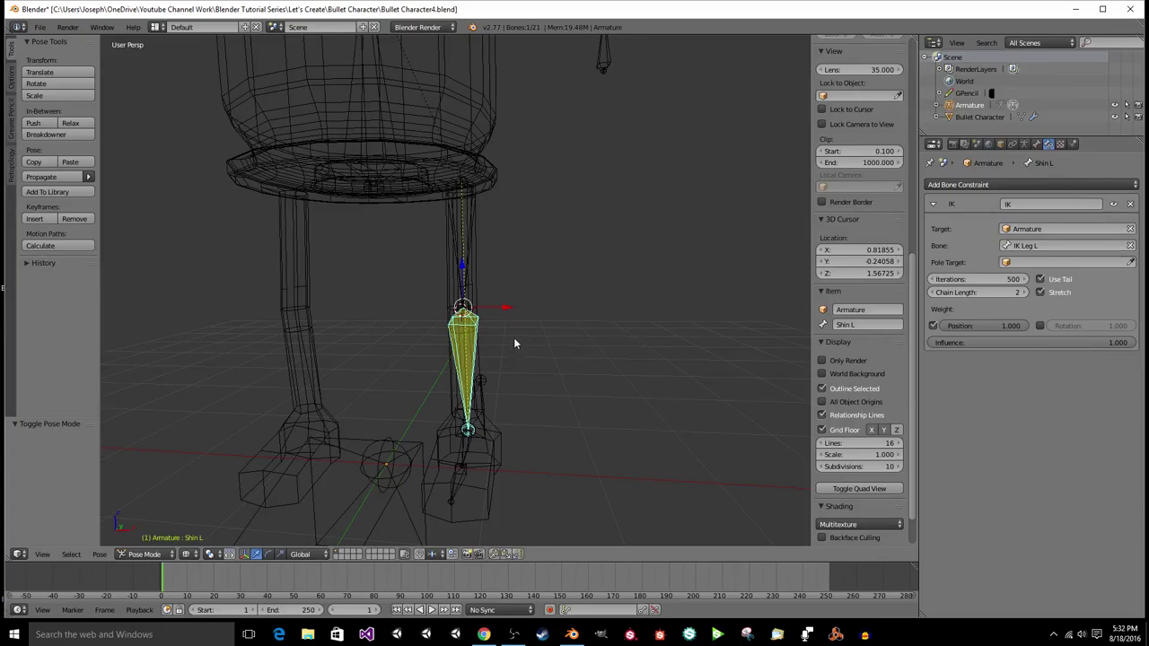
mouse_move(607, 325)
middle_down()
mouse_move(772, 290)
mouse_move(607, 308)
middle_up()
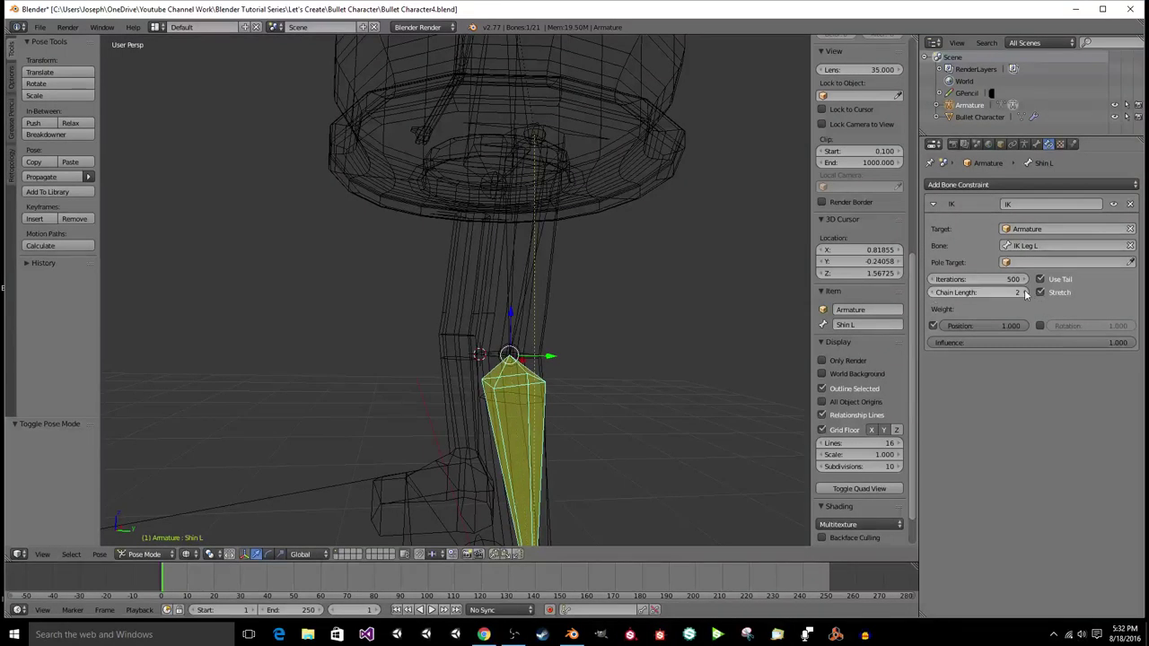
middle_drag(741, 368, 765, 346)
scroll(765, 346, down, 2)
click(1033, 263)
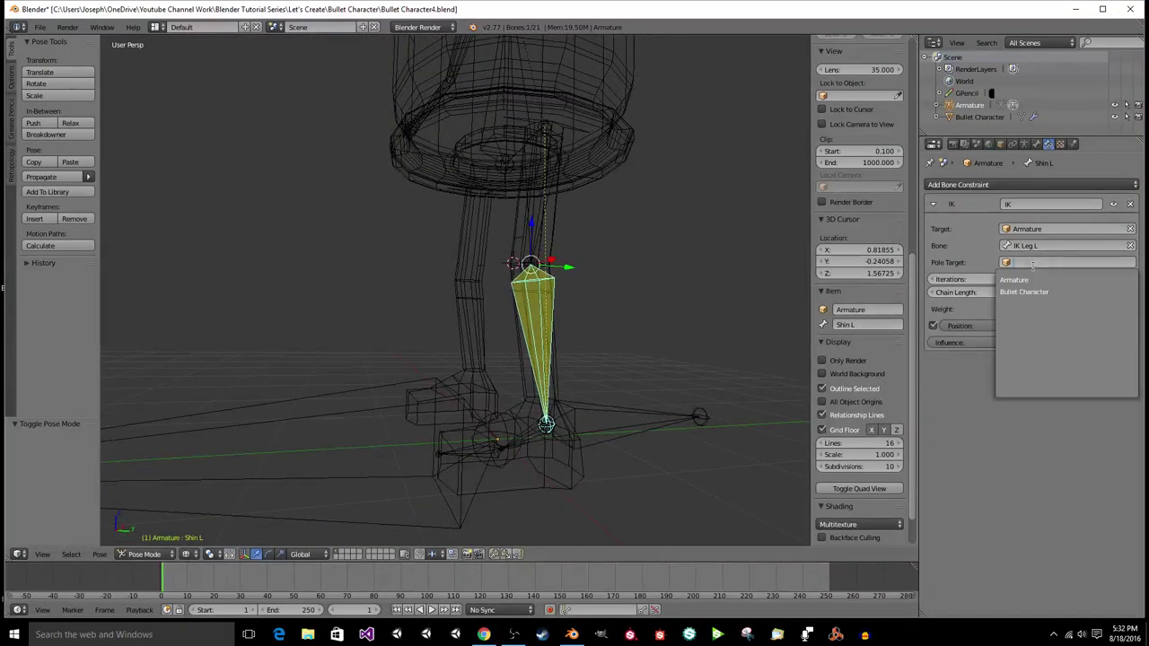
click(1034, 279)
click(1031, 279)
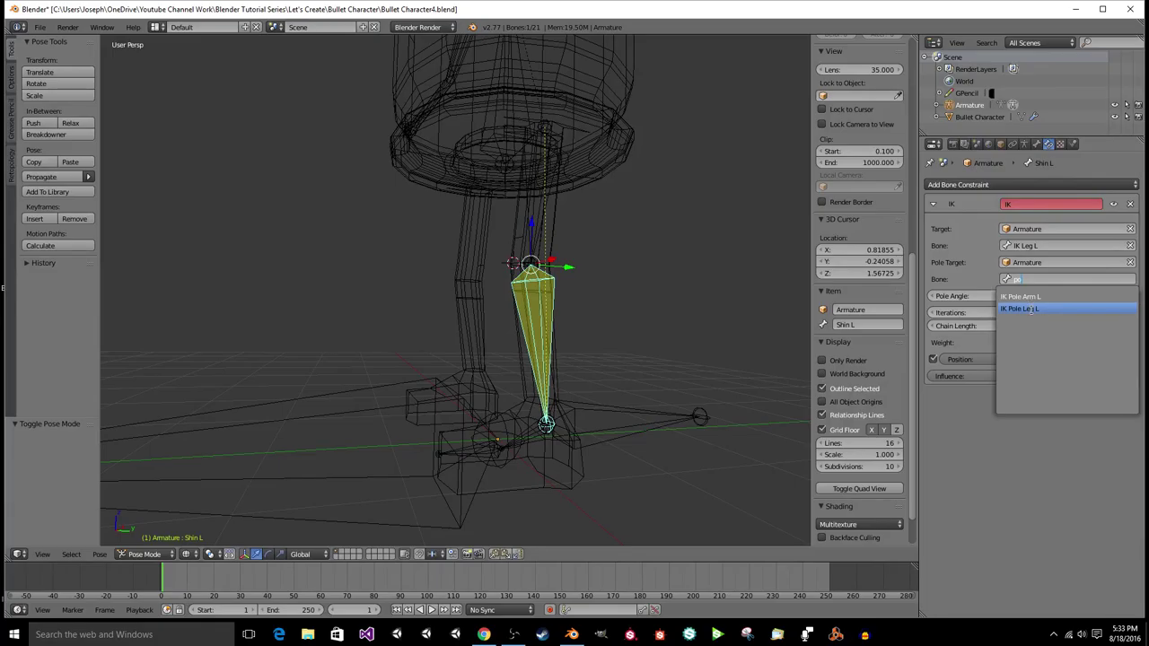
click(1030, 309)
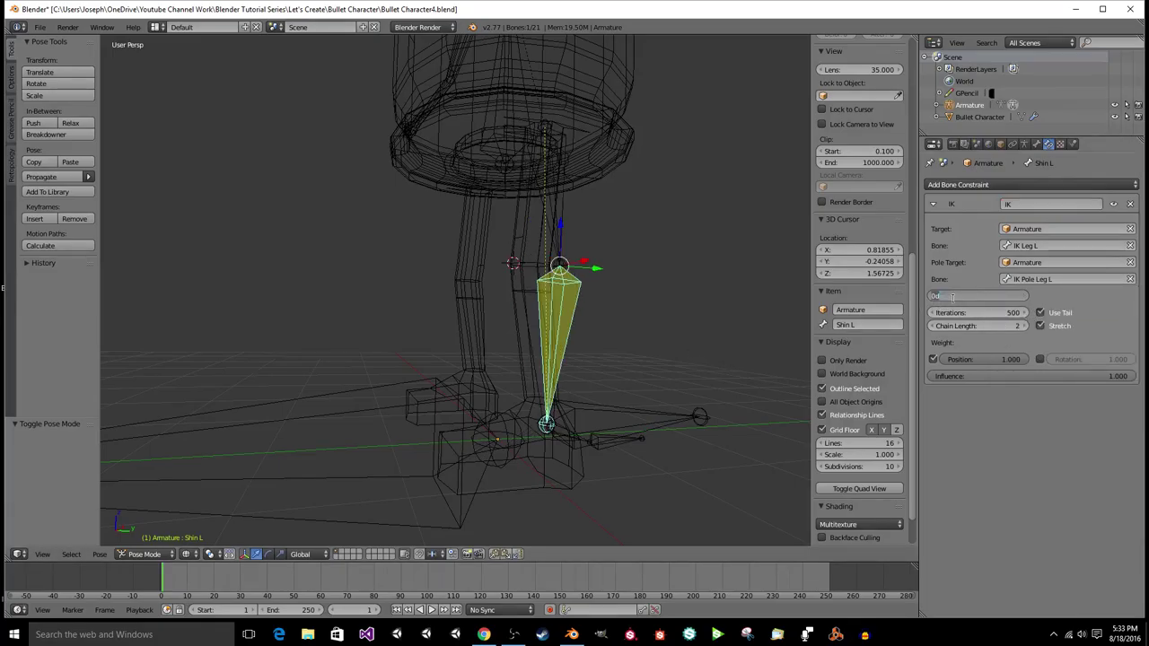
Step: Set the Shin L IK constraint's pole angle to -90° and check the knee's alignment
text(-90)
key(Return)
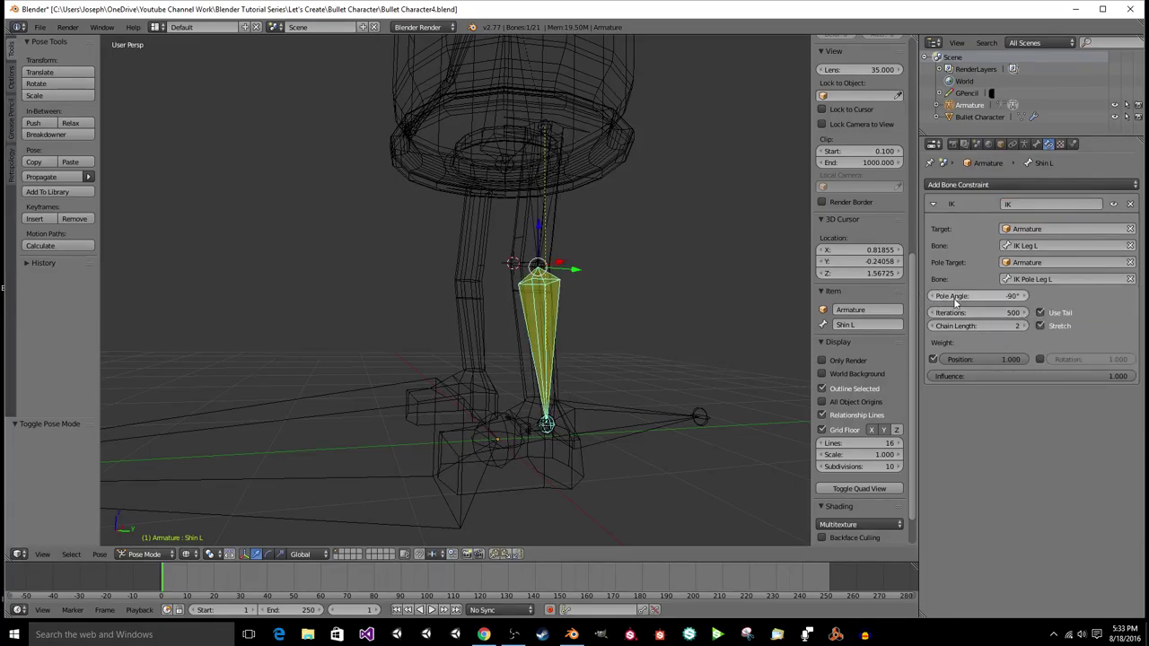
middle_drag(659, 292, 831, 289)
scroll(611, 274, up, 2)
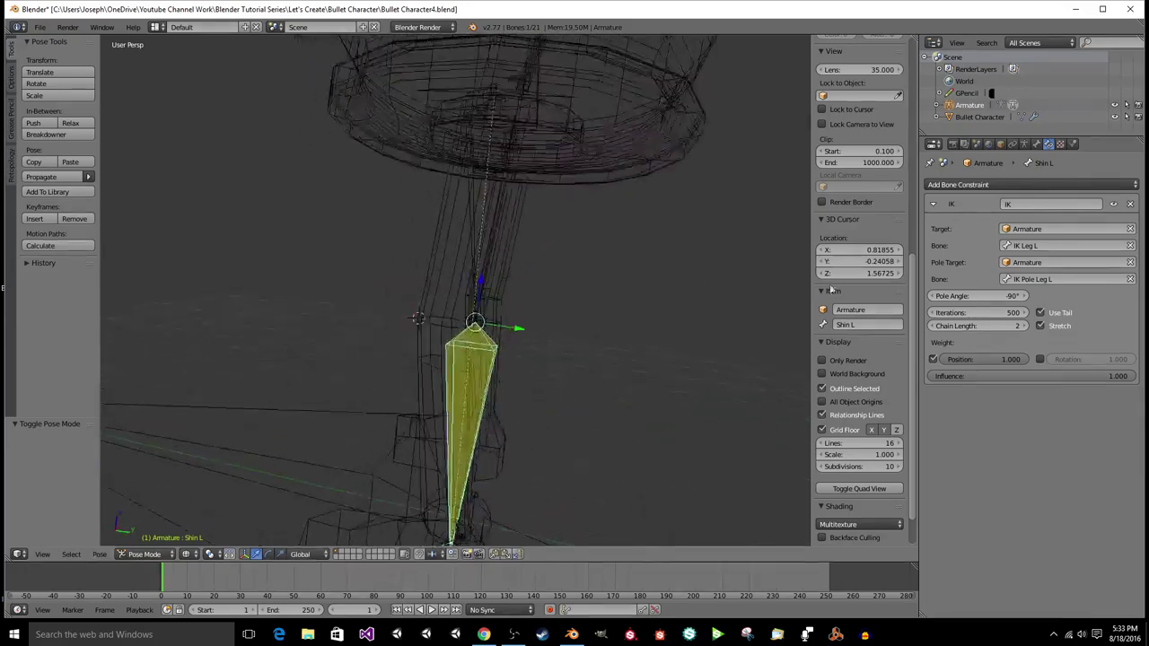
Step: Set the Shin L IK constraint's pole angle to 180° and inspect the knee's alignment against the leg mesh
drag(952, 297, 1032, 297)
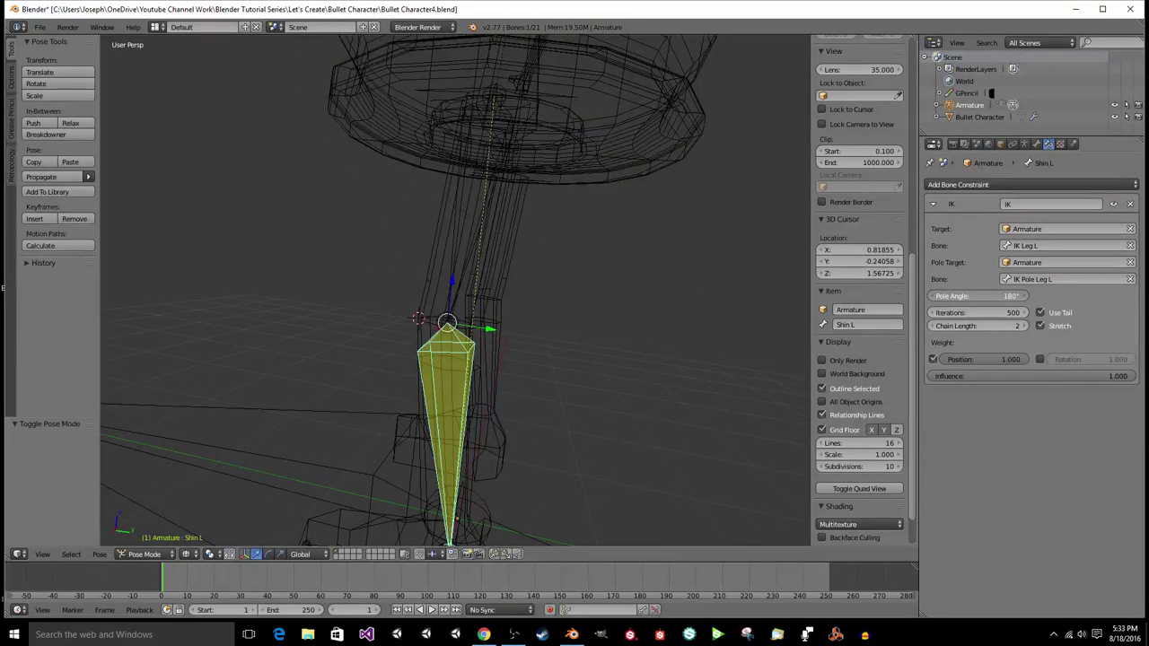
scroll(629, 357, up, 4)
middle_drag(629, 357, 547, 340)
scroll(629, 357, down, 5)
middle_drag(724, 338, 579, 349)
scroll(616, 354, up, 4)
scroll(579, 354, down, 5)
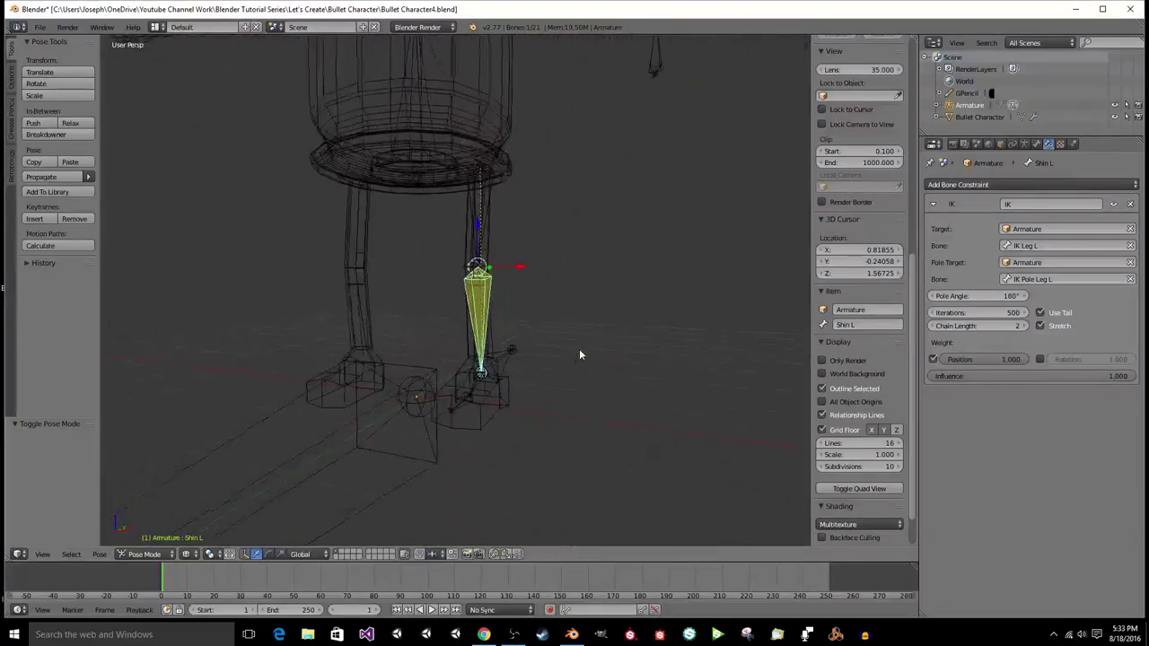
scroll(579, 354, up, 2)
scroll(579, 355, down, 3)
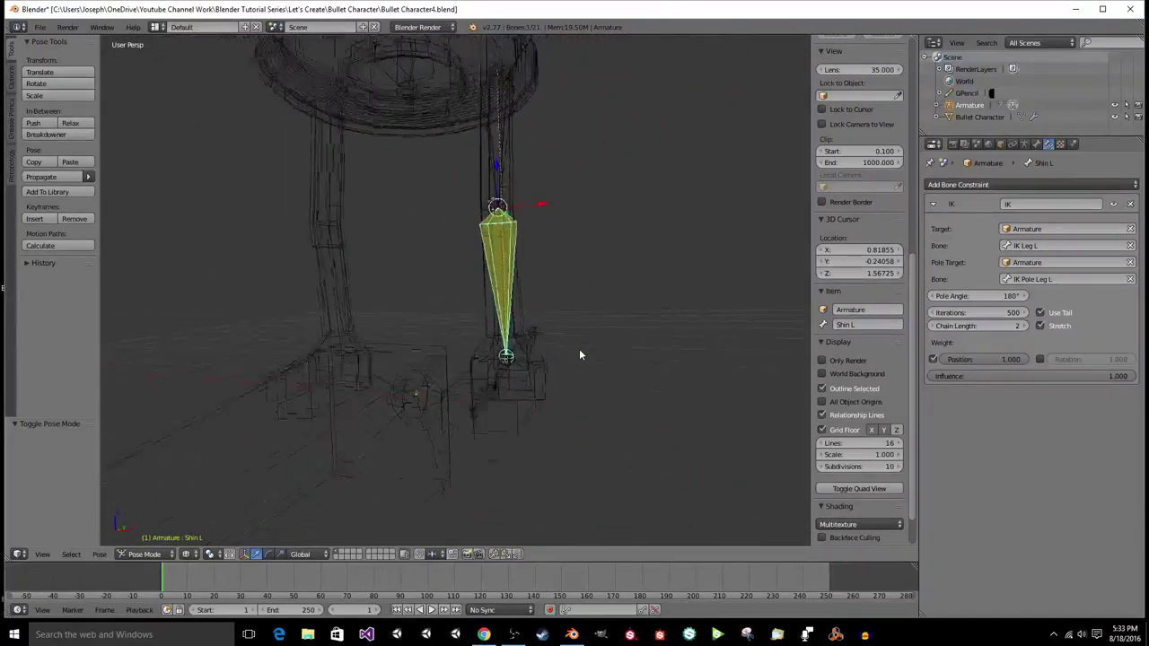
middle_drag(579, 355, 579, 355)
scroll(579, 355, down, 6)
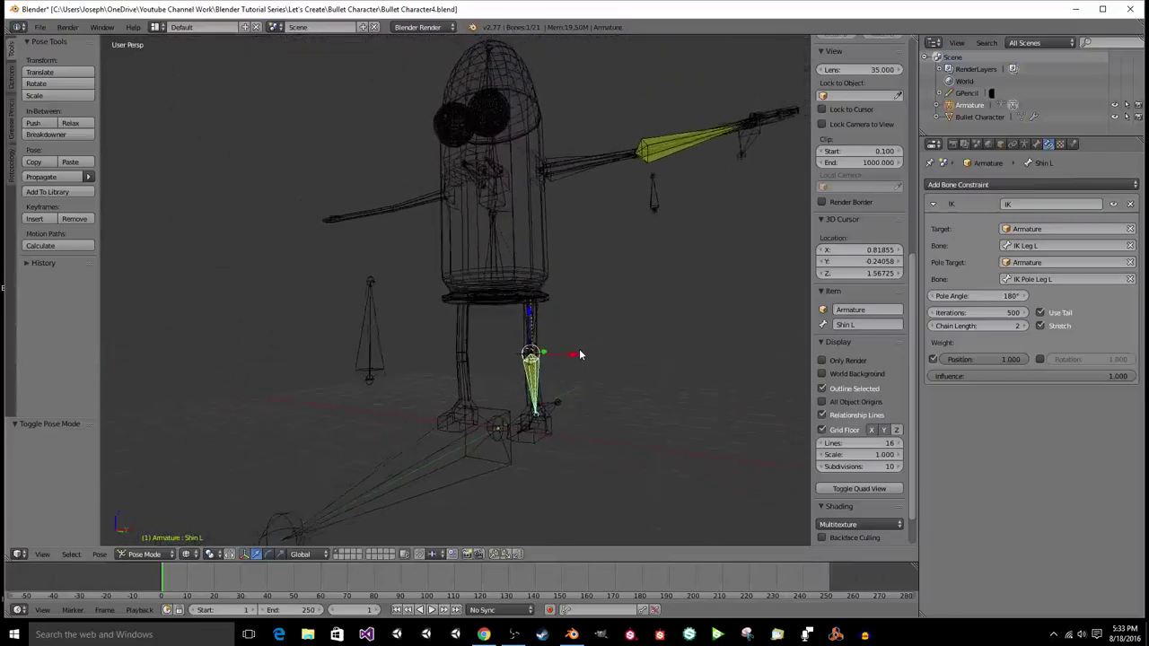
Step: Check the IK Pole Leg L bone, reselect the Shin L bone and save the file
right_click(376, 407)
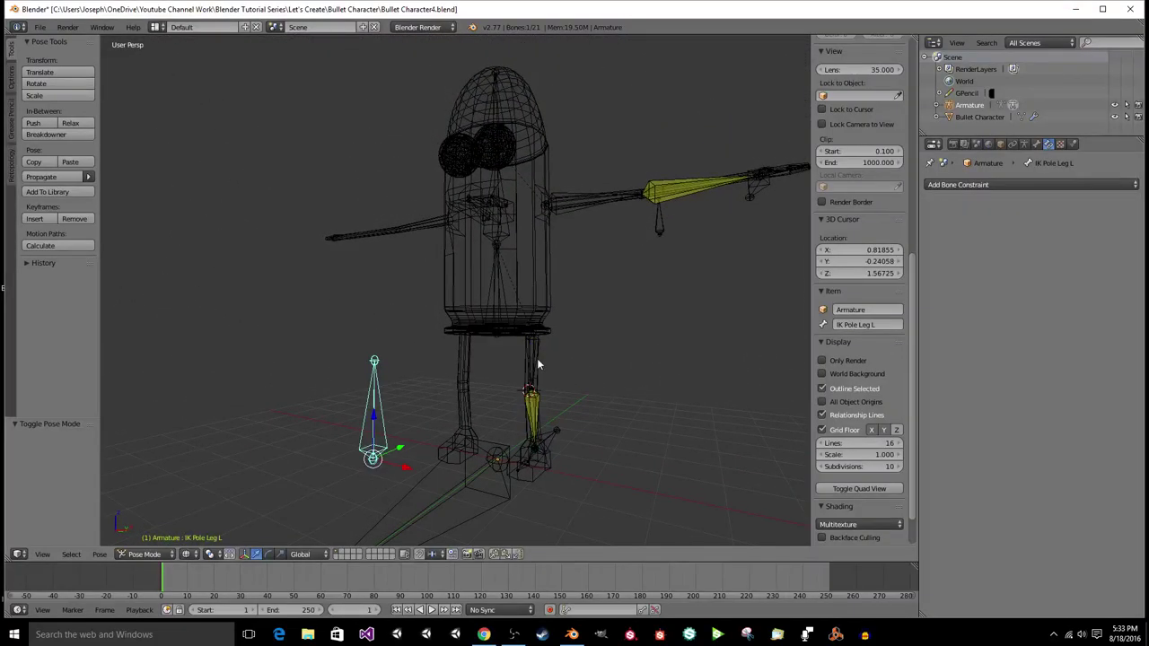
right_click(536, 417)
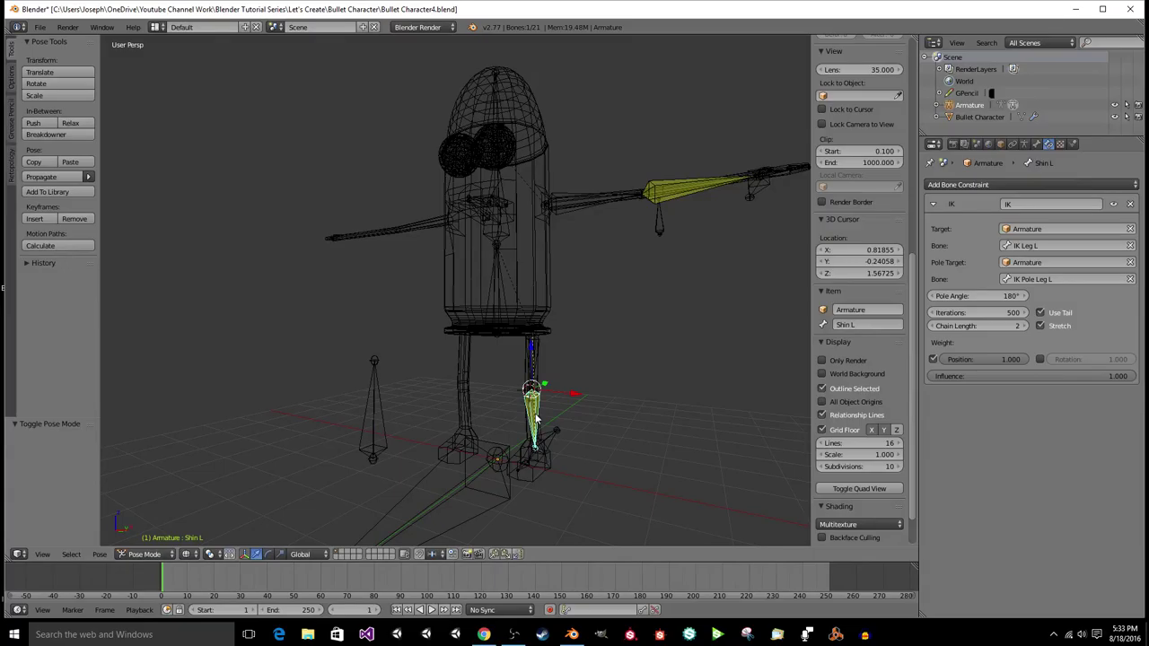
key(ctrl+s)
Step: Try moving the IK Leg L bone to test how the left leg bends
middle_drag(551, 425, 544, 455)
scroll(550, 447, up, 1)
right_click(544, 455)
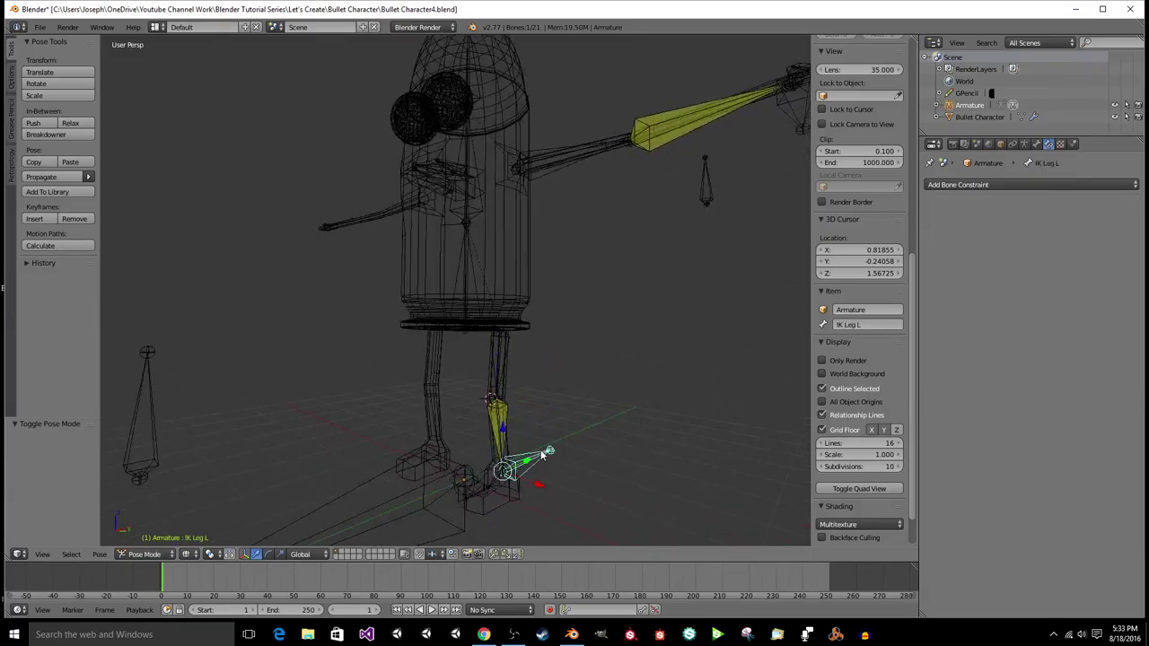
key(g)
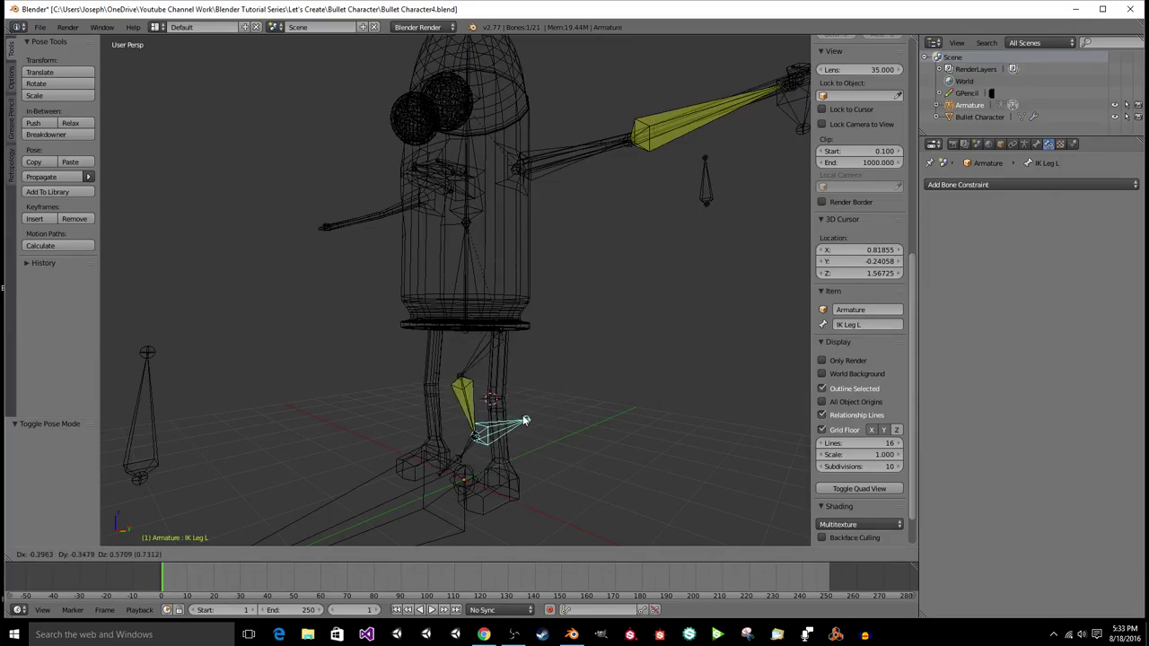
right_click(525, 382)
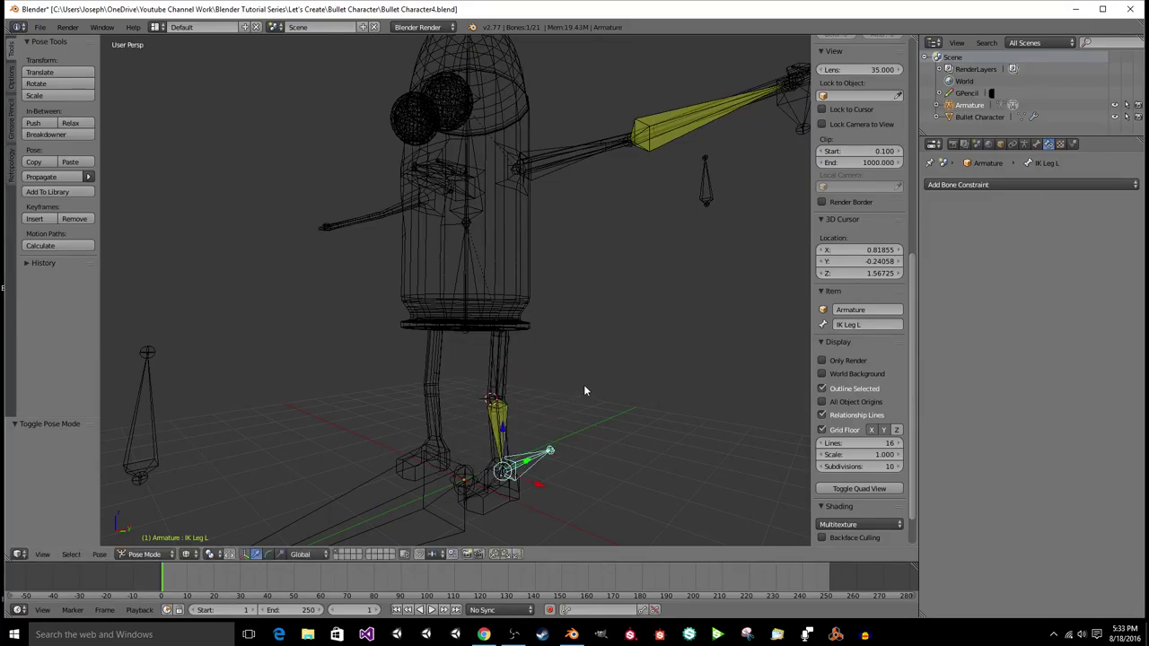
Step: Show the model in solid shading and raise the IK Leg L bone by about 0.15, -1.37 and 1.27 in X, Y and Z
middle_drag(583, 390, 546, 378)
key(KP_2)
key(KP_2)
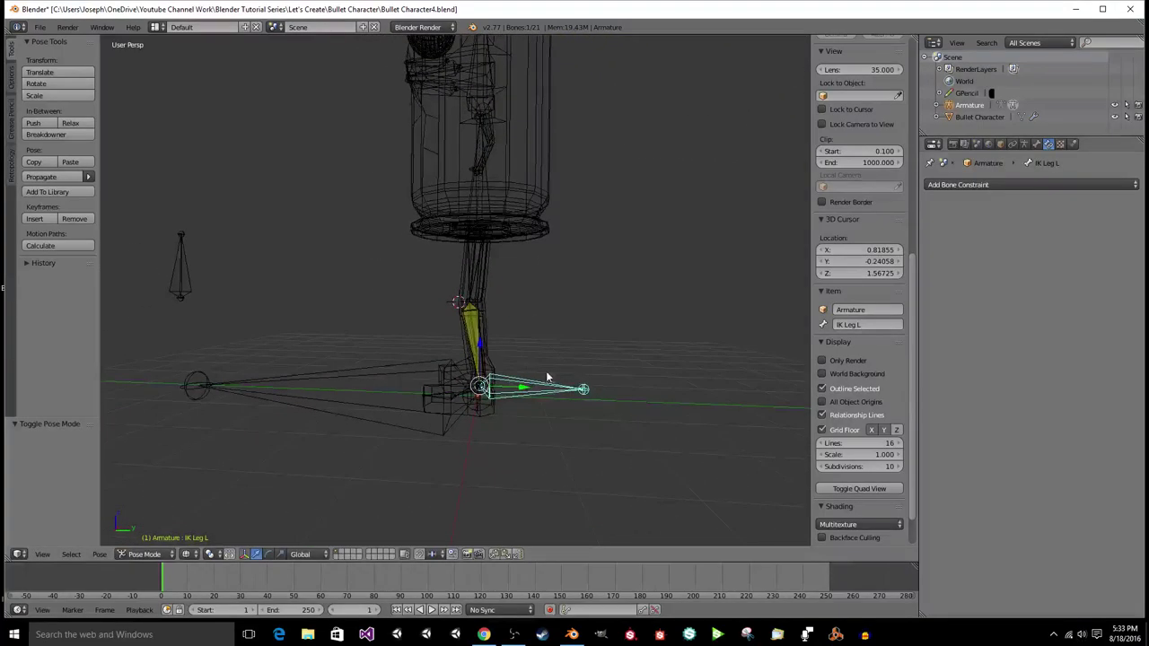
key(alt+z)
key(g)
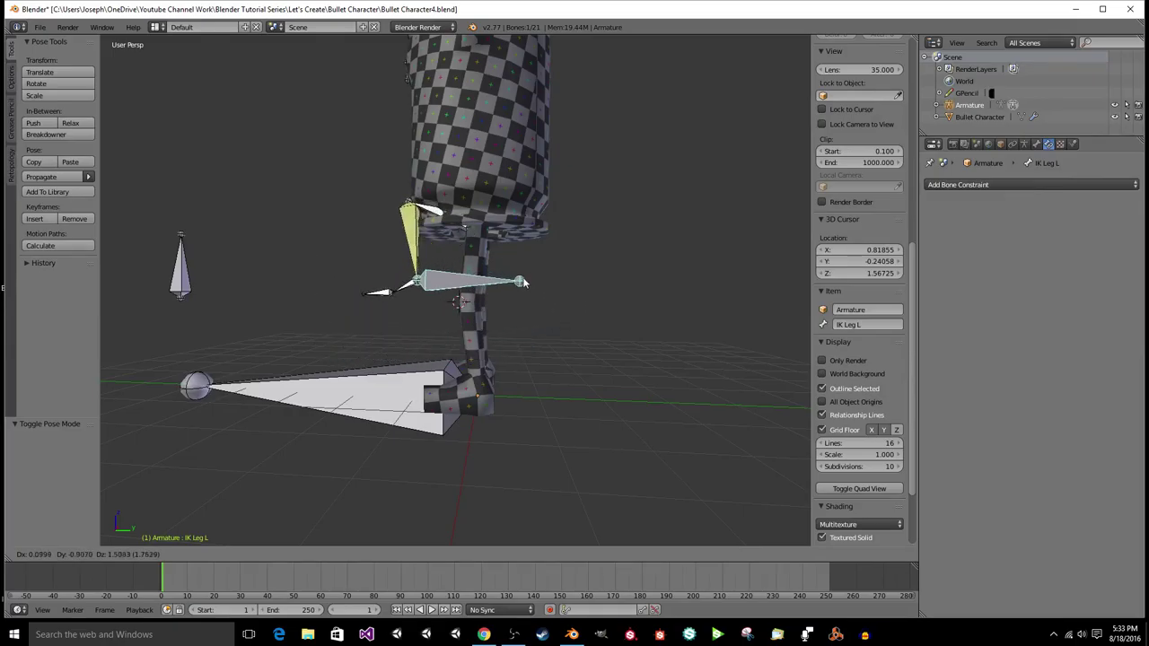
click(496, 295)
Step: Move the IK Pole Leg L bone outward and up by about 1.46, 0.28 and 0.86 in X, Y and Z
middle_drag(496, 295, 485, 465)
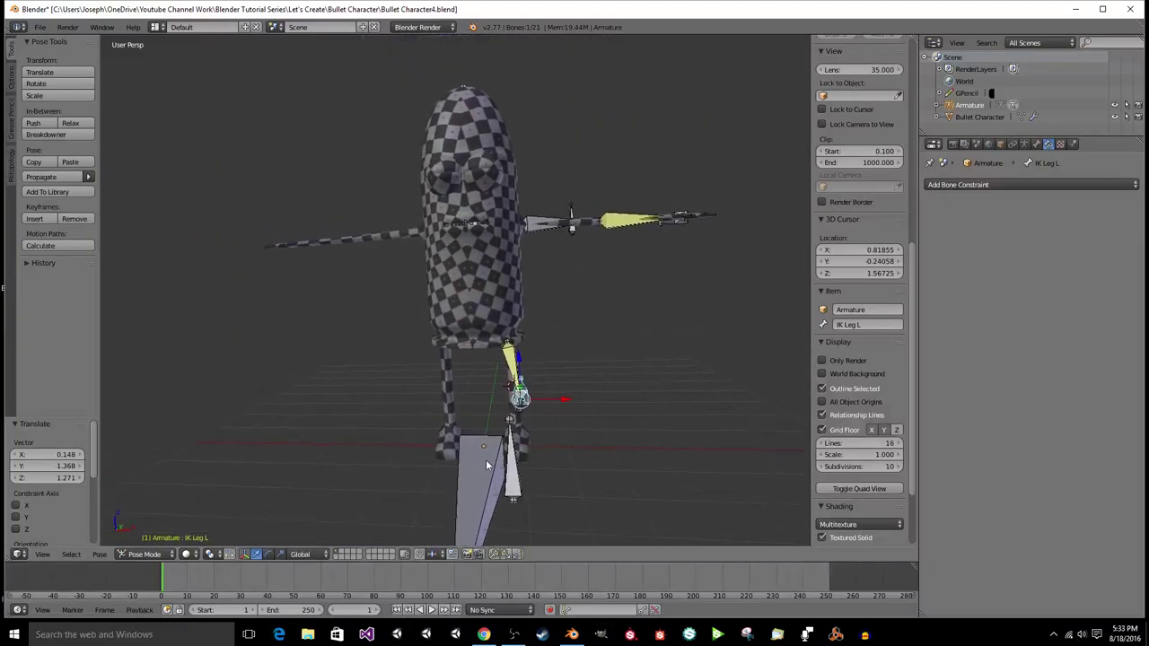
key(g)
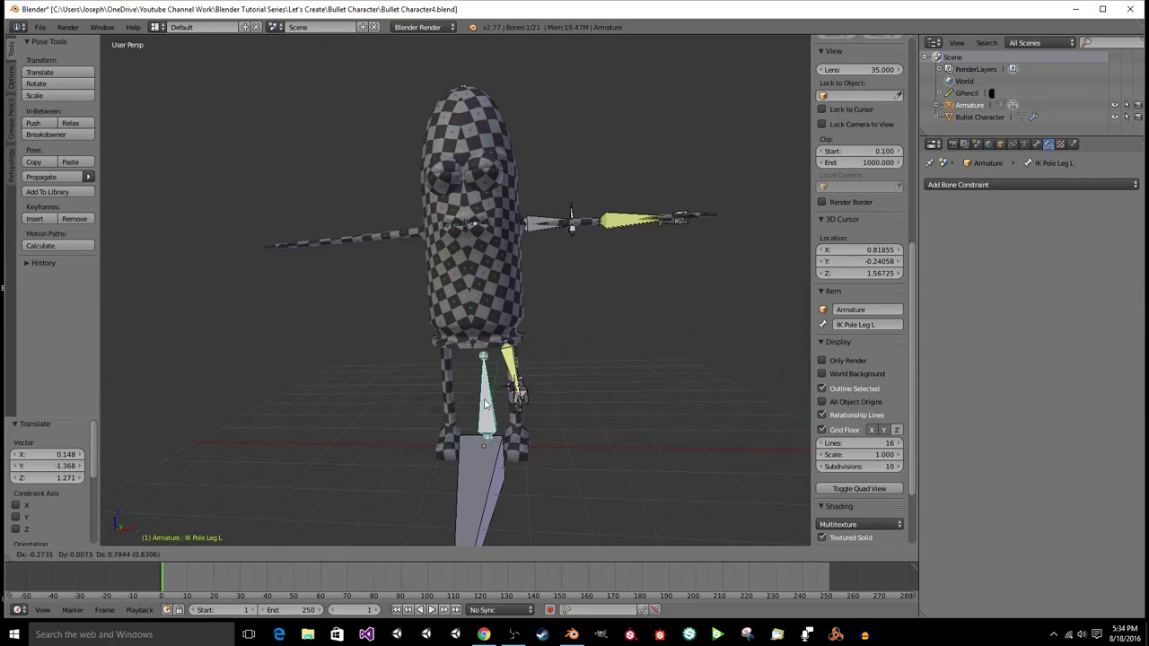
click(628, 388)
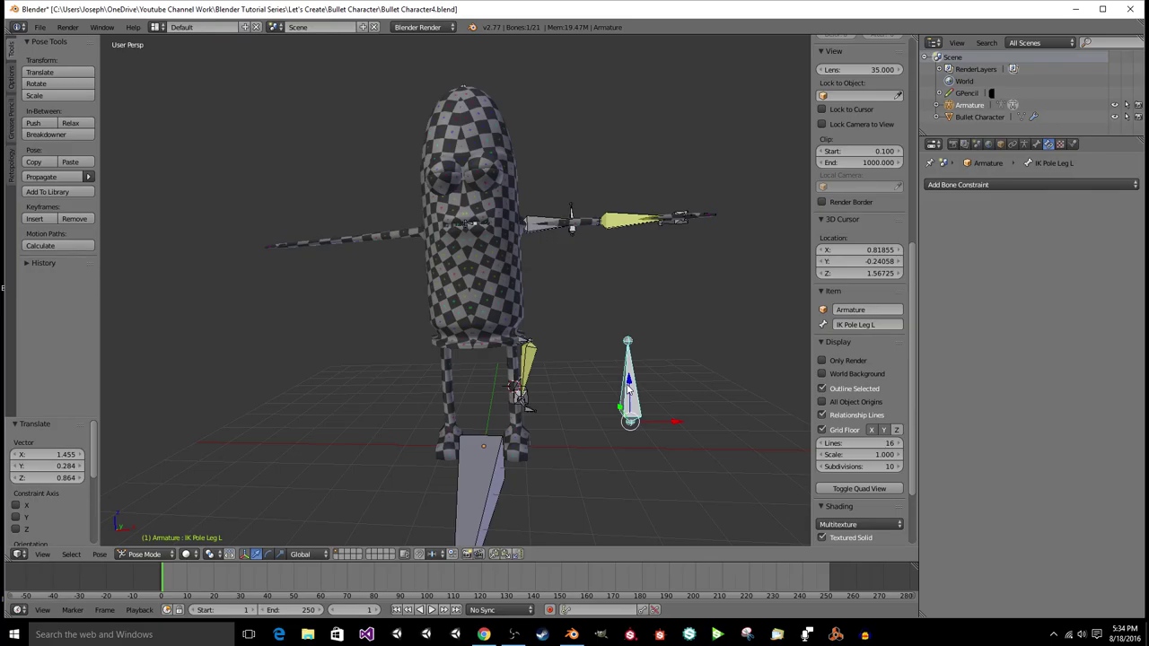
Step: Raise the IK Arm L bone by about -2.79, -0.24 and 3.03 in X, Y and Z, and nudge it about 0.16 higher
right_click(668, 222)
key(g)
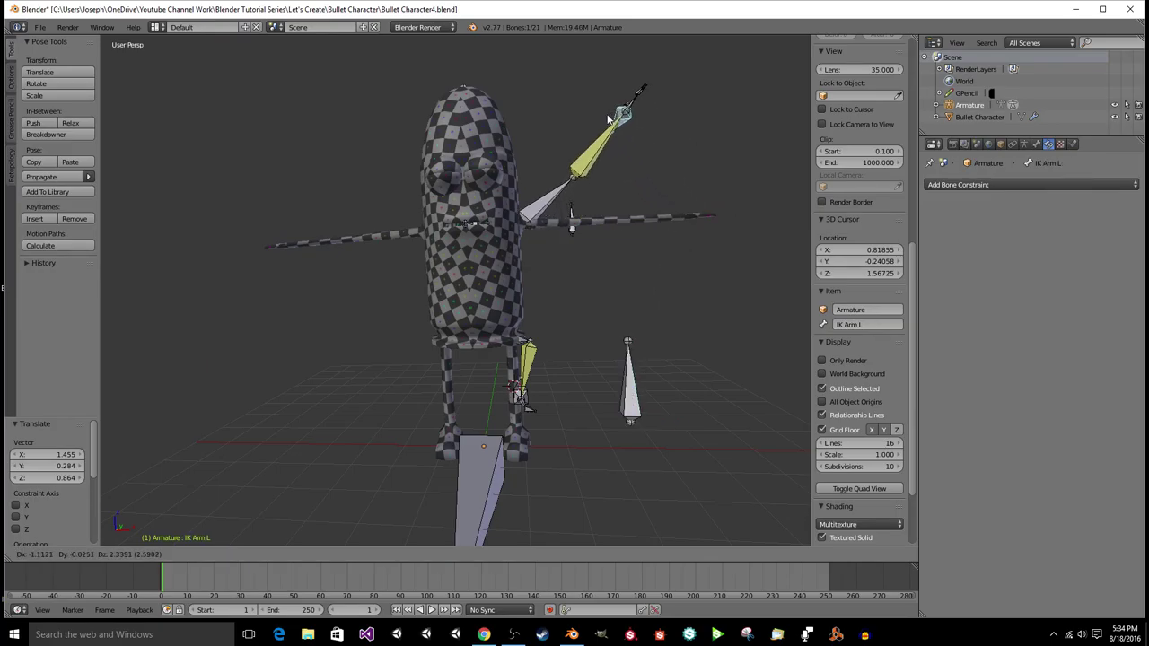
click(529, 90)
middle_drag(573, 141, 573, 164)
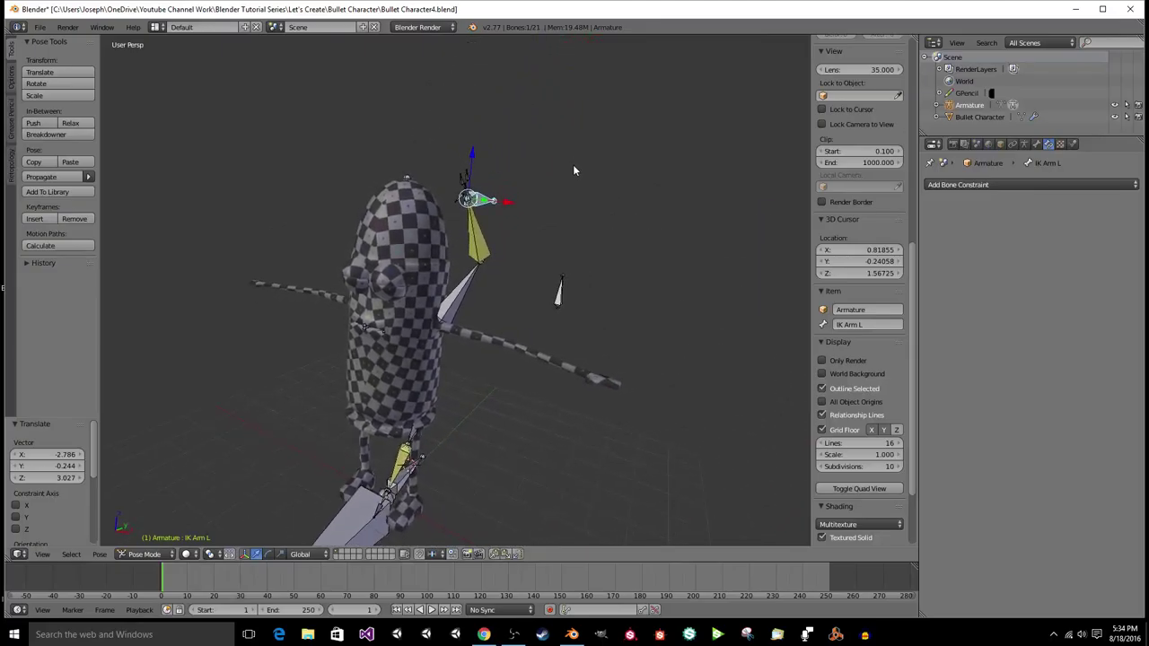
key(g)
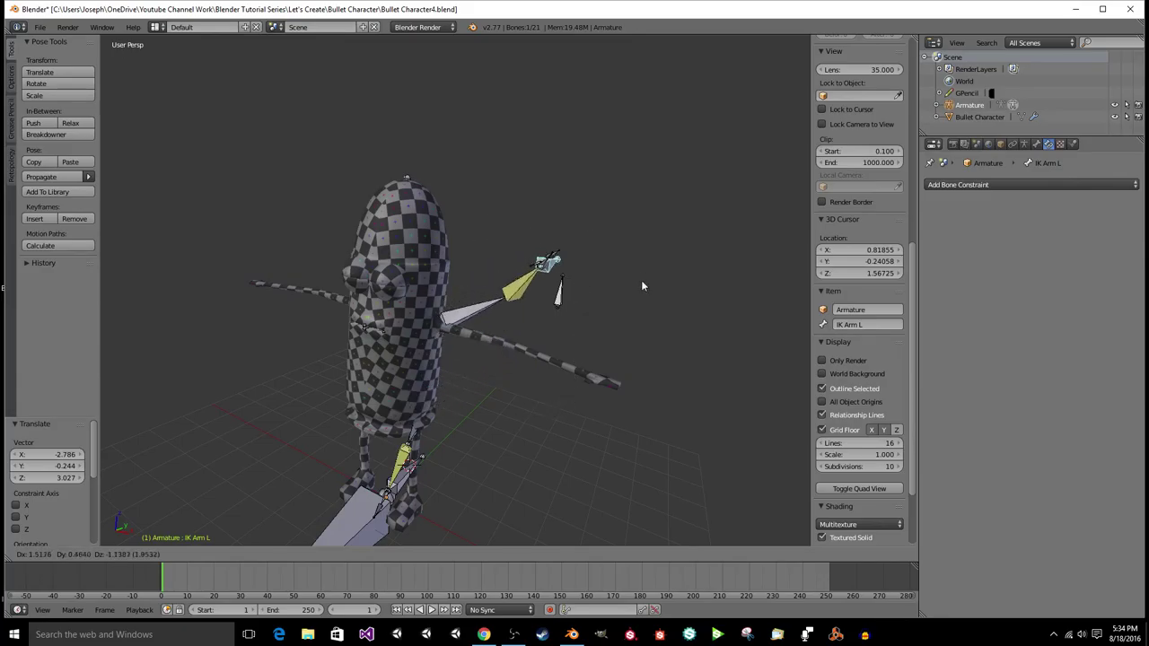
click(575, 199)
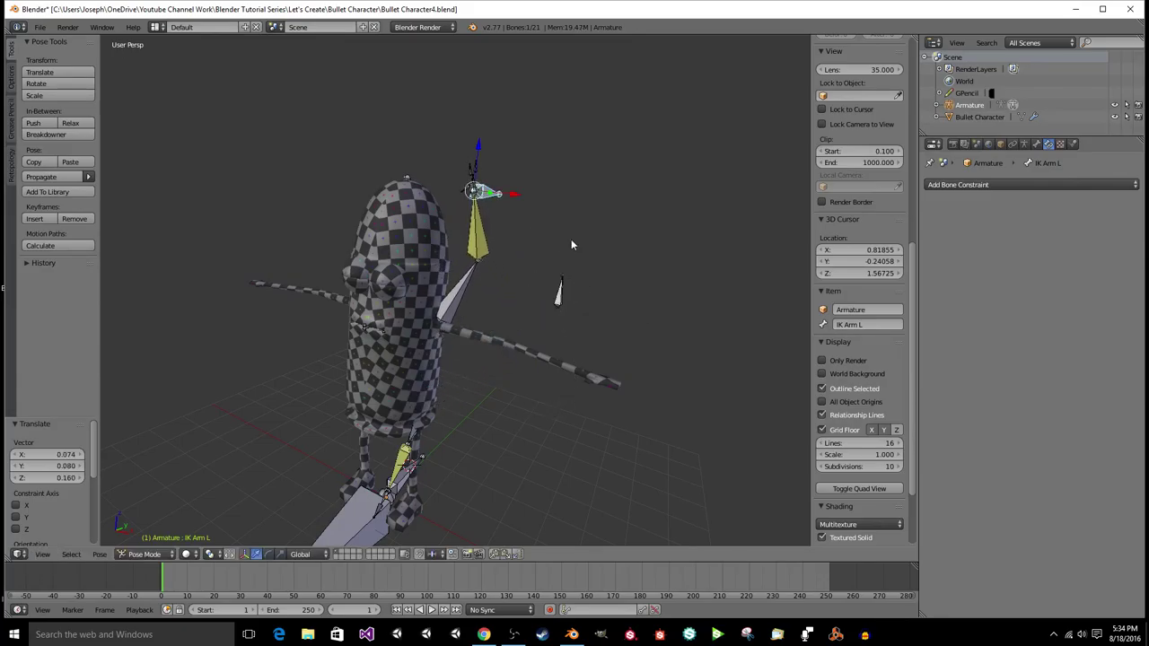
Step: Move the IK Pole Arm L bone by about -4.44 along Y and 0.95 along X to test the elbow's direction
right_click(558, 300)
middle_drag(558, 301, 493, 381)
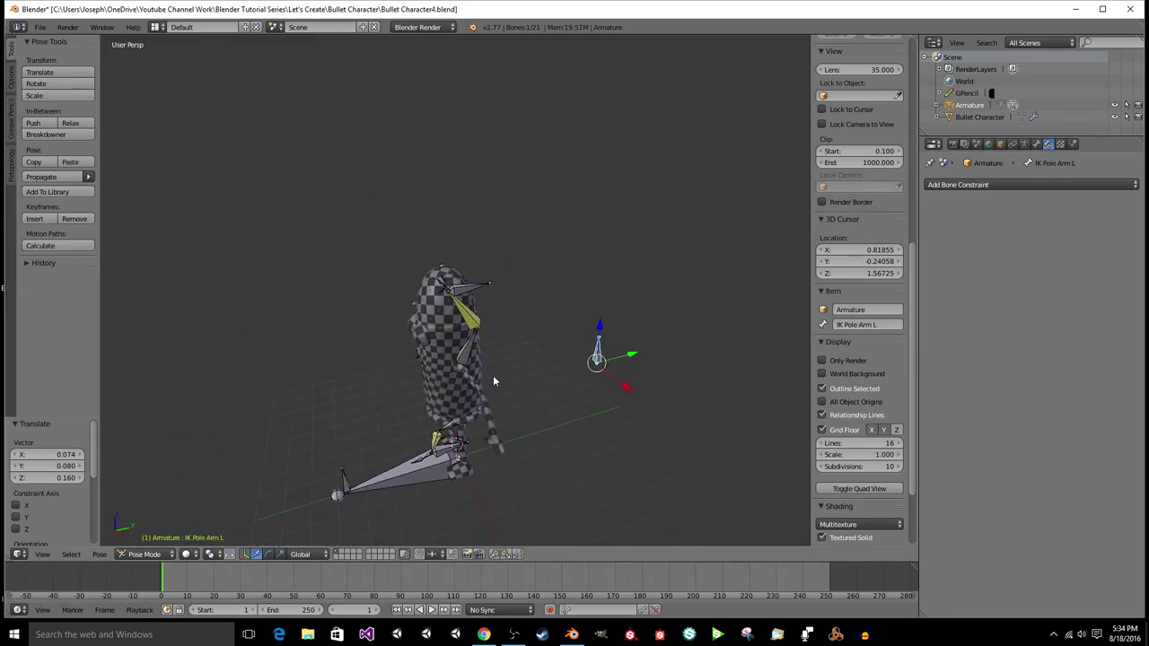
drag(634, 356, 618, 359)
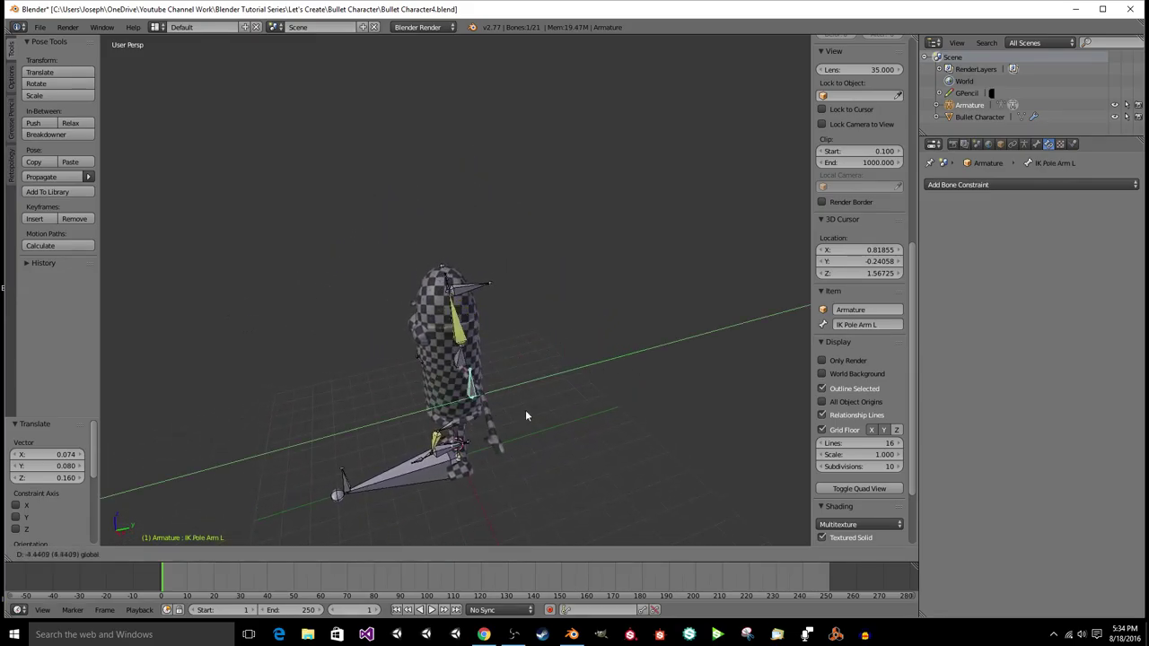
drag(526, 413, 515, 414)
key(KP_4)
key(KP_4)
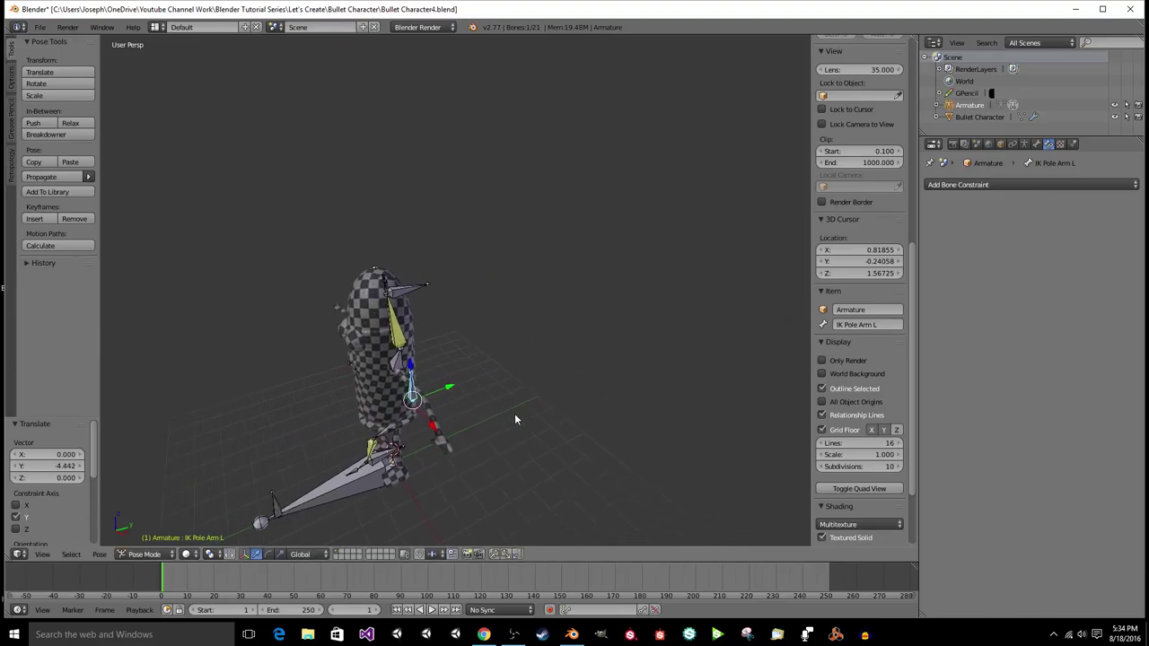
middle_drag(514, 419, 398, 427)
drag(399, 422, 461, 420)
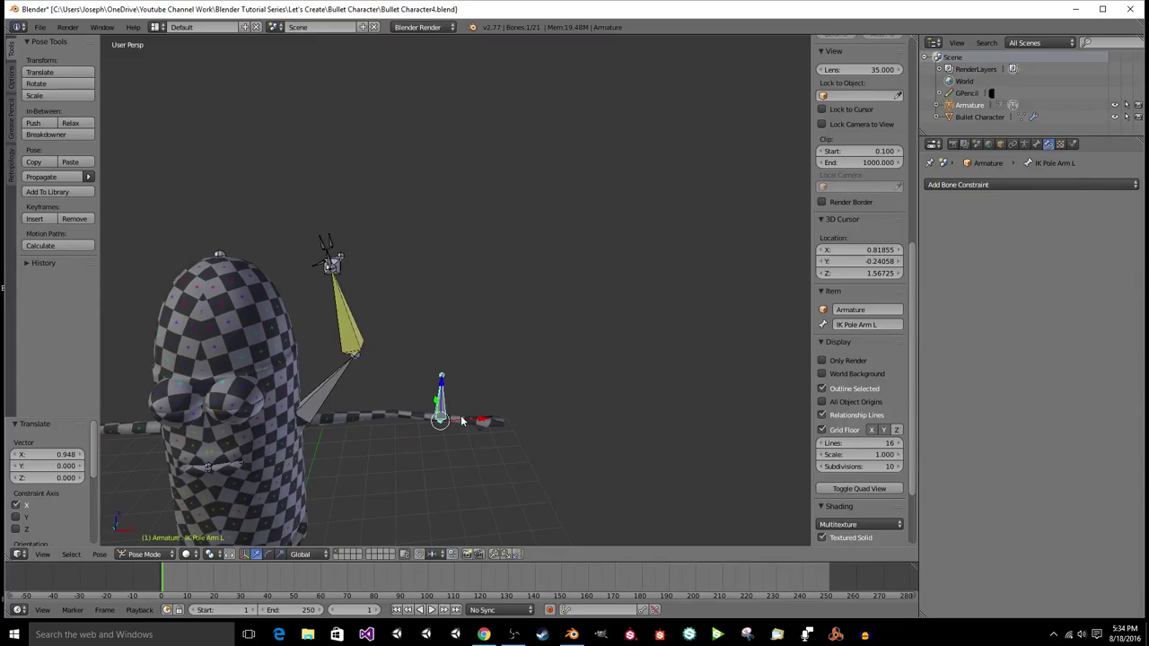
Step: Move the IK Arm L bone outward and down by about 0.91, -0.26 and -0.44 in X, Y and Z
right_click(345, 256)
key(g)
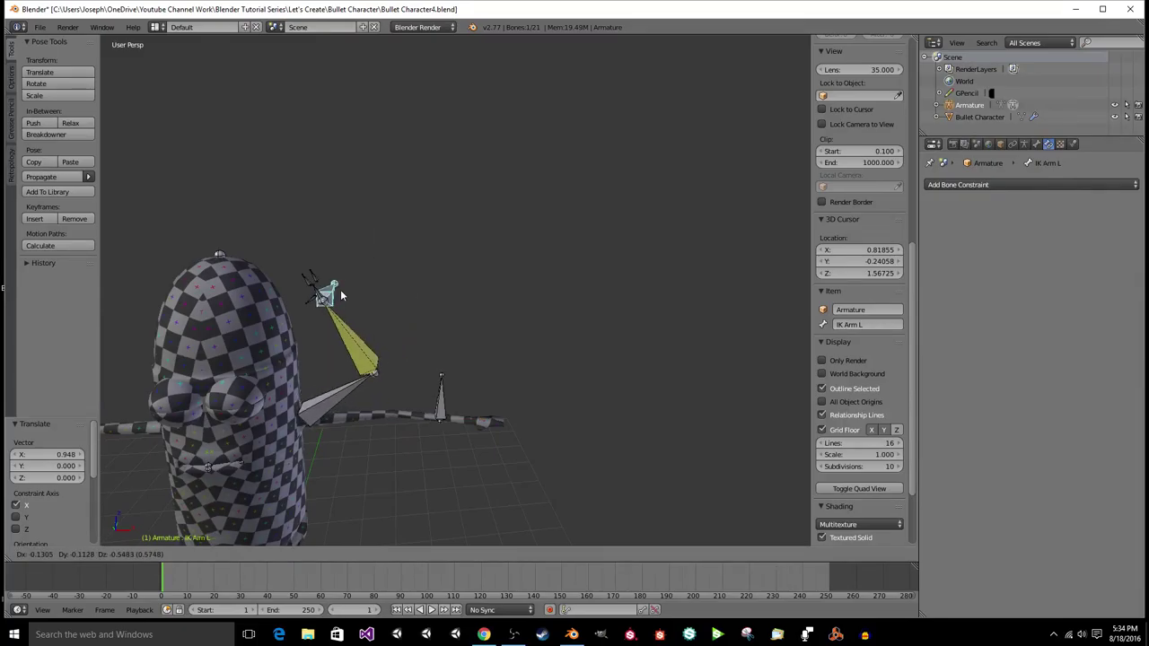
click(402, 288)
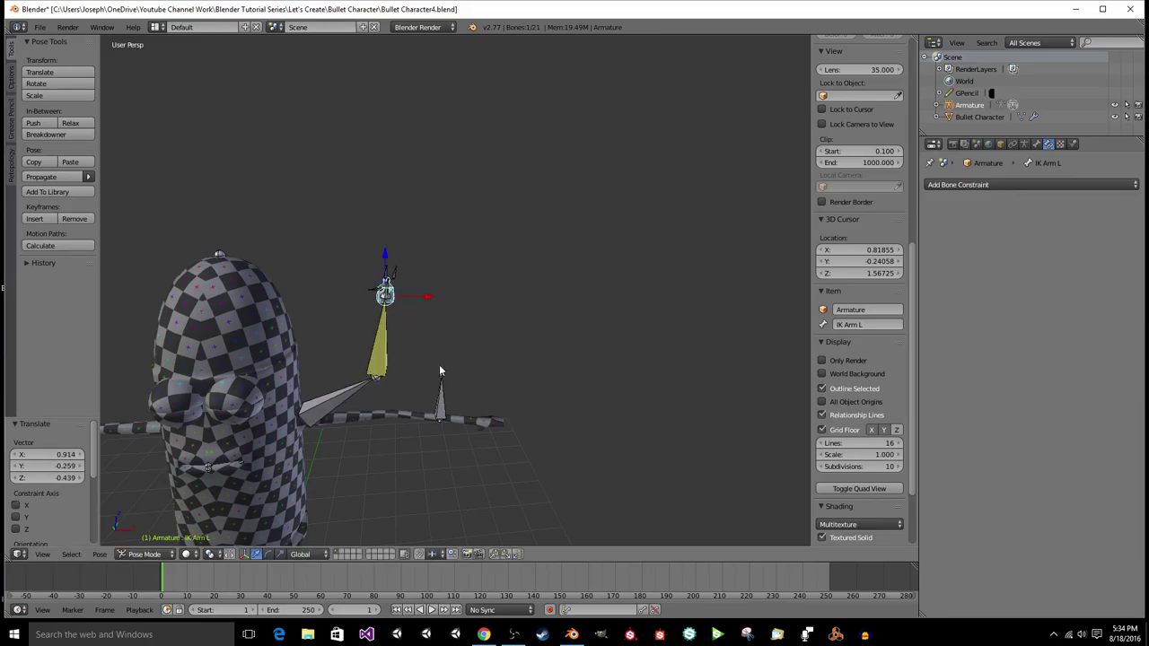
Step: Move the IK Pole Arm L bone by about -0.41 along Y, return to wireframe shading and save the file
middle_drag(483, 384, 367, 342)
key(g)
key(y)
click(486, 354)
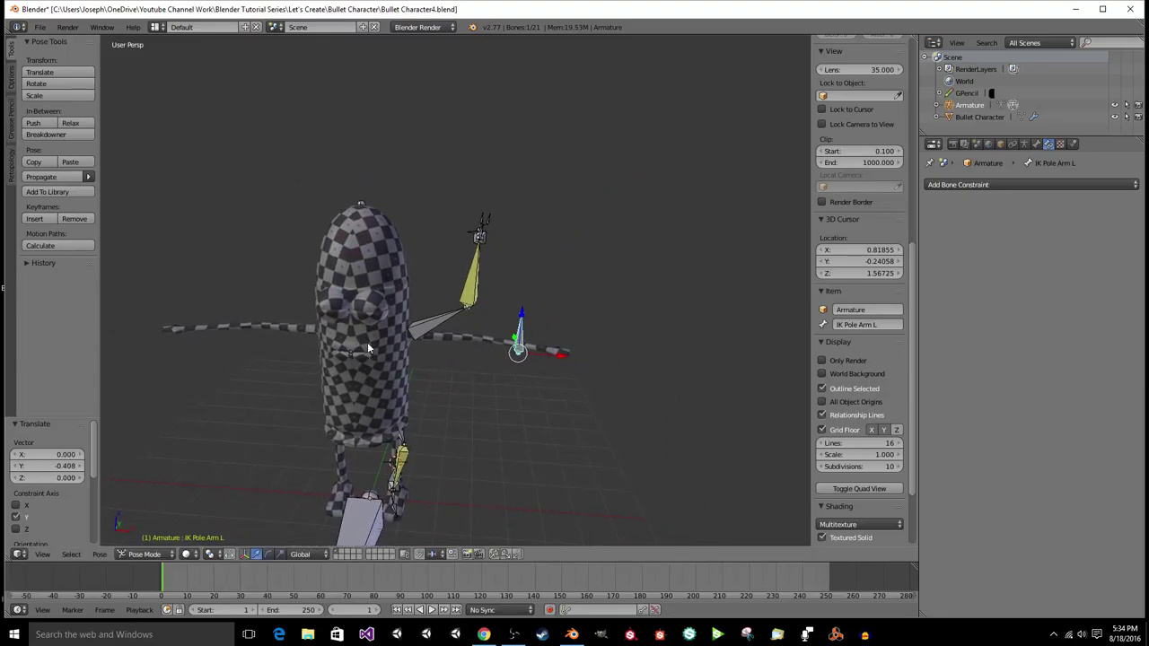
key(ctrl+s)
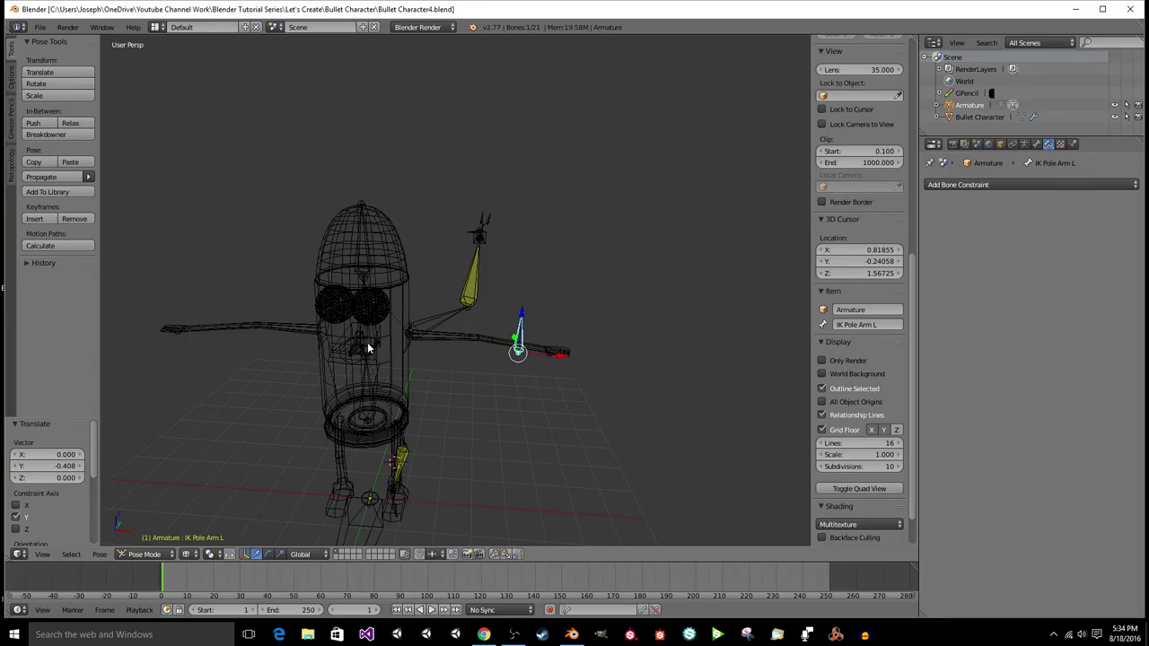
Step: In Edit Mode, select all left arm, leg and IK control bones from the front view, leaving the central spine and root bones deselected
key(Tab)
middle_drag(570, 353, 571, 353)
key(KP_1)
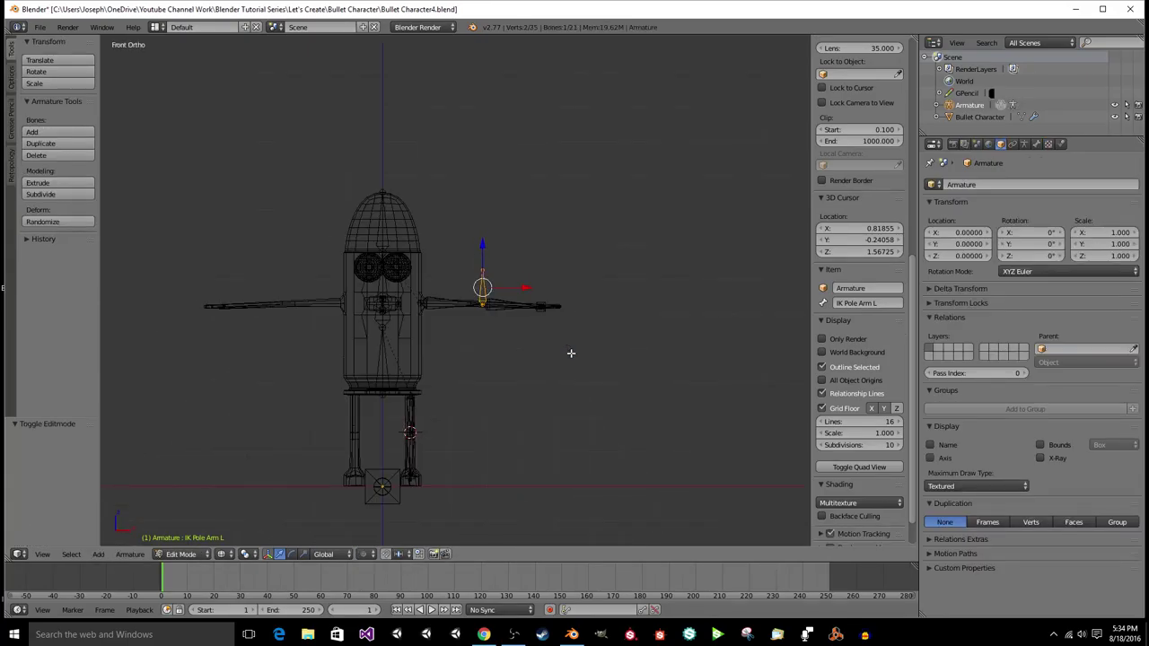
key(a)
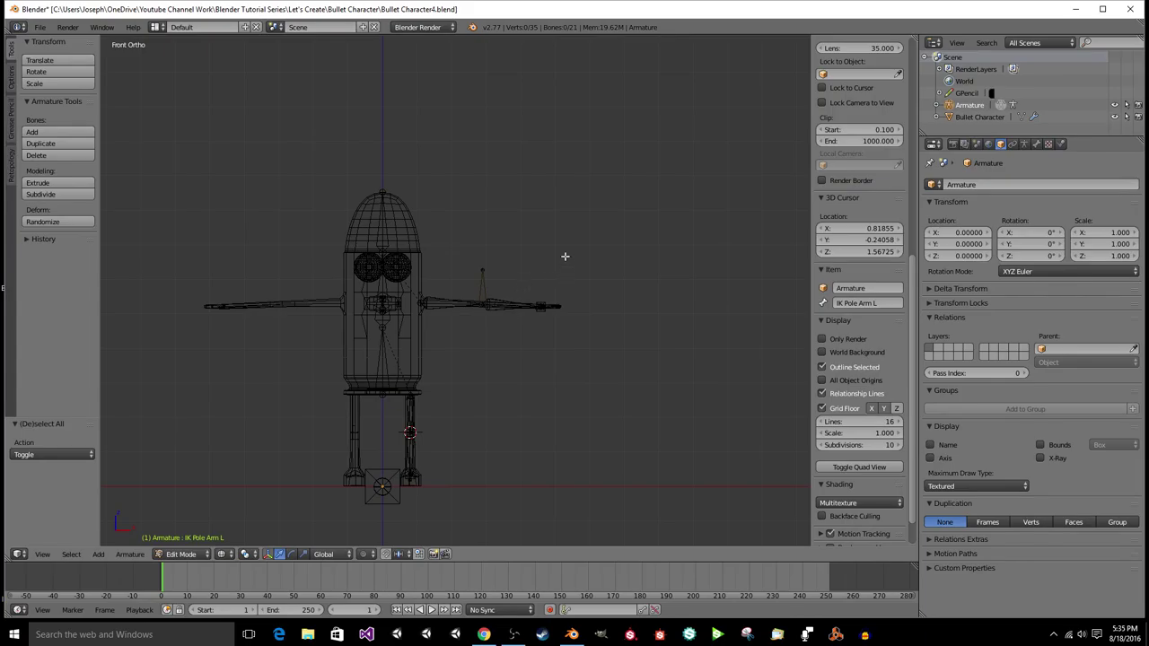
key(c)
mouse_move(561, 301)
mouse_down()
mouse_move(482, 335)
mouse_move(459, 284)
mouse_move(385, 321)
mouse_move(404, 453)
mouse_move(377, 492)
mouse_move(412, 431)
mouse_up()
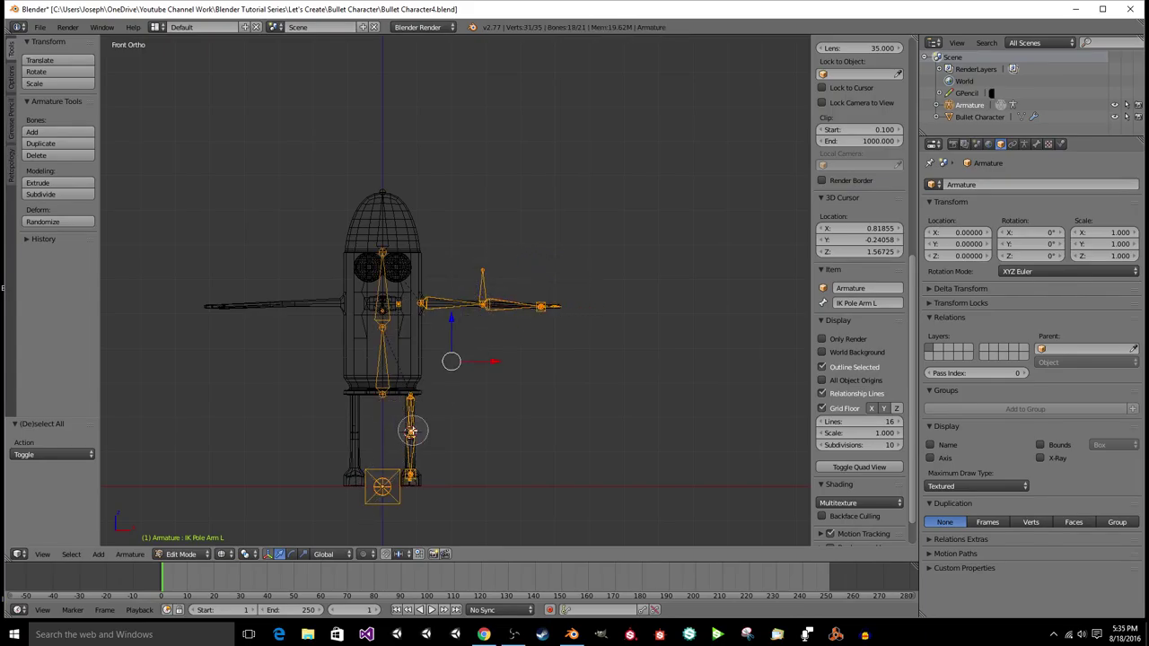
middle_drag(369, 479, 382, 255)
key(Escape)
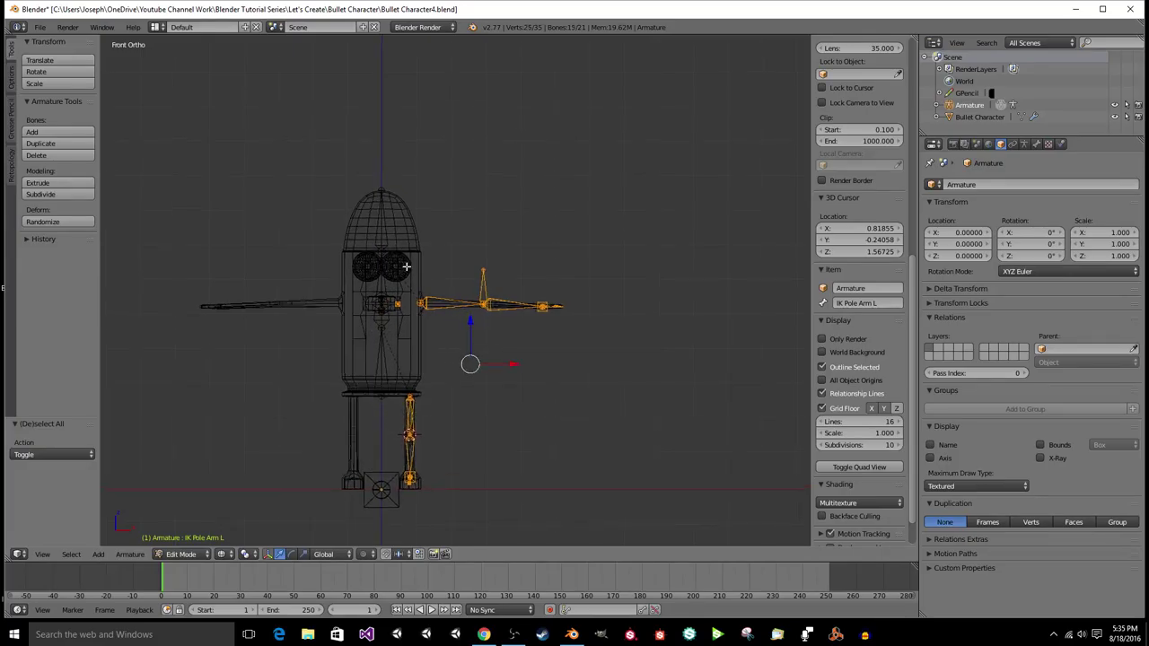
Step: Check the left-side bone selection in perspective and reset the 3D cursor to the scene origin
scroll(408, 274, up, 3)
scroll(451, 347, down, 3)
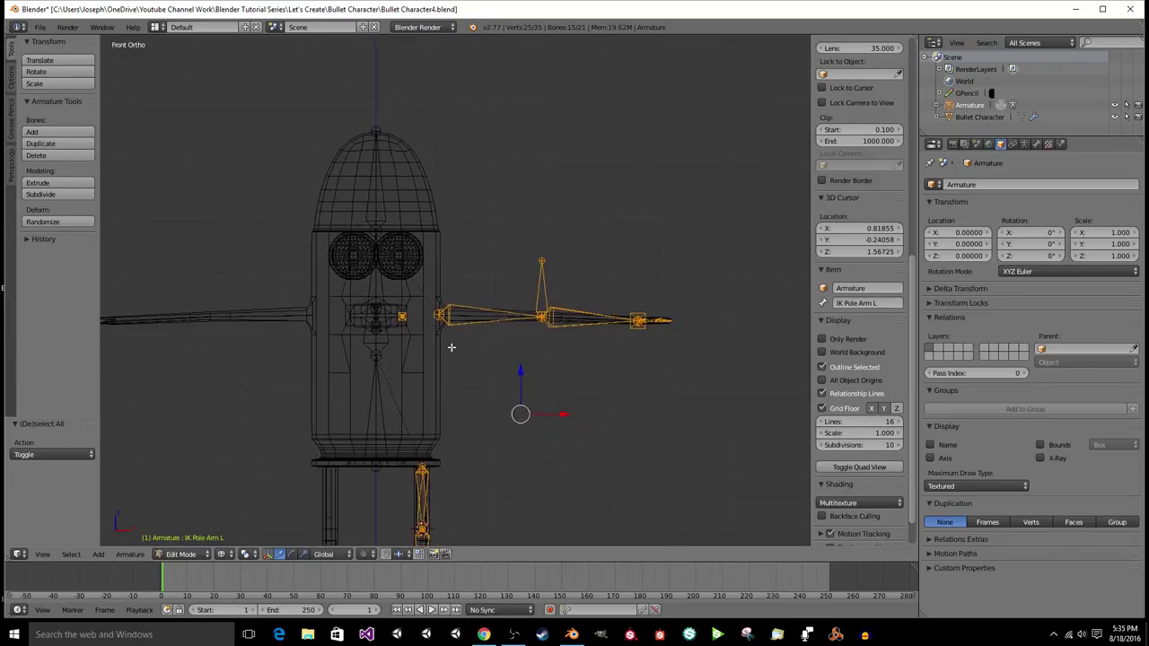
key(KP_5)
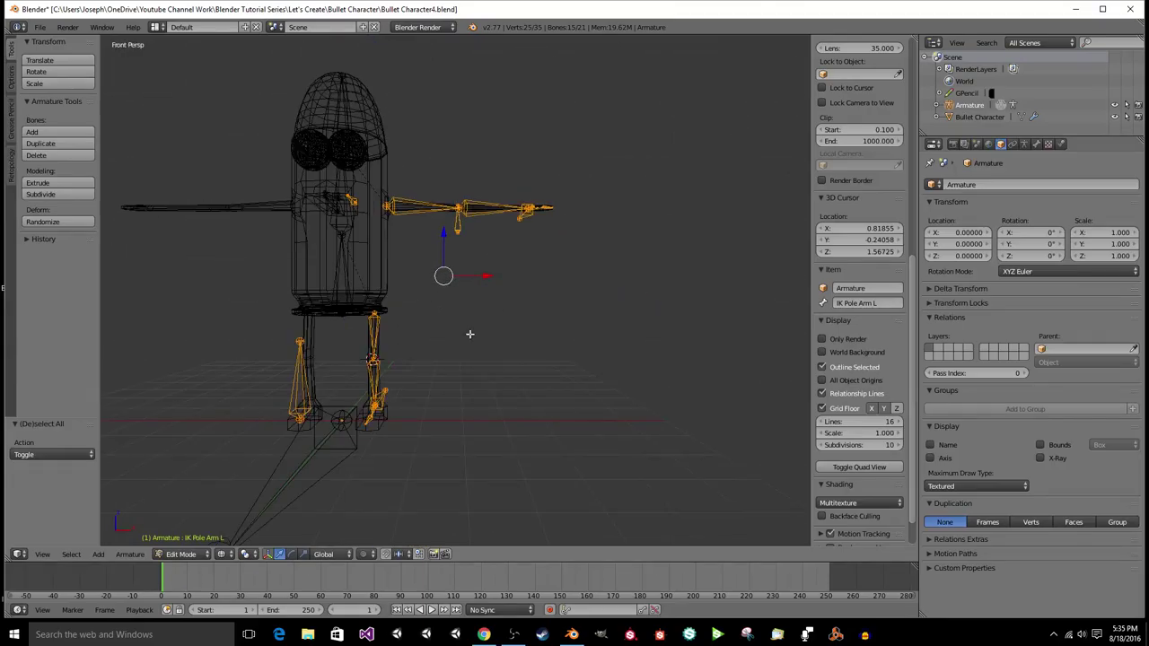
middle_drag(469, 334, 439, 387)
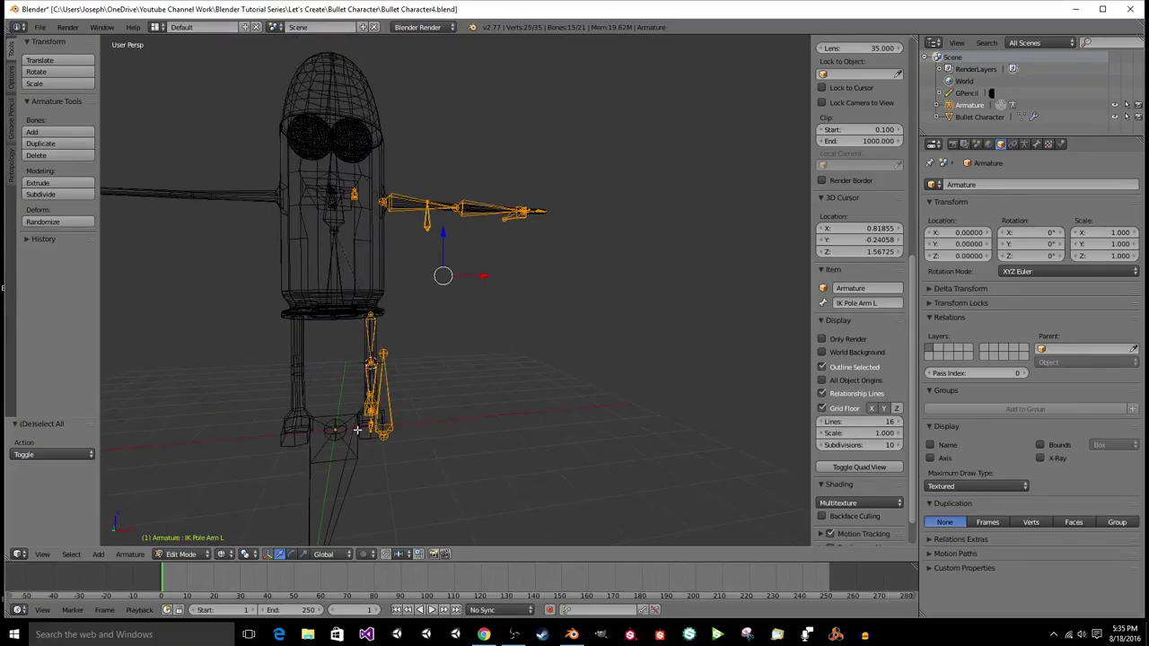
key(shift+c)
key(KP_1)
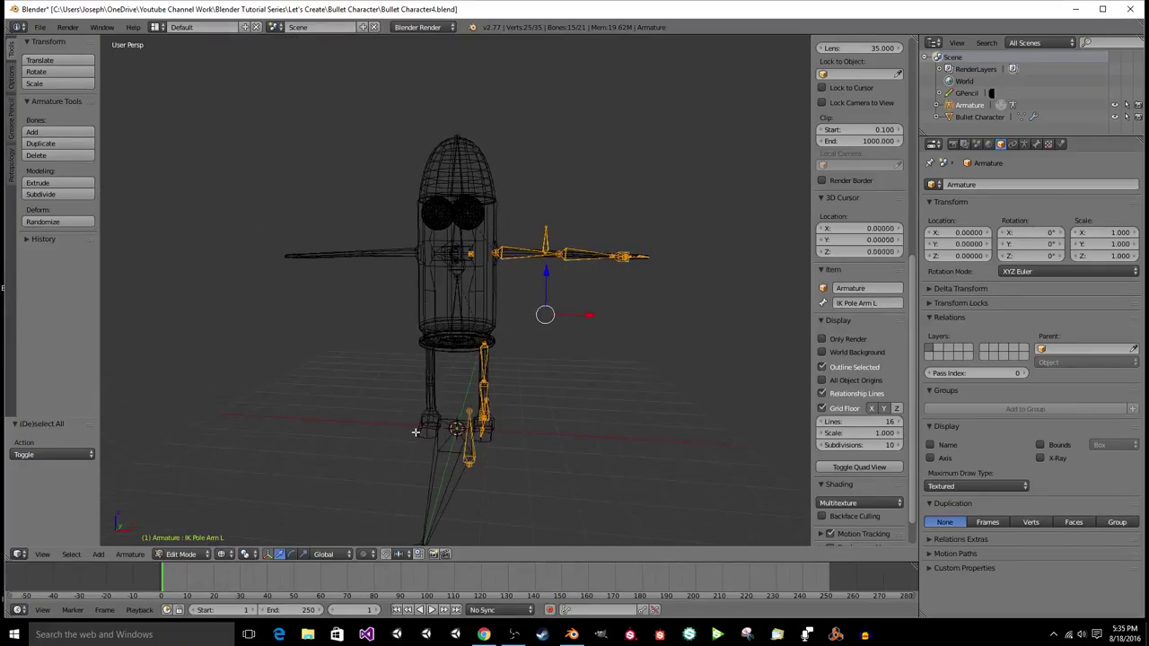
middle_drag(495, 407, 509, 423)
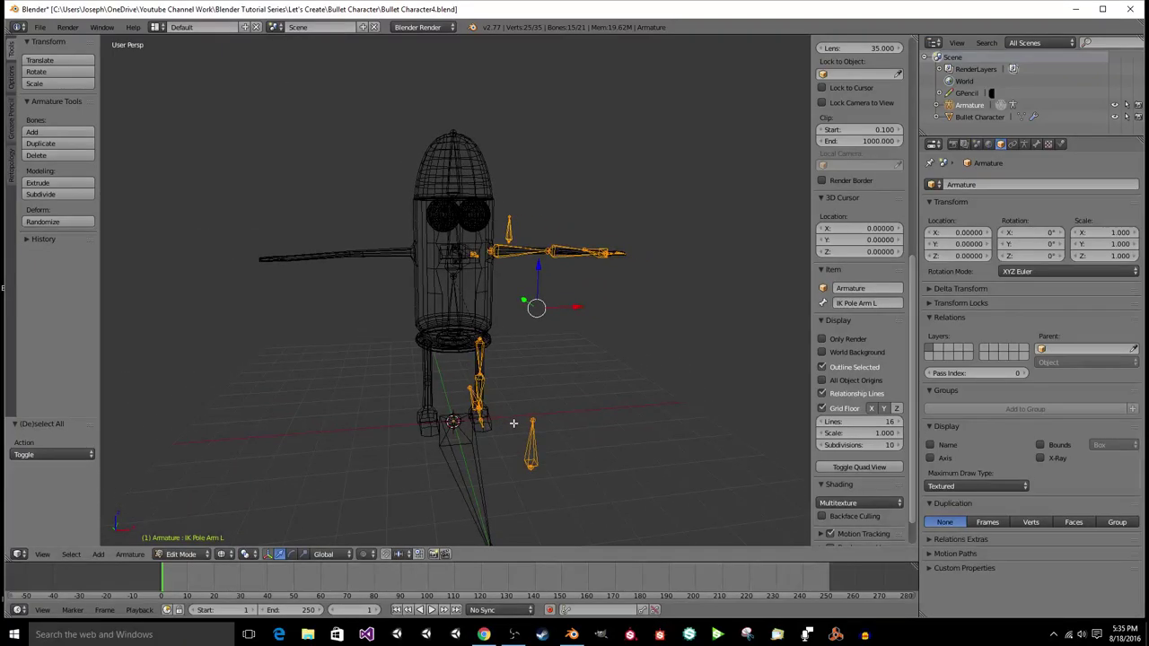
Step: Save the file and set the pivot point to the 3D Cursor
key(z)
key(z)
key(ctrl+s)
click(513, 423)
click(248, 555)
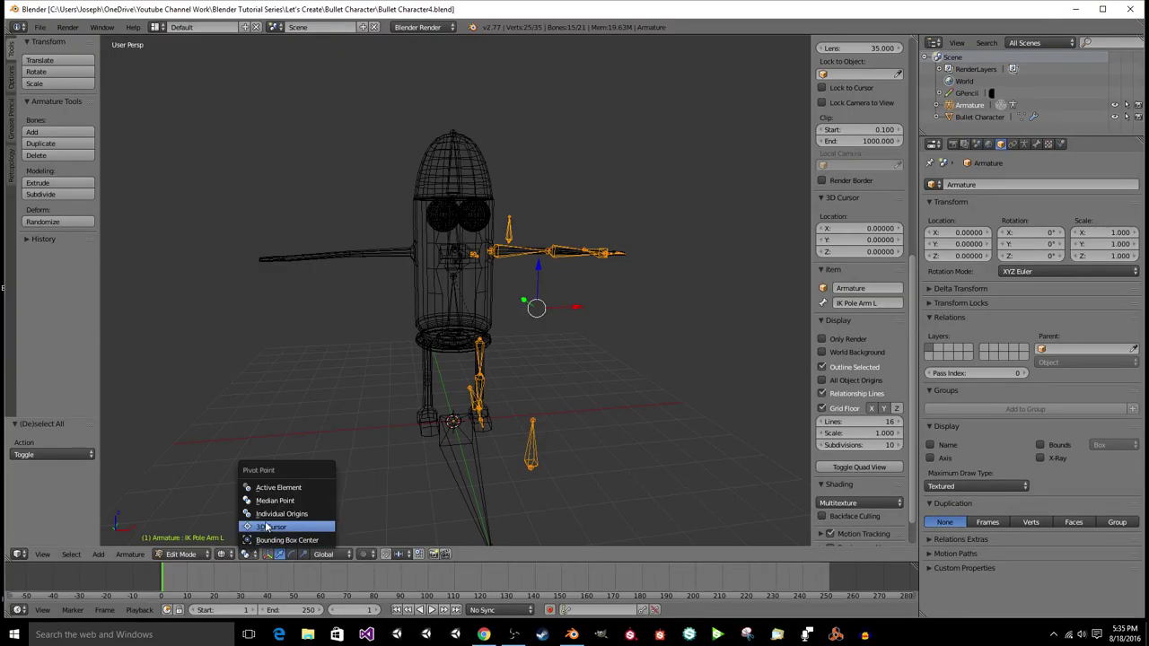
click(265, 522)
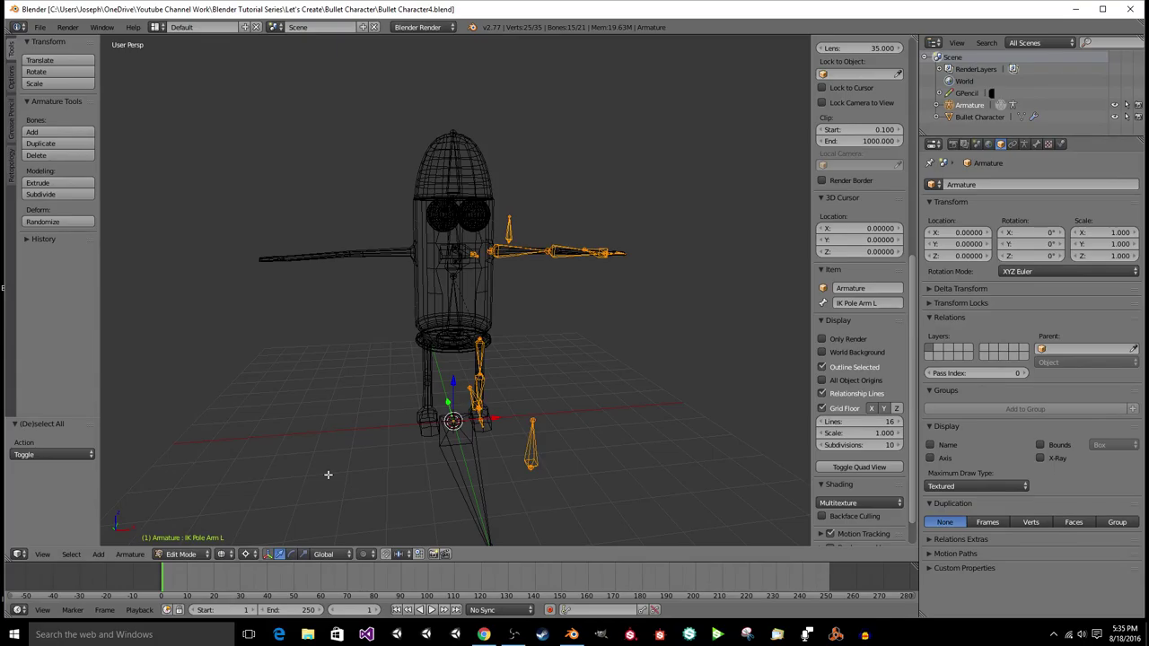
Step: Duplicate the selected left-side bones in place and mirror the copies by scaling them -1 along the X axis
key(shift+d)
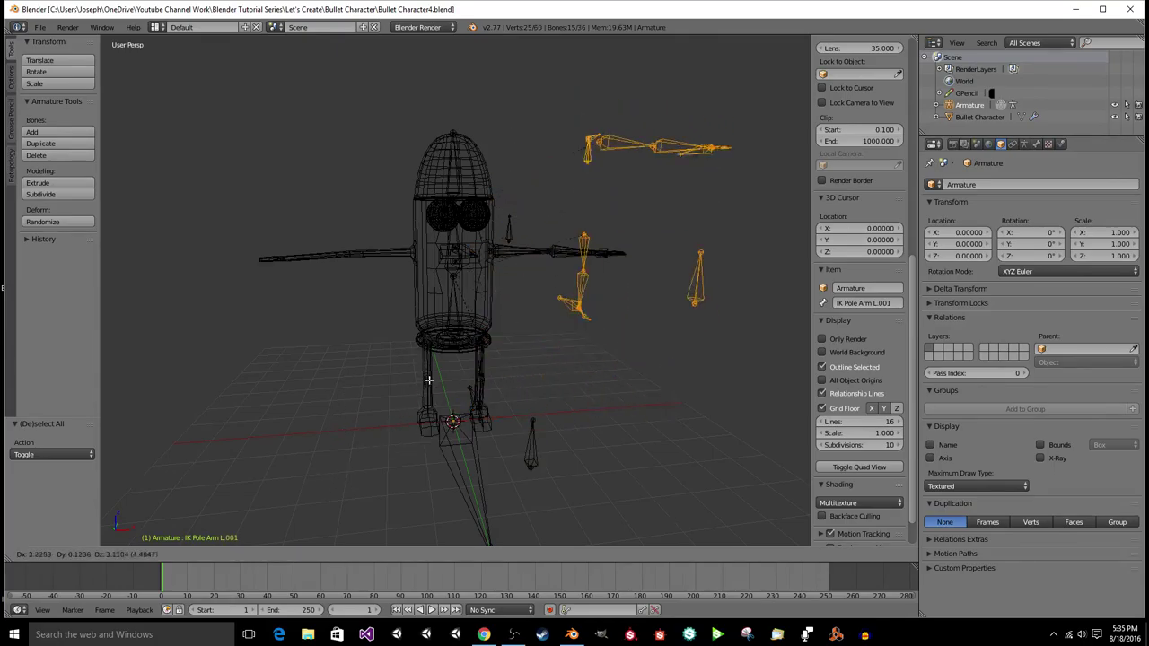
right_click(366, 414)
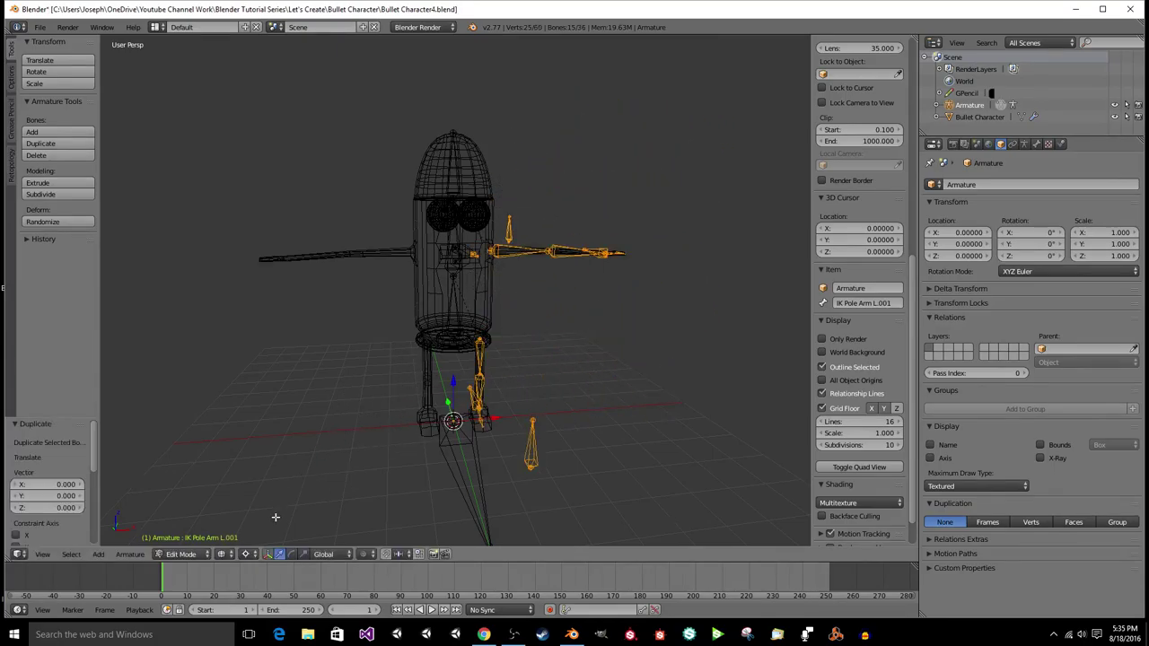
key(s)
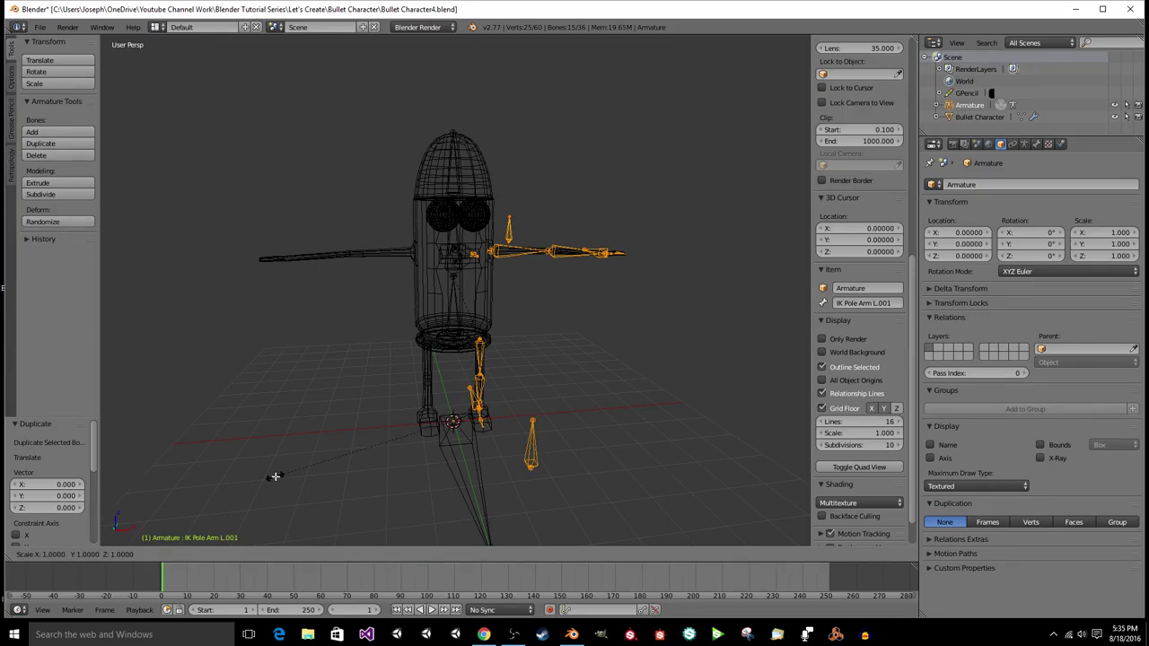
text(x)
text(-1)
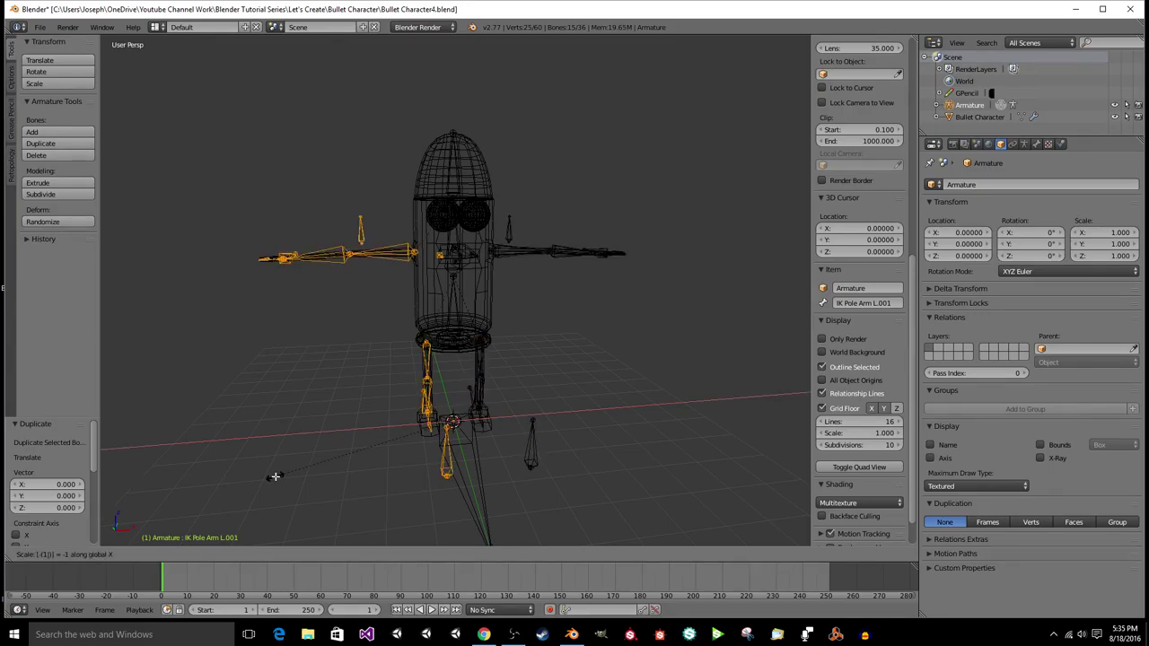
key(Return)
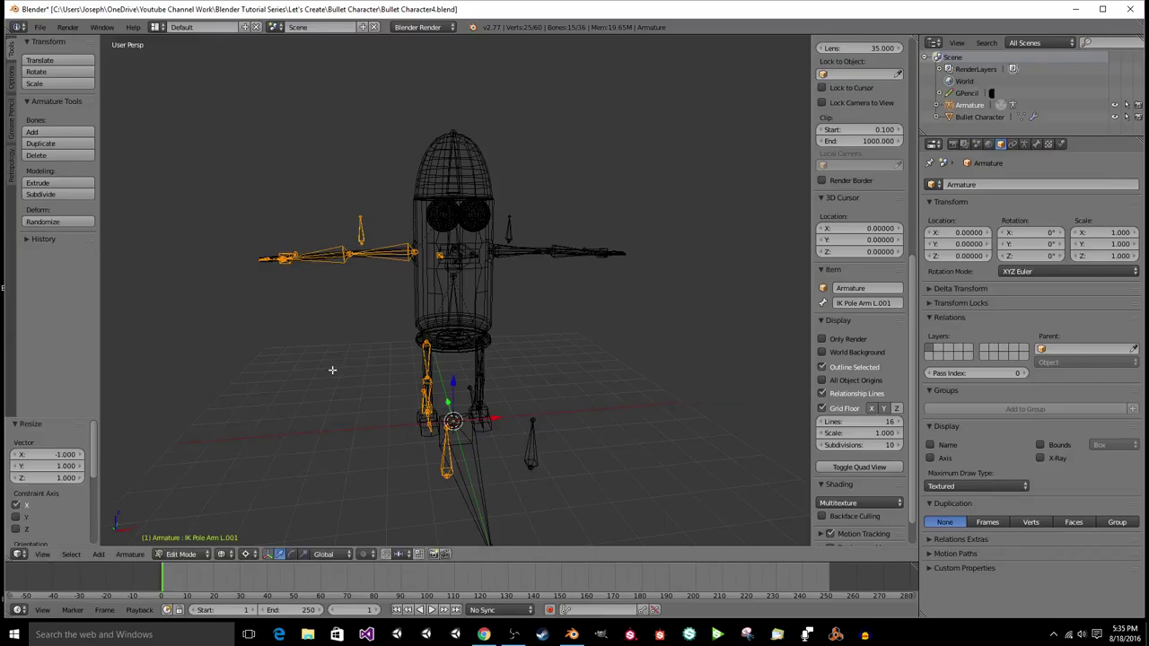
Step: Flip the names of the mirrored bones and check the names of the IK arm and pole controls on both sides
scroll(333, 370, up, 5)
middle_drag(332, 370, 303, 430)
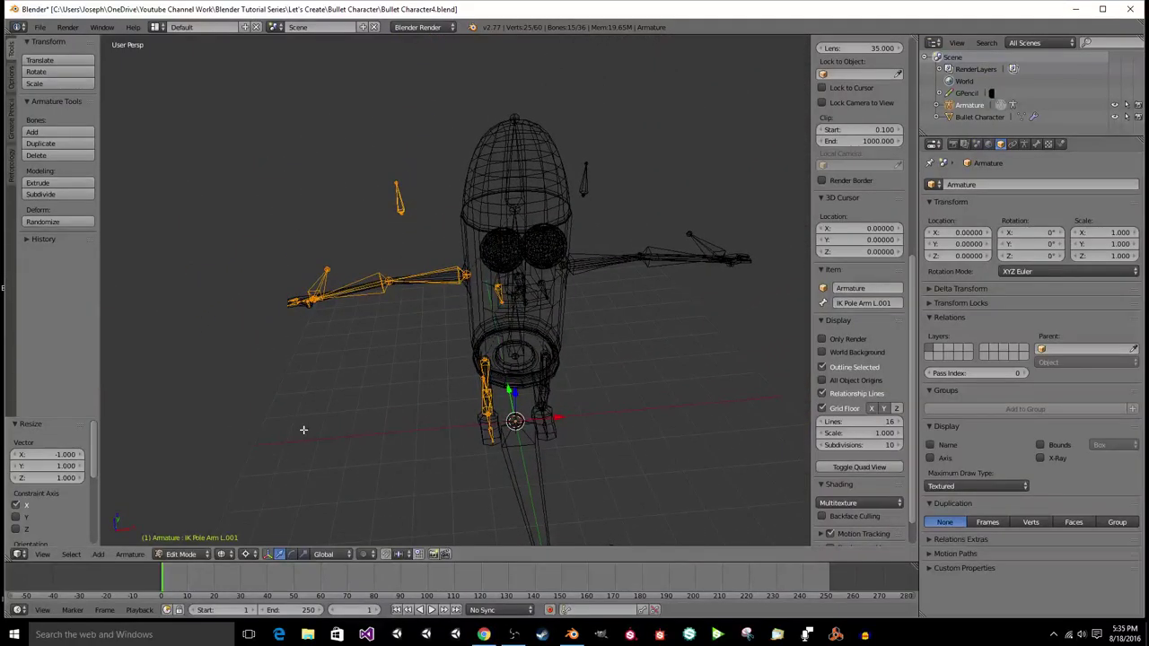
click(130, 554)
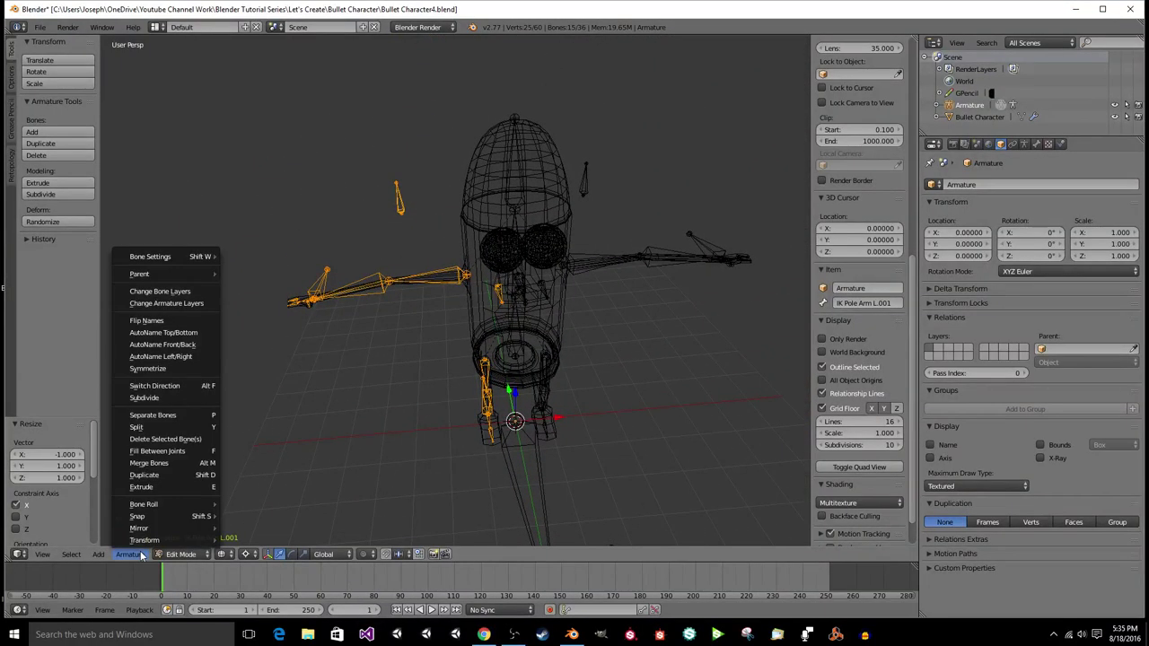
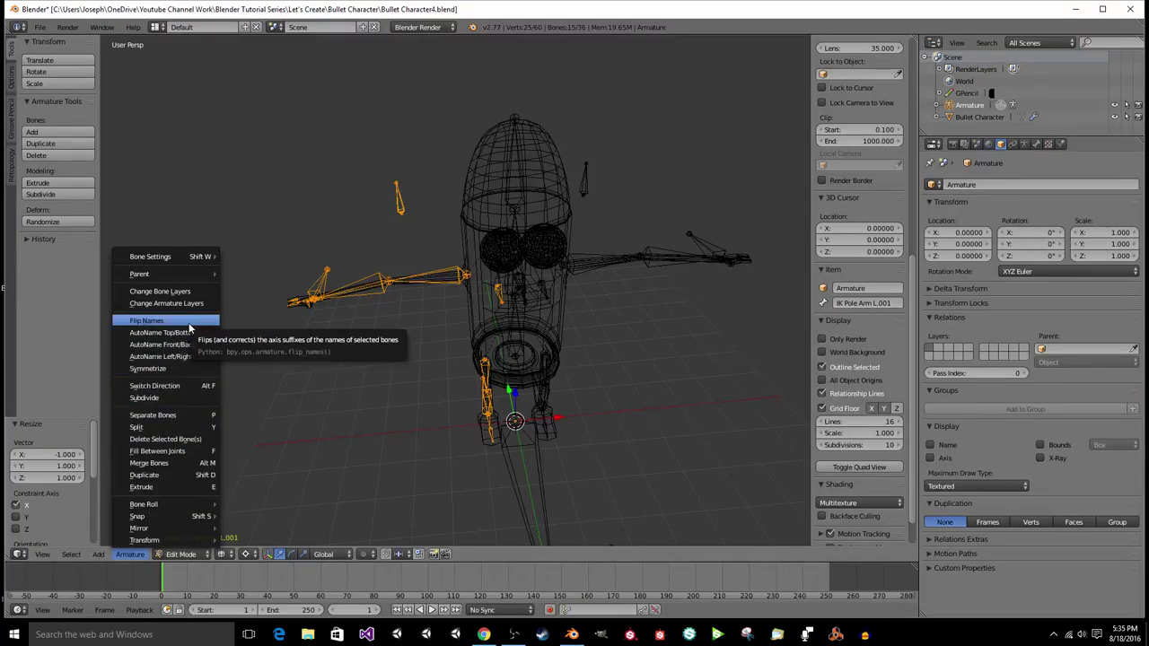
click(152, 321)
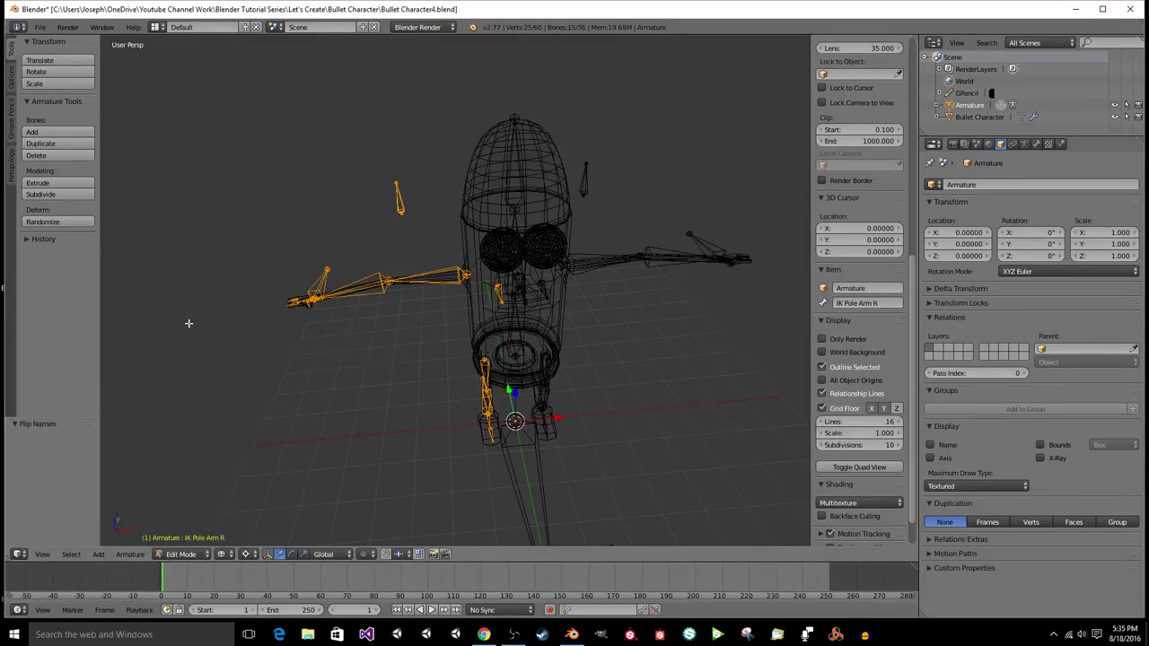
right_click(325, 274)
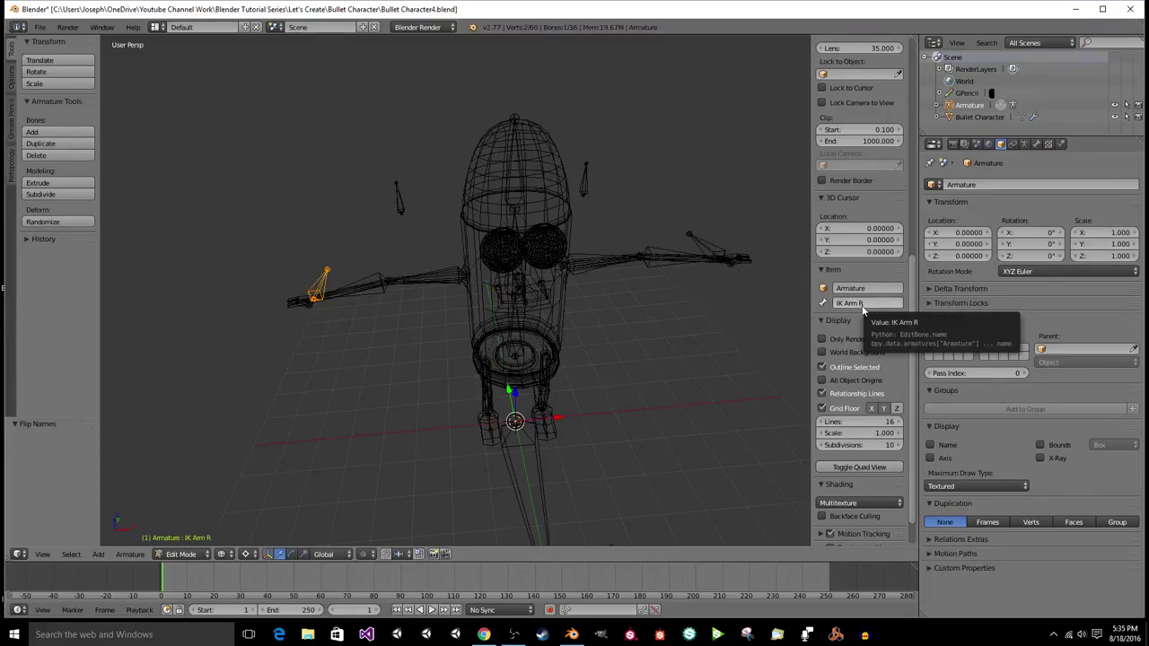
right_click(699, 244)
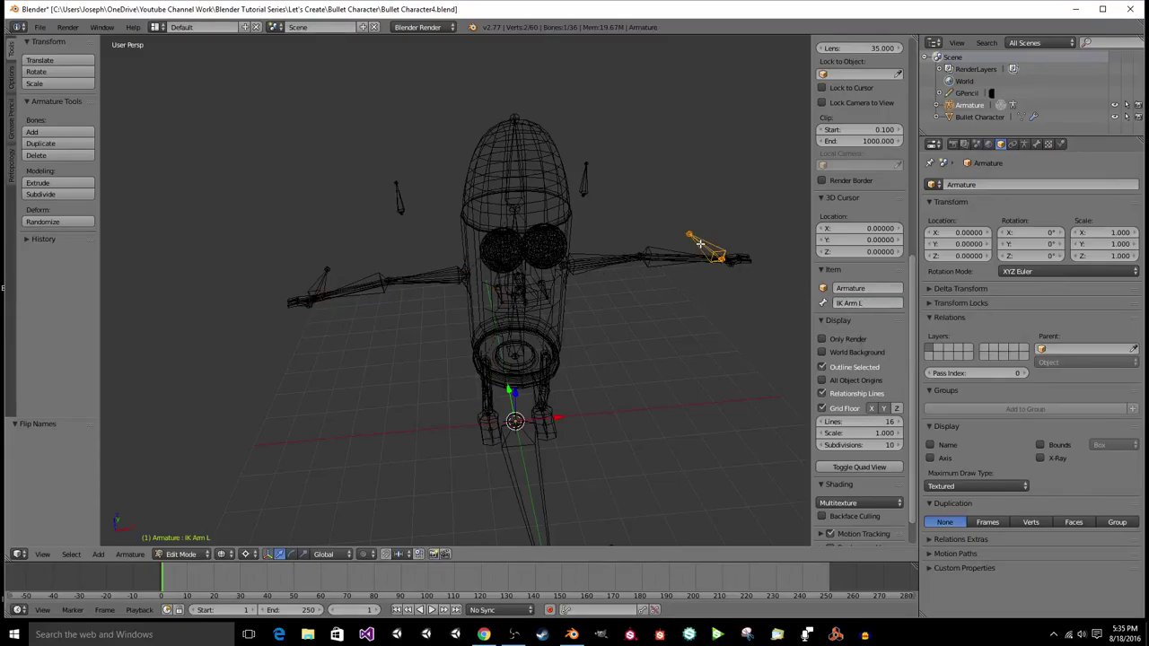
right_click(325, 278)
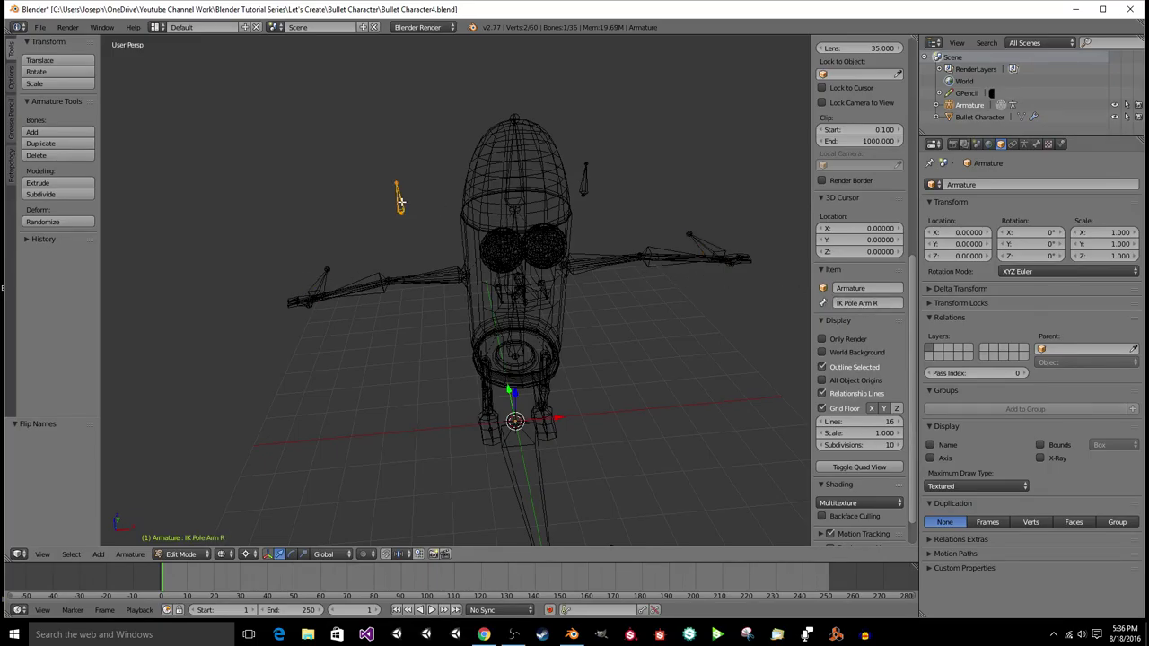
Step: In Pose Mode, test the right leg by moving the IK Leg R bone about -0.16, -0.10 and 1.75 in X, Y and Z
scroll(402, 202, up, 2)
middle_drag(401, 202, 546, 367)
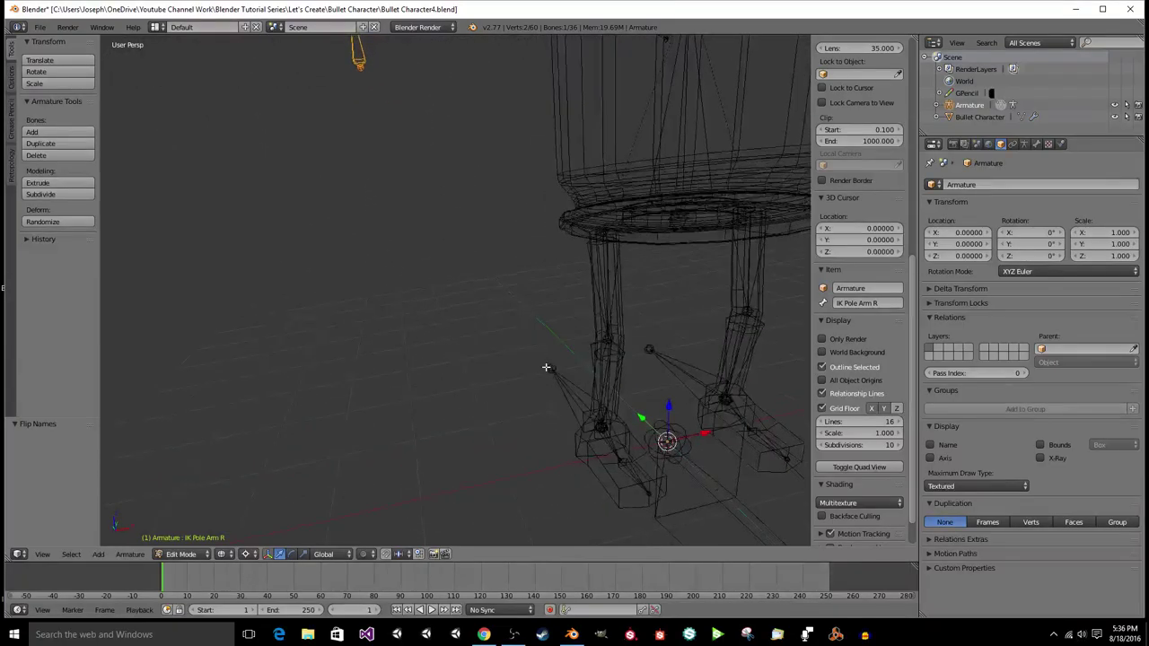
key(ctrl+Tab)
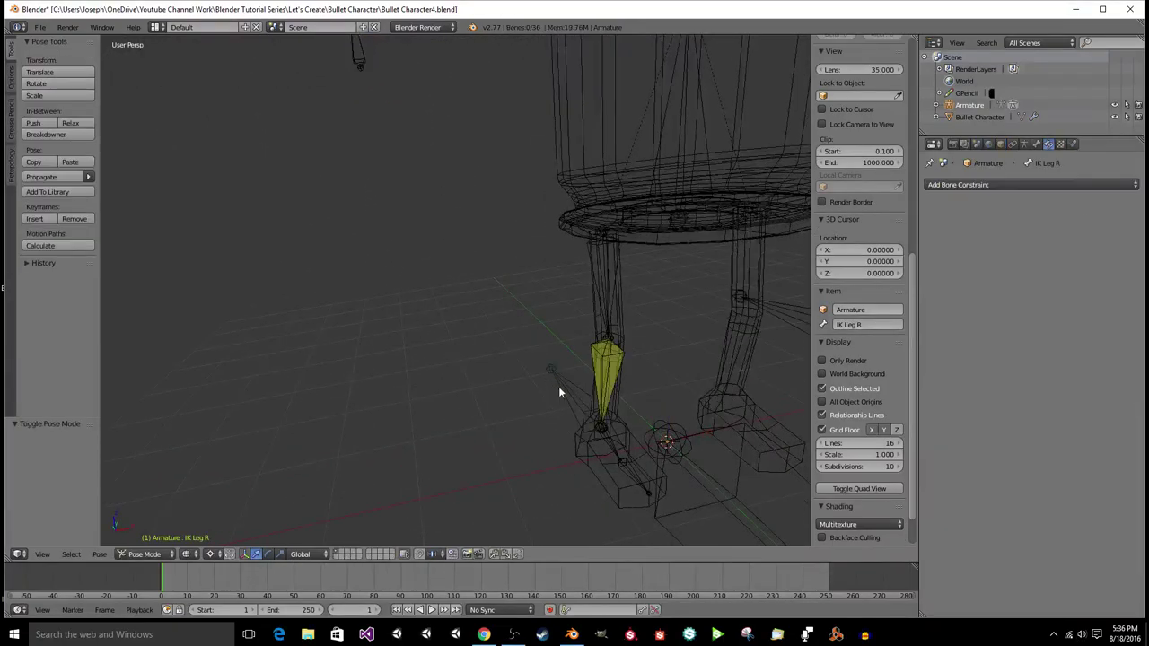
key(g)
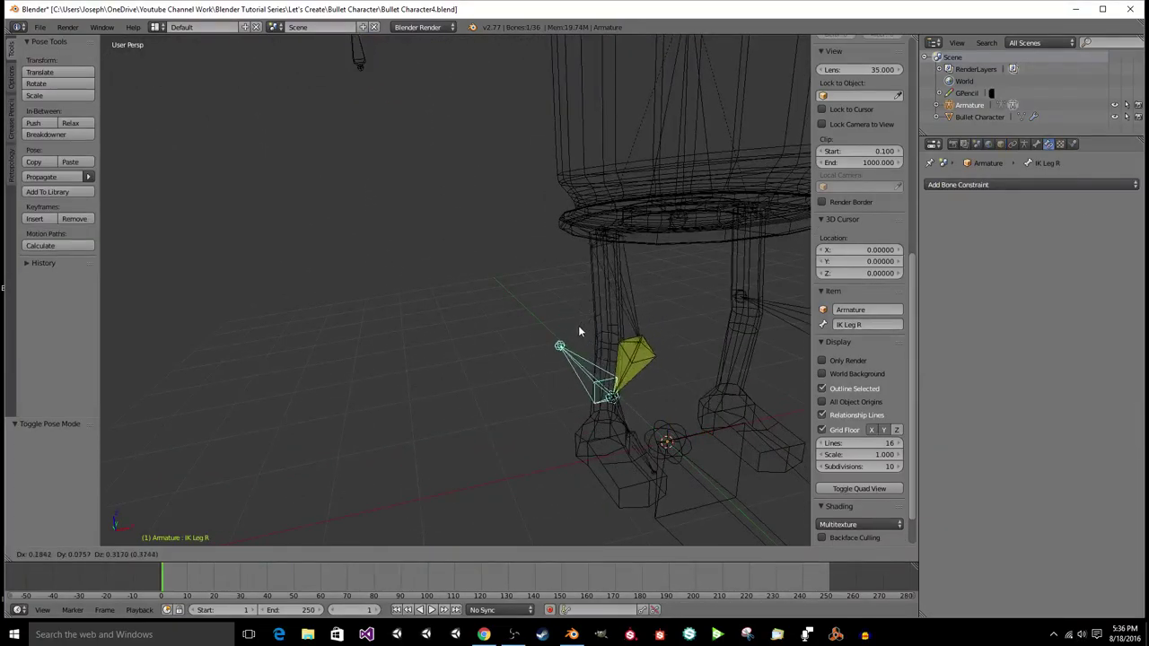
right_click(578, 326)
scroll(578, 327, down, 4)
middle_drag(578, 327, 569, 379)
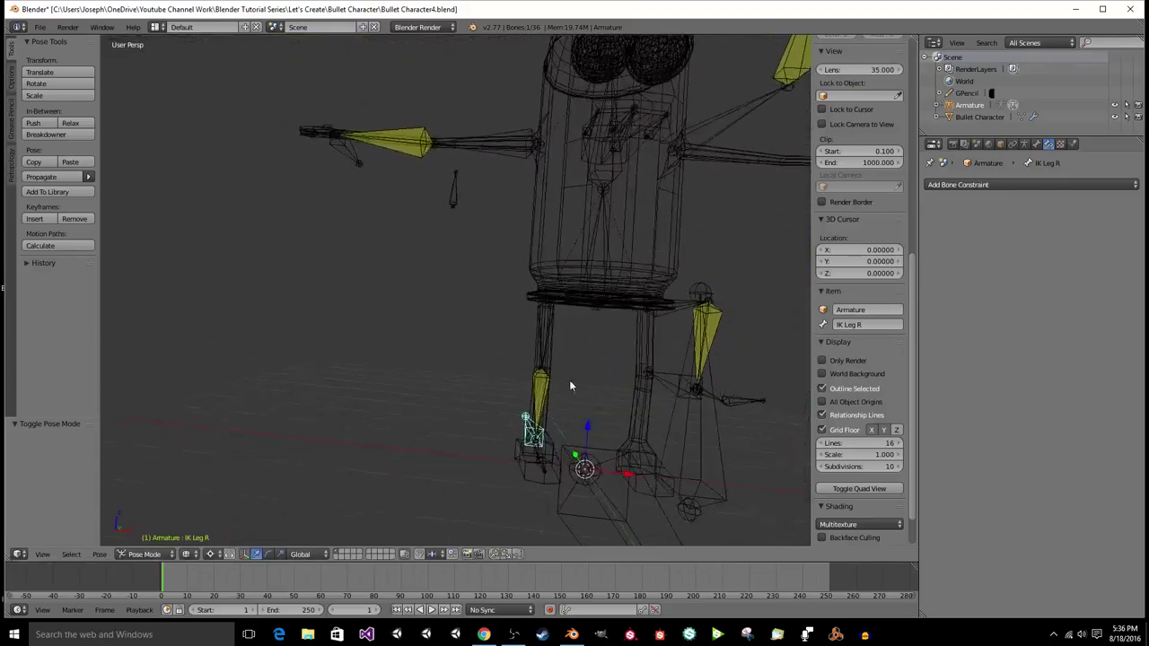
key(g)
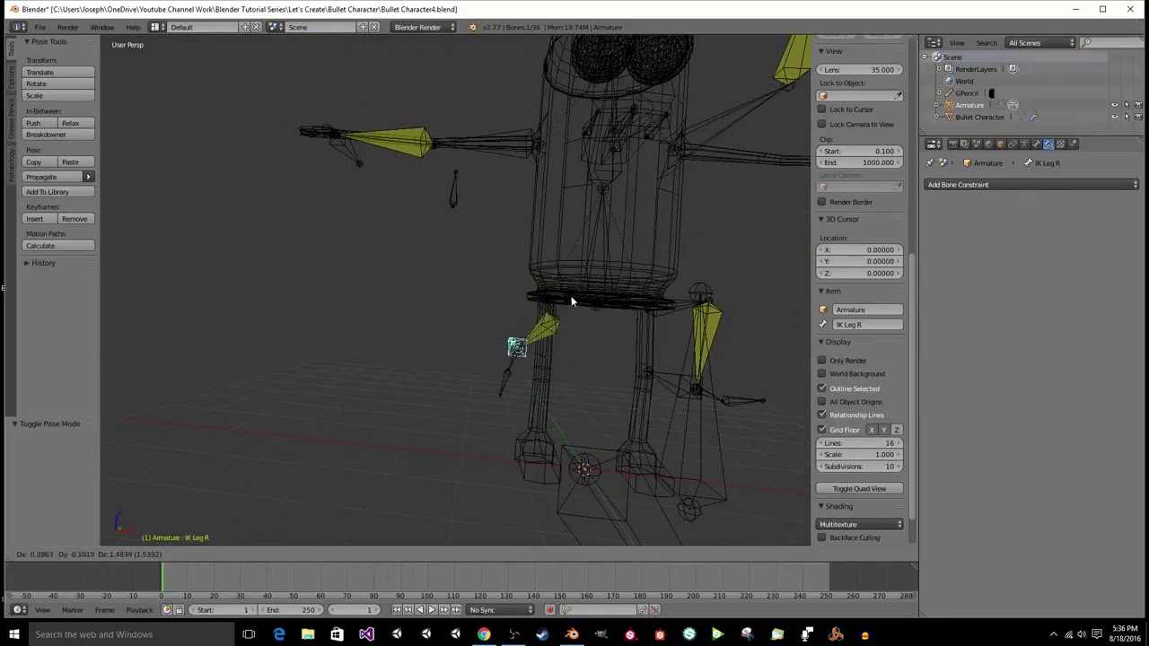
click(591, 280)
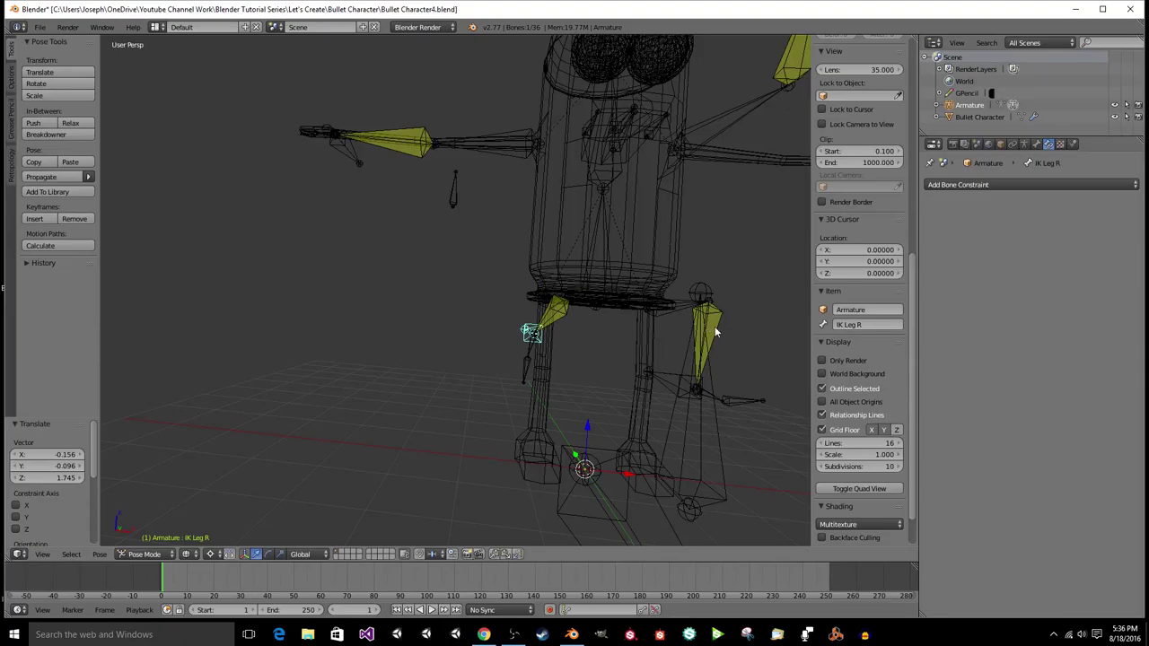
Step: Move the IK Pole Leg R bone by about -2.57, -0.73 and 0.85 in X, Y and Z
middle_drag(701, 336, 554, 372)
right_click(553, 372)
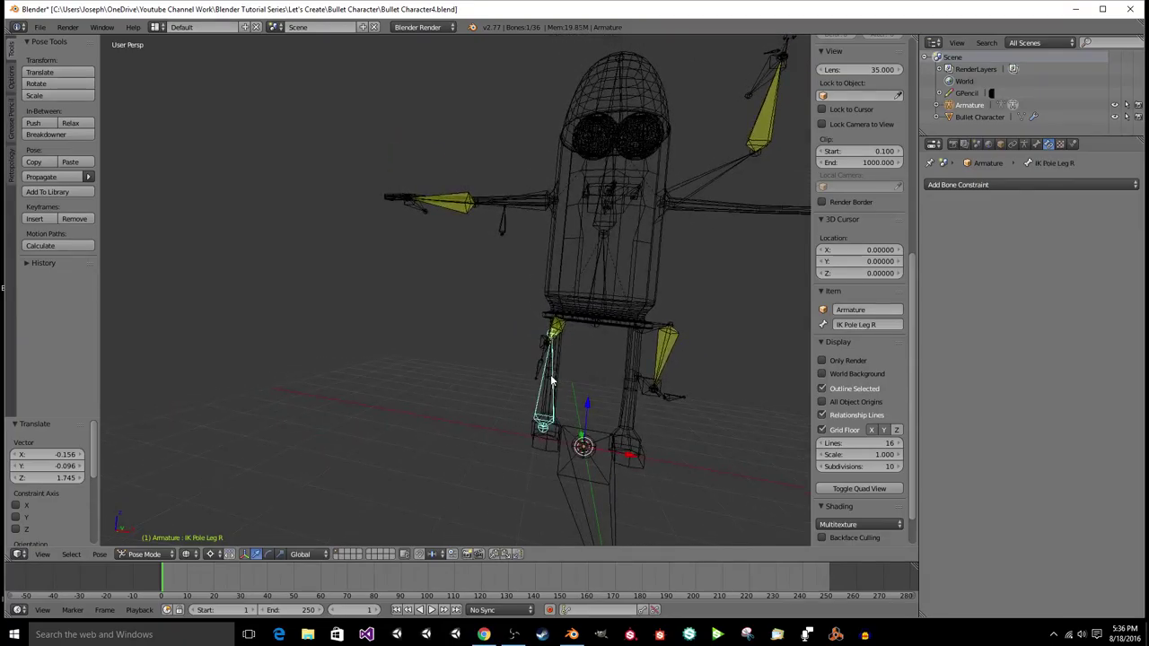
key(g)
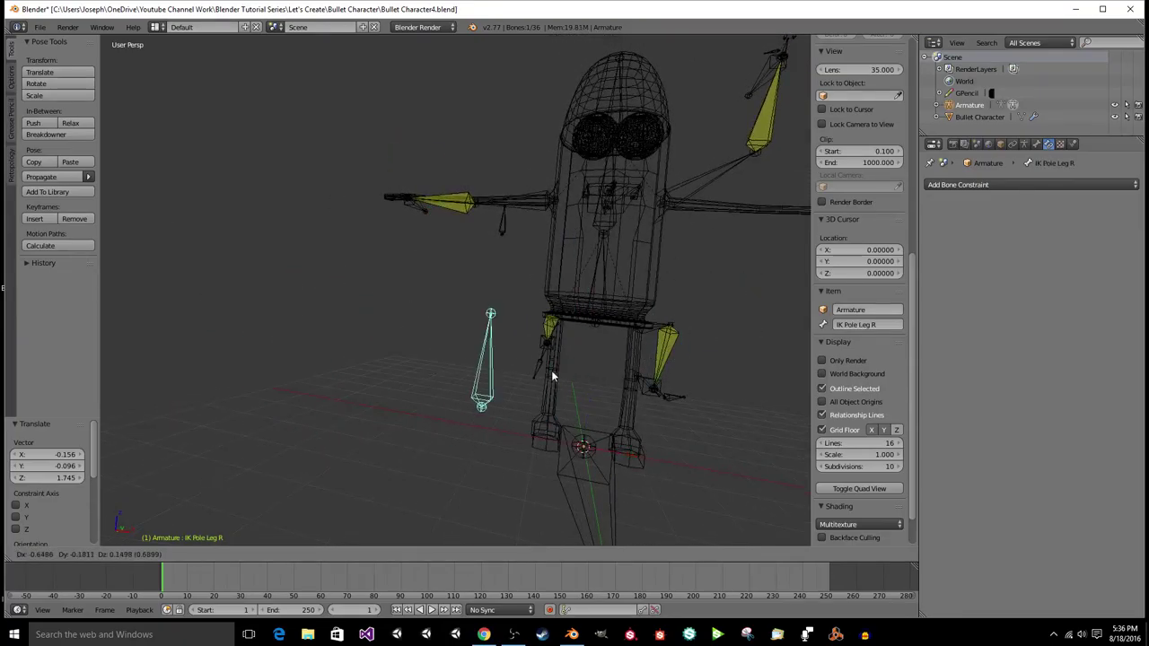
click(430, 328)
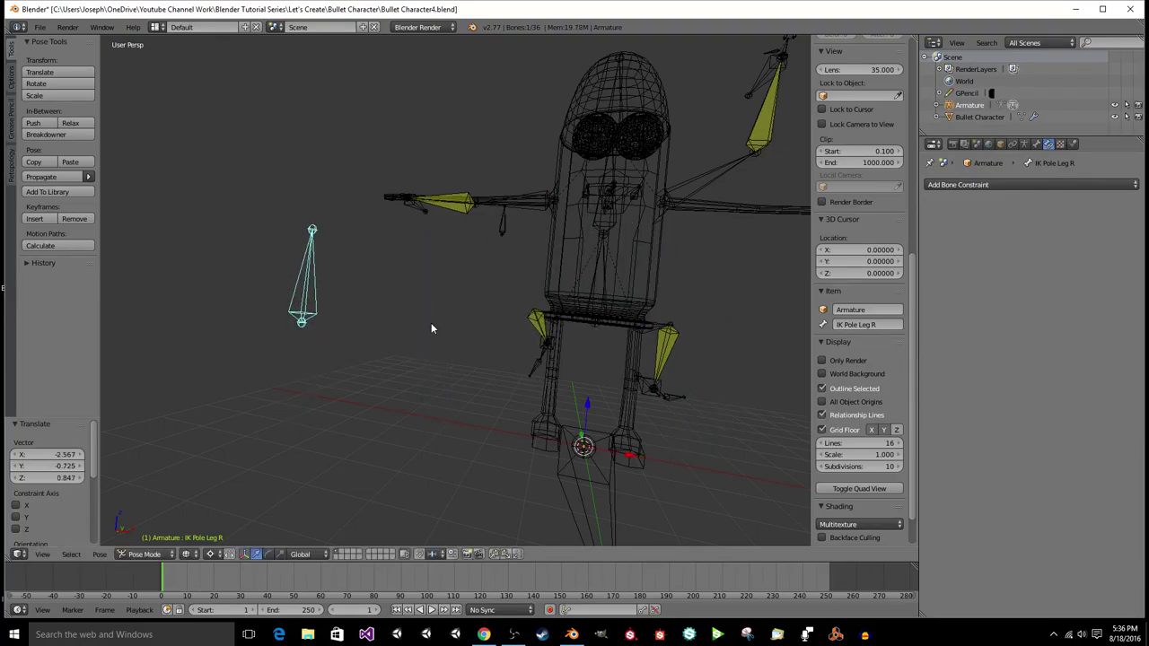
Step: Compare the IK constraint targets and pole settings of the Shin R and Shin L bones
right_click(529, 328)
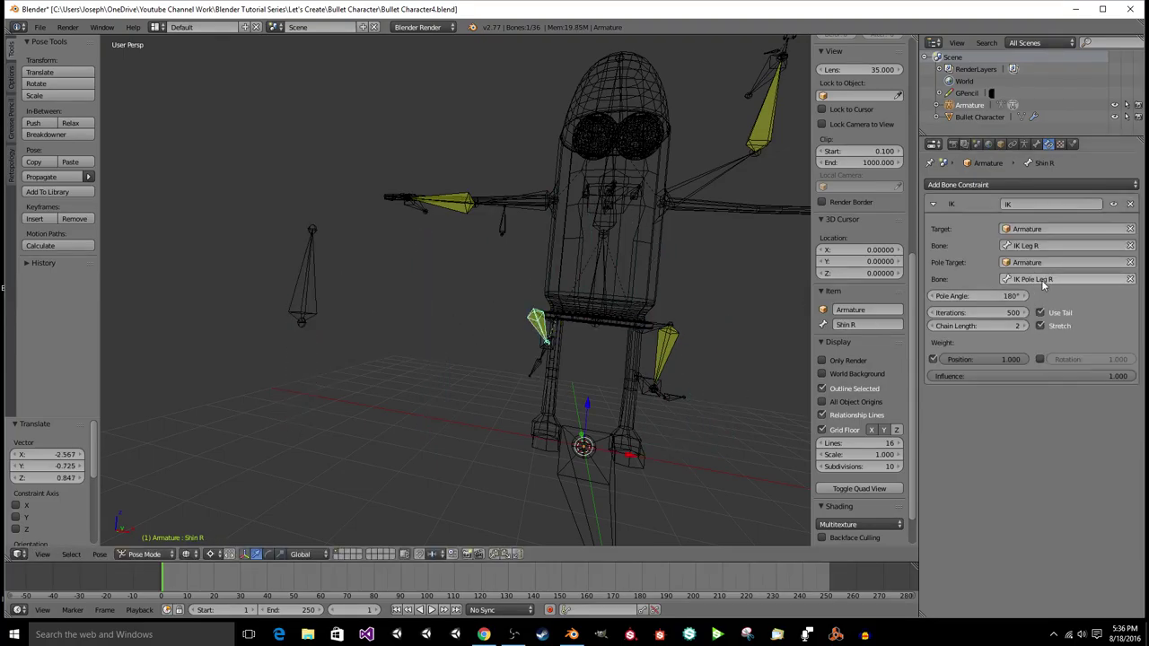
middle_drag(799, 325, 670, 349)
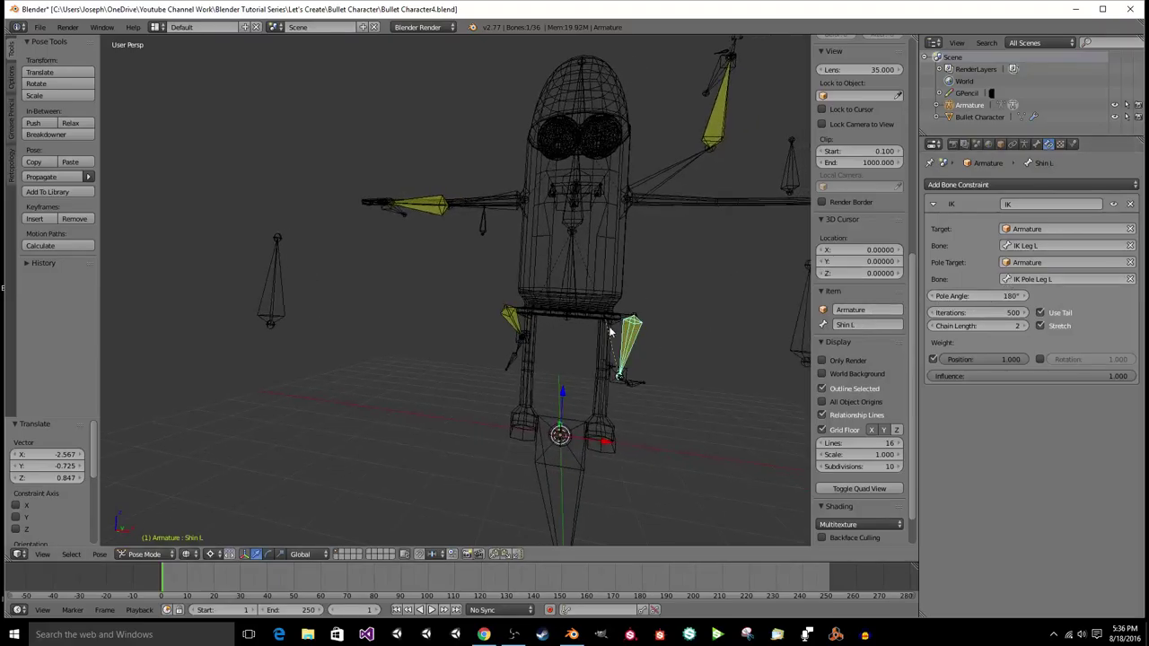
right_click(516, 322)
middle_drag(502, 364, 538, 339)
scroll(539, 339, up, 5)
scroll(528, 336, down, 5)
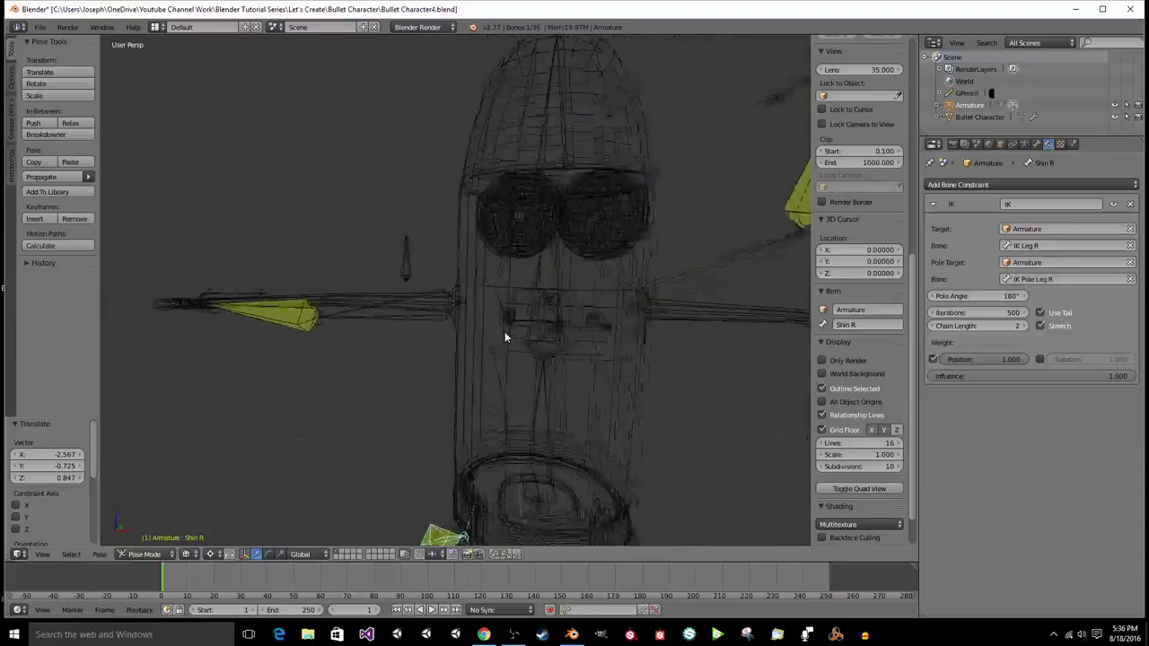
Step: Examine the Forearm R bone's IK constraint and its alignment with the mesh arm
scroll(467, 343, up, 5)
right_click(443, 356)
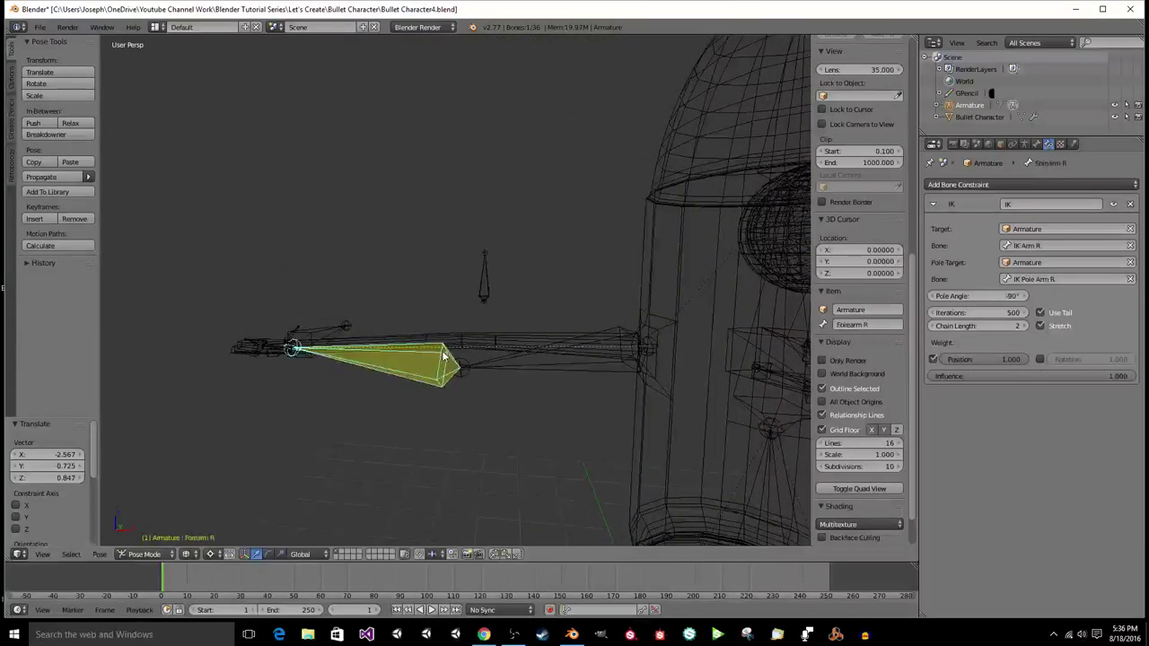
middle_drag(483, 357, 640, 360)
middle_drag(346, 375, 482, 497)
scroll(571, 439, down, 4)
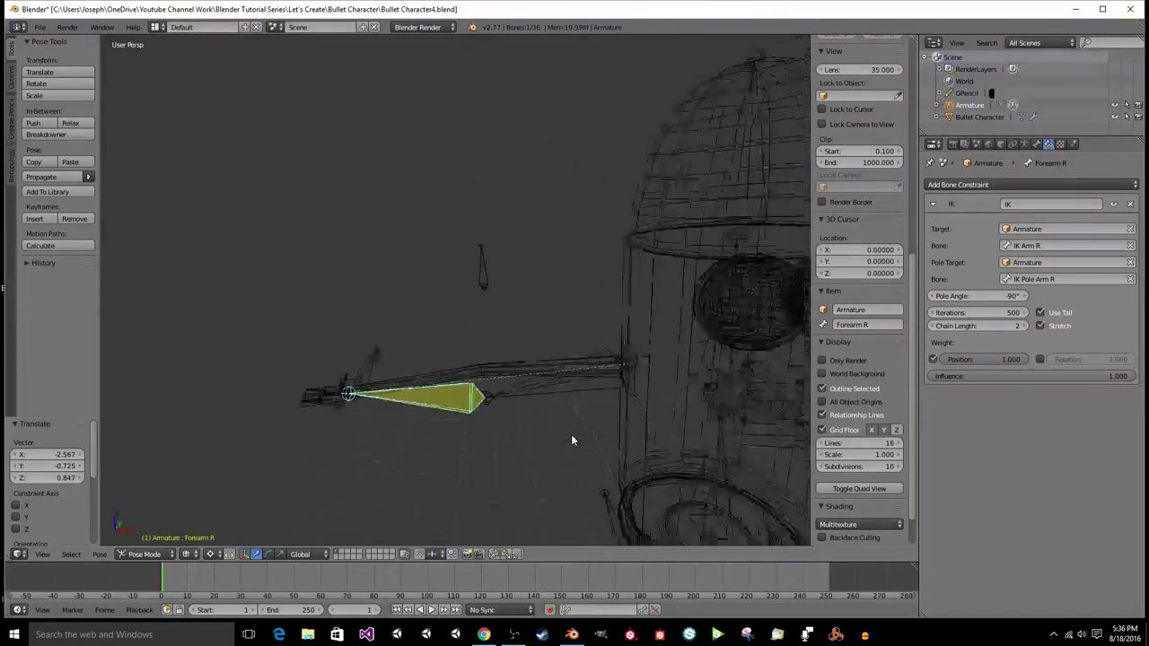
scroll(572, 439, down, 2)
middle_drag(572, 439, 559, 463)
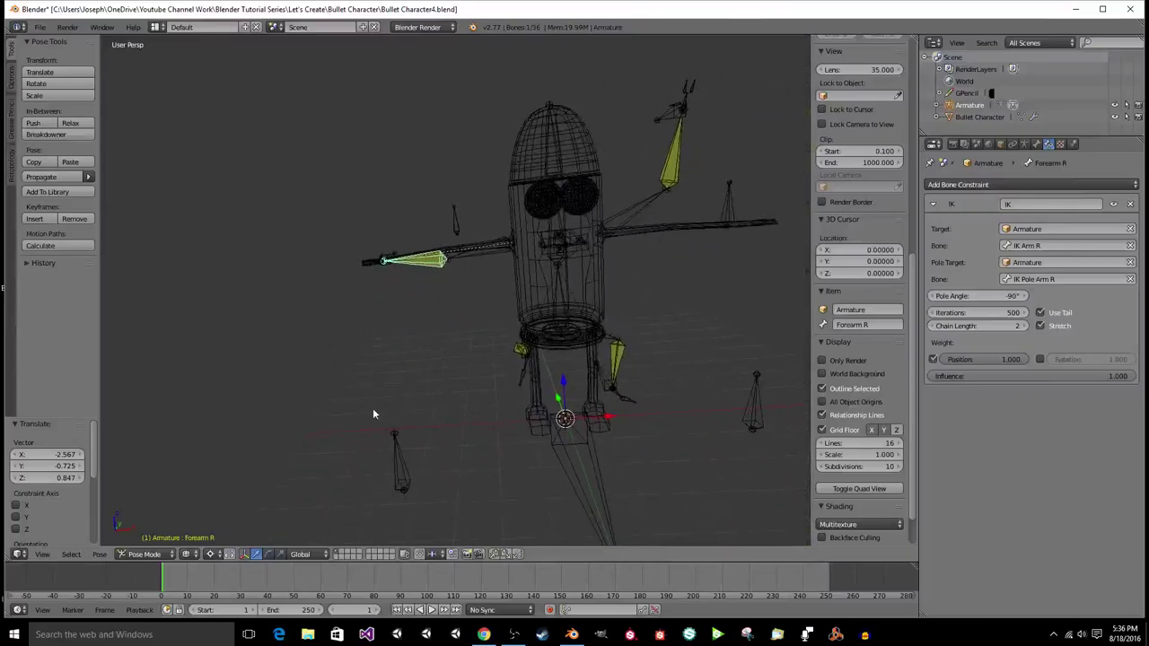
scroll(497, 348, up, 6)
middle_drag(497, 348, 497, 355)
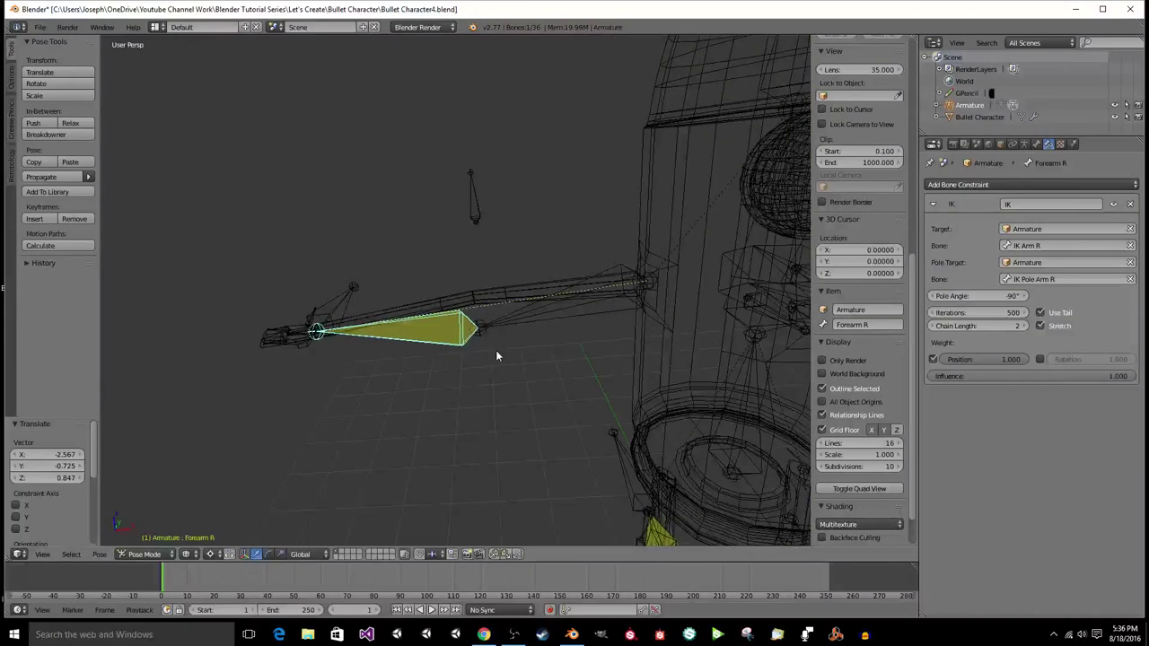
Step: Try a pole angle of 138° in the Forearm R bone's IK constraint and undo the change
drag(974, 296, 1074, 296)
scroll(622, 305, up, 5)
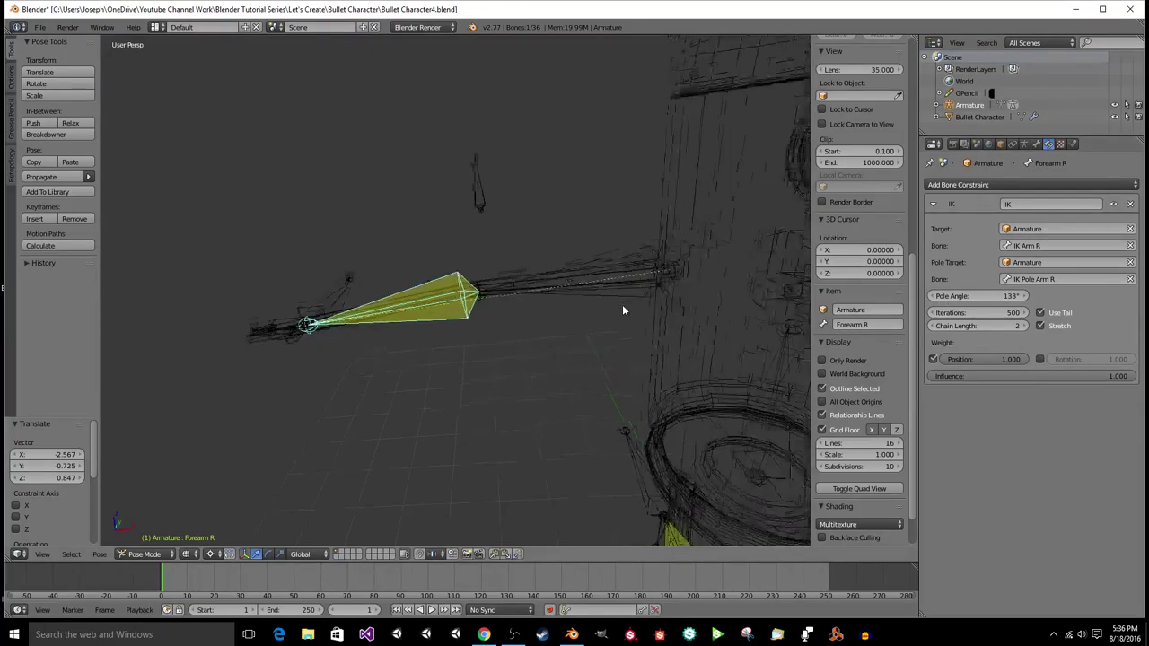
middle_drag(622, 305, 623, 311)
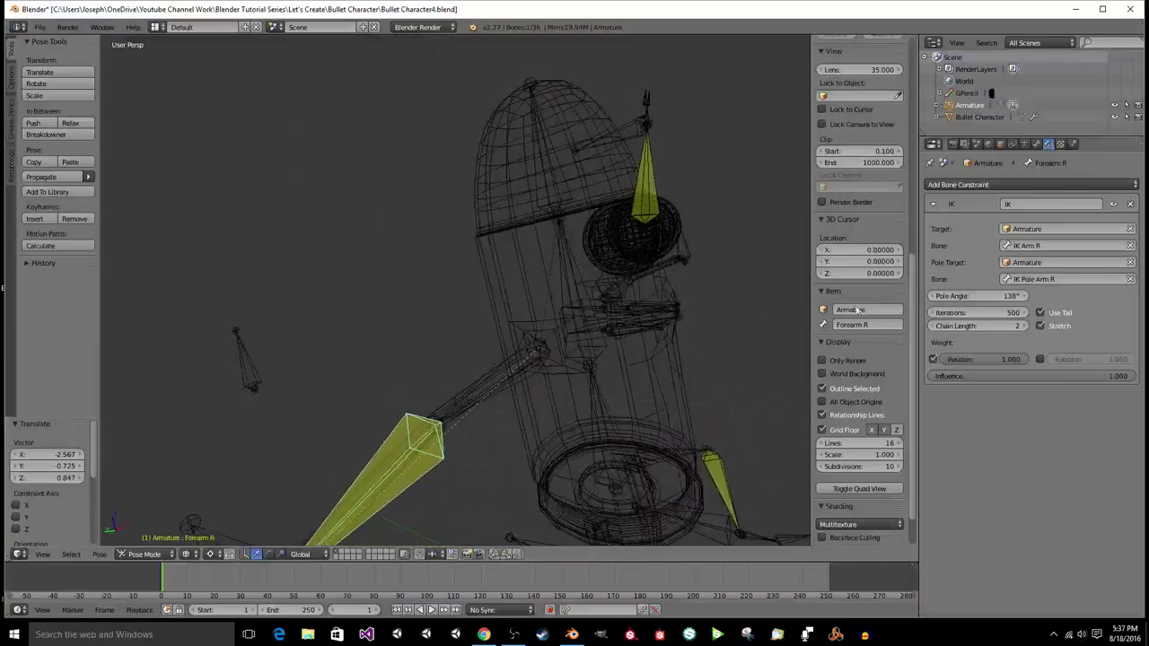
key(ctrl+z)
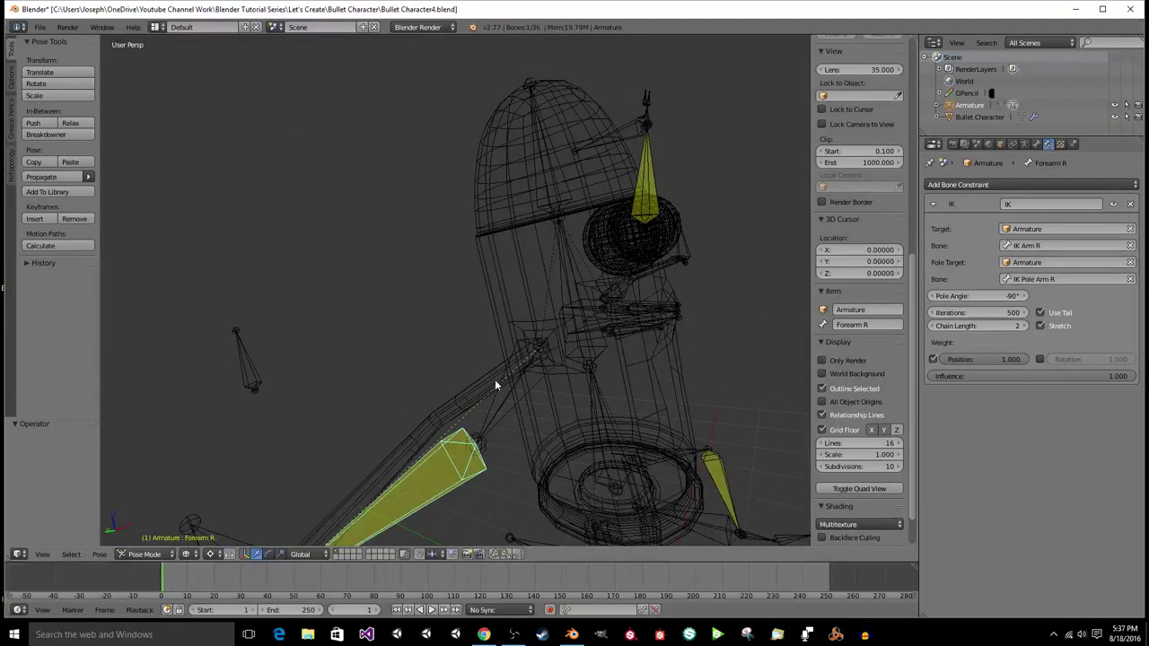
Step: Switch the armature to Edit Mode and open the Shoulder R bone's transform properties to check its roll
key(Tab)
right_click(493, 377)
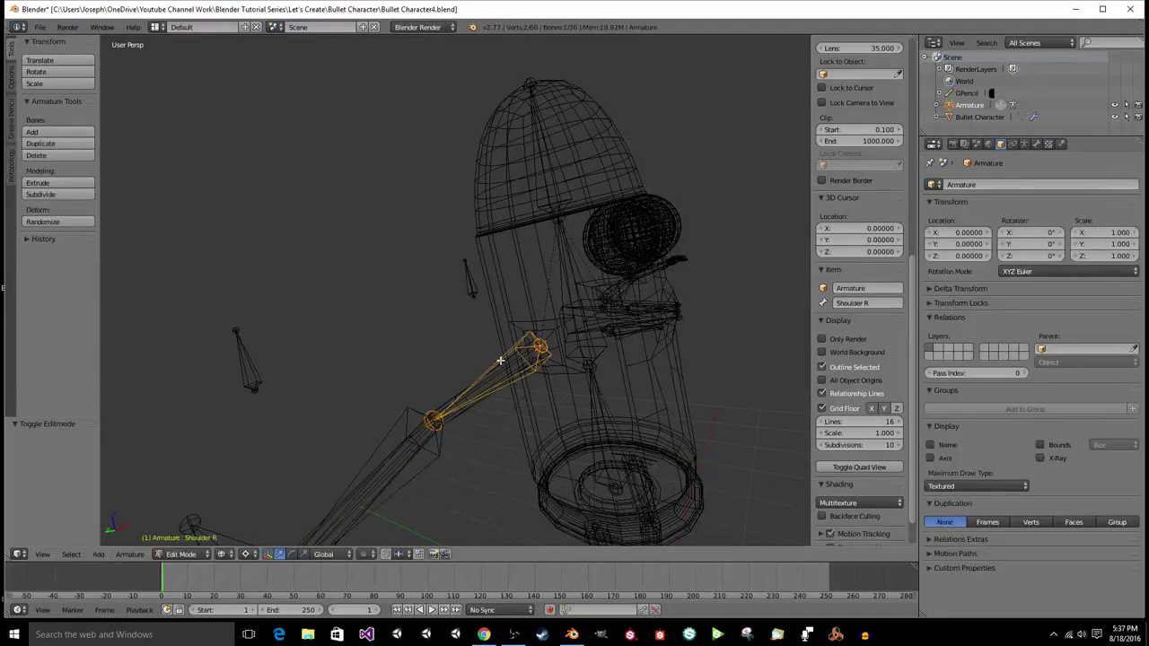
middle_drag(501, 361, 538, 298)
scroll(500, 357, up, 3)
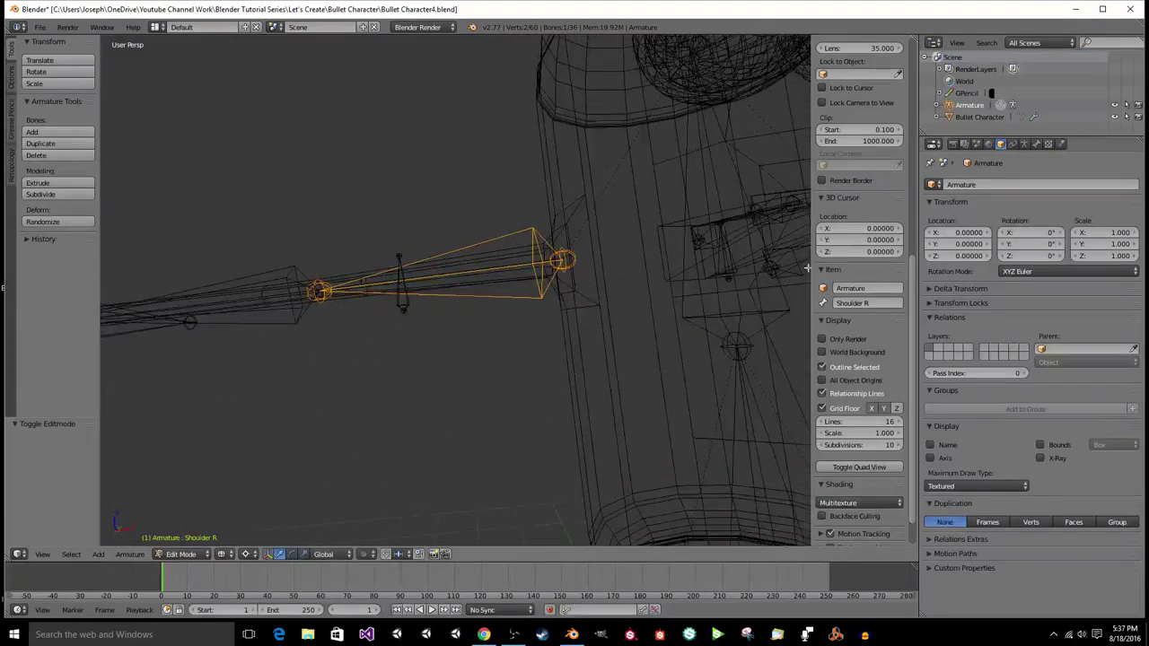
click(1036, 145)
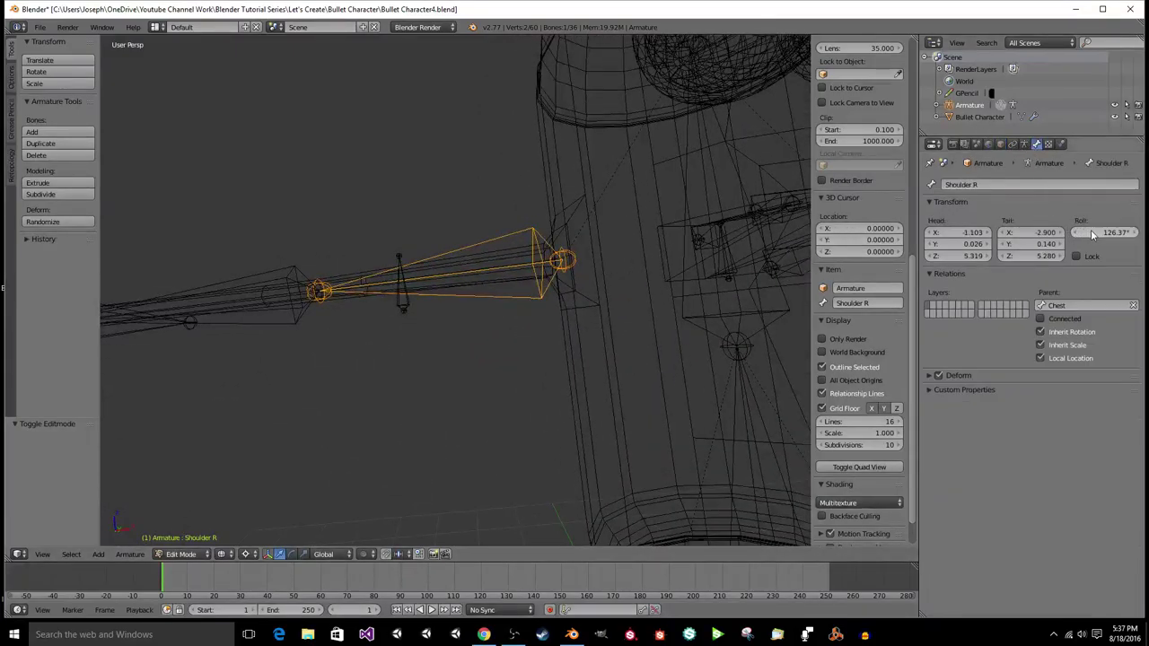
middle_drag(689, 247, 560, 437)
scroll(589, 287, down, 5)
scroll(629, 293, down, 2)
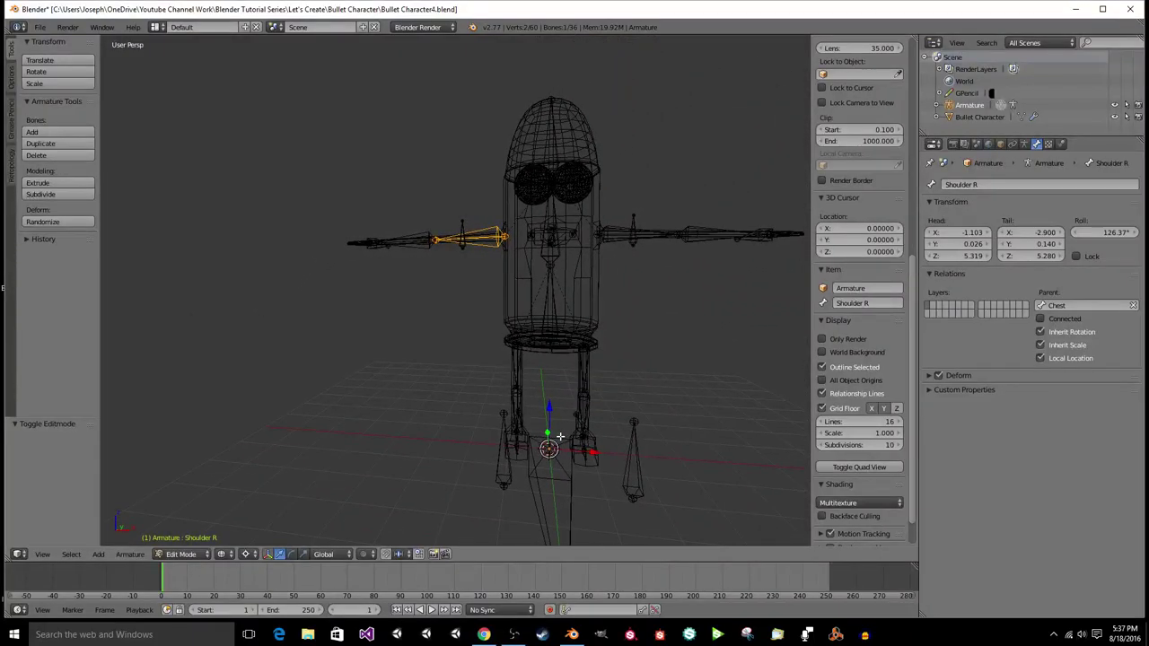
Step: Compare the roll of both shoulder bones and copy Shoulder L's roll of 91.32° to Shoulder R
middle_drag(414, 366, 592, 360)
scroll(456, 351, up, 1)
scroll(541, 344, up, 3)
right_click(592, 360)
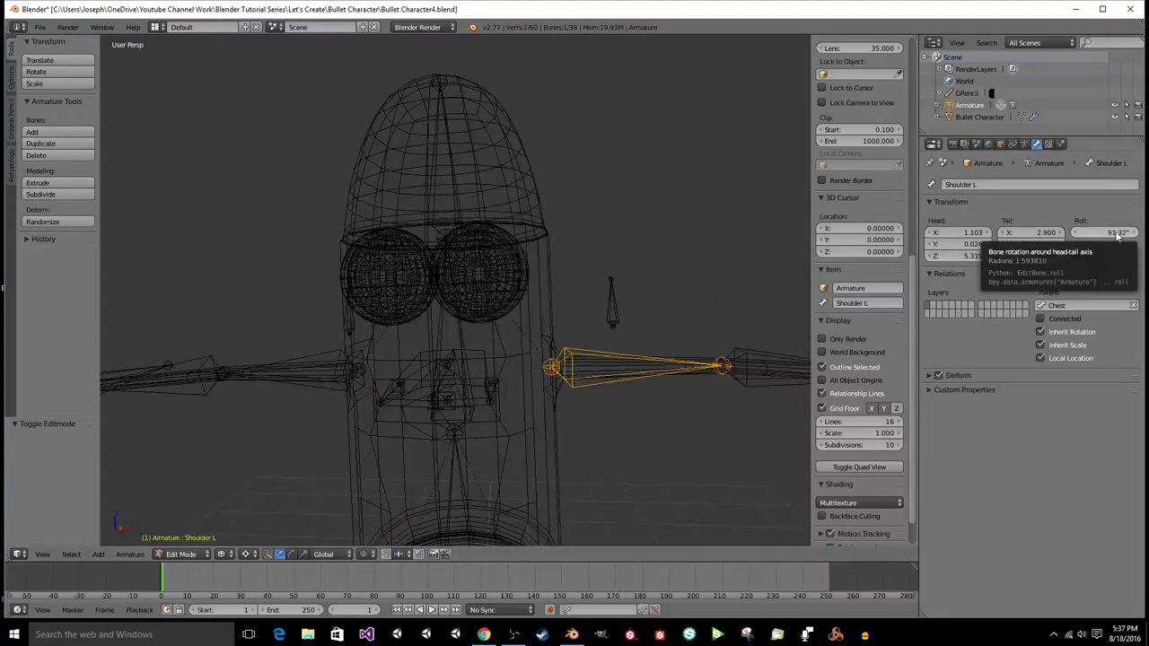
right_click(330, 368)
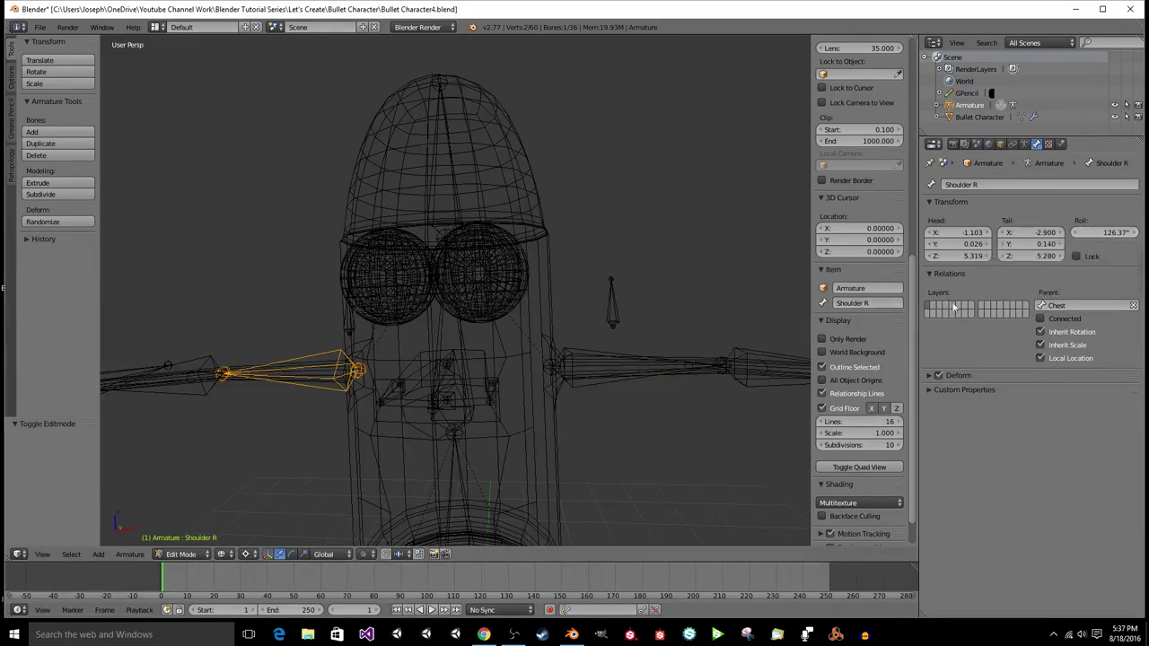
right_click(652, 361)
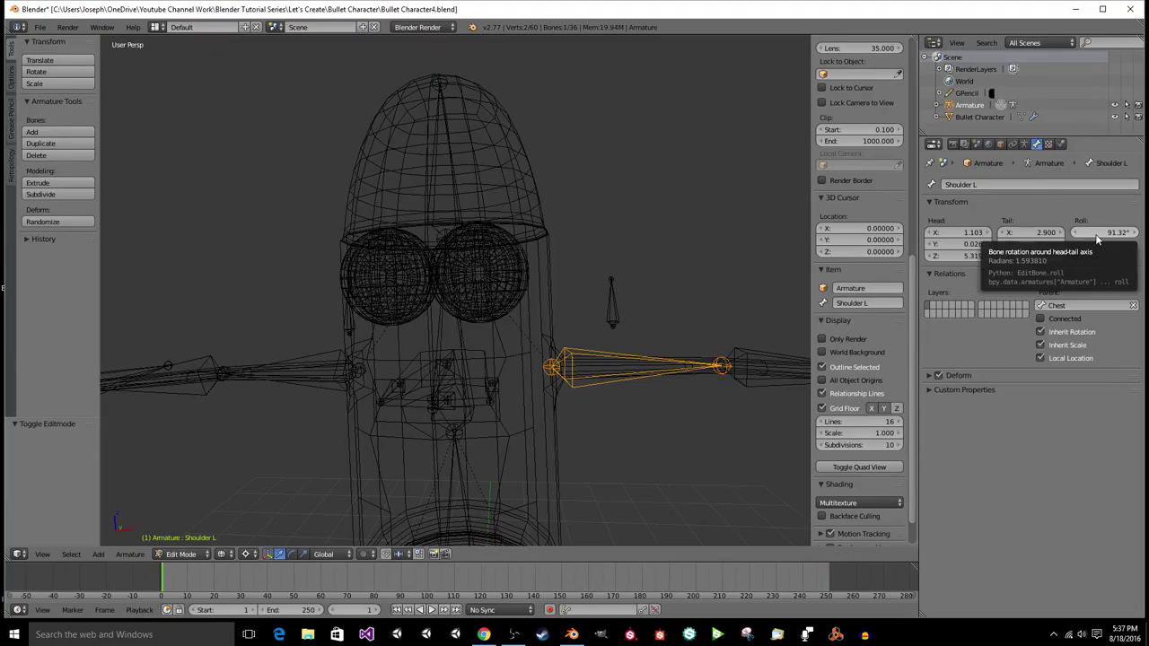
right_click(342, 357)
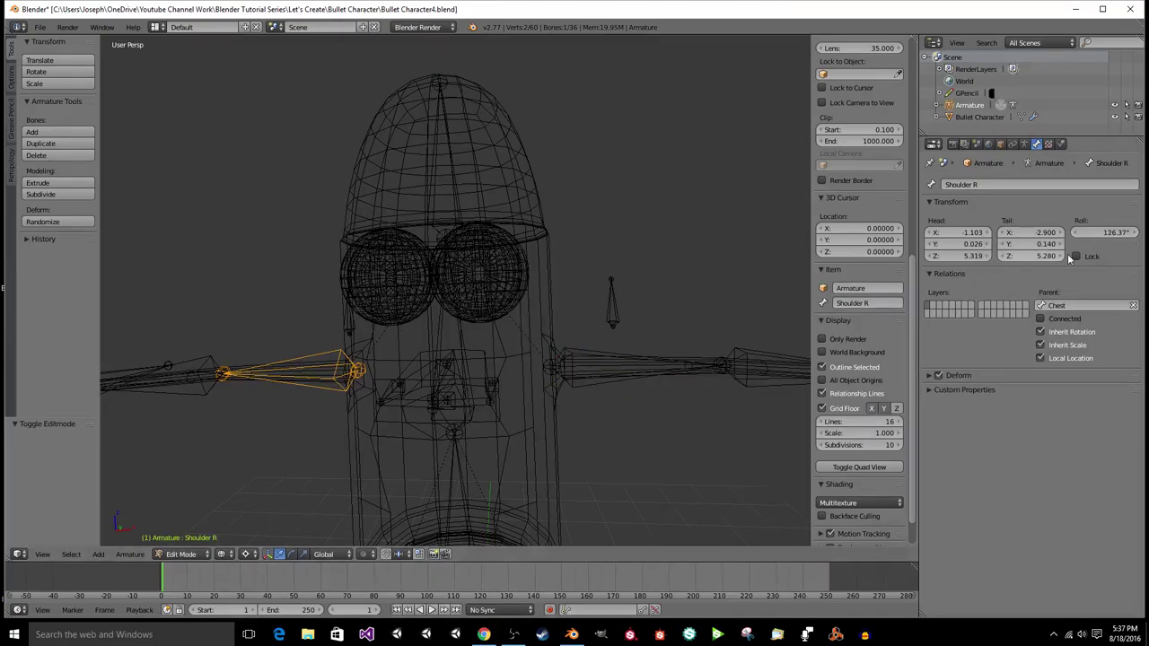
drag(1106, 237, 1106, 237)
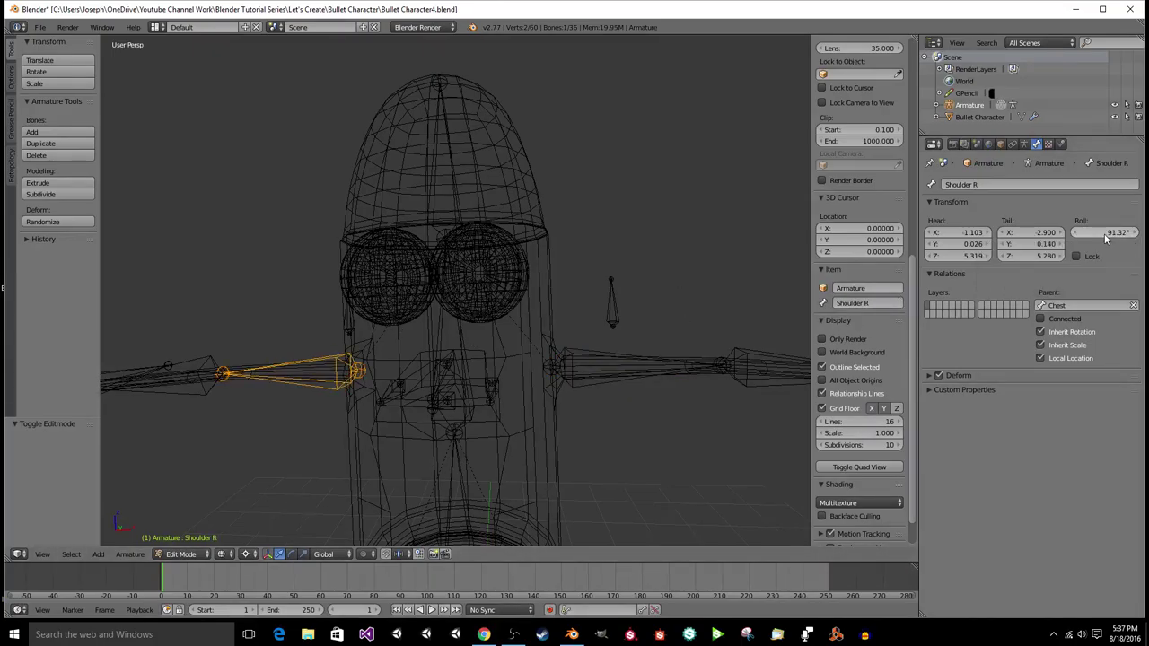
Step: Negate the Shoulder R bone's roll, setting it to -91.32°
middle_drag(618, 374, 618, 374)
key(KP_6)
key(KP_6)
key(KP_6)
key(KP_6)
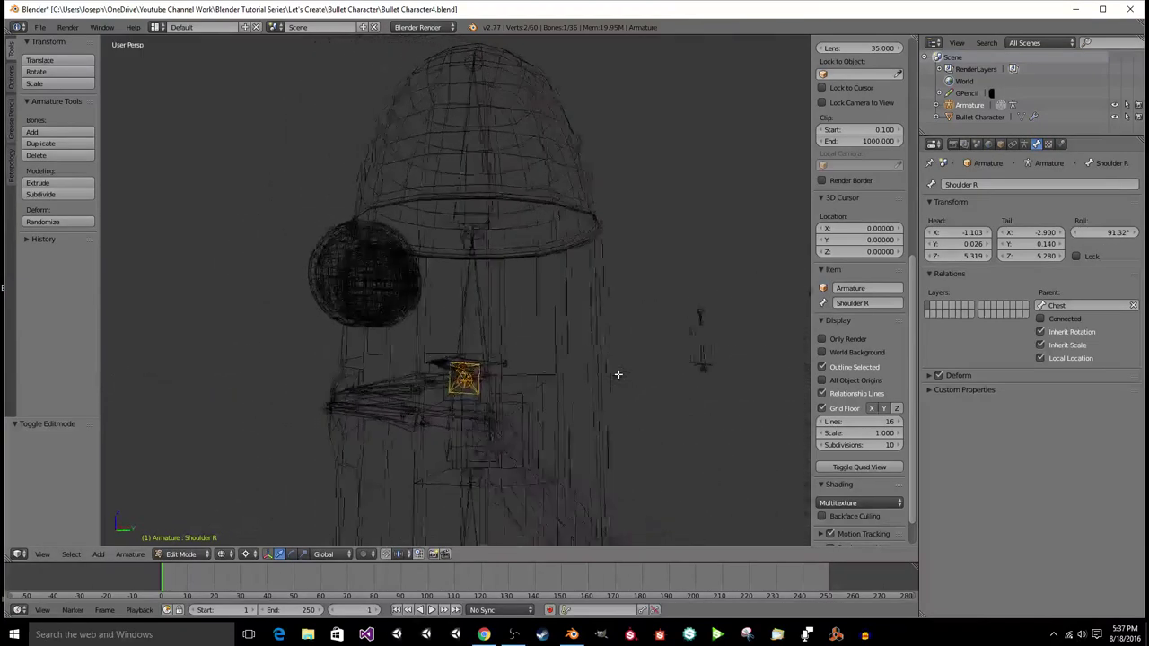
key(KP_6)
key(KP_6)
key(KP_6)
key(KP_6)
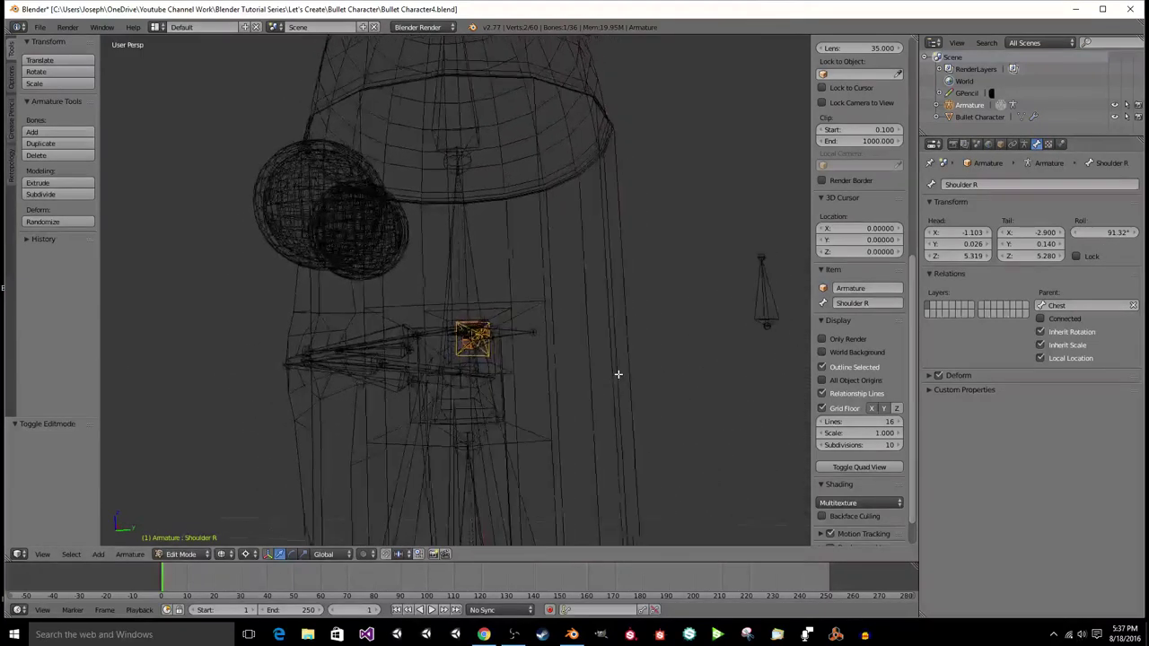
click(1116, 232)
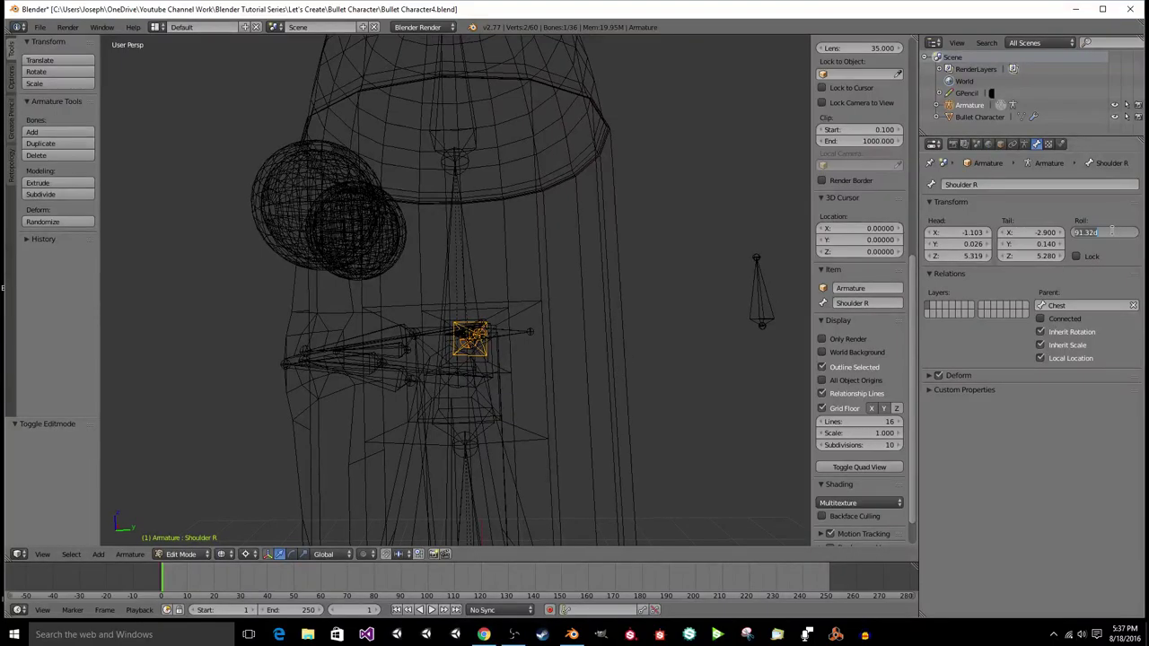
key(Home)
text(-)
key(Return)
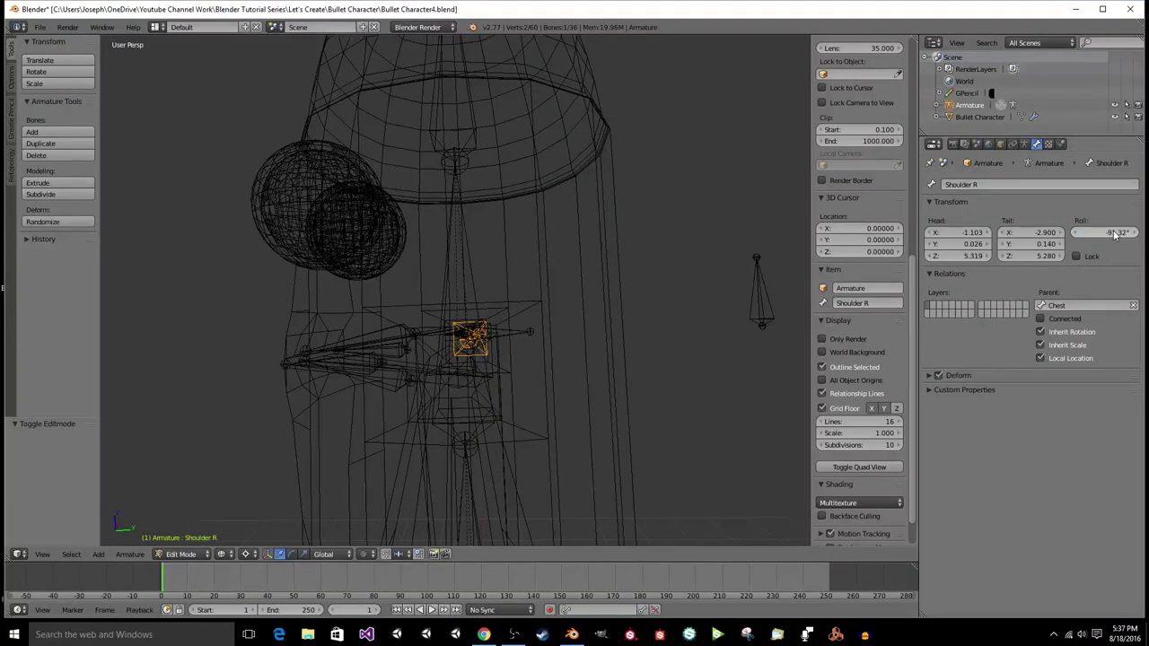
Step: Examine the Shoulder R, Mouth L and Mouth R bones from several angles
middle_drag(588, 354, 636, 354)
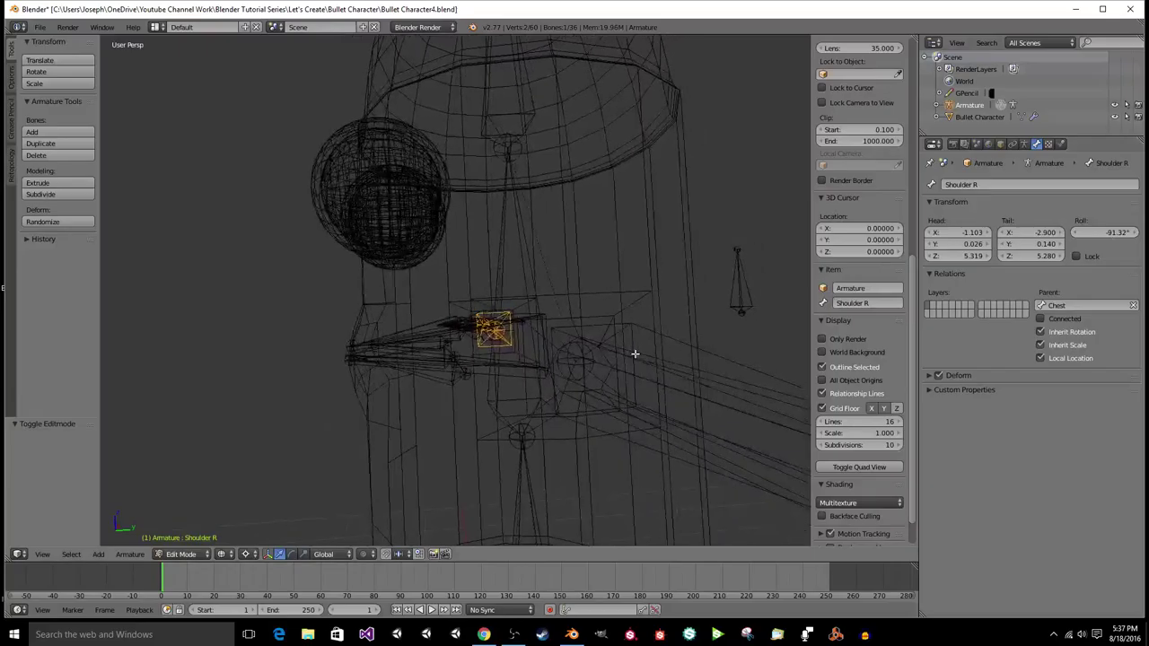
right_click(633, 354)
middle_drag(513, 317, 693, 337)
right_click(575, 326)
key(KP_6)
key(KP_6)
key(KP_6)
key(KP_6)
key(KP_6)
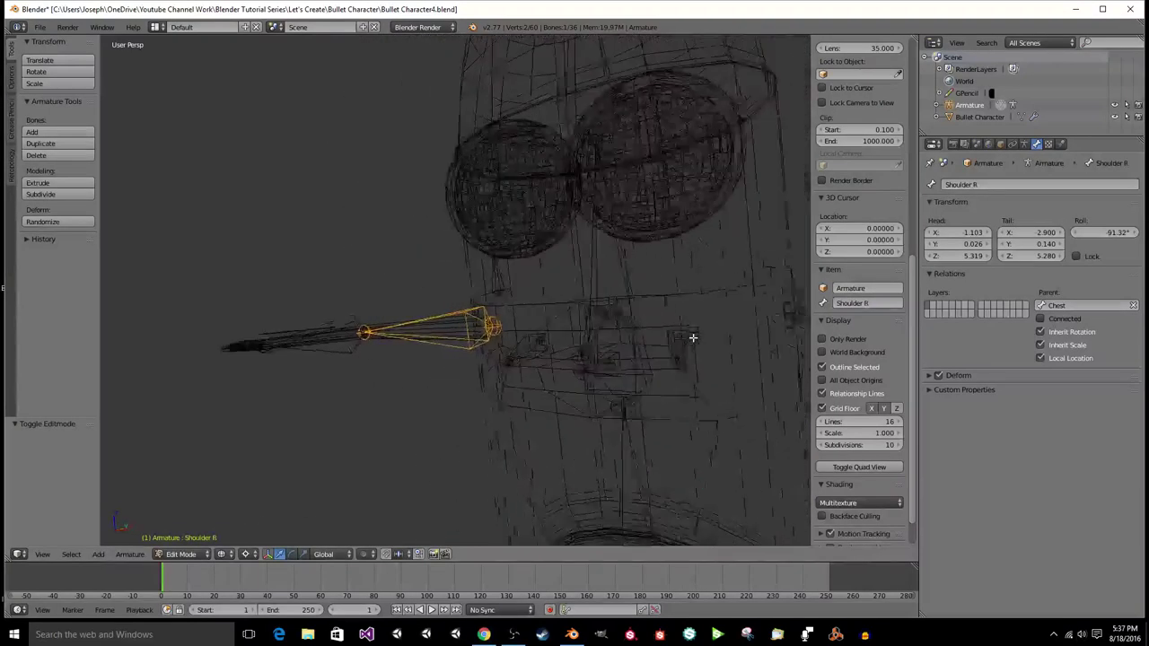
right_click(652, 339)
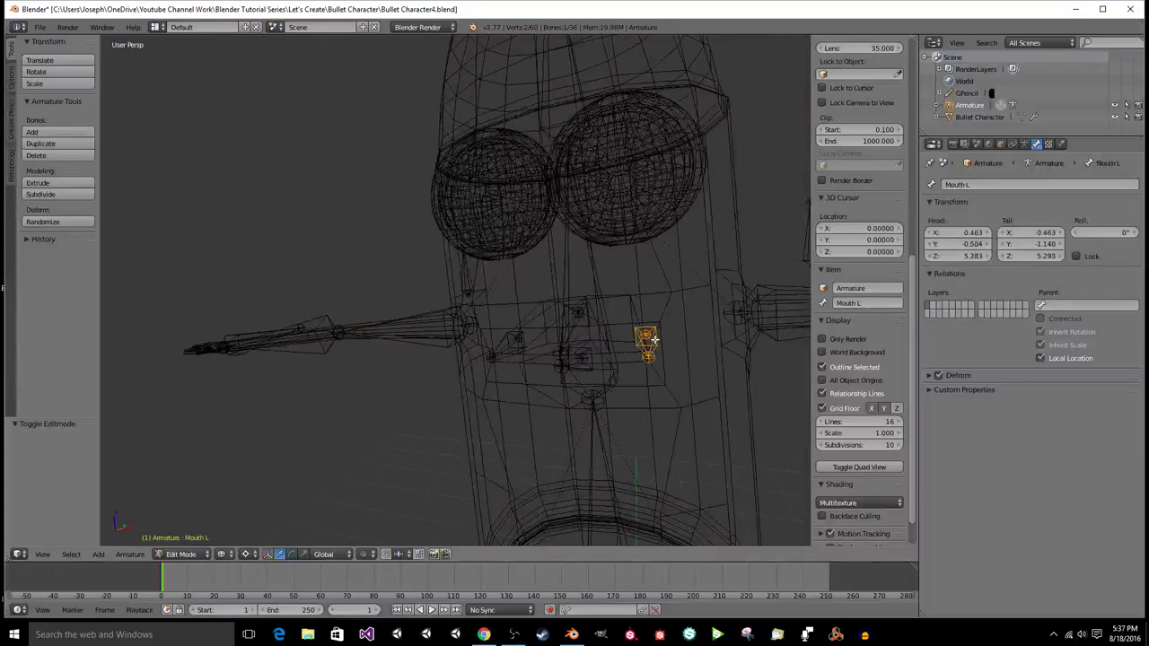
right_click(496, 348)
middle_drag(512, 347, 598, 332)
scroll(679, 329, down, 6)
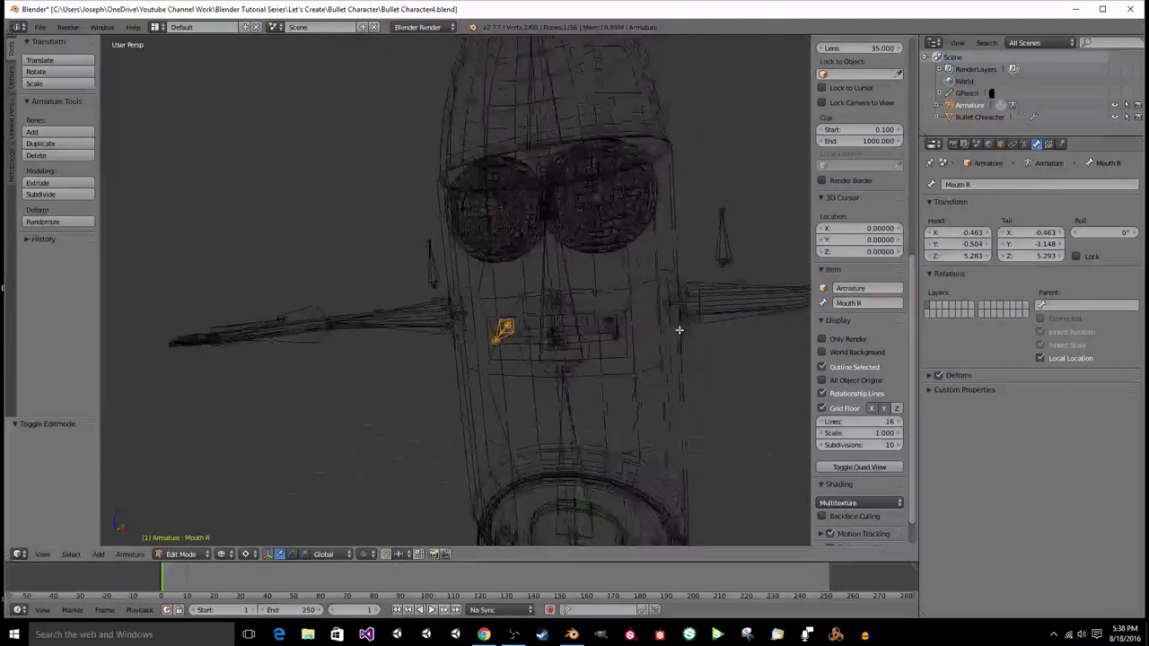
Step: Set the Forearm R bone's roll to -2.95°, the negative of the Forearm L bone's roll
middle_drag(784, 369, 758, 370)
right_click(721, 370)
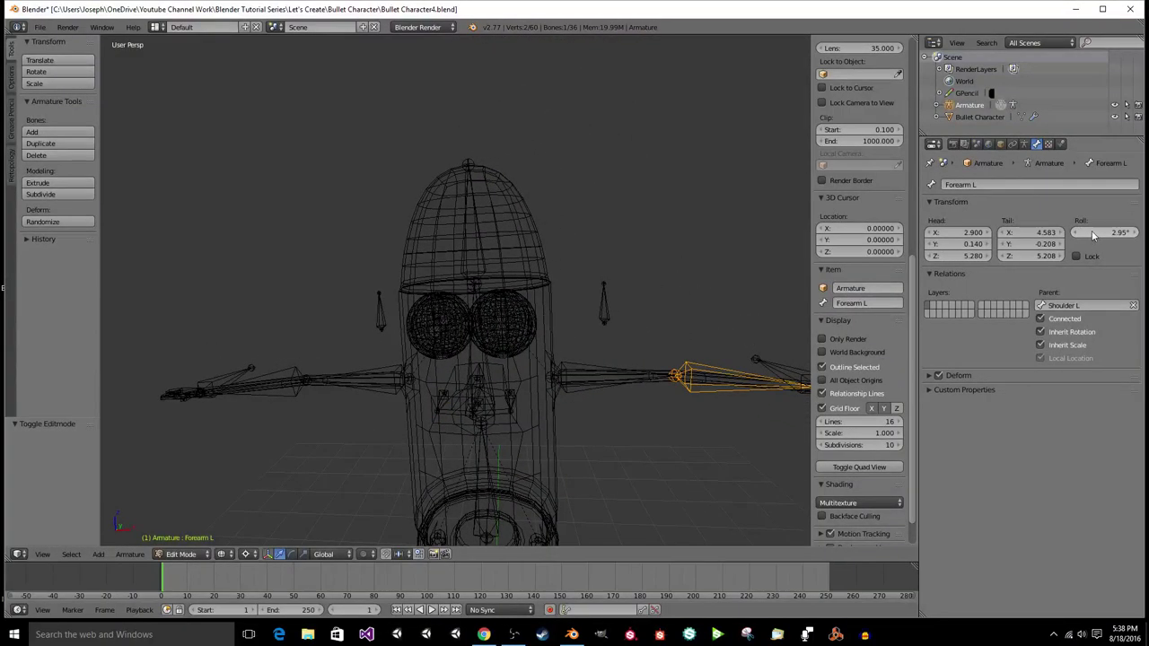
right_click(270, 372)
text(-2.95°)
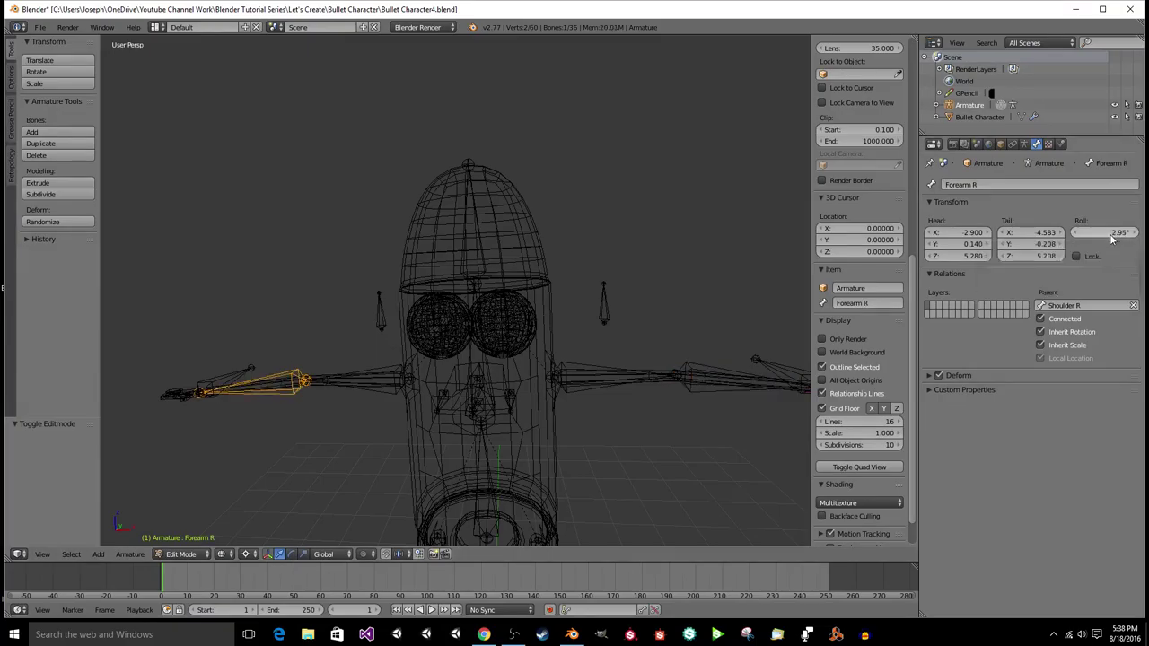
click(1111, 236)
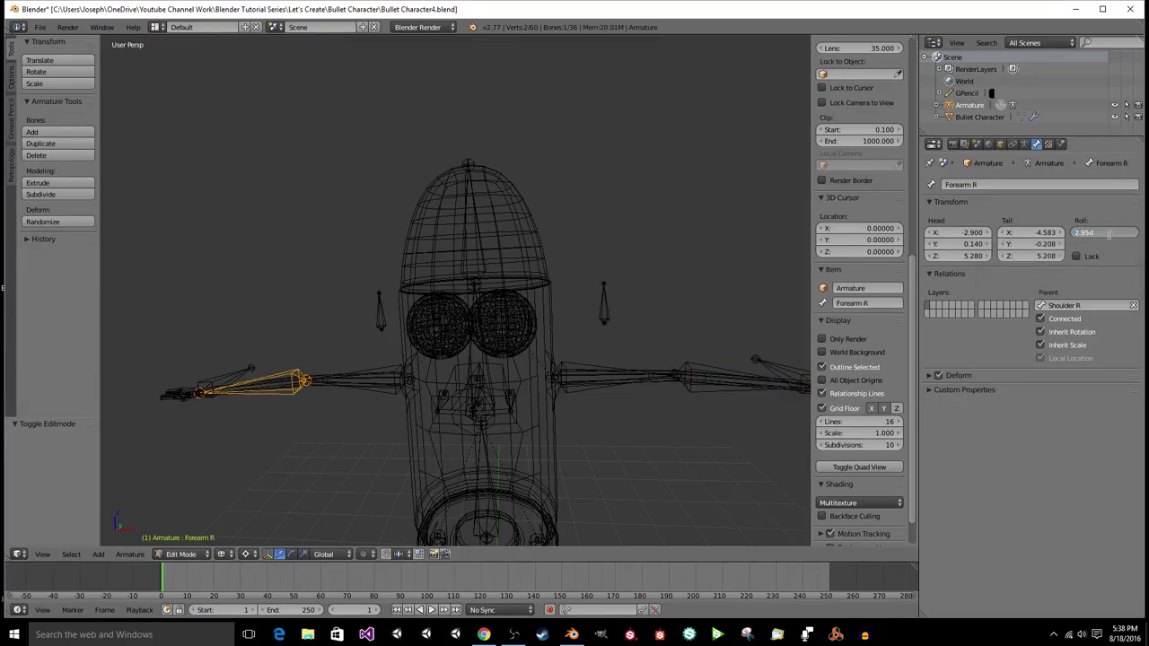
key(Return)
Step: Select the Hand L bone at the end of the left arm and copy its roll value
middle_drag(747, 379, 746, 372)
scroll(727, 302, up, 2)
shift+middle_drag(557, 308, 740, 340)
shift+middle_drag(320, 340, 675, 341)
scroll(367, 356, up, 1)
scroll(370, 430, up, 2)
right_click(360, 449)
scroll(361, 449, down, 4)
right_click(675, 340)
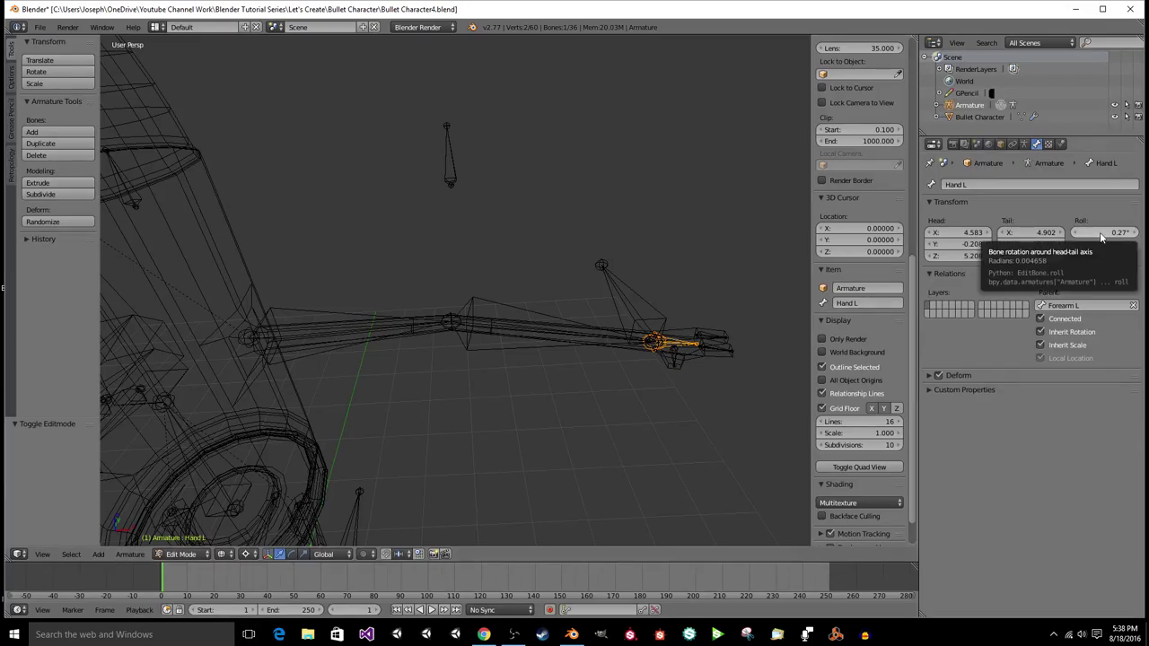
Step: Set the Hand R bone's roll to -0.27°, the negative of the Hand L bone's roll
middle_drag(629, 341, 444, 324)
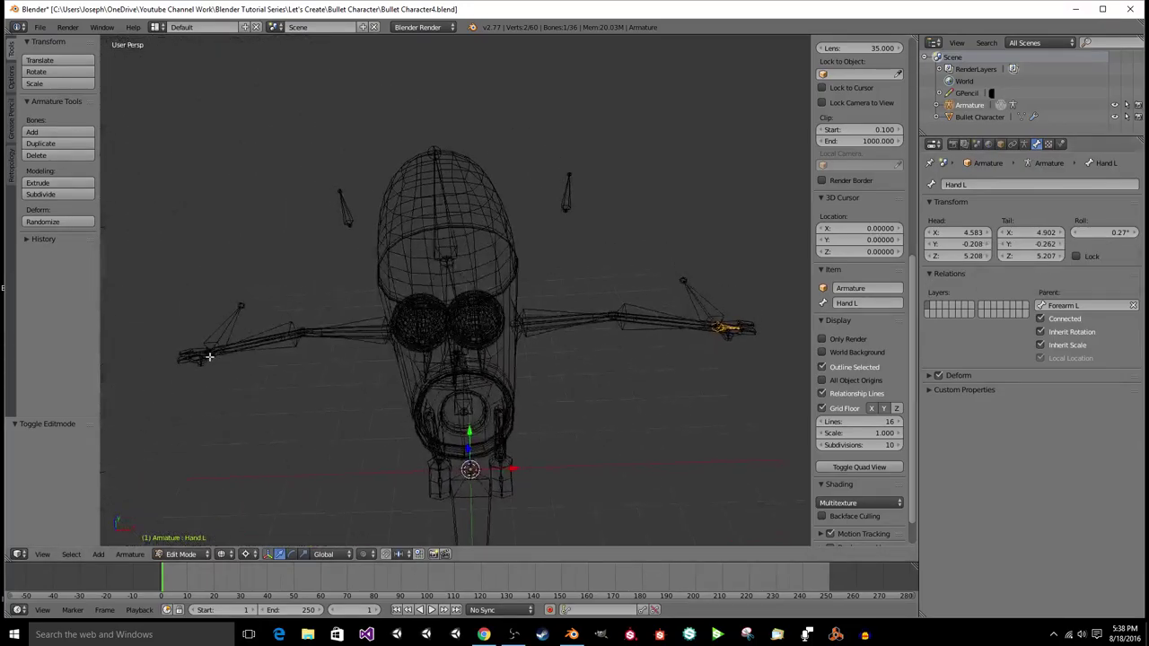
right_click(210, 357)
right_click(199, 354)
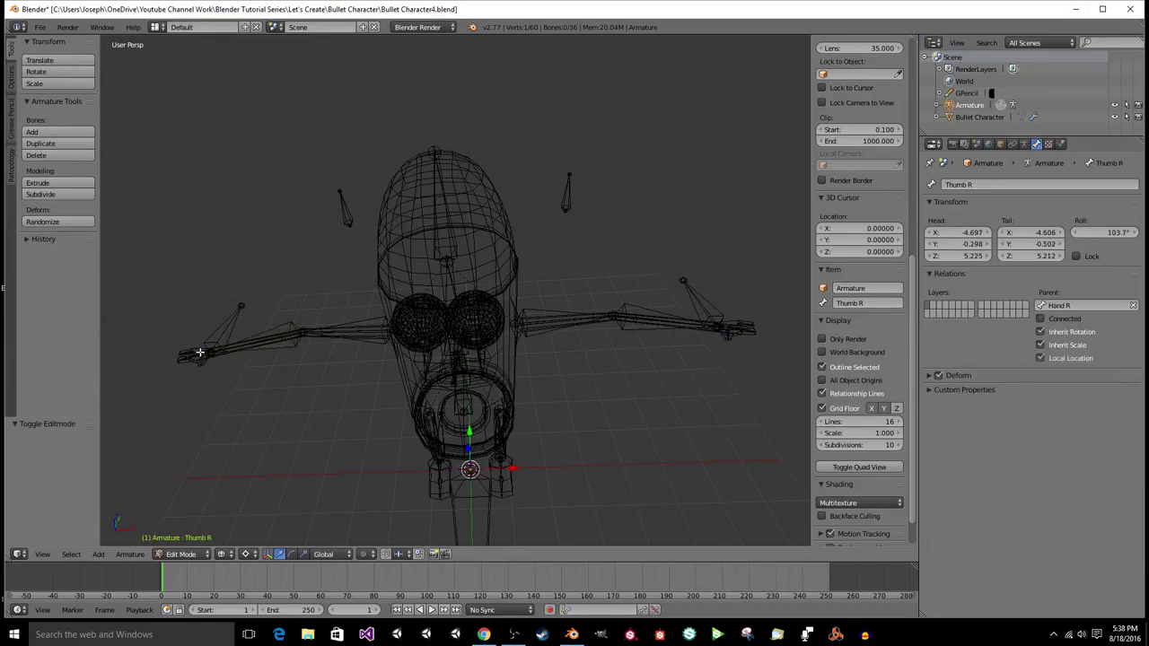
right_click(199, 353)
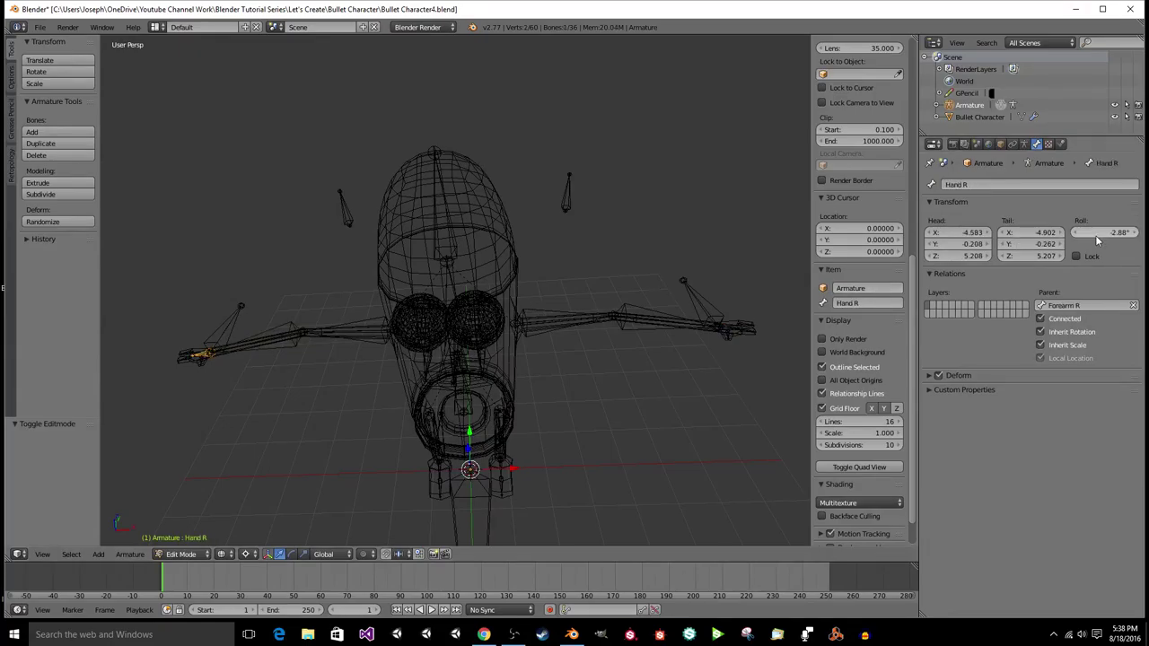
text(0.27°)
click(1099, 232)
key(Return)
Step: Copy the Finger 2 L bone's roll to Finger 2 R with the sign reversed, giving -96.72°
right_click(745, 325)
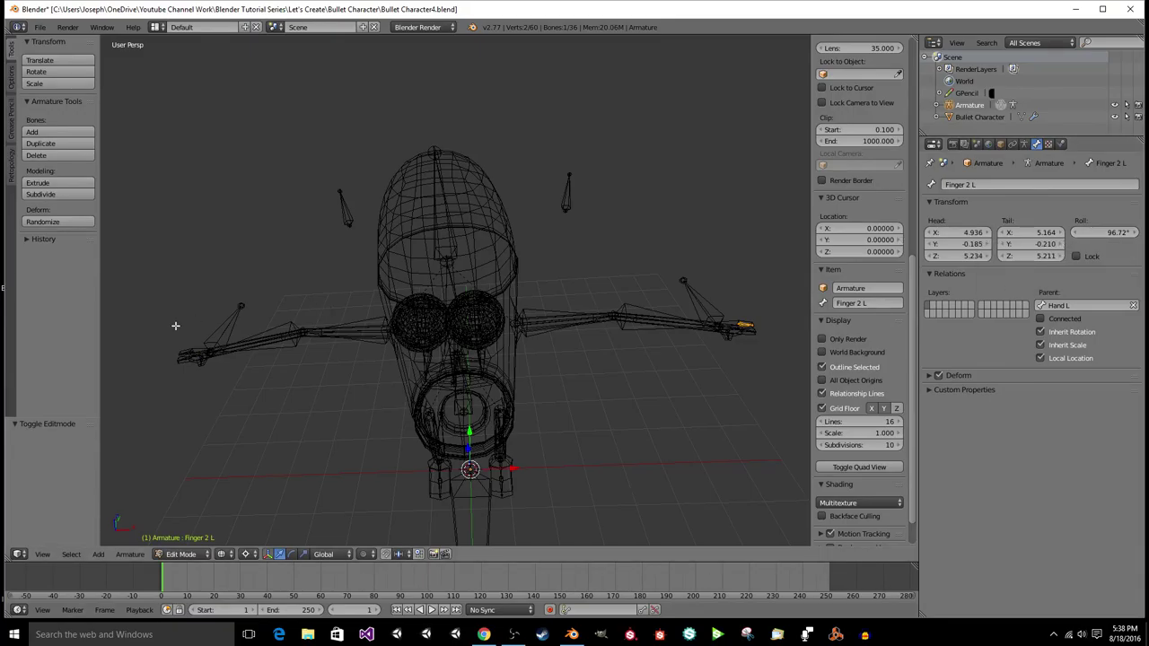
right_click(189, 352)
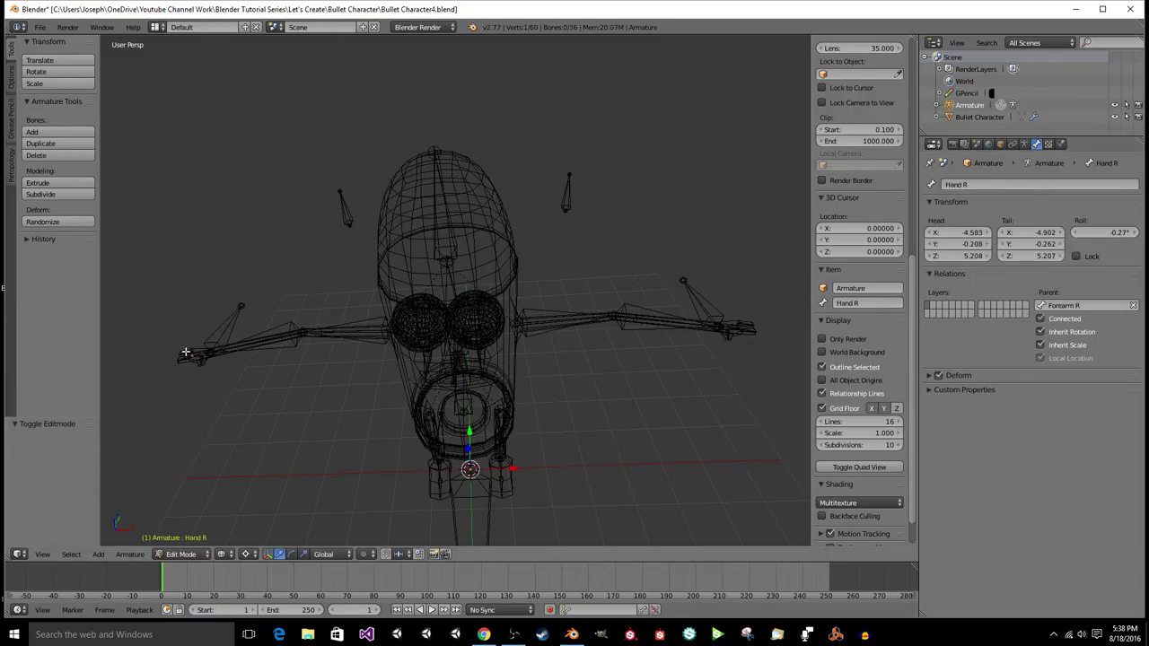
right_click(186, 352)
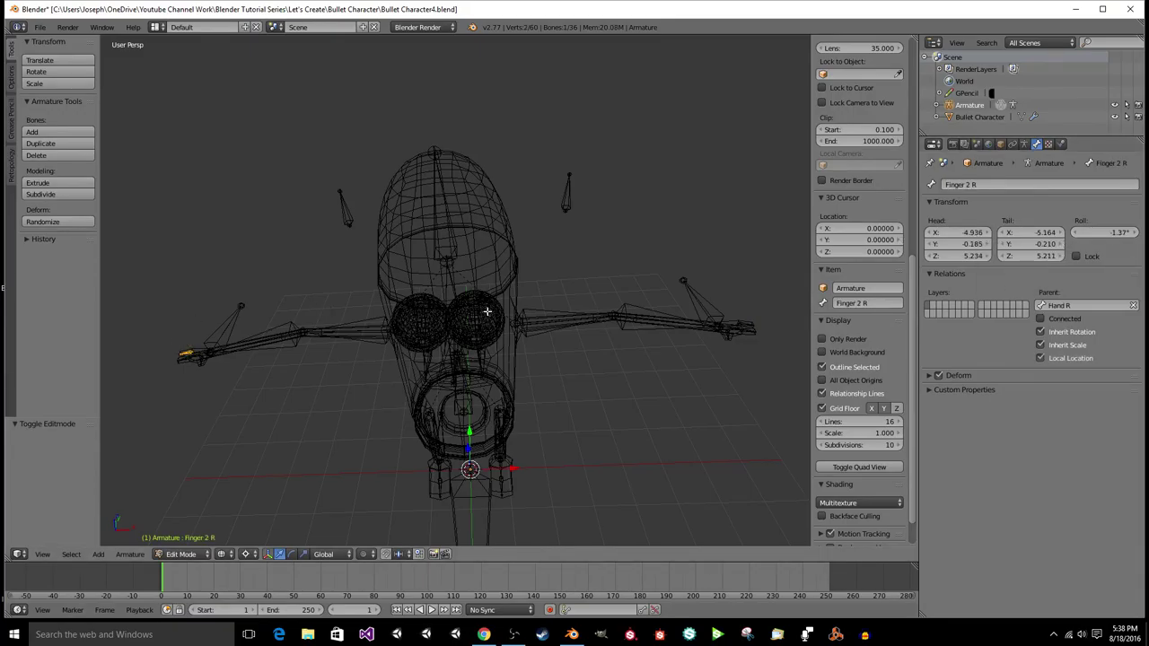
click(1117, 233)
key(Left)
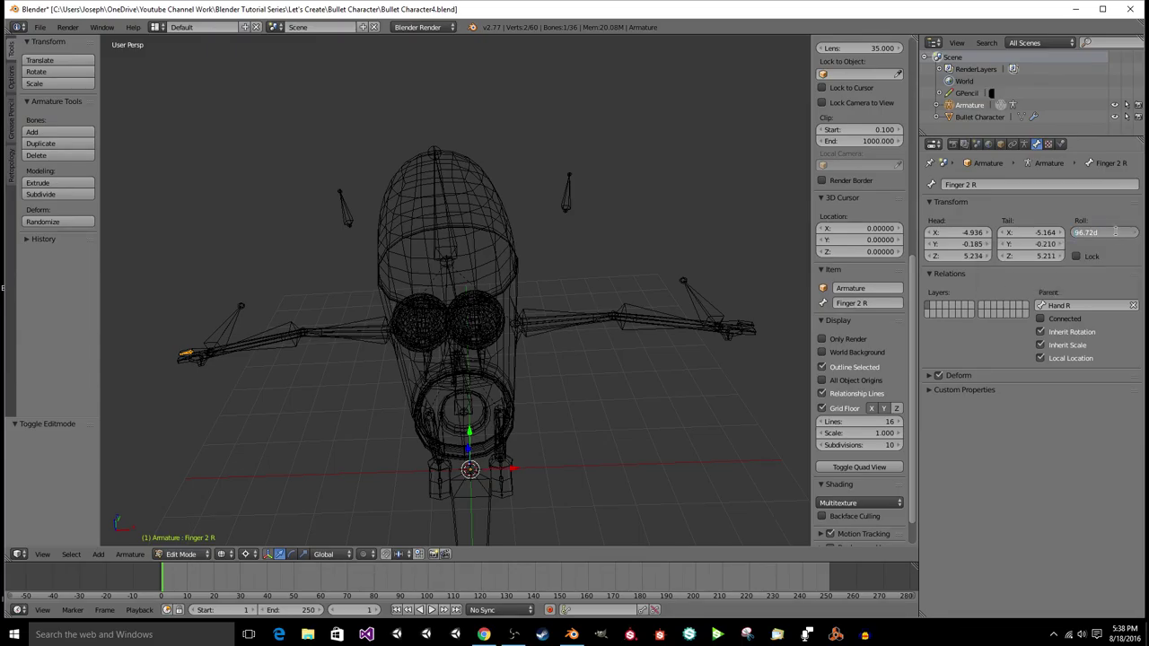
key(Home)
text(-)
key(Return)
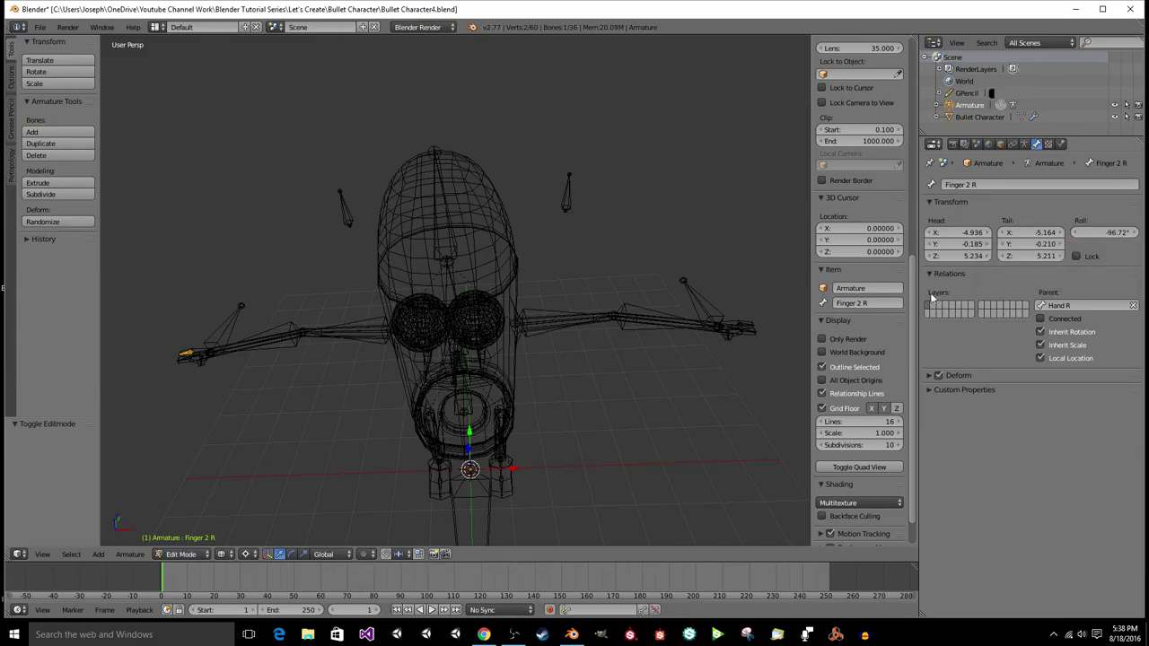
Step: Copy the Finger 1 L bone's roll to Finger 1 R with the sign reversed, giving -97.81°
right_click(750, 330)
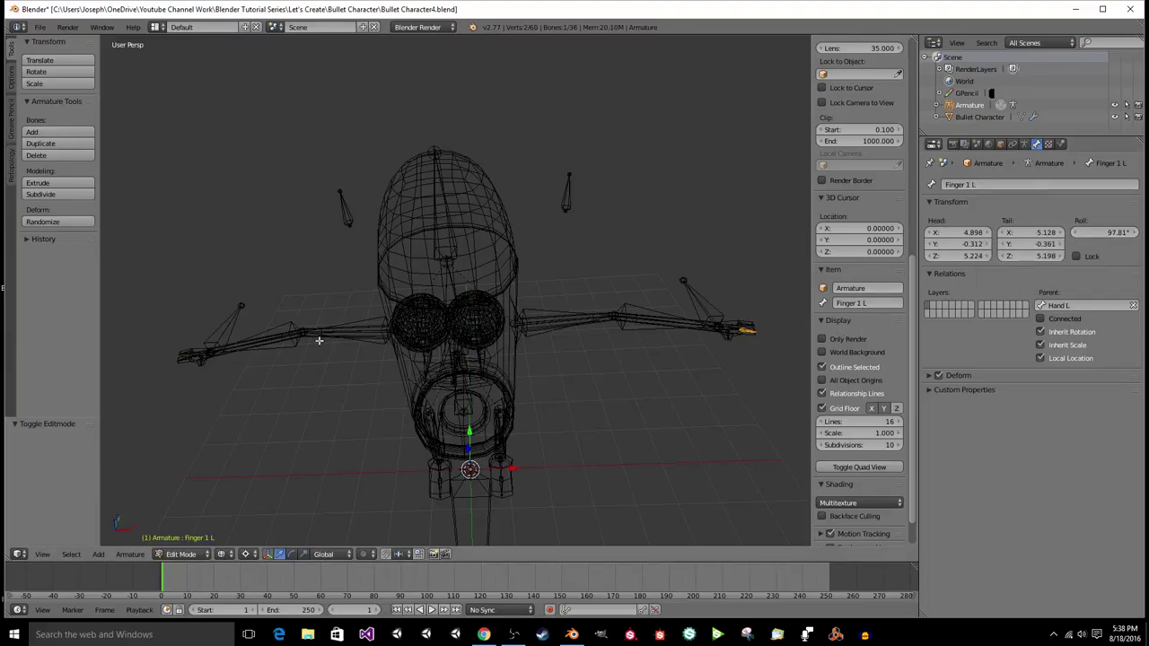
right_click(187, 357)
click(1117, 235)
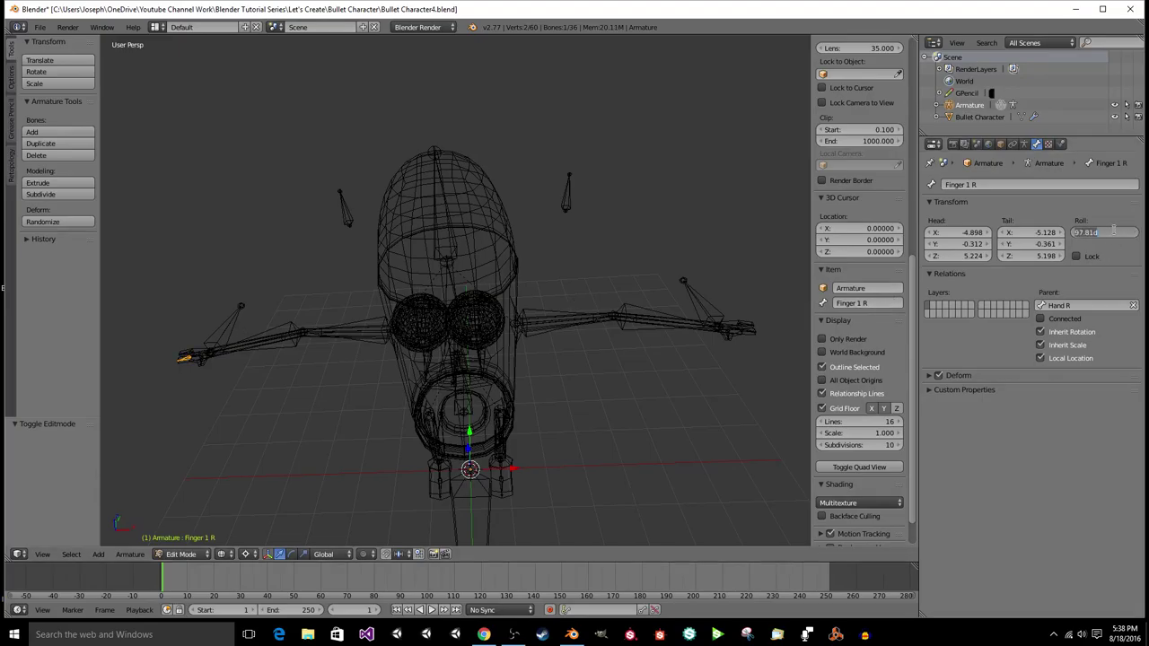
key(Left)
text(-)
key(Return)
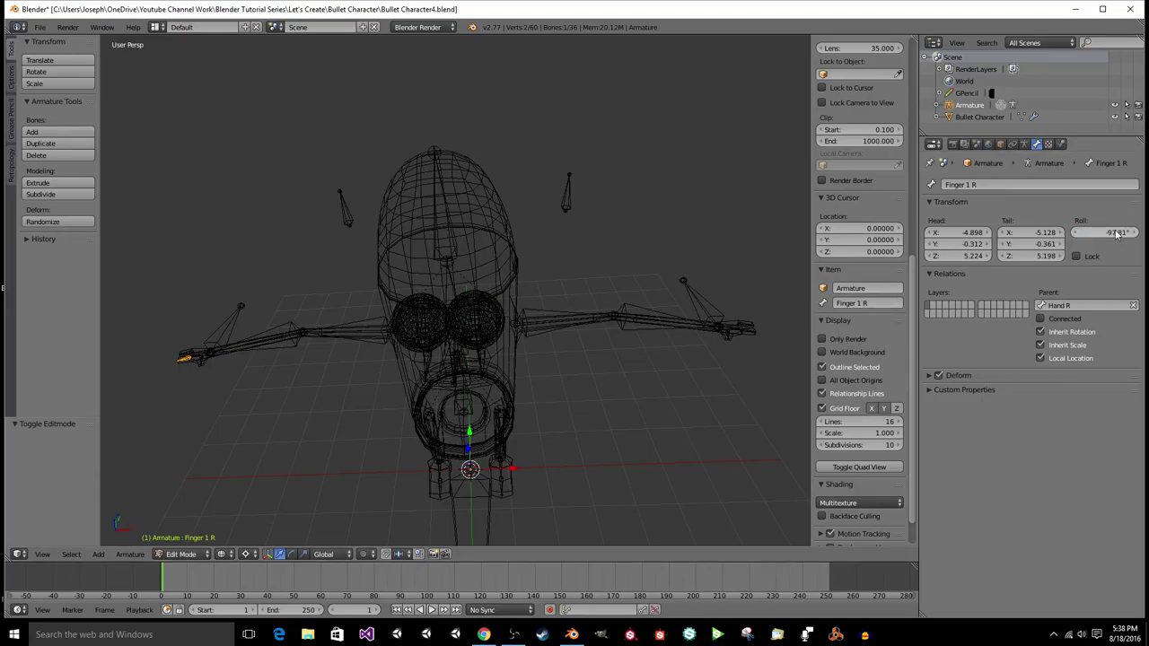
Step: Copy the Thumb L bone's roll to Thumb R with the sign reversed, giving -70.55°
right_click(725, 333)
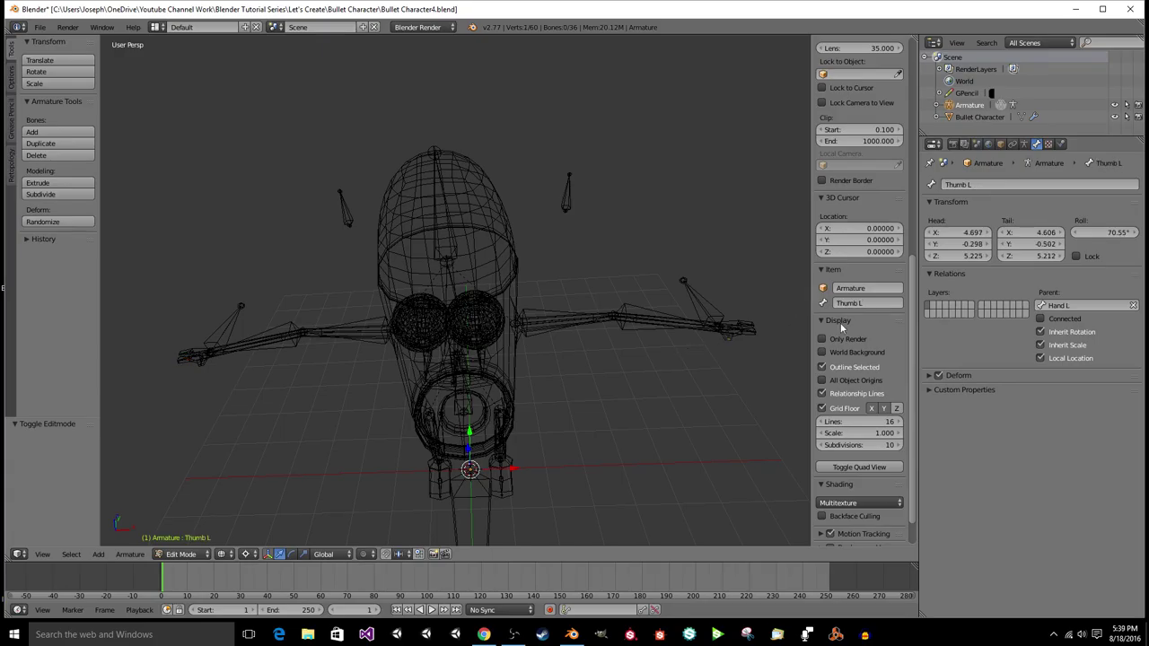
key(a)
right_click(729, 332)
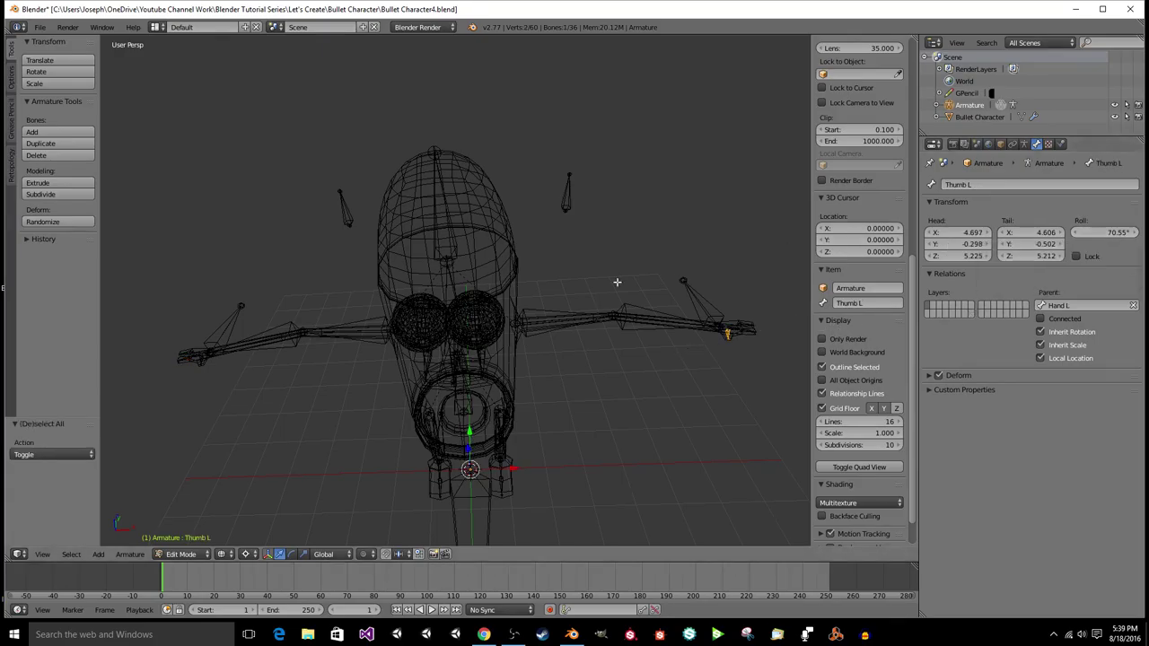
right_click(203, 360)
click(1105, 235)
text(-70.55d)
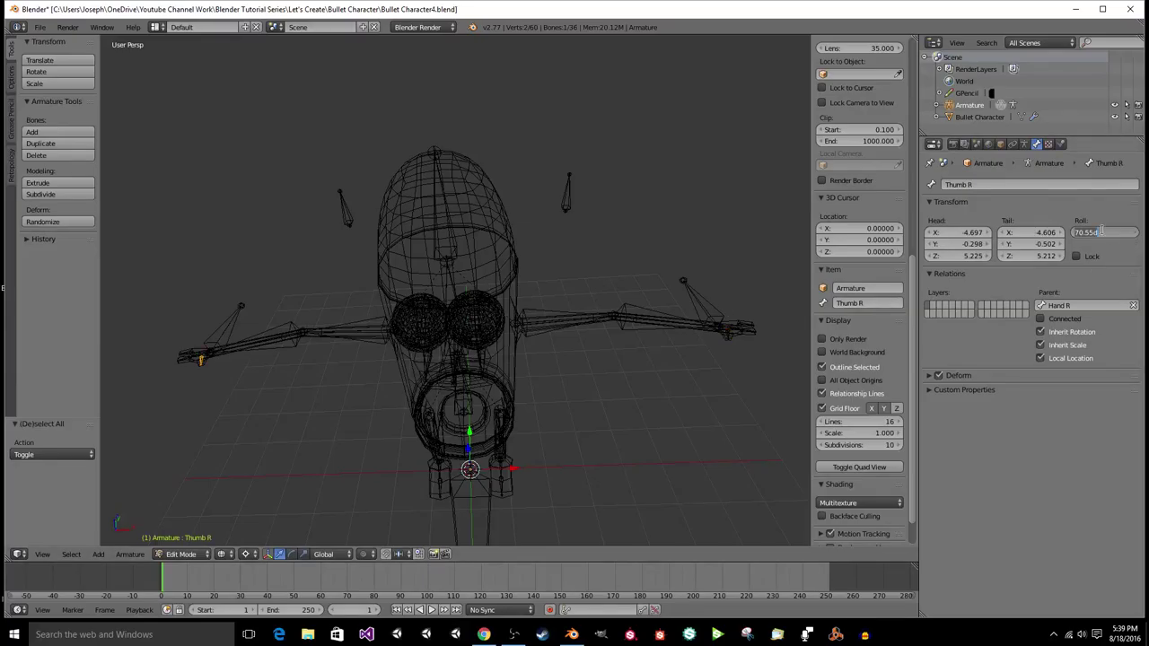
key(Return)
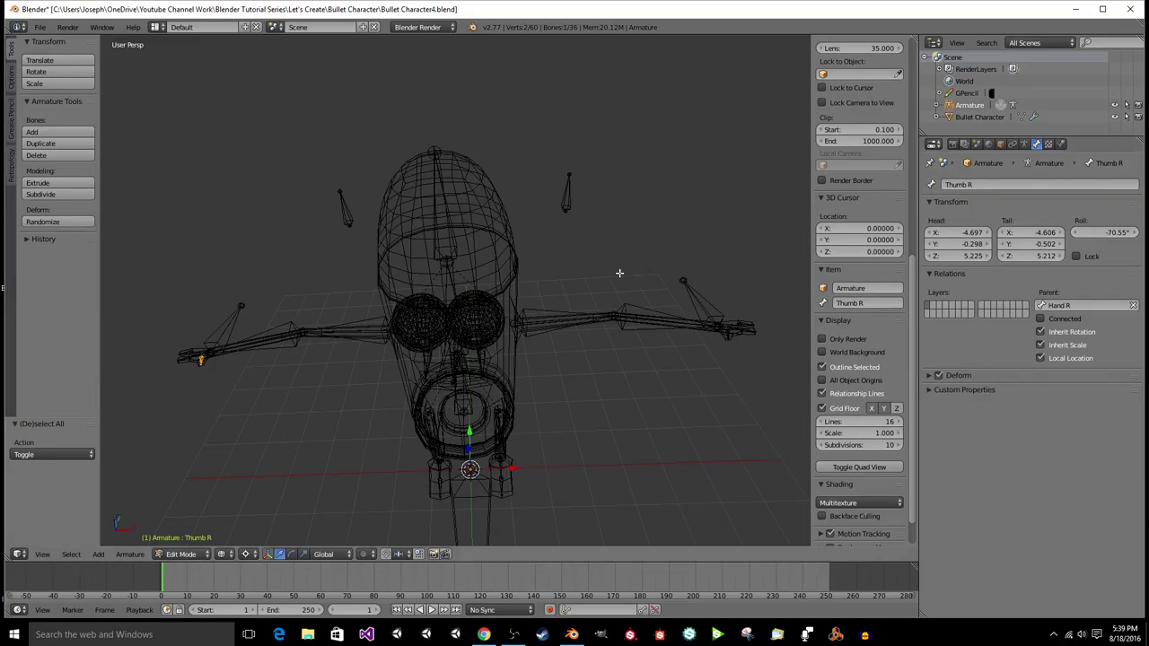
middle_drag(619, 272, 485, 330)
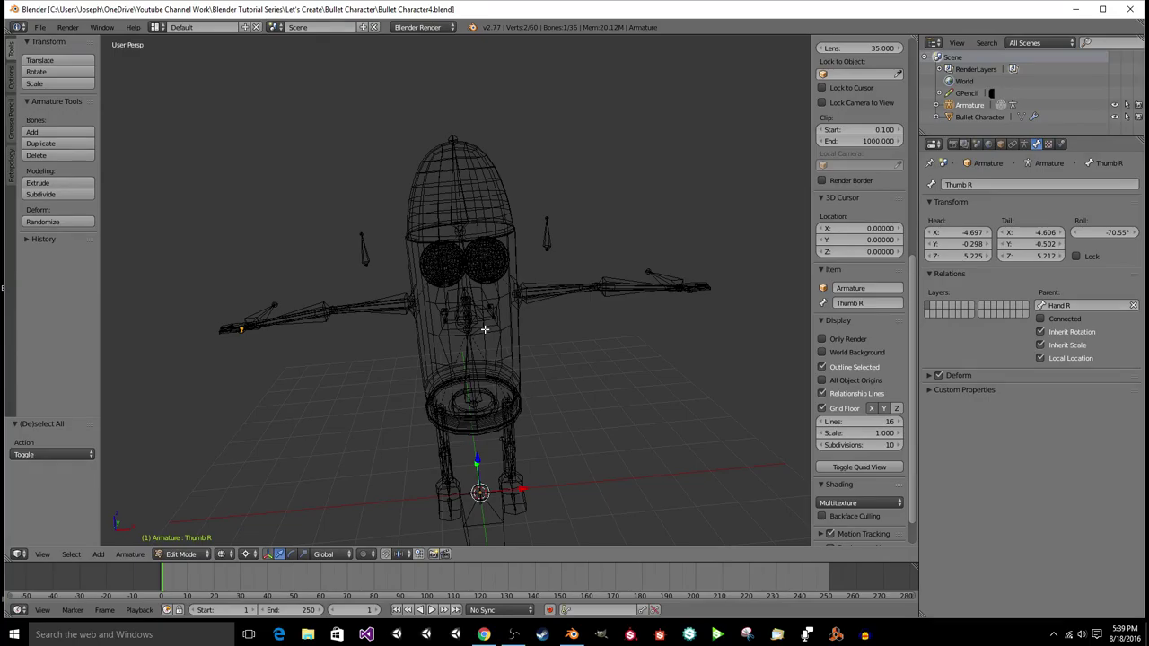
click(131, 555)
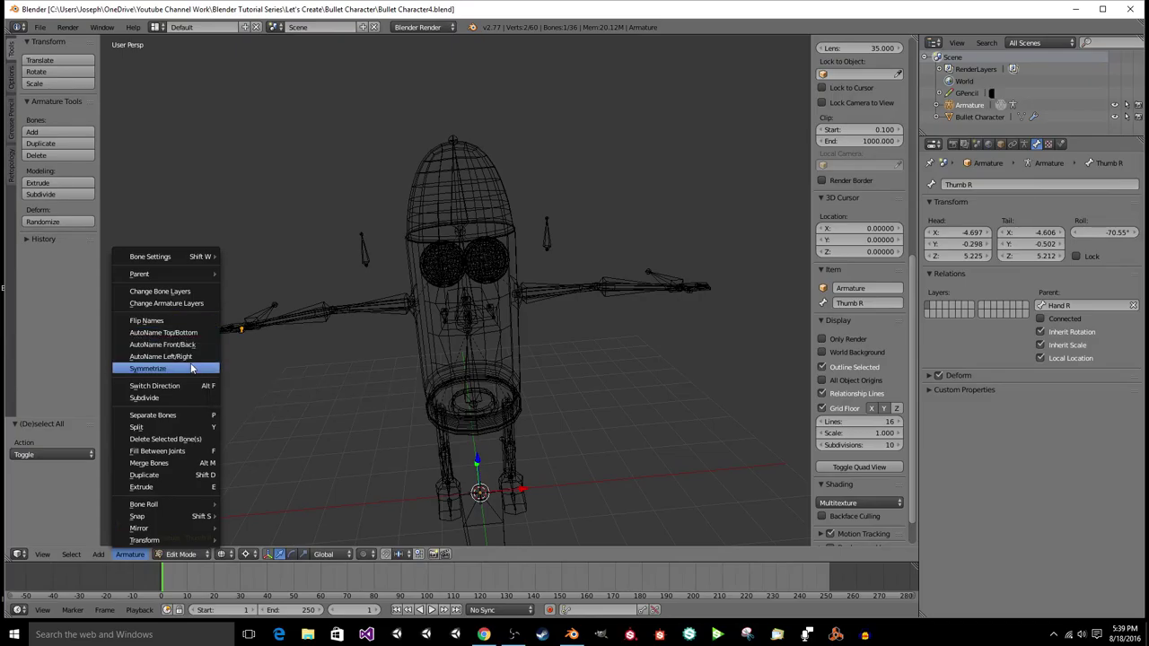
Step: Switch the armature to Pose Mode, select the Forearm R bone and examine its IK constraint settings
middle_drag(347, 388, 592, 370)
key(KP_Decimal)
scroll(375, 391, up, 8)
scroll(375, 392, down, 5)
scroll(592, 369, down, 4)
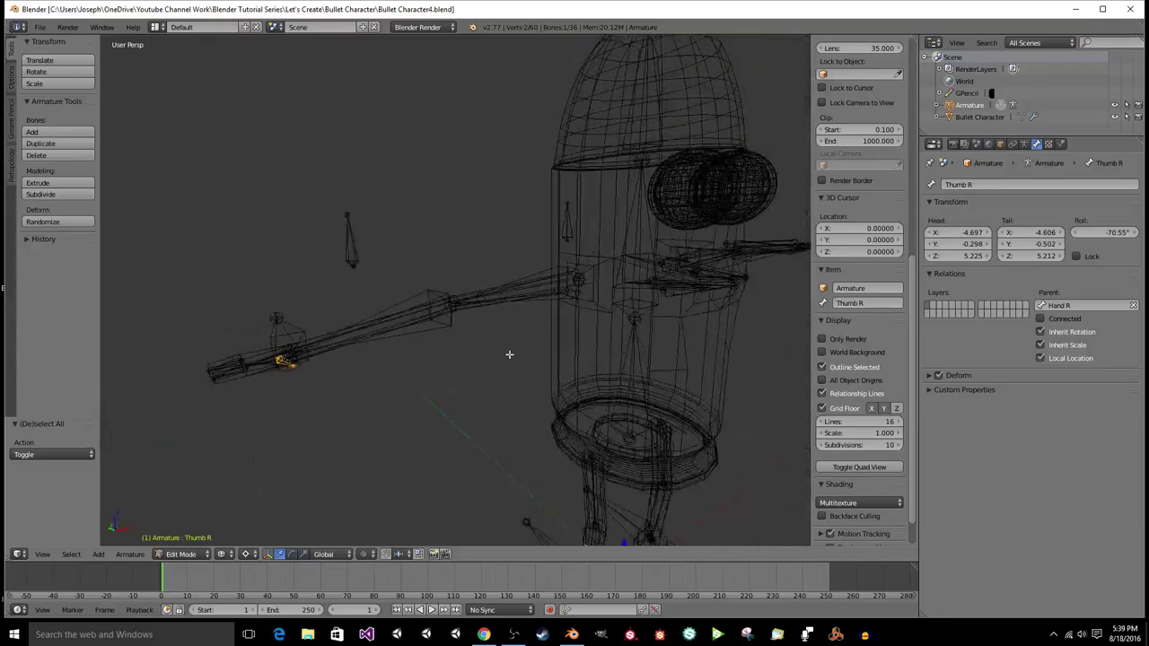
key(ctrl+Tab)
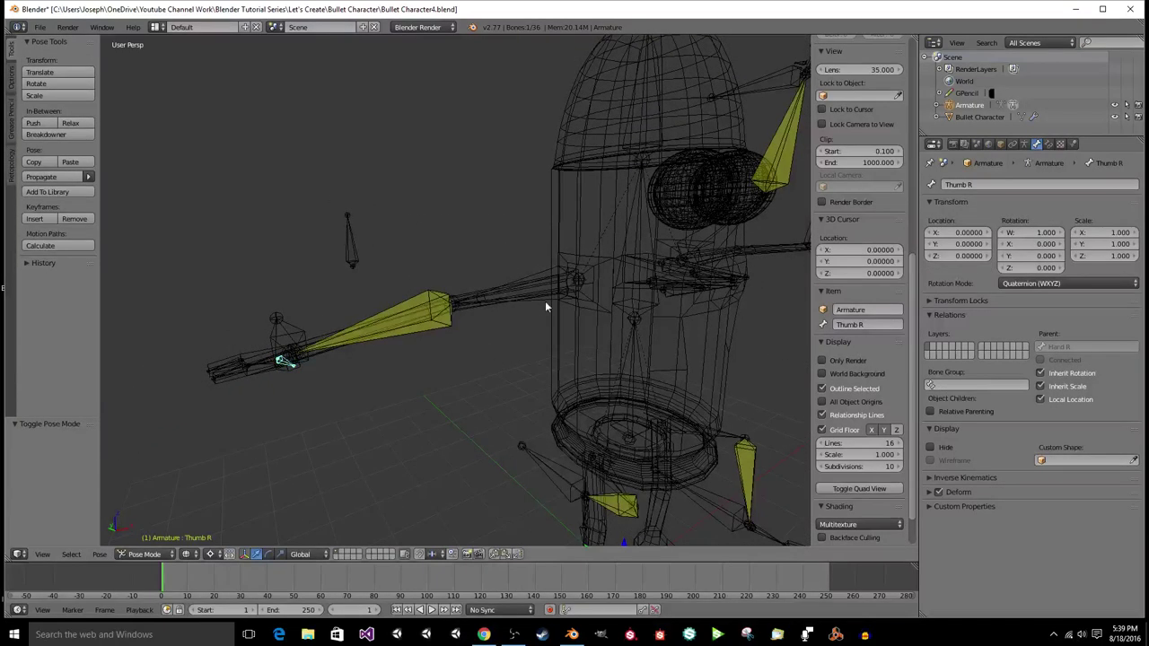
right_click(424, 303)
middle_drag(424, 304, 596, 295)
key(KP_8)
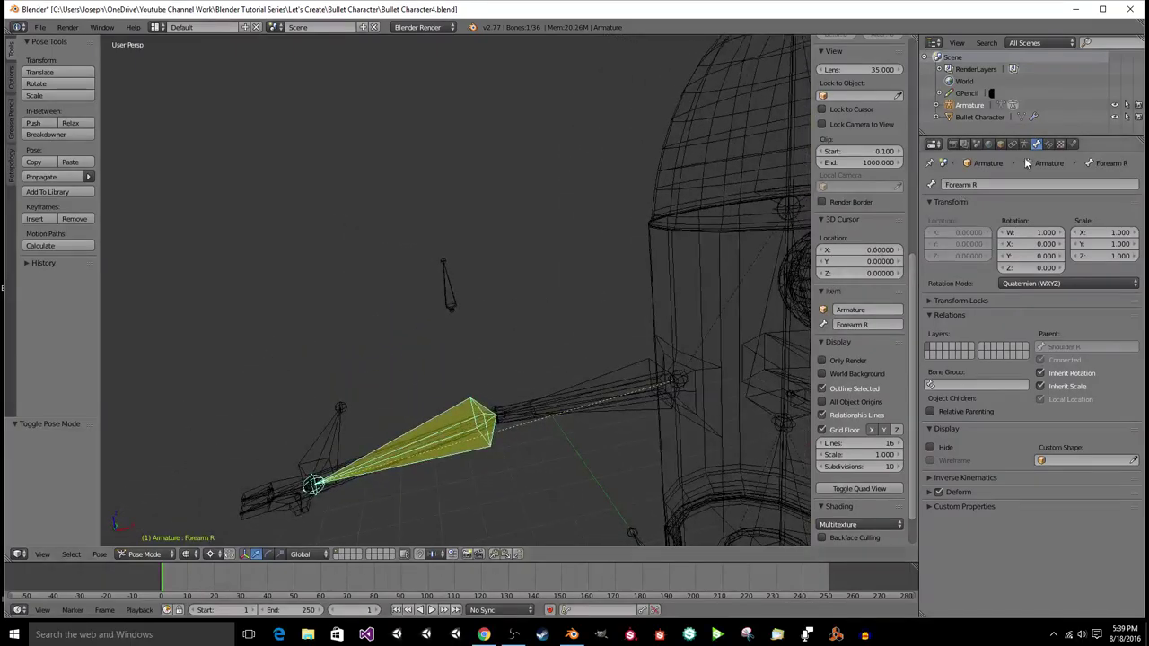
click(1048, 144)
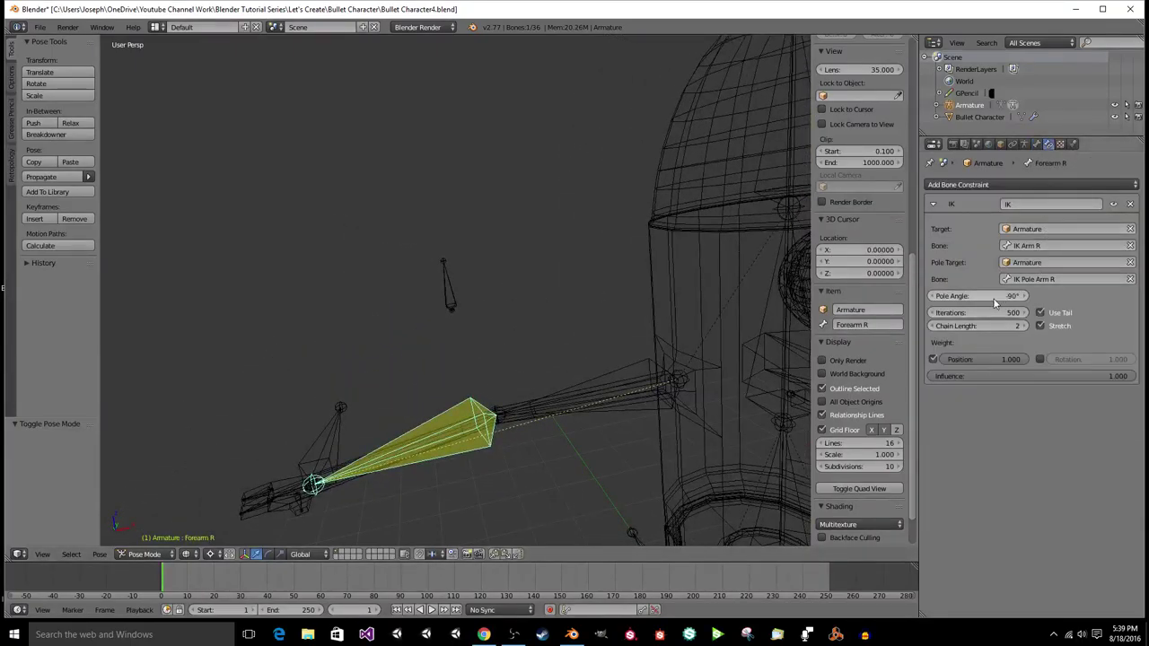
Step: Try adjusting the pole angle of Forearm R's IK constraint, undo the change and save the file over the existing one
mouse_move(987, 298)
mouse_down()
mouse_move(1011, 298)
mouse_move(988, 298)
mouse_up()
key(ctrl+z)
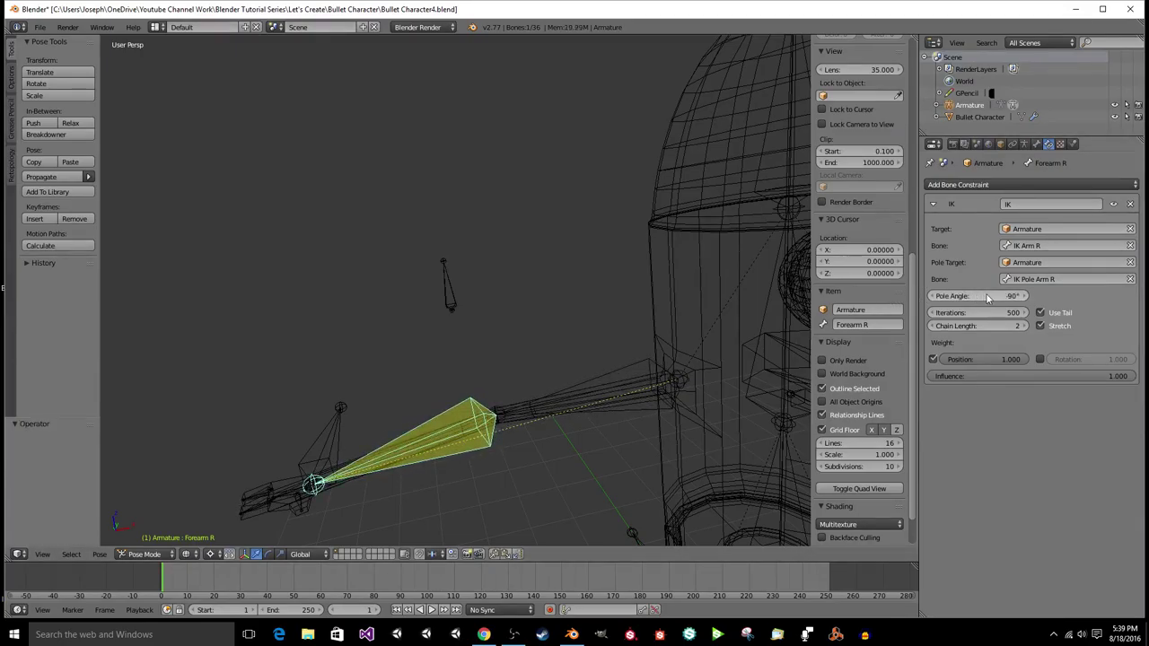
key(ctrl+s)
click(575, 337)
Step: Raise the right arm by moving the IK Arm R bone about 3.03 in X, 0.37 in Y and 2.73 in Z
middle_drag(447, 297, 434, 300)
scroll(434, 300, down, 1)
scroll(433, 295, down, 5)
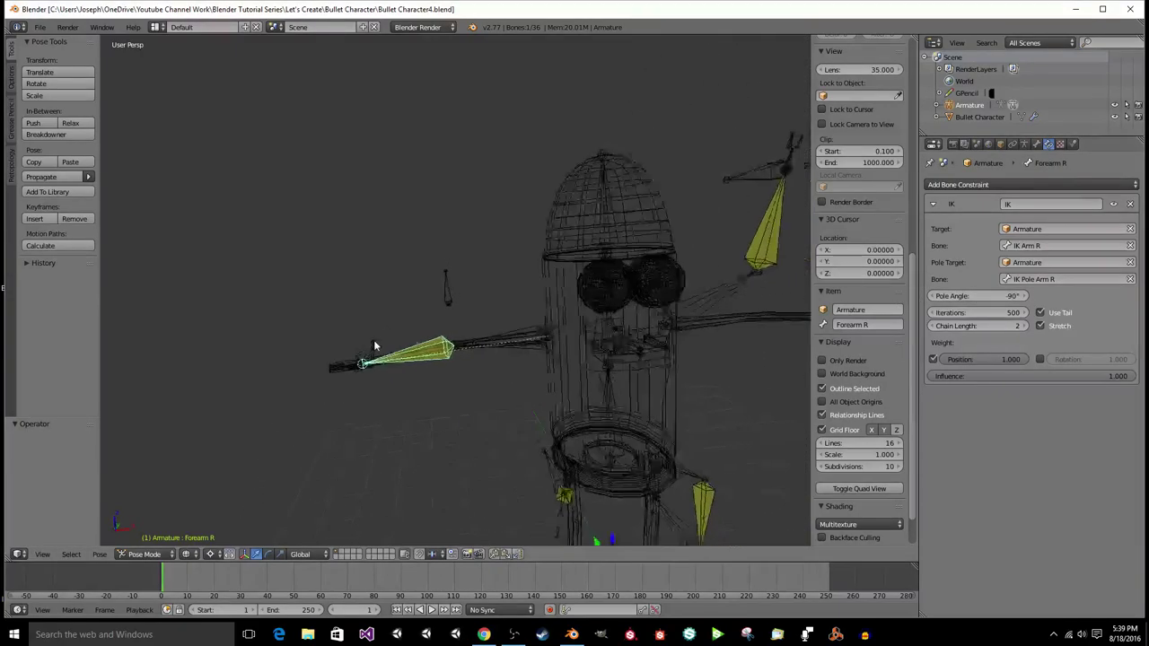
right_click(368, 343)
key(g)
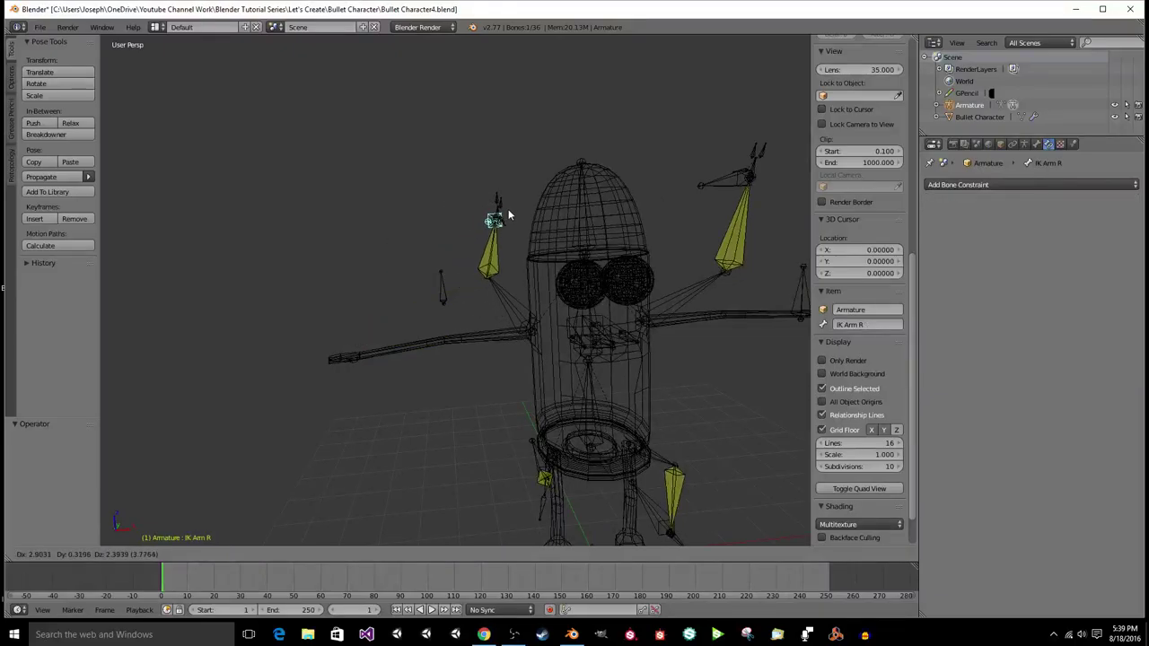
click(509, 199)
Step: Move the IK Pole Arm R bone about -4.59 along the global Y axis
right_click(440, 289)
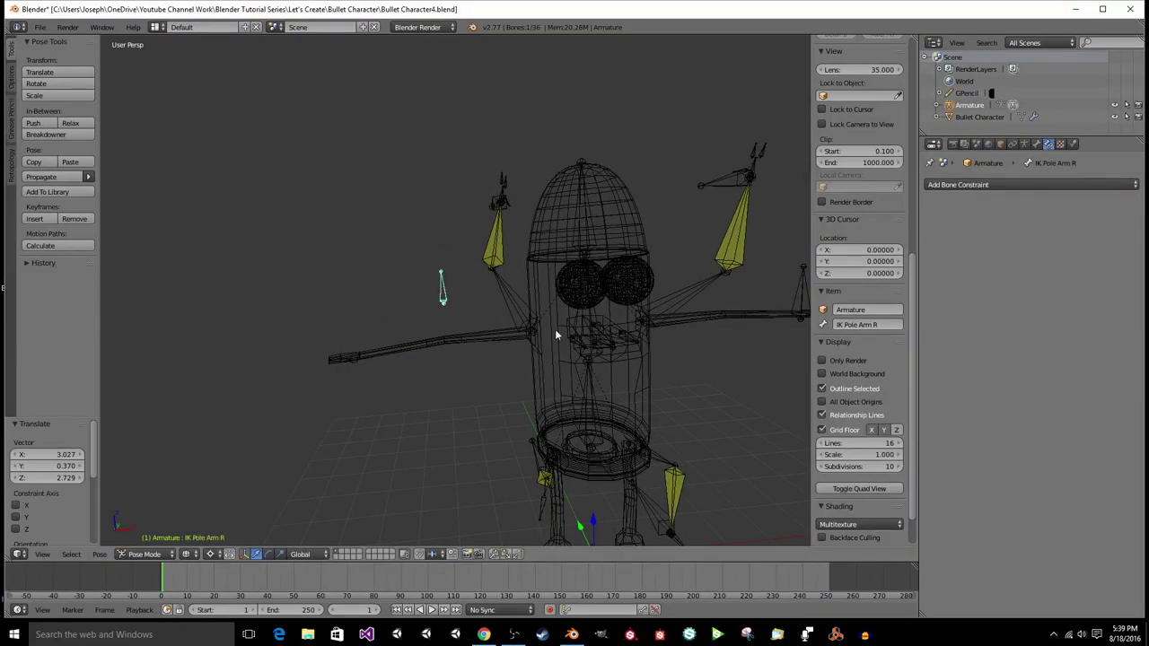
key(g)
key(y)
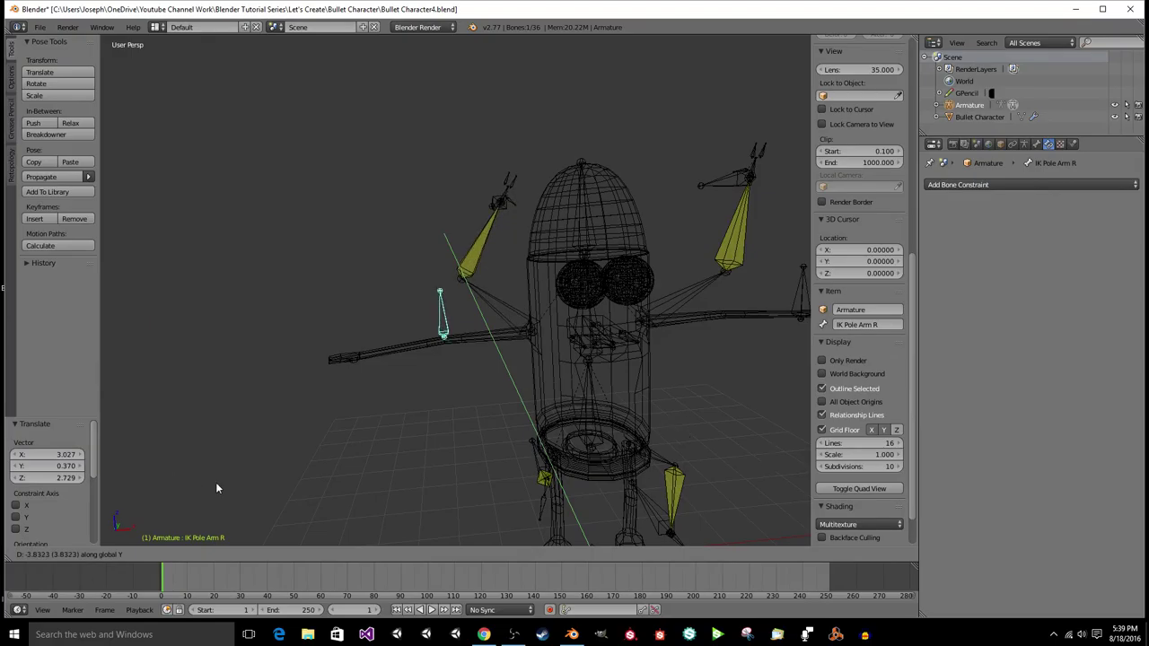
click(530, 486)
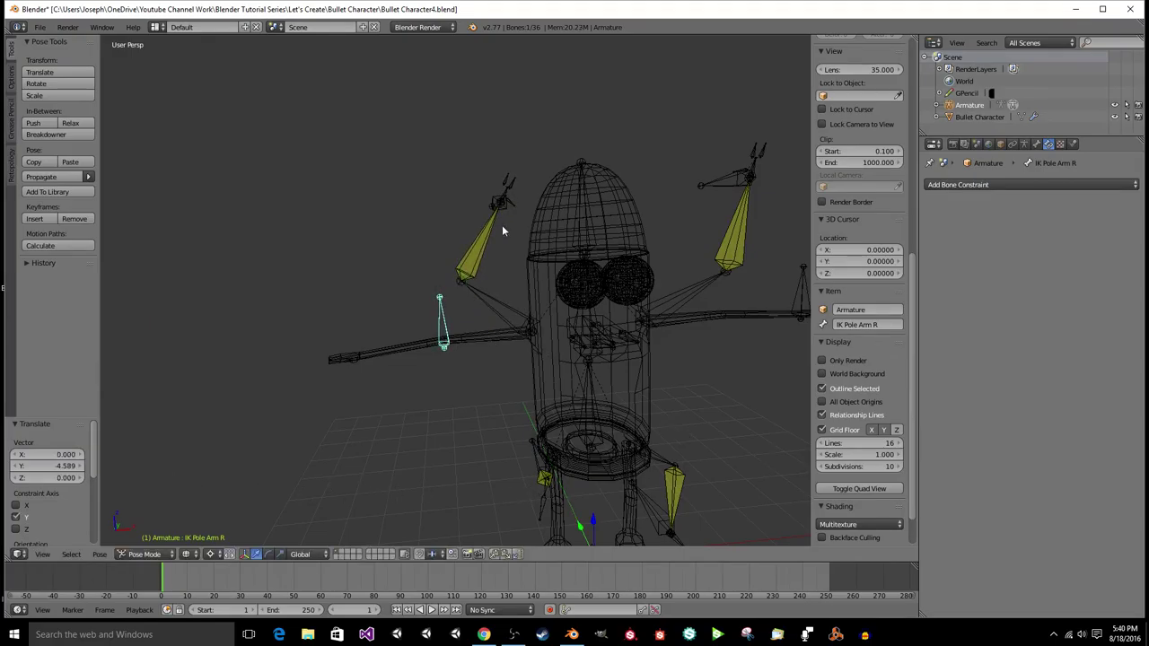
Step: Shift the IK Arm R bone outward from the body by about 1.13 in X
right_click(498, 202)
key(g)
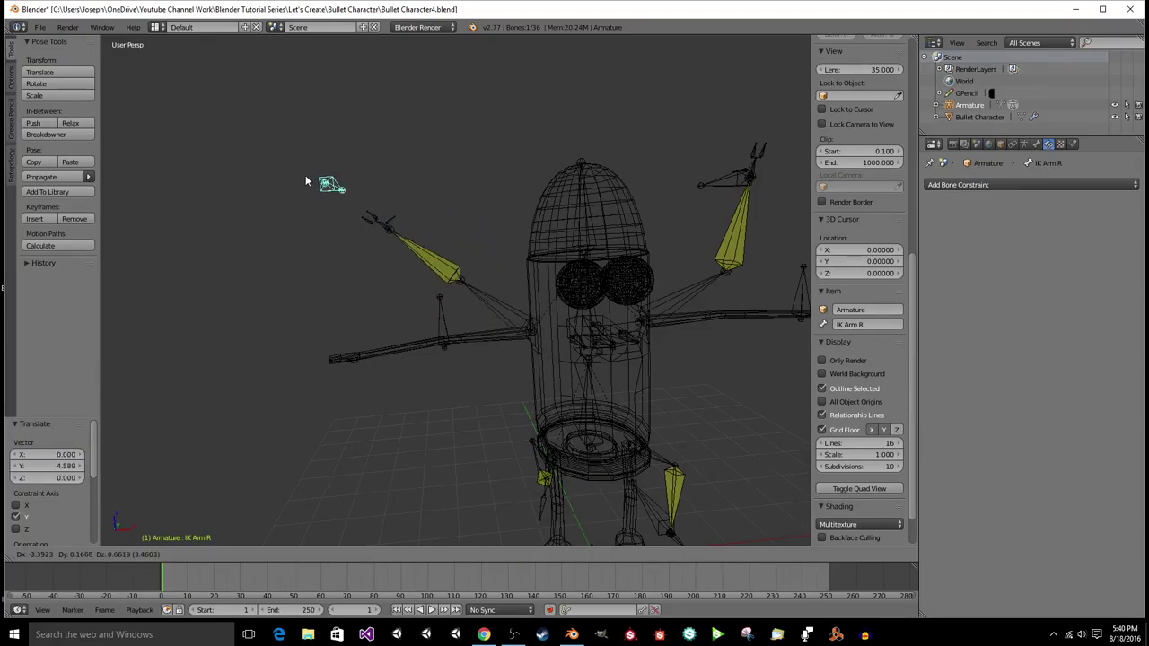
click(444, 196)
Step: Lower the IK Arm L bone by about 0.52 and the IK Arm R bone by about 0.37, and save the file
middle_drag(445, 196, 571, 191)
right_click(570, 190)
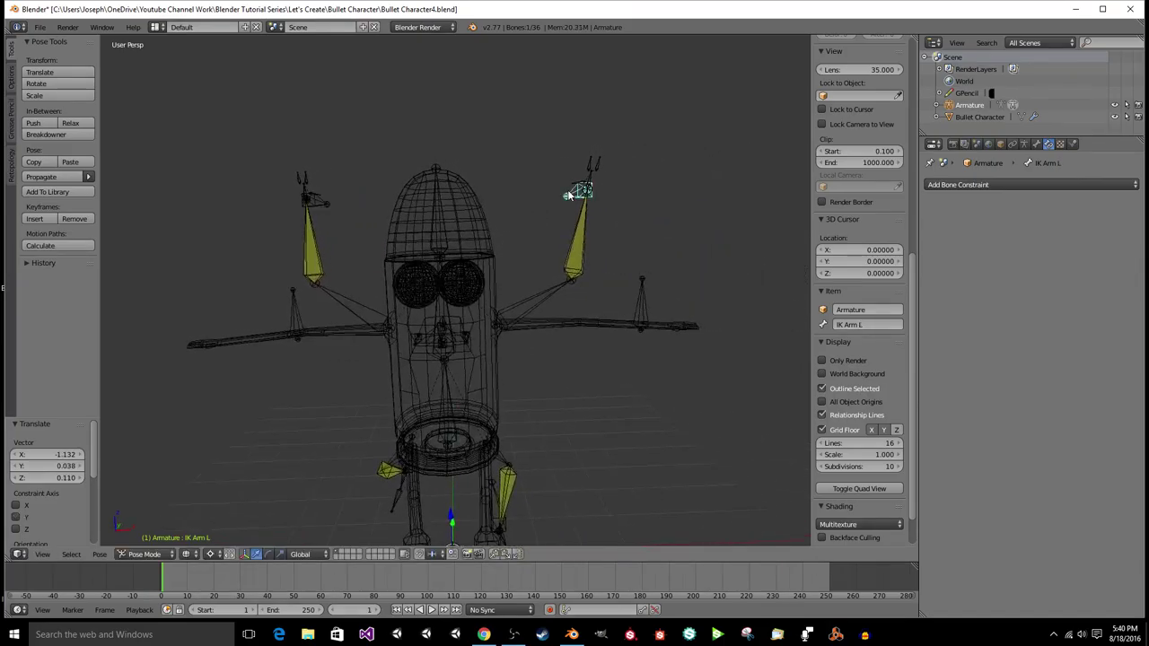
key(g)
click(568, 219)
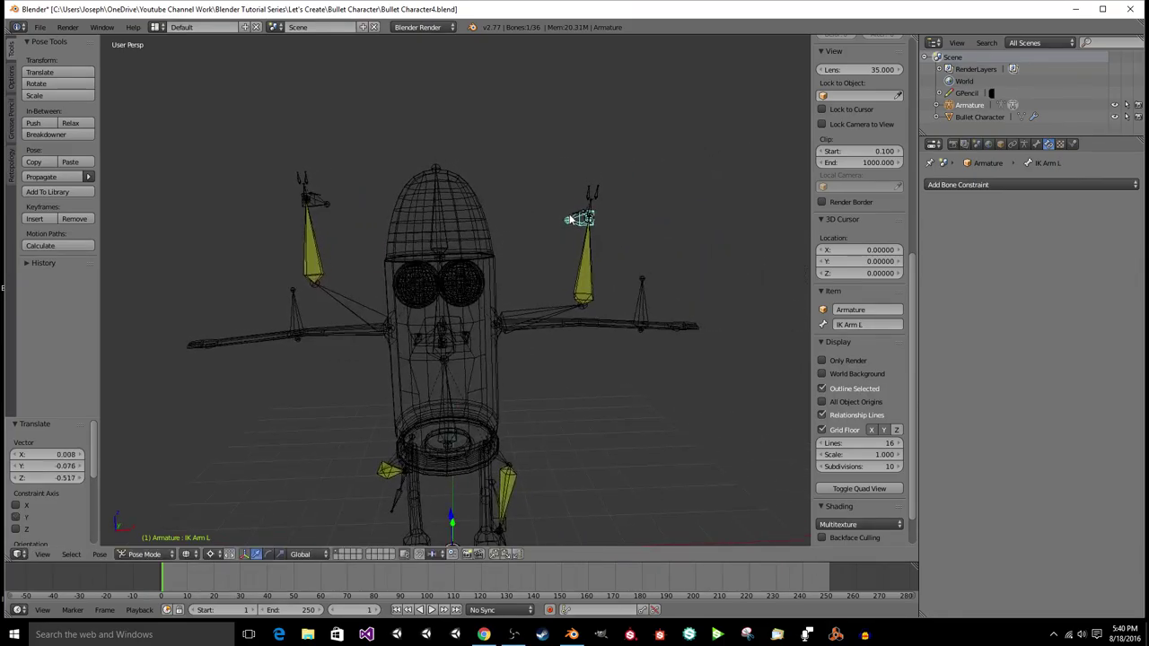
right_click(330, 213)
key(g)
click(321, 221)
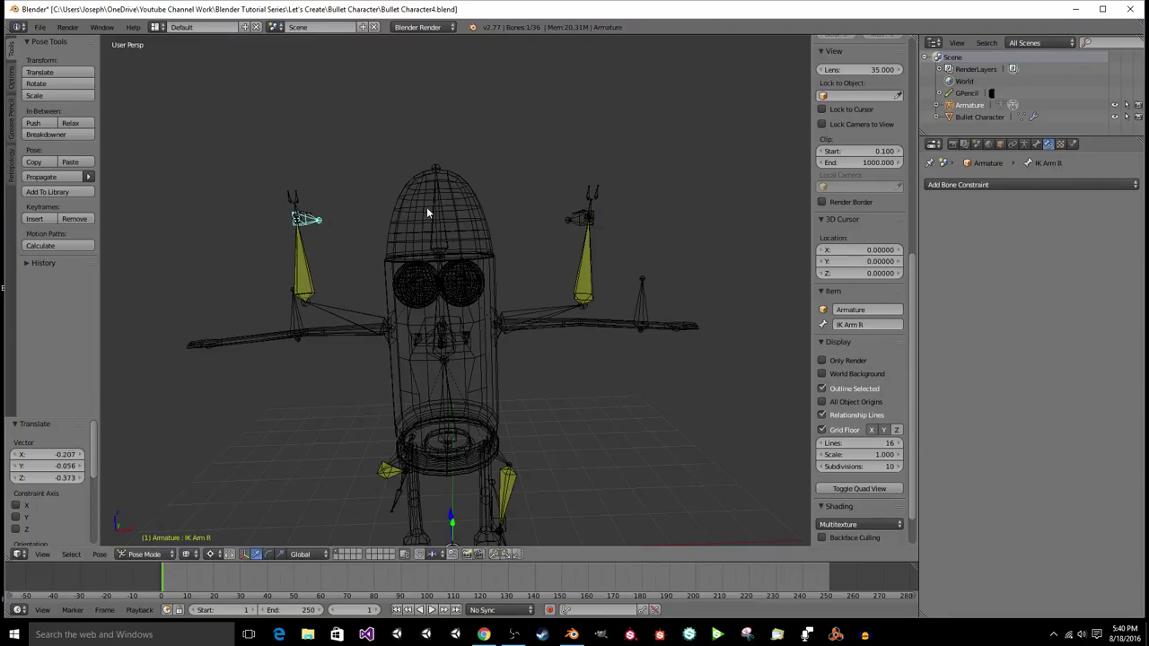
key(ctrl+s)
click(407, 218)
Step: Leave the armature's pose editing for Object Mode, select the Bullet Character mesh and show its modifiers
key(Tab)
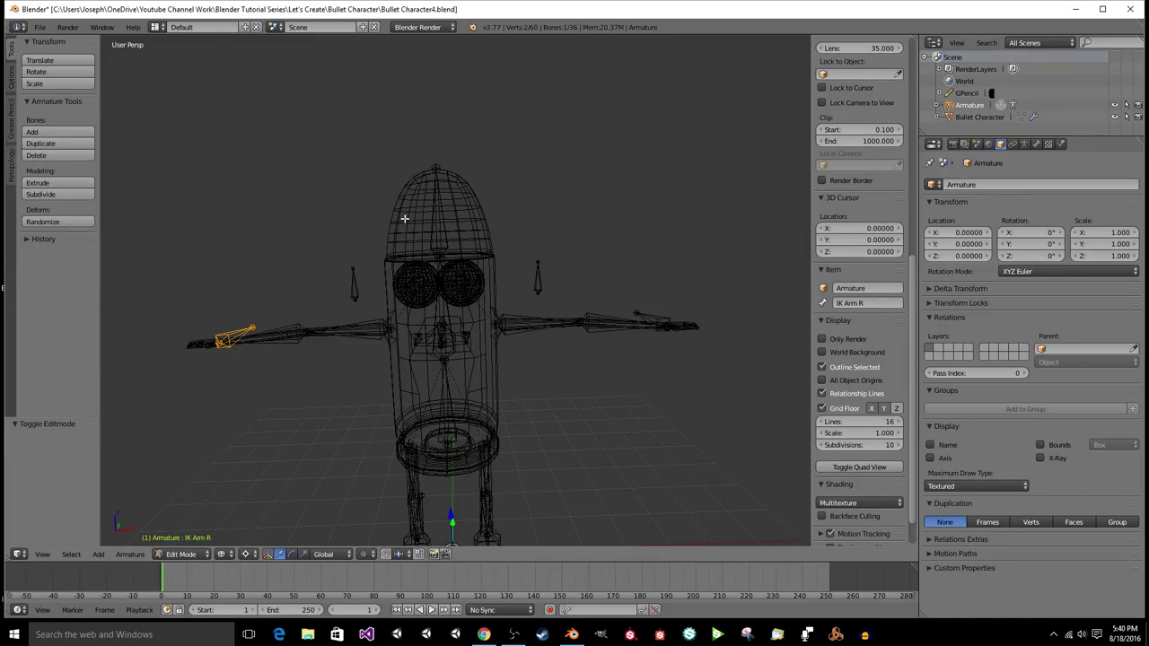
key(ctrl+Tab)
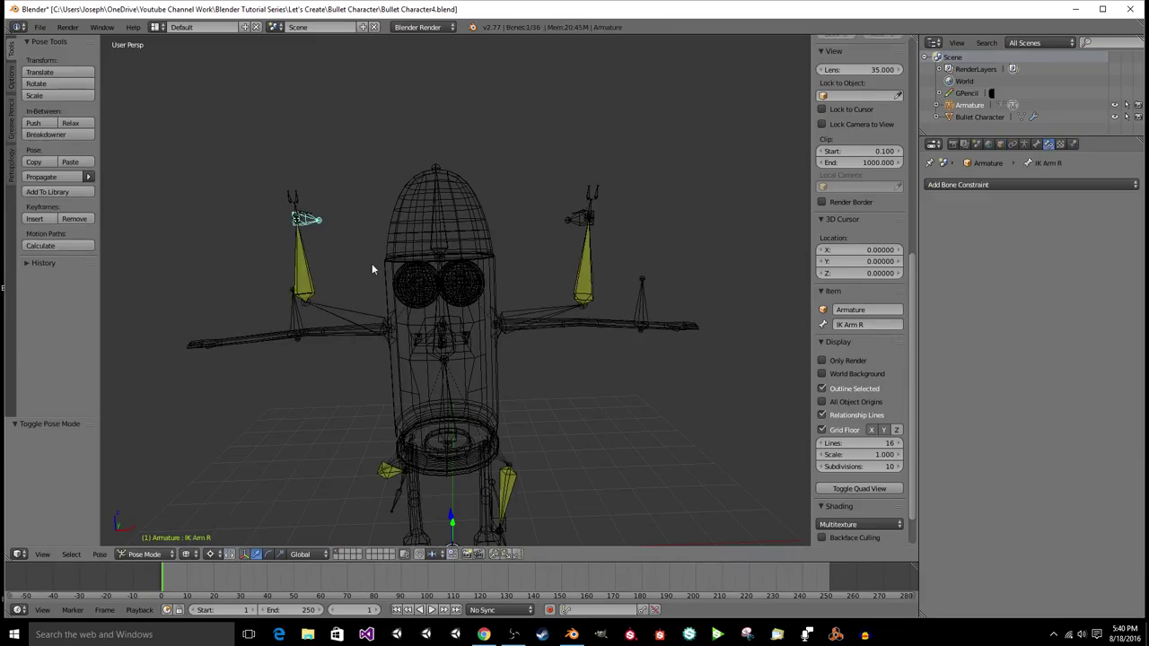
key(ctrl+Tab)
right_click(405, 188)
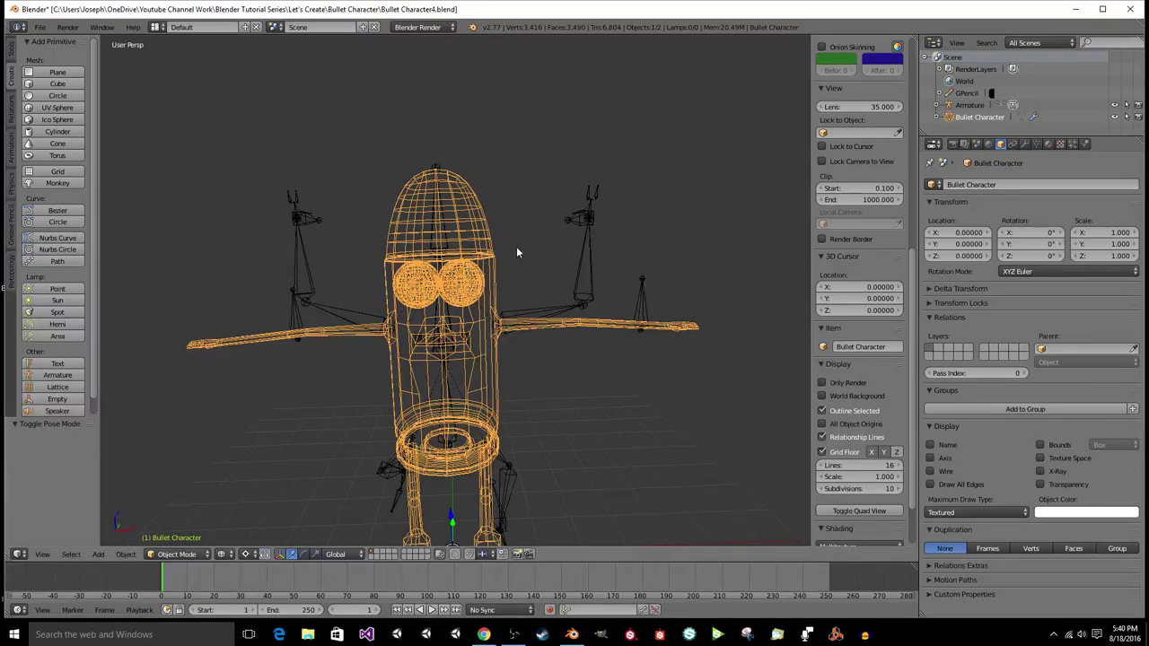
click(1025, 145)
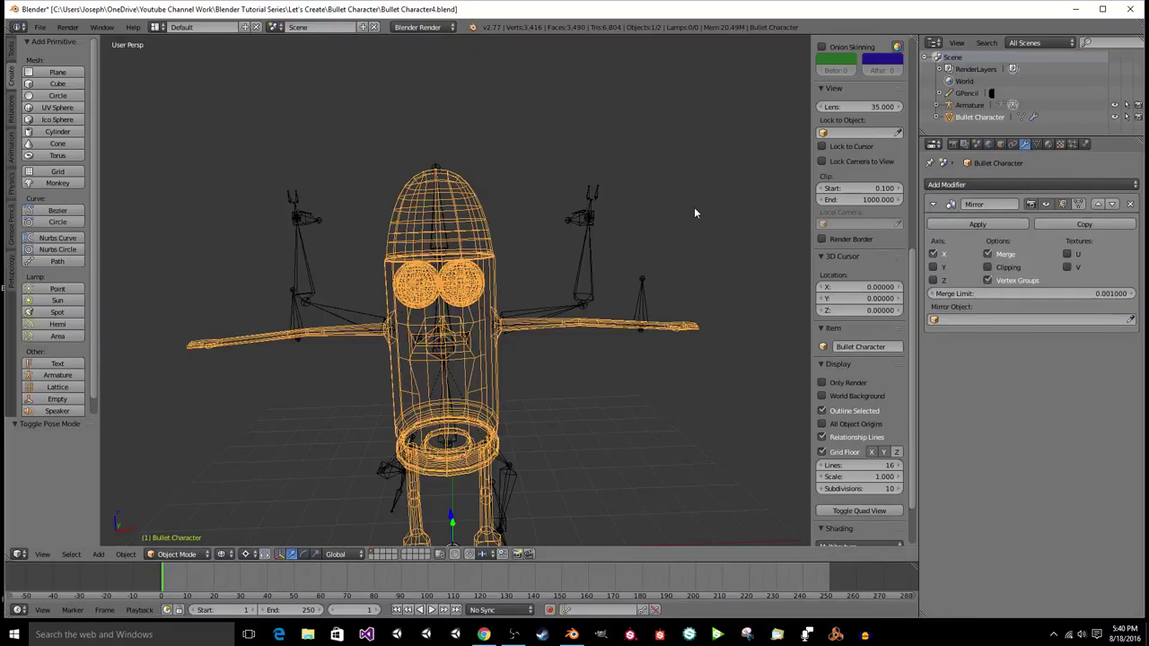
Step: Save the project as a new incremented version named Bullet Character5.blend
key(ctrl+shift+s)
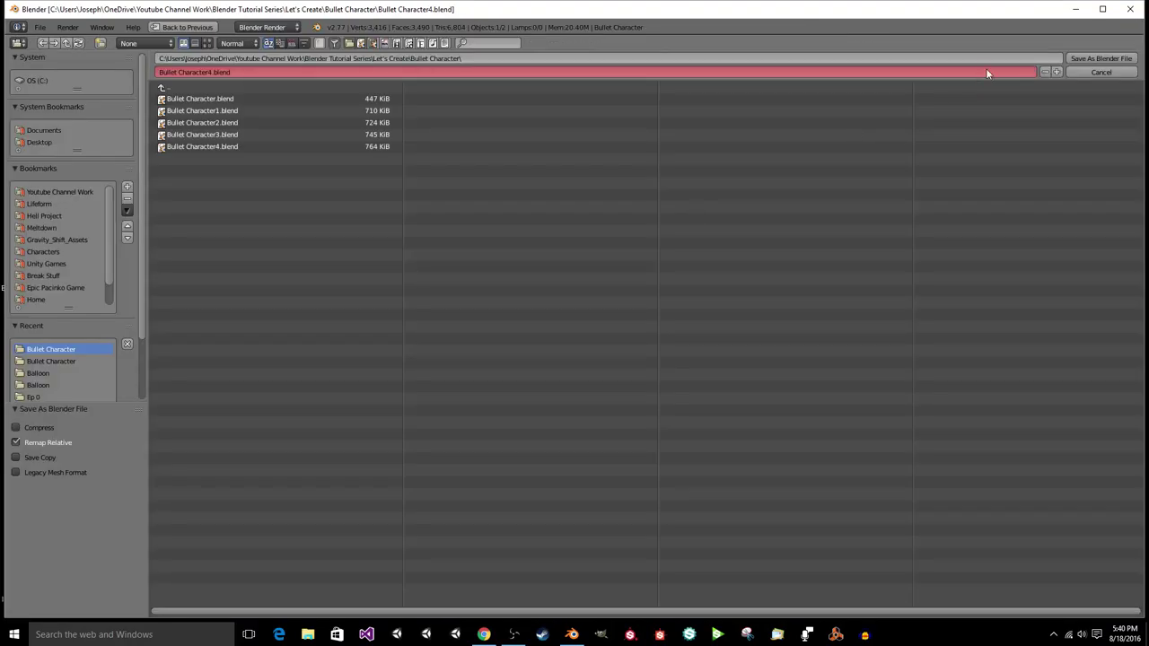
click(1057, 71)
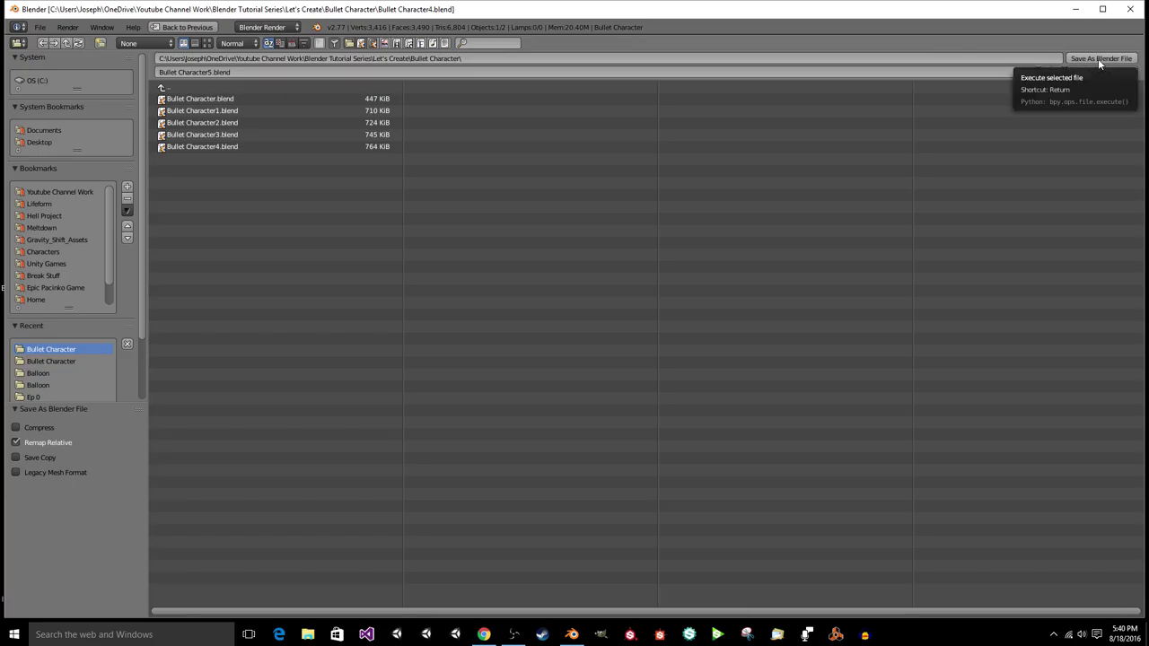
click(1097, 59)
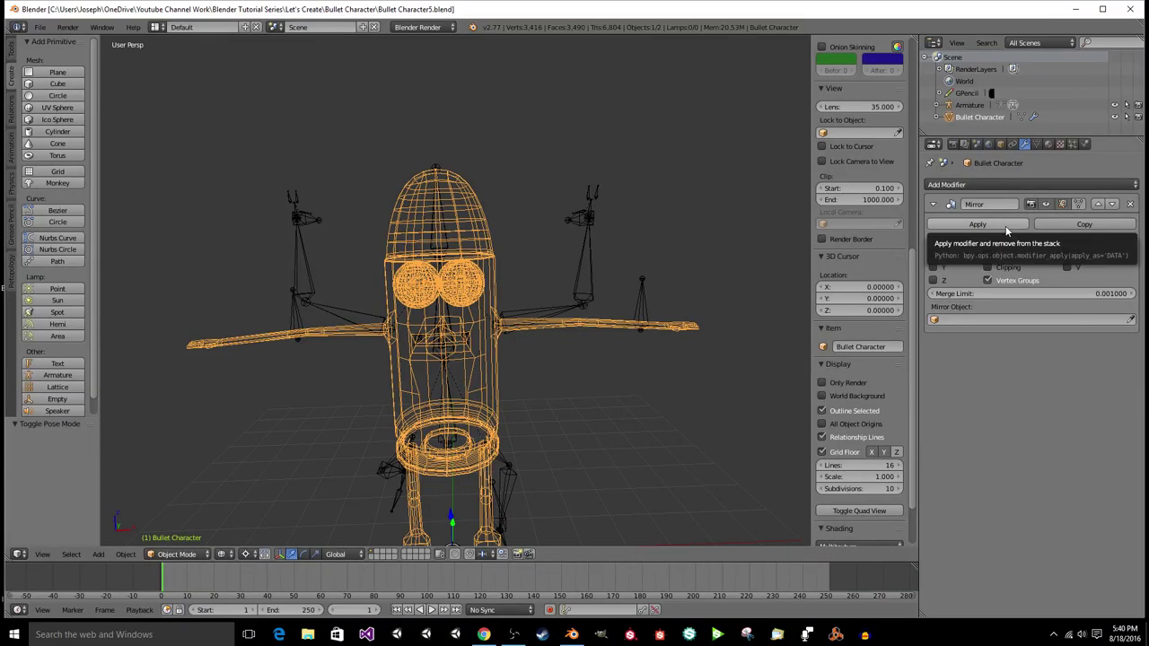
Step: Apply the Mirror modifier on the Bullet Character mesh
click(1001, 268)
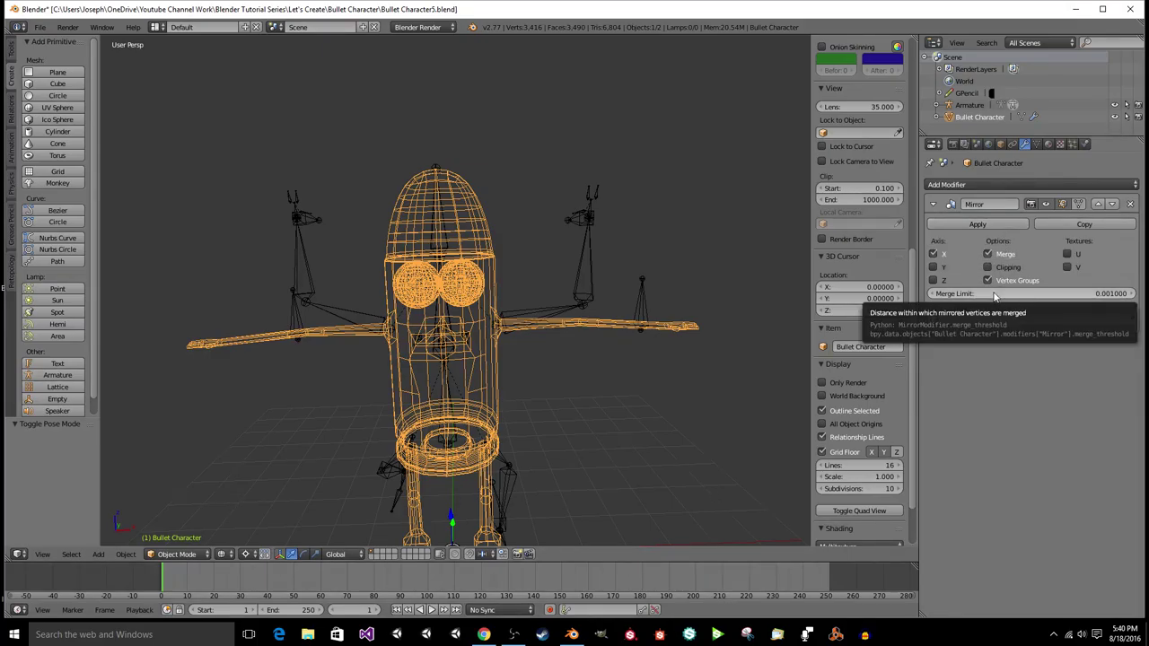
click(987, 224)
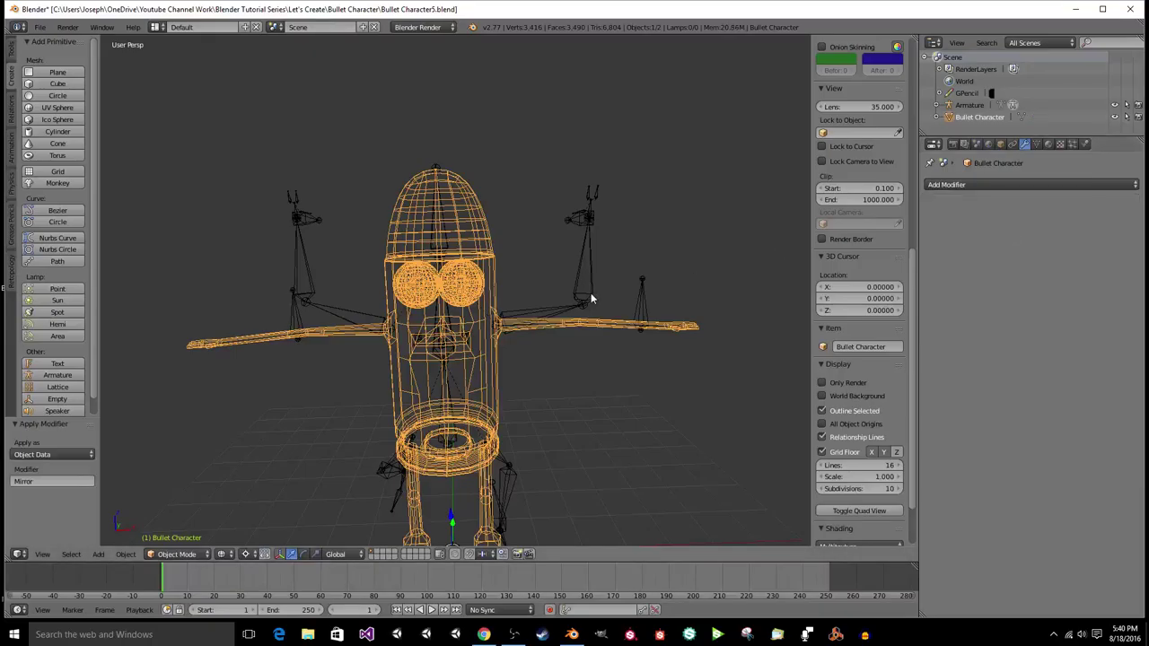
Step: Switch the viewport to solid shading and try moving vertices on the head in Edit Mode, cancelling each move, and return to Object Mode
key(Tab)
right_click(439, 211)
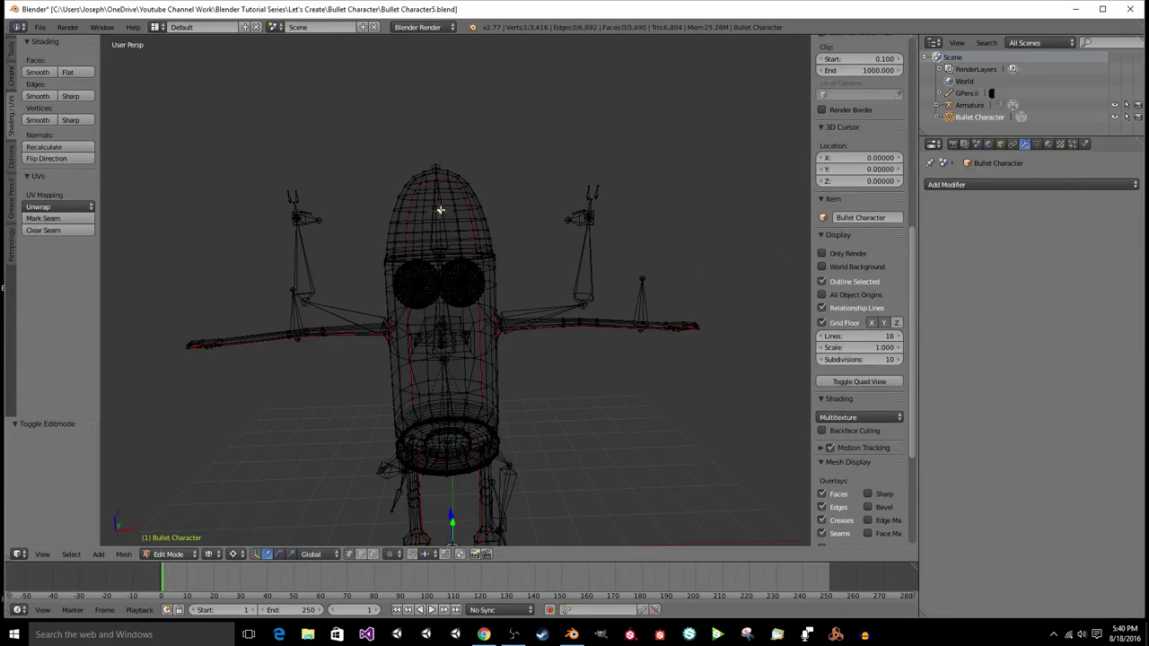
key(g)
right_click(464, 212)
key(z)
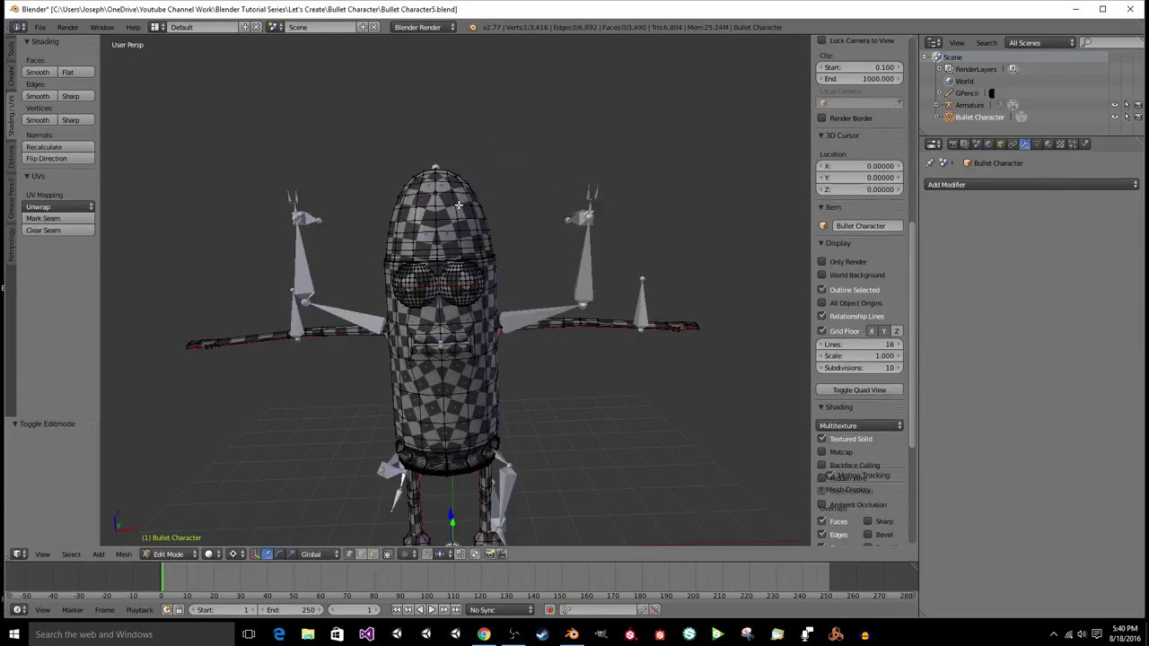
key(g)
right_click(501, 182)
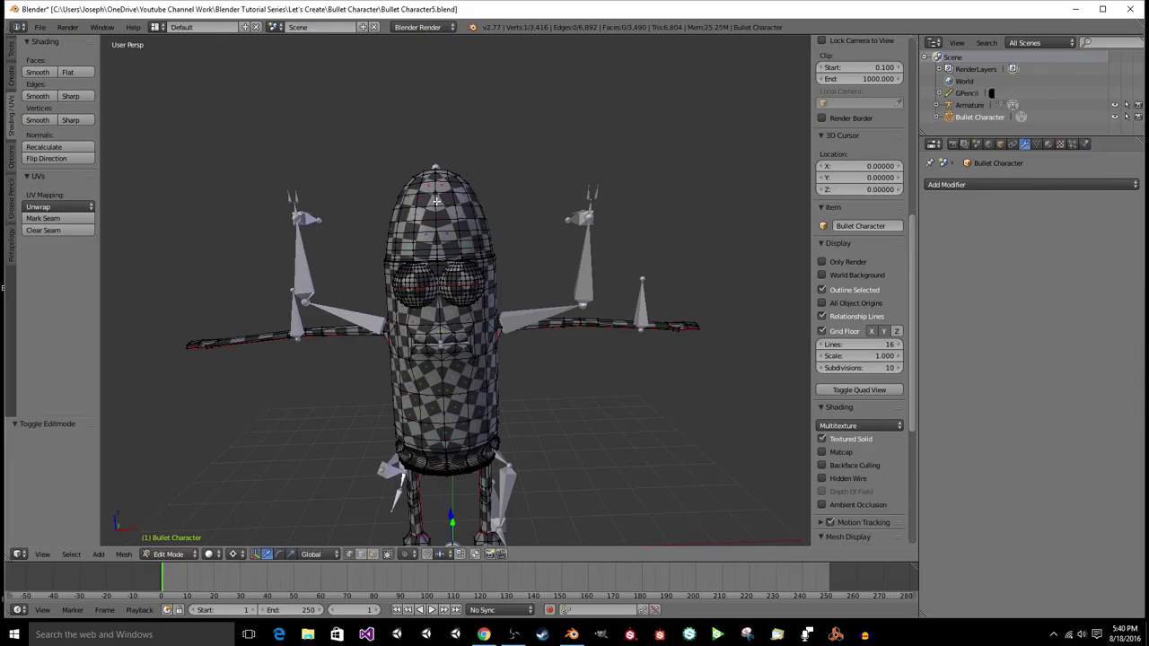
key(g)
key(Escape)
key(space)
key(Escape)
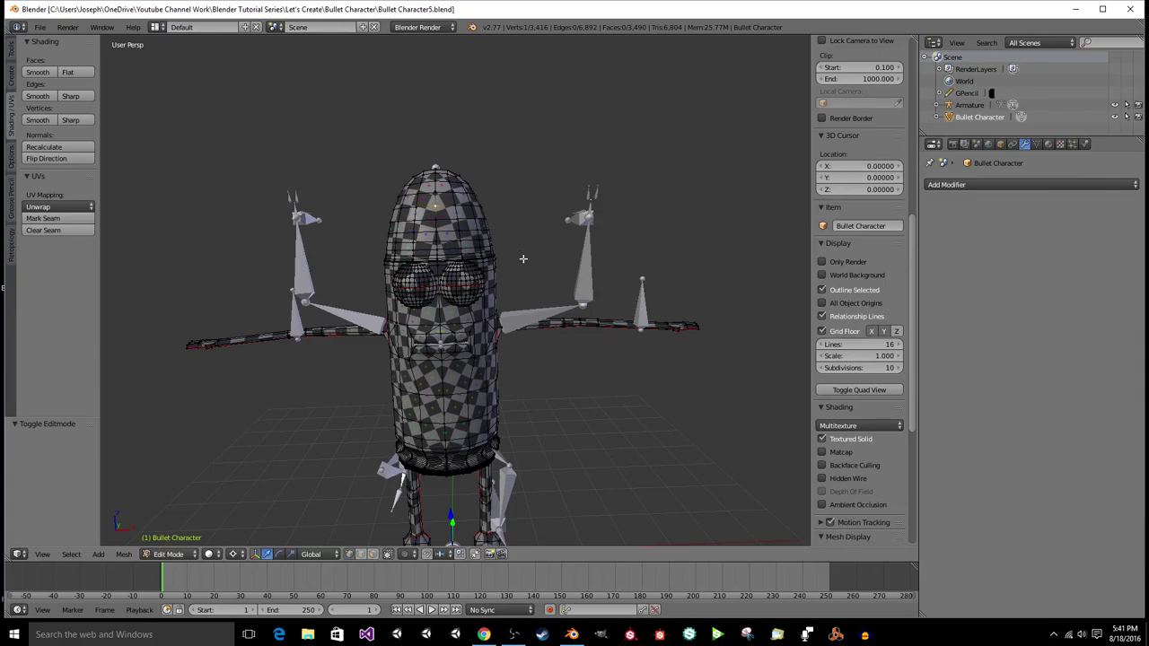
key(Tab)
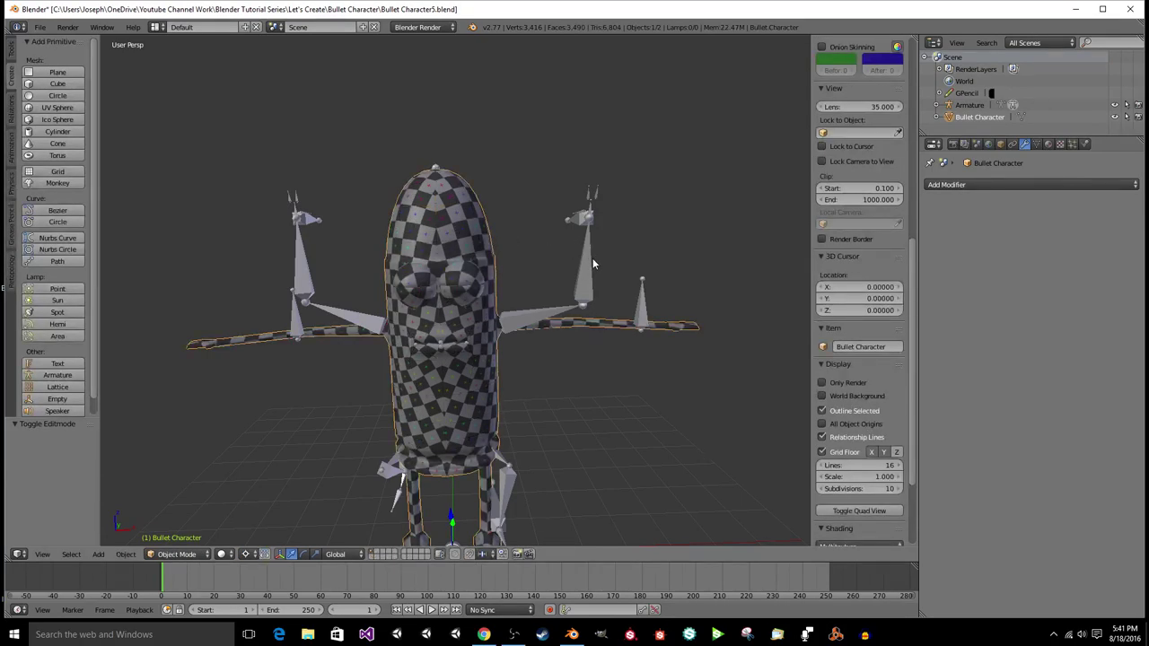
Step: Parent the Bullet Character mesh to the armature using Armature Deform With Automatic Weights
right_click(588, 265)
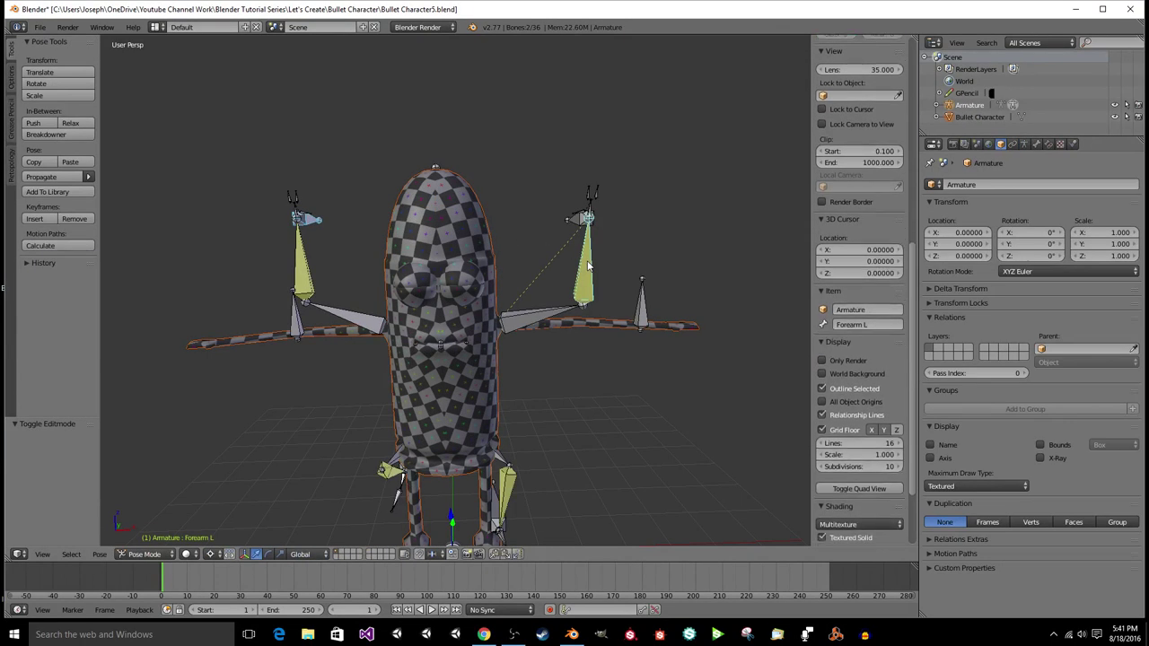
key(ctrl+p)
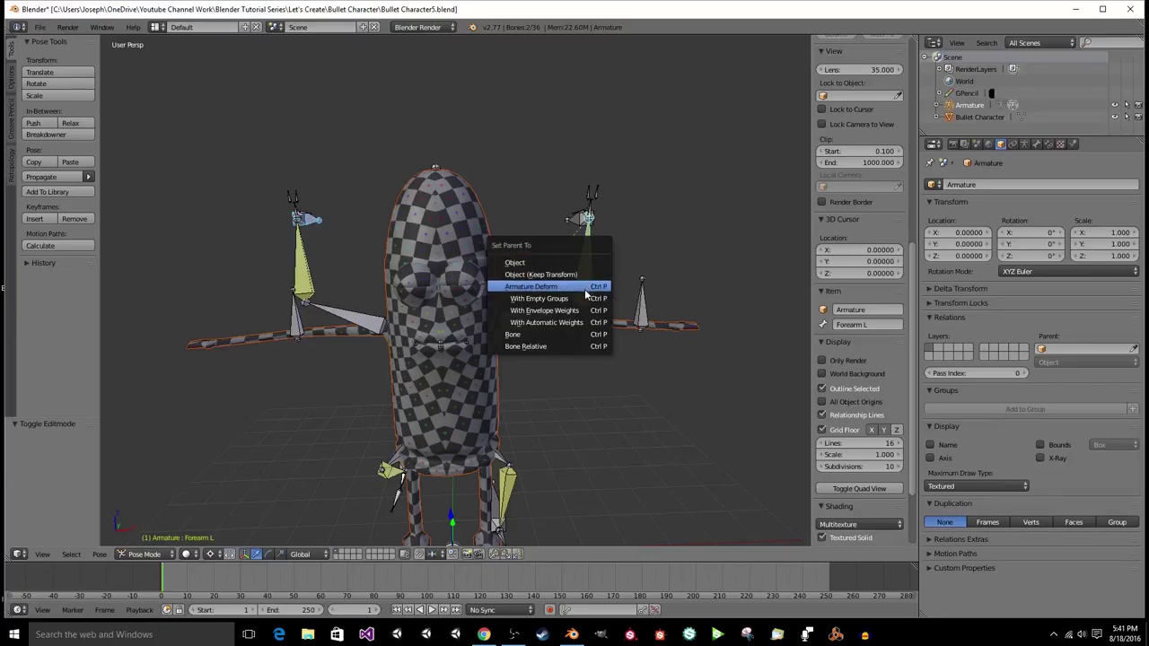
click(584, 322)
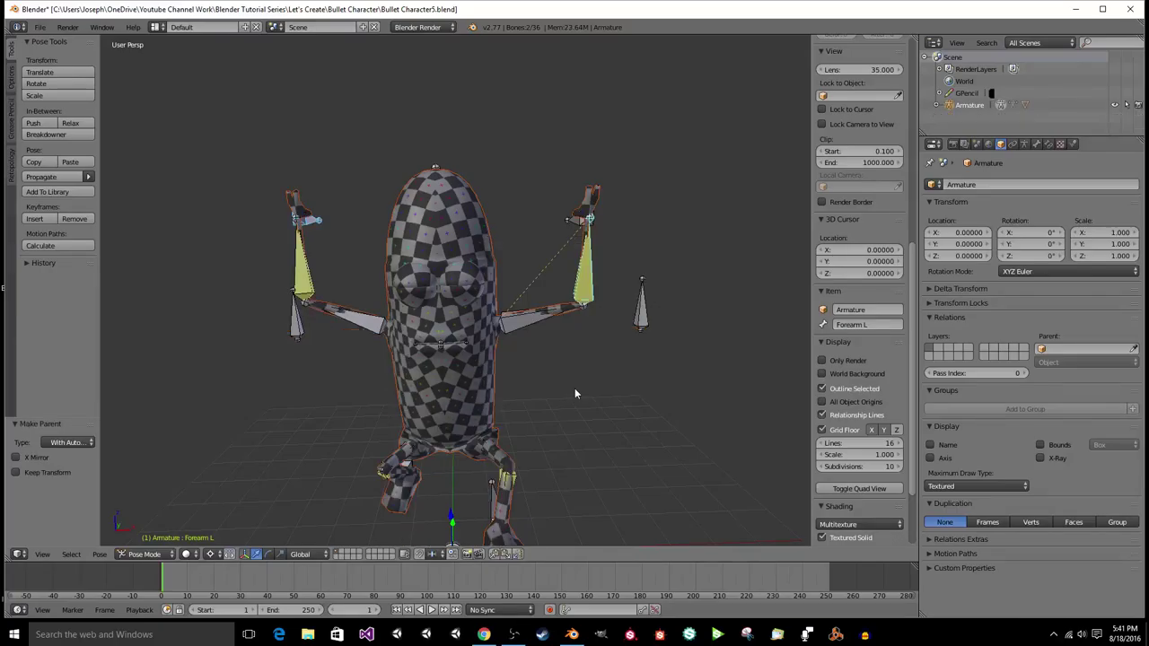
Step: Move the IK Leg L bone about 1.24 along Y and down about 0.64, and lower the IK Leg R bone about 1.61
mouse_move(566, 379)
middle_down()
mouse_move(460, 363)
mouse_move(474, 343)
mouse_move(488, 347)
mouse_move(488, 366)
mouse_move(418, 429)
middle_up()
right_click(418, 435)
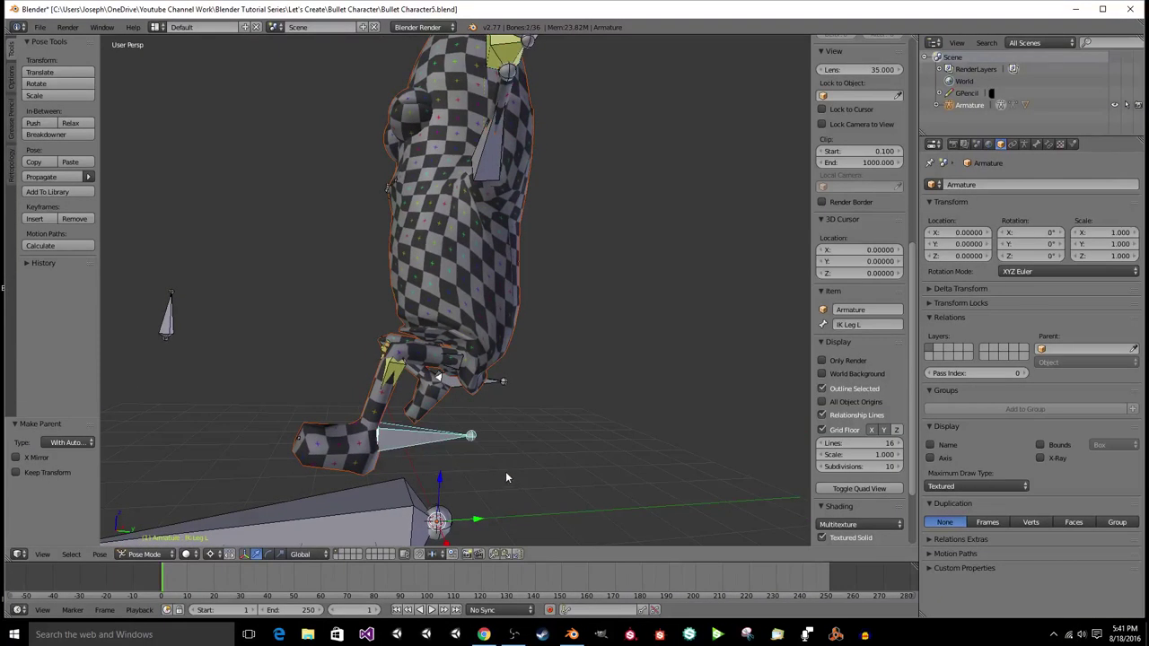
key(g)
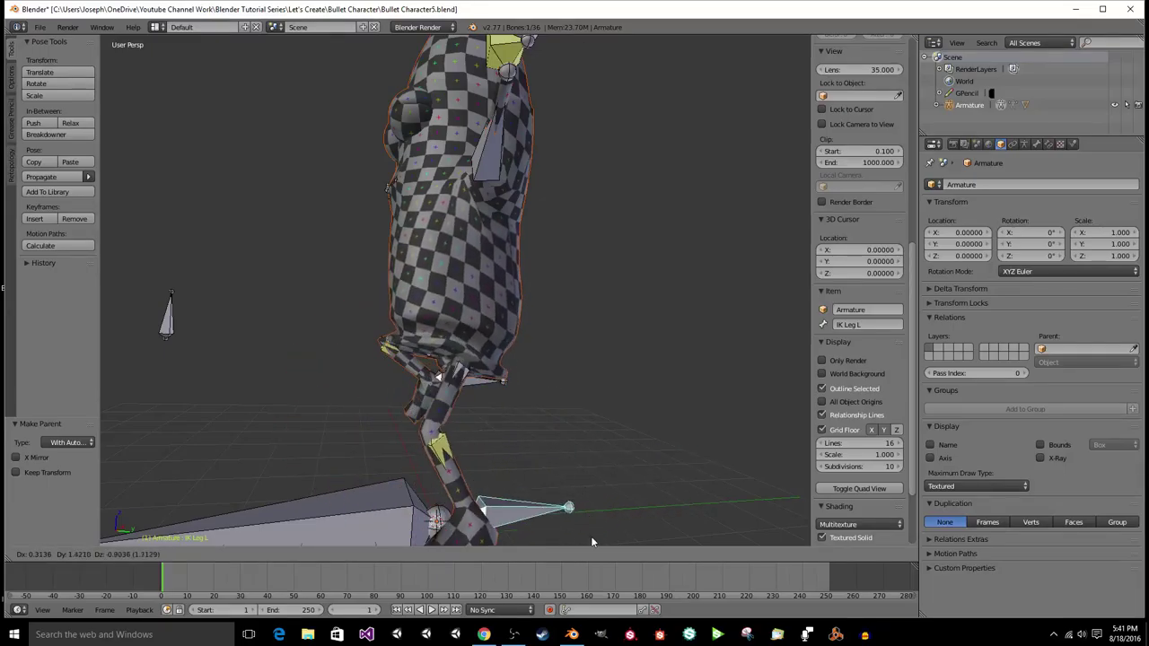
click(606, 459)
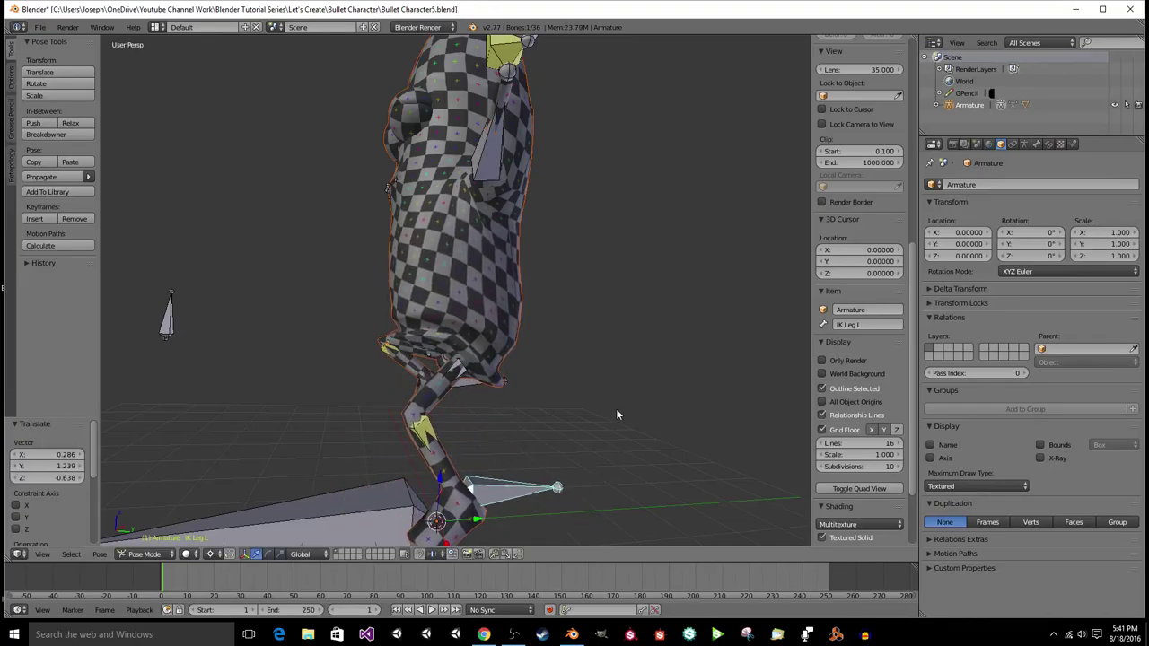
middle_drag(502, 391, 453, 309)
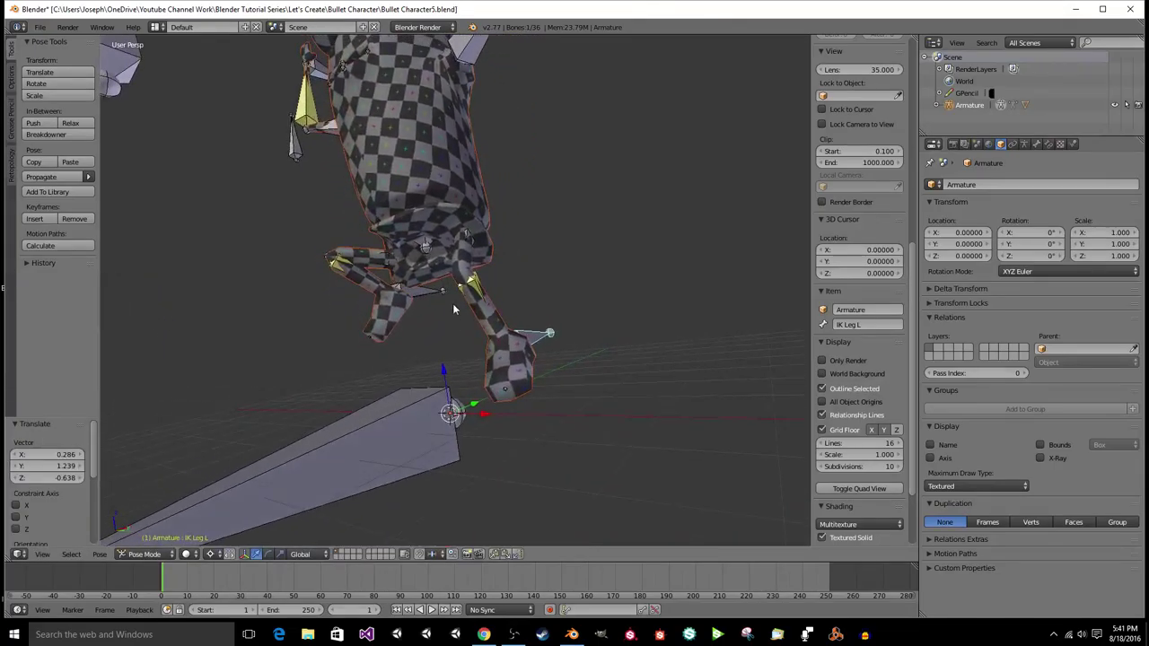
click(466, 412)
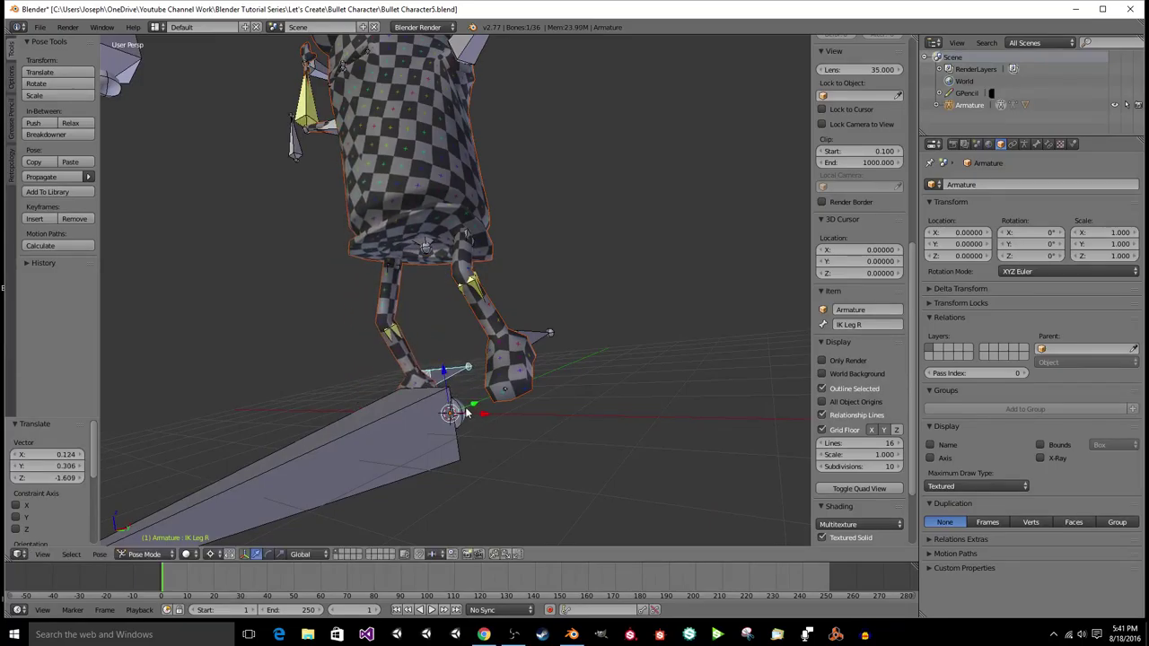
Step: Test the left leg's deformation by lowering the IK Leg L bone about 0.75 and raising it about 0.77
right_click(534, 345)
key(g)
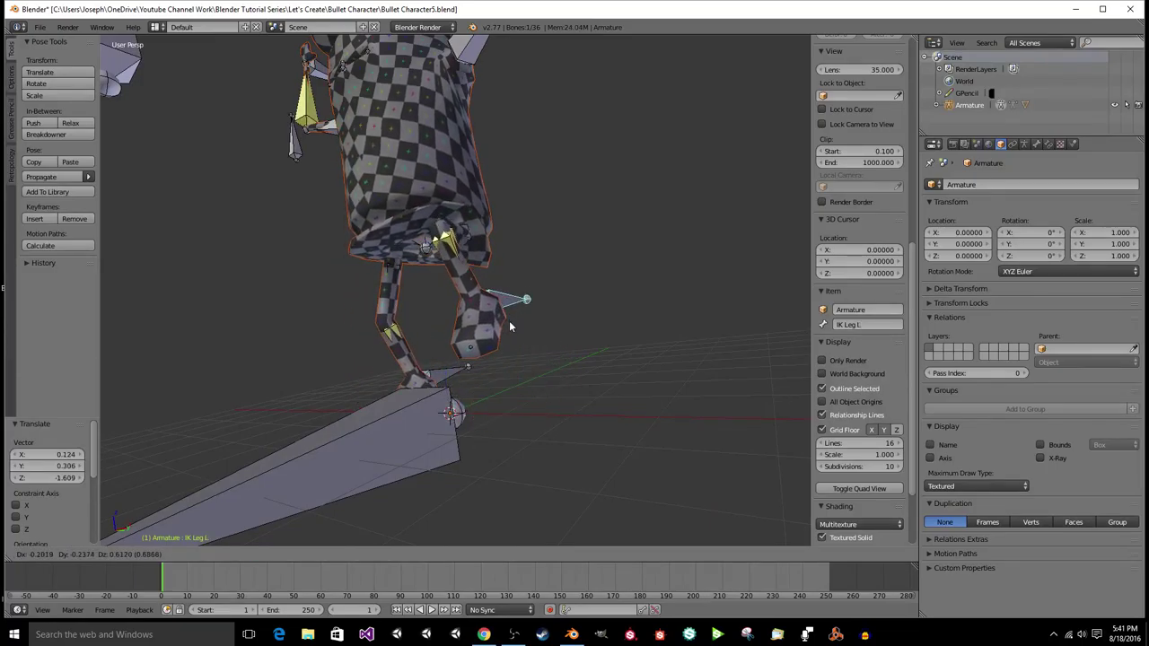
click(552, 395)
middle_drag(551, 395, 578, 370)
key(g)
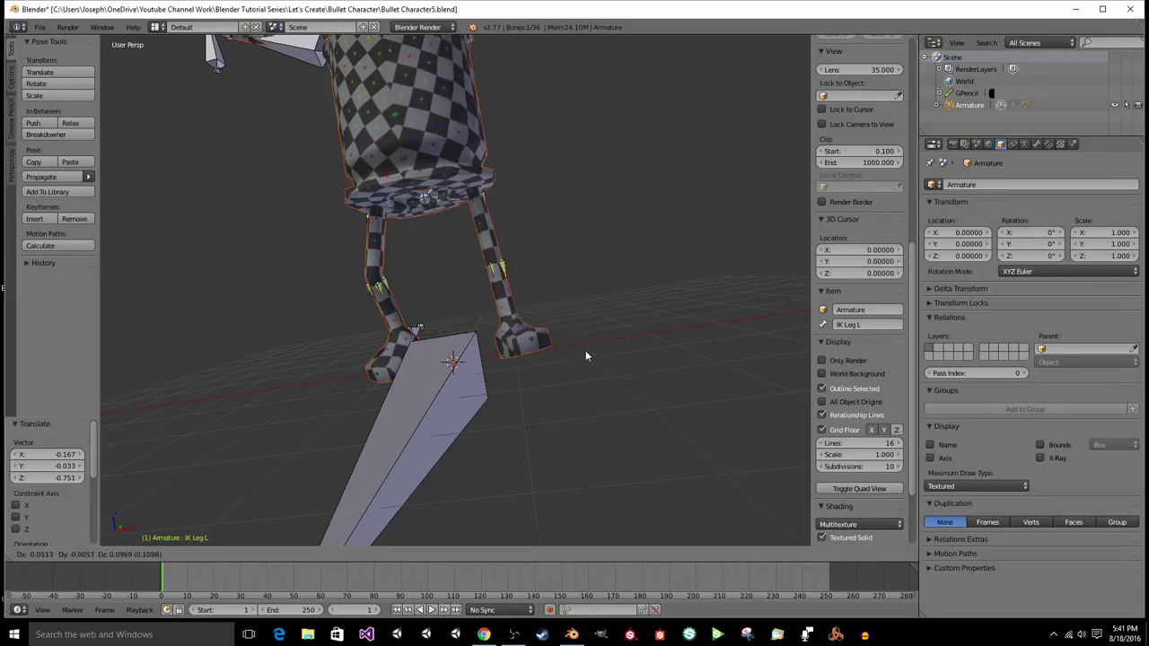
click(570, 316)
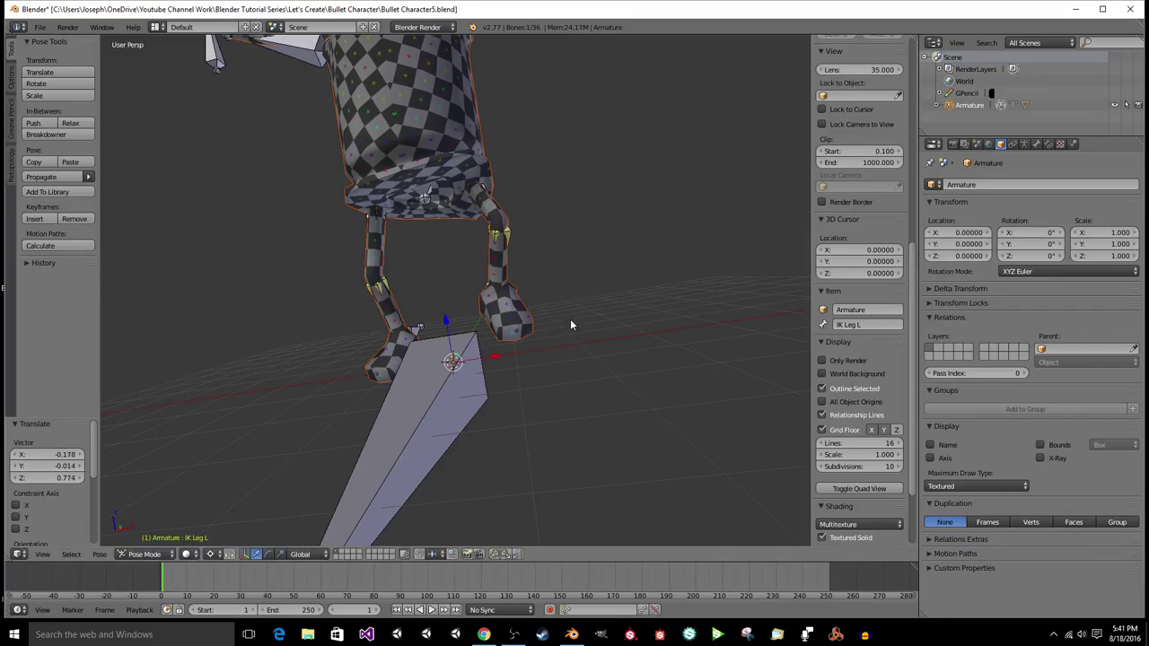
Step: Open the character's mouth by raising the Top Mouth bone about 1.02 and lowering the Bottom Mouth bone about 0.44
key(KP_2)
key(KP_2)
key(KP_2)
scroll(467, 321, up, 4)
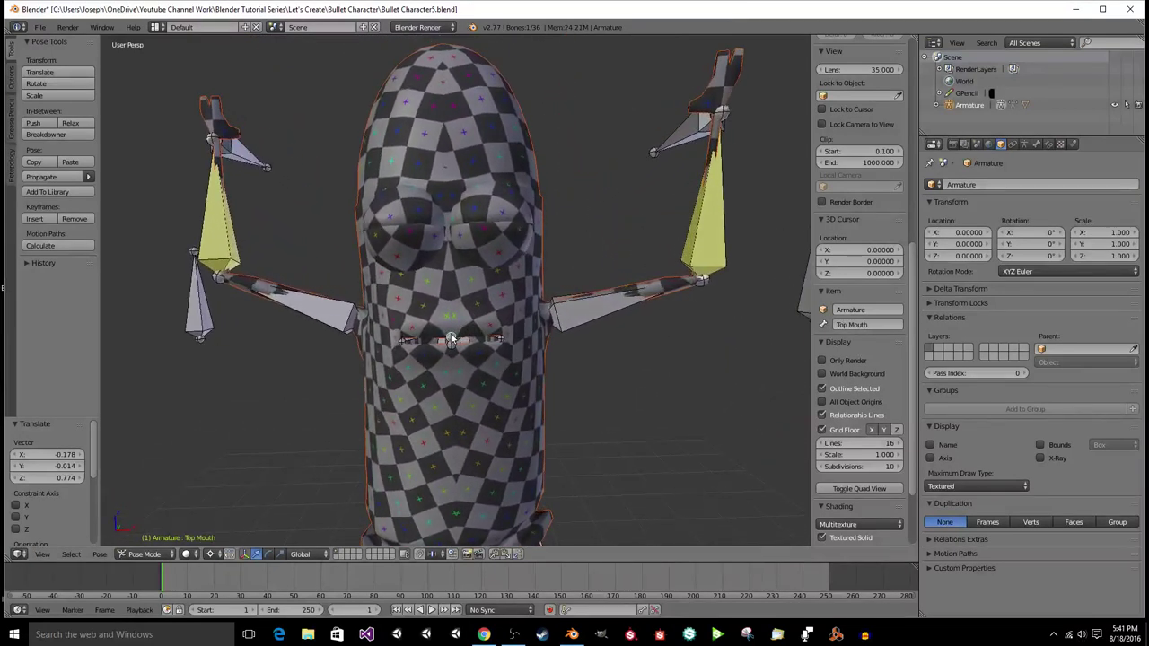
key(g)
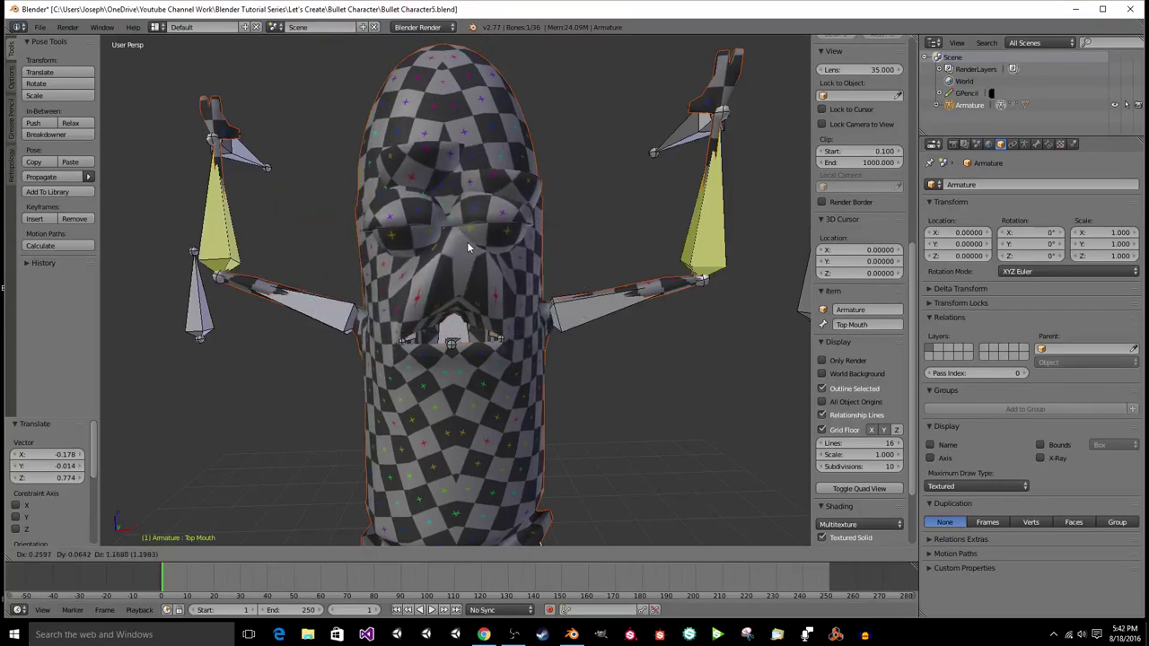
click(455, 276)
right_click(451, 346)
key(g)
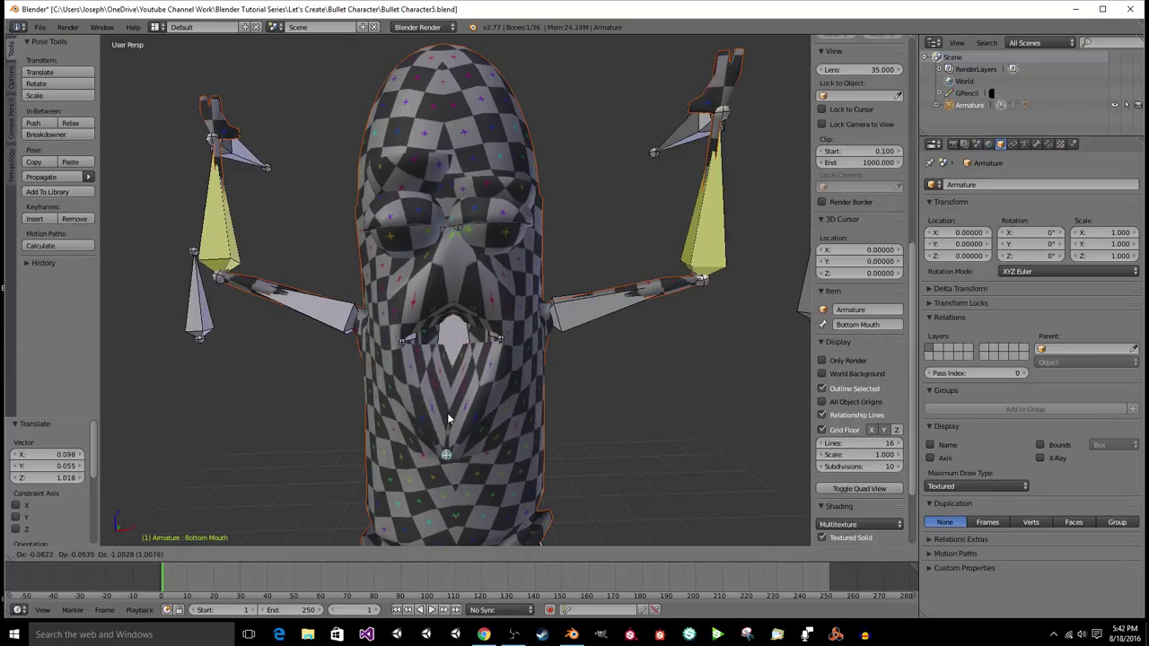
click(446, 388)
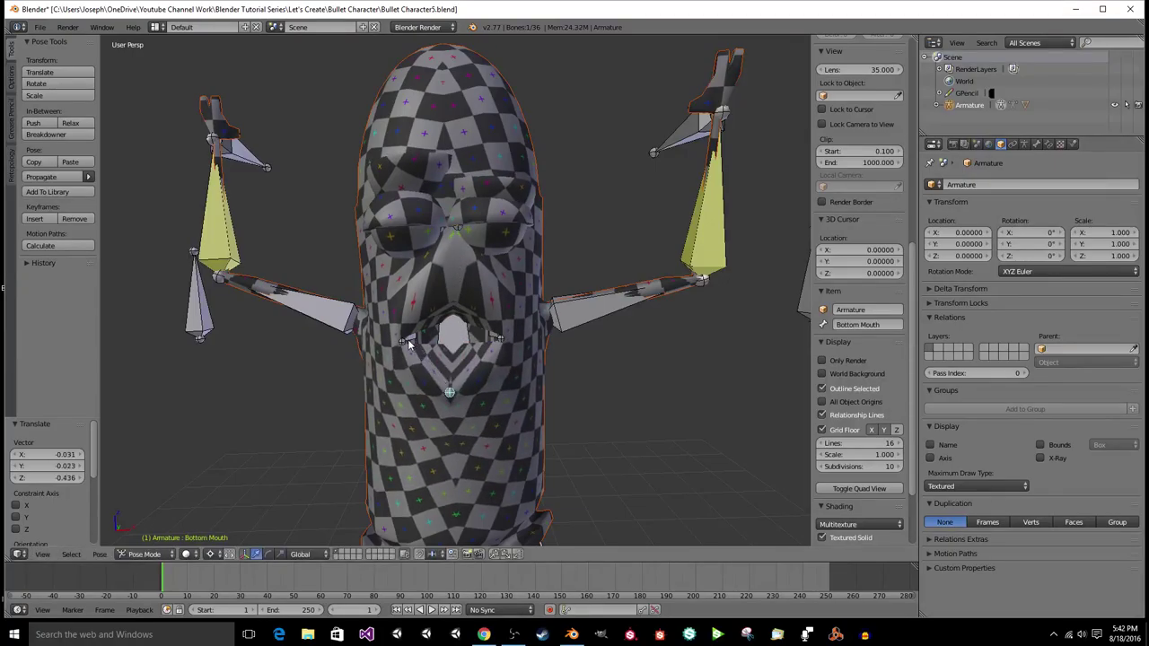
Step: Stretch the mouth corners outward, moving the Mouth R bone about -0.92 and the Mouth L bone about 1.22 along X
key(g)
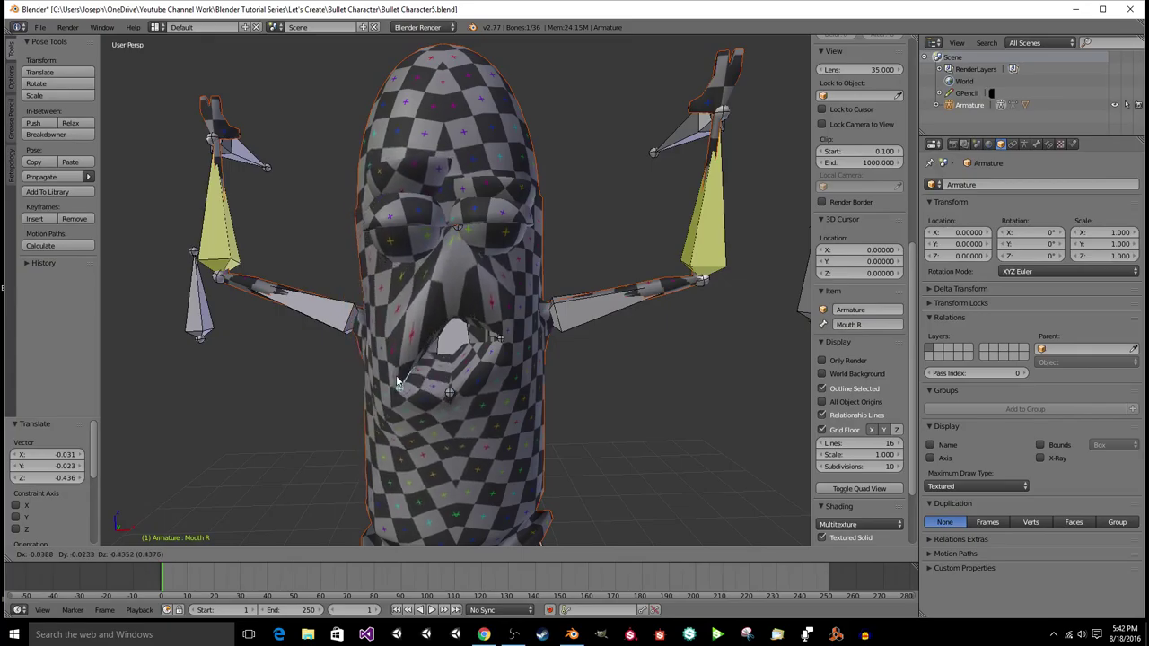
click(355, 310)
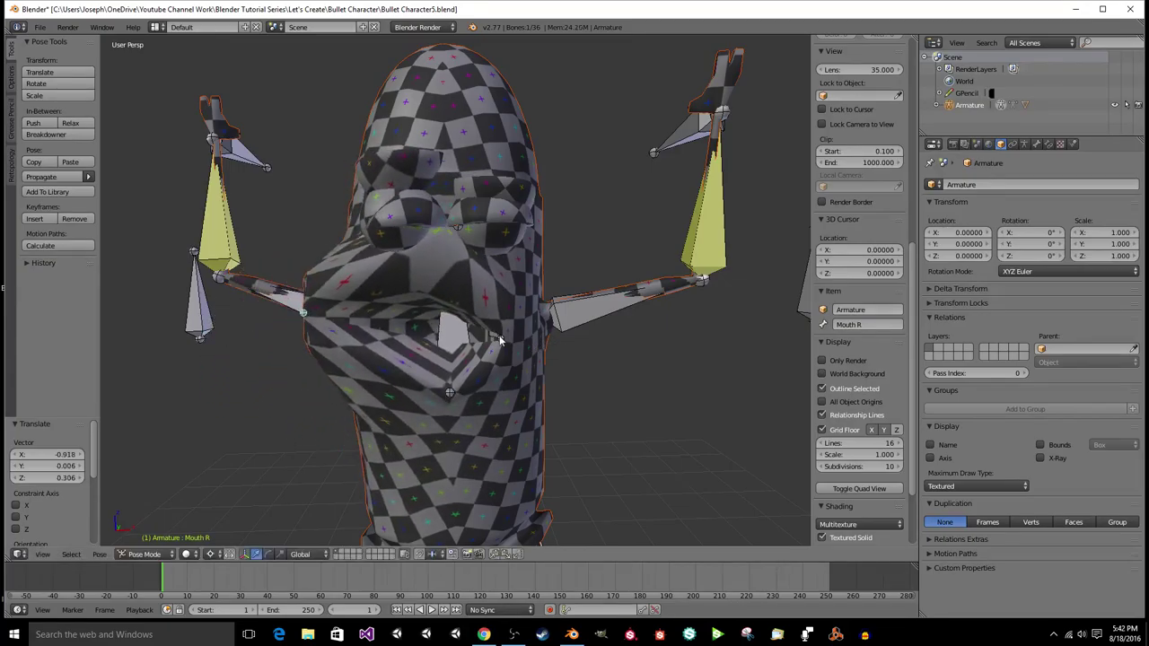
key(g)
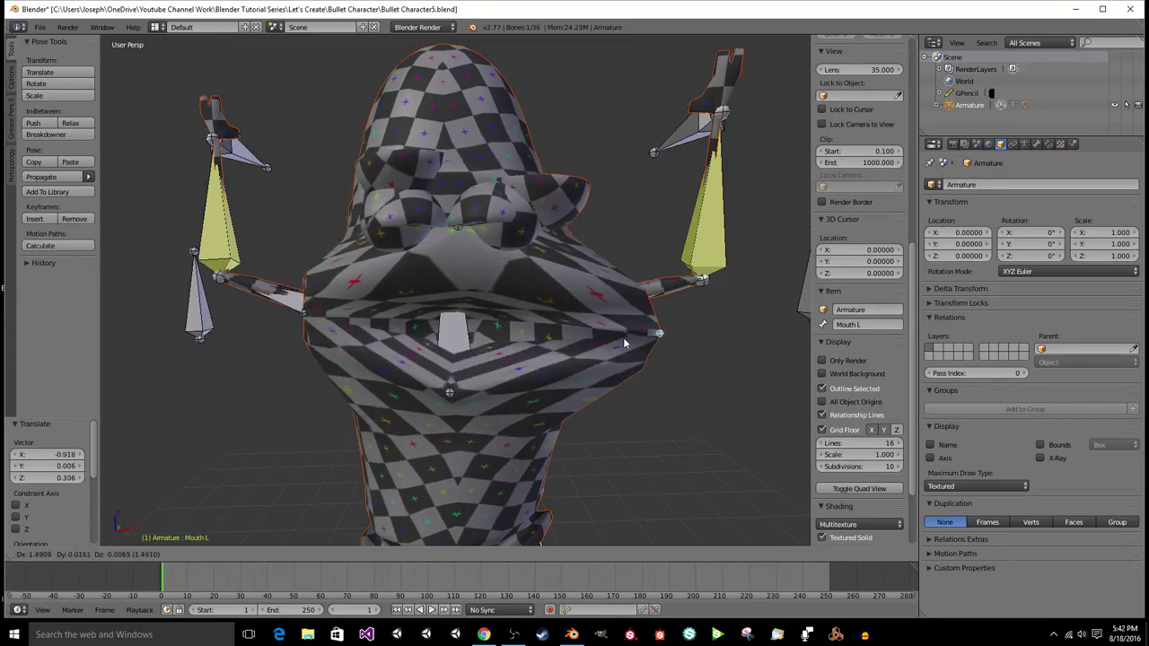
click(611, 307)
Step: Move the IK Arm L bone outward about 0.32 along X and up about 0.15
middle_drag(611, 307, 496, 214)
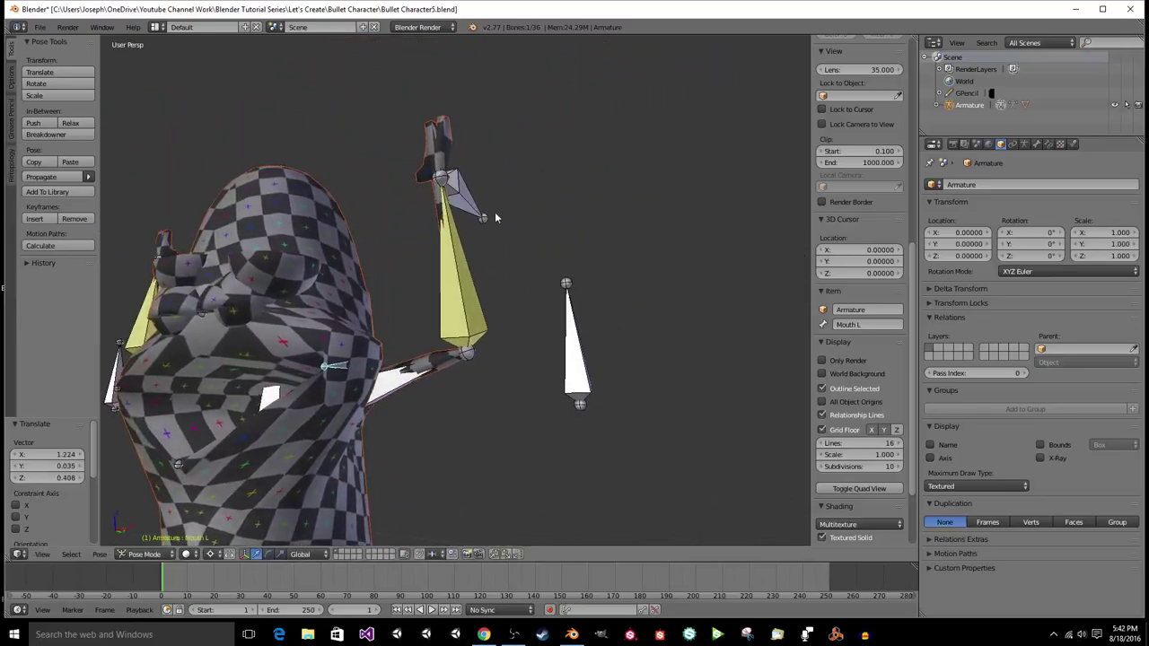
right_click(475, 207)
key(g)
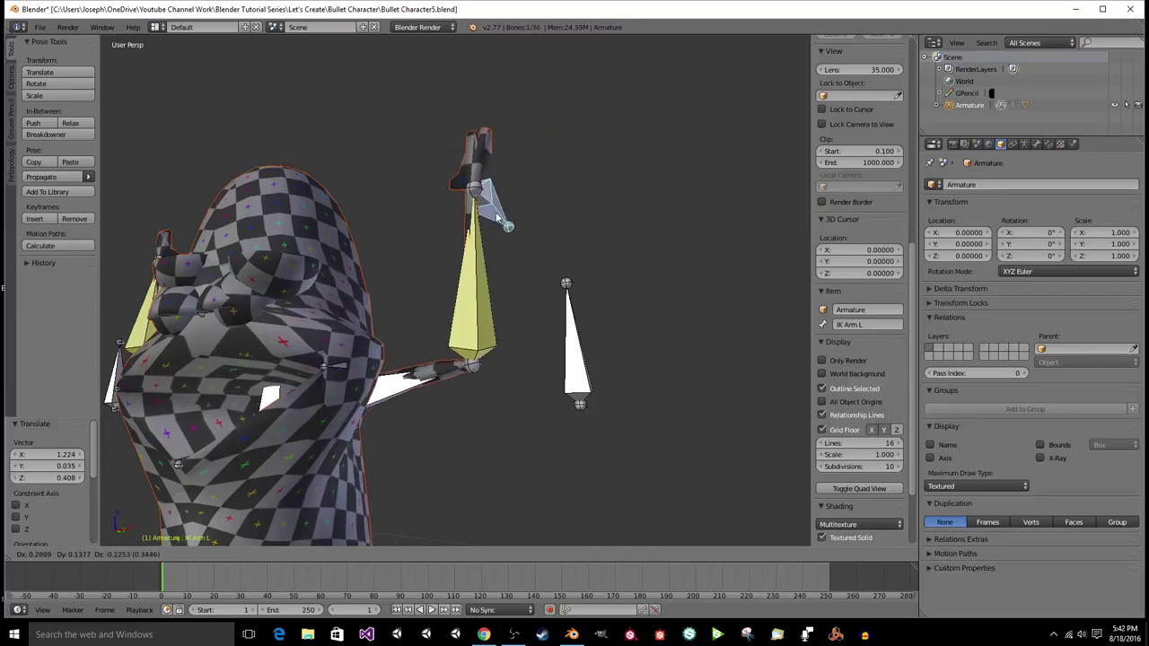
click(494, 186)
Step: Raise the IK Arm R bone about 0.59, and move the IK Arm L bone inward about 1.21 and up about 0.56
middle_drag(495, 186, 513, 197)
scroll(485, 216, down, 2)
middle_drag(385, 287, 292, 309)
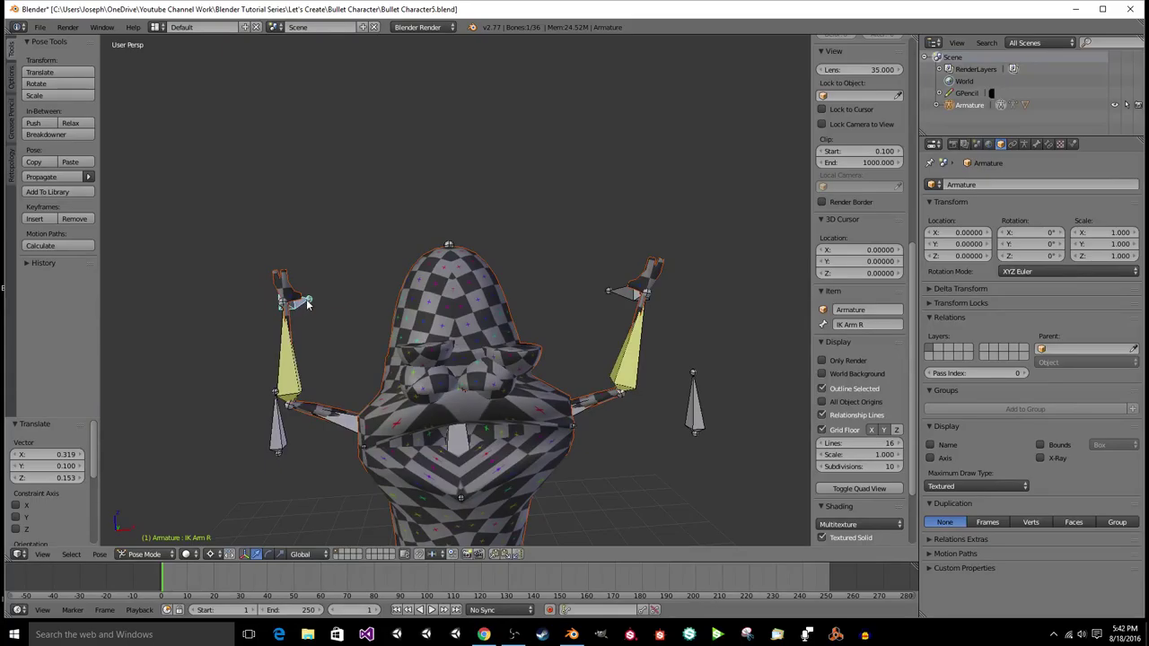
key(g)
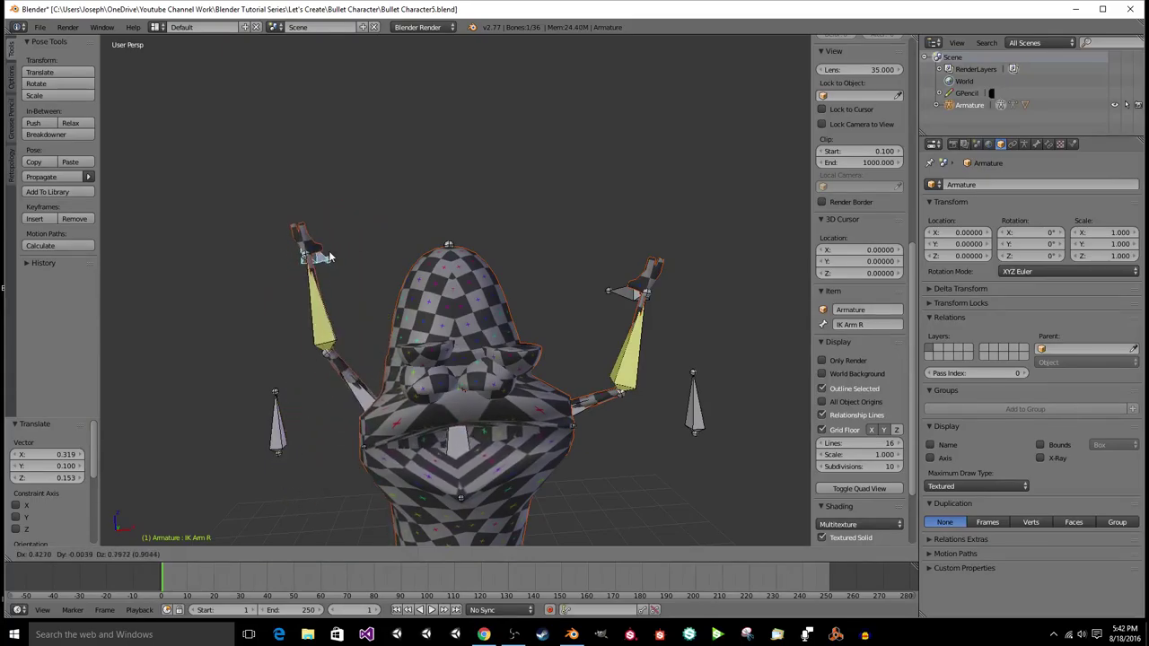
click(321, 270)
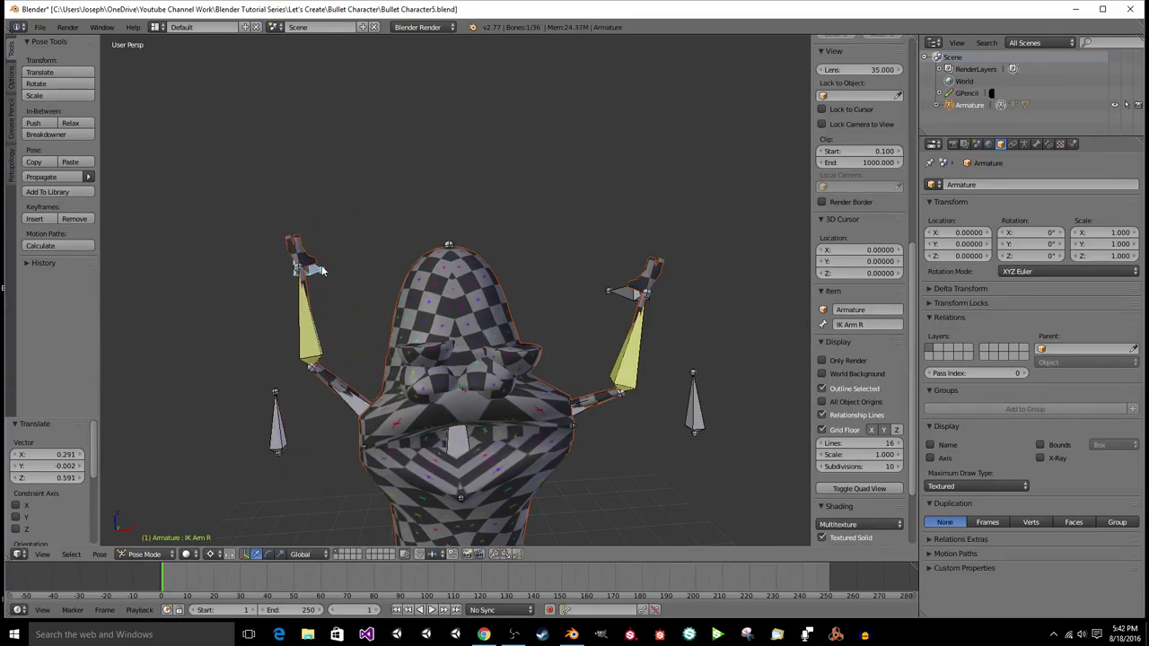
key(g)
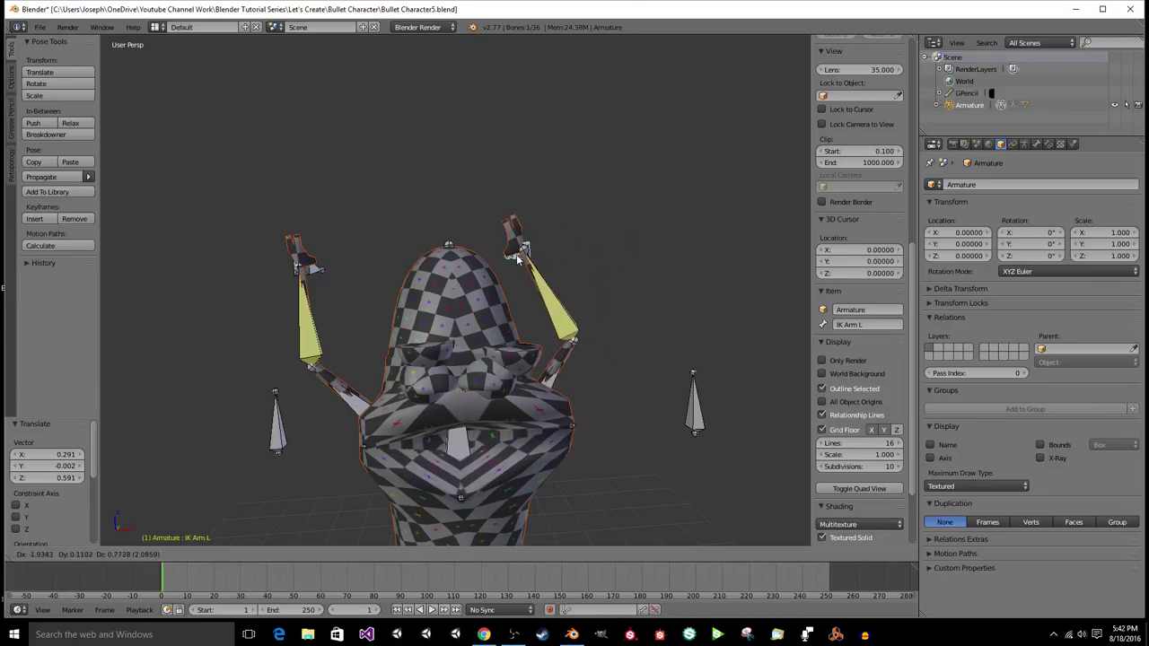
click(538, 265)
Step: Change the pivot point setting and rotate the Head bone about 0.44°
right_click(450, 241)
key(r)
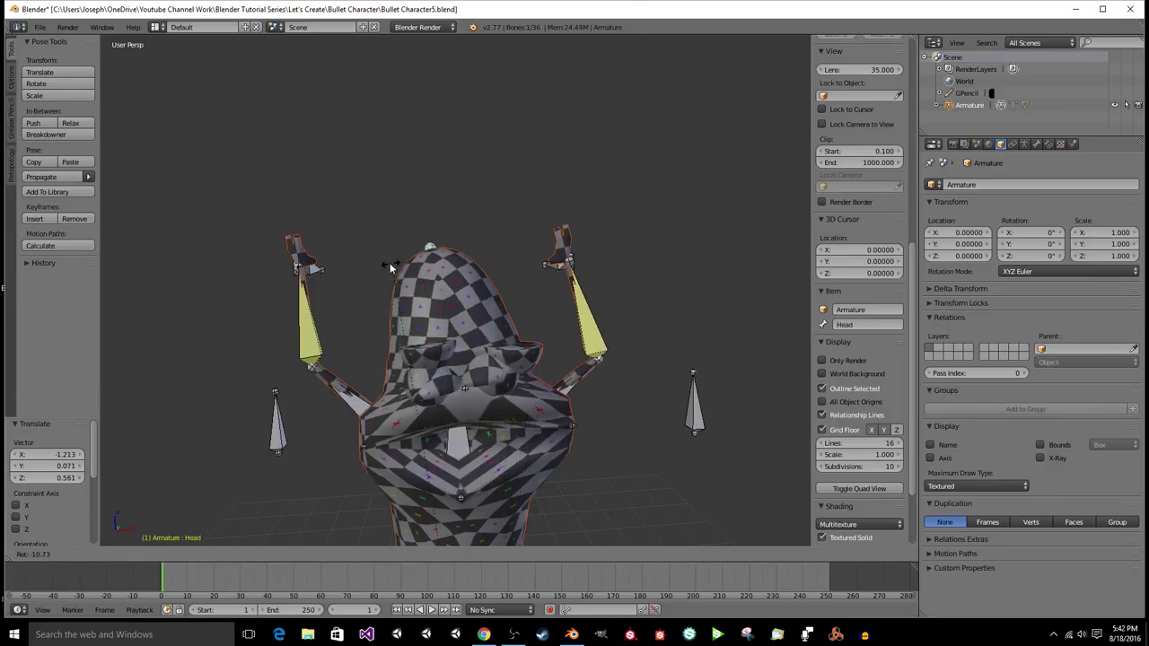
key(Escape)
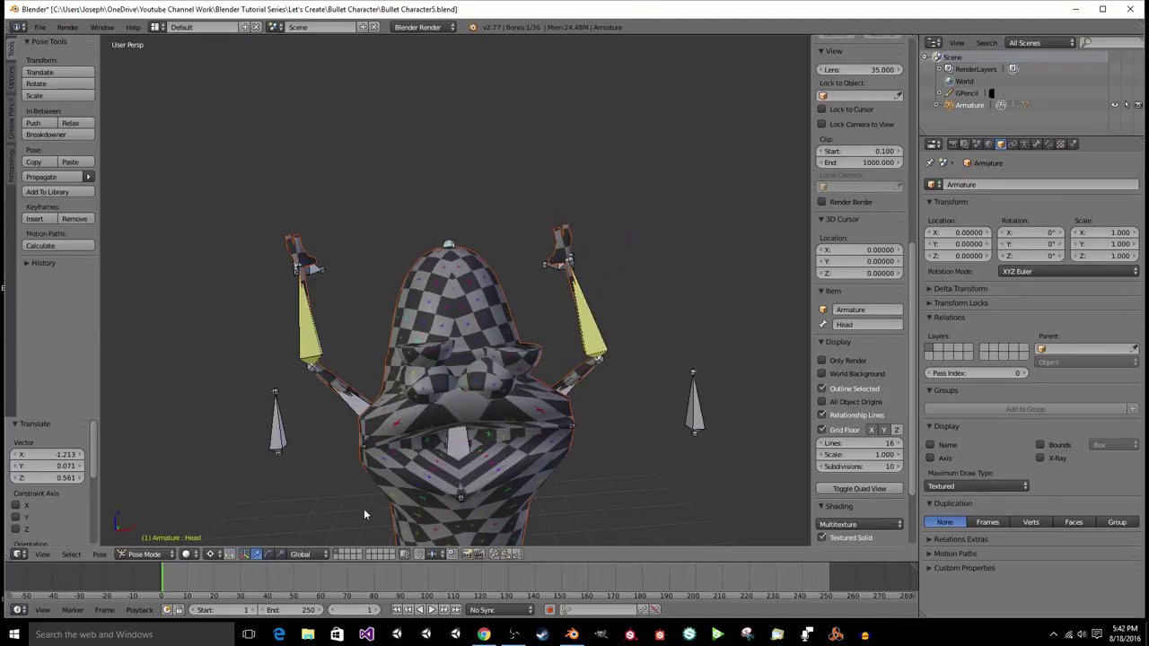
click(212, 554)
click(225, 502)
key(r)
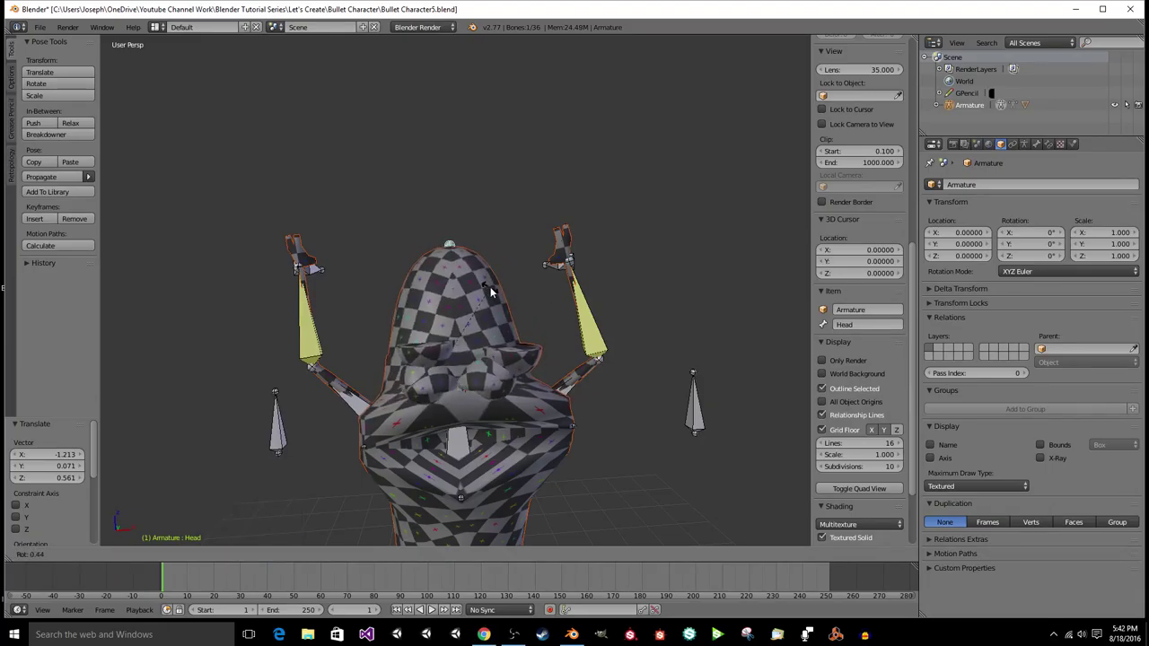
click(490, 286)
Step: Try moving the Root Bone at the character's feet to test whether the rig follows it
scroll(490, 284, down, 3)
middle_drag(491, 283, 371, 490)
right_click(371, 490)
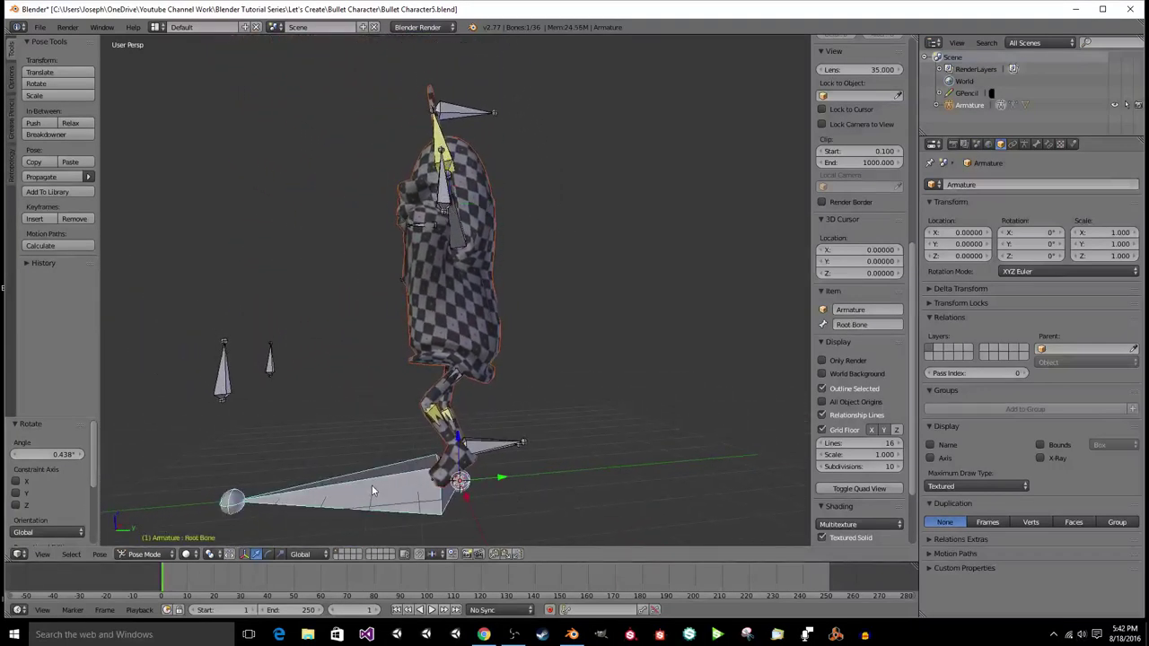
key(g)
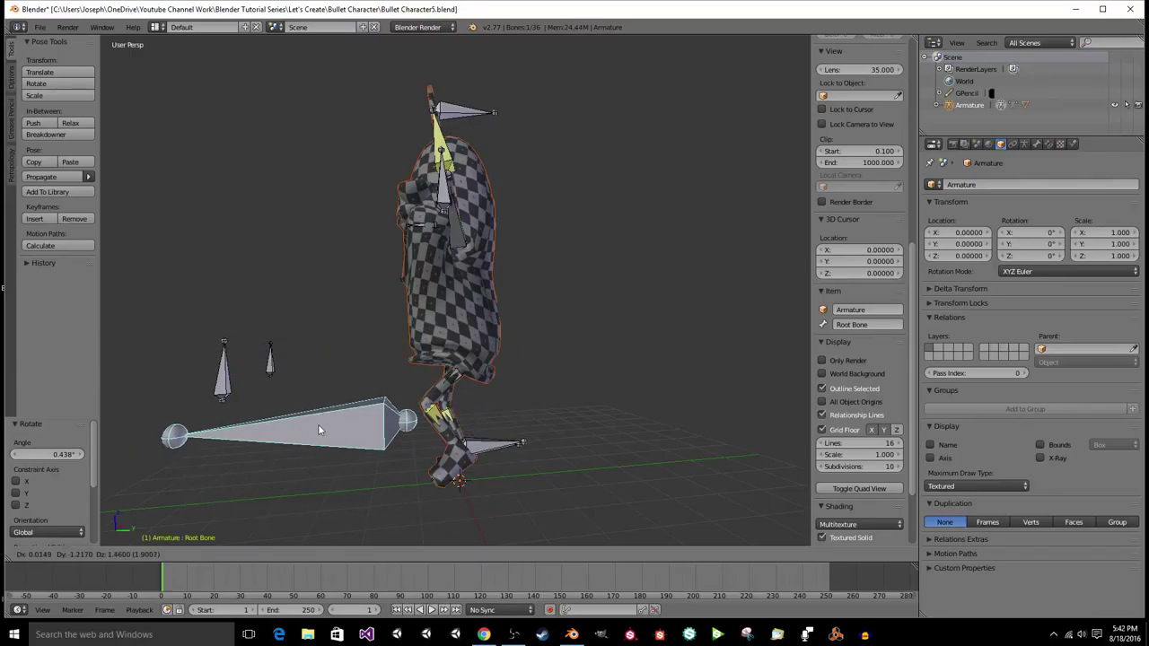
key(Escape)
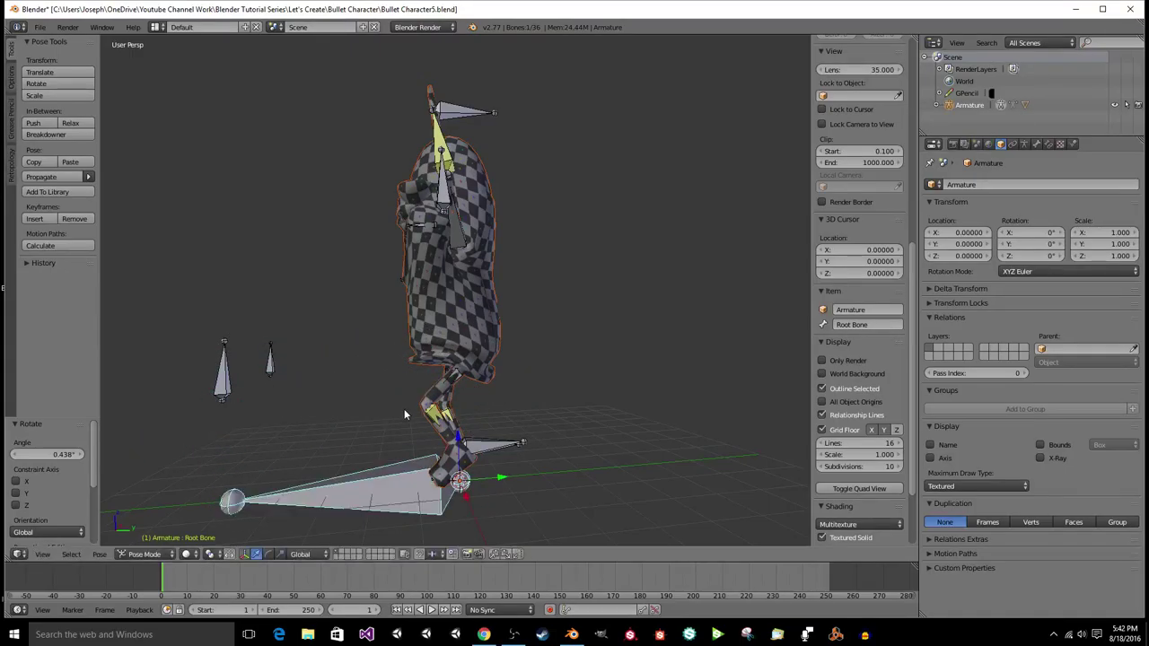
Step: Parent the Stomach bone to the Root Bone in Edit Mode with Keep Offset, using wireframe shading
key(Tab)
key(z)
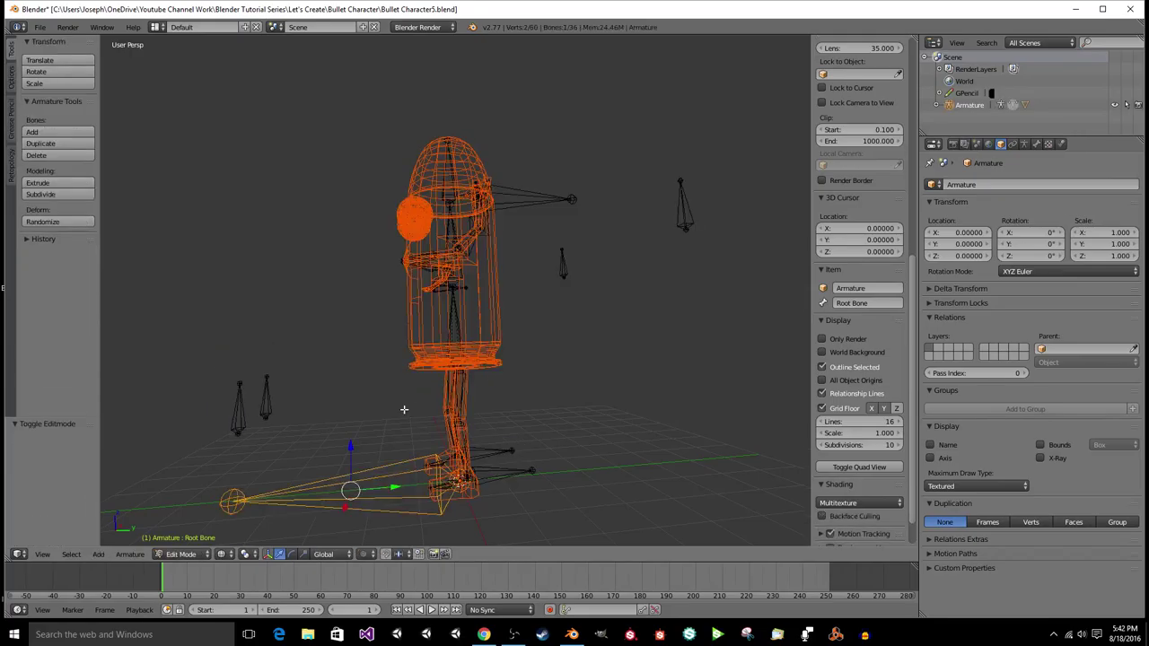
right_click(457, 330)
right_click(412, 460)
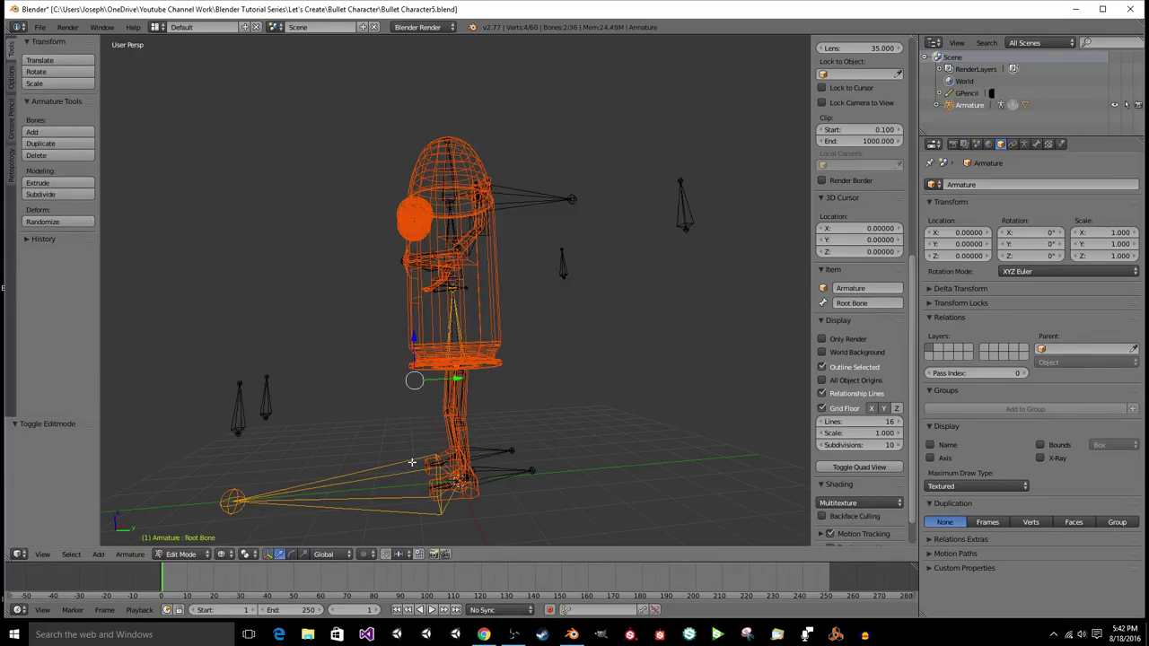
key(ctrl+p)
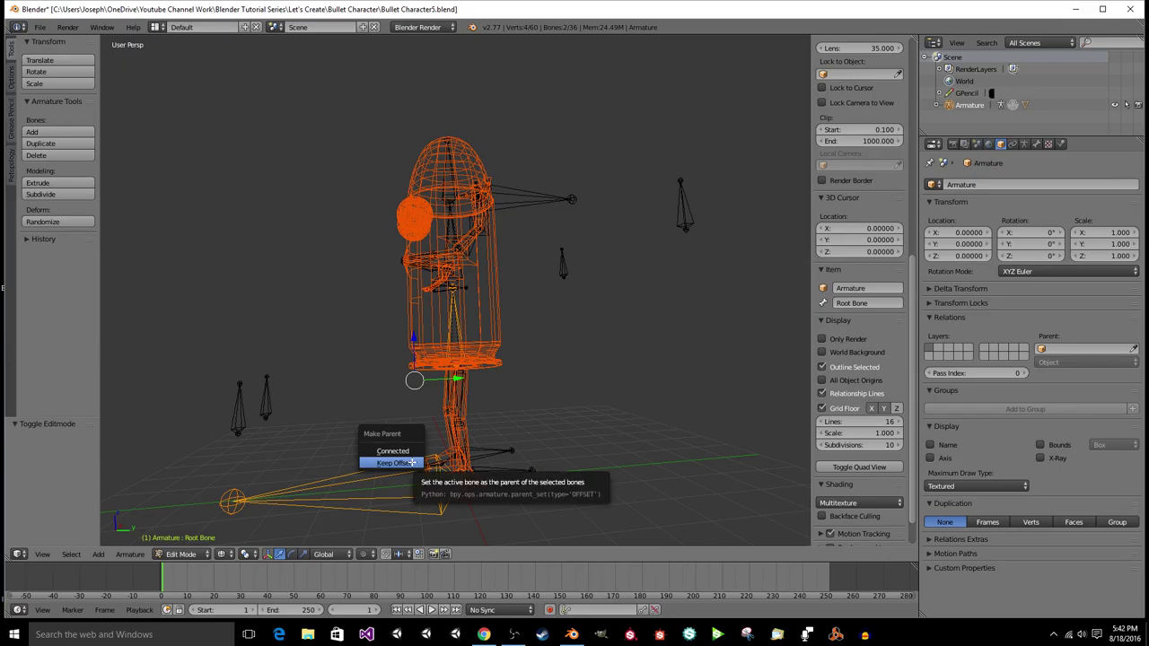
click(412, 462)
Step: Test-move the Root Bone in Pose Mode to check how the body follows its new parent
key(ctrl+Tab)
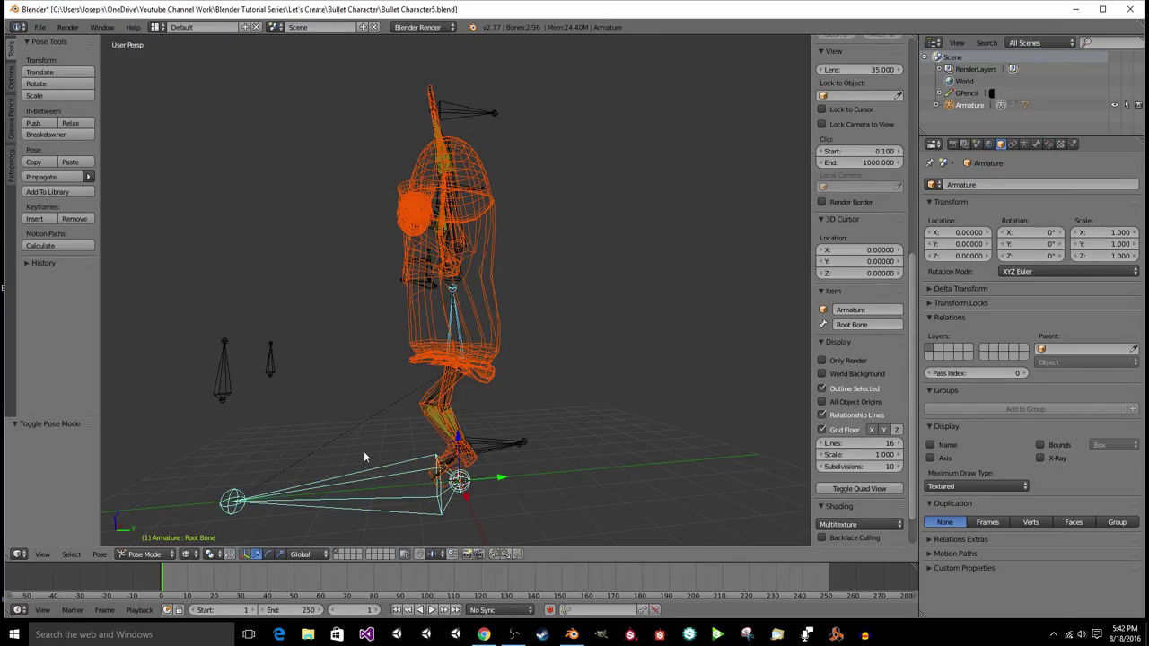
key(g)
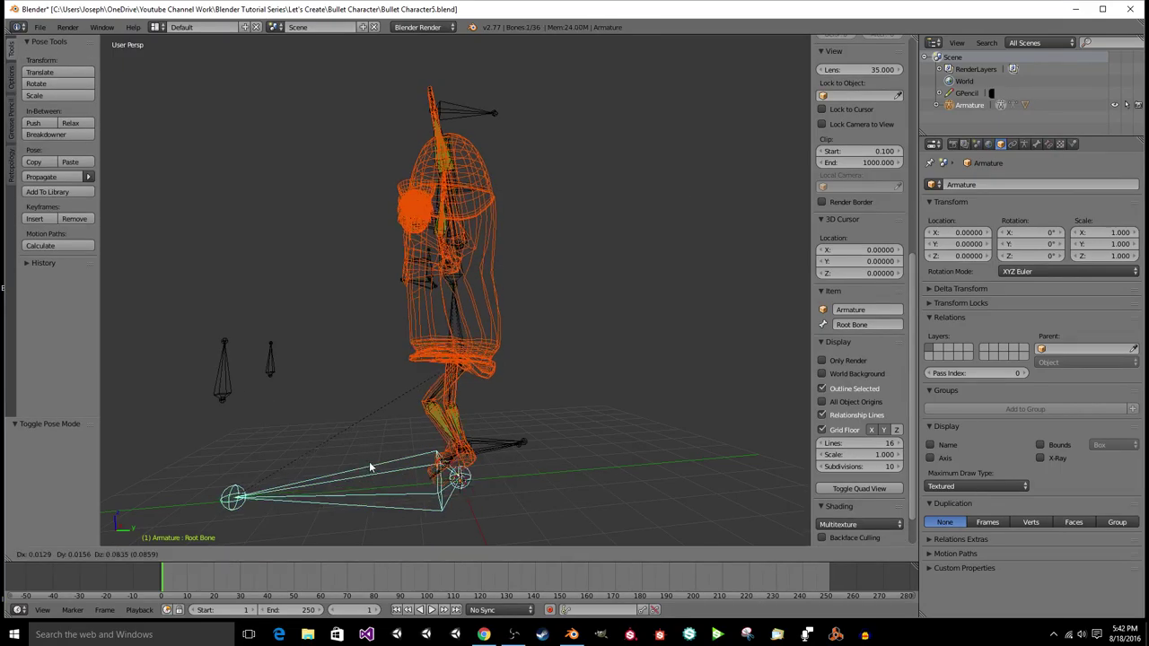
key(Escape)
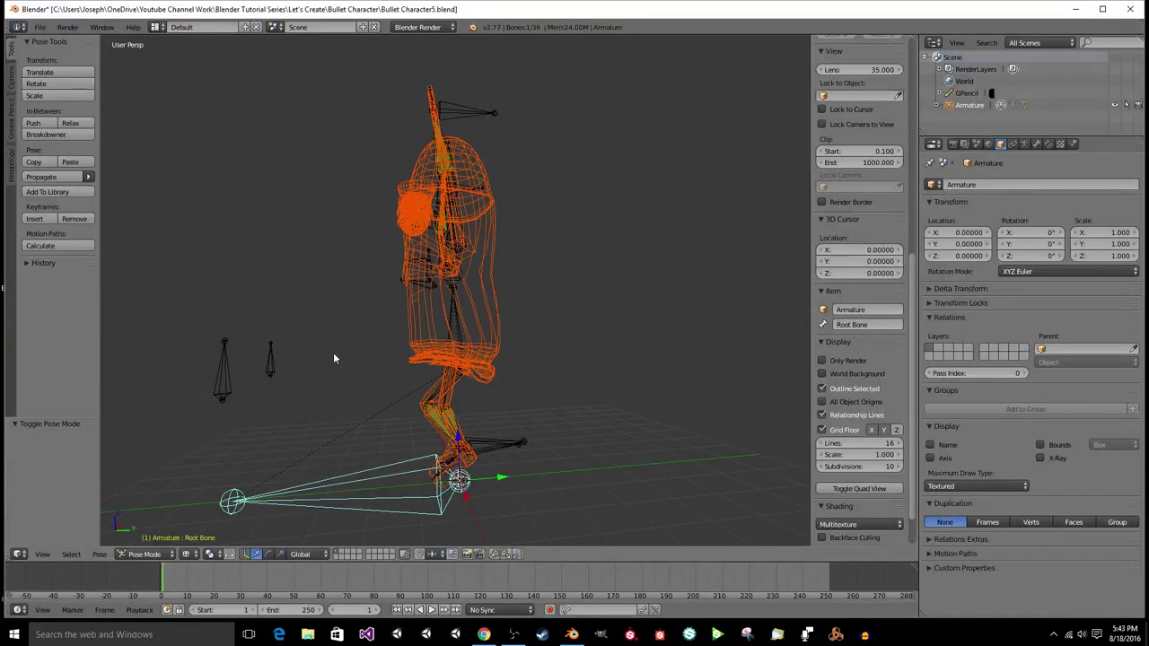
Step: Parent the arm and leg IK bones and their pole bones to the Stomach bone with Keep Offset, and clear the selection
key(Tab)
right_click(268, 396)
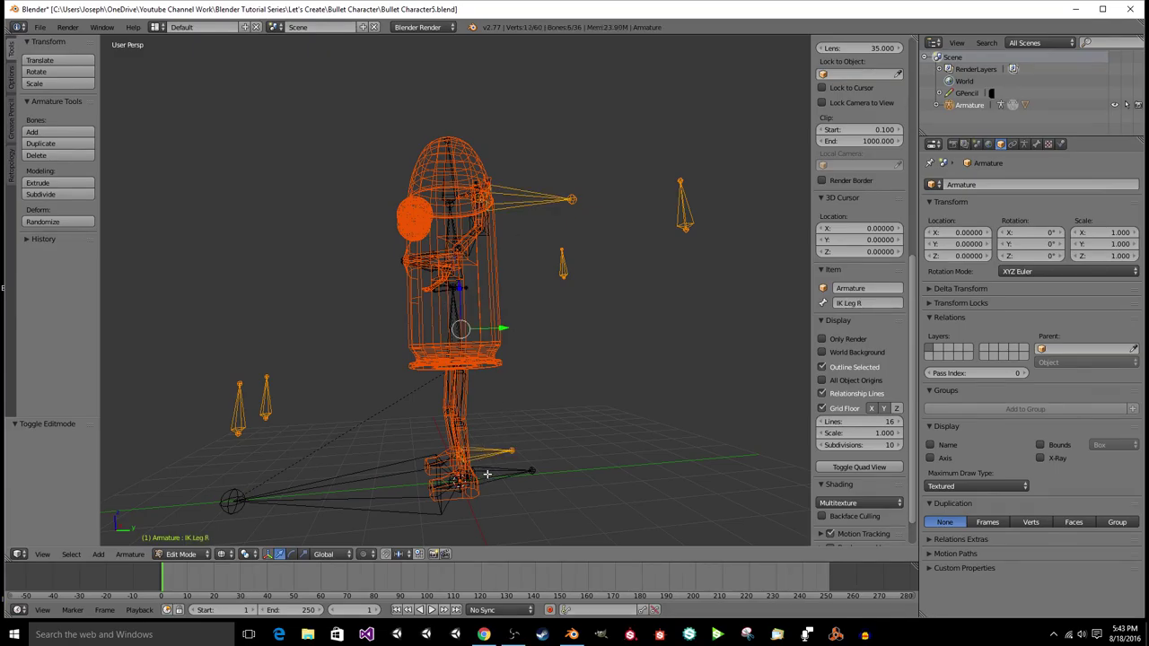
middle_drag(513, 468, 475, 317)
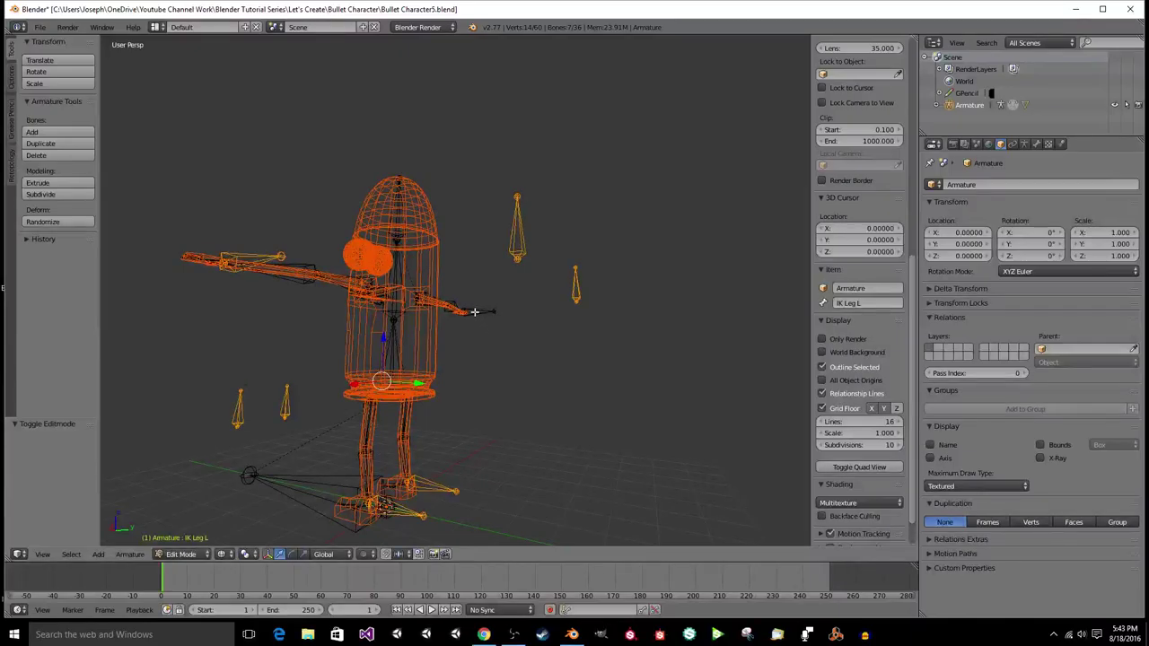
middle_drag(499, 385, 418, 449)
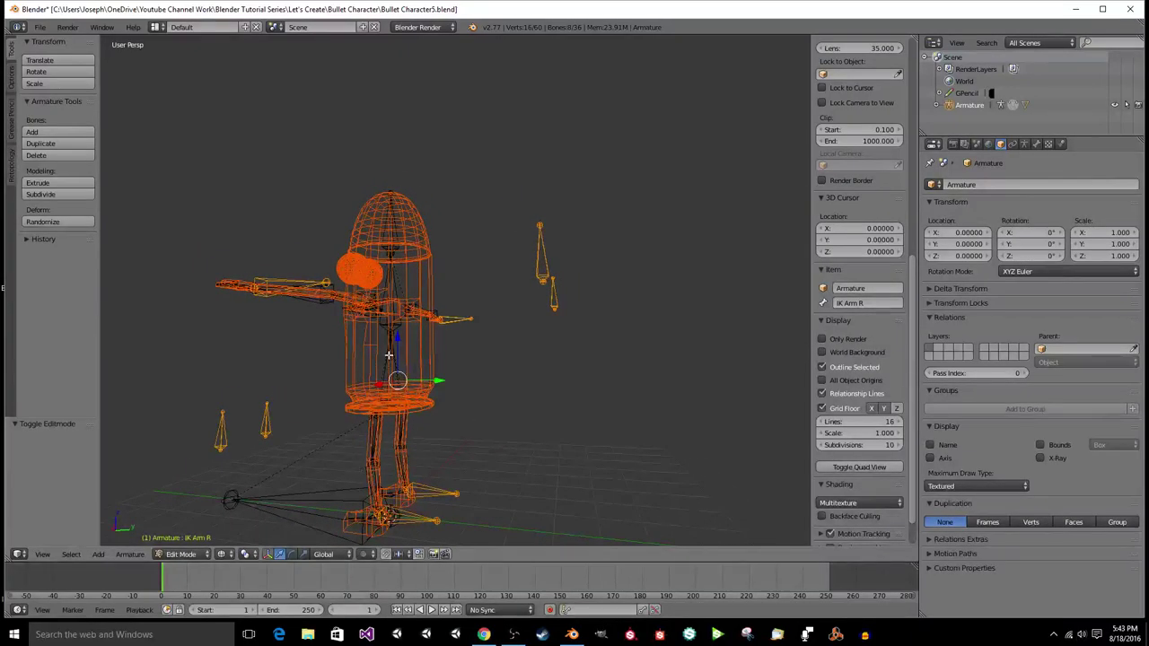
key(ctrl+p)
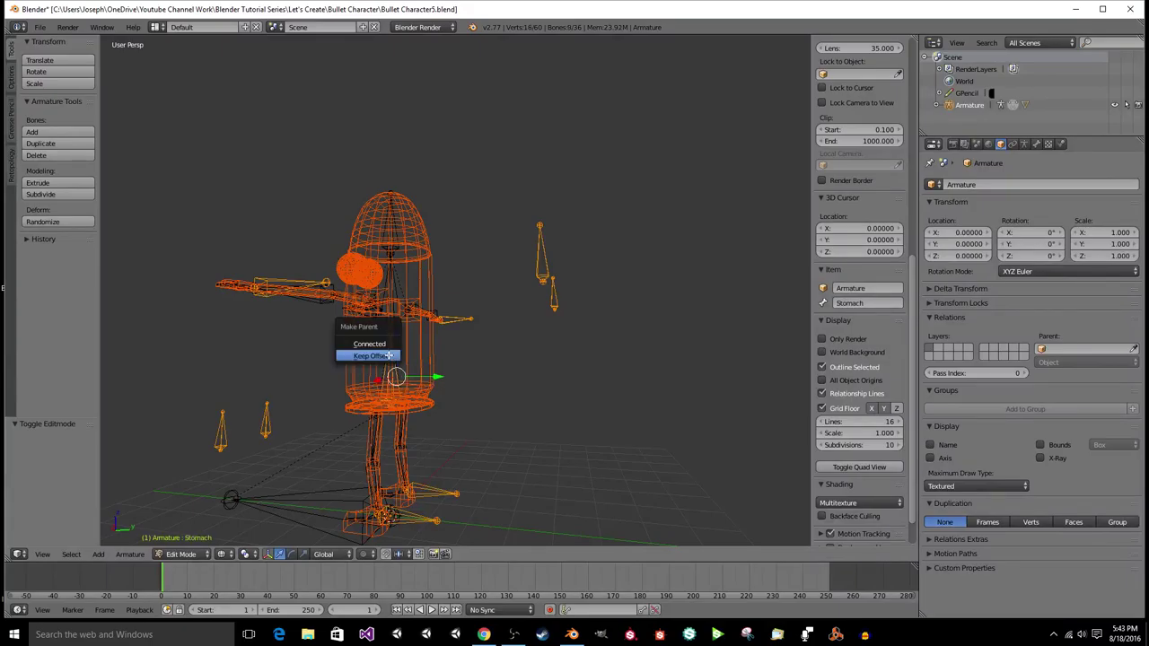
click(389, 354)
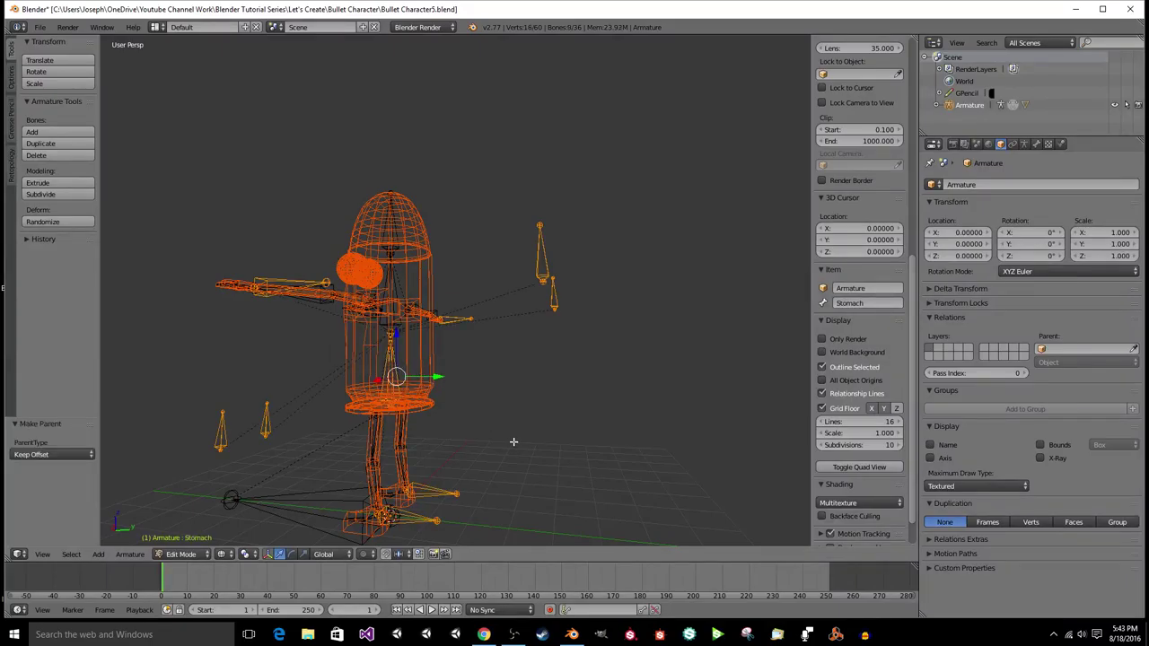
key(a)
Step: Test-move the Root Bone in Pose Mode to check that the IK and pole bones travel with the body
middle_drag(515, 441, 494, 460)
key(ctrl+Tab)
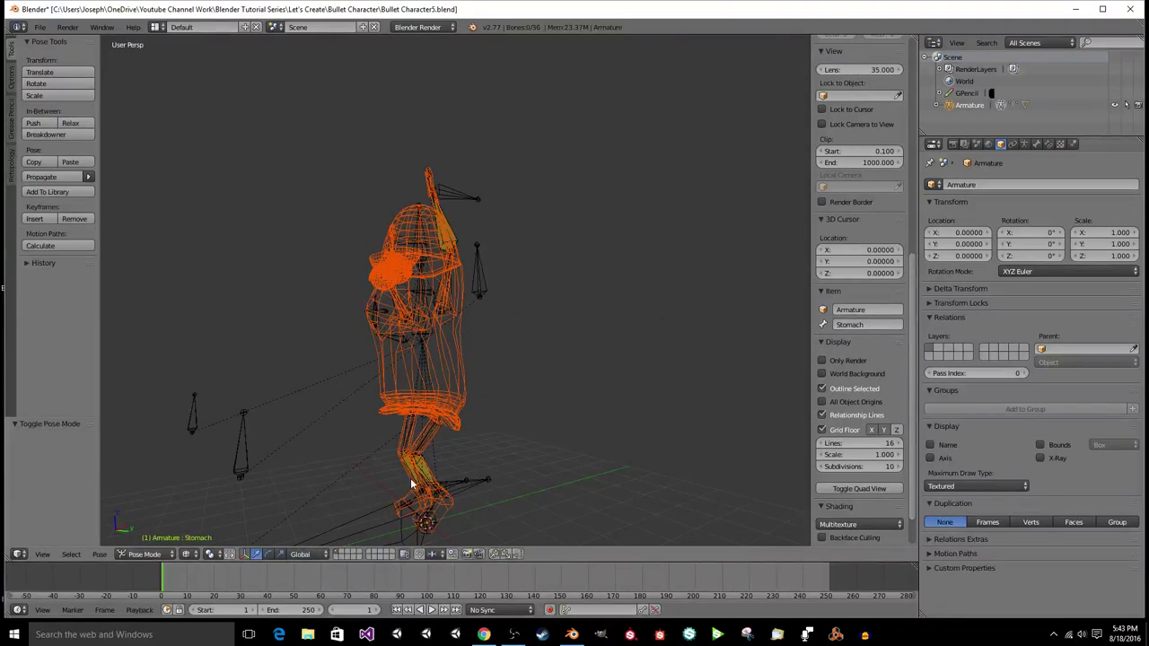
key(KP_4)
key(KP_4)
key(KP_4)
right_click(408, 474)
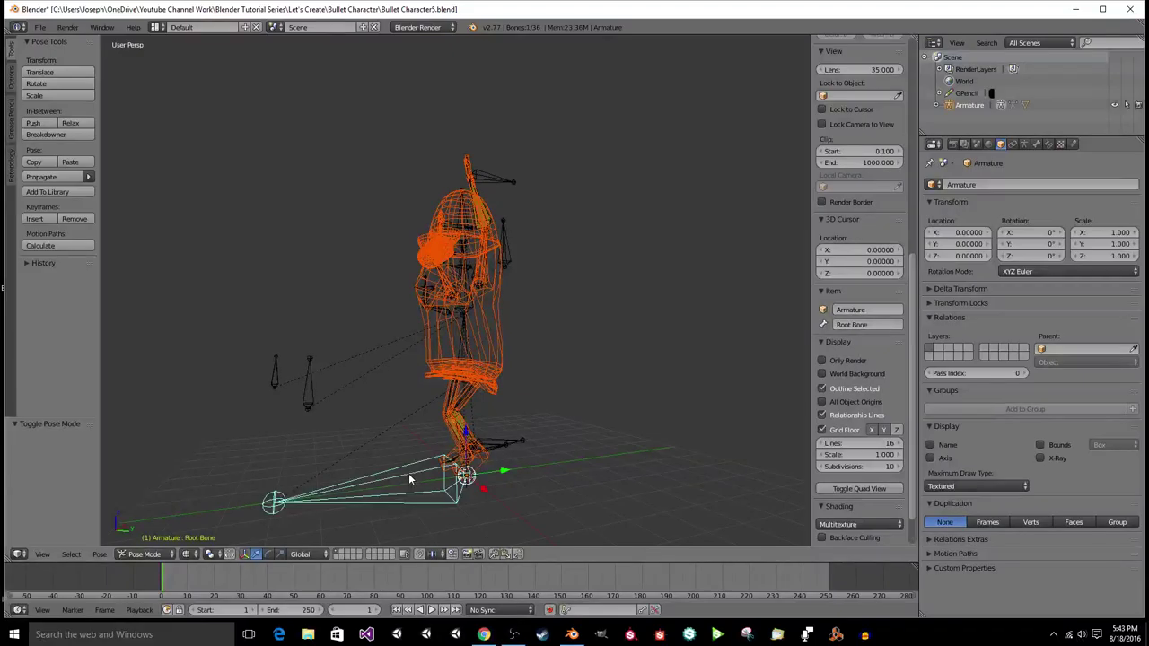
key(g)
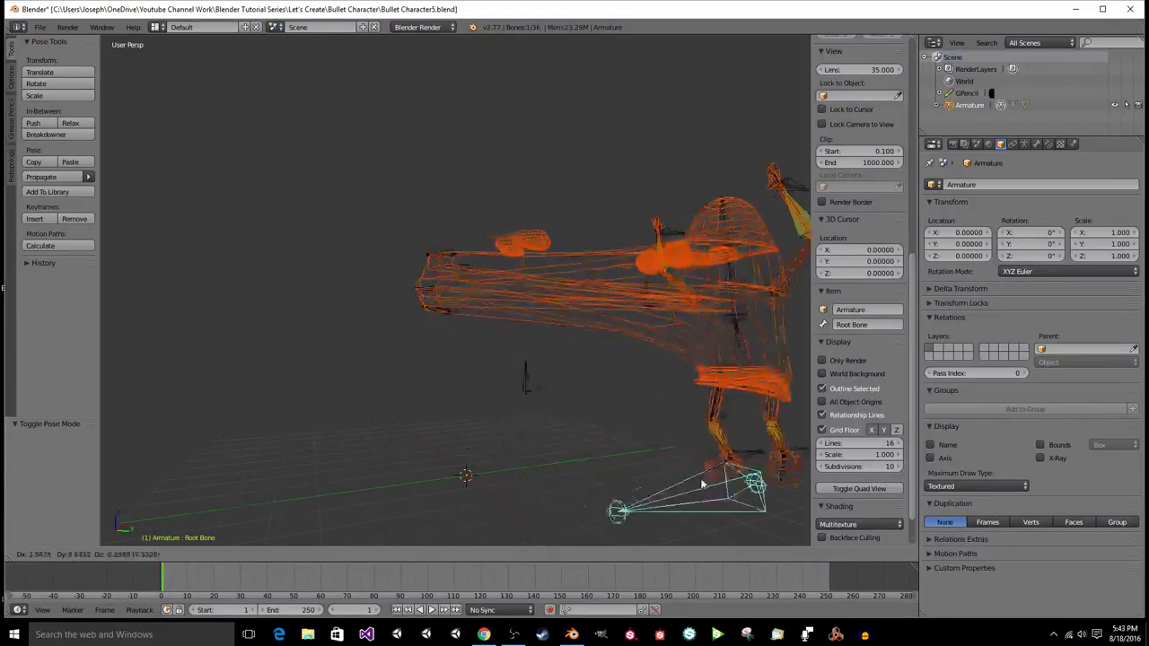
click(403, 455)
key(KP_6)
key(KP_6)
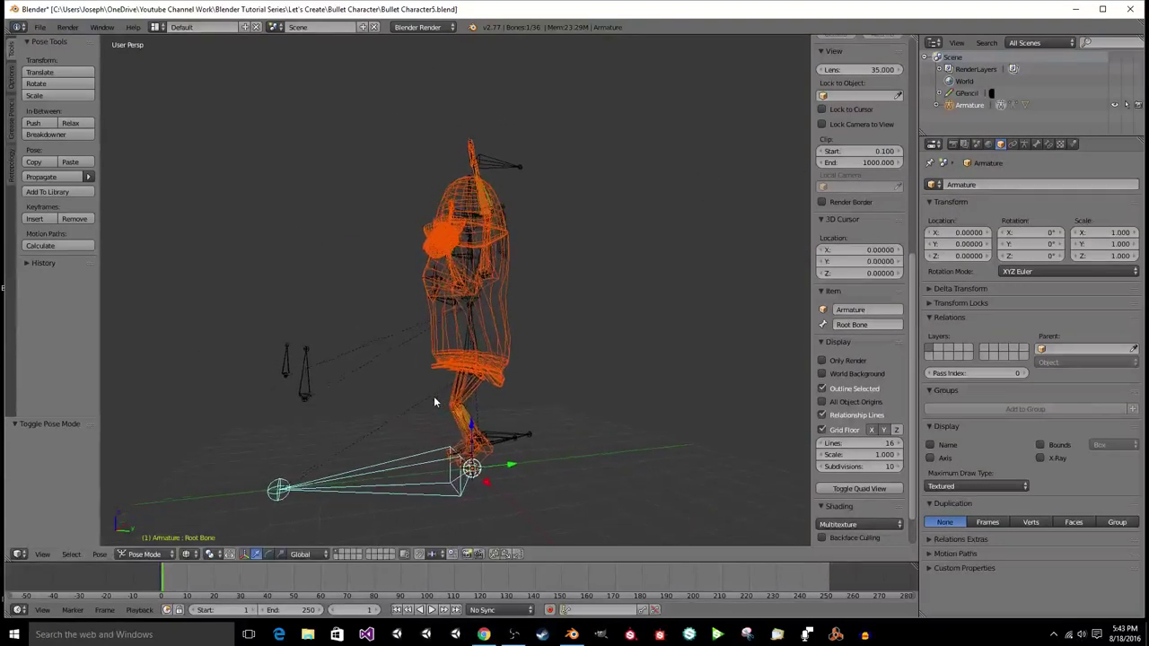
Step: Parent the four mouth bones to the Chest bone in Edit Mode with Keep Offset, and clear the selection
scroll(434, 402, up, 2)
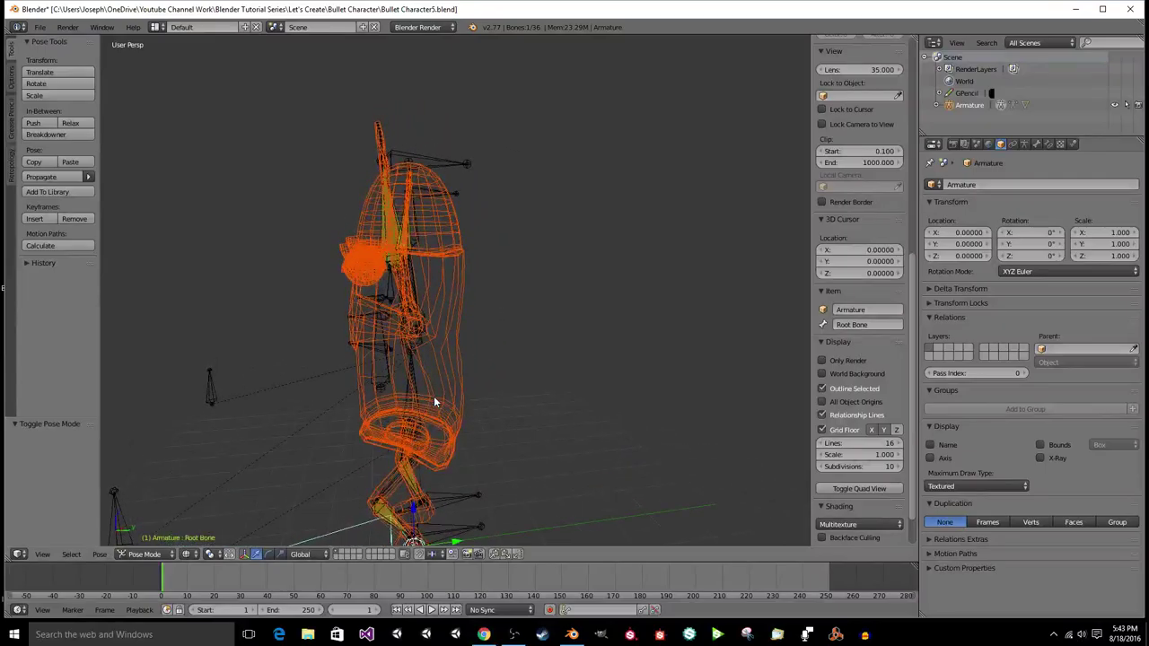
key(Tab)
middle_drag(435, 402, 434, 398)
scroll(434, 398, up, 2)
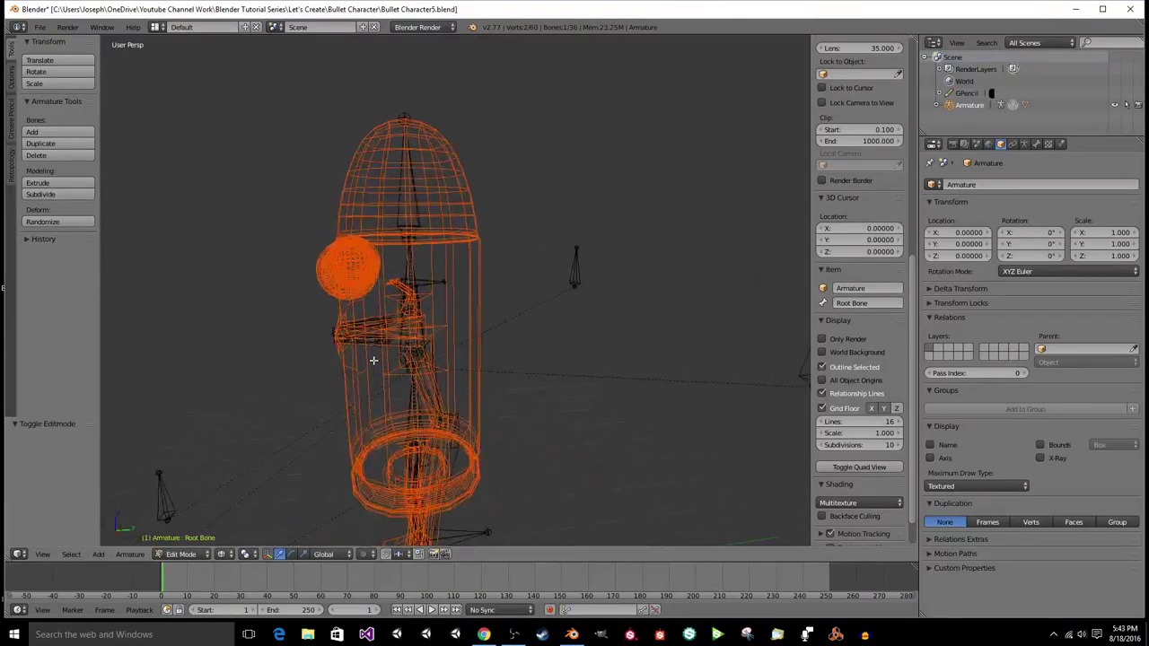
key(a)
key(a)
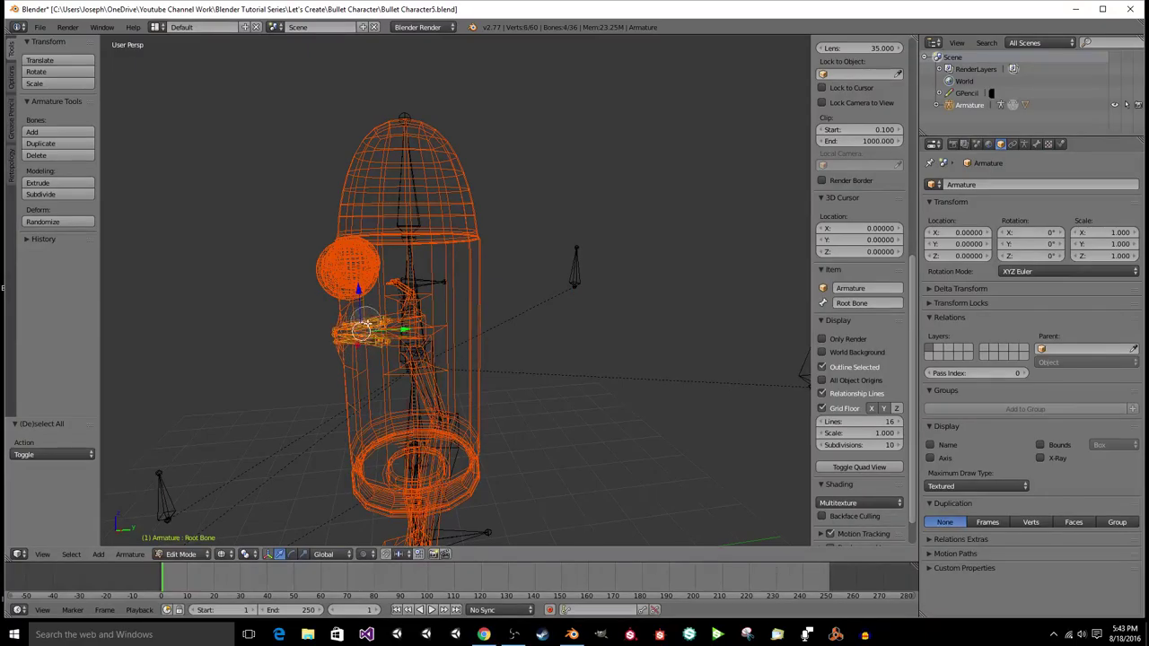
scroll(344, 340, up, 7)
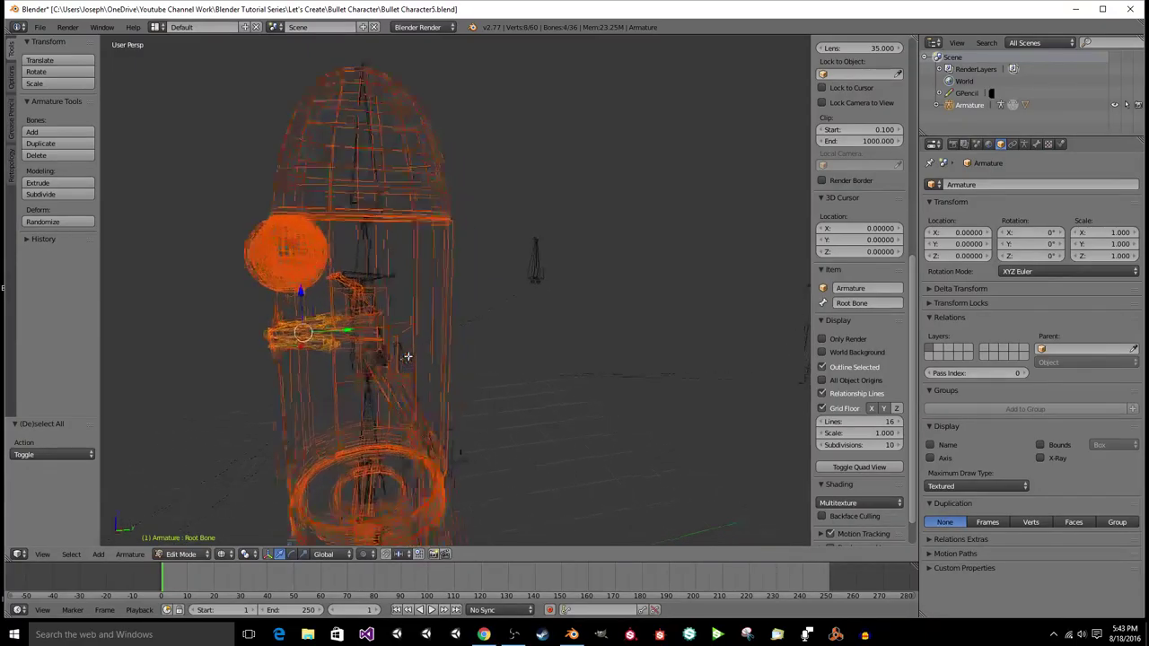
middle_drag(429, 327, 434, 290)
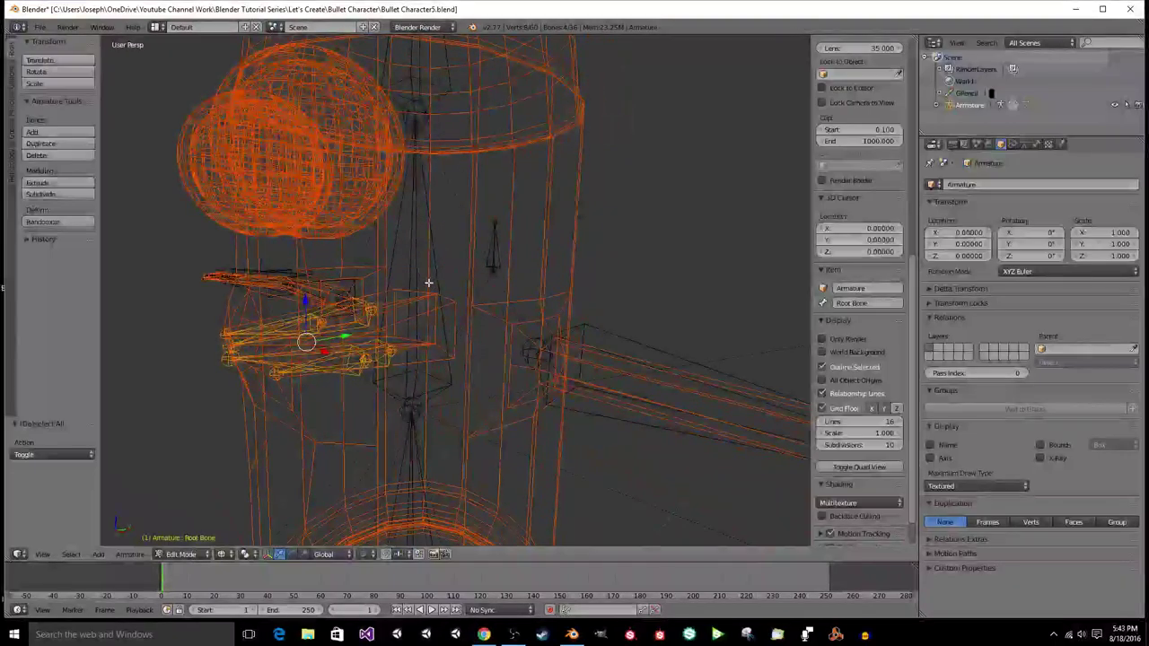
shift+right_click(416, 266)
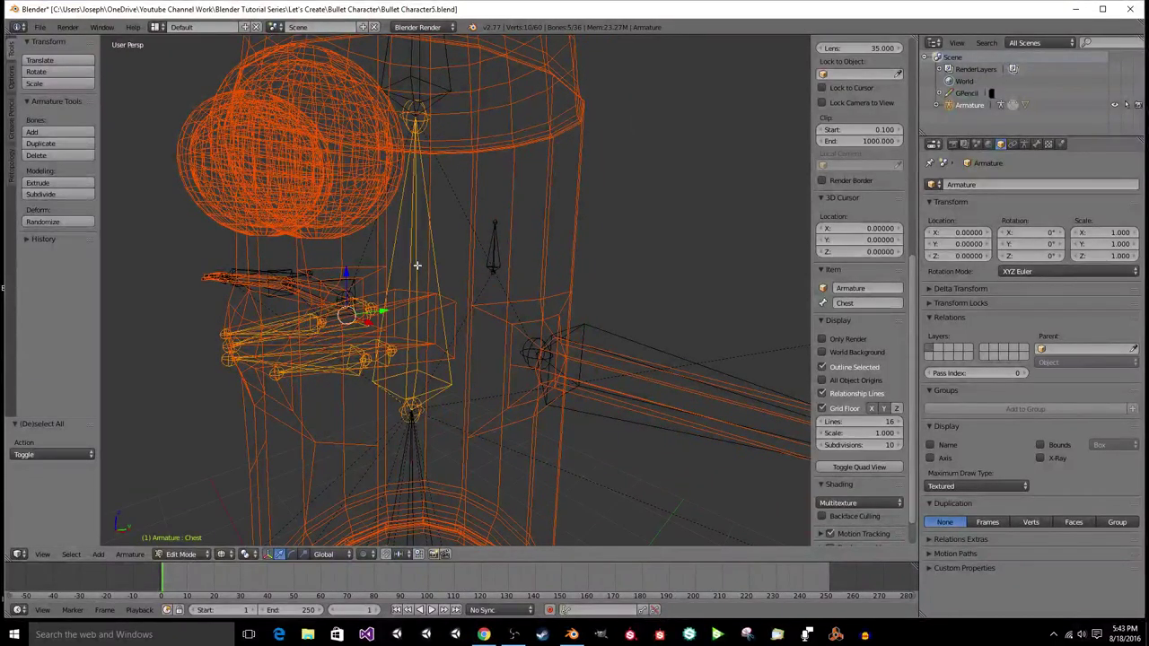
click(417, 265)
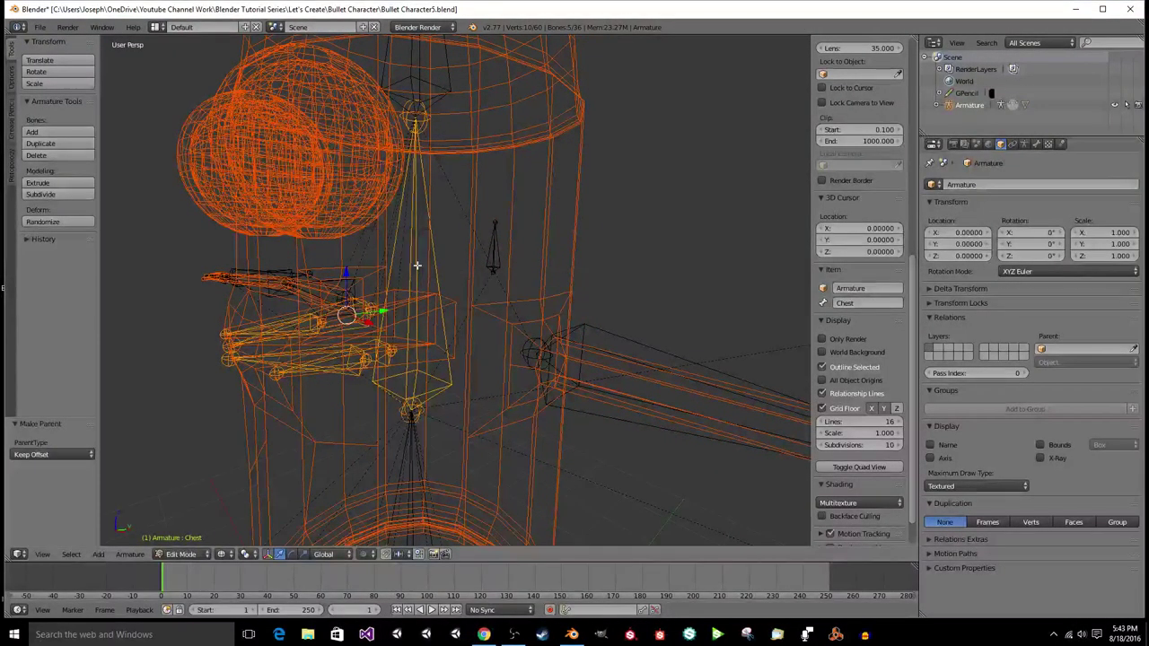
key(a)
Step: Raise the Root Bone about 1.81 along Z in Pose Mode to test the whole rig, and undo the move
scroll(416, 266, down, 6)
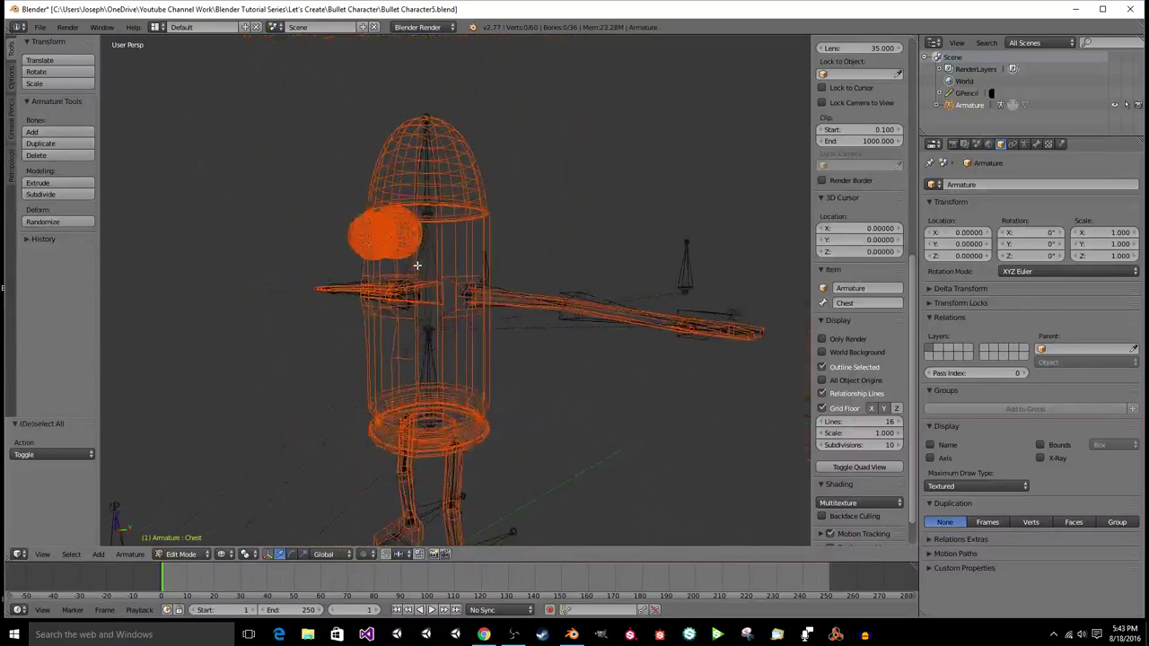
key(ctrl+Tab)
middle_drag(417, 292, 371, 430)
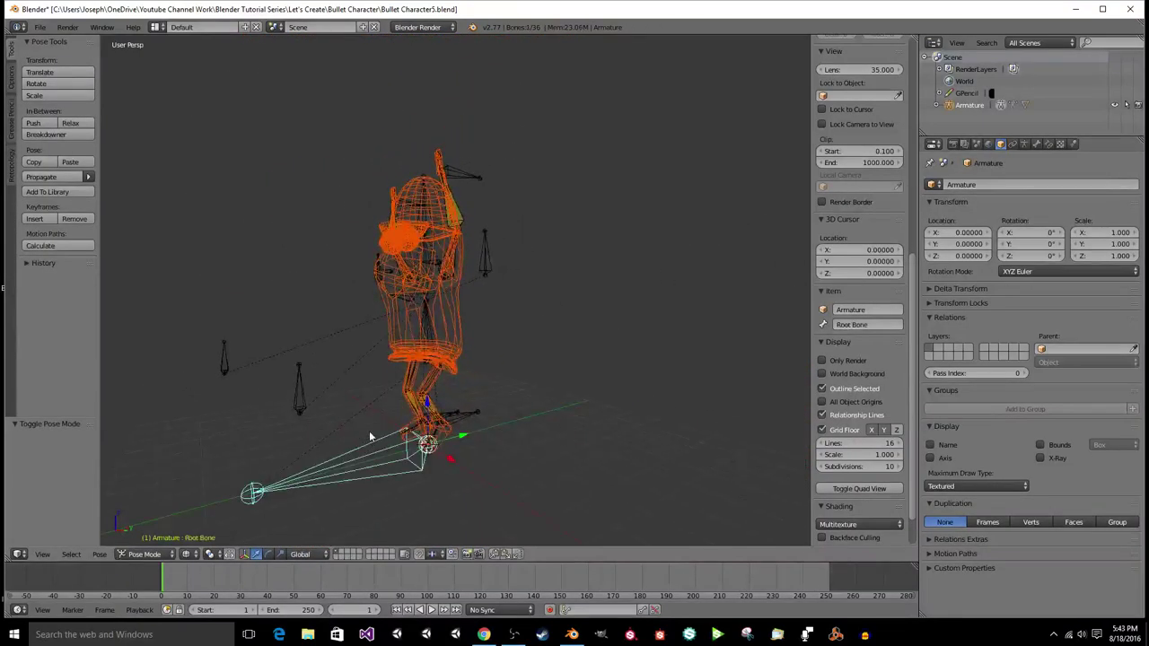
key(g)
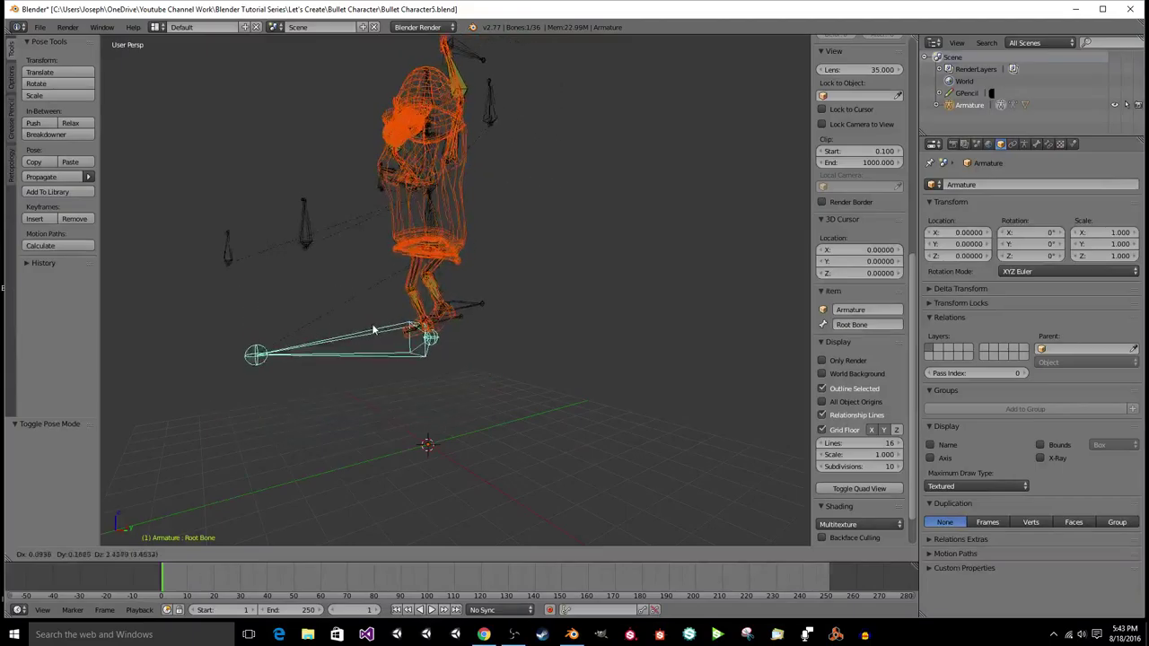
click(366, 331)
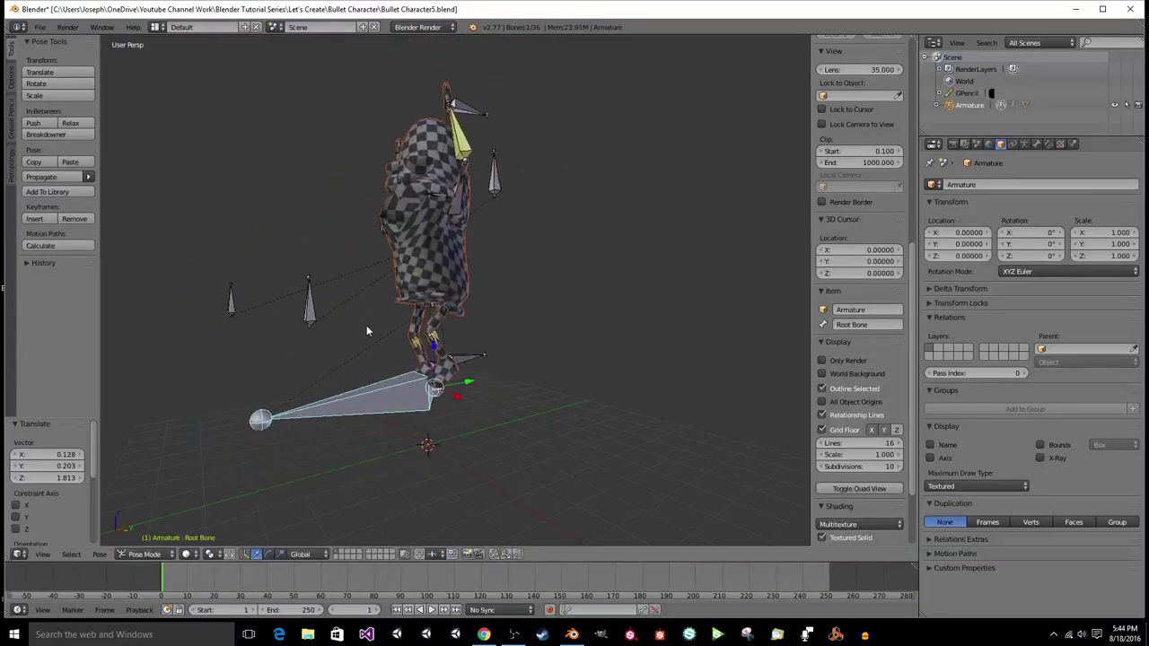
key(ctrl+z)
Step: Save the project over the existing Bullet Character5.blend file
key(ctrl+s)
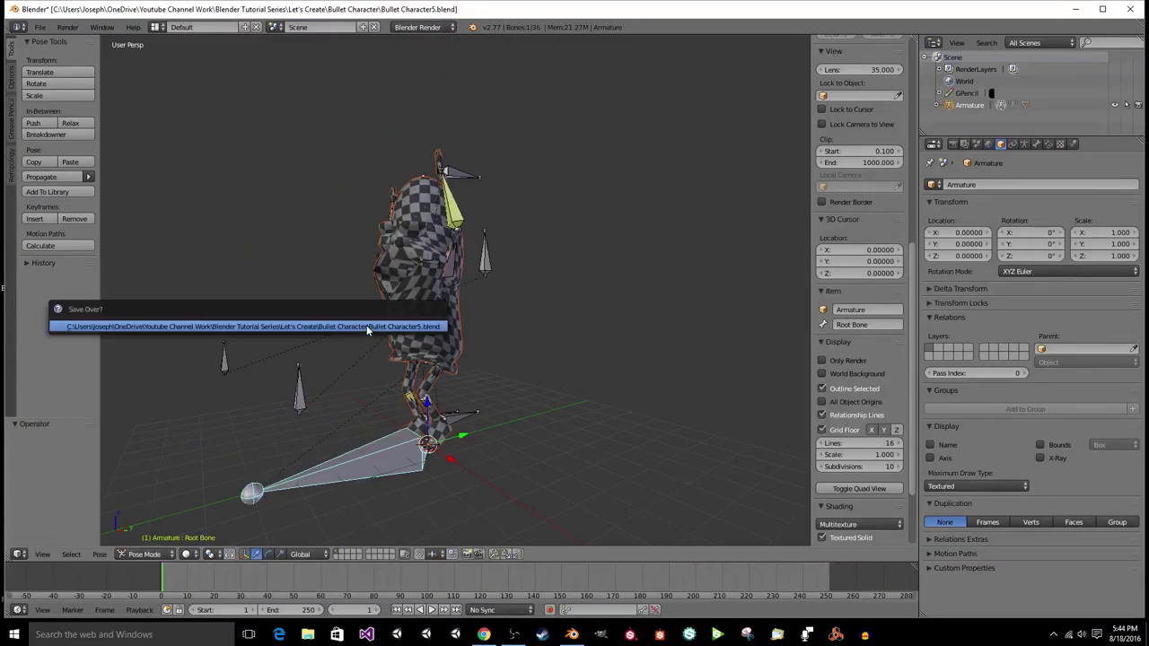
click(366, 326)
Step: Turn off Deform for the IK Pole Leg R bone in its bone properties
mouse_move(366, 325)
middle_down()
mouse_move(339, 332)
mouse_move(418, 323)
mouse_move(393, 325)
middle_up()
key(KP_4)
key(KP_4)
key(KP_4)
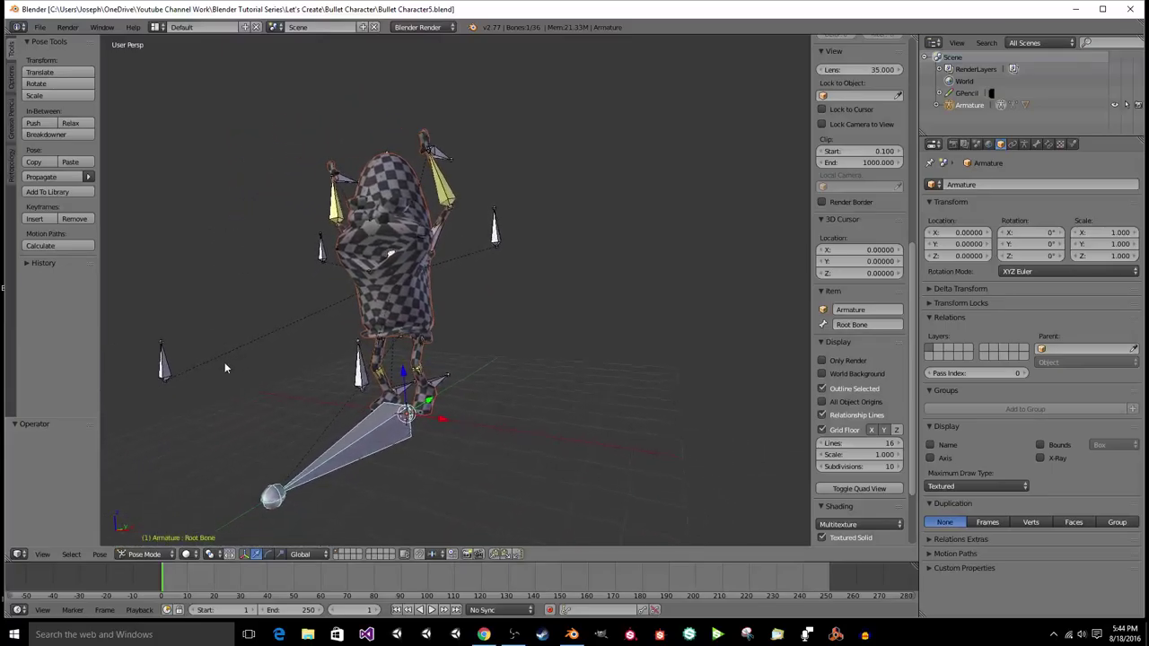
right_click(176, 361)
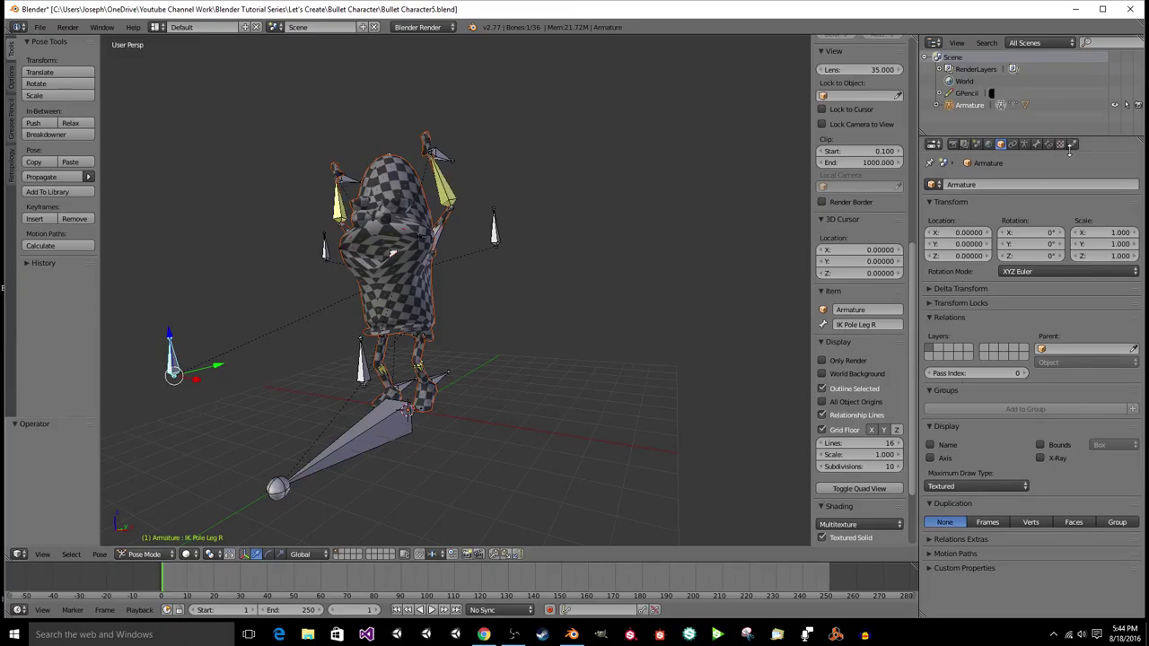
click(1037, 143)
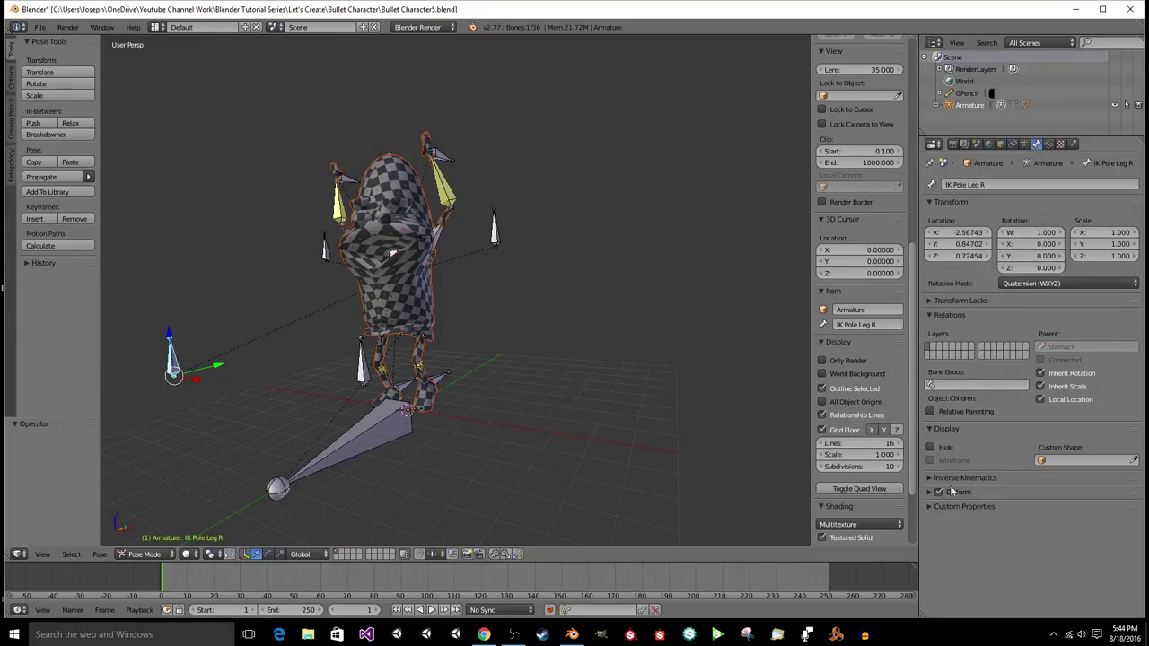
click(949, 494)
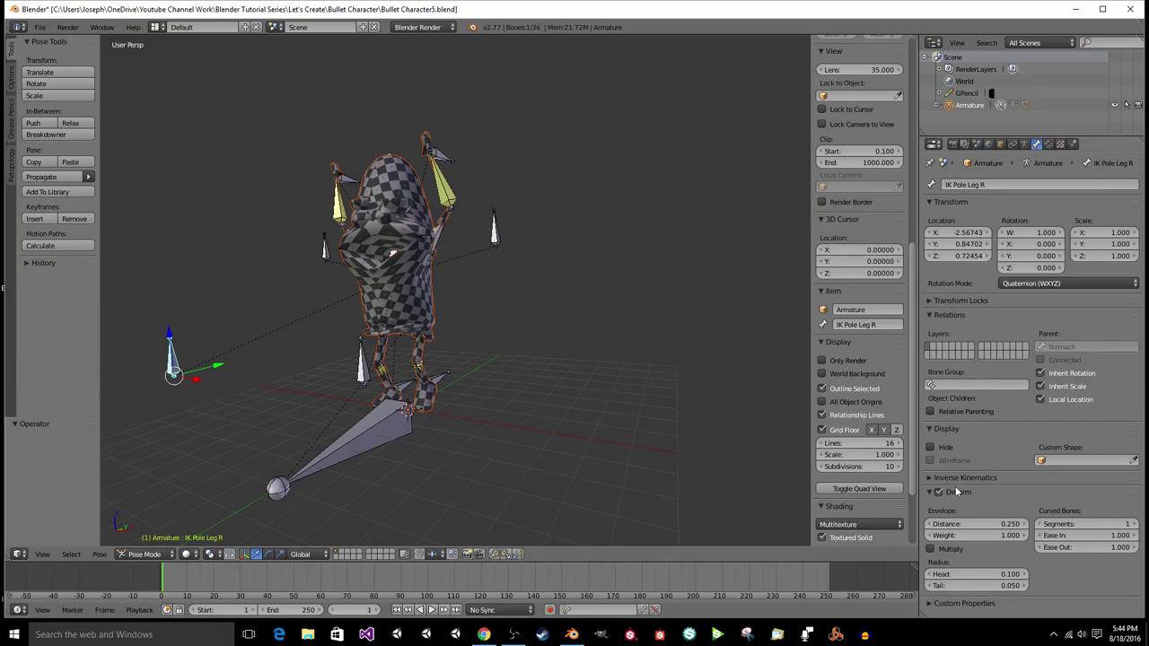
click(938, 493)
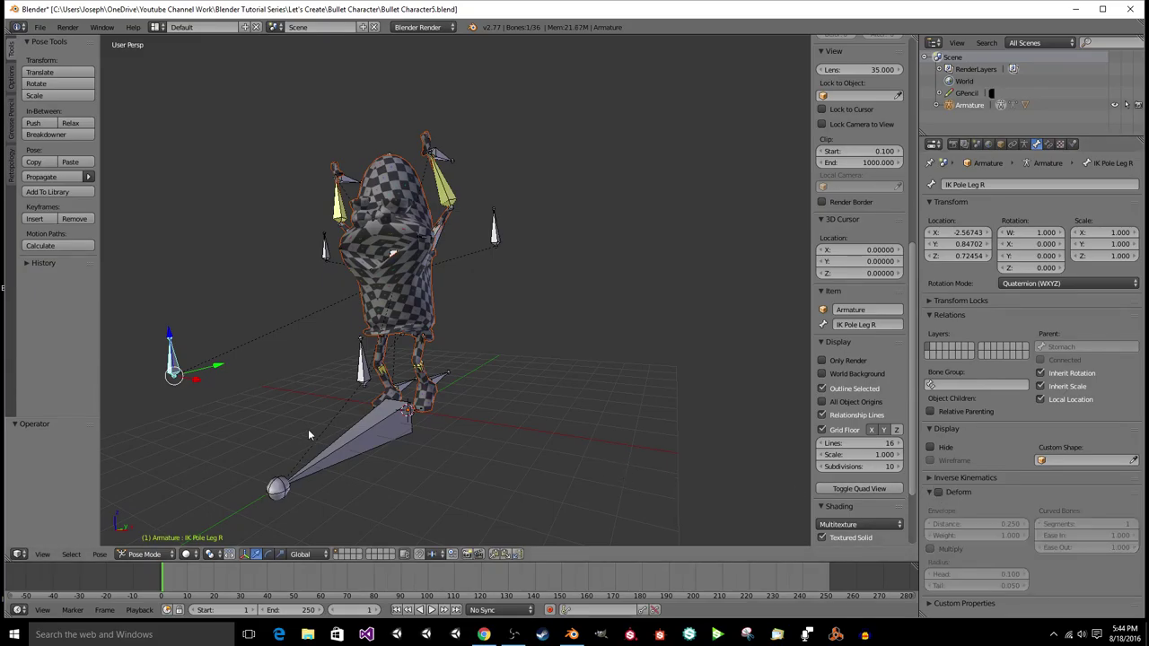
Step: Turn off Deform for the Root Bone, IK Pole Leg L and IK Pole Arm L bones
right_click(375, 437)
click(939, 492)
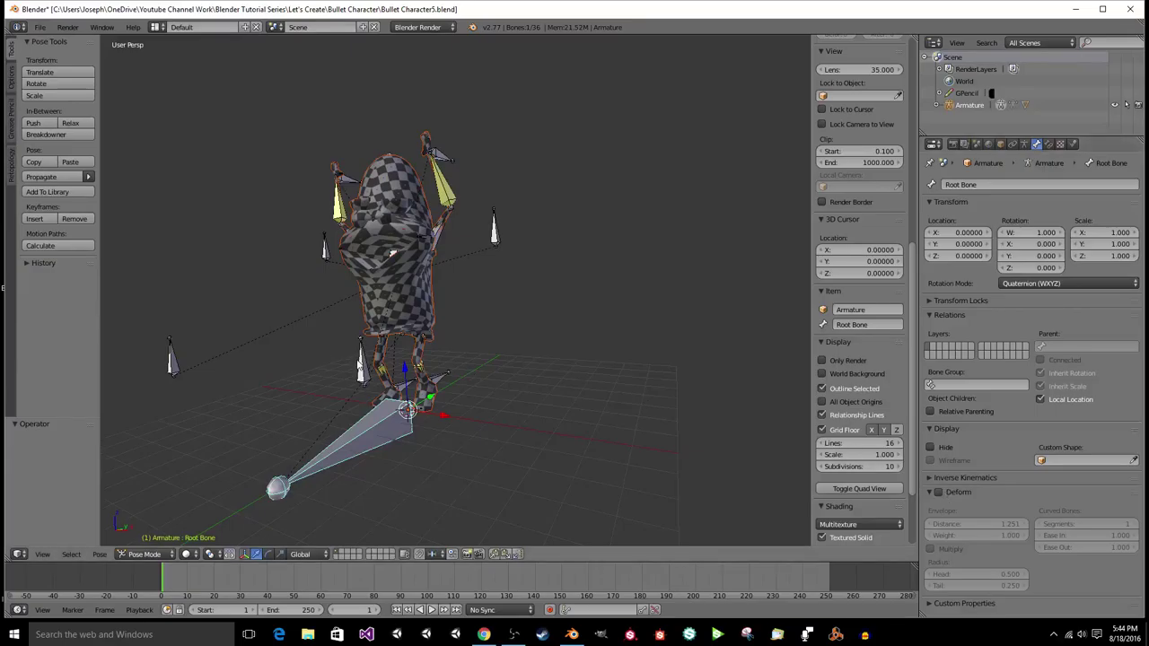
right_click(360, 363)
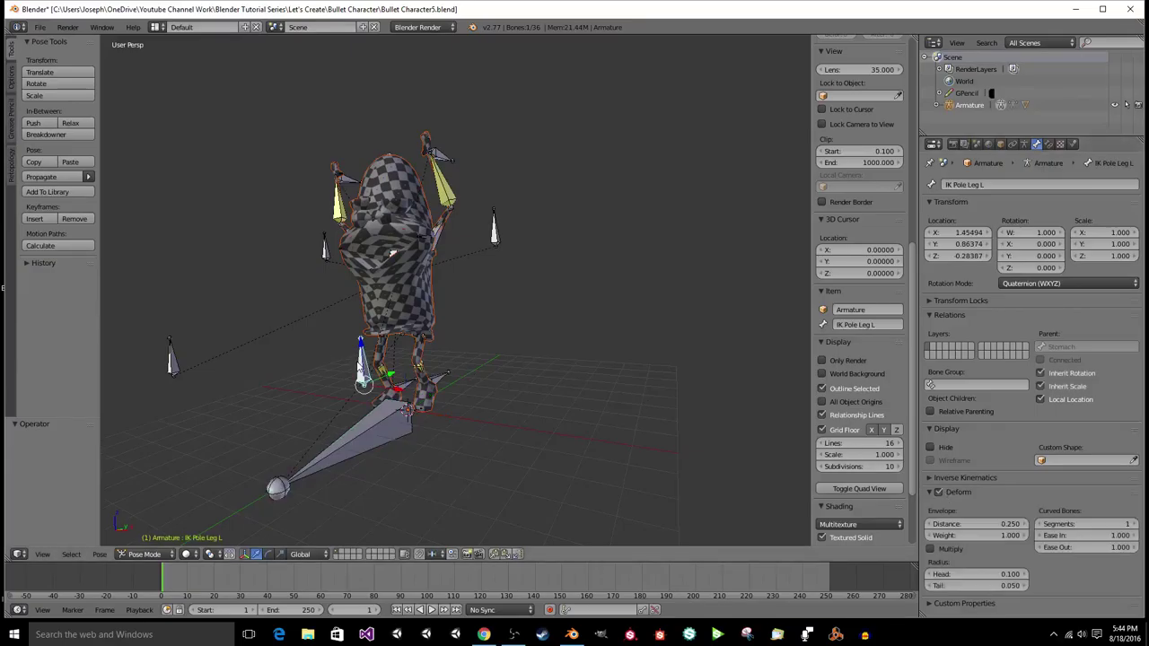
click(938, 493)
right_click(485, 235)
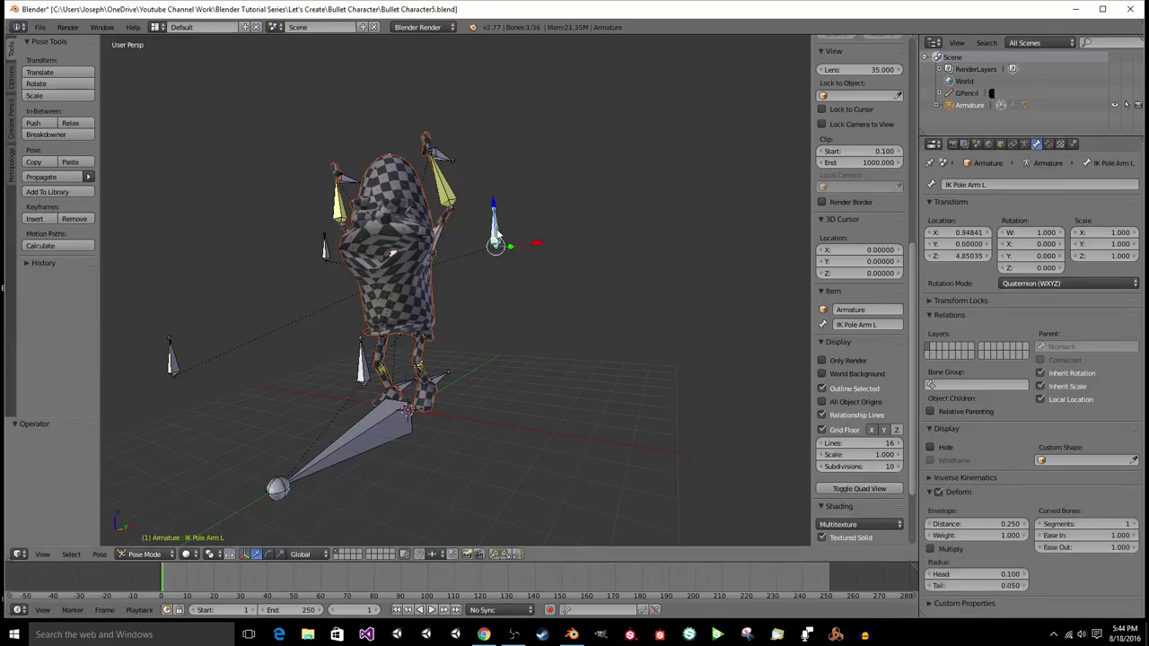
click(938, 493)
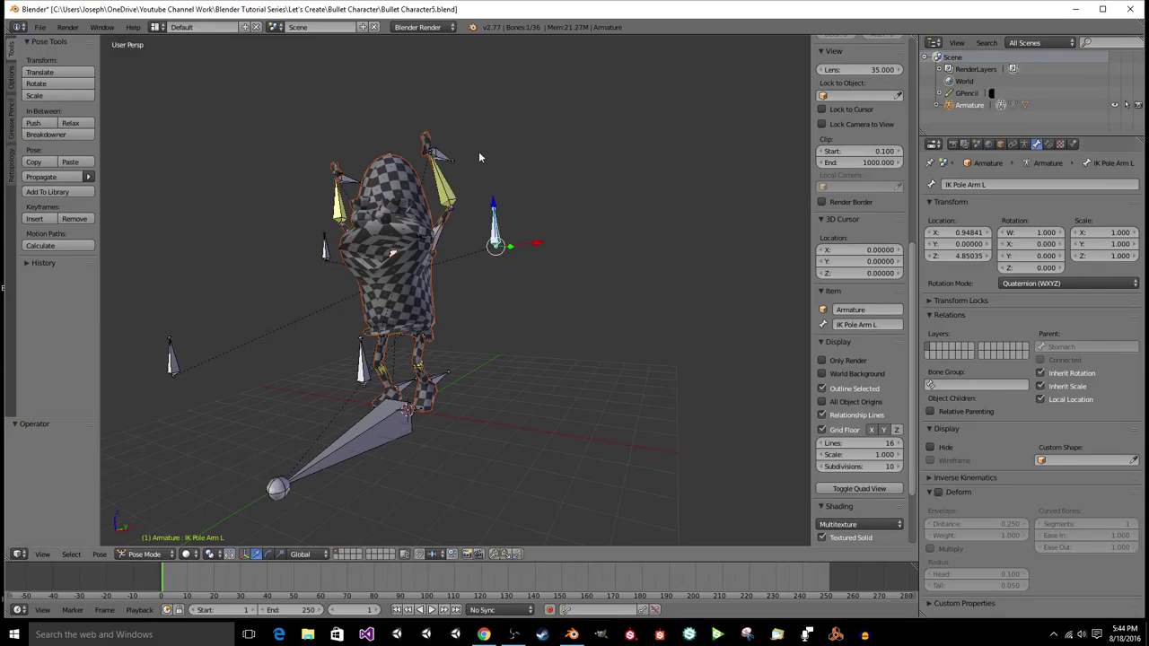
Step: Turn off Deform for the IK Arm L and IK Arm R bones
right_click(447, 154)
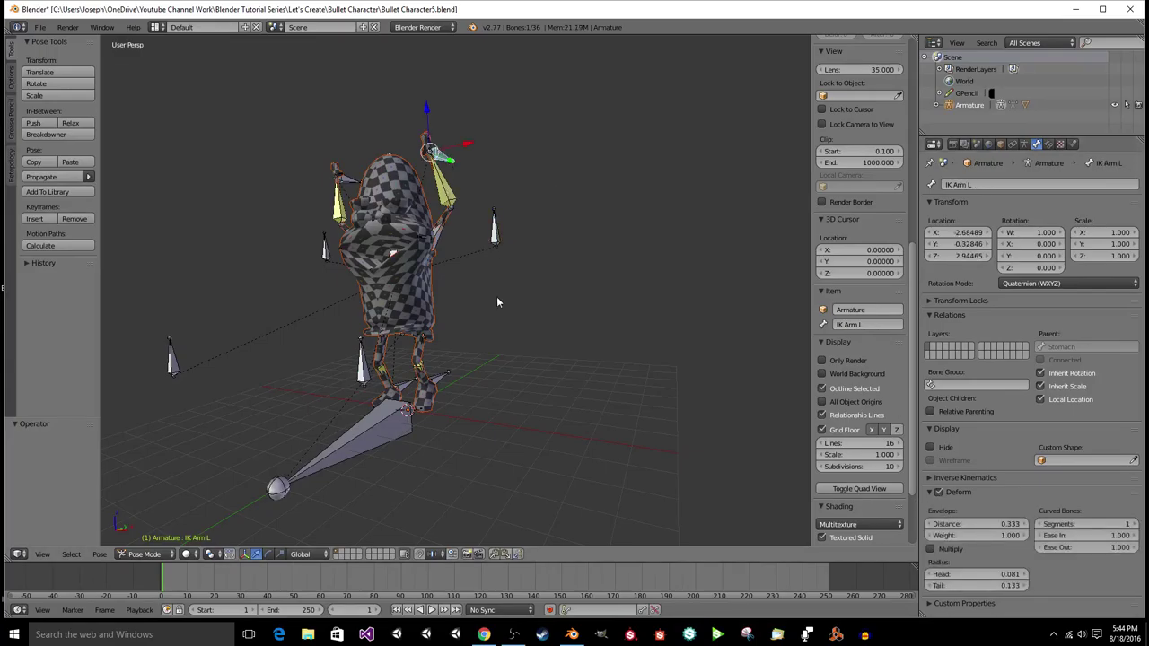
click(939, 492)
middle_drag(454, 317, 449, 315)
scroll(451, 315, up, 2)
right_click(371, 159)
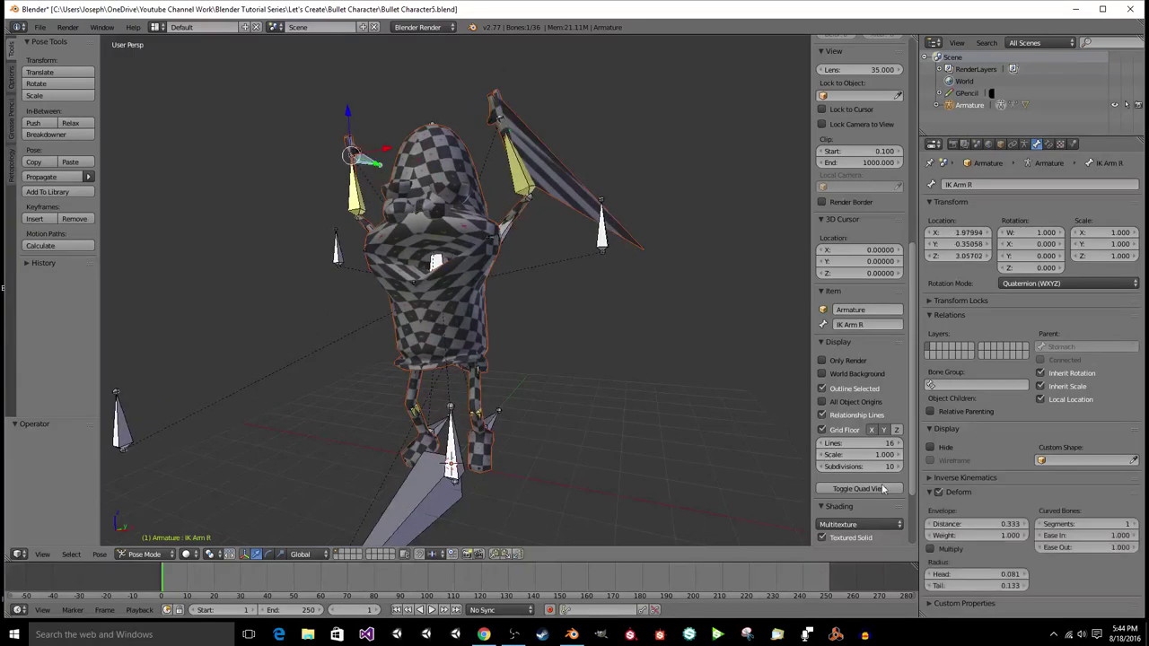
click(939, 493)
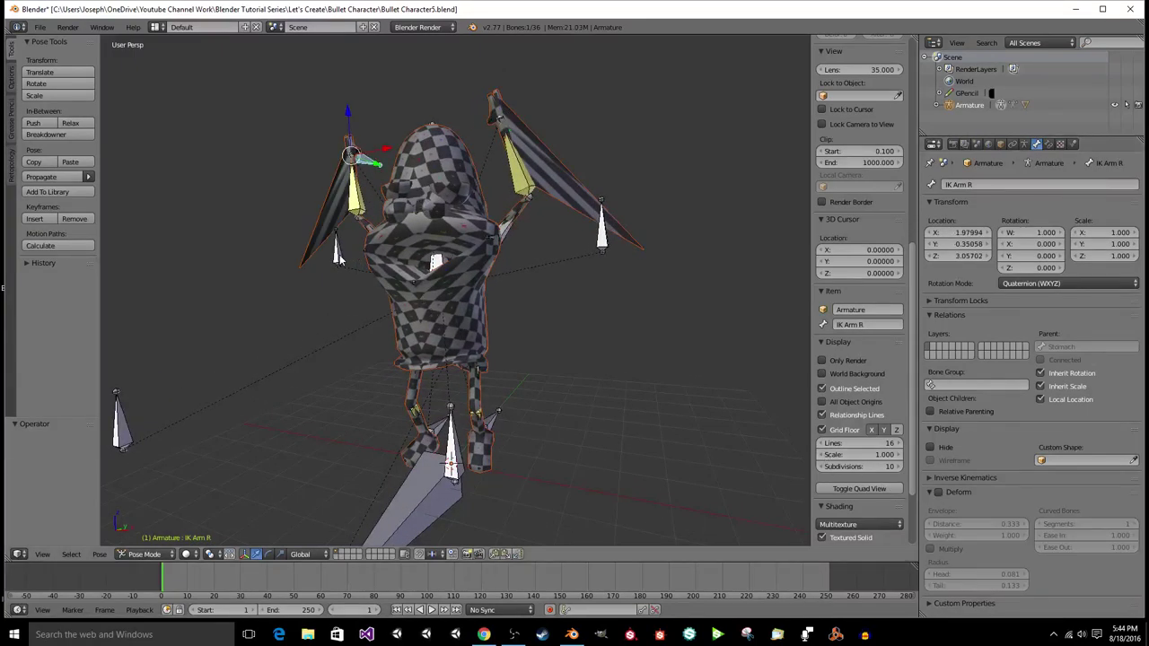
Step: Turn off Deform for the IK Pole Arm R, IK Leg L and IK Leg R bones
right_click(339, 258)
click(953, 491)
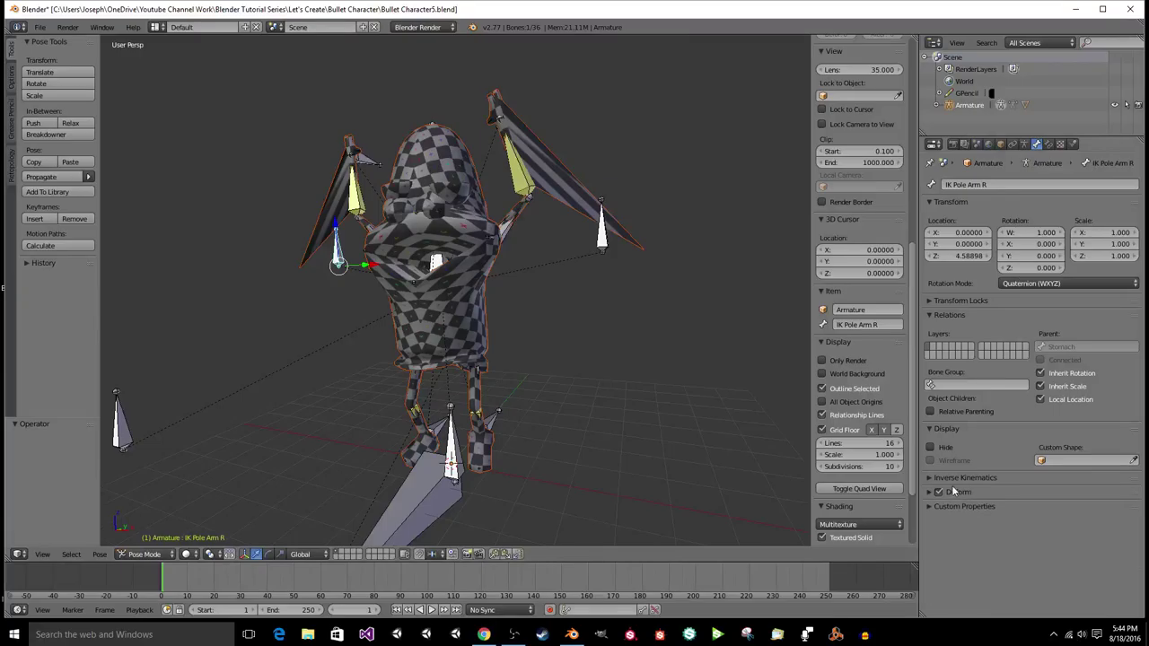
click(952, 492)
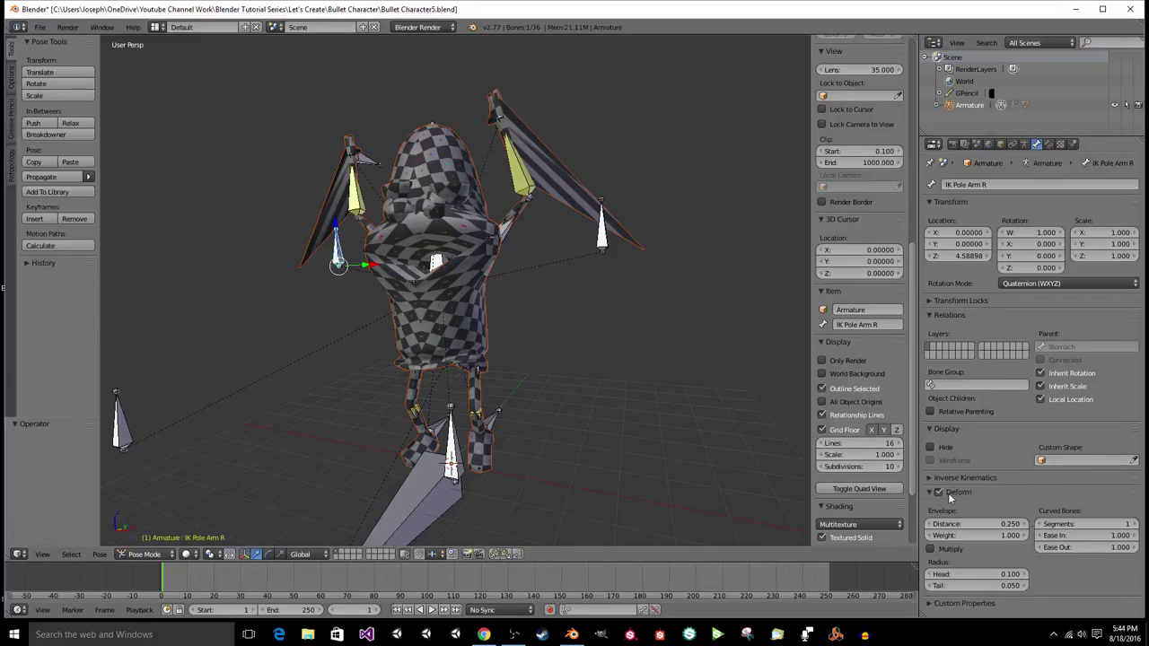
click(939, 493)
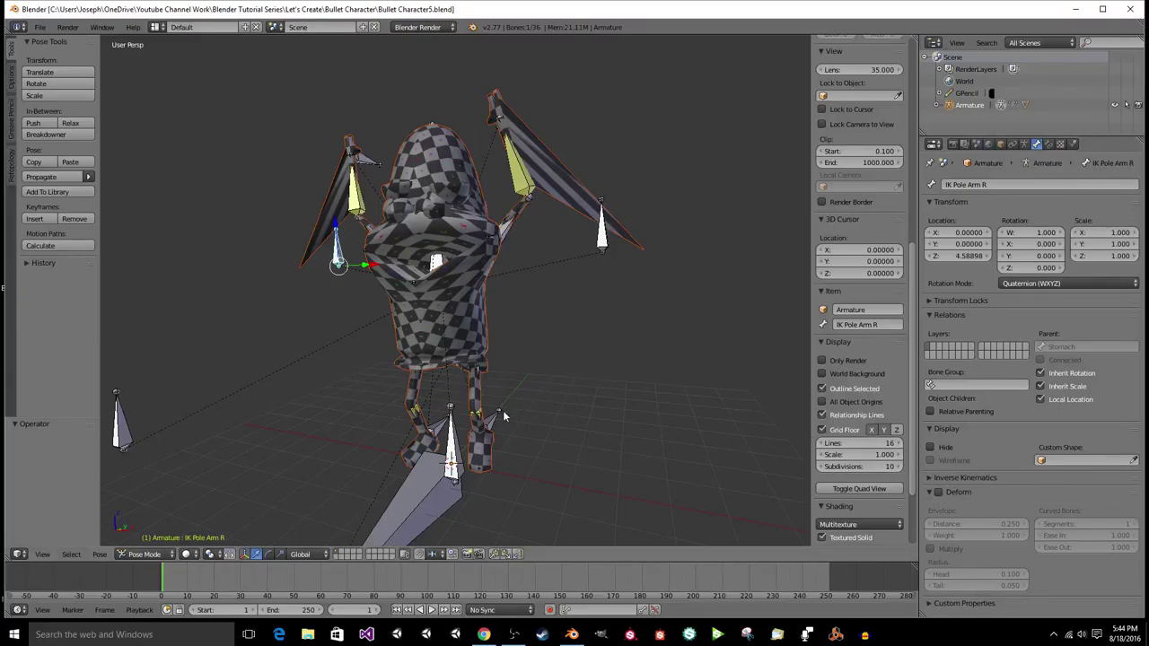
right_click(496, 410)
click(939, 493)
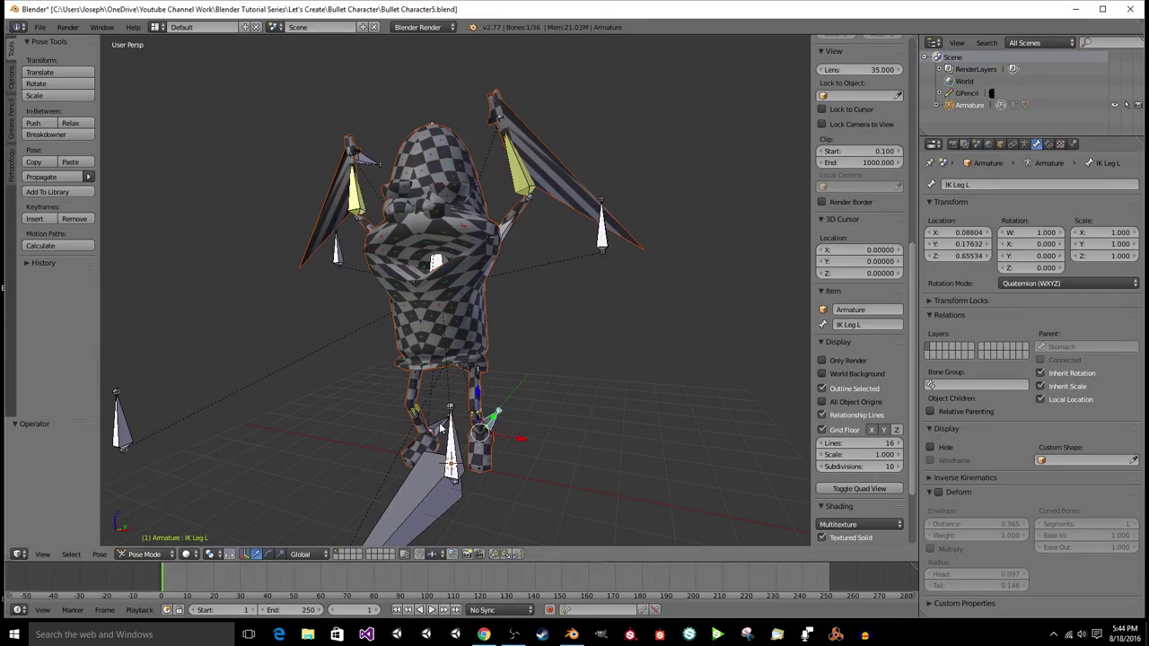
right_click(440, 429)
click(938, 493)
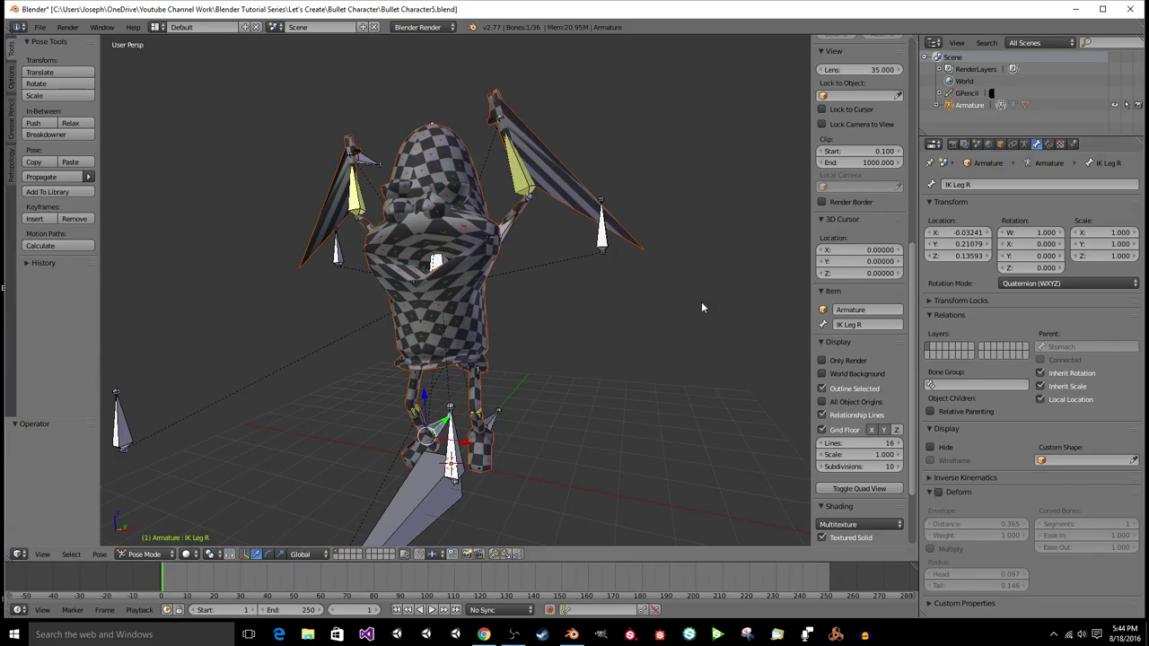
Step: Recheck the Deform setting on the left arm, leg pole and root control bones, and save the project
right_click(607, 240)
middle_drag(649, 361, 504, 263)
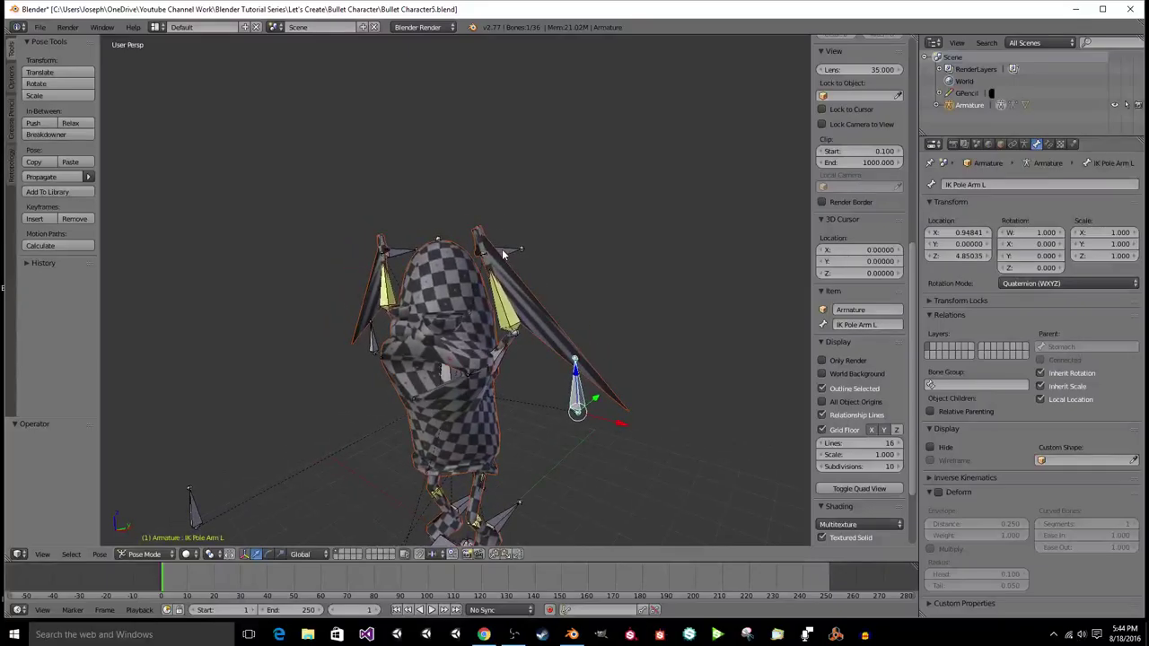
middle_drag(502, 254, 573, 414)
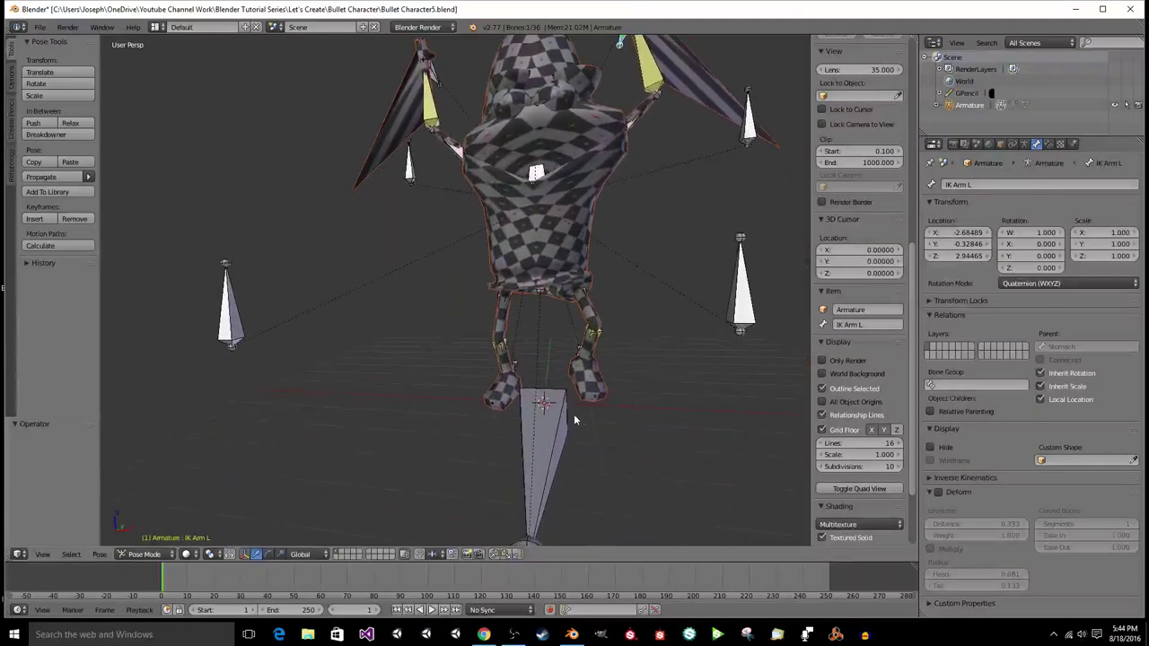
right_click(548, 428)
right_click(729, 311)
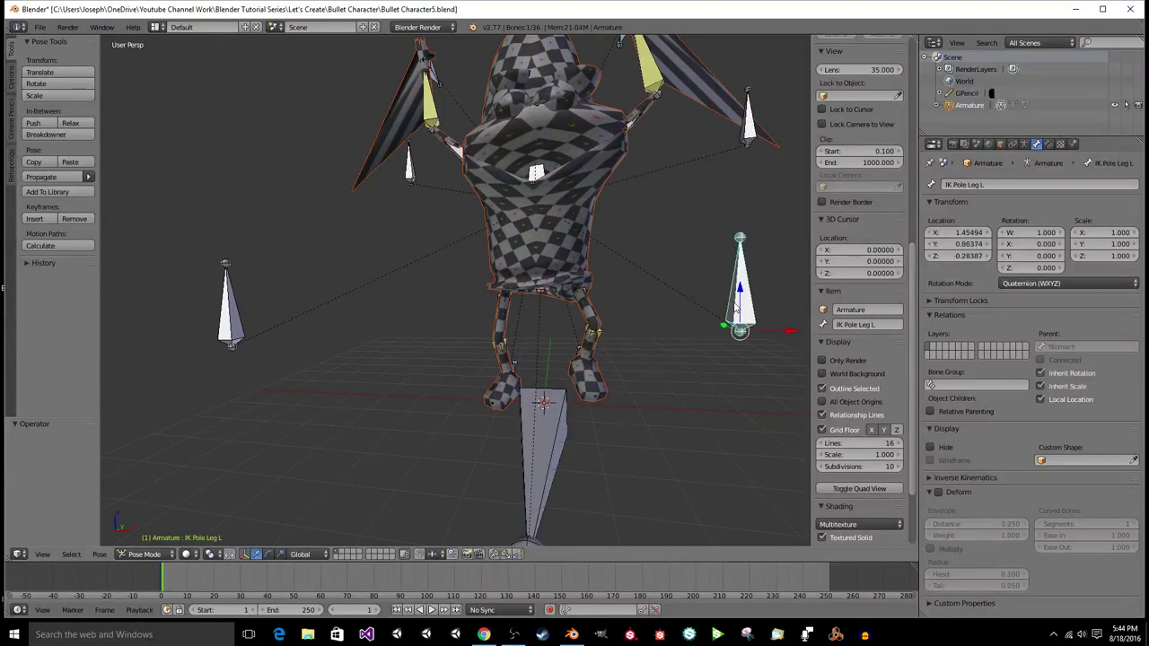
right_click(229, 310)
key(ctrl+s)
click(411, 321)
Step: Recheck Deform on the IK Pole Arm R and IK Arm R bones, and save over the existing Bullet Character5.blend file
middle_drag(411, 320, 388, 249)
right_click(371, 224)
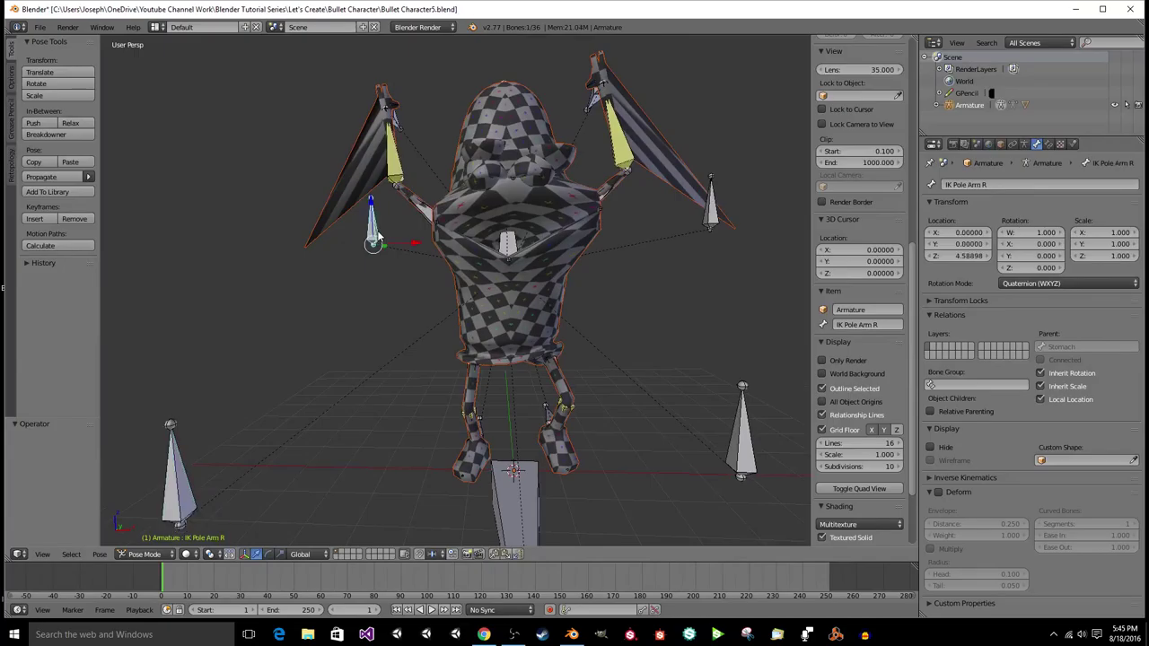
scroll(382, 216, up, 5)
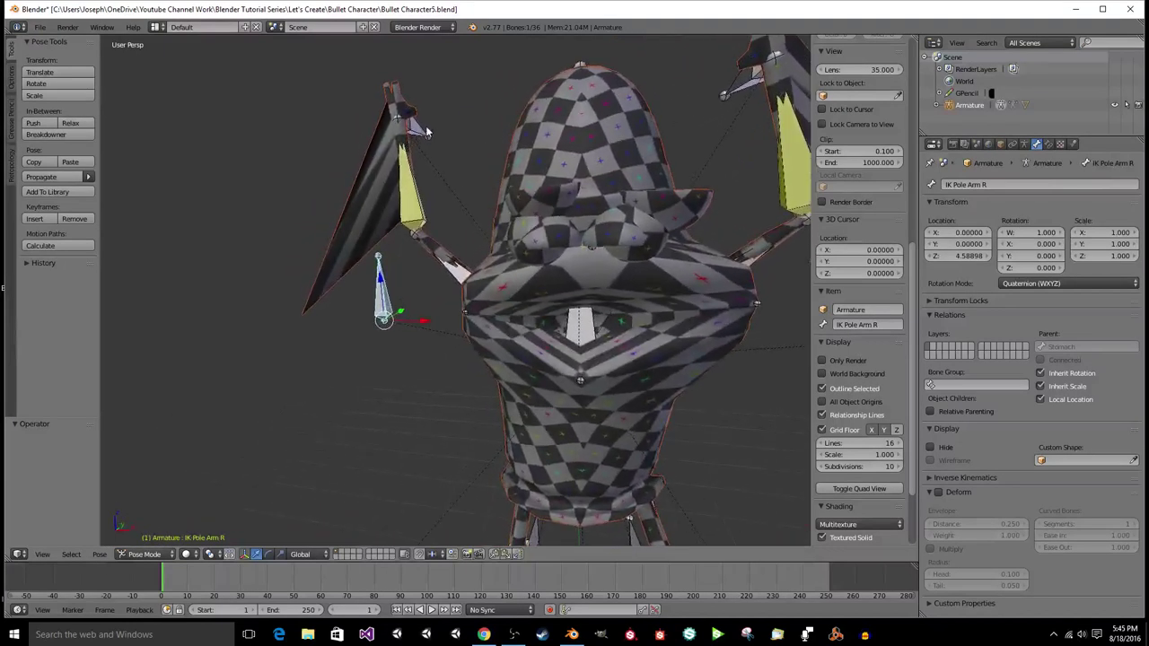
right_click(427, 133)
key(ctrl+s)
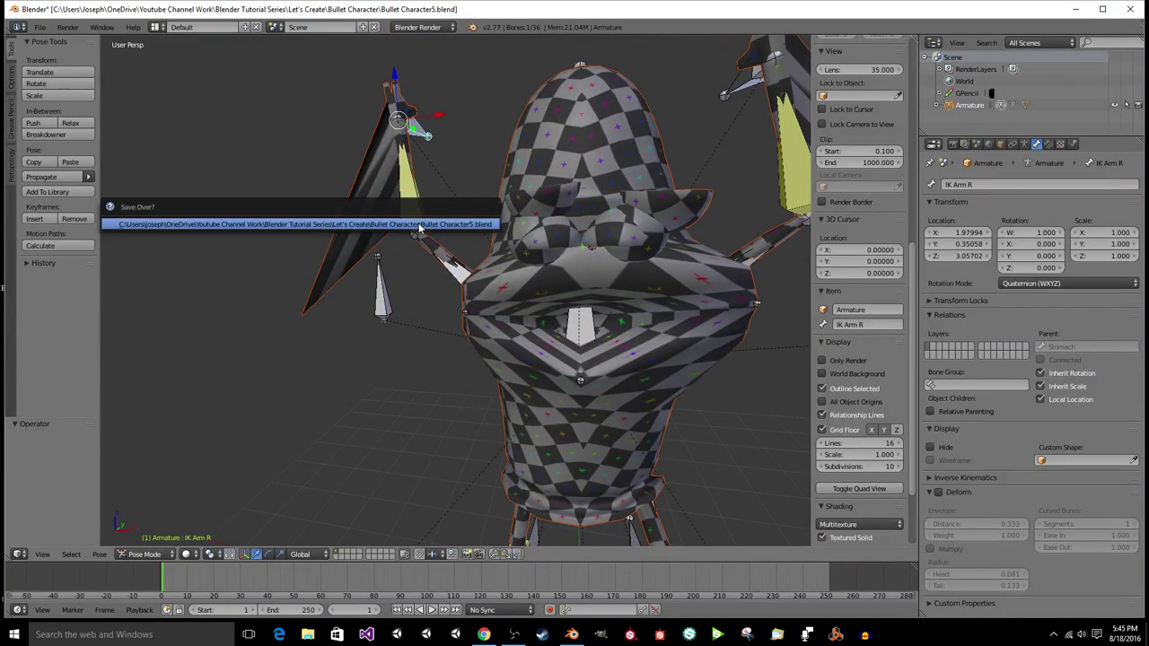
click(418, 226)
Step: Parent the Bullet Character mesh to the armature again using Armature Deform With Automatic Weights
key(ctrl+Tab)
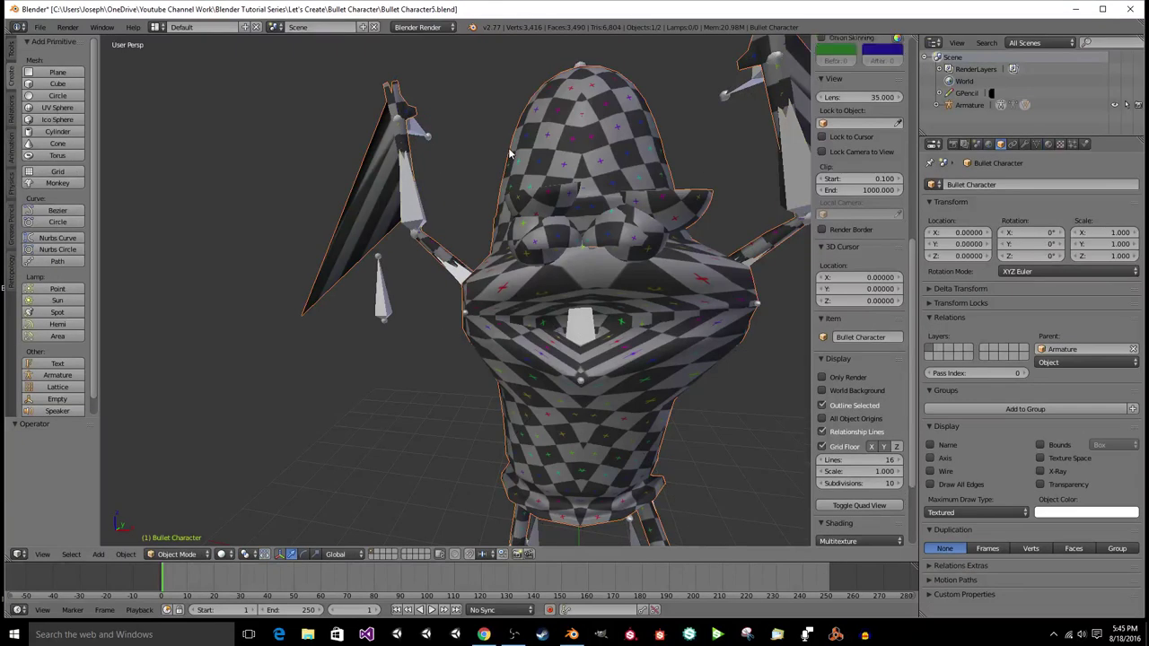
right_click(509, 155)
right_click(429, 133)
key(ctrl+Tab)
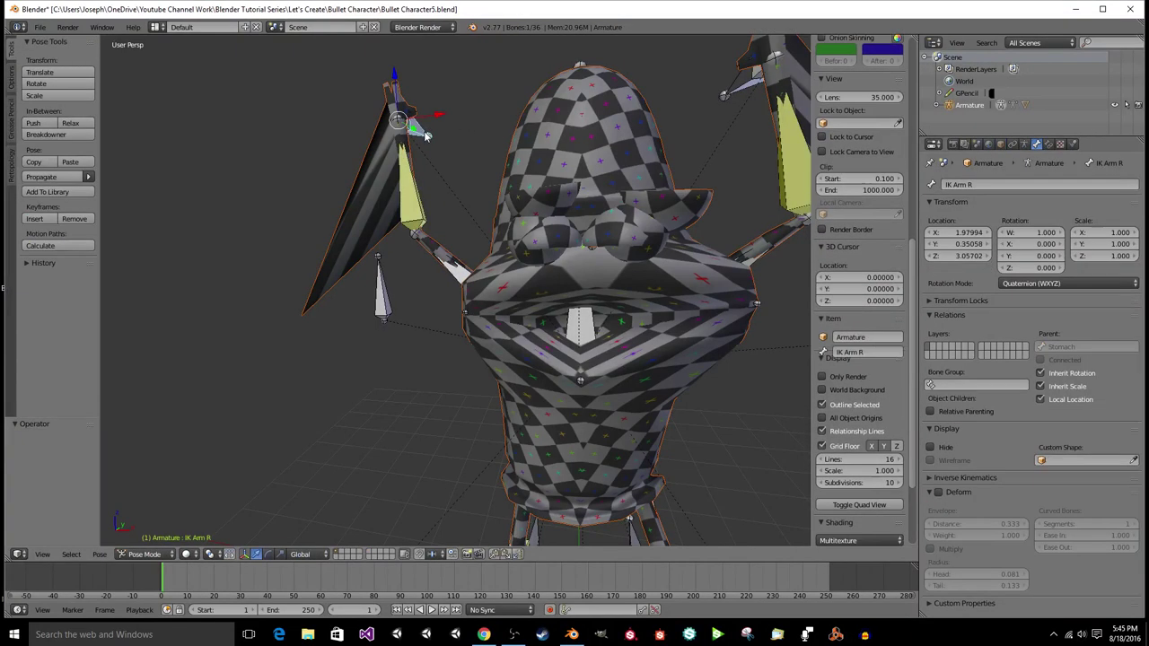
key(ctrl+p)
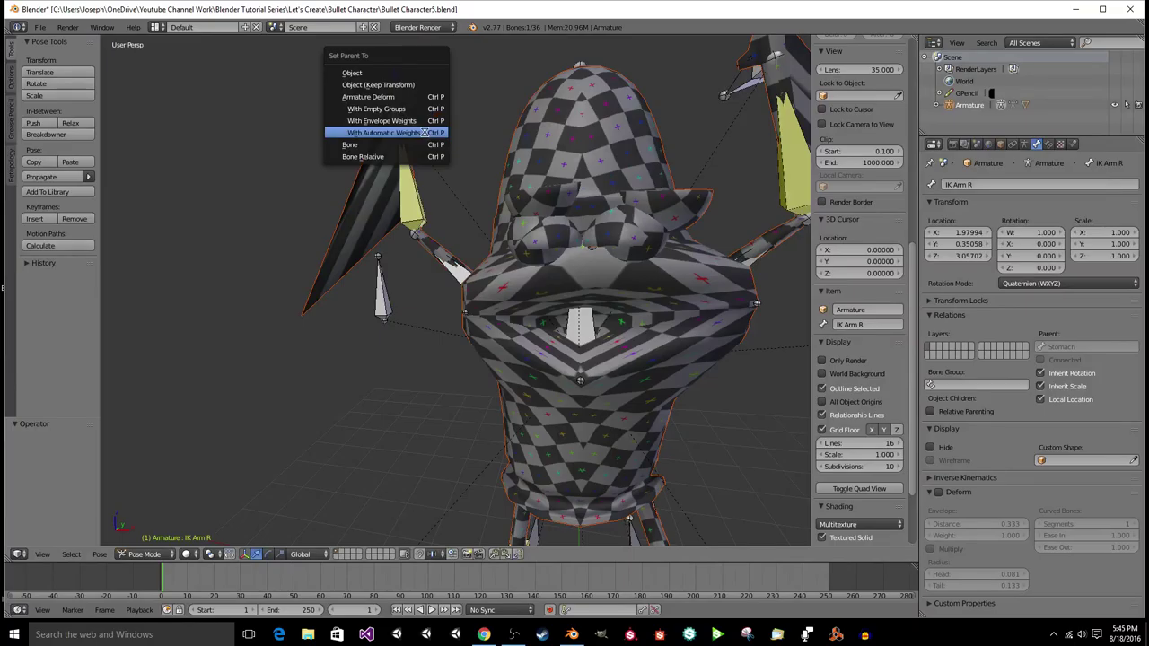
click(424, 132)
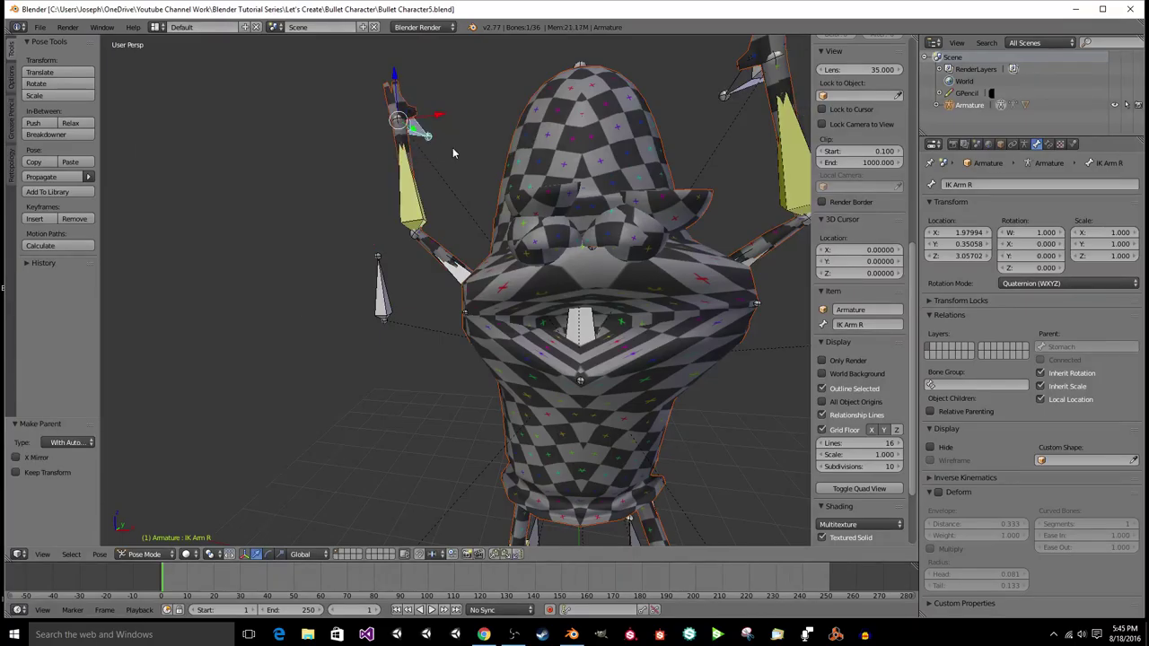
Step: Test the mouth deformation by moving Mouth L about -1.10, -0.38, -0.31 and Mouth R about 0.56, 0.17, -0.37 in X, Y, Z
scroll(453, 153, down, 3)
scroll(505, 272, up, 3)
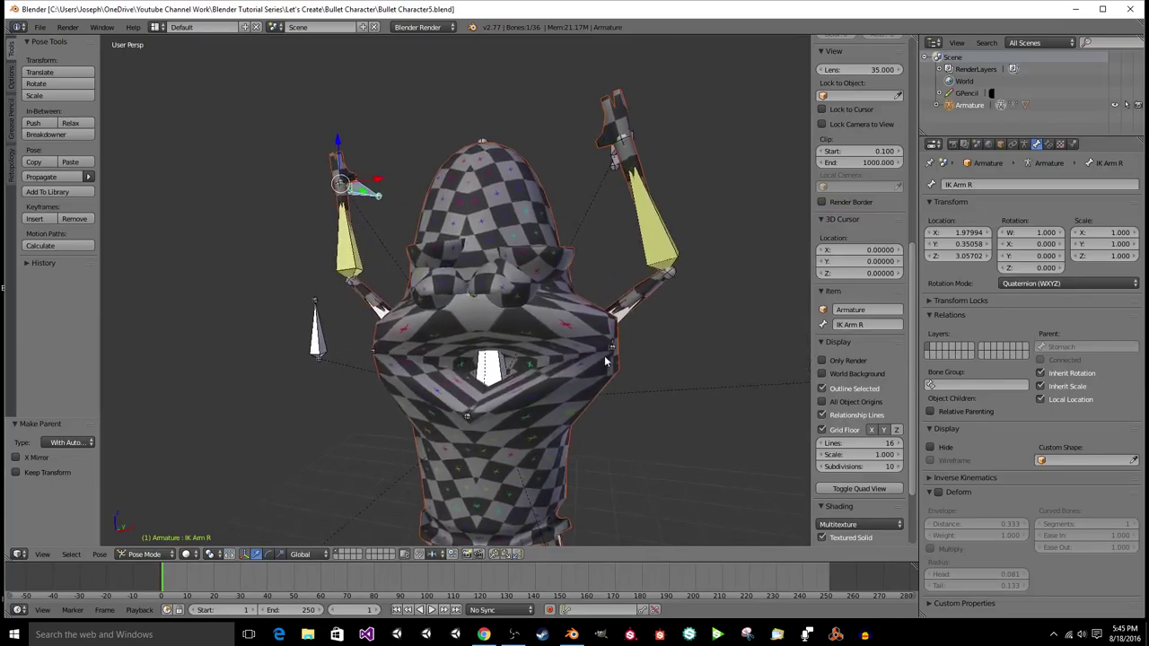
right_click(492, 370)
key(g)
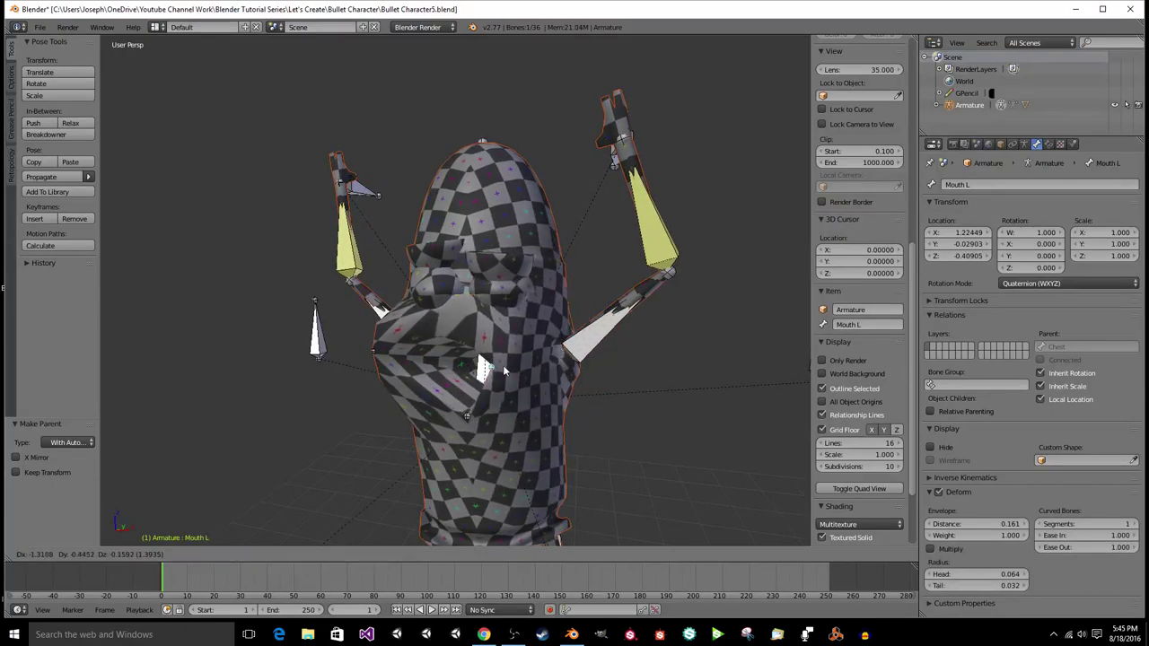
click(521, 379)
right_click(413, 372)
key(g)
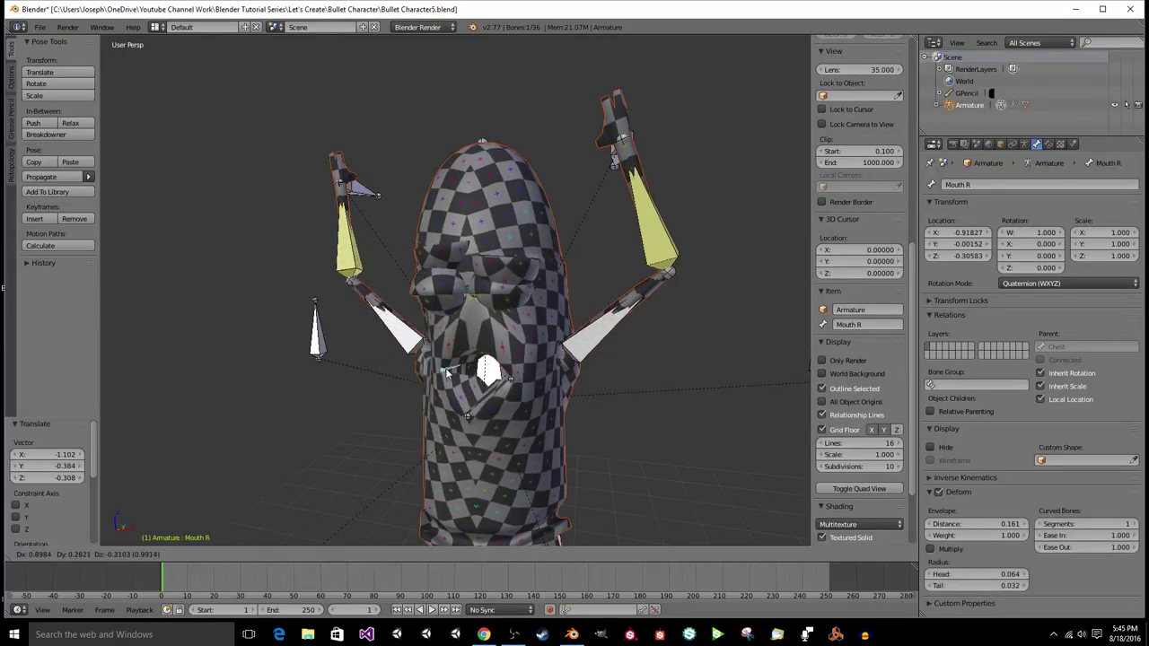
click(422, 375)
middle_drag(422, 372, 528, 276)
scroll(416, 341, down, 5)
scroll(527, 271, up, 6)
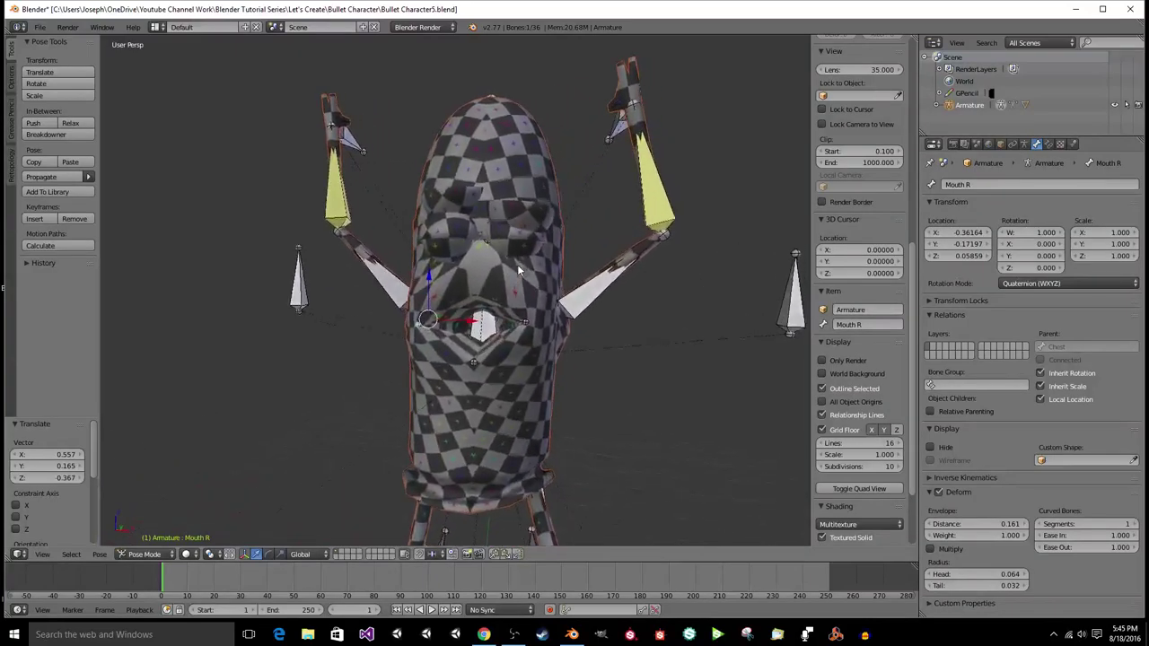
scroll(517, 264, up, 2)
scroll(538, 233, down, 8)
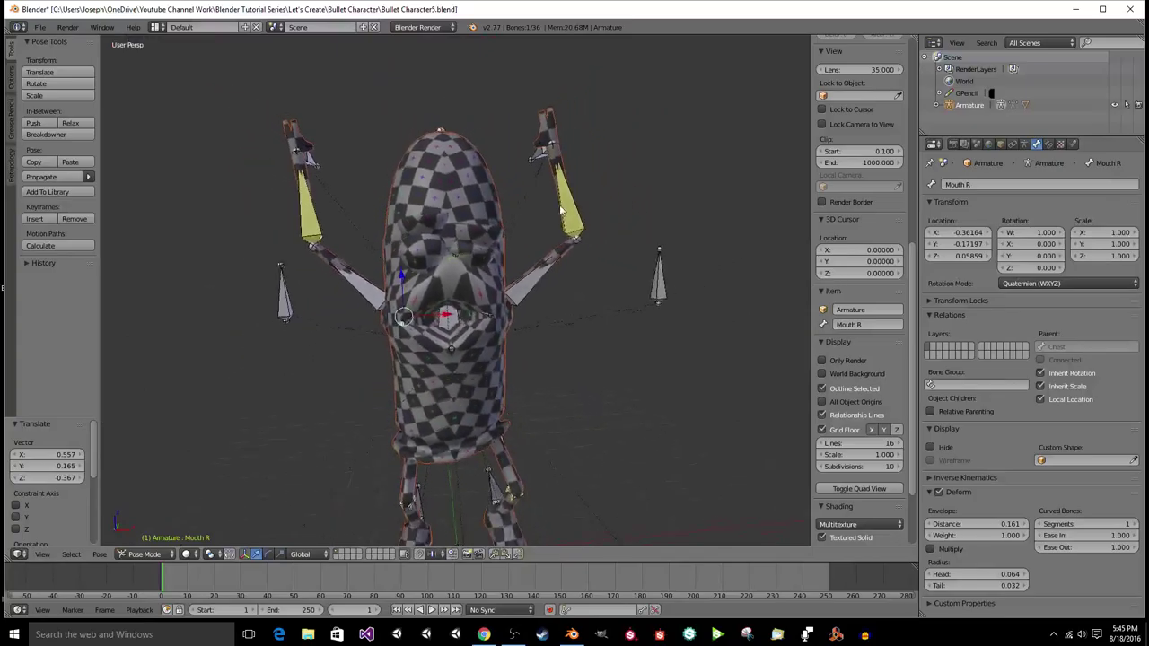
click(512, 635)
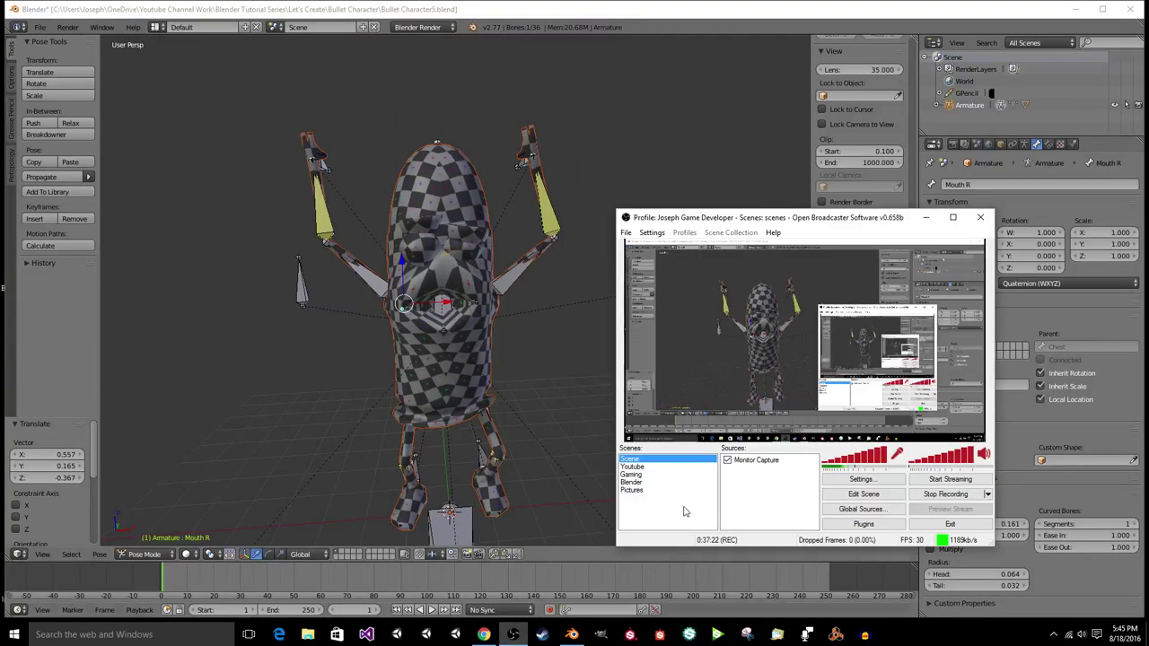
click(541, 330)
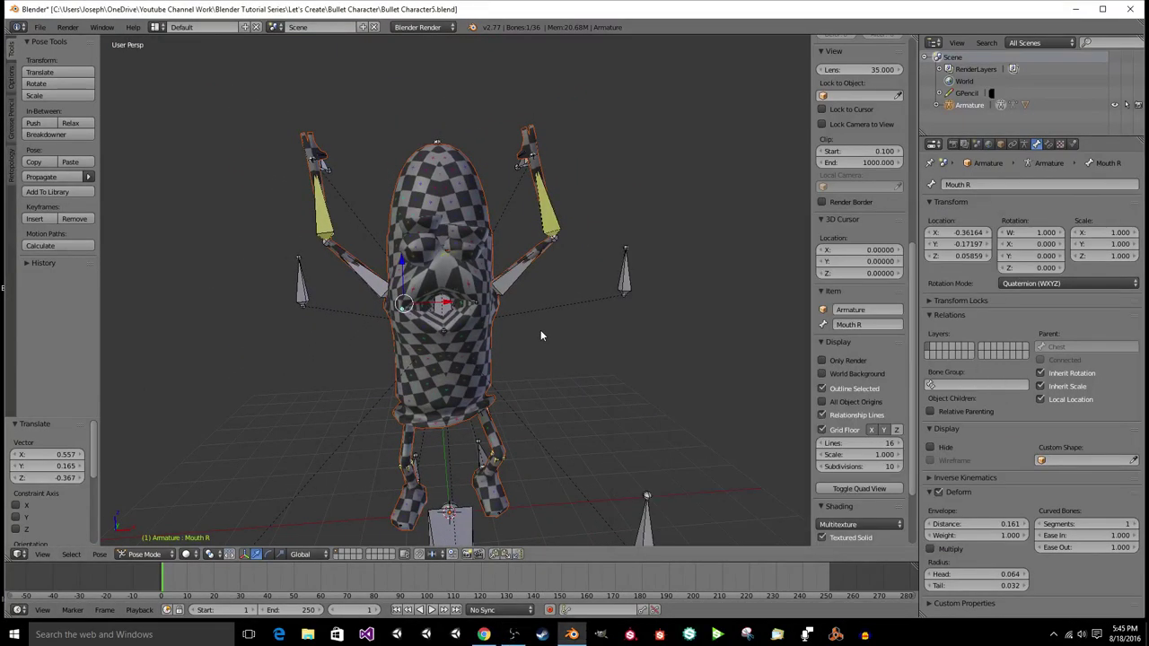
Step: Save the project, and show the character in wireframe with only the armature selected in Edit Mode
key(ctrl+s)
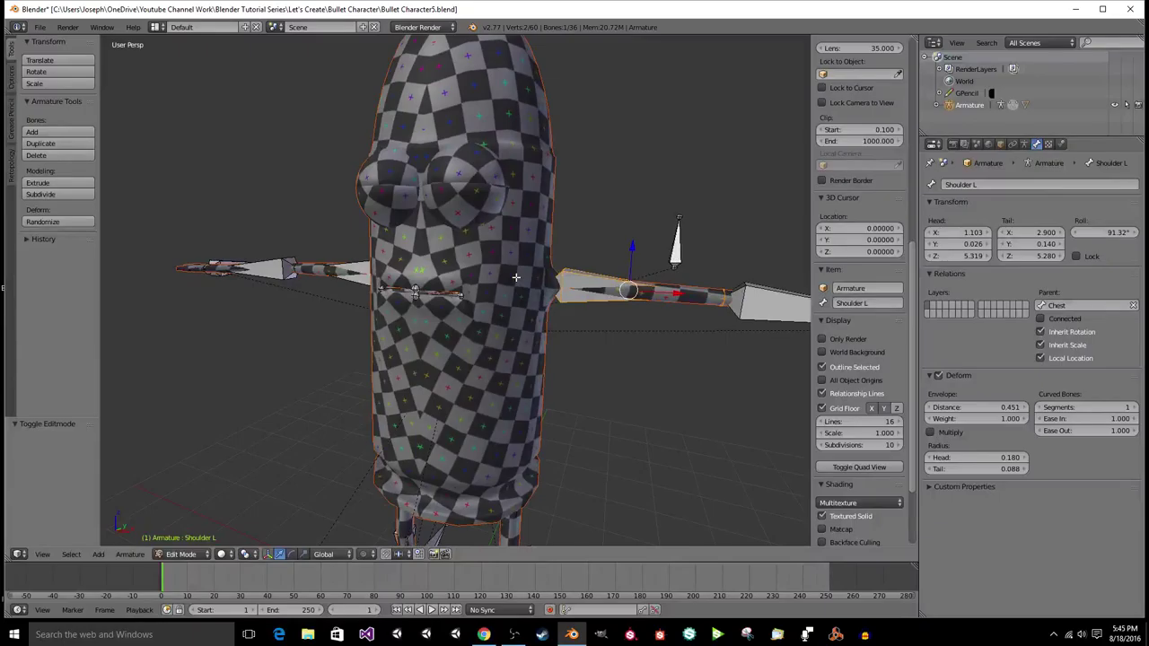
key(z)
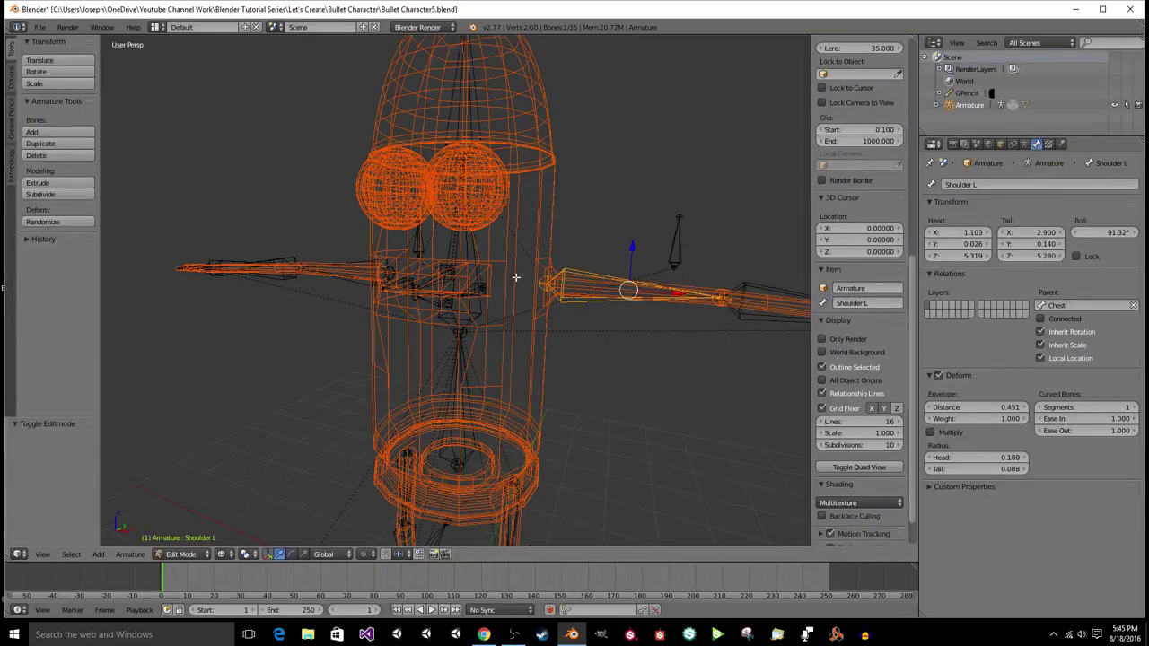
key(ctrl+Tab)
right_click(541, 361)
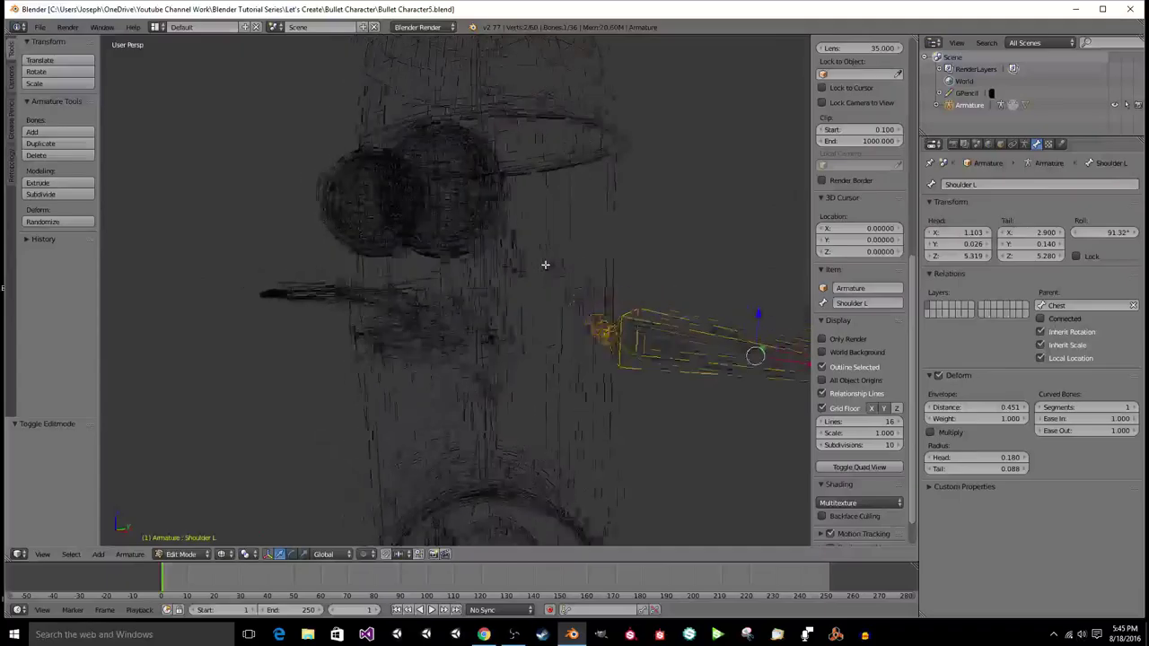
middle_drag(544, 265, 545, 265)
scroll(545, 264, down, 6)
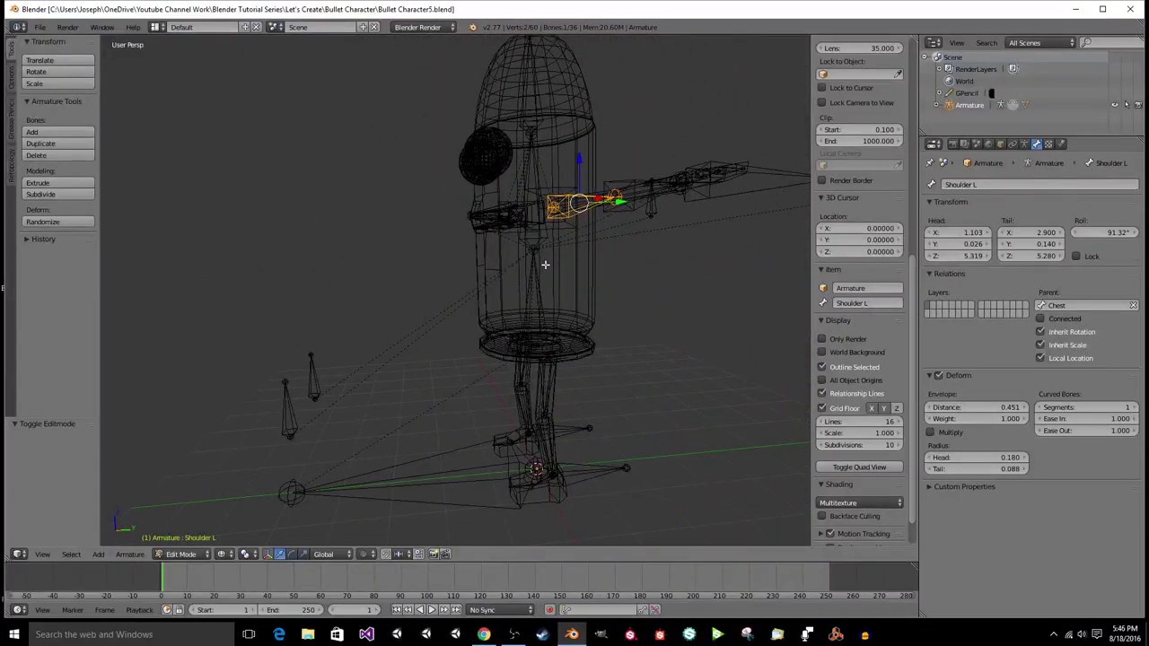
Step: Save the project again over the existing Bullet Character5.blend file
key(ctrl+s)
click(545, 264)
key(ctrl+s)
click(487, 218)
Step: Add a new bone to the armature at the 3D cursor near the character's feet
middle_drag(579, 305, 582, 306)
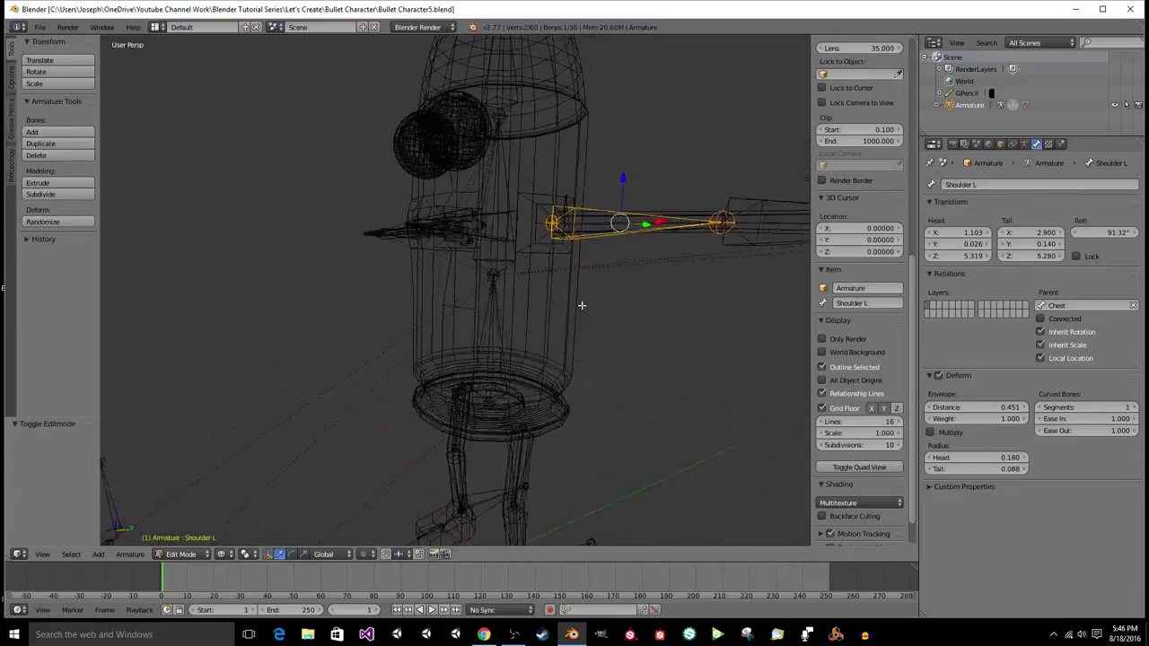
scroll(582, 305, down, 4)
key(shift+a)
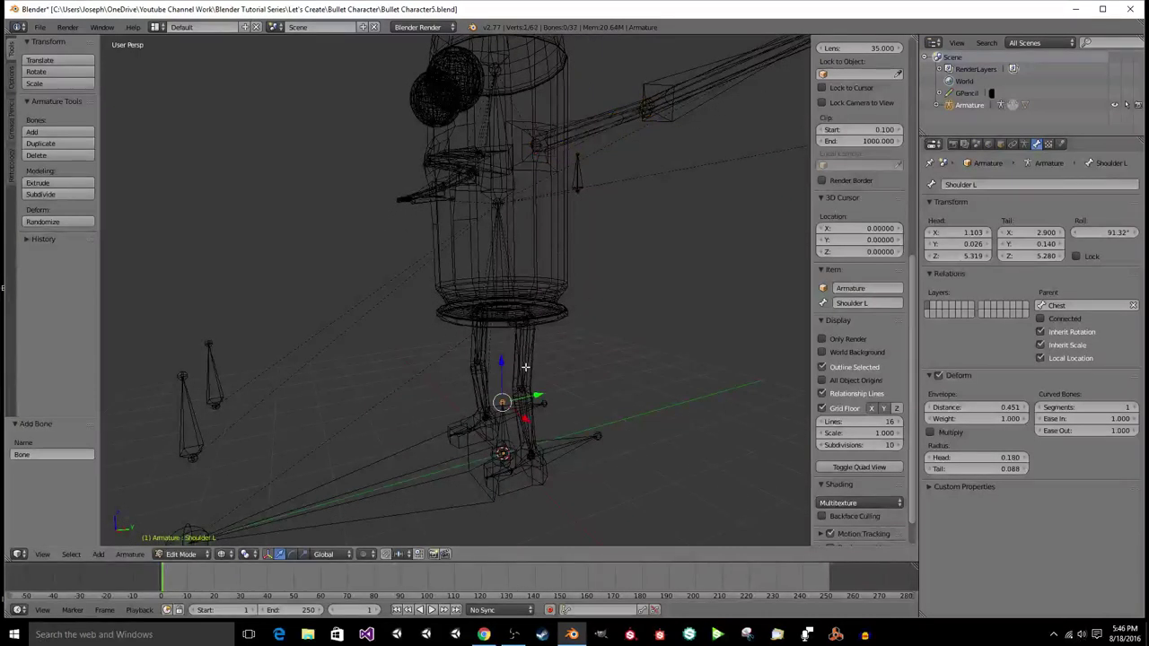
Step: Rename the new bone near the feet to Eye L and raise it about 6.081 along Z
right_click(507, 427)
click(857, 302)
text(Eye)
key(Return)
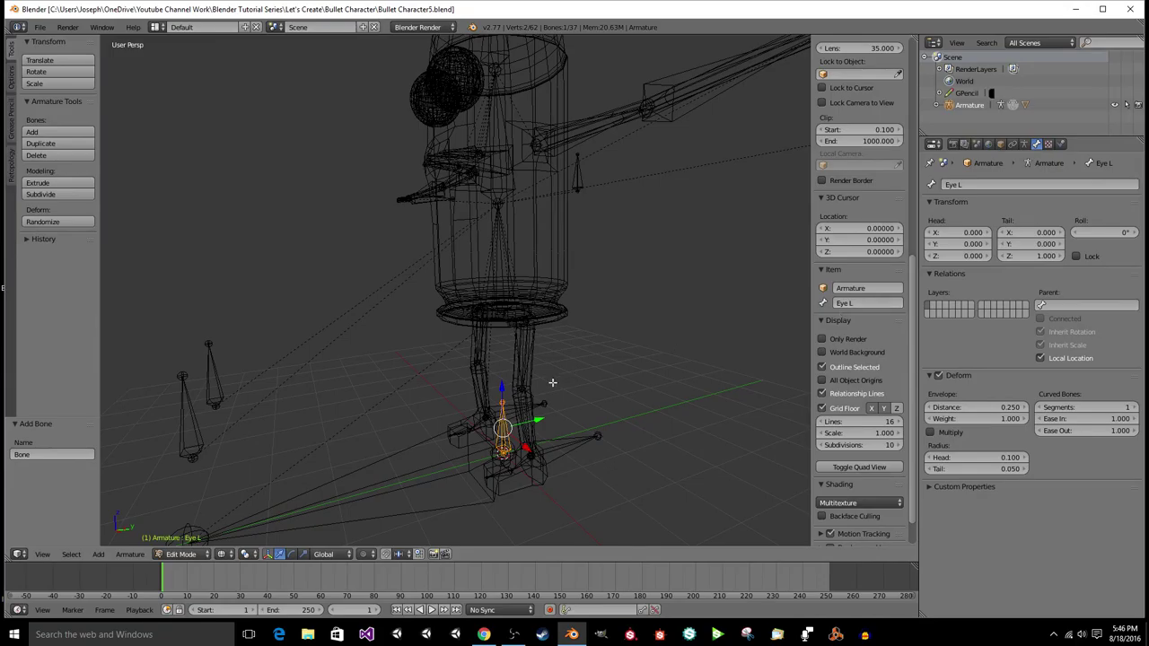
drag(505, 388, 520, 126)
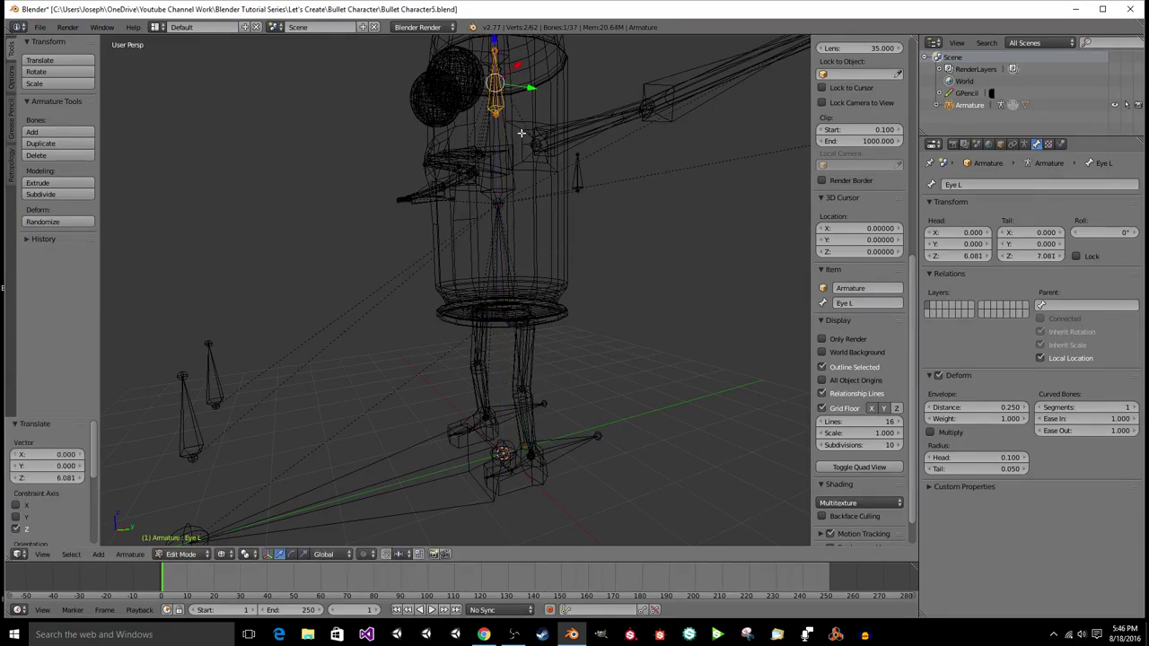
Step: Delete the Eye L bone and switch the armature to Pose Mode
key(x)
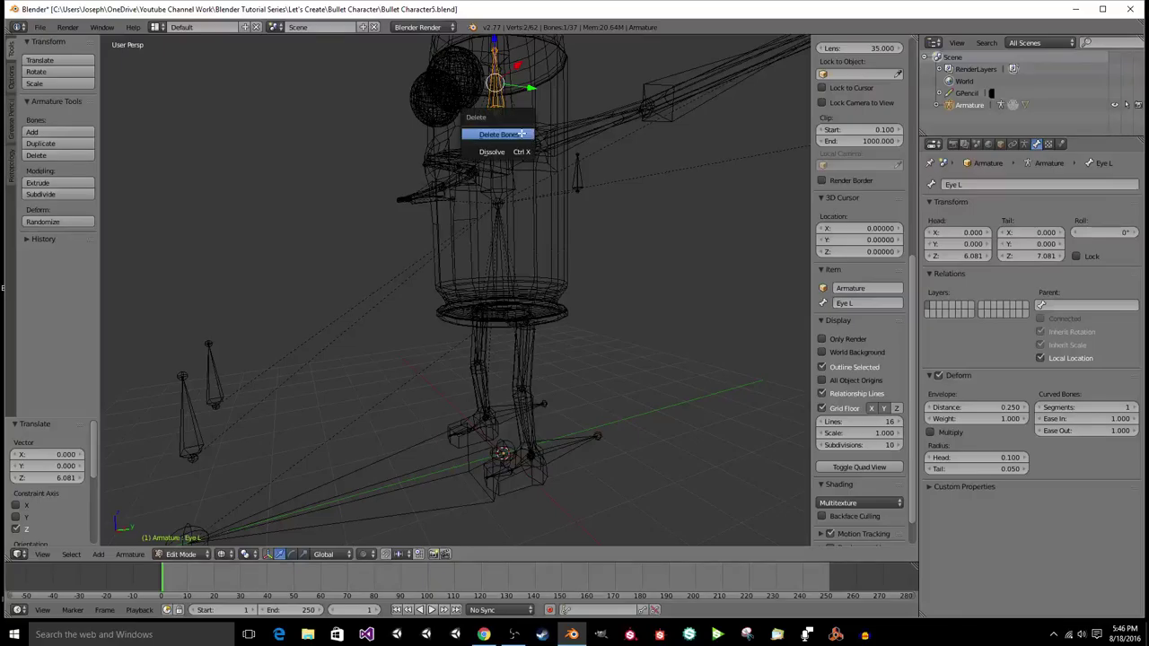
click(521, 133)
scroll(520, 133, up, 5)
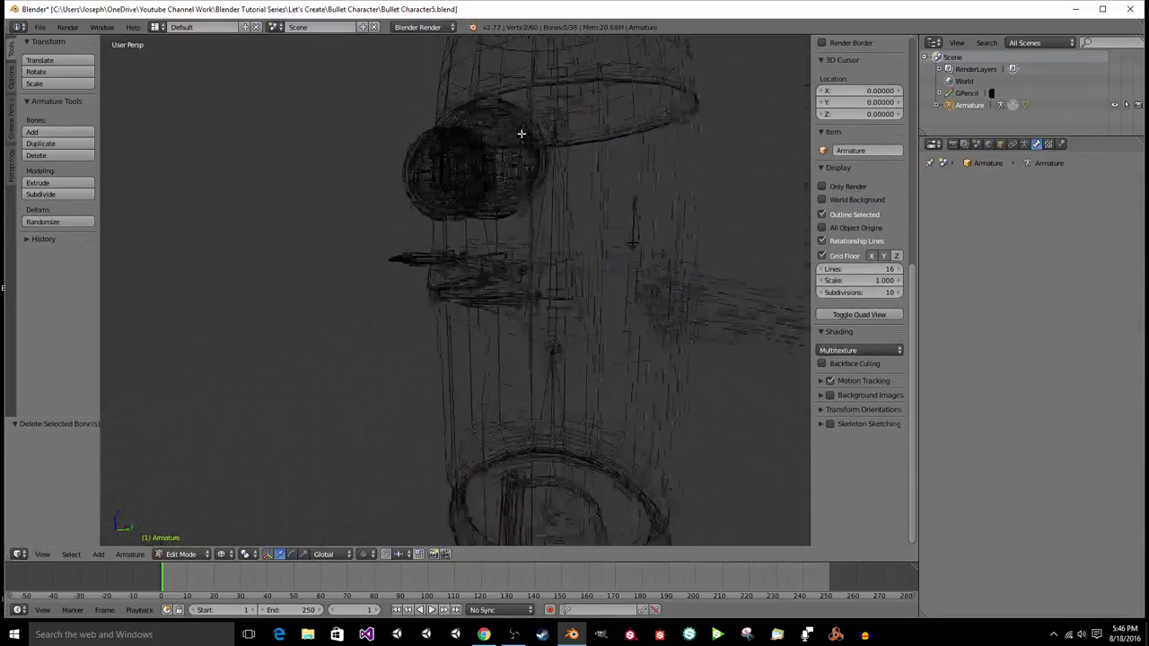
middle_drag(536, 131, 489, 156)
key(Tab)
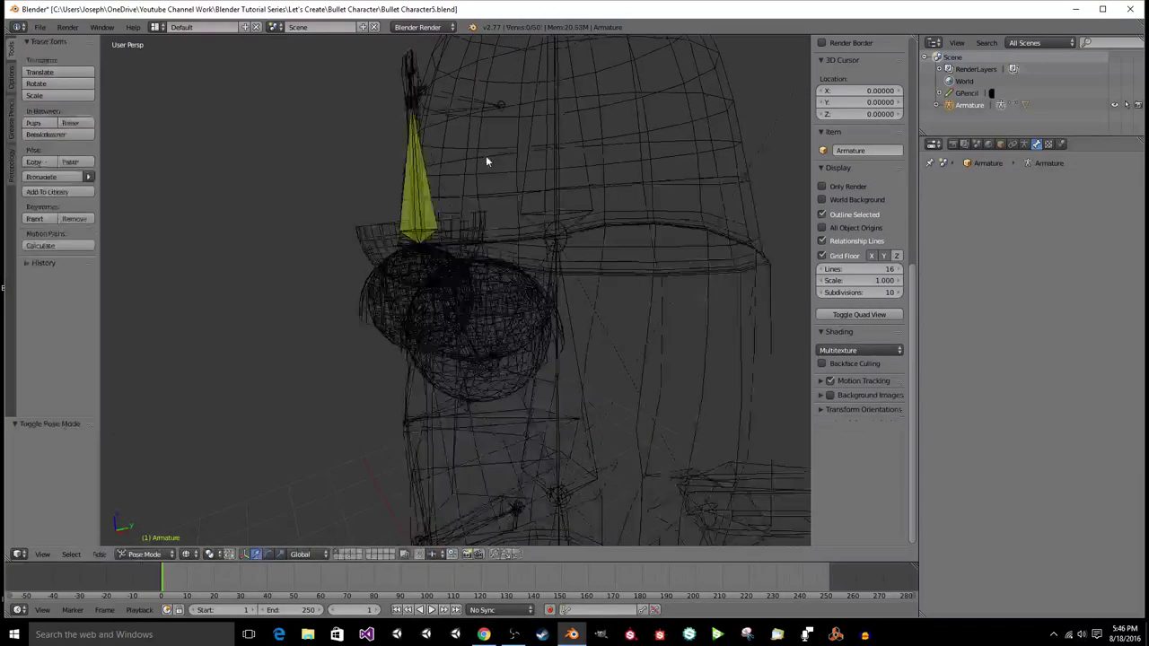
right_click(486, 156)
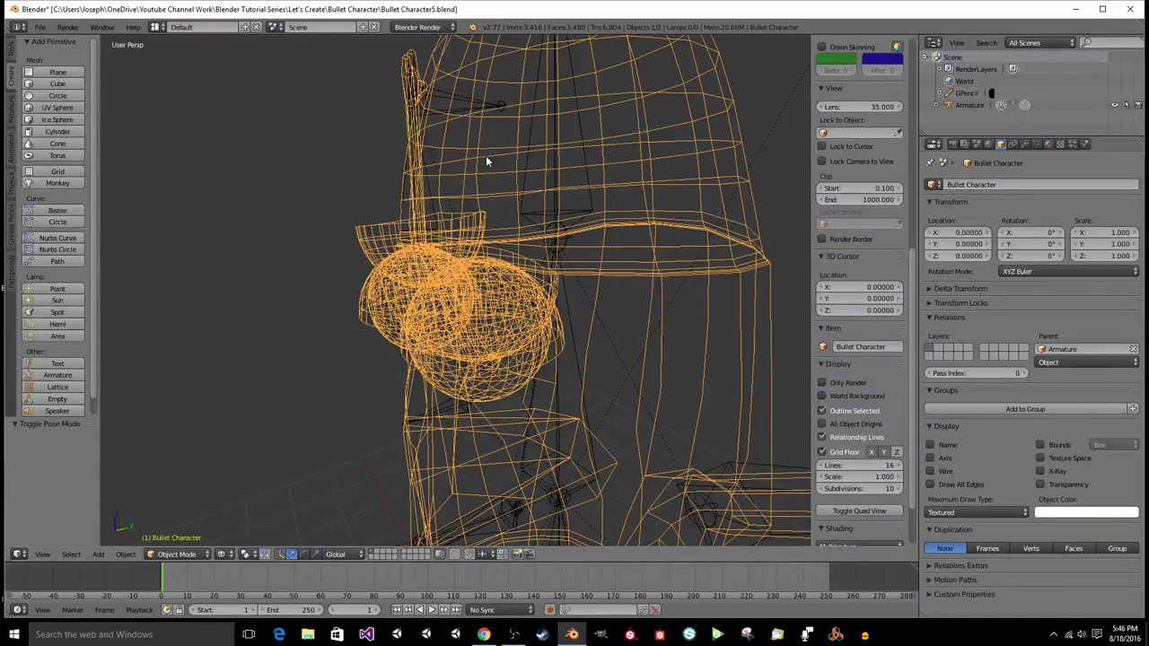
key(Tab)
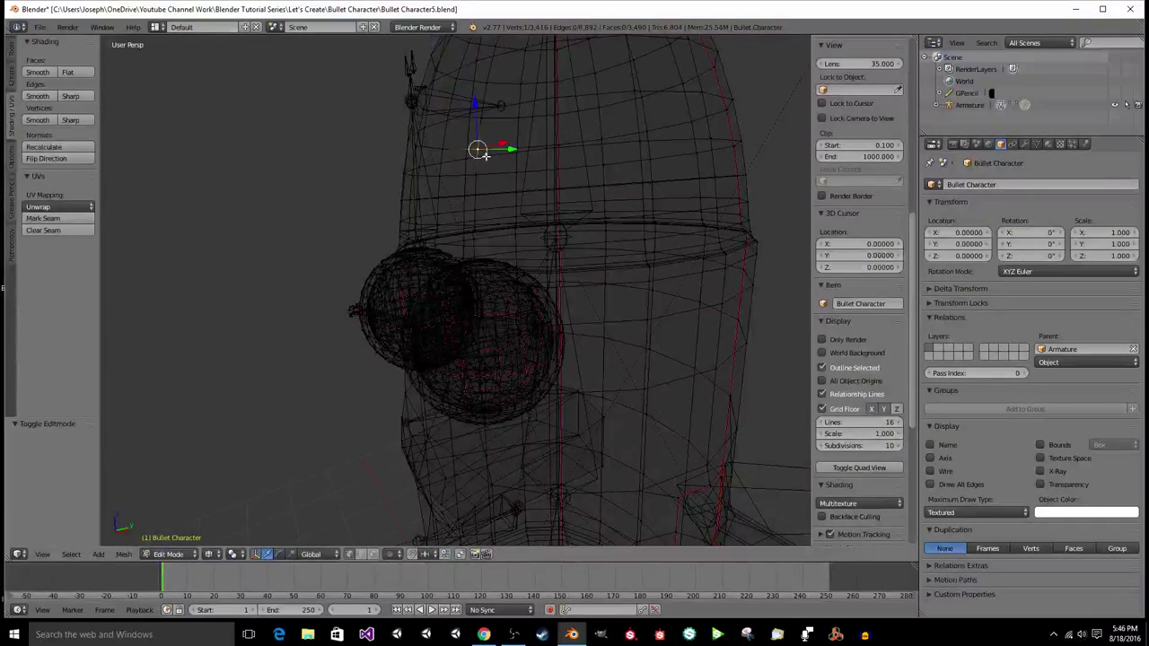
key(Tab)
key(a)
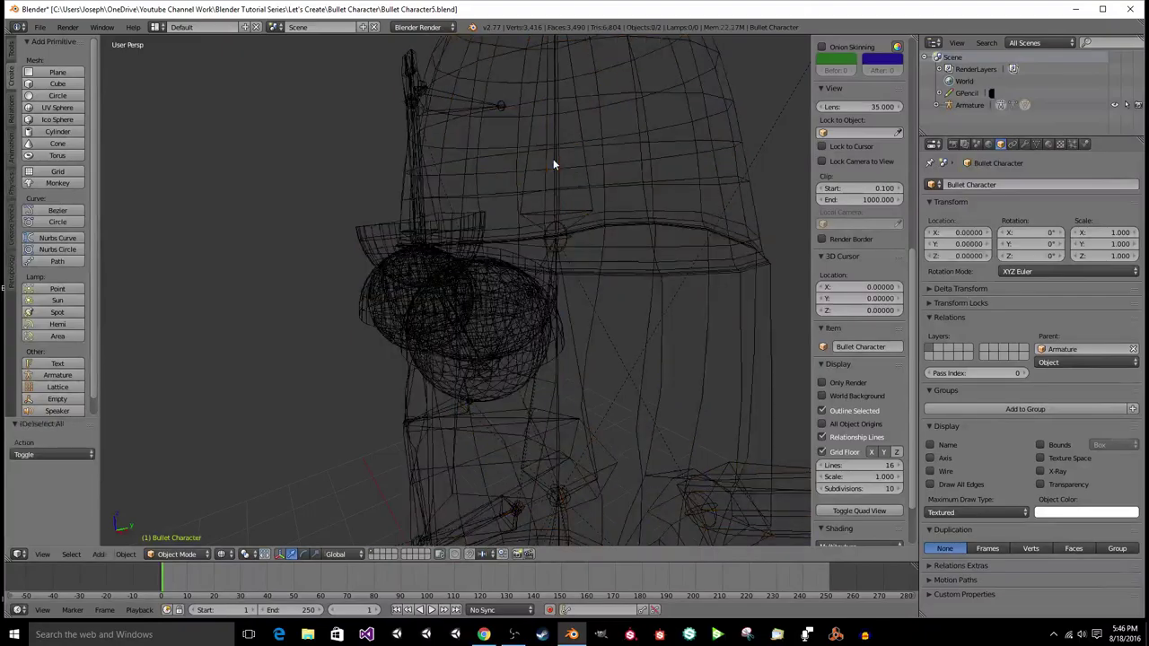
Step: Clear the rotation, location and scale of all the armature's bones in Pose Mode and save the project
right_click(554, 159)
key(a)
key(a)
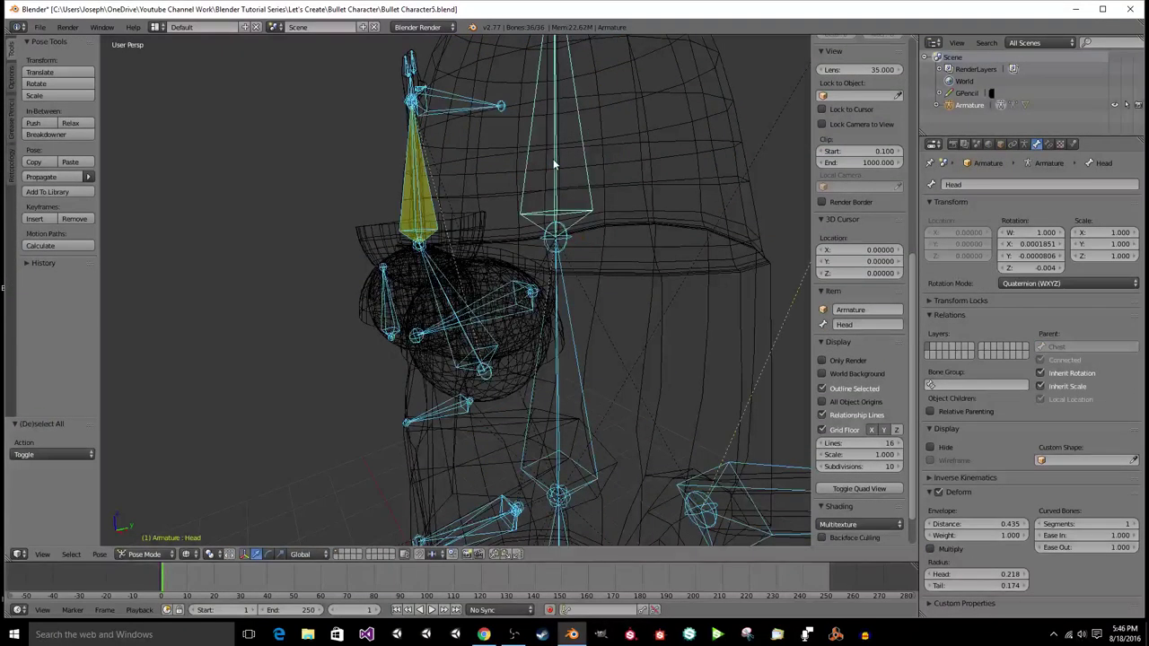
key(alt+r)
key(alt+g)
key(alt+s)
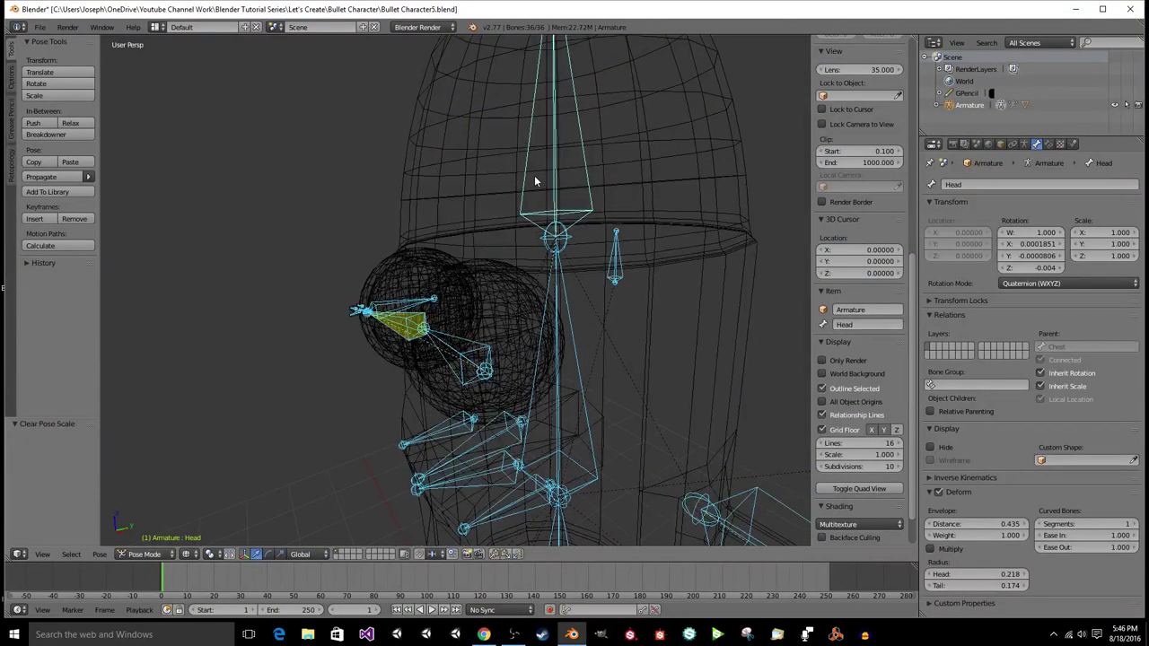
key(ctrl+s)
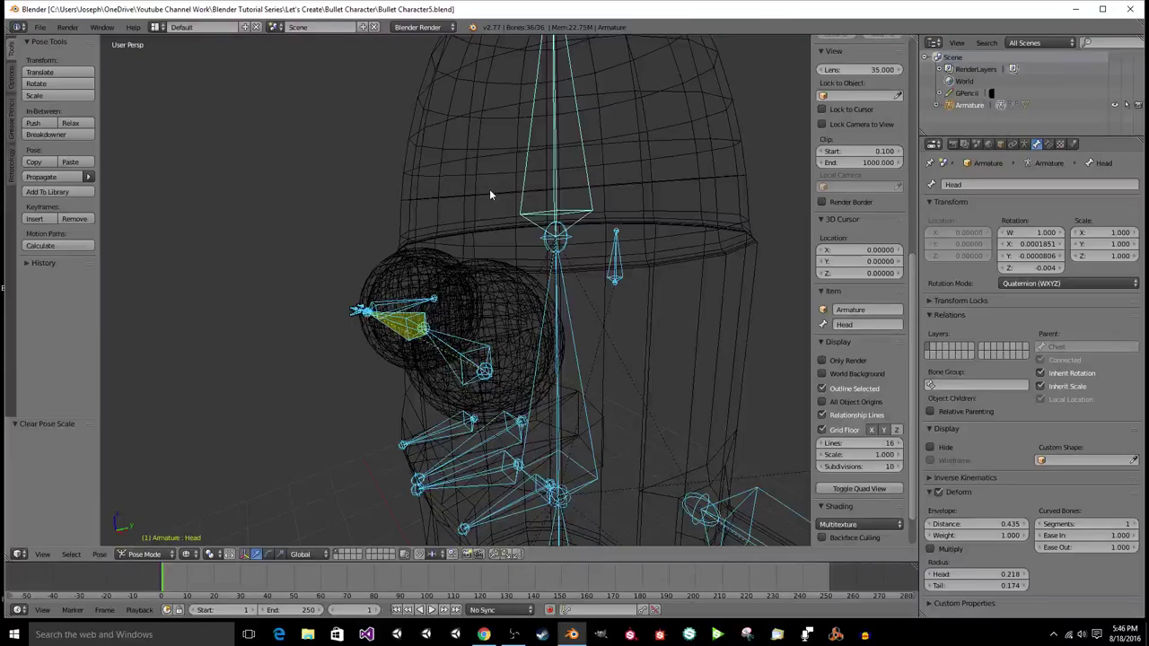
Step: Select only the linked vertices of the character's left eyeball in the Bullet Character mesh in Edit Mode
middle_drag(489, 191, 479, 202)
right_click(467, 190)
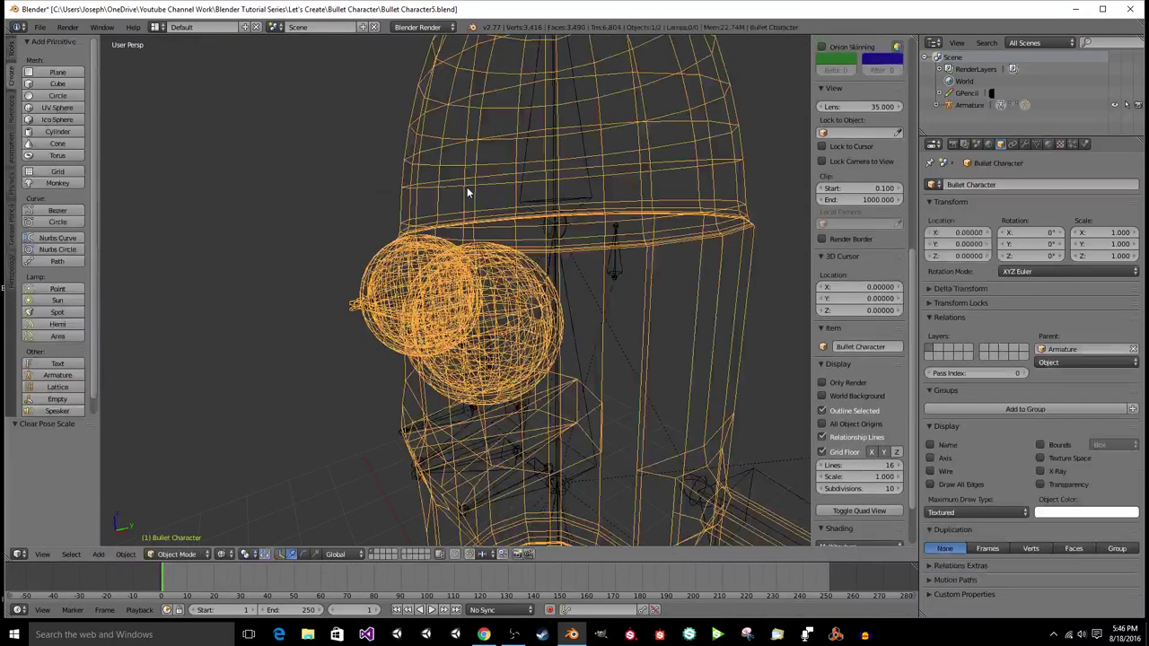
key(Tab)
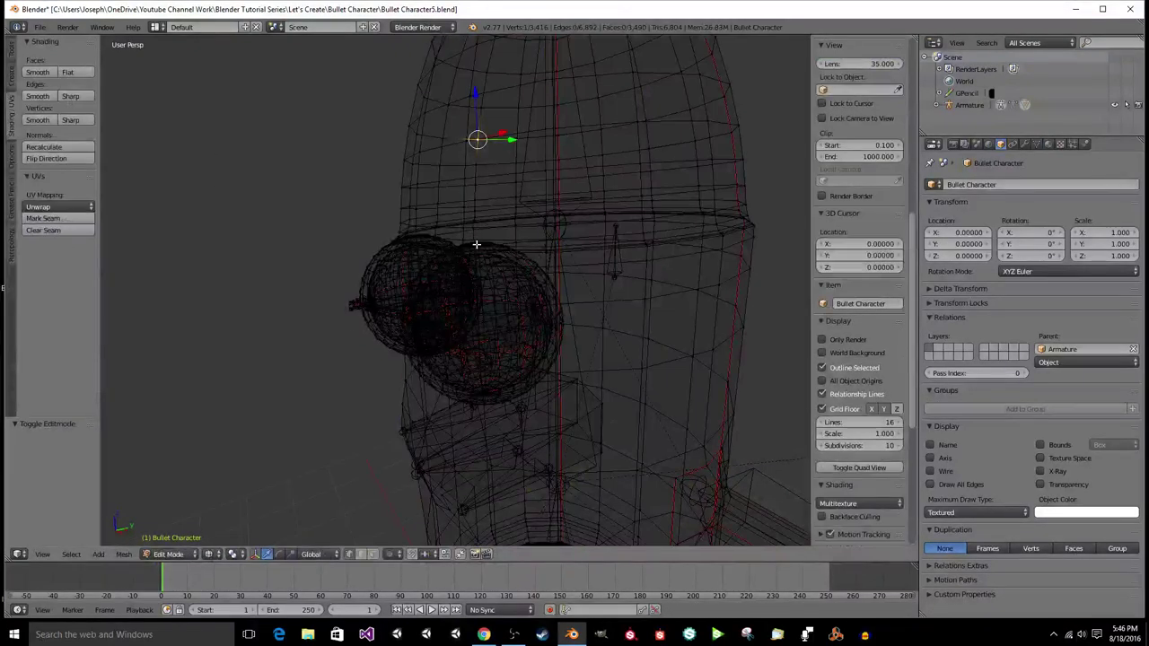
key(l)
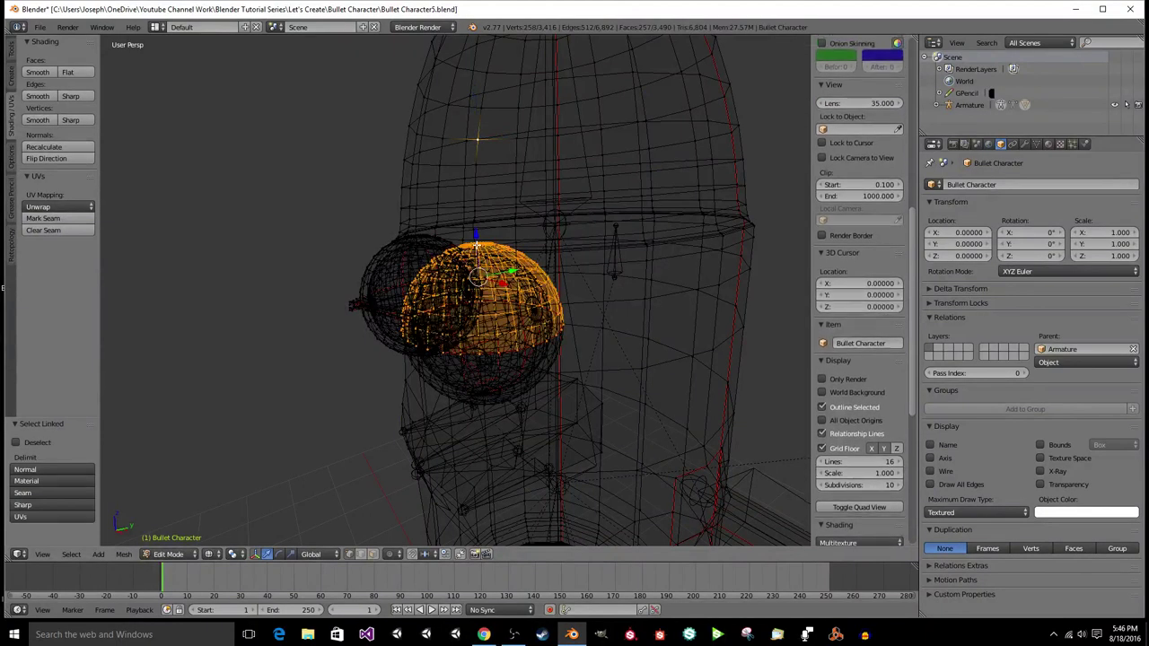
key(a)
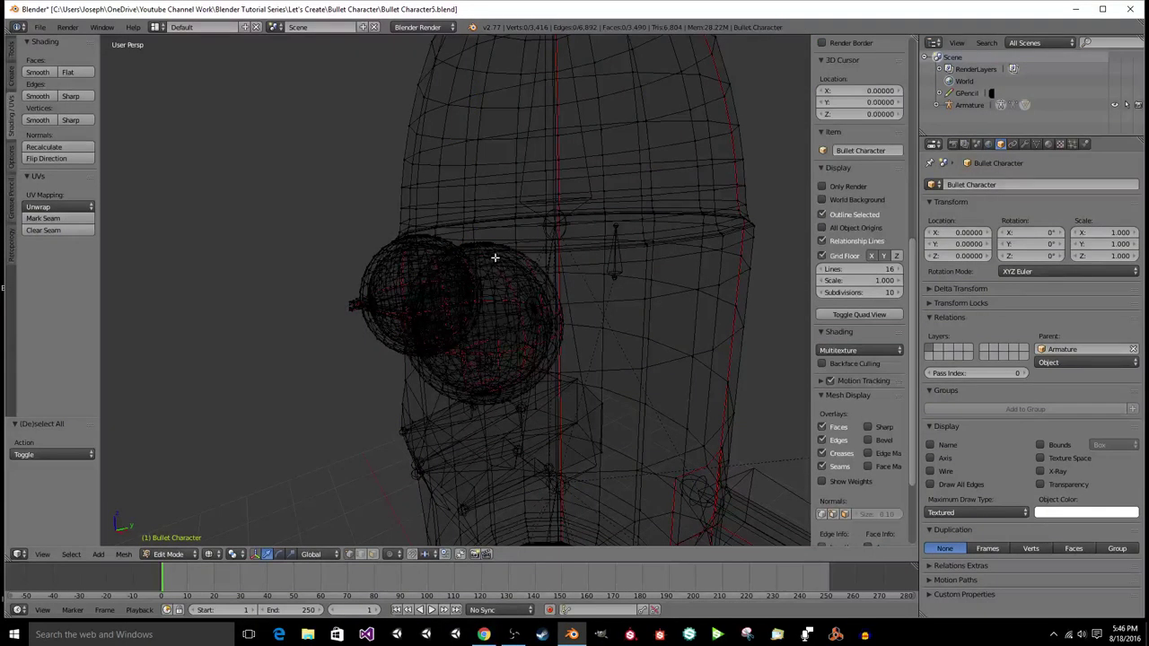
key(l)
middle_drag(502, 267, 526, 272)
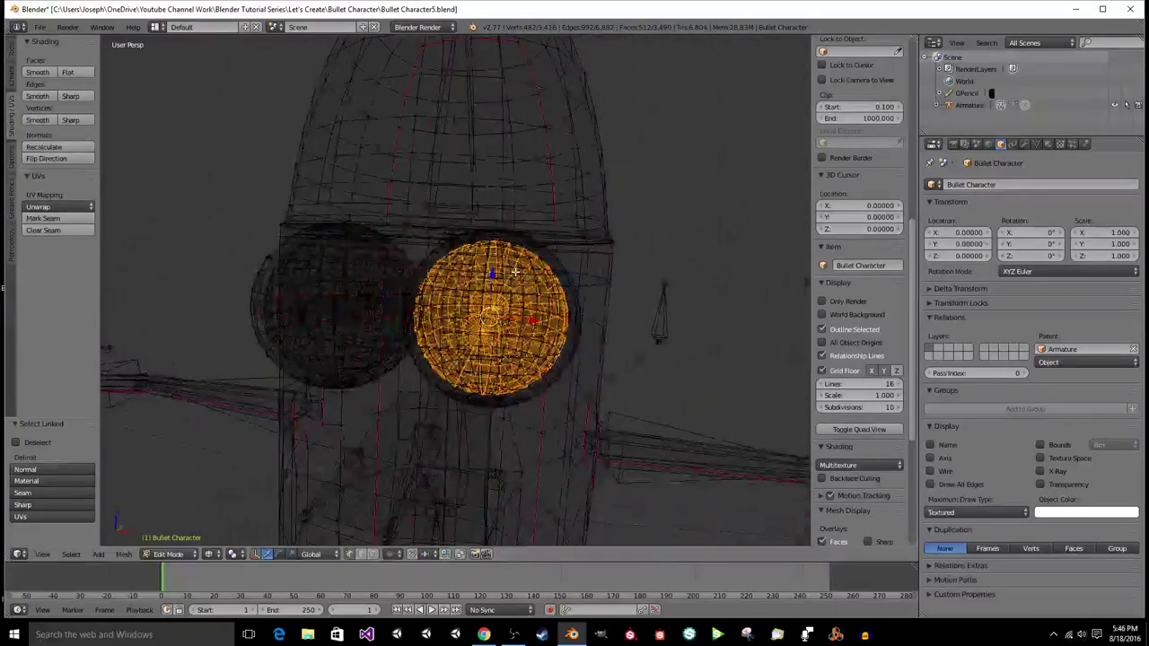
Step: Try to move the 3D cursor with Snap Cursor to Active and with Snap Cursor to Center
key(space)
text(cusro)
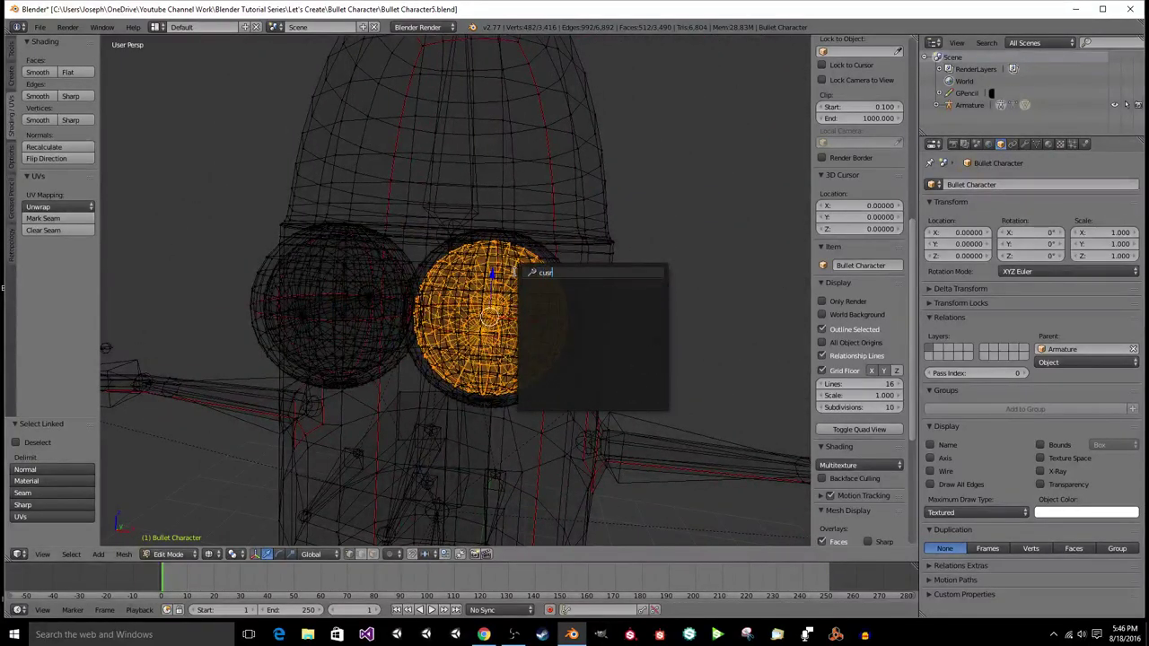
key(BackSpace)
key(BackSpace)
text(rsor)
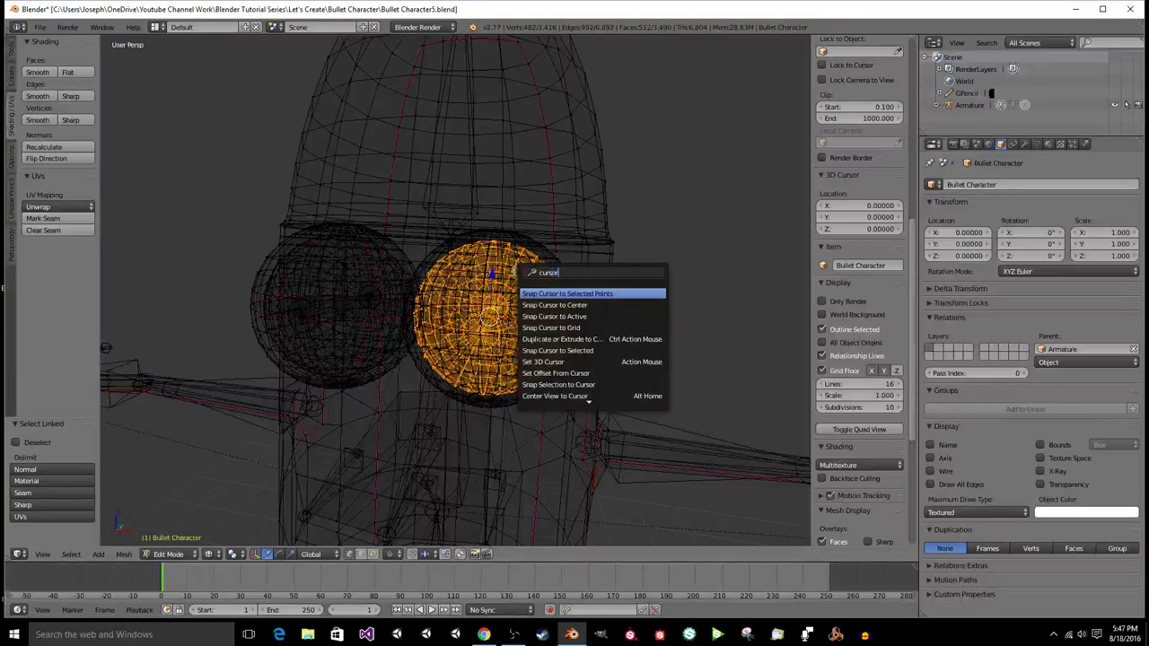
click(558, 316)
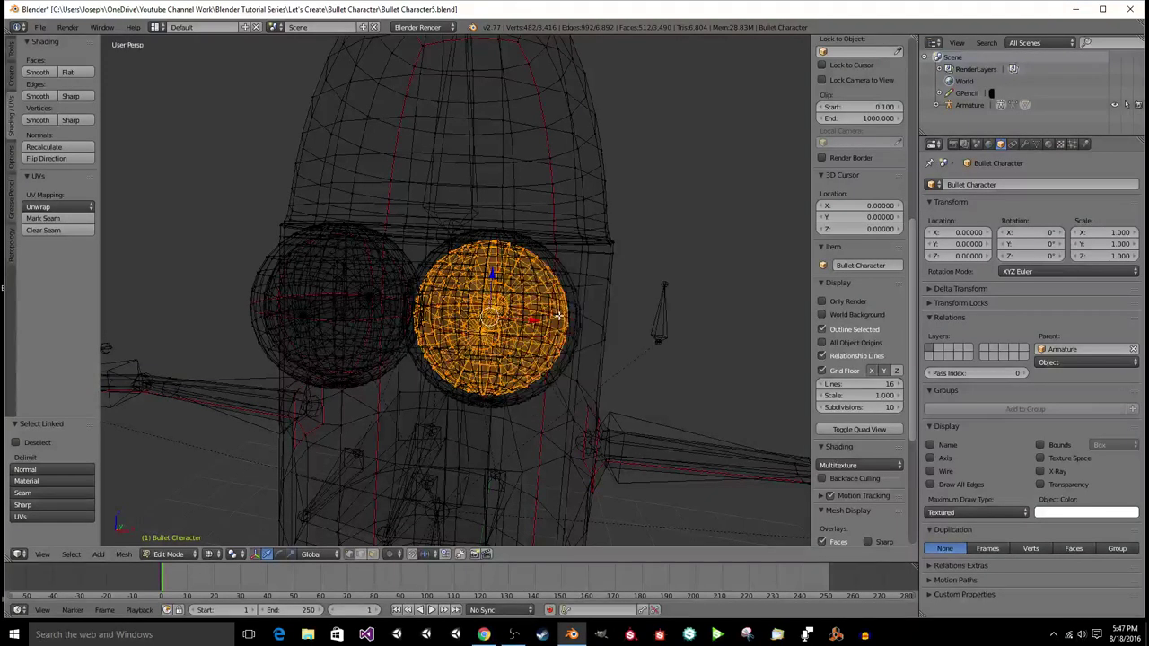
key(space)
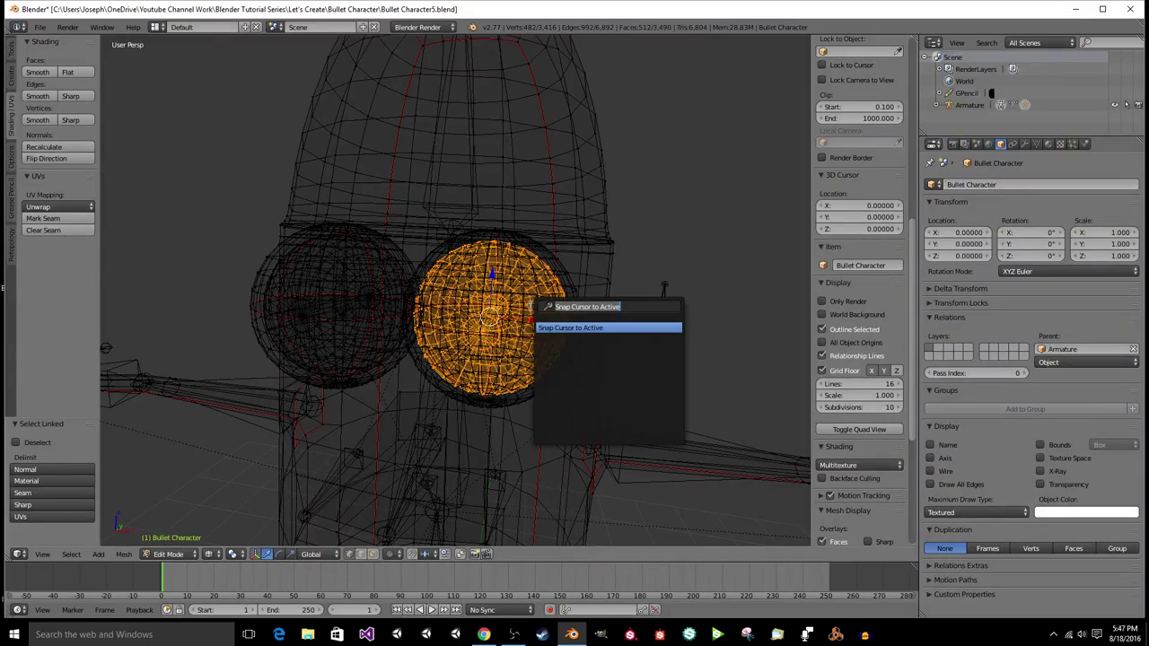
text(cursor)
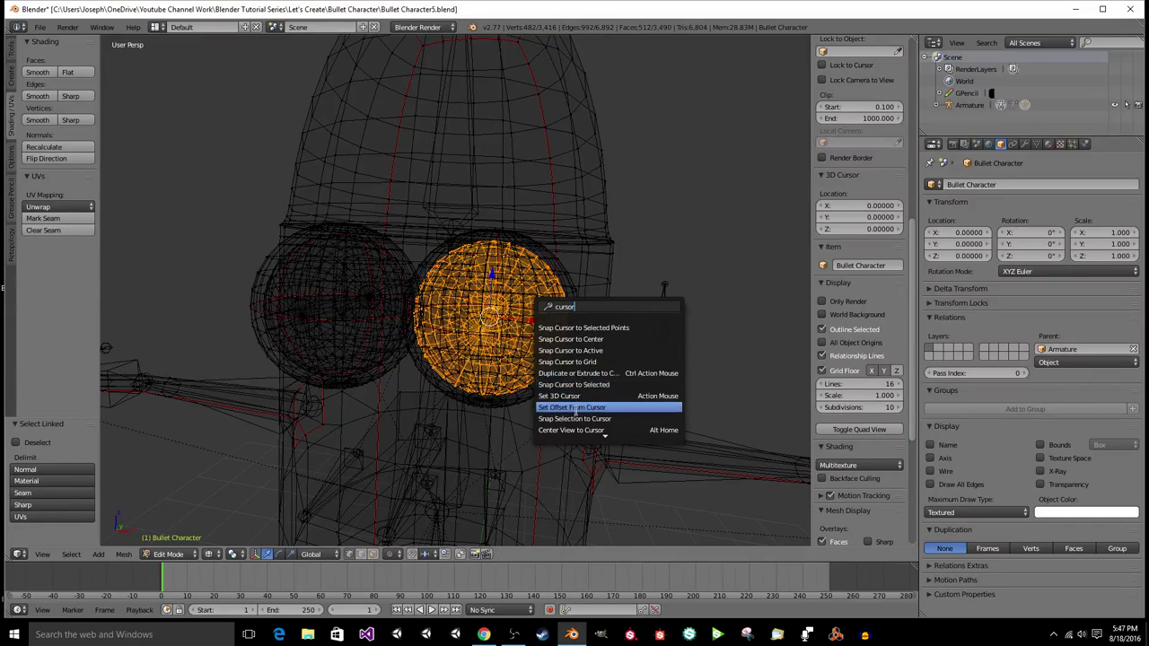
click(582, 339)
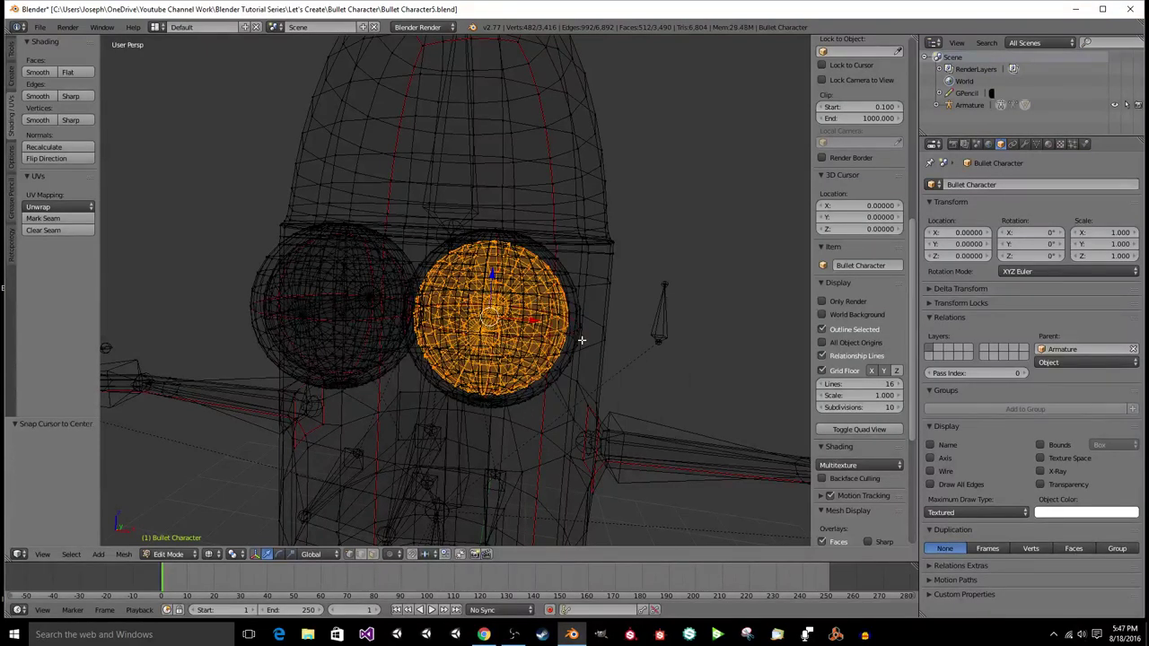
Step: Place the 3D cursor at the middle of the selected eyeball with Snap Cursor to Selected
scroll(557, 377, down, 10)
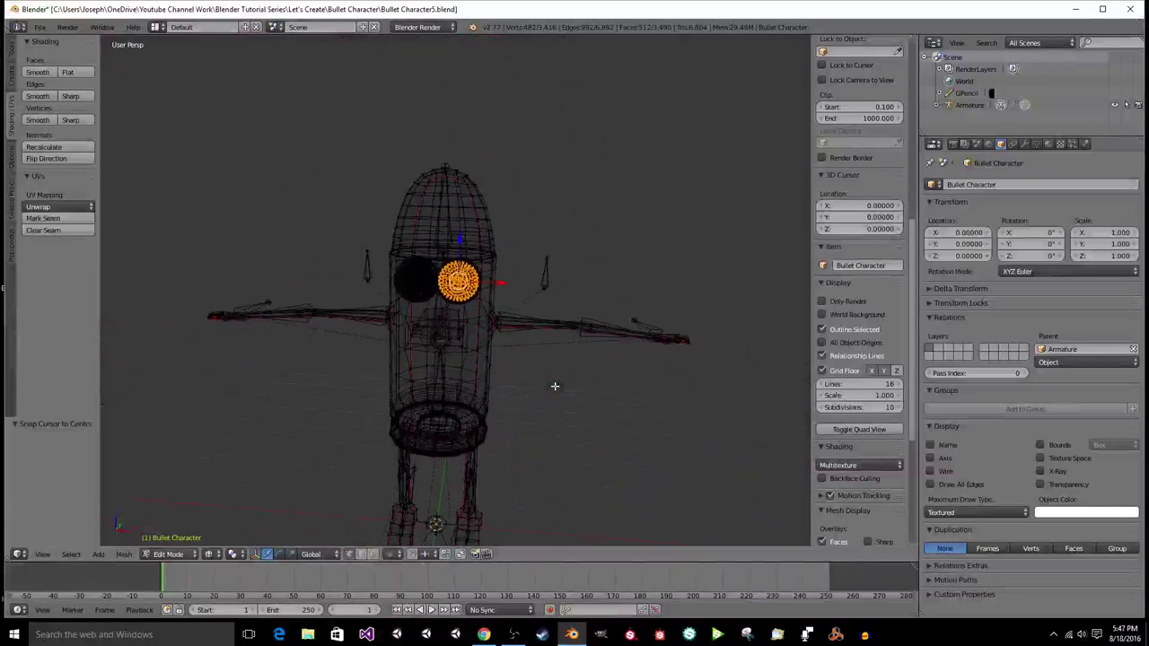
key(space)
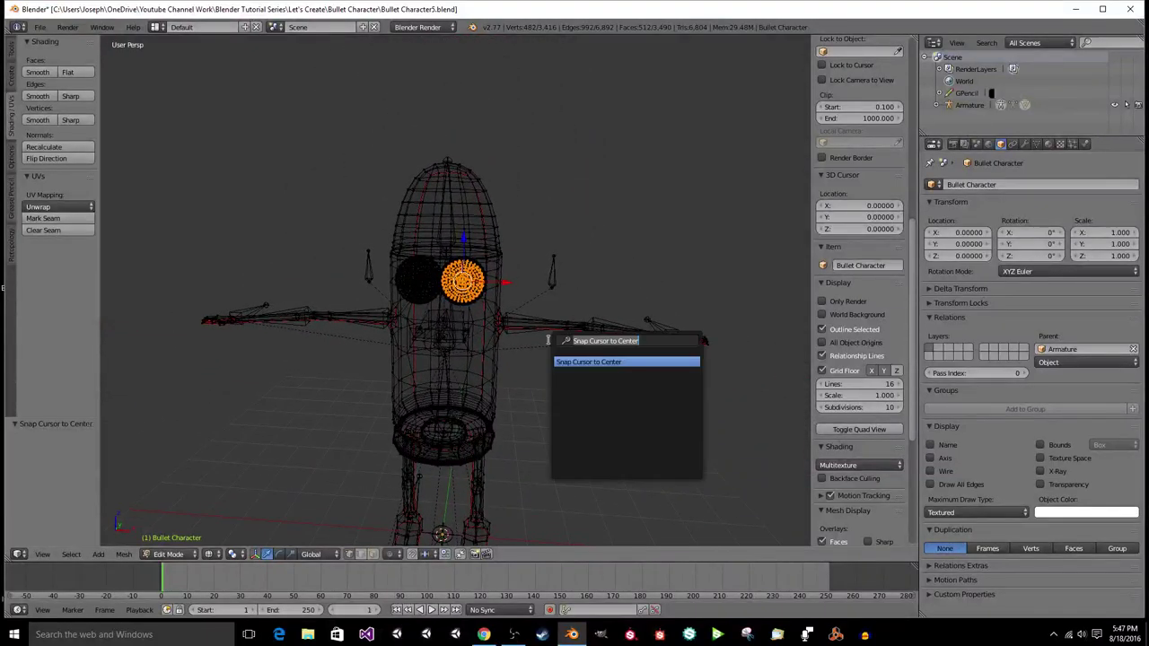
text(cursor)
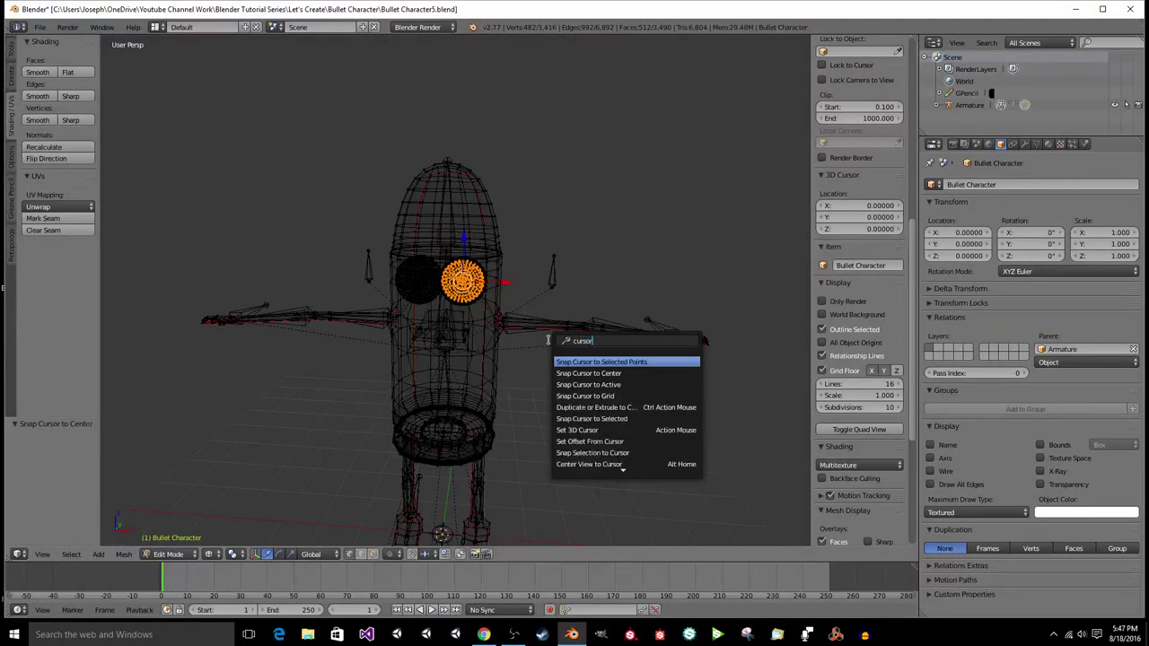
scroll(593, 453, down, 2)
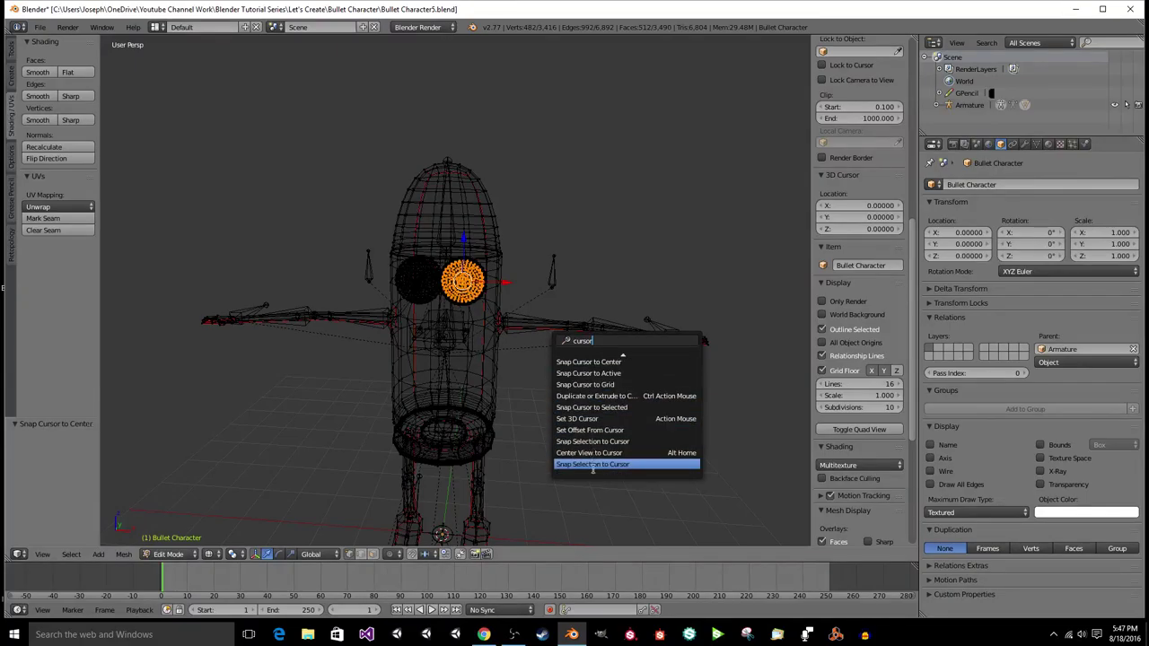
click(599, 409)
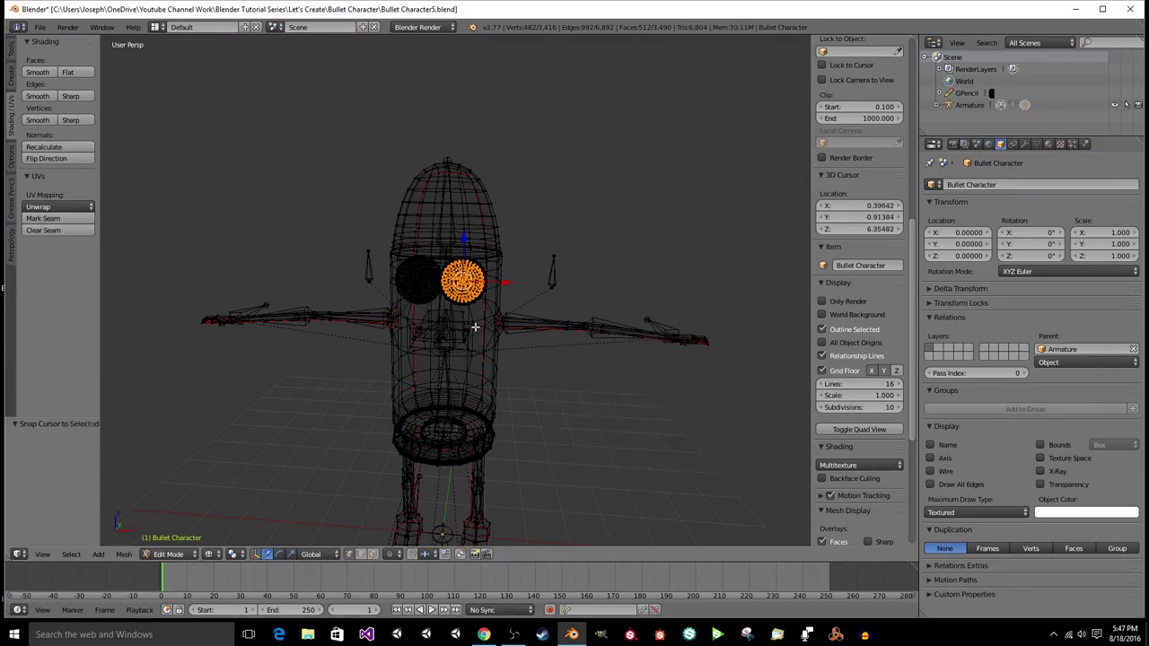
Step: Examine the 3D cursor's placement inside the left eyeball up close and from several angles
scroll(475, 327, up, 5)
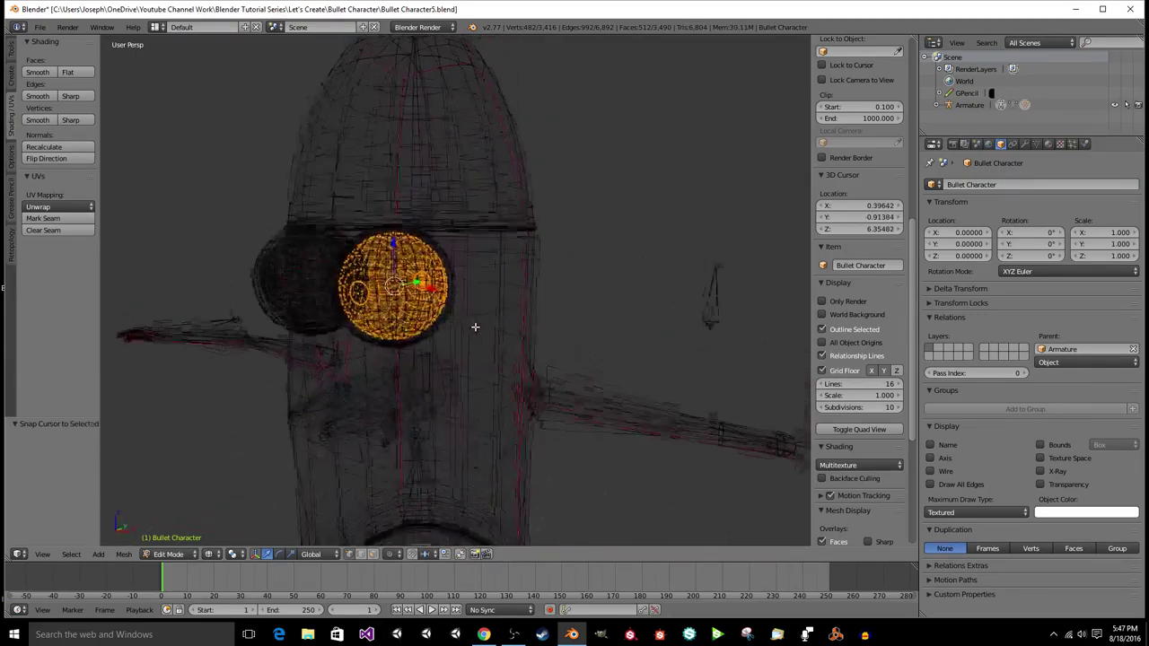
scroll(474, 327, up, 1)
key(space)
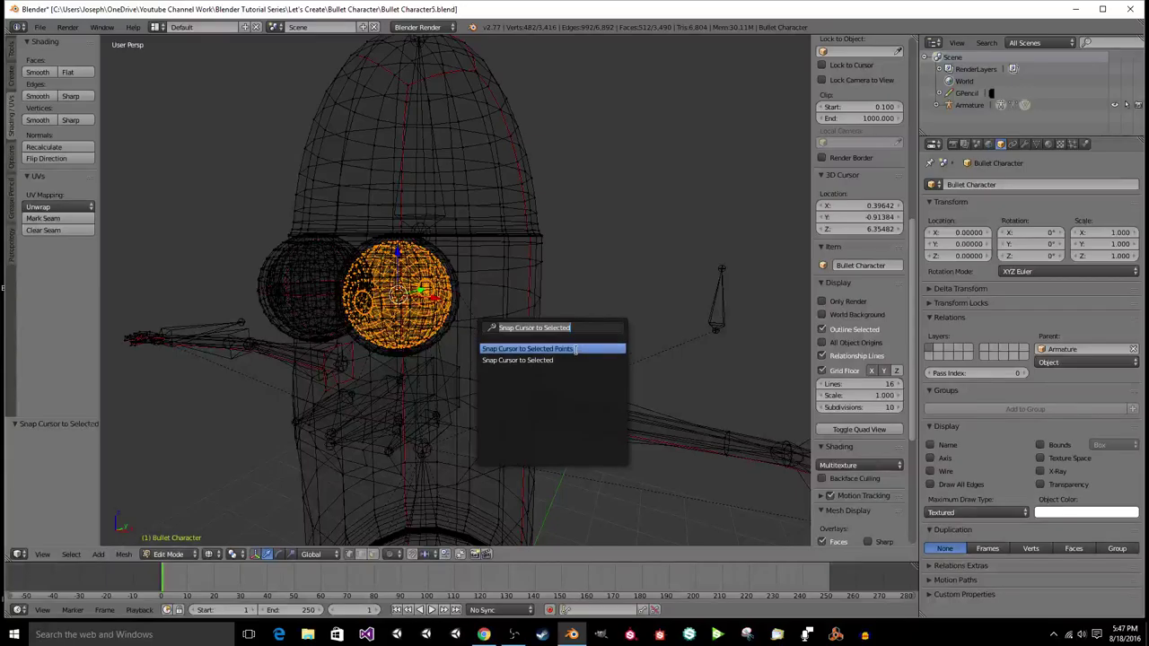
click(604, 271)
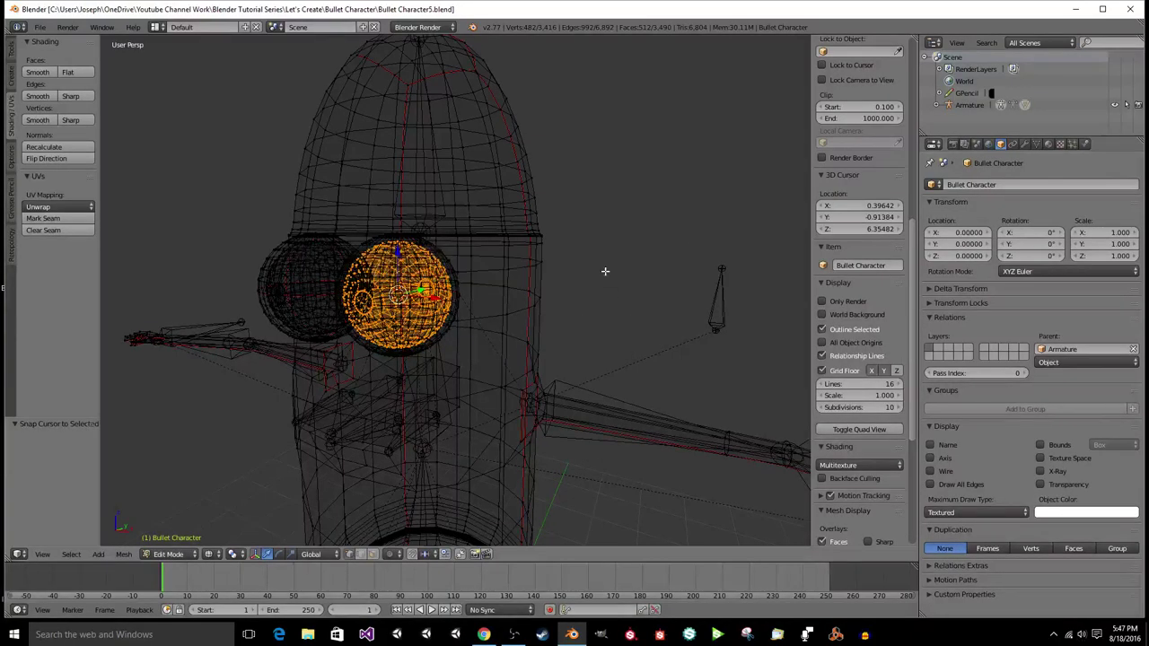
key(KP_Decimal)
scroll(587, 282, up, 4)
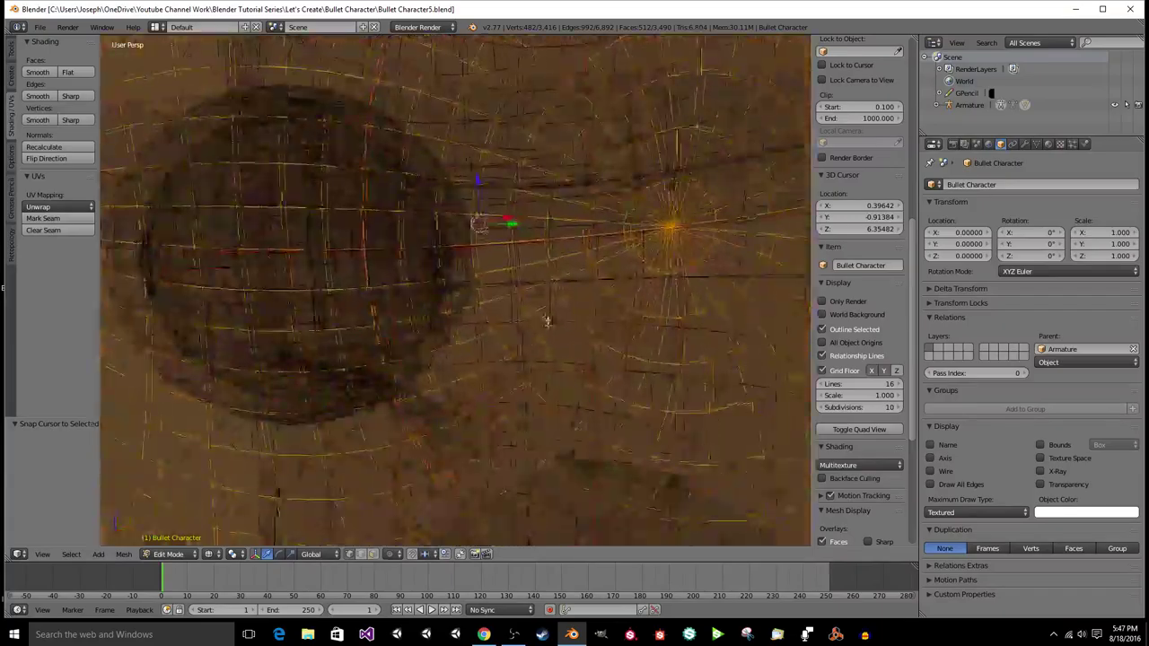
middle_drag(547, 273, 567, 280)
scroll(547, 276, down, 8)
scroll(533, 336, down, 10)
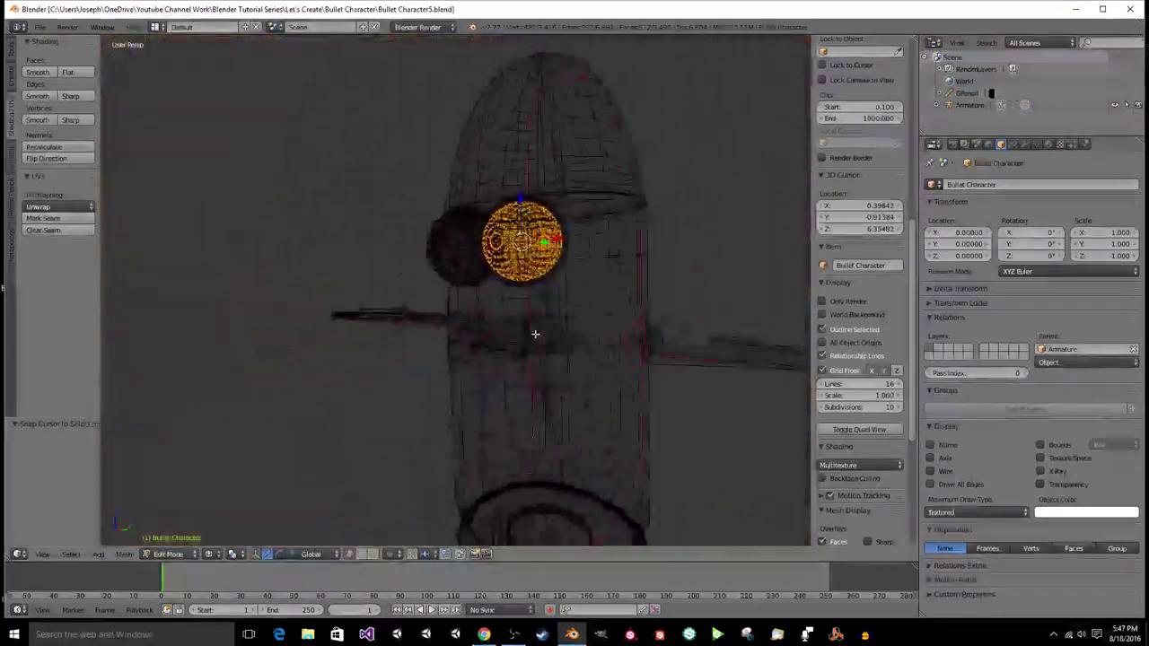
middle_drag(537, 340, 587, 346)
scroll(585, 344, up, 10)
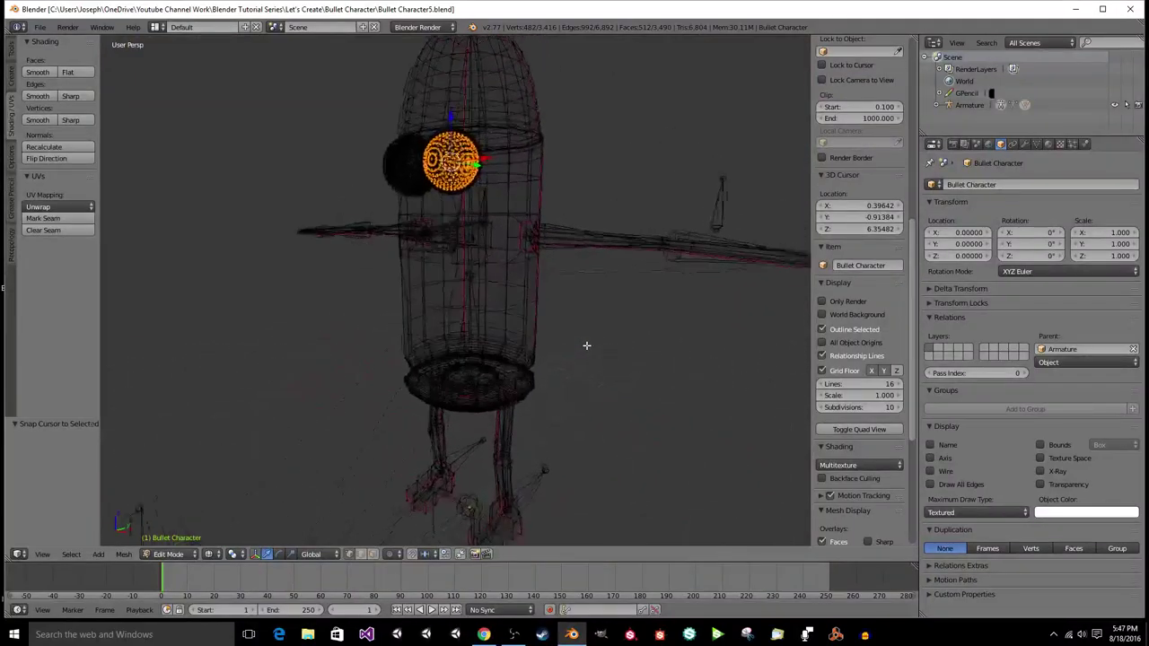
scroll(585, 345, down, 5)
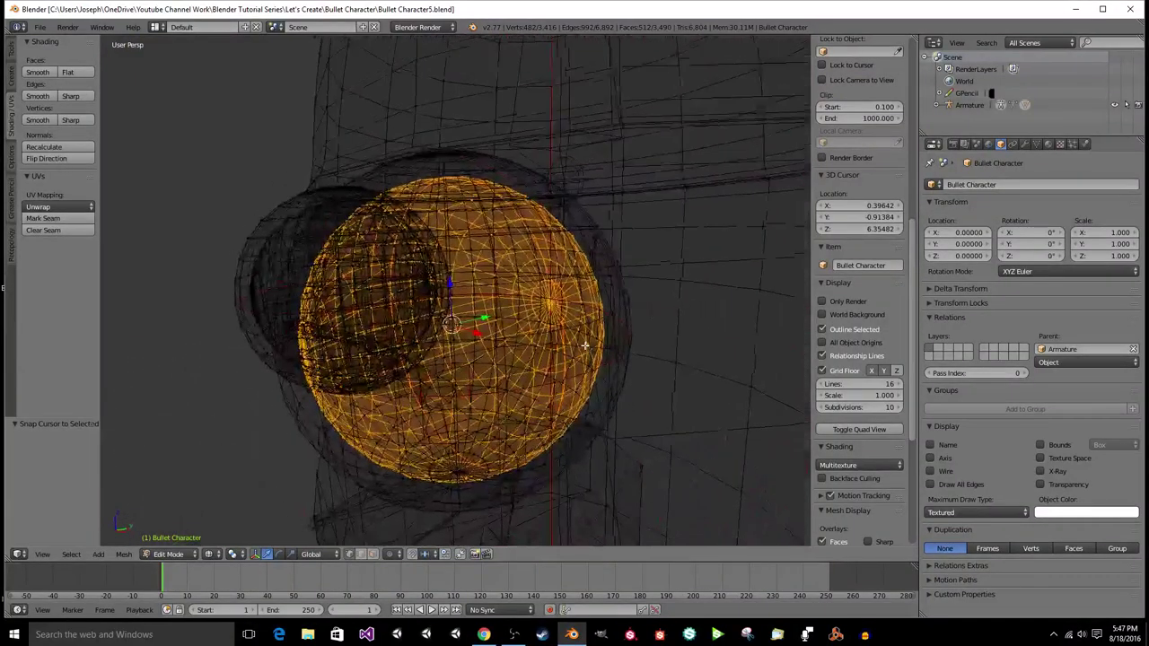
middle_drag(584, 345, 585, 344)
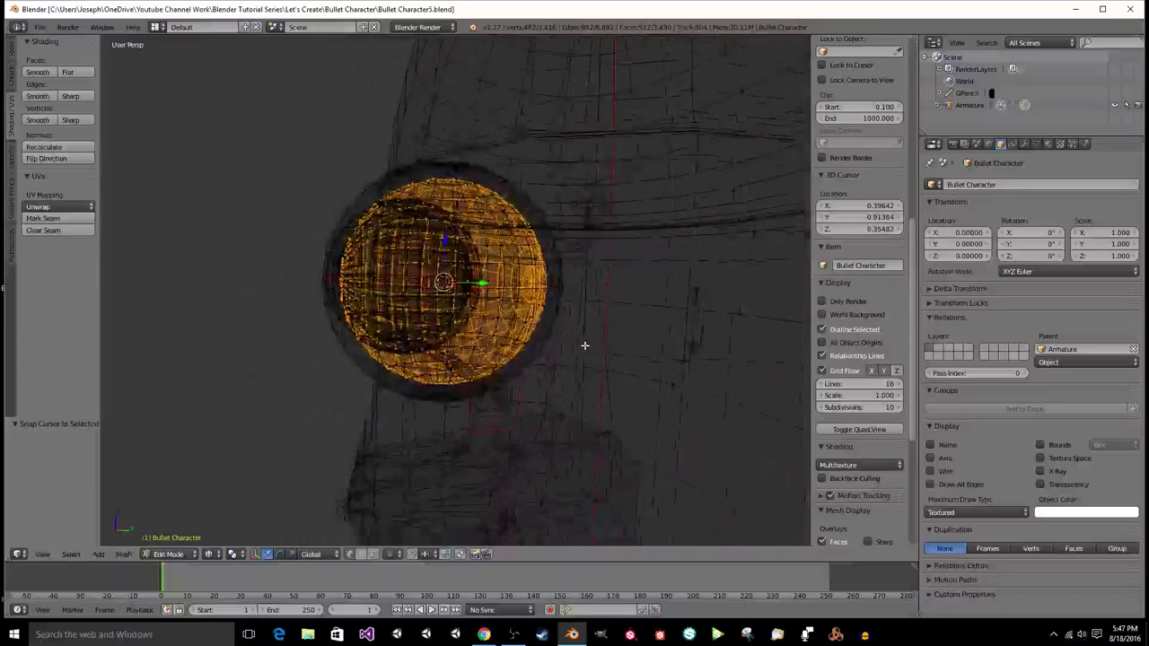
Step: Switch from the mesh to the armature's Edit Mode and add a bone at the 3D cursor inside the left eyeball
scroll(584, 345, down, 1)
key(Tab)
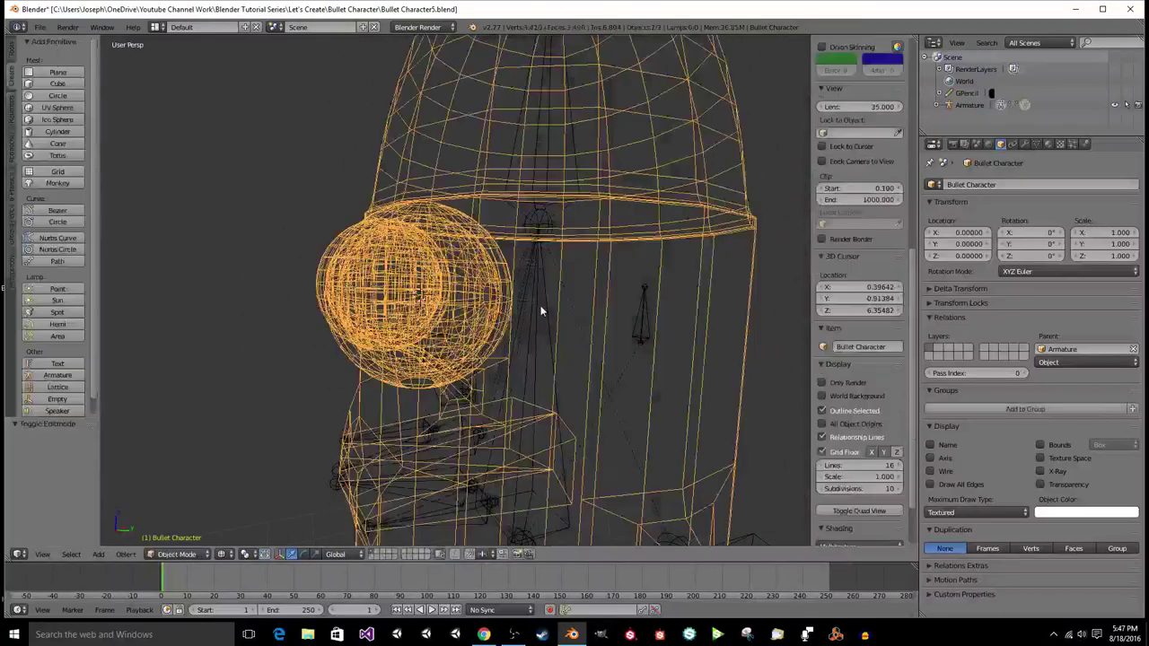
right_click(541, 307)
key(Tab)
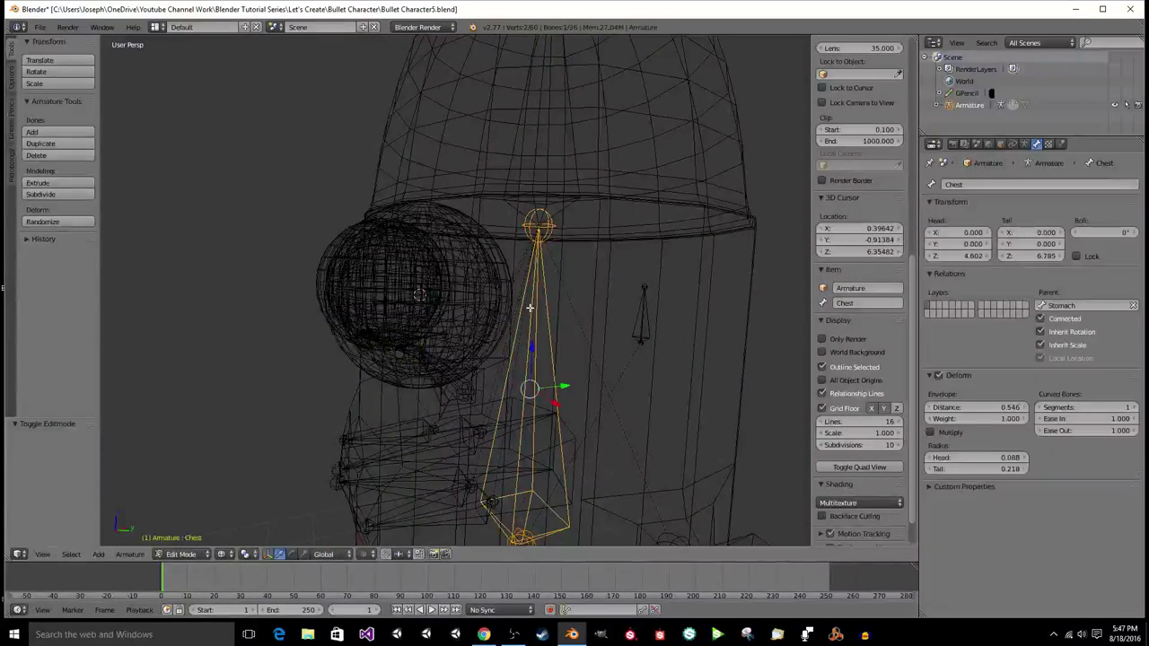
key(shift+a)
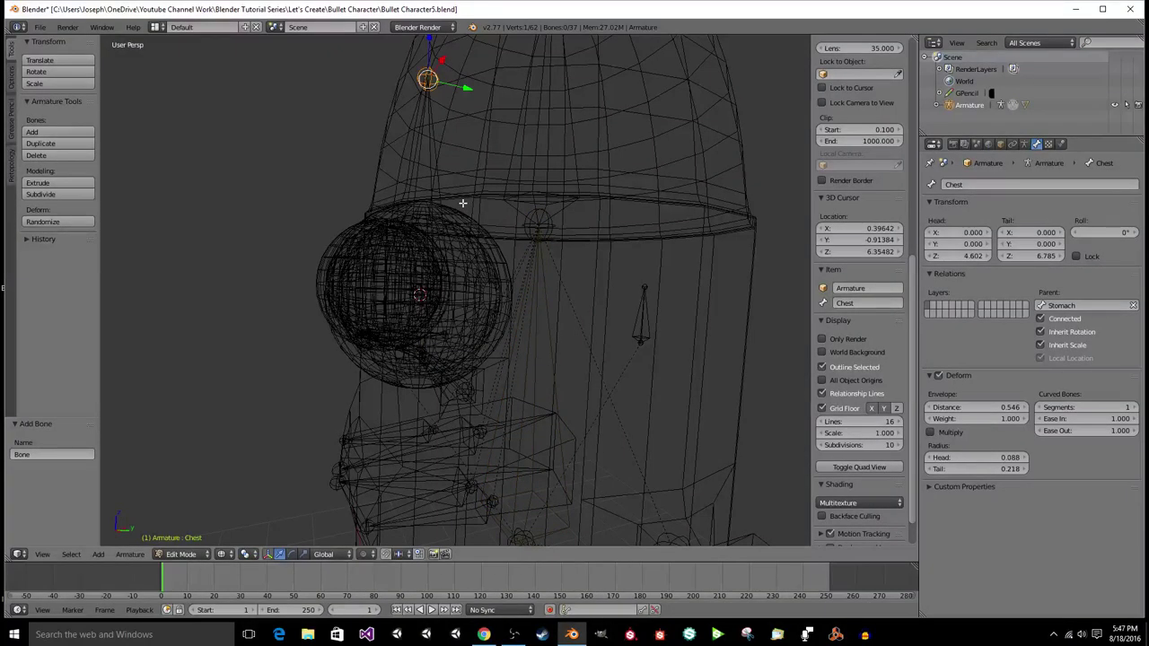
key(KP_3)
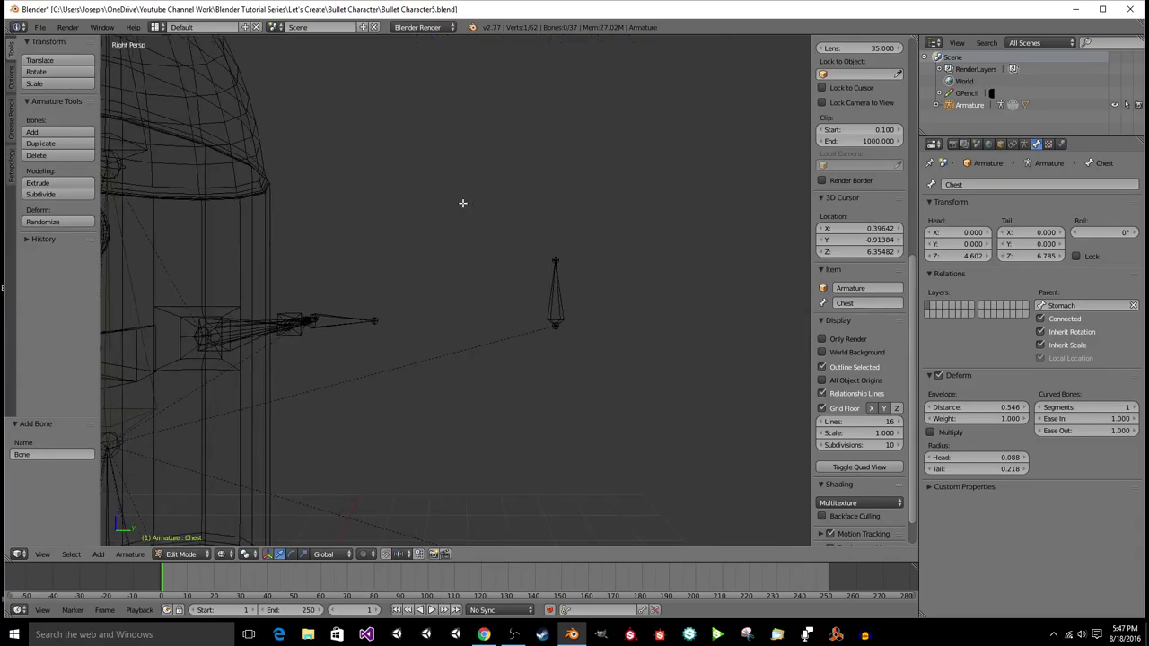
scroll(462, 203, down, 4)
scroll(463, 203, up, 9)
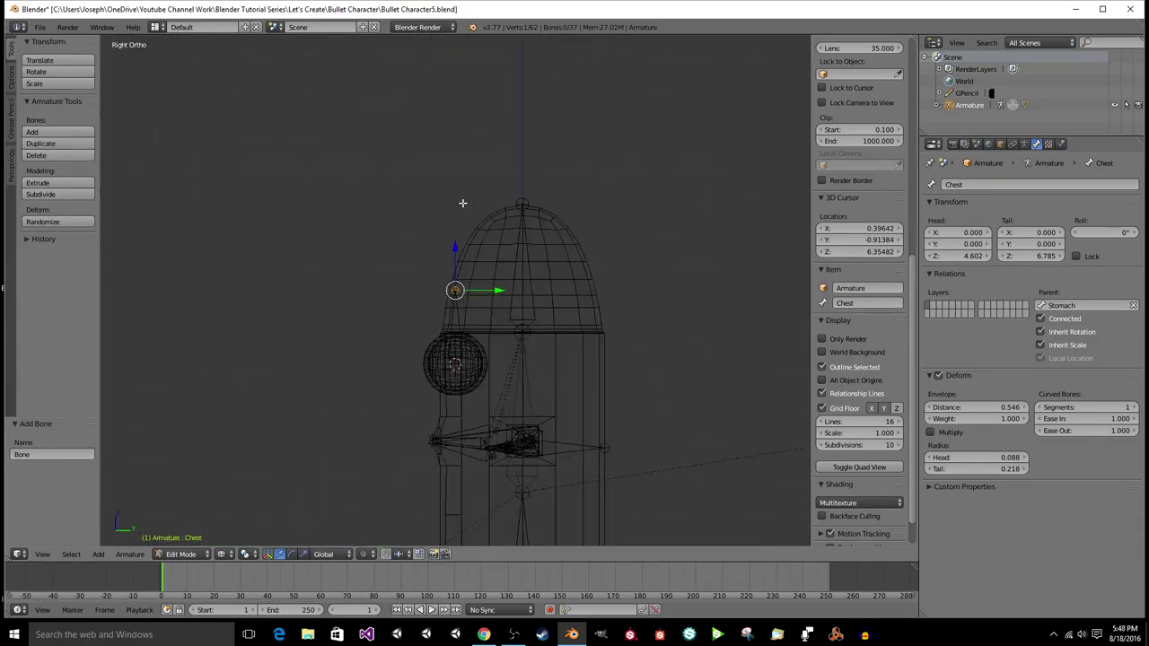
shift+scroll(507, 307, down, 5)
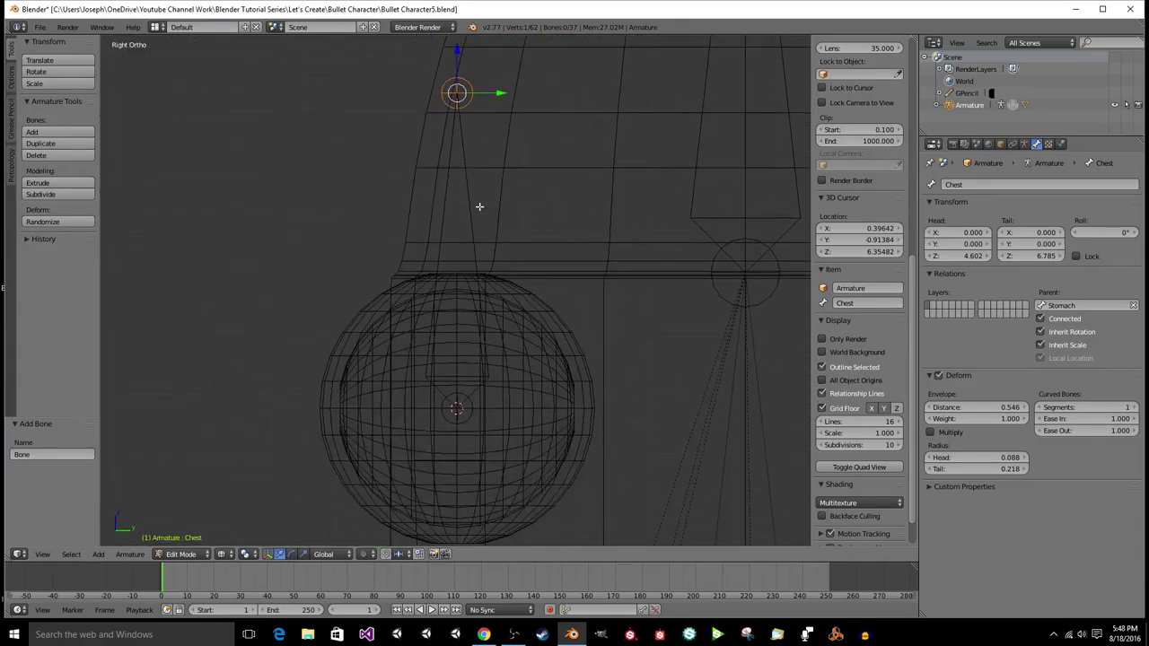
Step: Move the new bone's tail level with its head and in front of the eyeball, to about Y -1.417 and Z 6.355
key(shift+a)
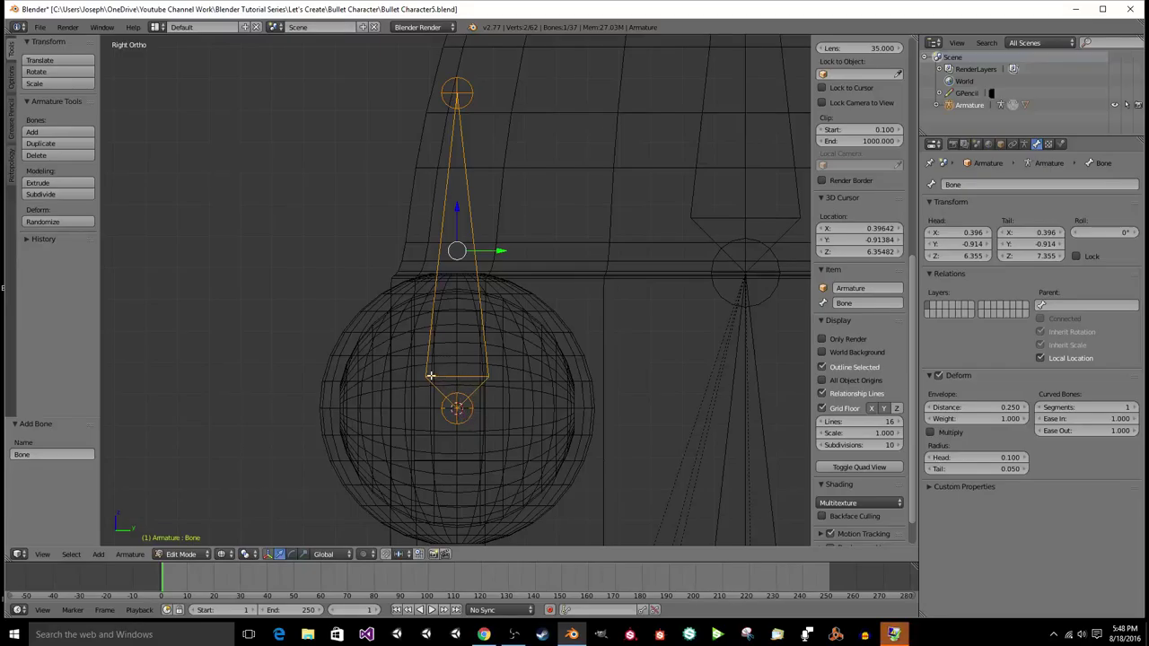
right_click(460, 90)
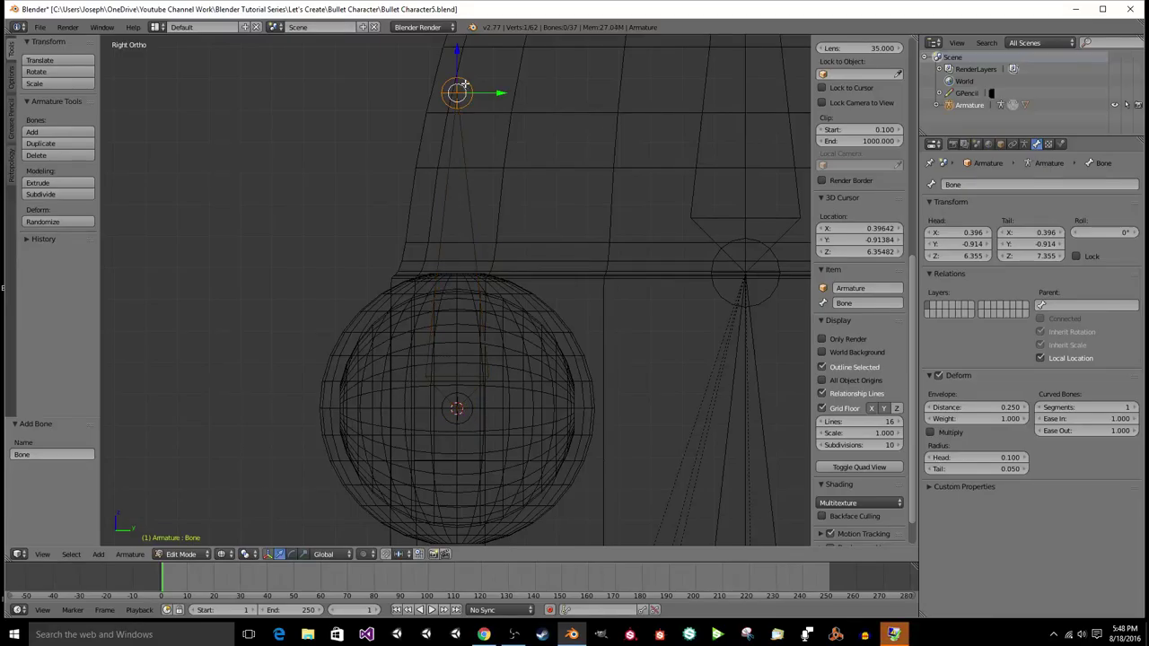
key(g)
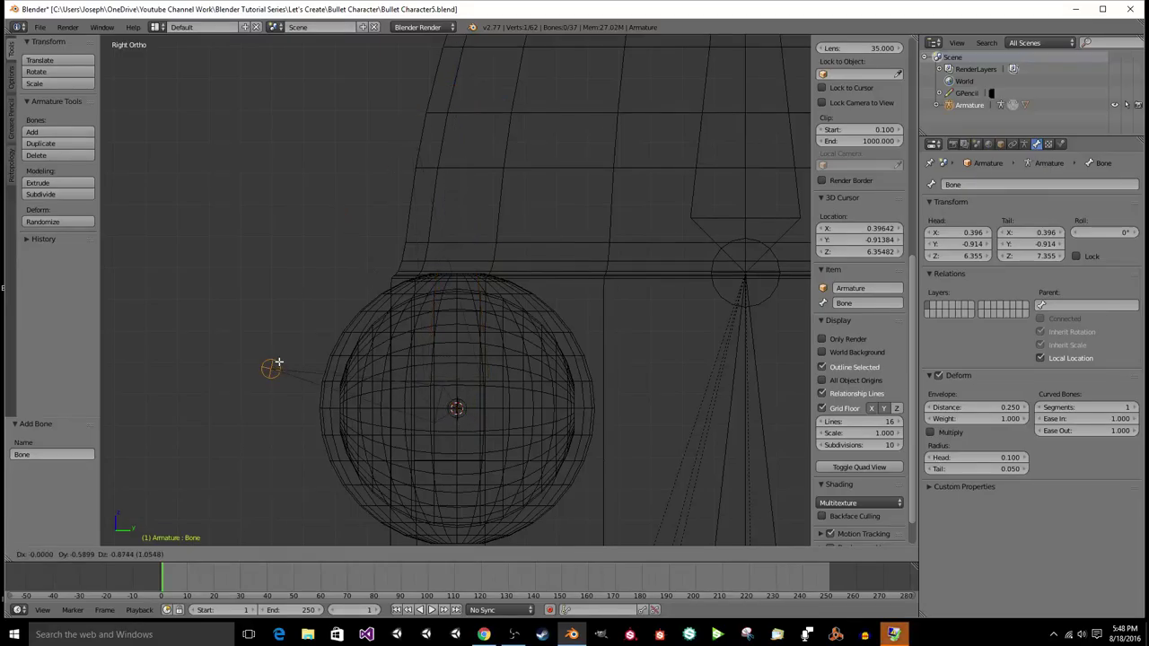
click(303, 404)
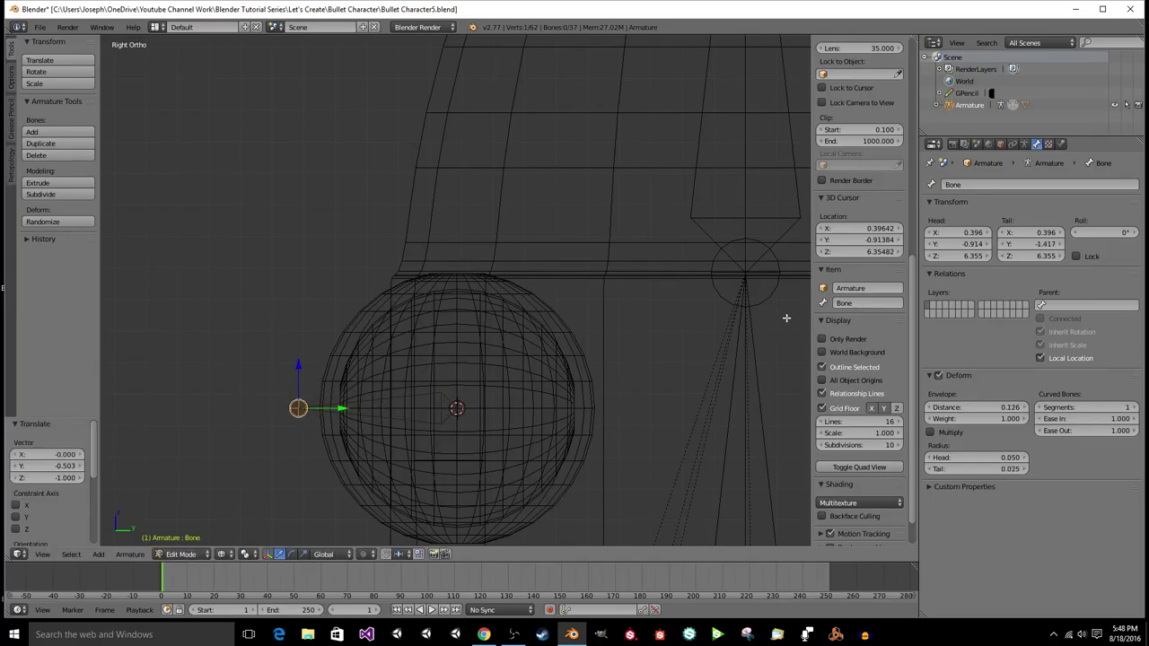
Step: Try altering the eye bone's head X, Y and Z location values and undo the changes
scroll(880, 251, up, 5)
scroll(880, 251, up, 6)
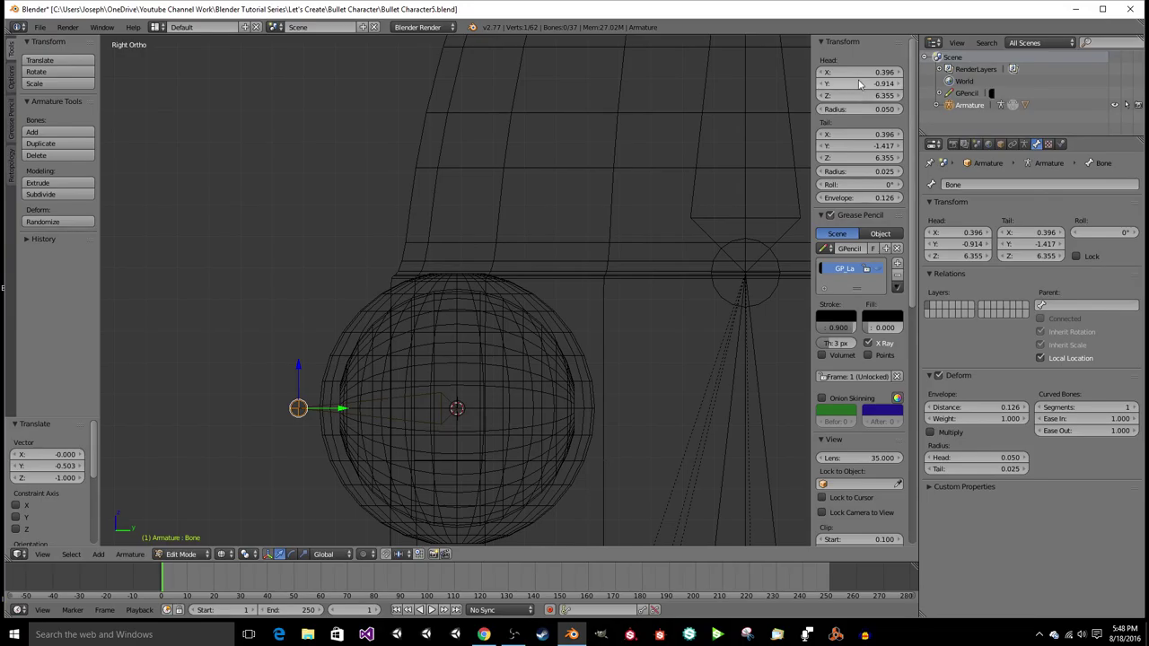
drag(857, 84, 1090, 83)
key(ctrl+z)
drag(867, 75, 1012, 75)
key(ctrl+z)
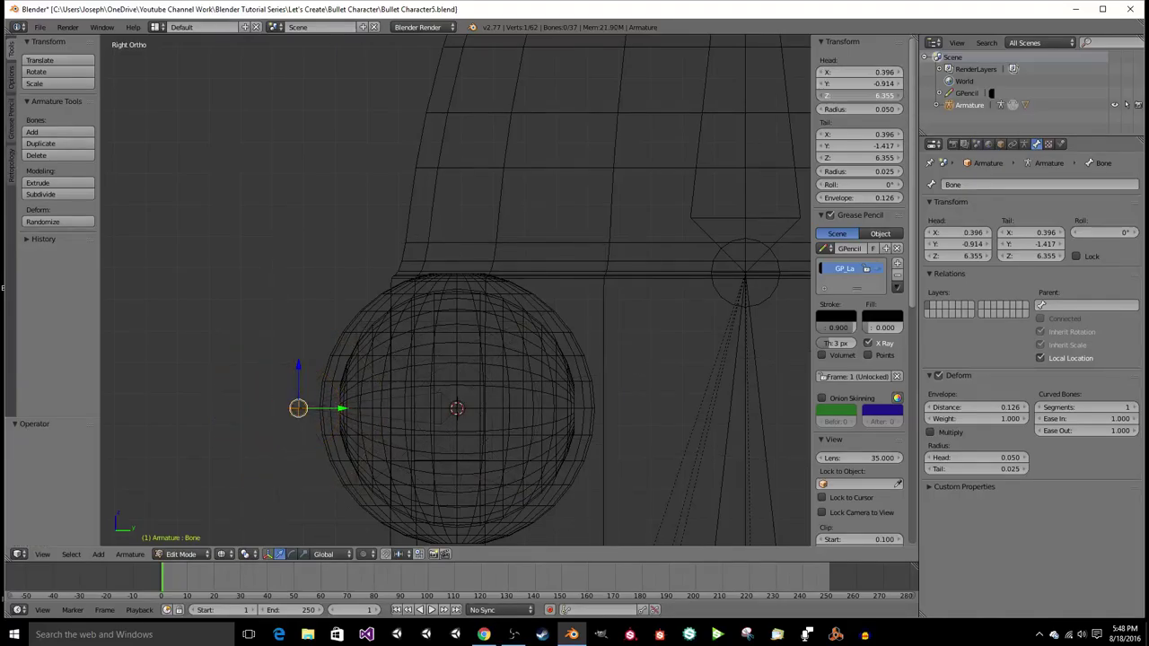
drag(866, 96, 1140, 96)
drag(906, 95, 863, 97)
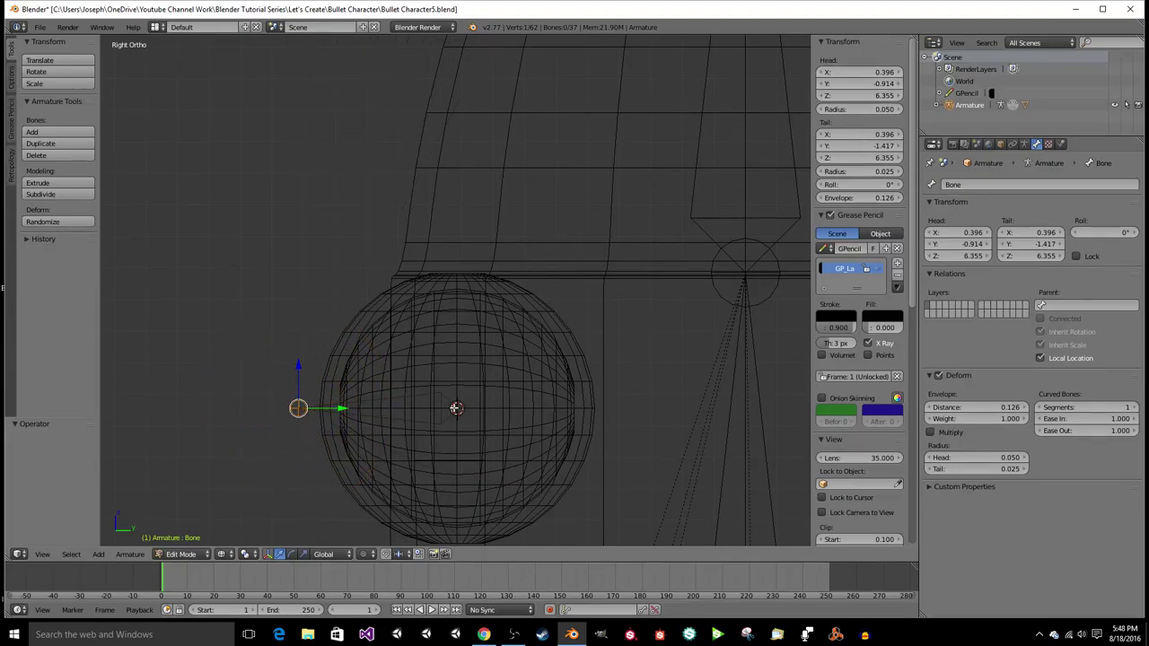
right_click(461, 402)
right_click(300, 409)
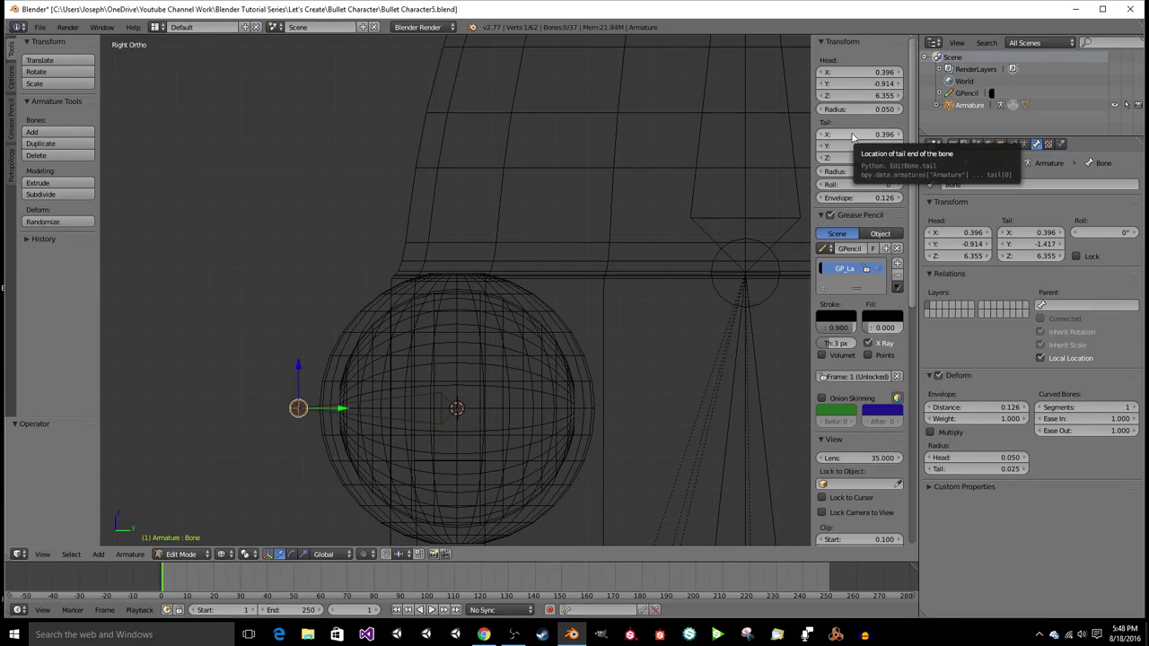
Step: Copy the eye bone's head Z value of 6.355 into its tail Z location
drag(884, 135, 864, 158)
key(ctrl+z)
key(ctrl+z)
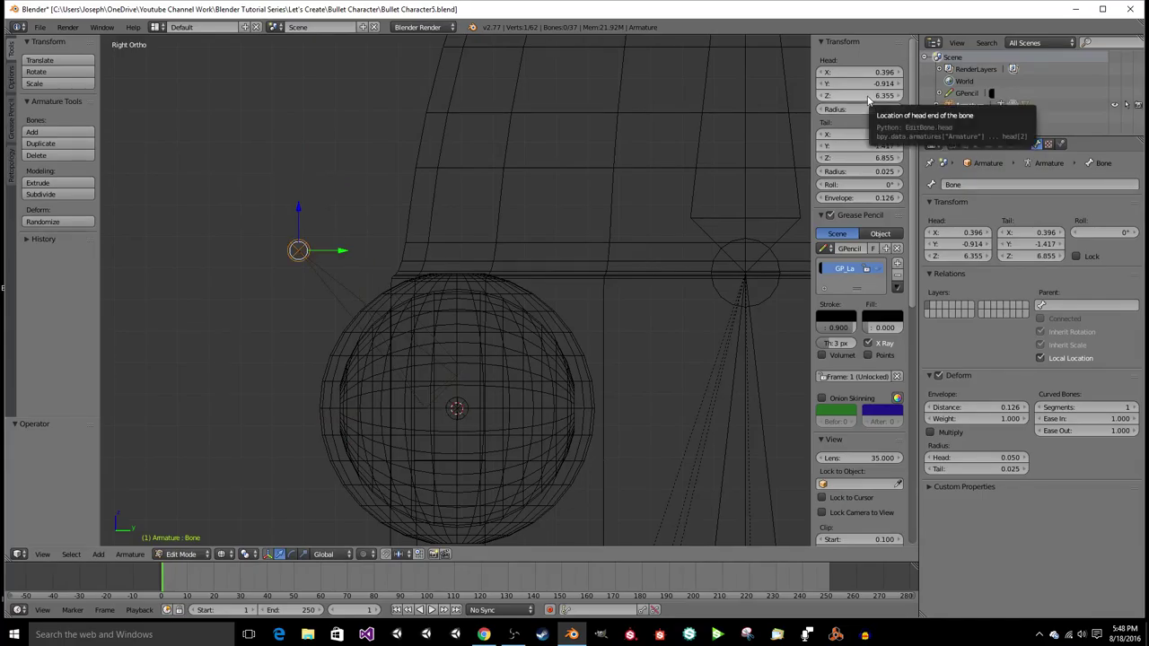
key(ctrl+c)
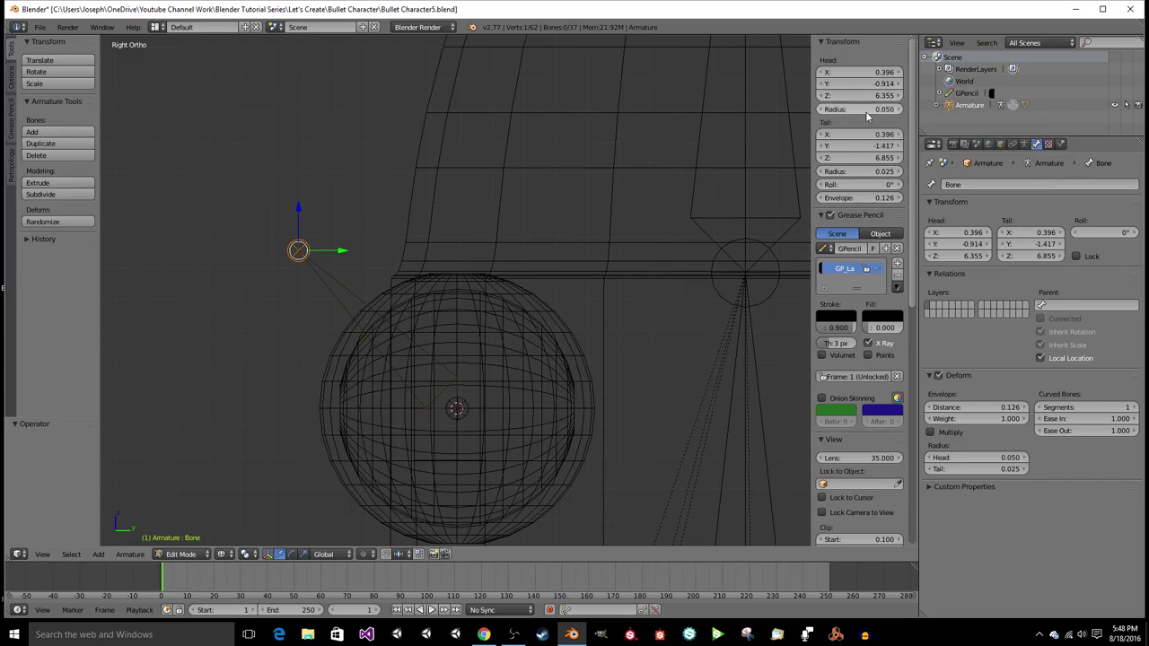
key(ctrl+v)
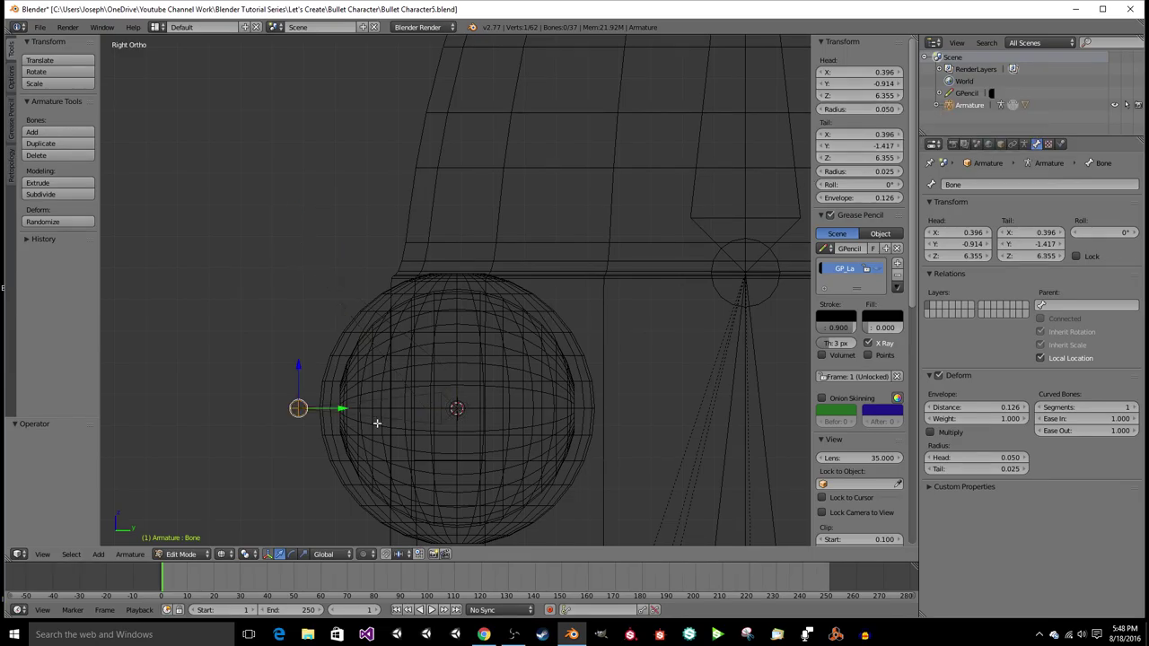
Step: Move the eye bone's tail about 0.01 further forward along the Y axis
scroll(377, 422, up, 2)
shift+middle_drag(422, 435, 473, 244)
scroll(449, 308, up, 3)
scroll(341, 313, down, 2)
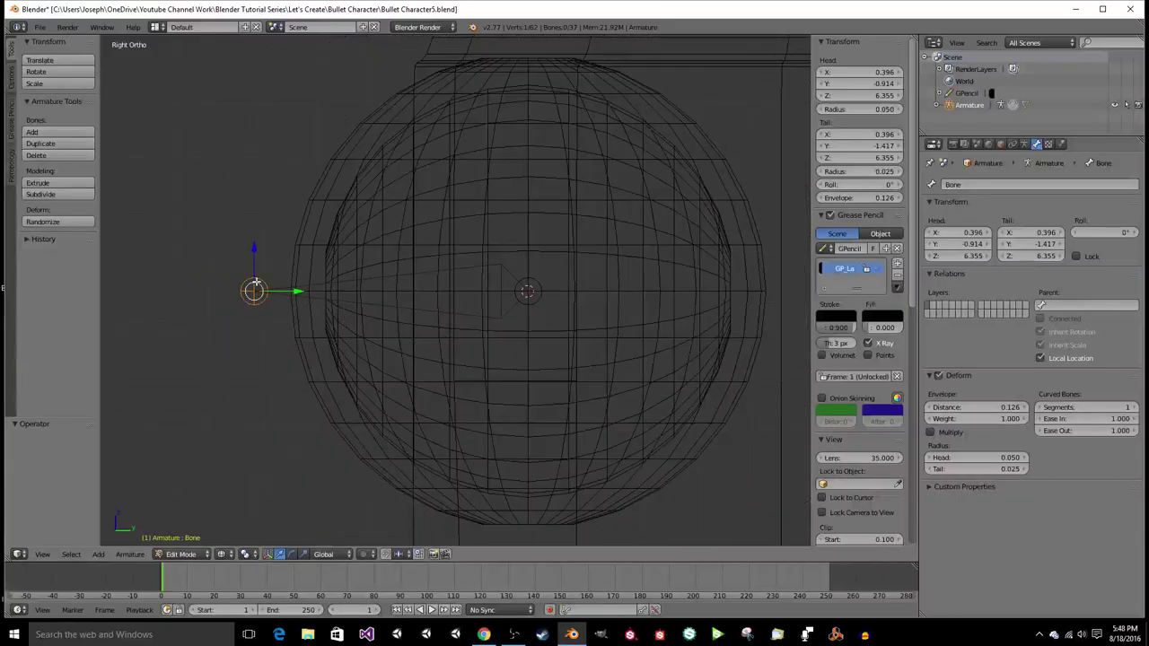
mouse_move(294, 292)
mouse_down()
mouse_move(139, 303)
mouse_move(311, 298)
mouse_move(285, 300)
mouse_up()
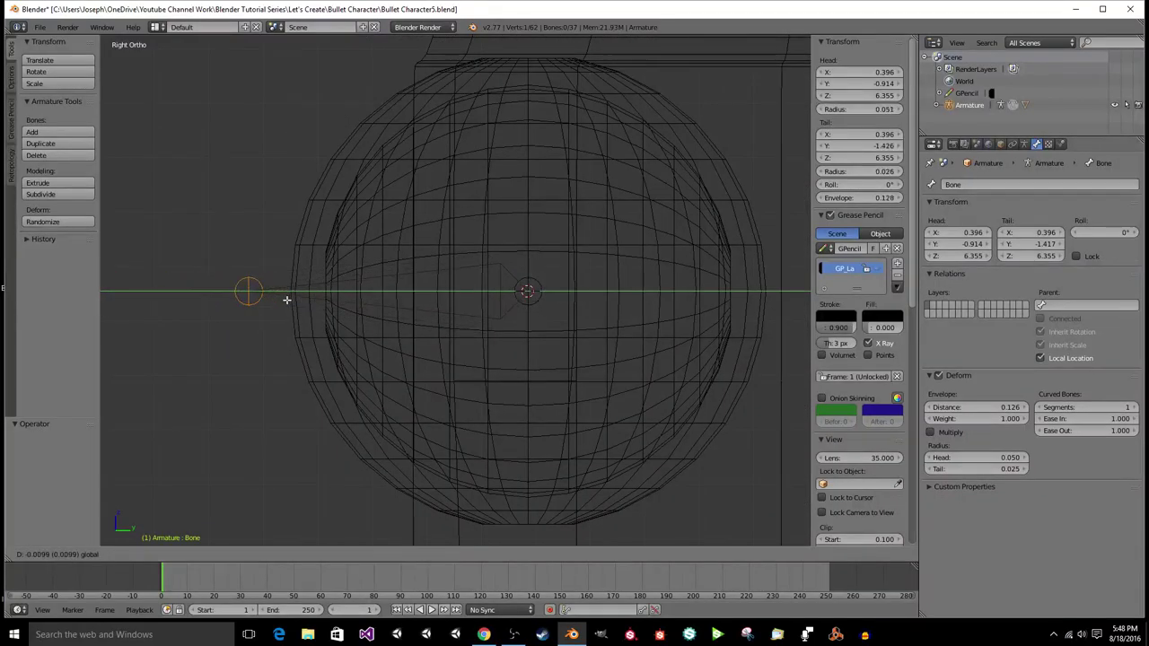
Step: Select the whole eye bone and rename it Eye L
click(387, 284)
scroll(903, 288, down, 7)
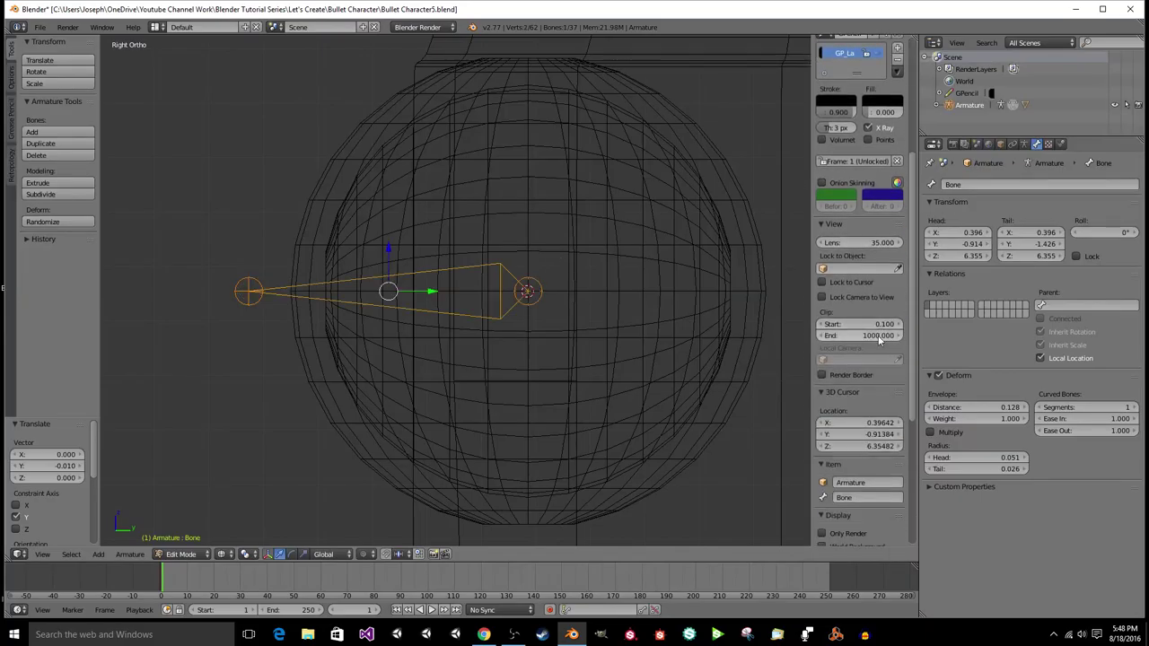
click(855, 447)
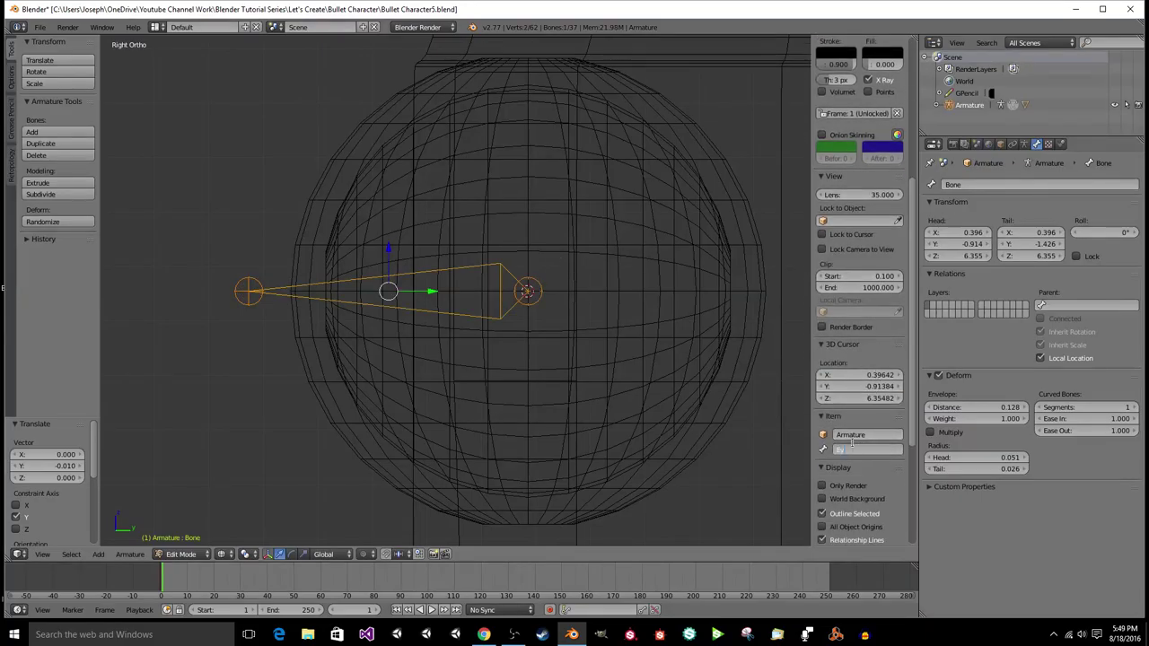
text(Eye L)
key(Return)
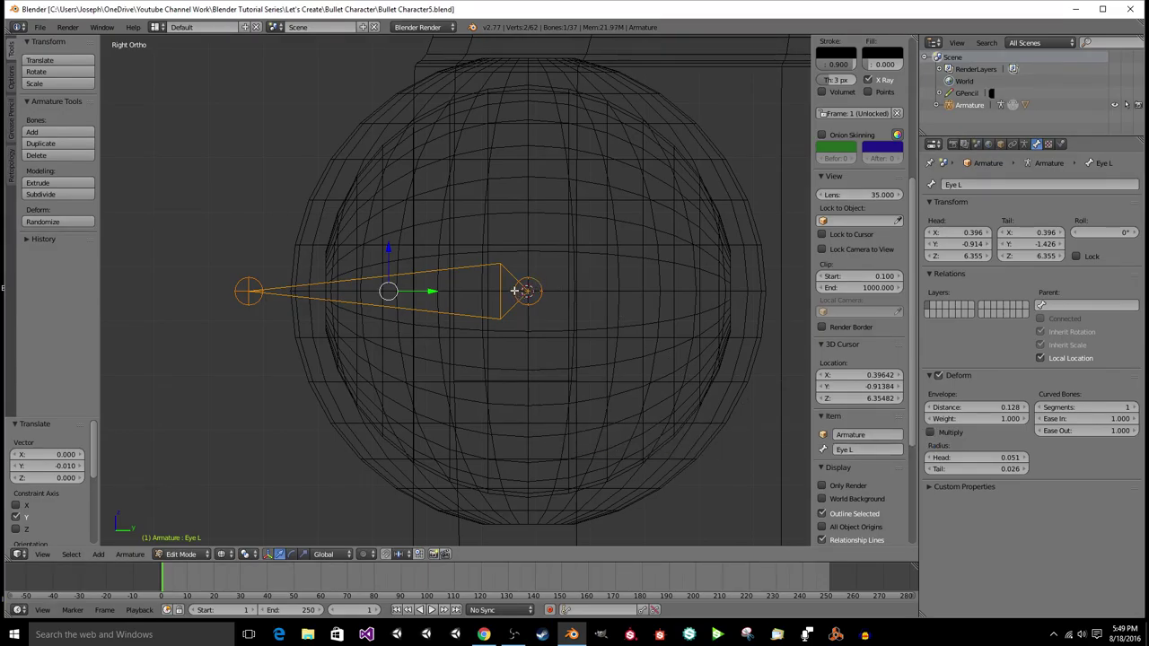
Step: Add a second bone at the 3D cursor and lower its tail about 0.538 along Z, to just above the eyeball
key(shift+a)
scroll(514, 283, down, 5)
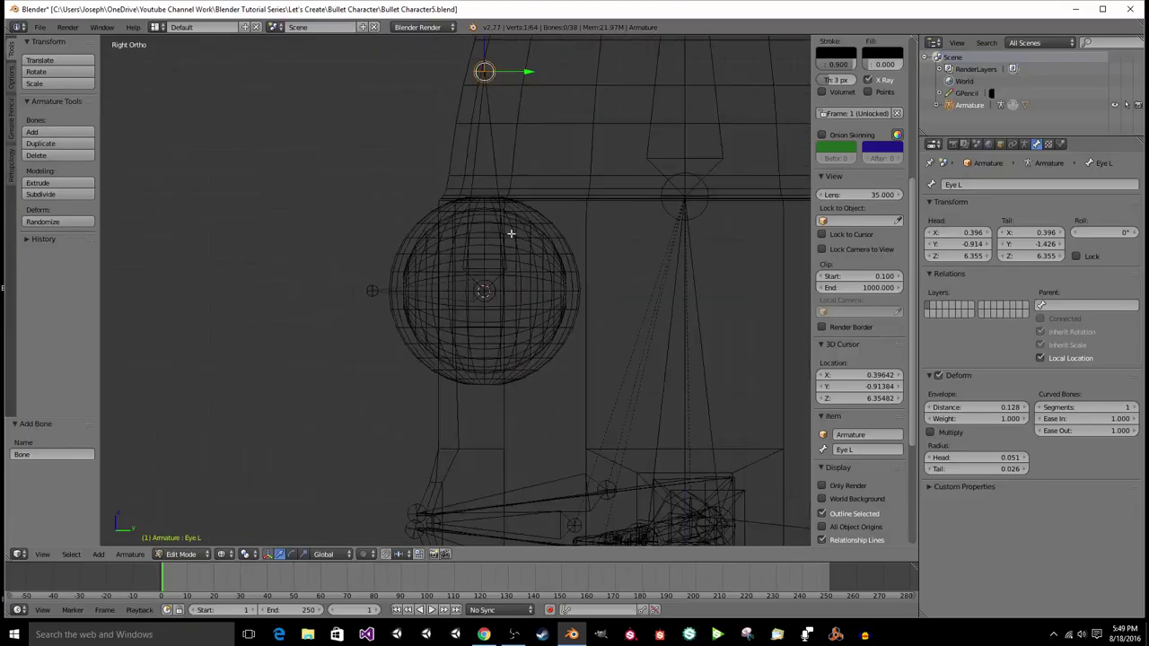
key(g)
key(z)
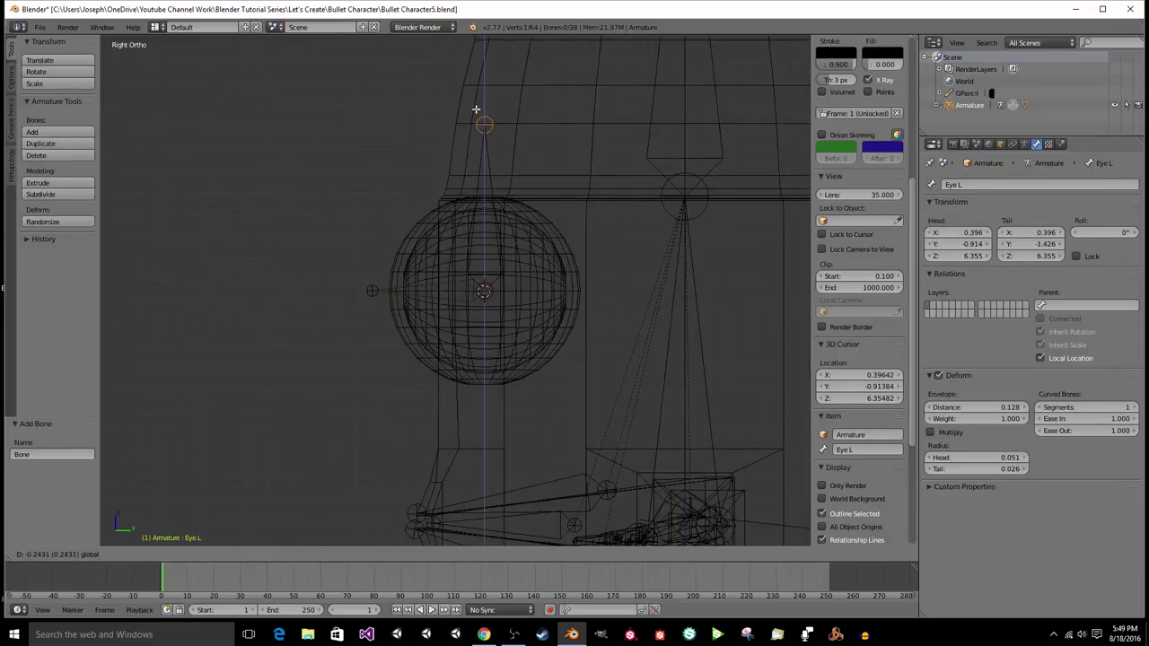
click(473, 166)
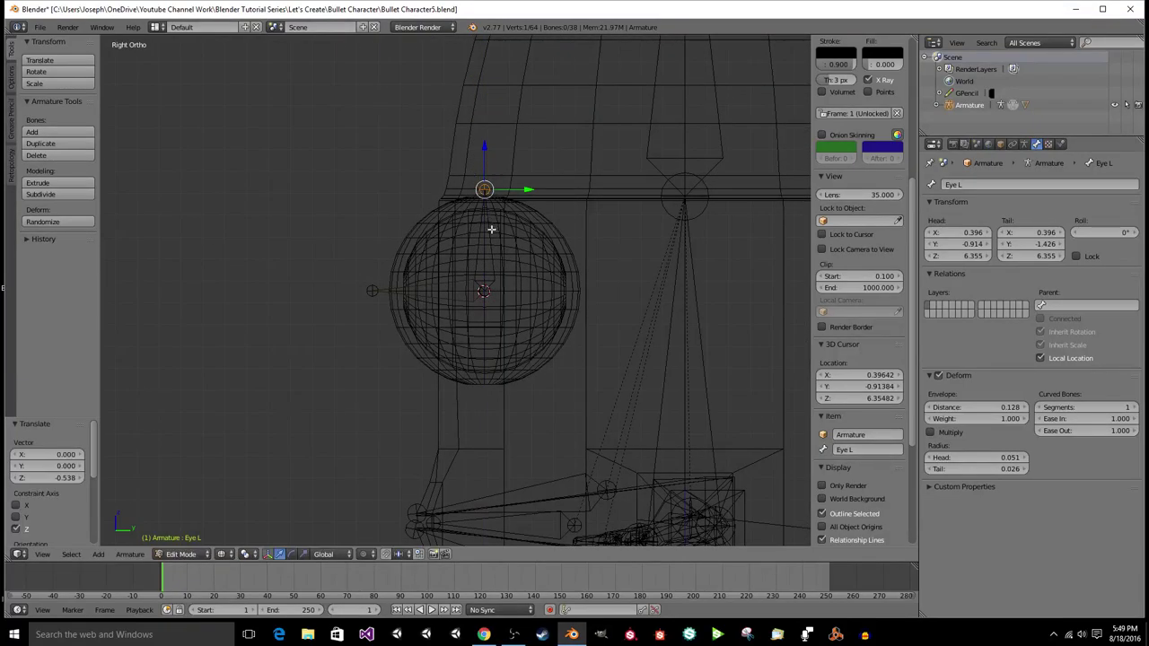
Step: Rename the upward-pointing eye bone Eyelid Top L
right_click(492, 230)
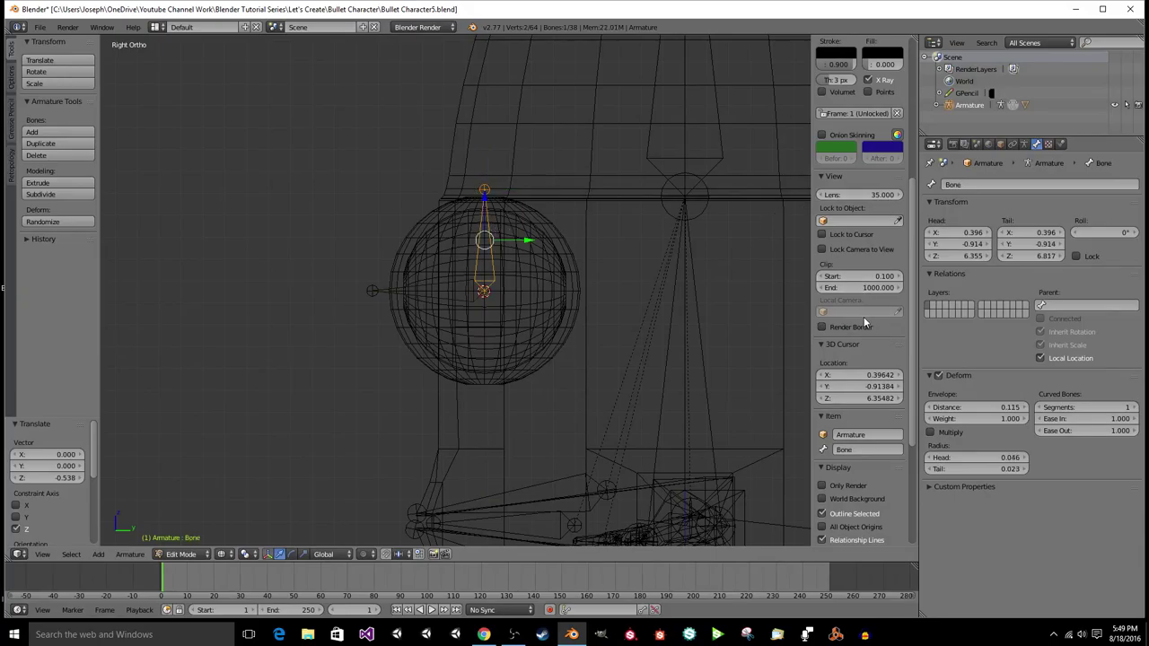
click(846, 449)
text(Ta)
text(Eye)
text(b)
text(id Top L)
key(Return)
Step: Add a third bone at the 3D cursor and move its tail about 1.459 down along Z, to just below the eyeball
key(shift+a)
drag(485, 50, 503, 365)
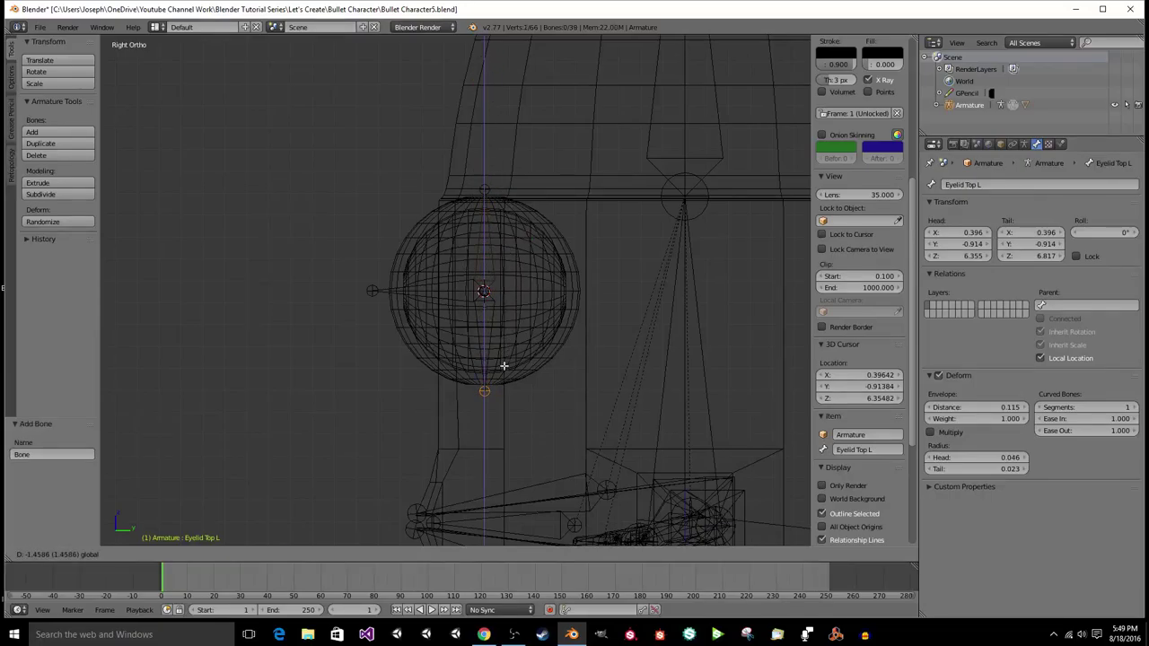
click(504, 365)
scroll(504, 365, up, 3)
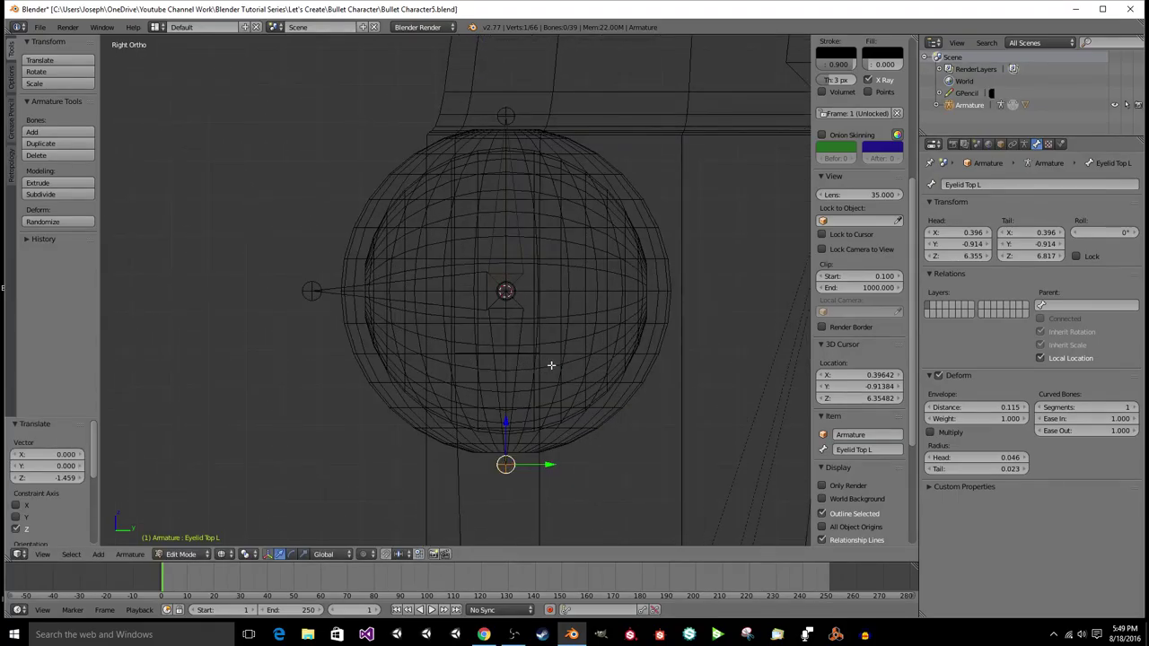
shift+middle_drag(569, 363, 521, 329)
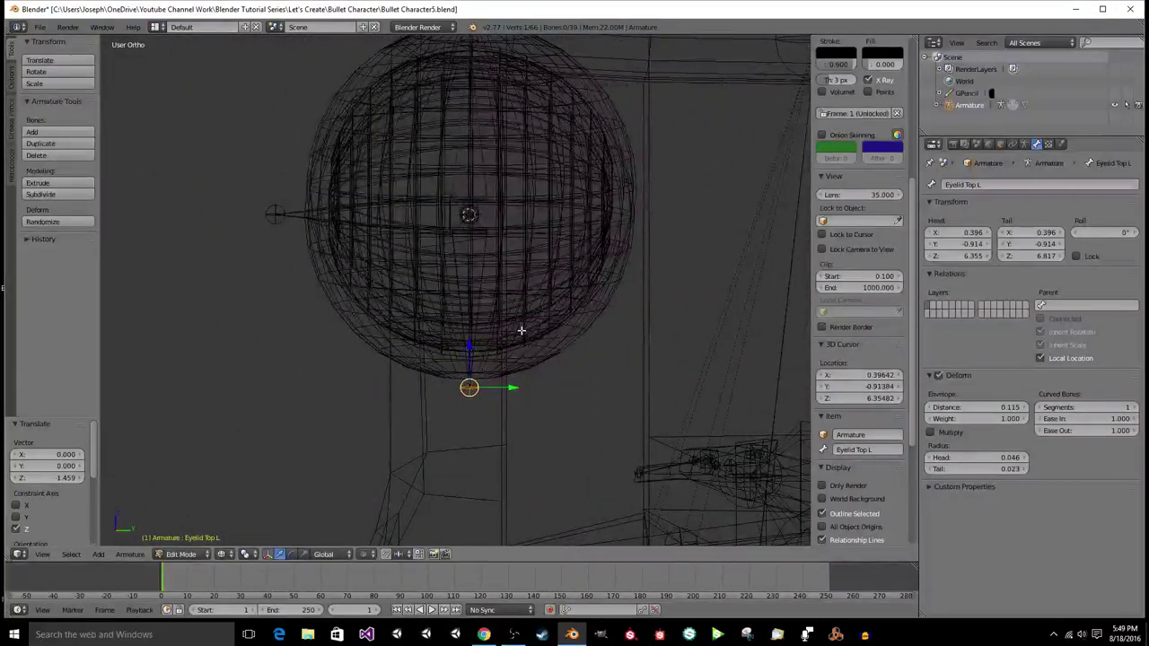
key(KP_3)
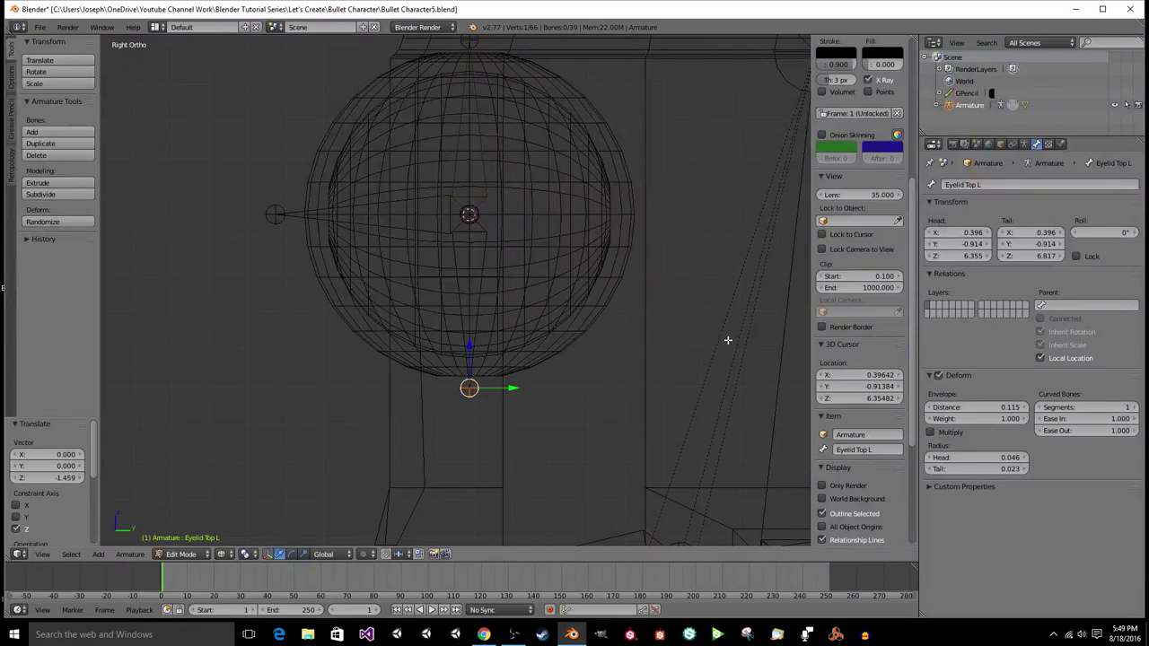
Step: Select the downward-pointing eye bone and rename it Eyelid Bottom L
click(863, 450)
click(565, 311)
right_click(485, 221)
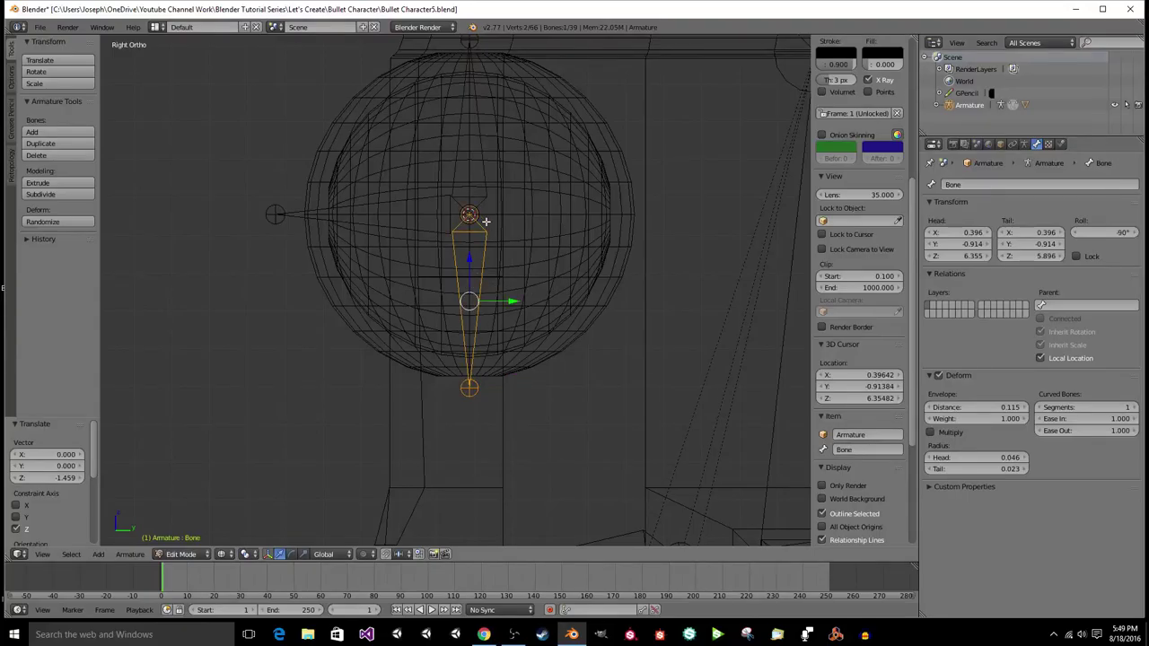
right_click(484, 179)
right_click(484, 307)
click(866, 450)
text(Eyelid Bottom L)
key(Return)
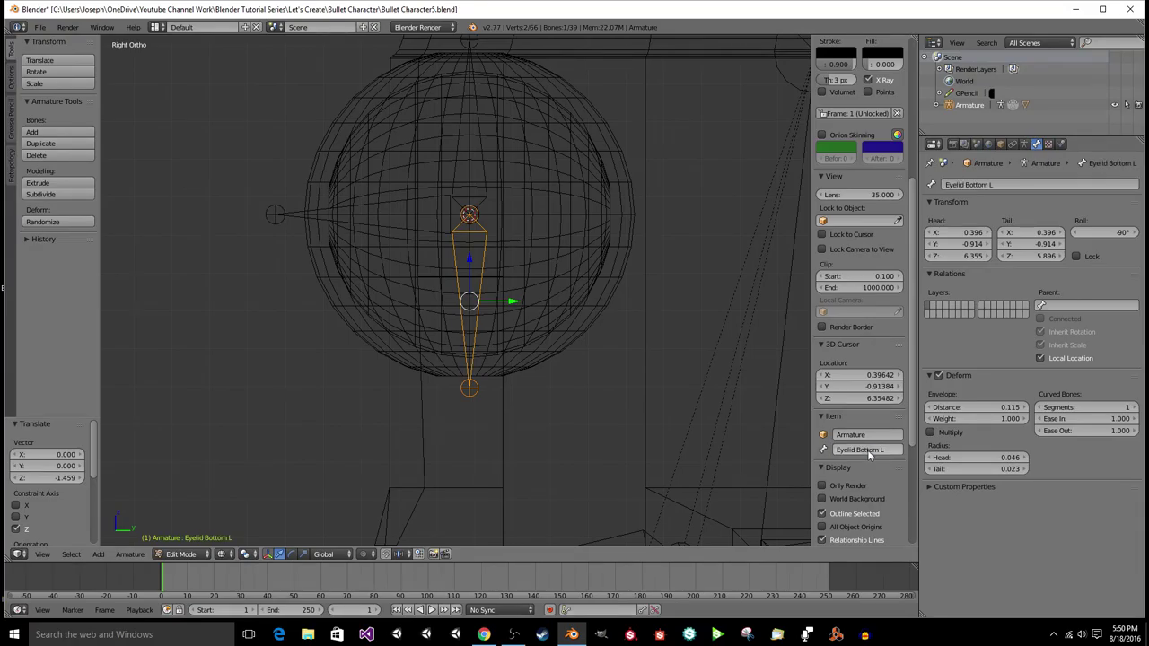
Step: Select the Eye L, Eyelid Top L and Eyelid Bottom L bones together
right_click(478, 148)
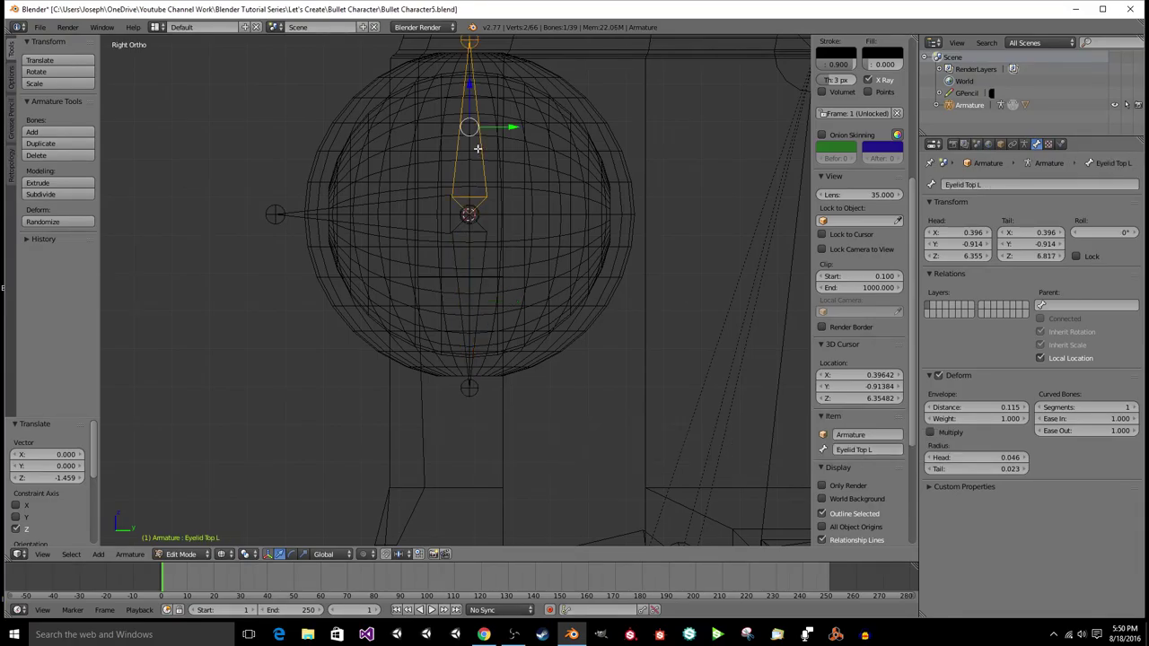
right_click(442, 215)
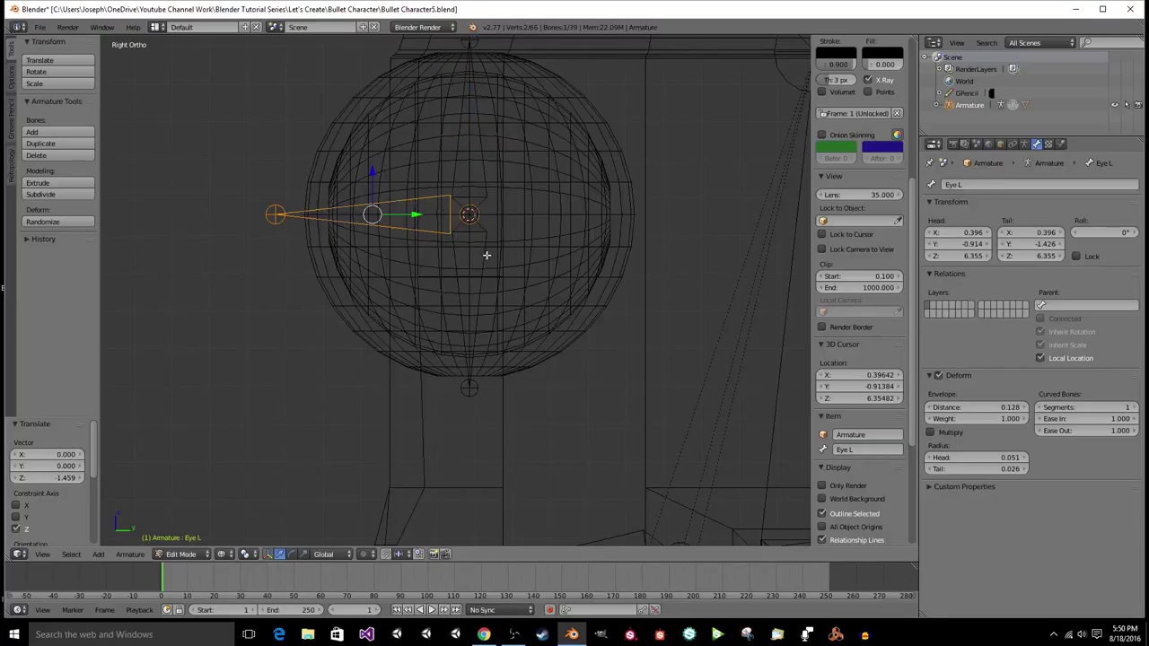
shift+right_click(469, 166)
shift+right_click(470, 306)
scroll(481, 253, down, 3)
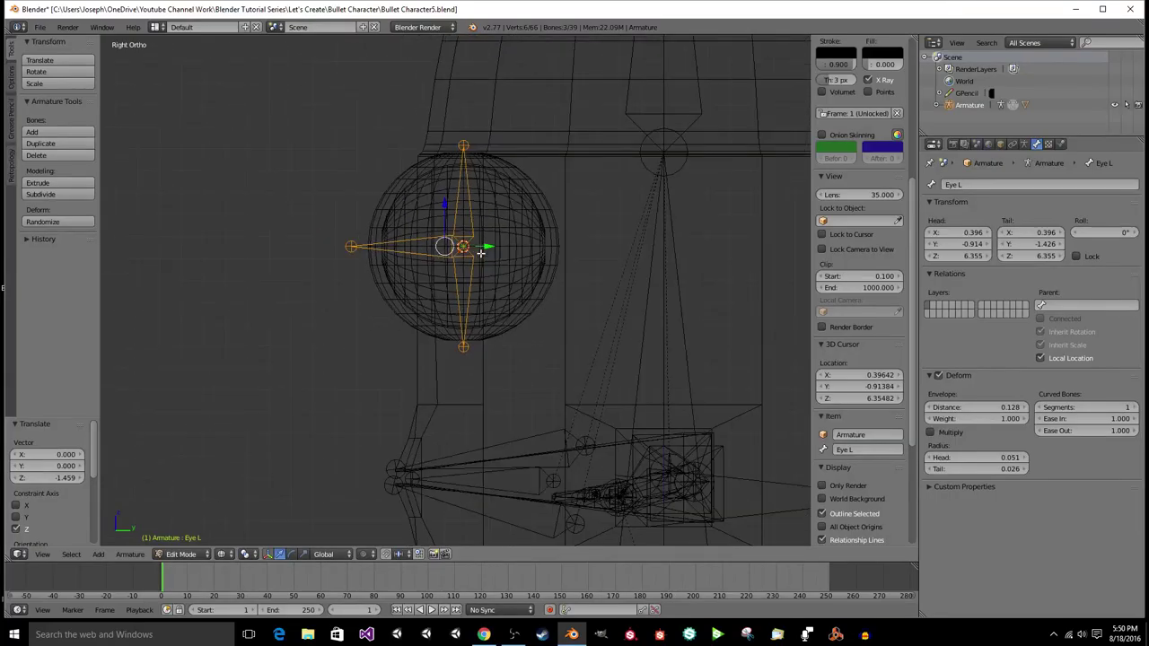
Step: Examine how the eye and eyelid bones sit within the eyeball from perspective, front and side views
scroll(482, 253, up, 4)
key(KP_5)
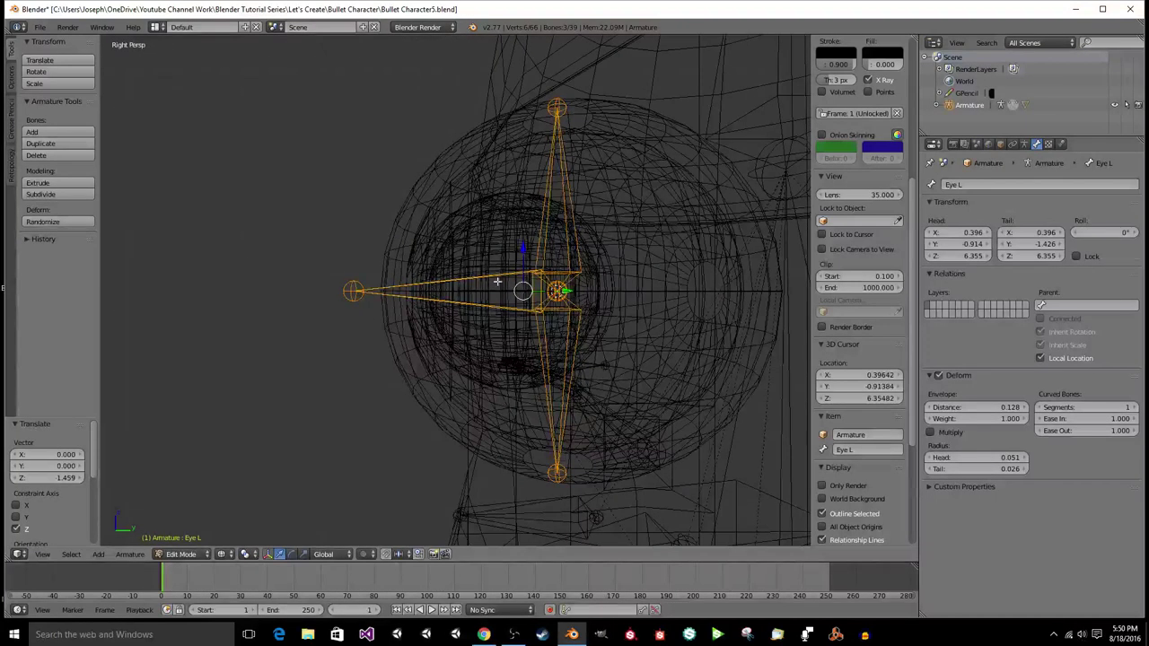
middle_drag(497, 282, 395, 372)
scroll(395, 373, up, 4)
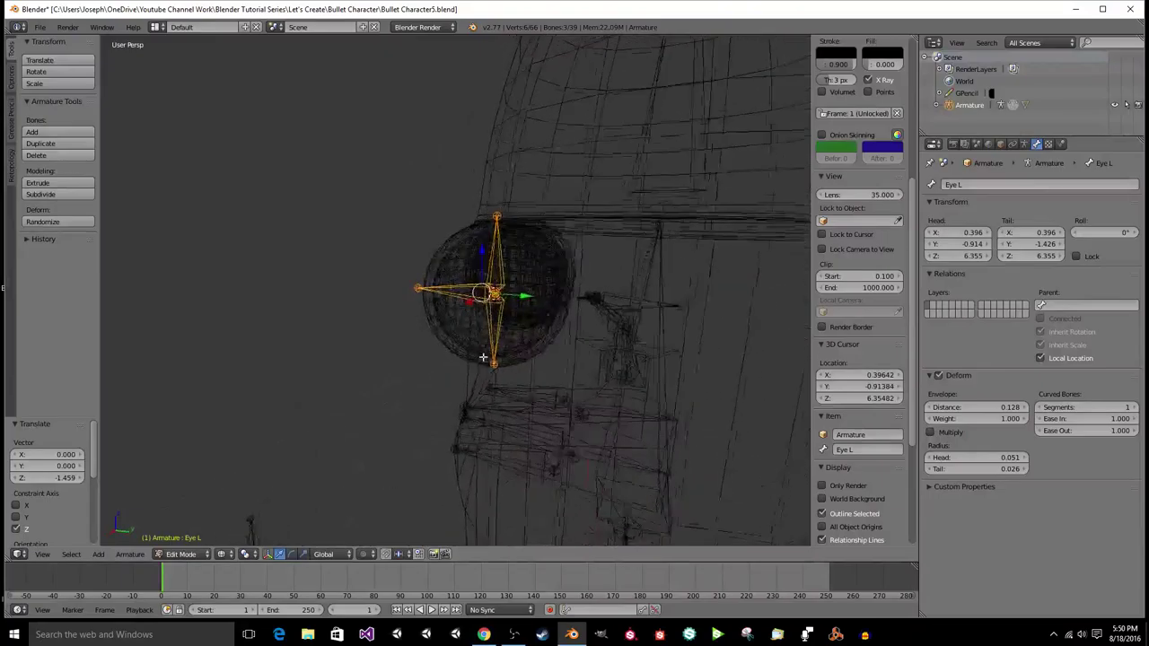
mouse_move(483, 357)
middle_down()
mouse_move(456, 335)
mouse_move(447, 366)
mouse_move(486, 354)
middle_up()
scroll(501, 356, up, 2)
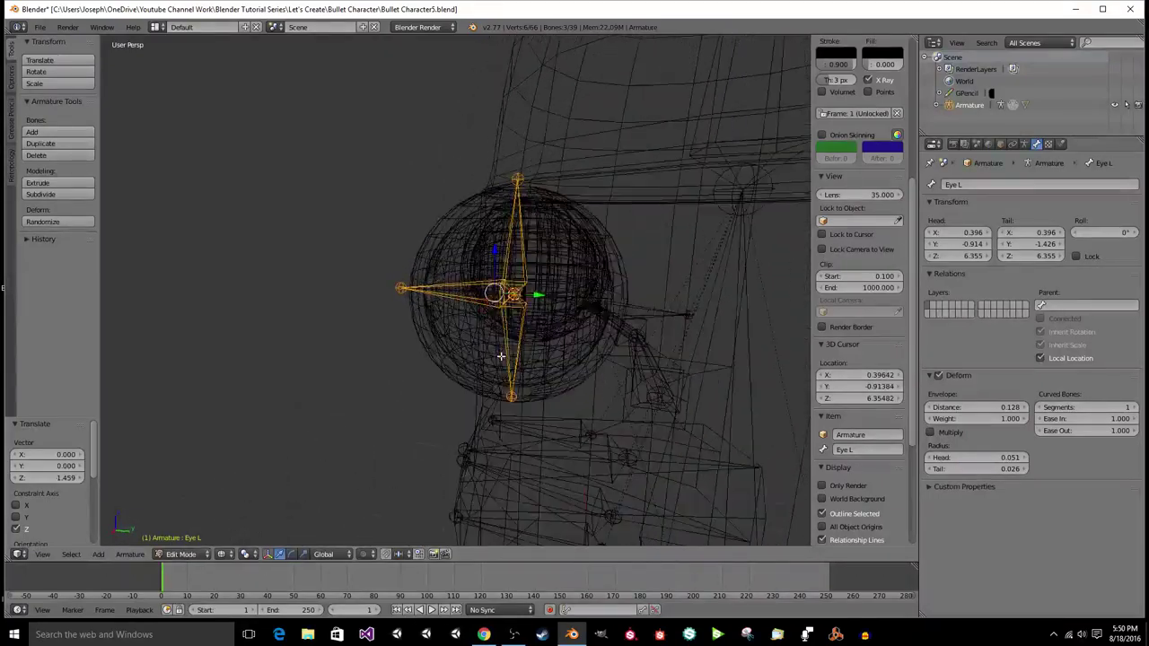
key(KP_3)
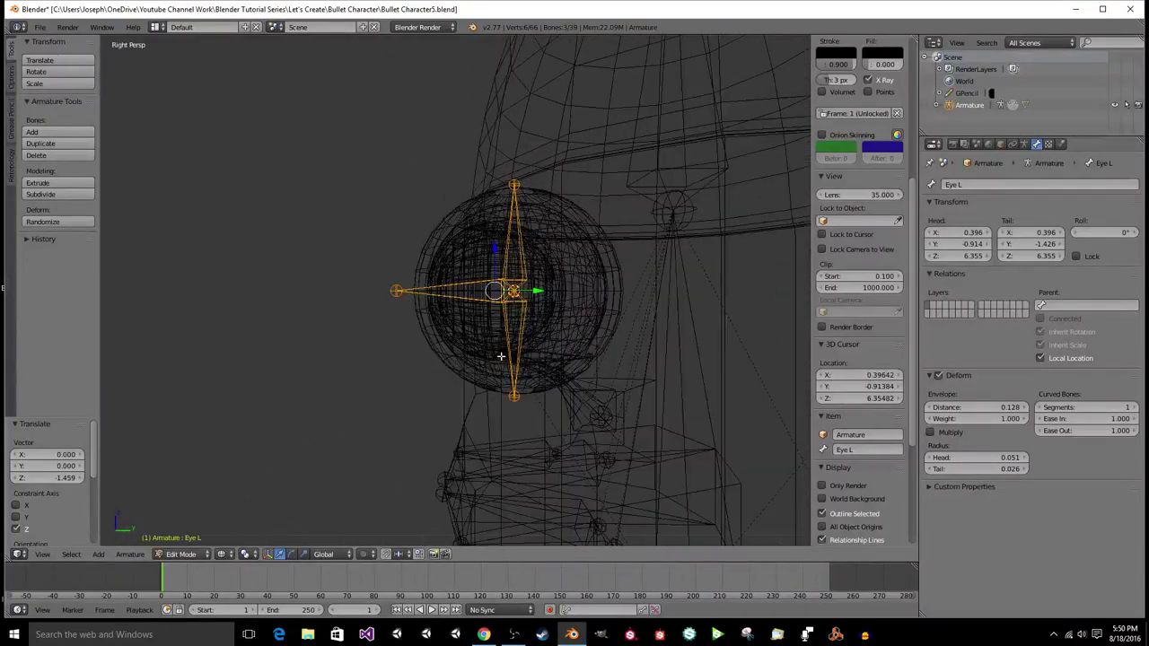
key(KP_1)
key(KP_3)
key(KP_5)
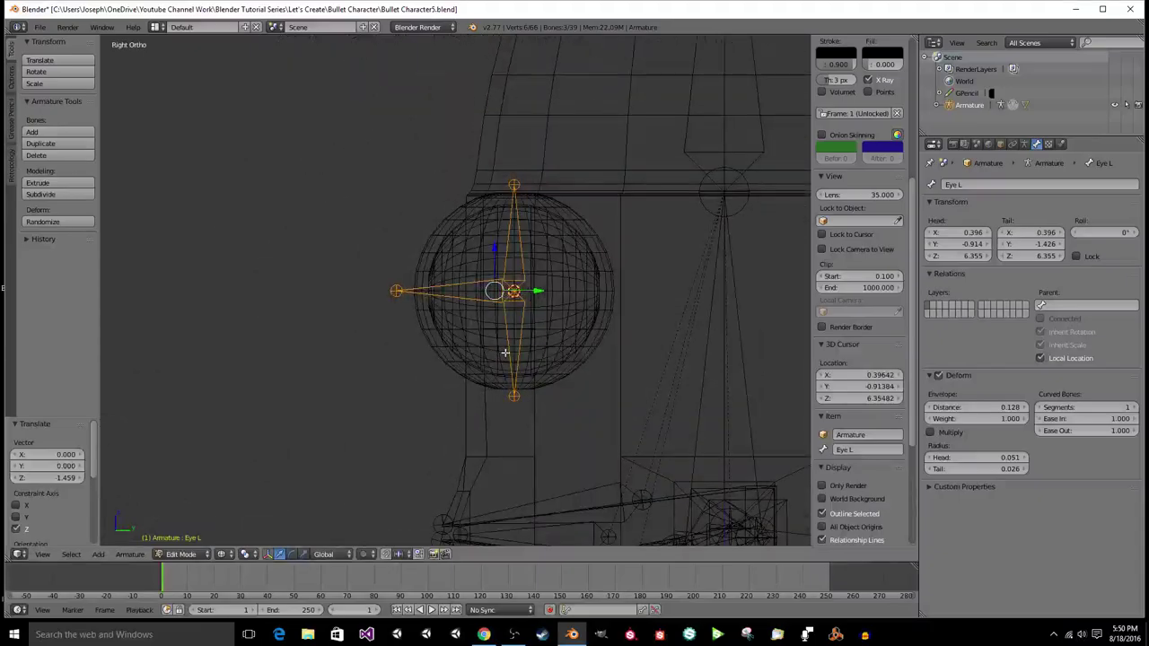
Step: Duplicate the Eye L bone in place and set the copy's tail Y to about -0.126 so it points backwards
right_click(474, 287)
key(shift+d)
key(Escape)
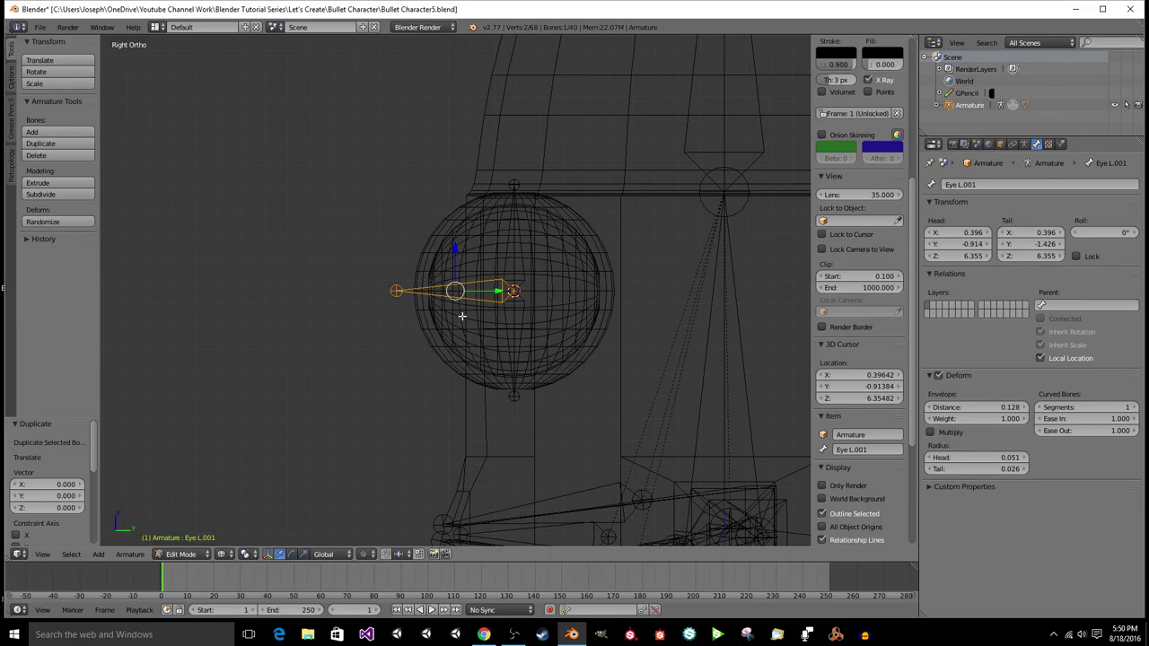
scroll(873, 212, up, 6)
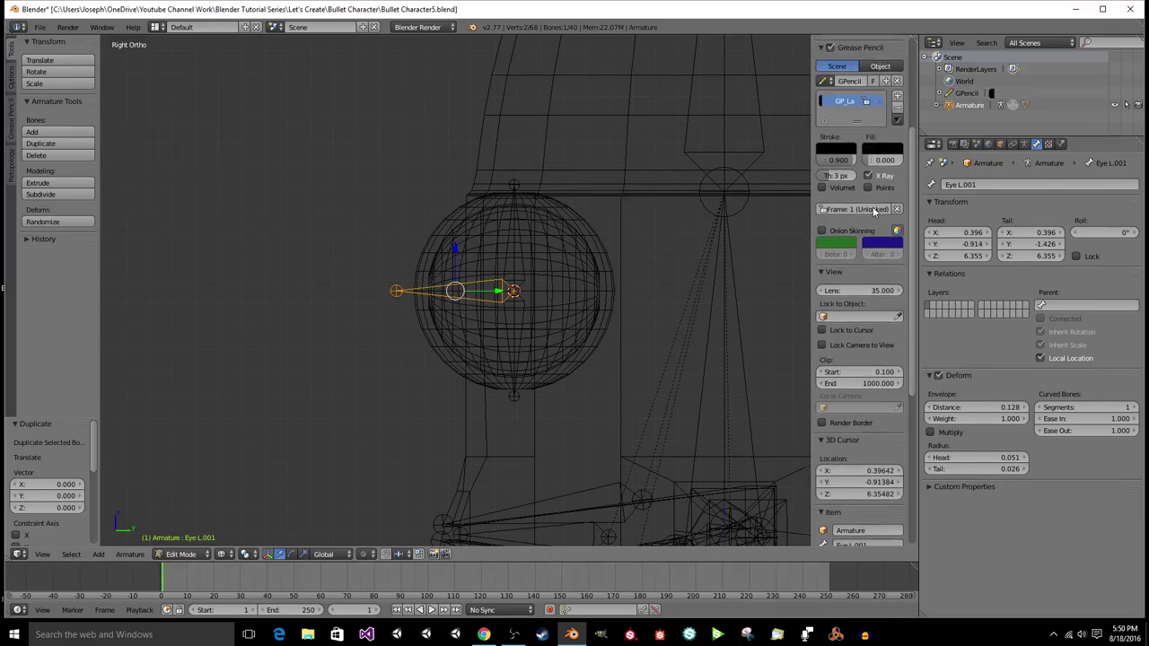
scroll(873, 212, up, 2)
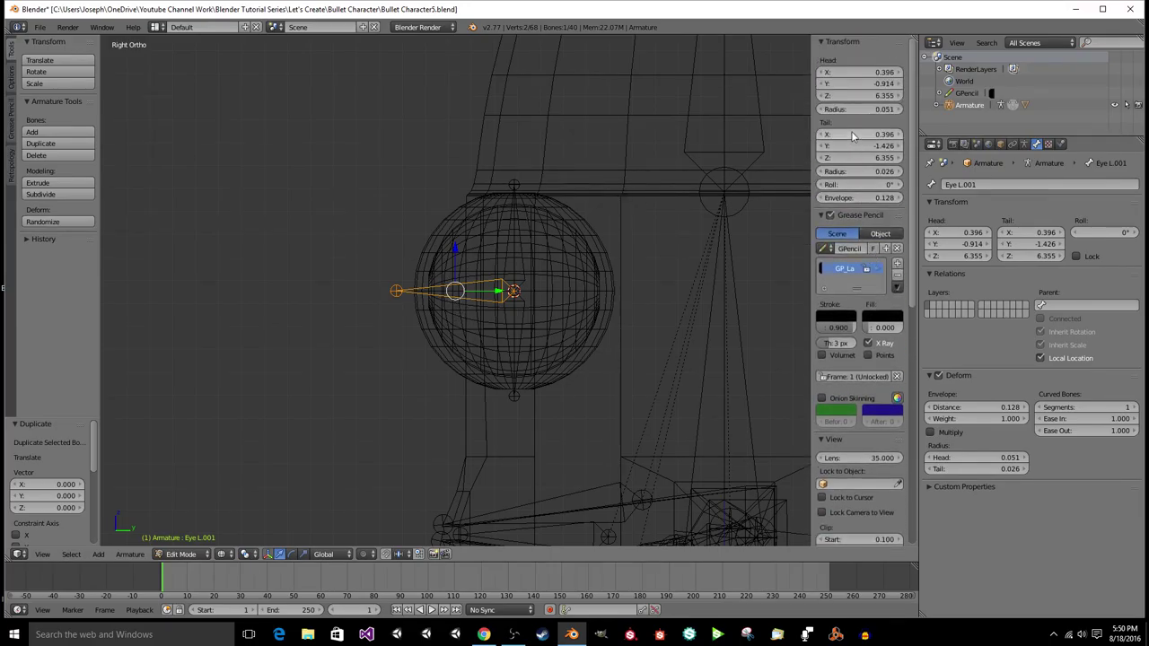
mouse_move(862, 146)
mouse_down()
mouse_move(908, 145)
mouse_move(873, 145)
mouse_up()
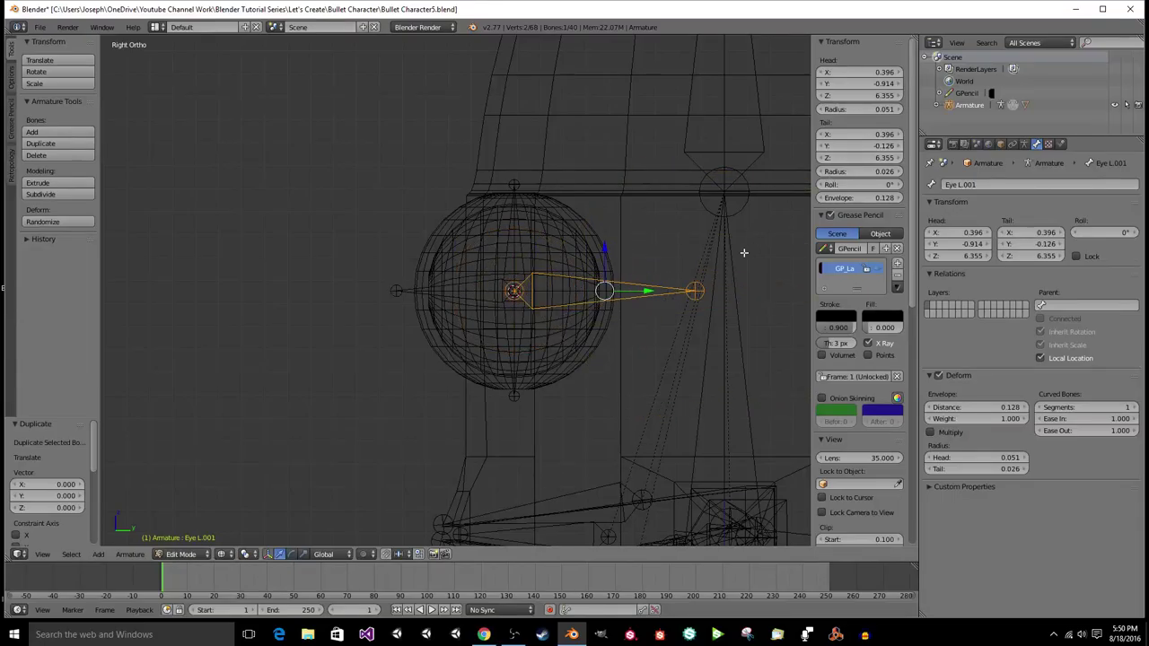
scroll(867, 420, down, 6)
scroll(866, 420, down, 1)
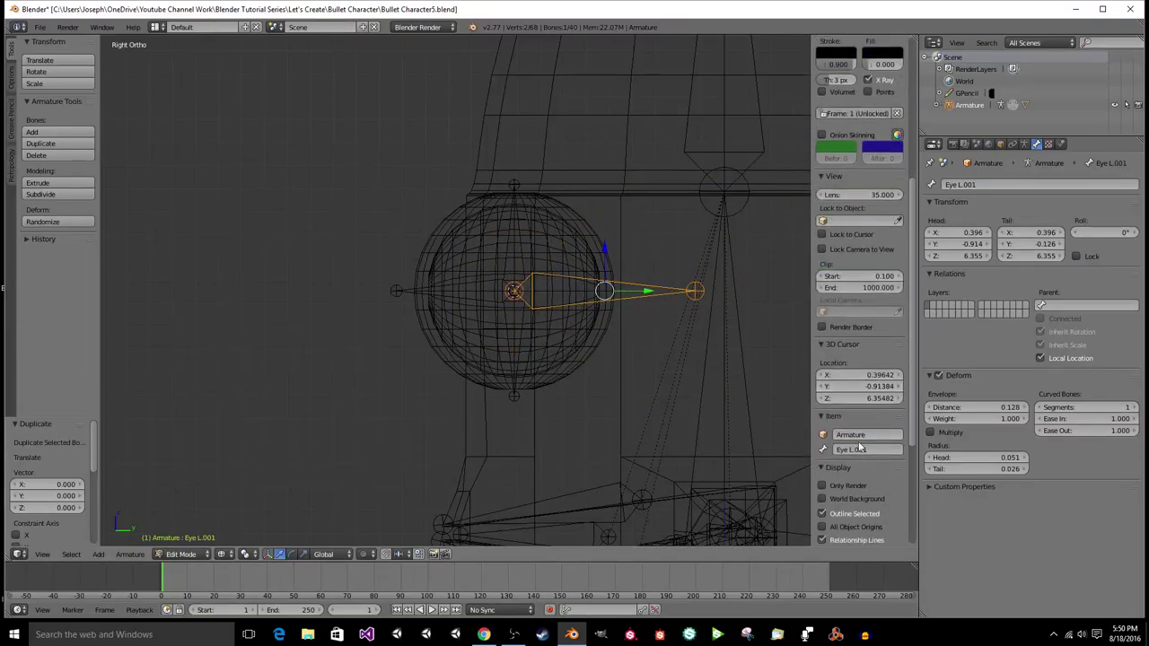
Step: Try to rename the backward-pointing duplicate bone, and delete it
double_click(859, 449)
text(Eye)
text( L)
key(Return)
key(x)
click(473, 281)
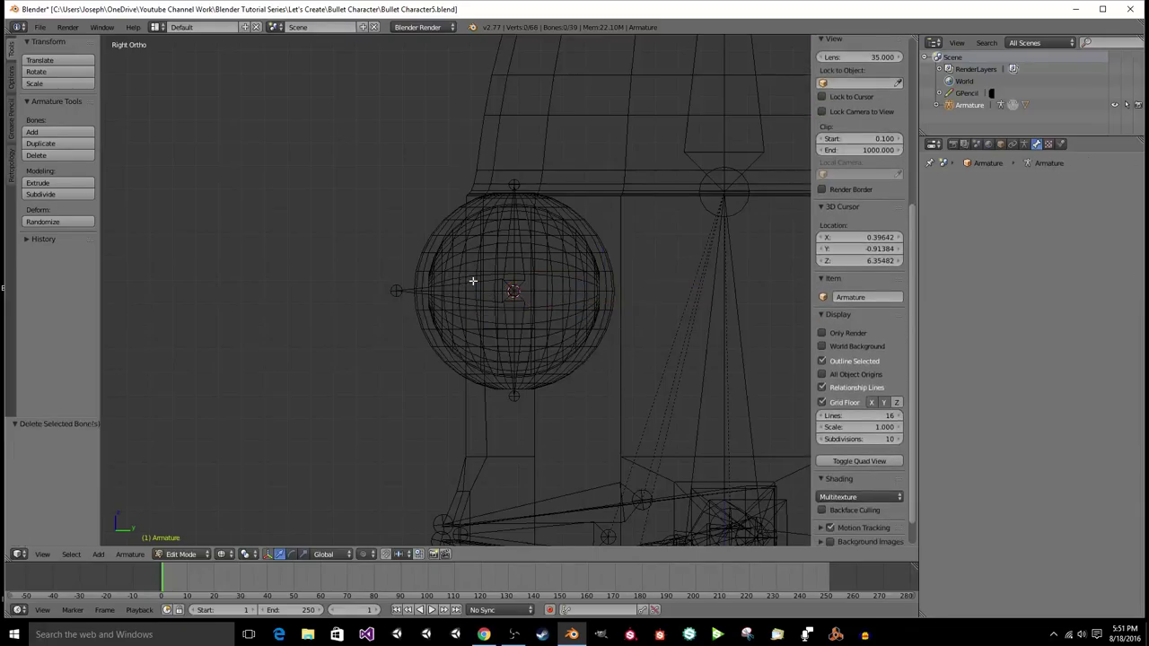
Step: Parent the Eyelid Top L and Eyelid Bottom L bones to Eye L with Keep Offset
right_click(474, 280)
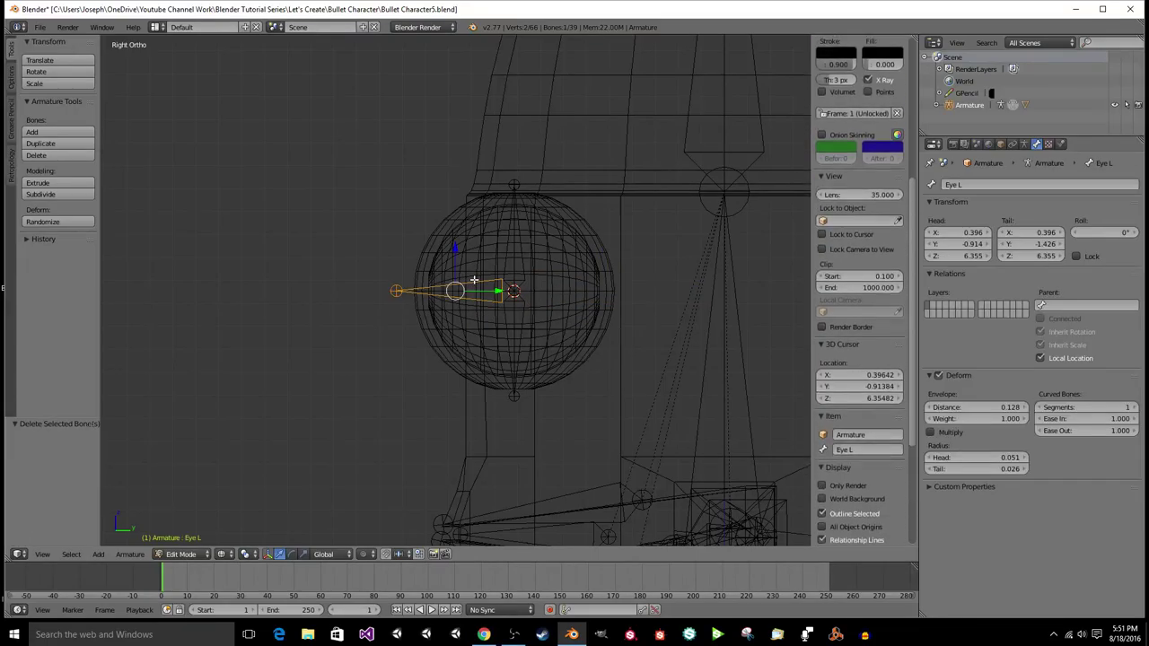
right_click(526, 245)
shift+right_click(521, 333)
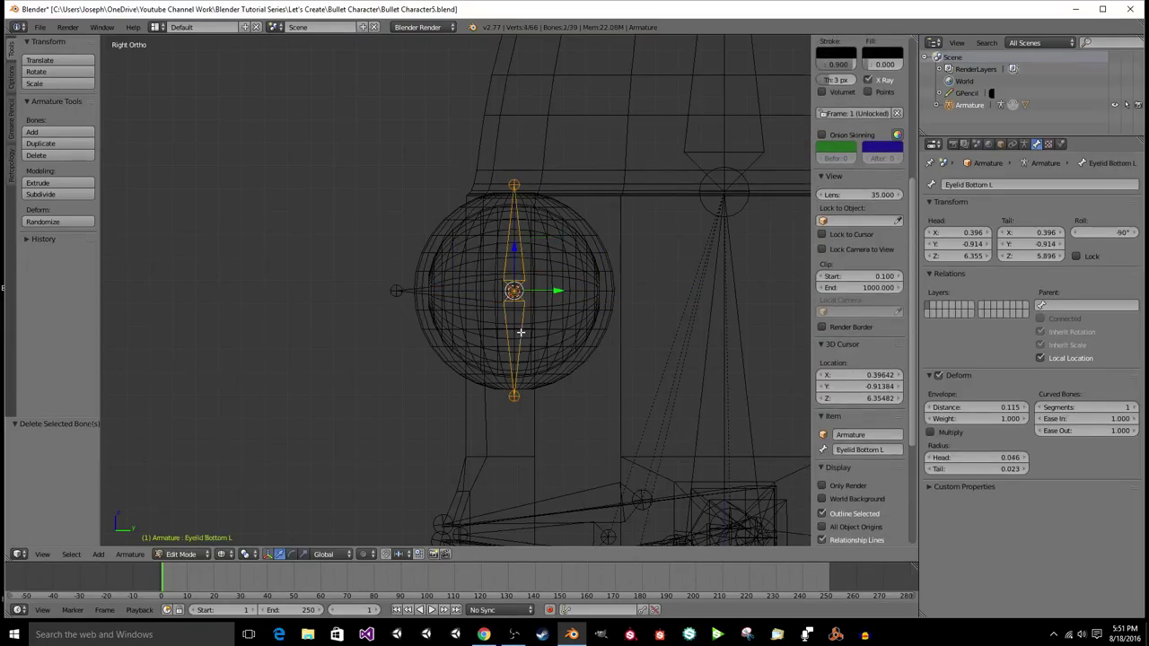
shift+right_click(477, 286)
key(ctrl+p)
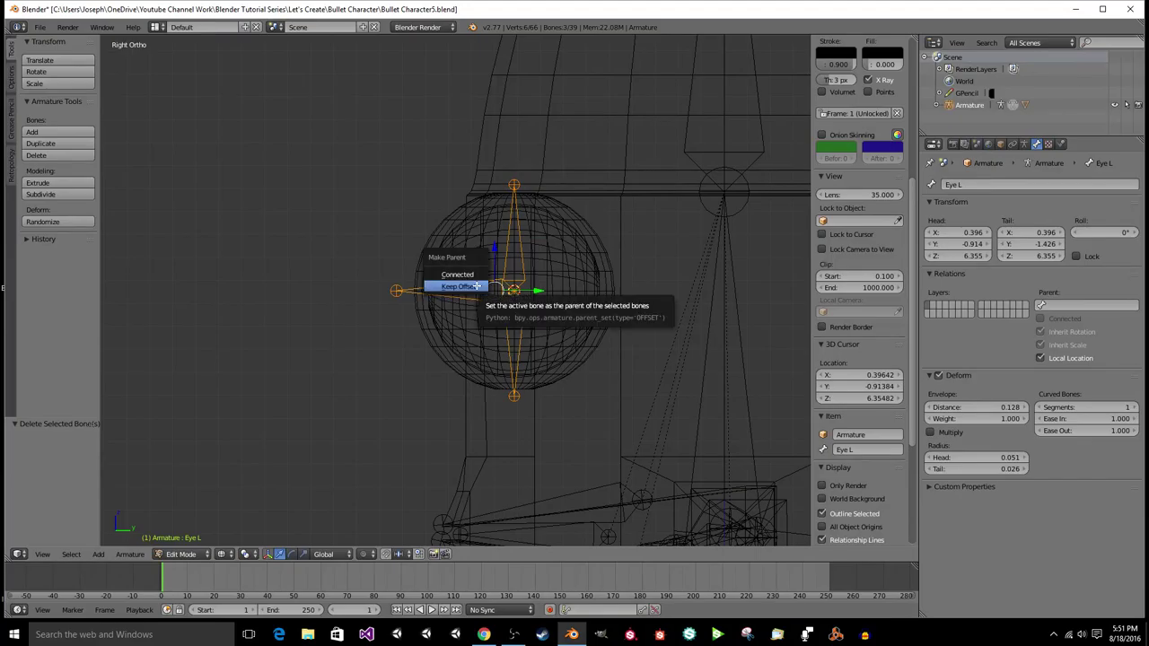
click(477, 285)
Step: Parent the Eye L bone to the Chest bone with Keep Offset
right_click(476, 287)
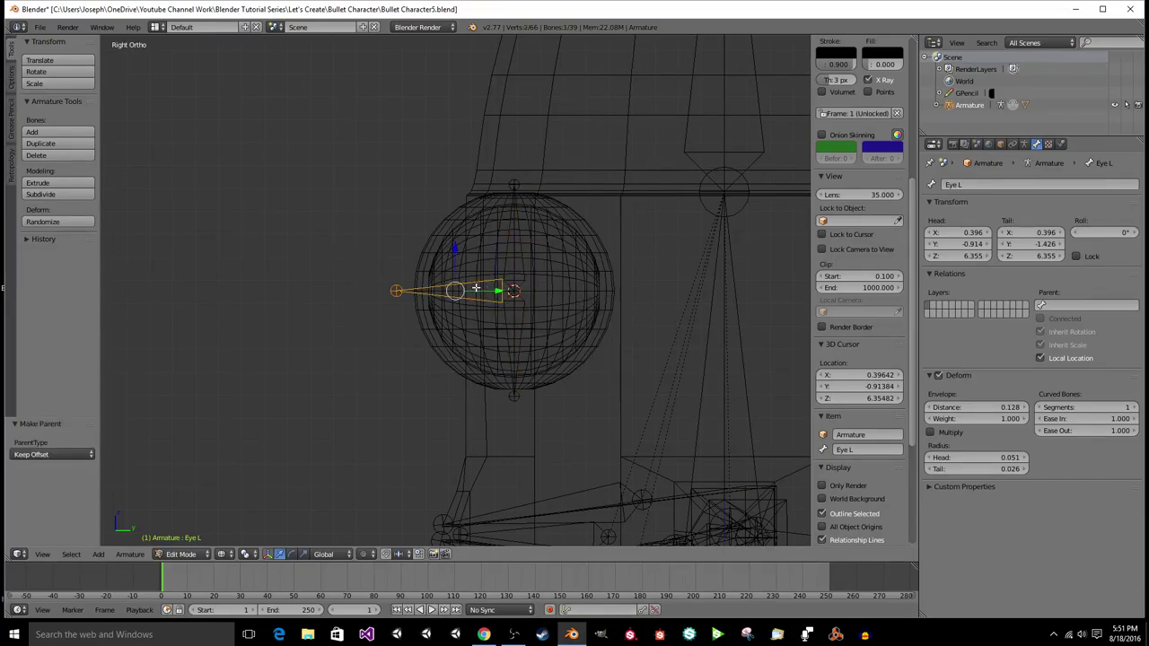
scroll(714, 271, down, 2)
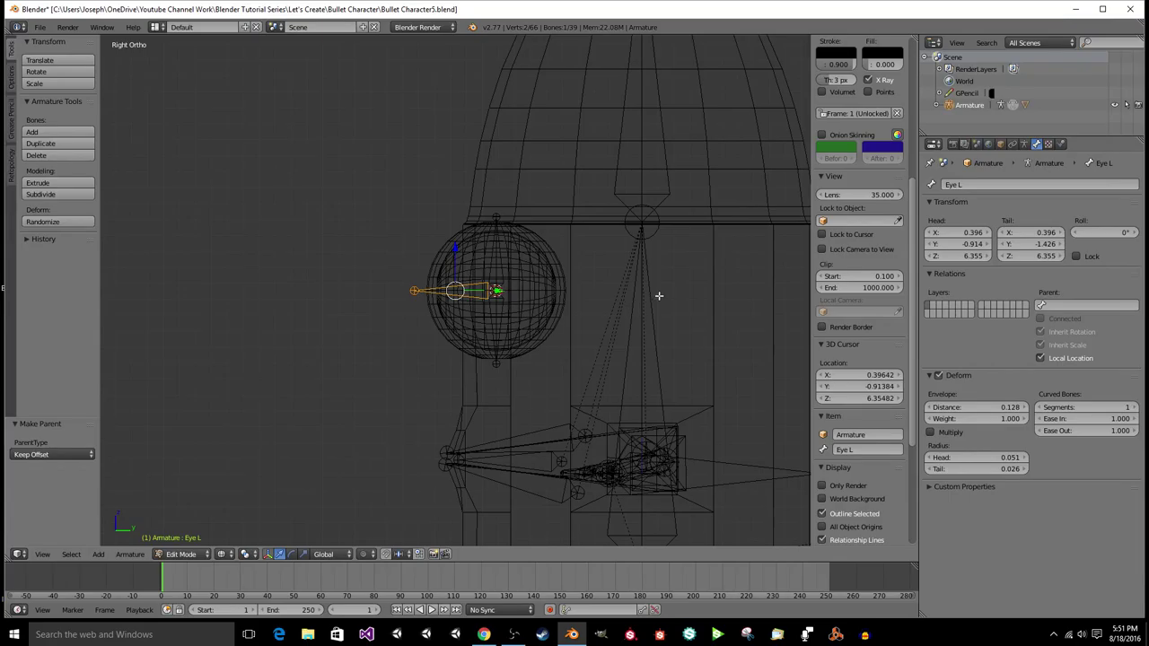
shift+right_click(654, 297)
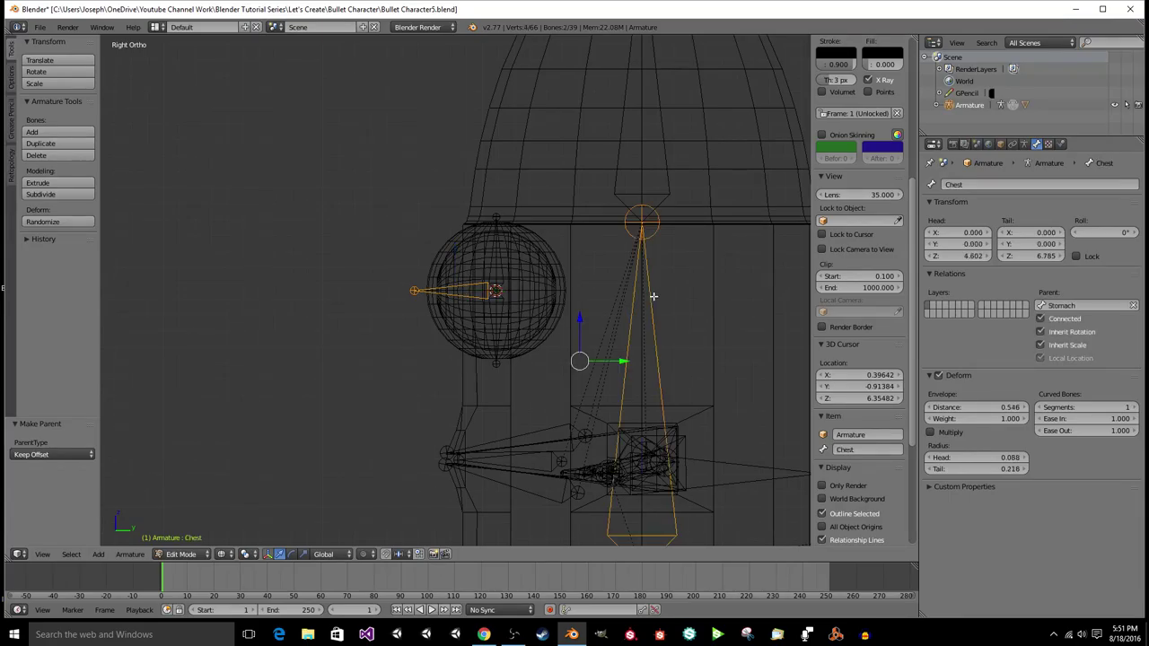
key(ctrl+p)
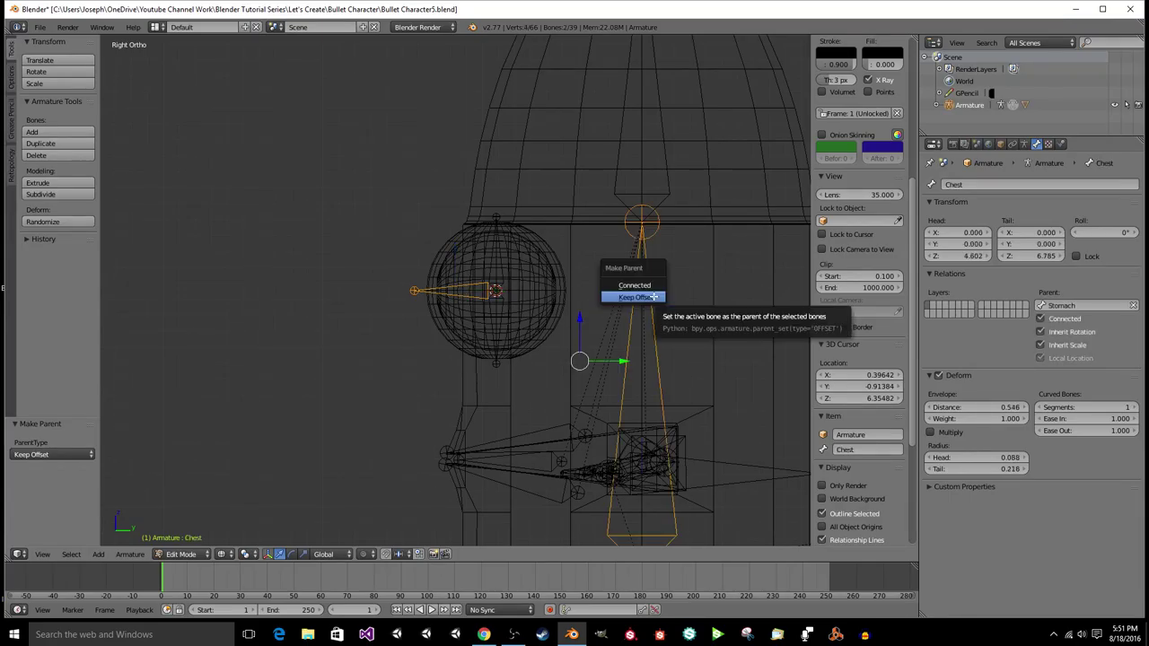
click(654, 297)
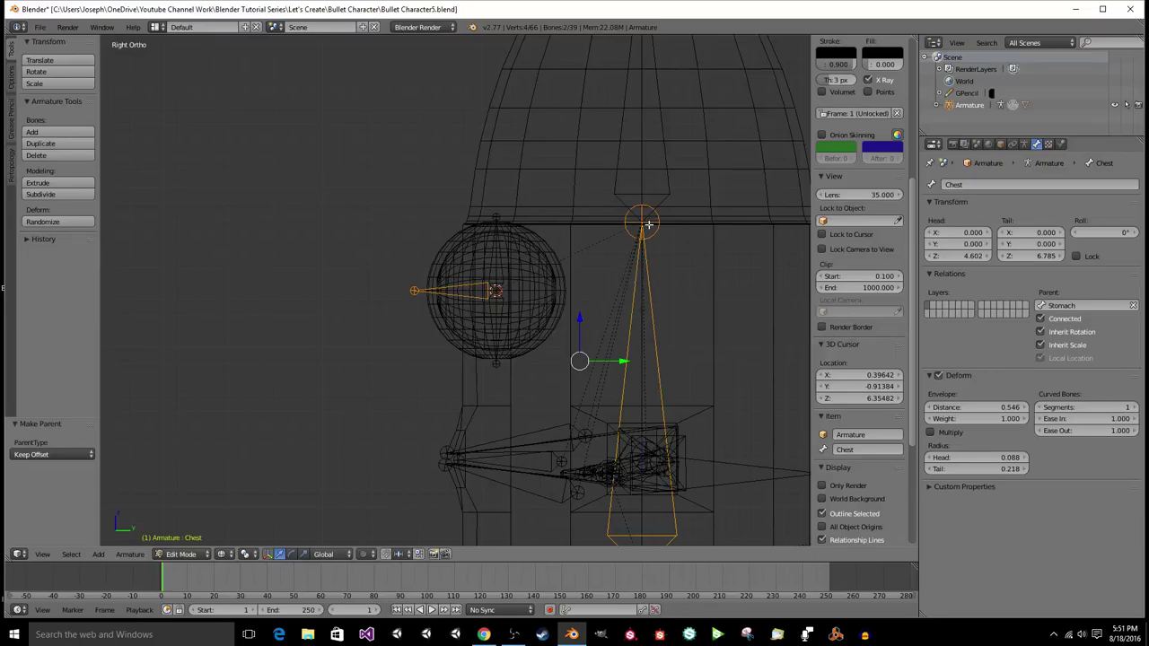
Step: Check the Head and Chest bones, and save over the existing Bullet Character5.blend file
scroll(648, 312, down, 3)
right_click(578, 214)
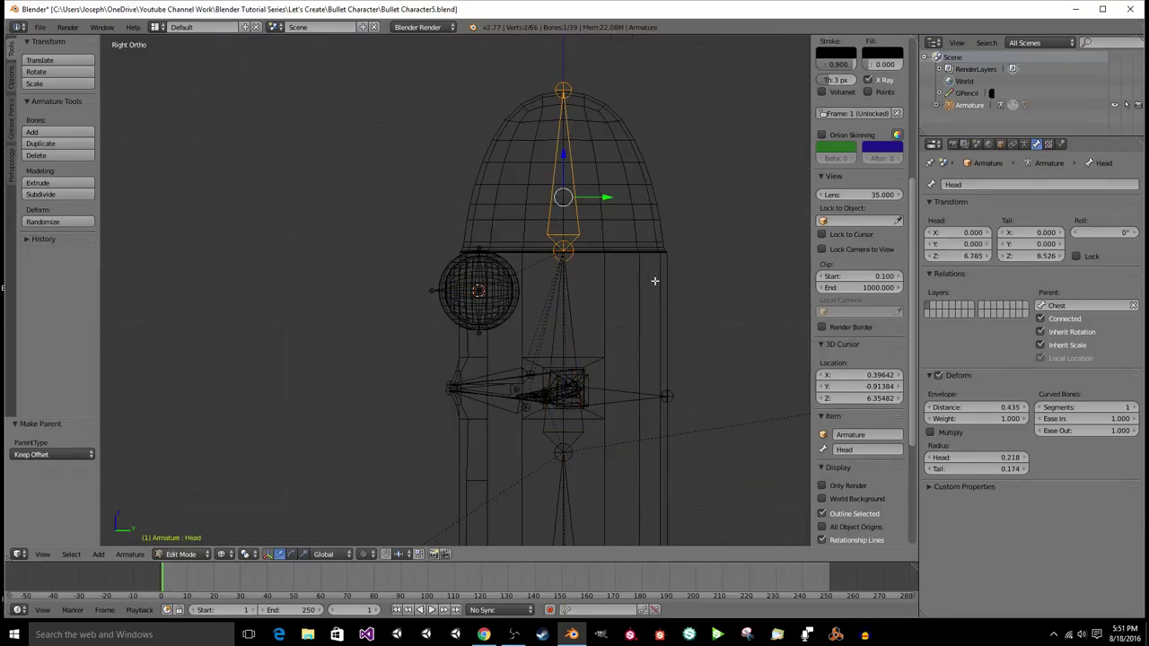
right_click(565, 291)
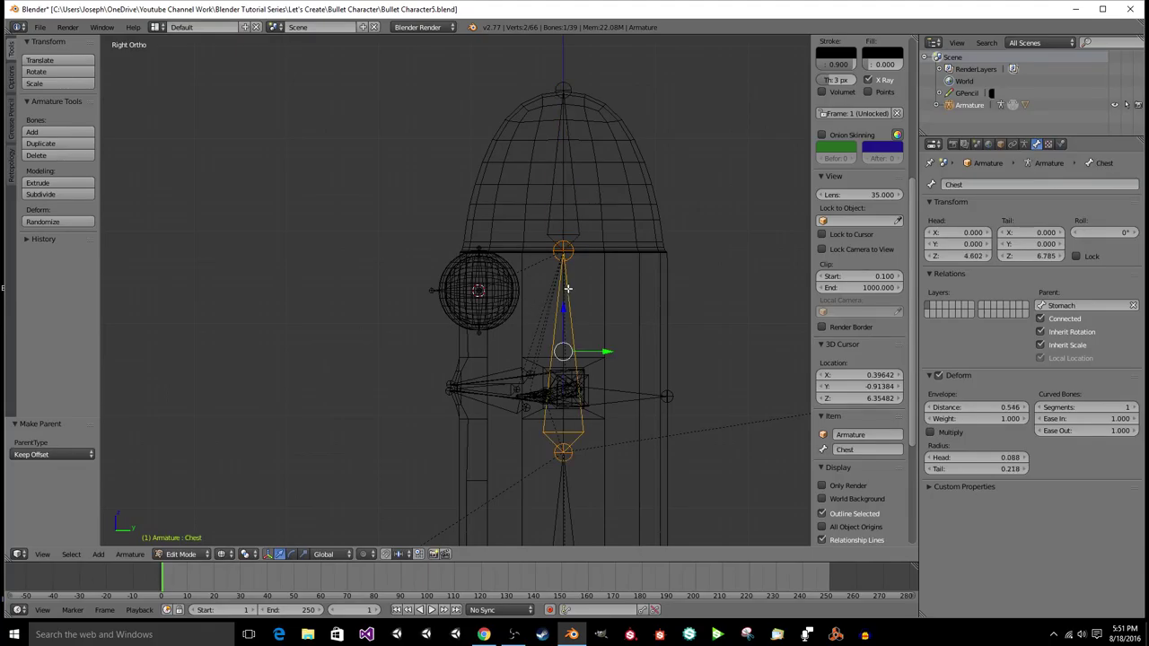
scroll(568, 309, down, 3)
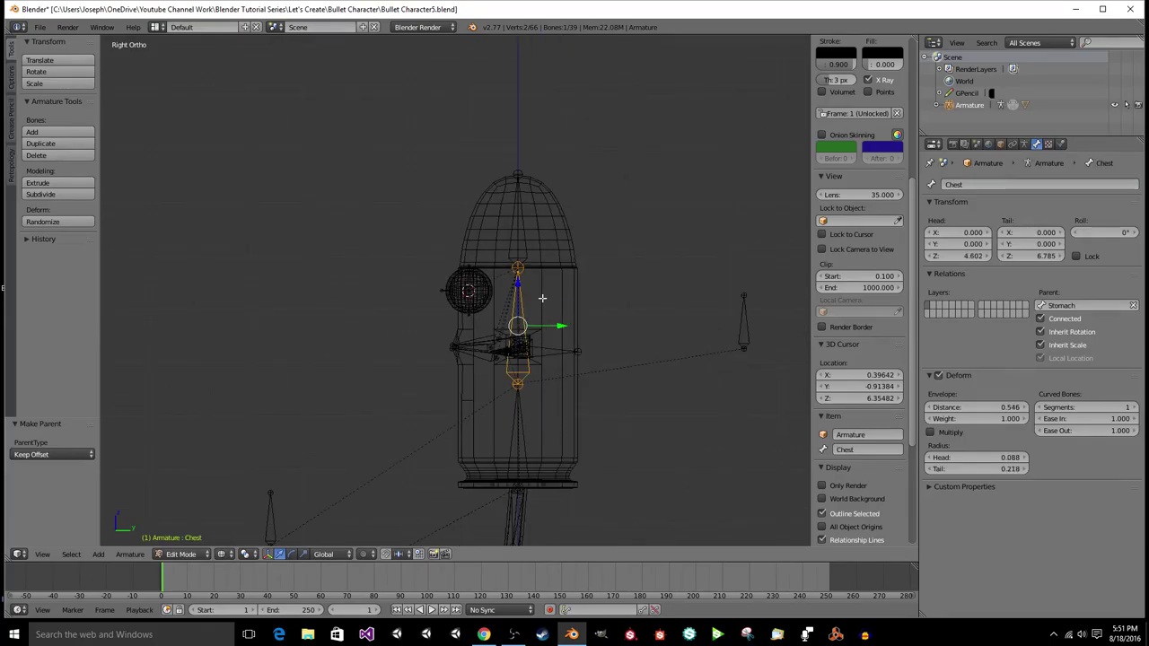
key(ctrl+s)
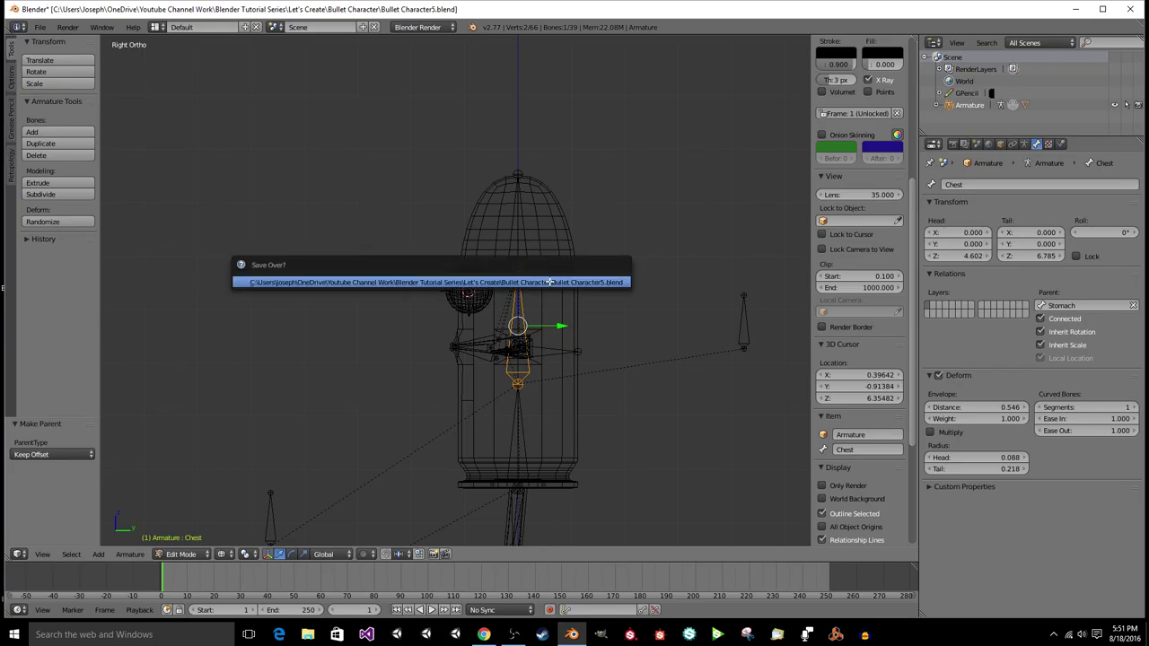
click(550, 281)
Step: Clear the selection and circle-select the Eye L, Eyelid Top L and Eyelid Bottom L bones
scroll(548, 282, up, 9)
key(a)
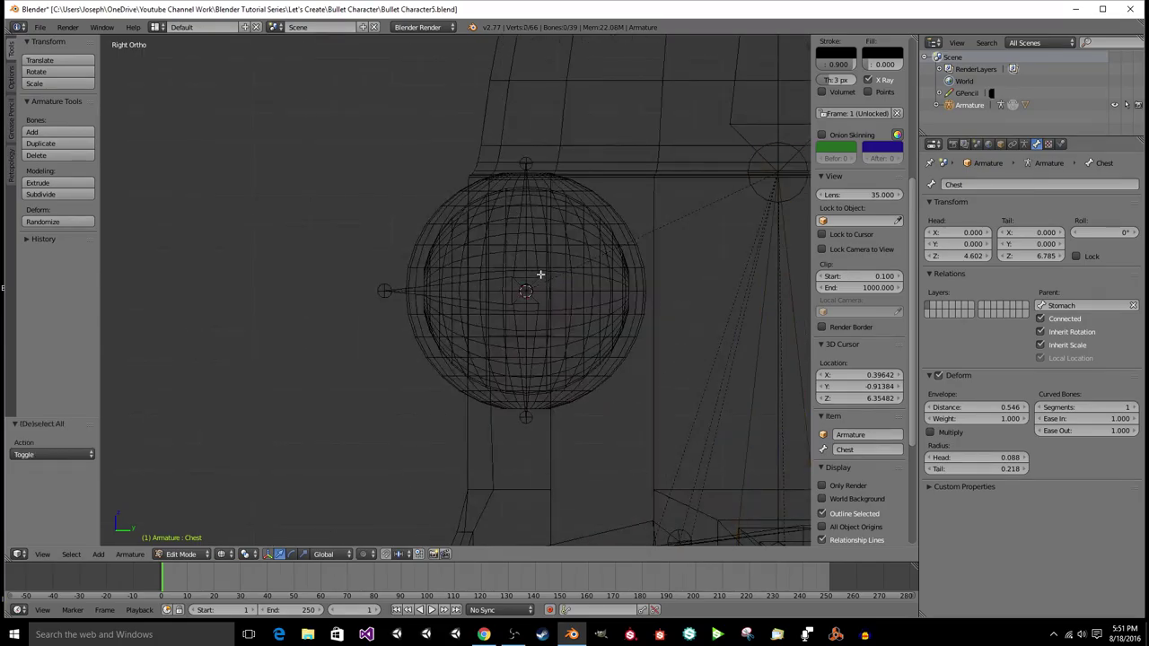
key(c)
mouse_move(541, 251)
mouse_down()
mouse_move(510, 361)
mouse_move(494, 318)
mouse_up()
right_click(500, 288)
scroll(495, 325, down, 4)
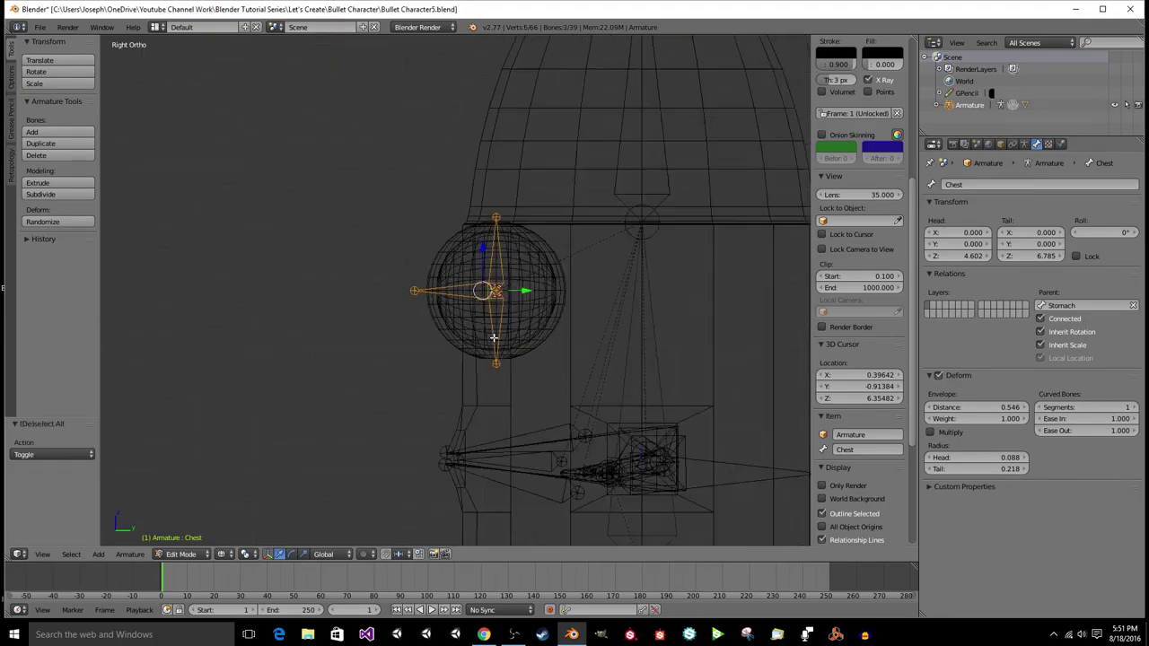
Step: Reset the 3D cursor to the world origin and set the pivot point to 3D Cursor
middle_drag(449, 368, 627, 371)
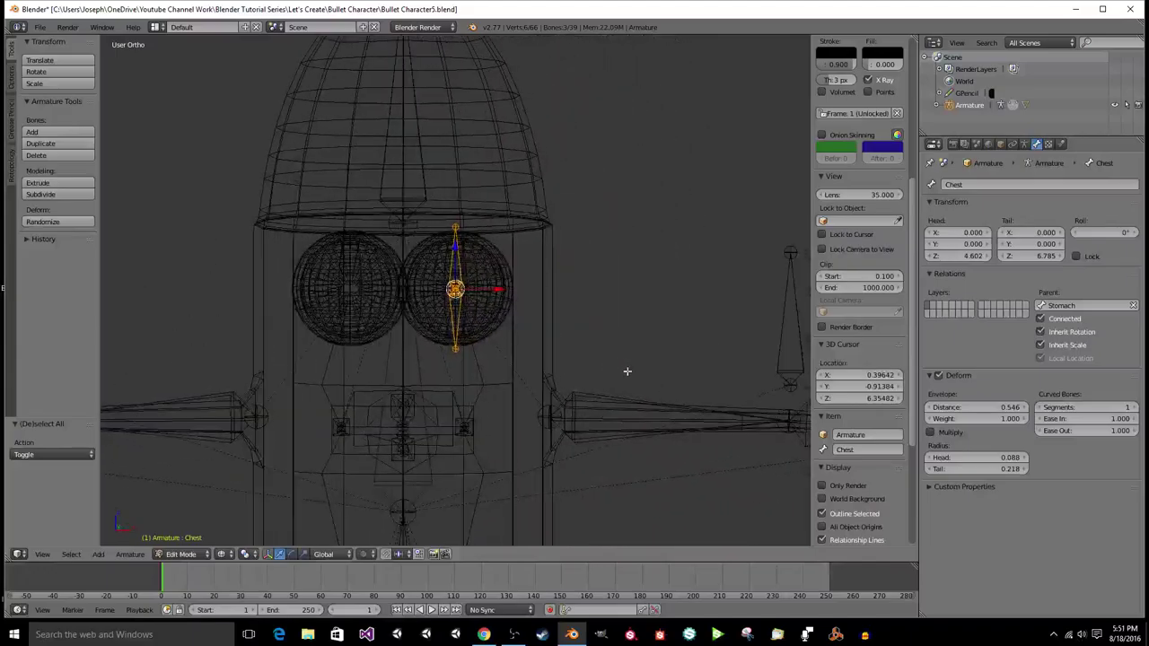
scroll(490, 361, down, 4)
key(shift+c)
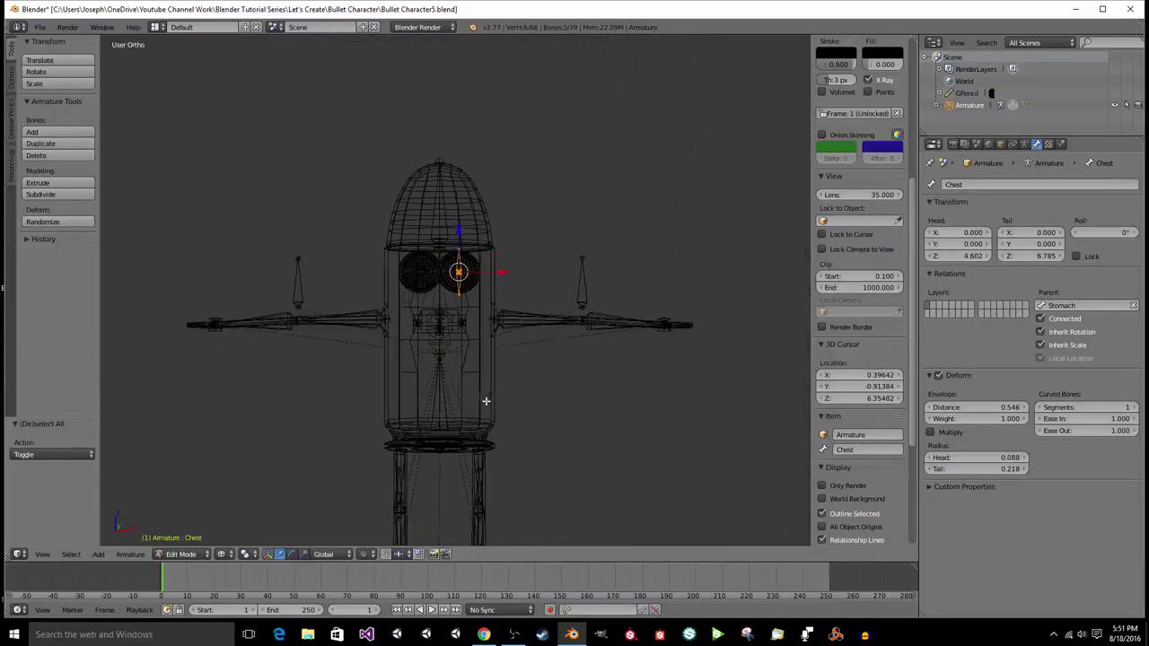
click(250, 554)
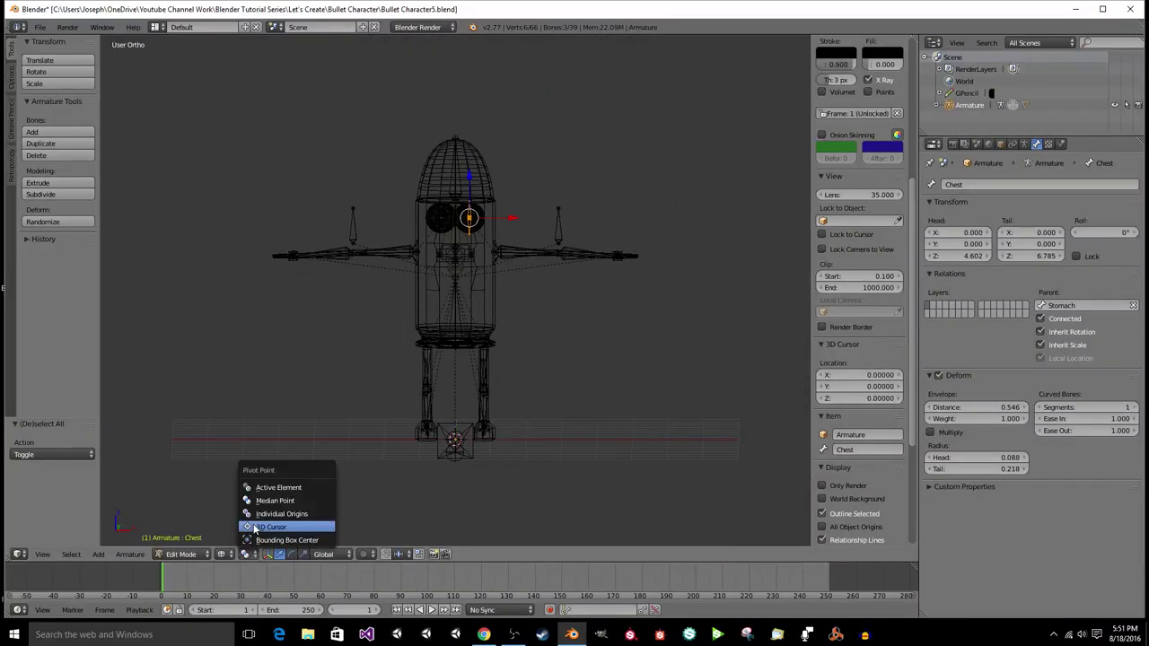
click(256, 525)
key(KP_5)
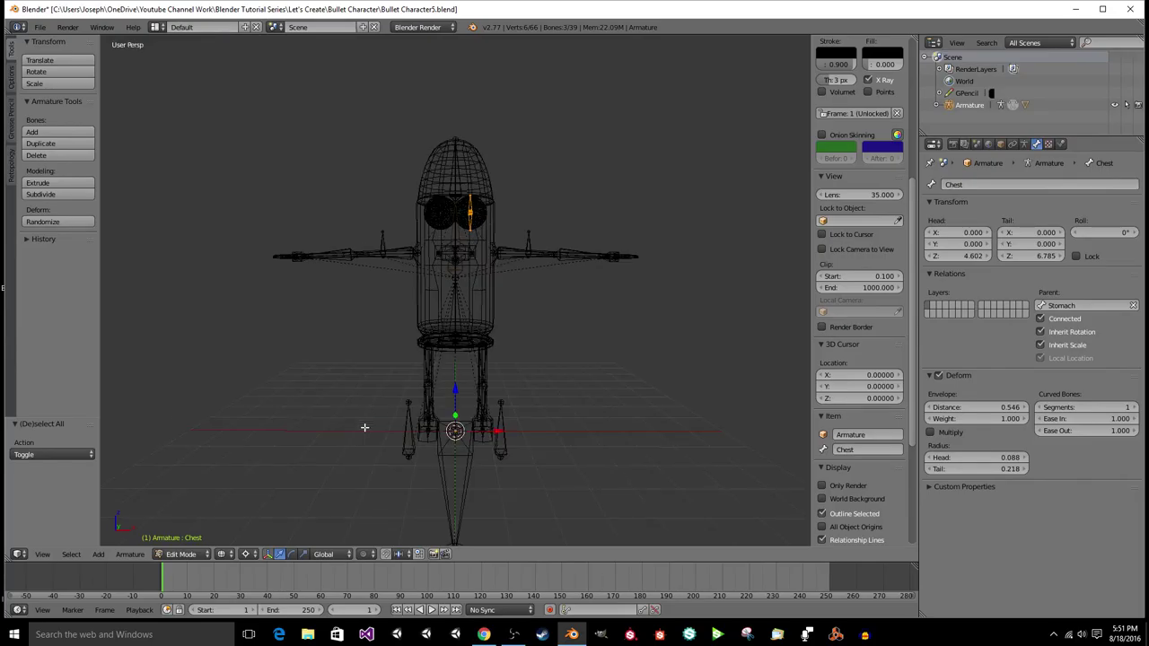
Step: Duplicate the three left eye bones in place and mirror the copies by scaling them -1 along X
key(shift+d)
right_click(429, 380)
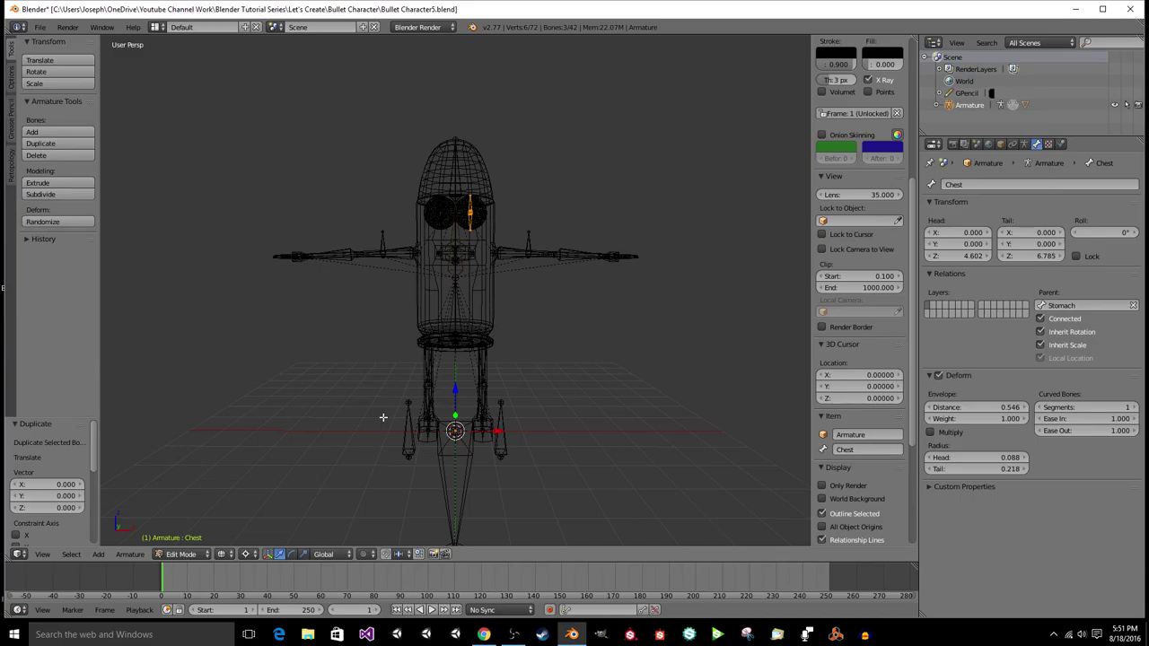
text(sx-1)
key(Return)
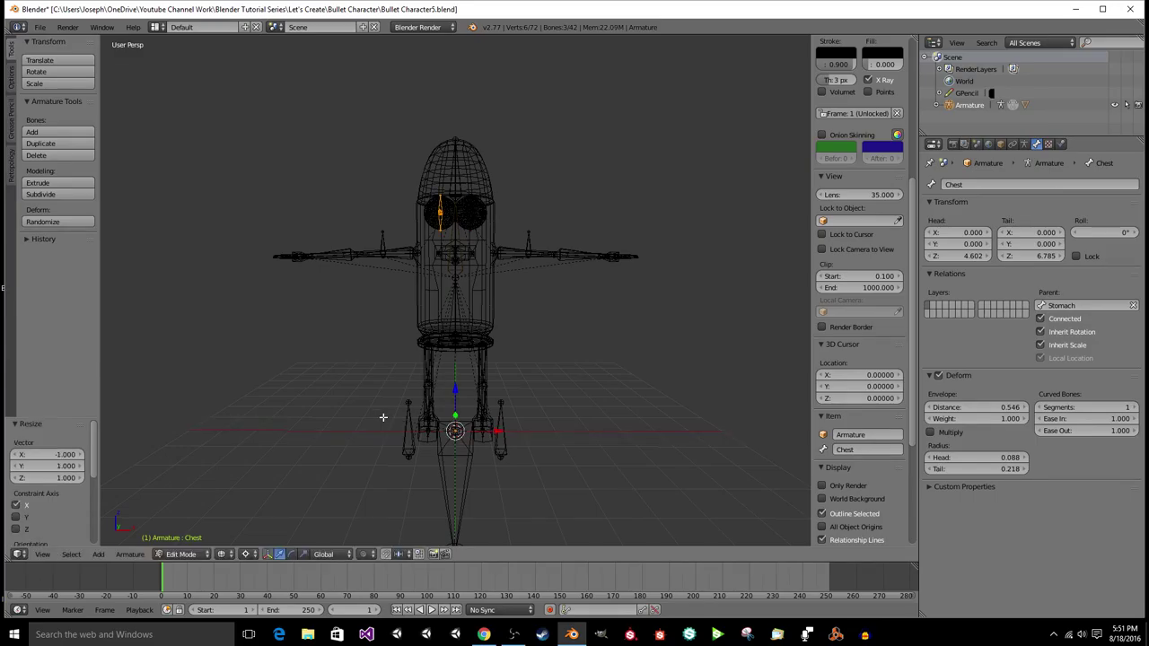
Step: Flip the names of the mirrored eye bones and select the upper eyelid copy to check its name
click(130, 553)
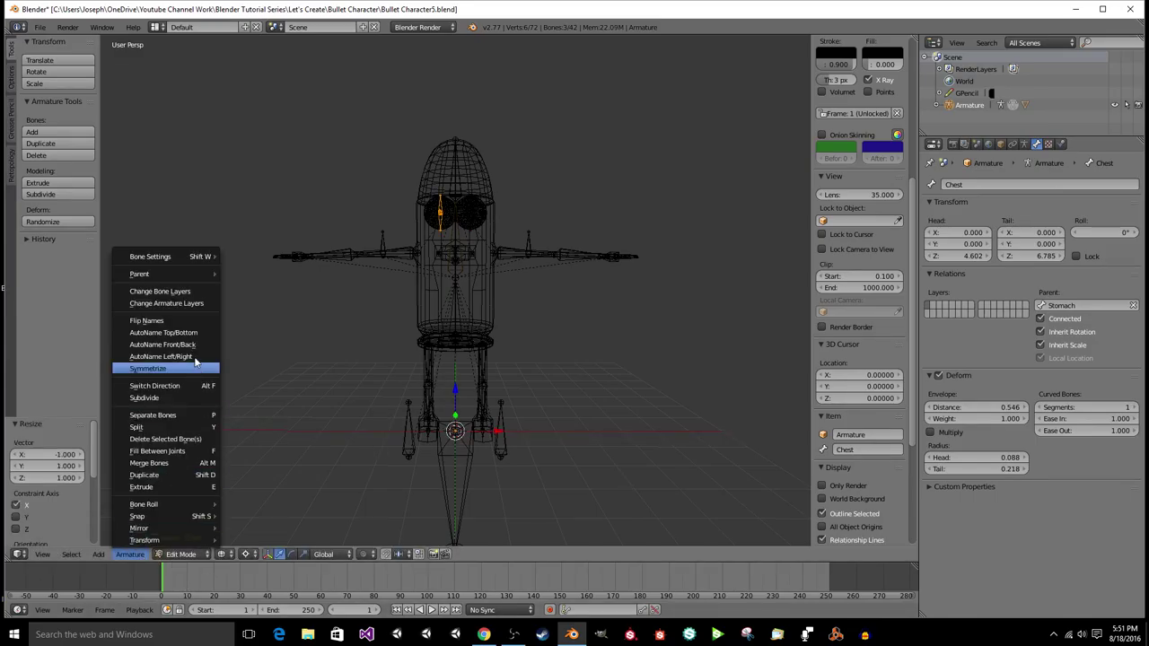
click(176, 321)
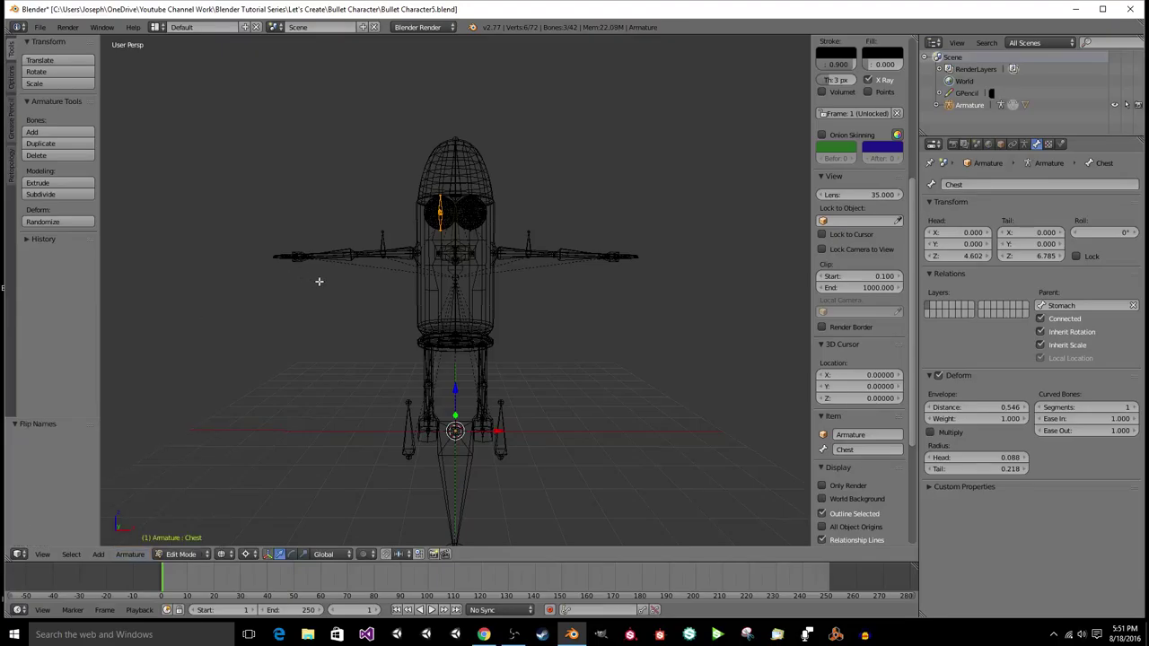
key(KP_Decimal)
middle_drag(425, 277, 403, 264)
right_click(506, 229)
key(KP_Decimal)
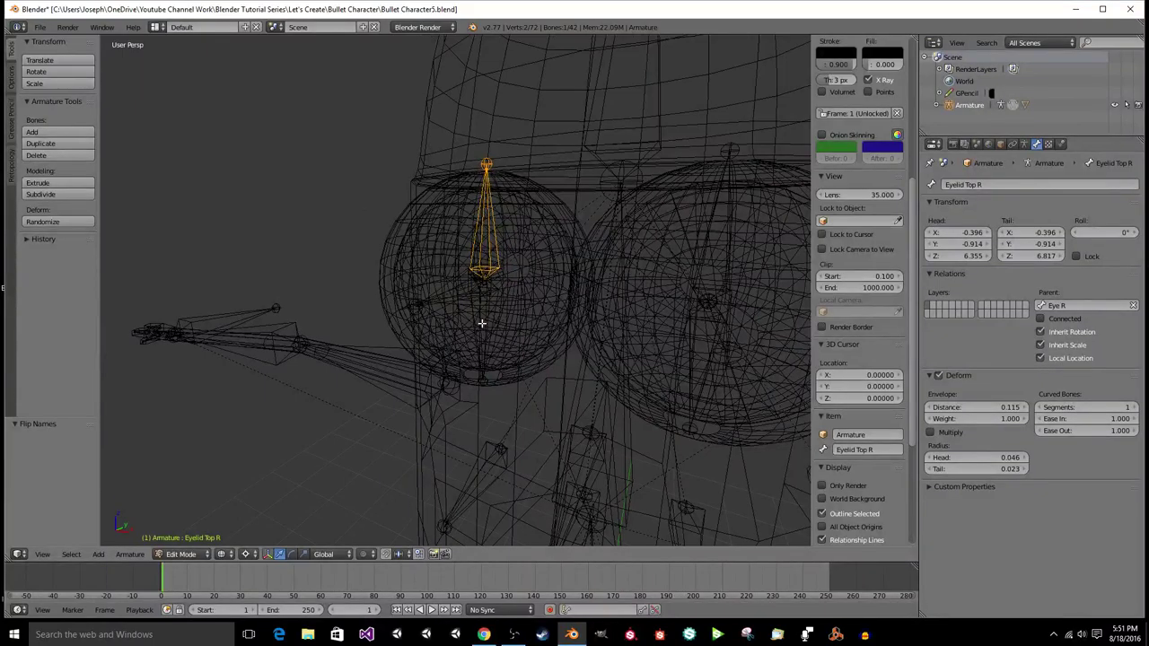
middle_drag(485, 321, 496, 307)
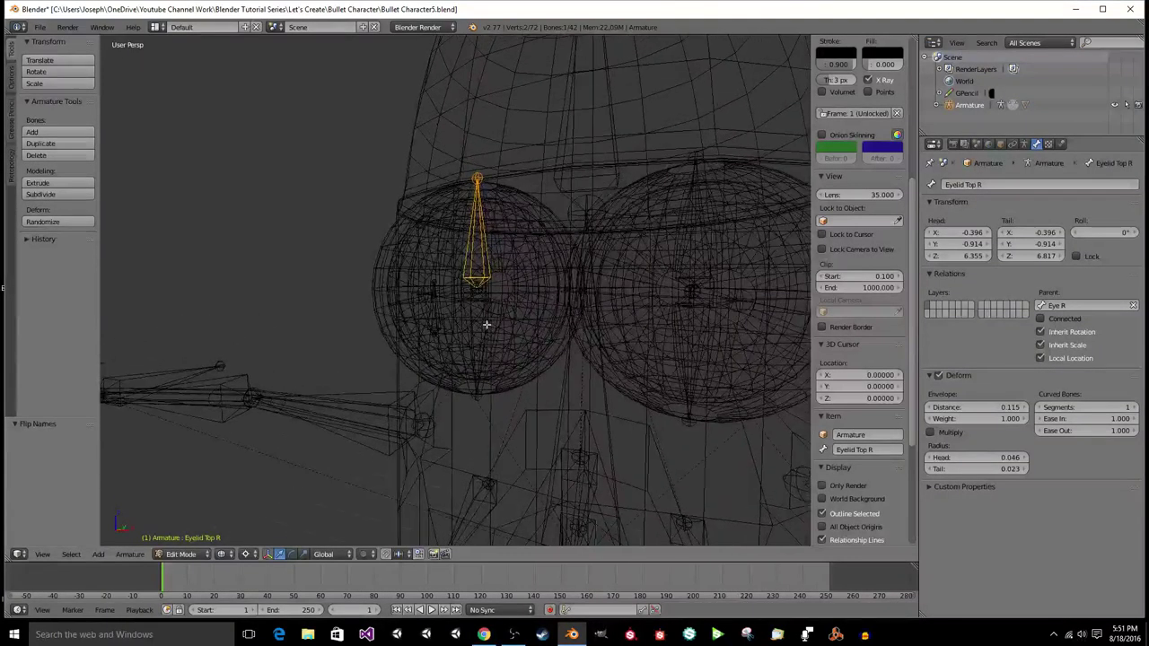
Step: Select the mirrored Eye R bone to check its name and parent, and switch the armature to Pose Mode
right_click(483, 326)
middle_drag(484, 326, 554, 309)
right_click(489, 304)
scroll(635, 313, down, 5)
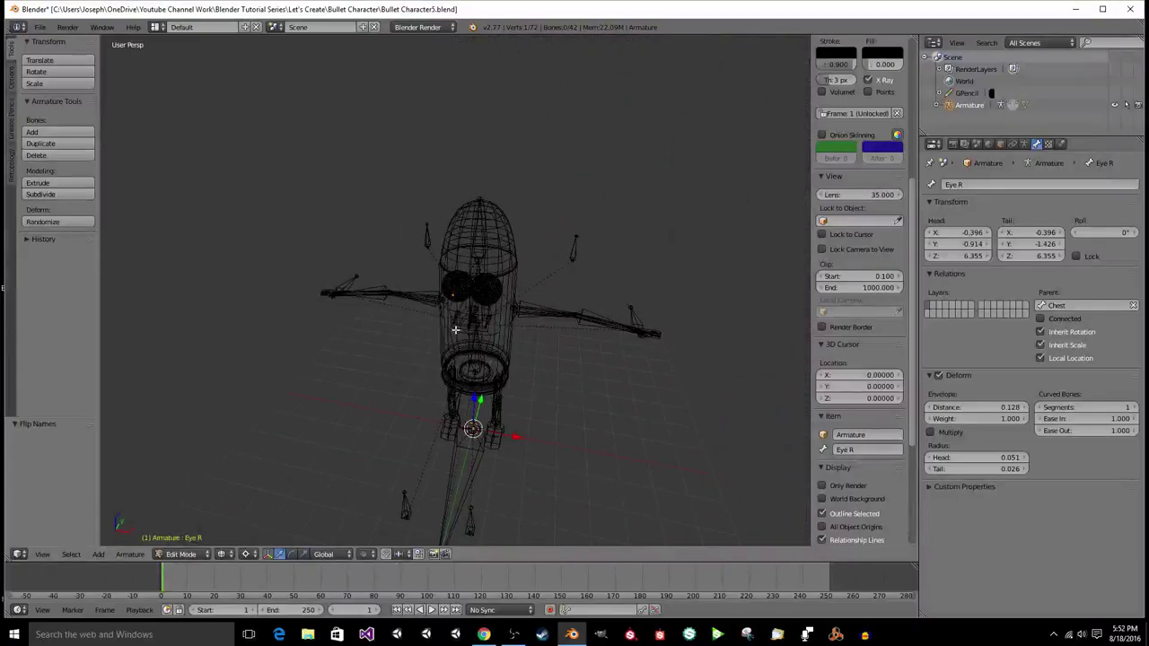
key(space)
key(Return)
middle_drag(478, 292, 494, 282)
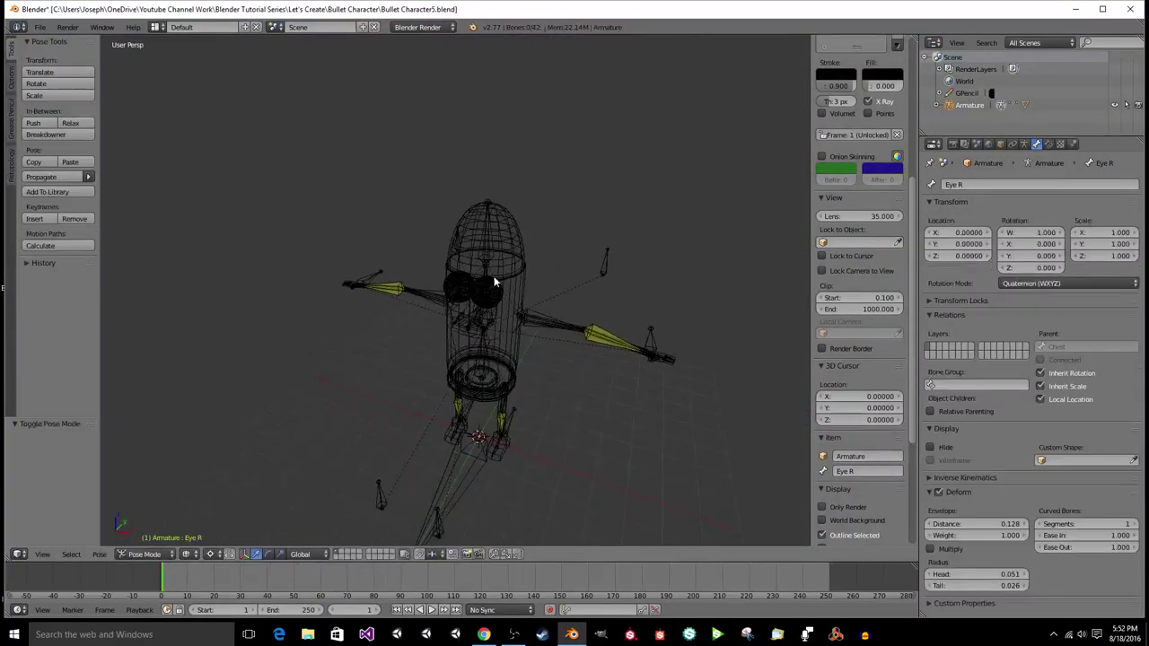
Step: Test-rotate the Chest bone in both wireframe and solid shading to check the body's deformation, cancelling each rotation
right_click(482, 275)
key(r)
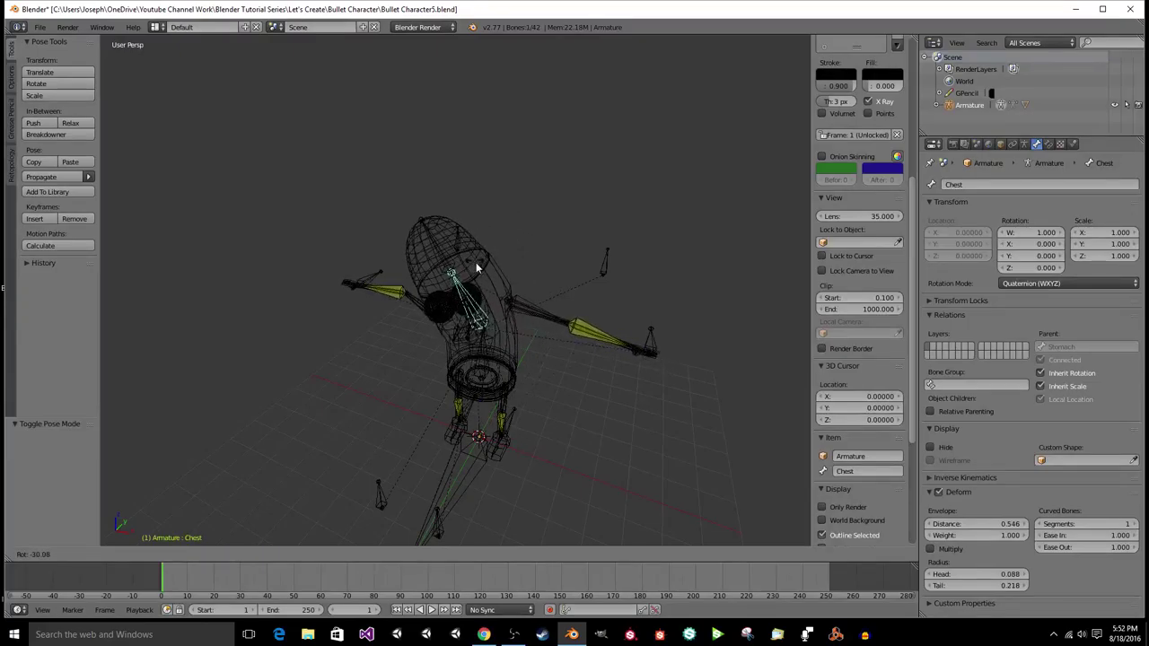
right_click(520, 301)
key(r)
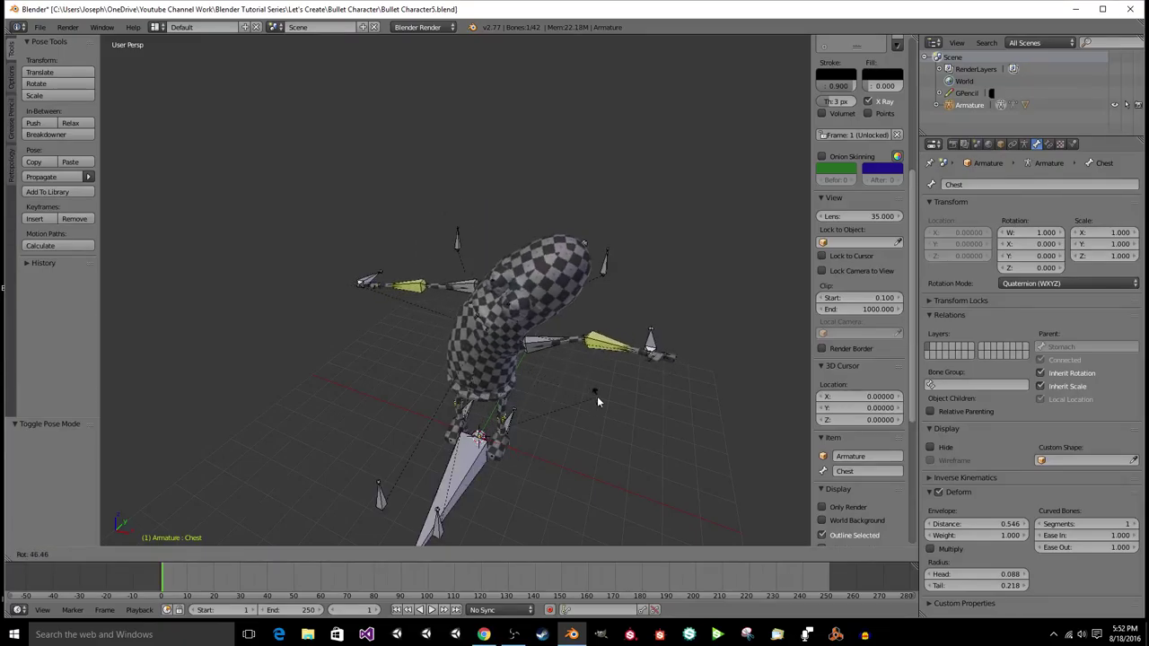
right_click(454, 338)
Step: Set the pivot point to Median Point and test-rotate the Chest bone, cancelling the rotation
click(213, 556)
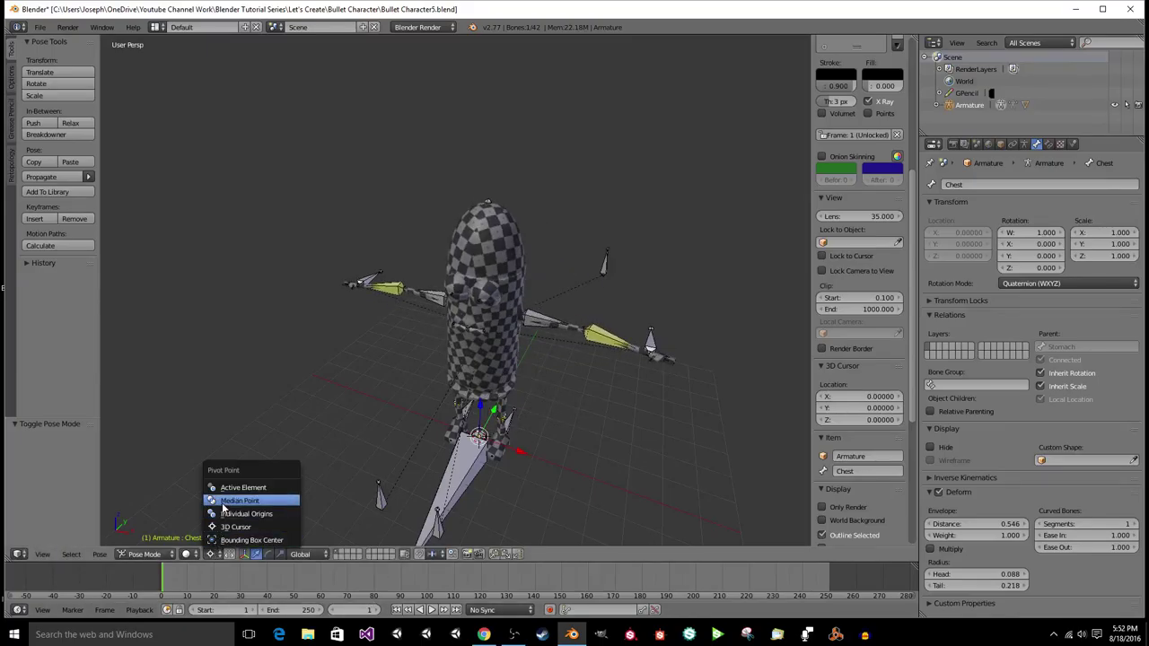
click(243, 499)
key(r)
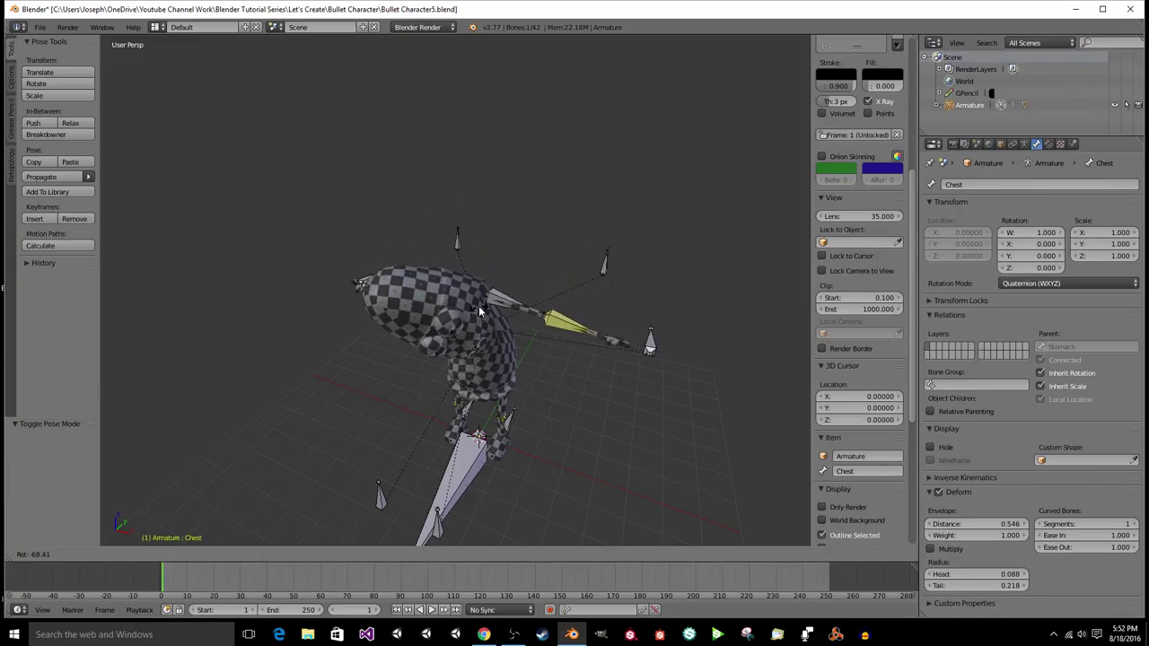
right_click(493, 331)
middle_drag(493, 336, 519, 315)
scroll(518, 314, up, 4)
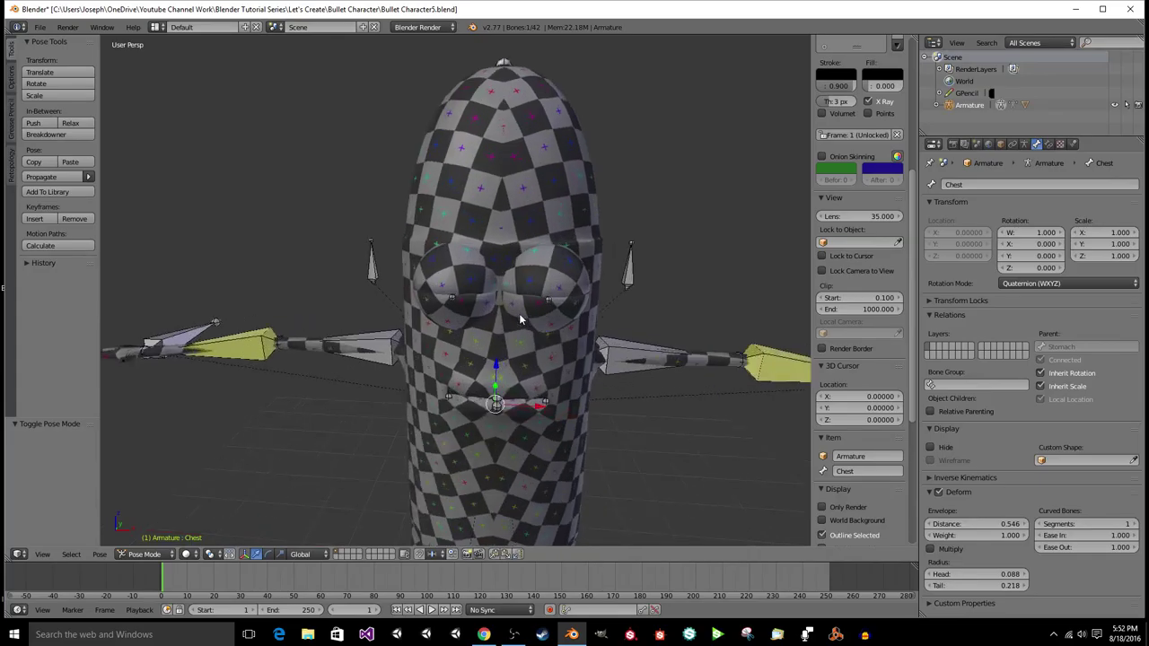
Step: Test-rotate the Head bone to see how the eyes follow it, and cancel the rotation
right_click(512, 113)
key(r)
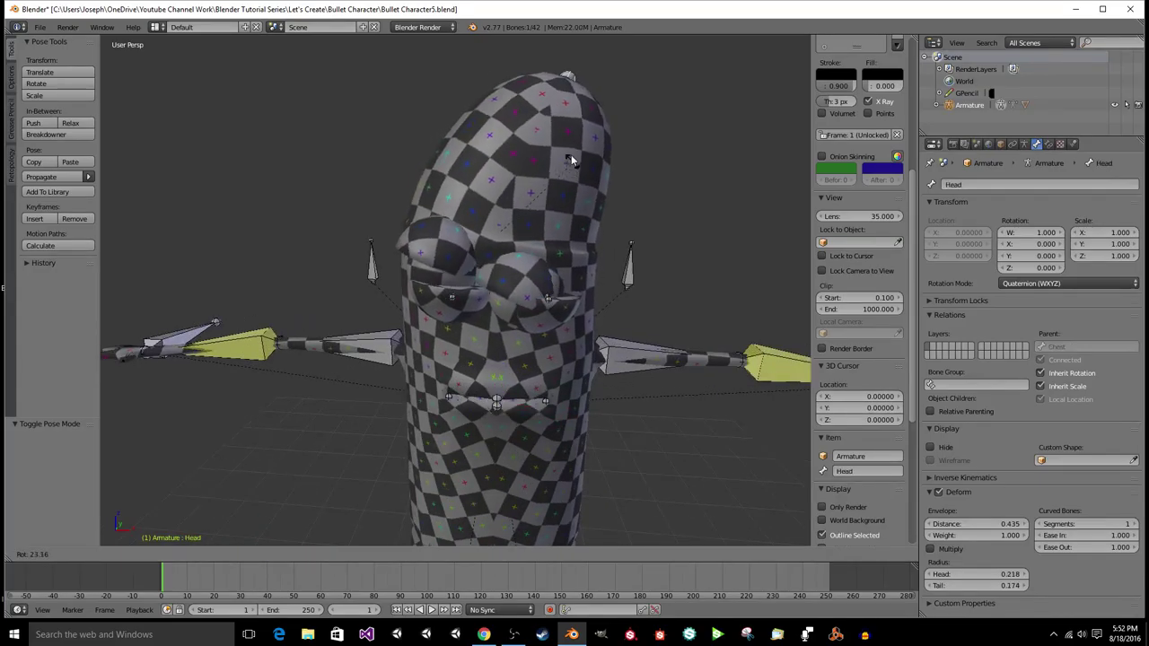
key(Escape)
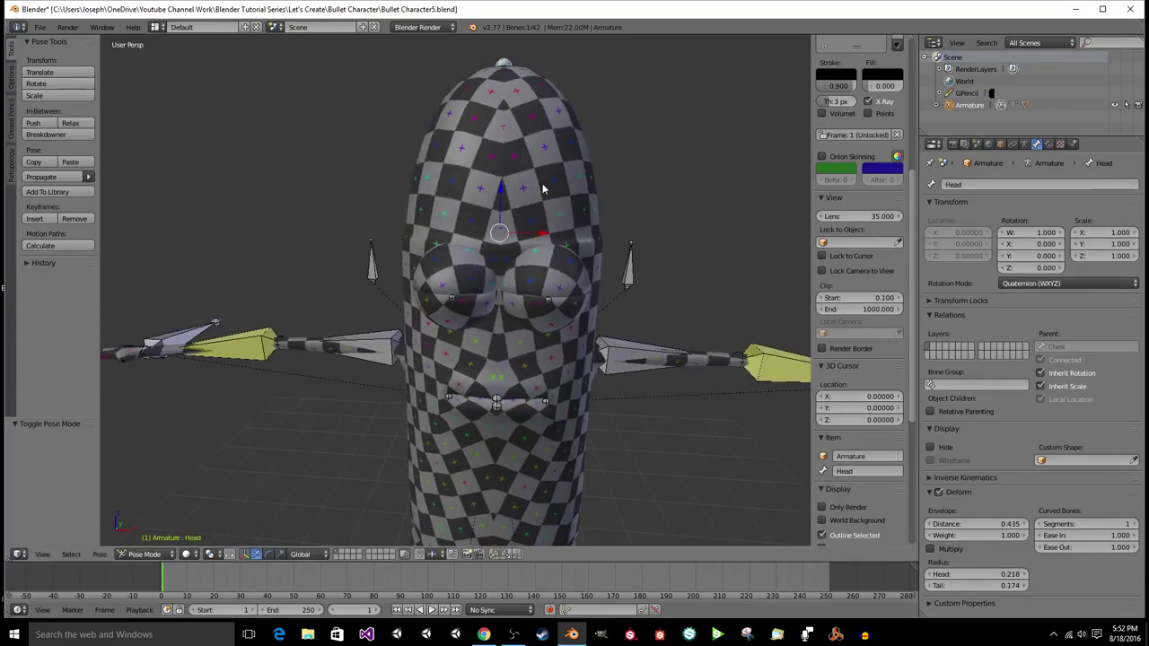
Step: Parent the Bullet Character mesh to the armature again with automatic weights
right_click(578, 141)
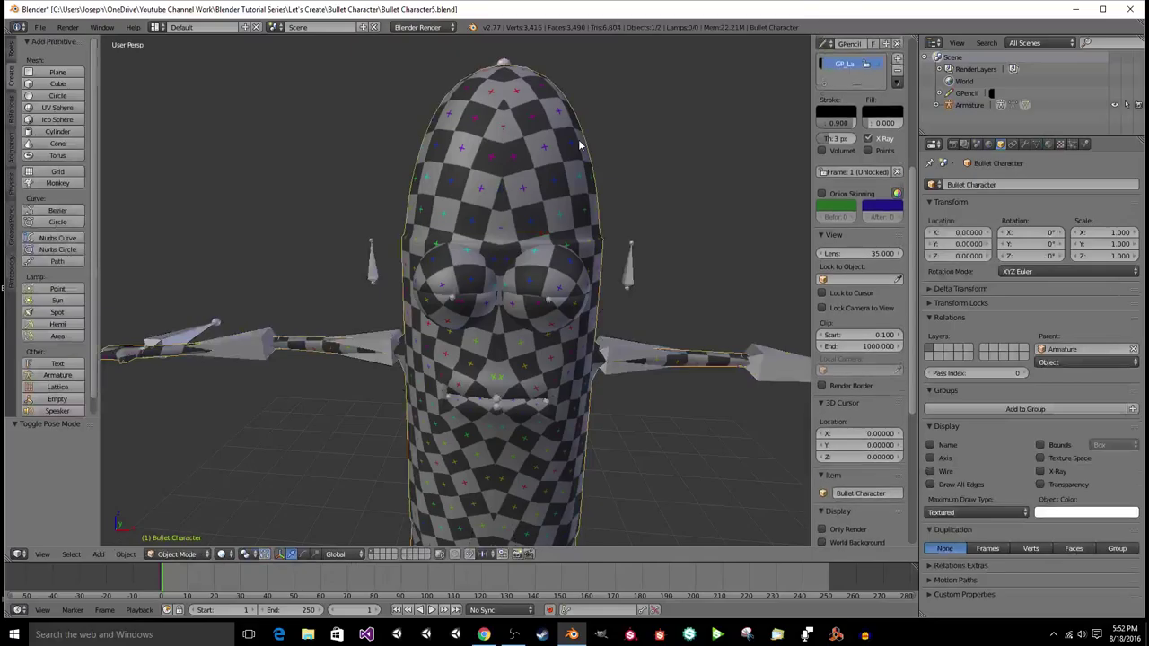
shift+right_click(630, 268)
key(ctrl+p)
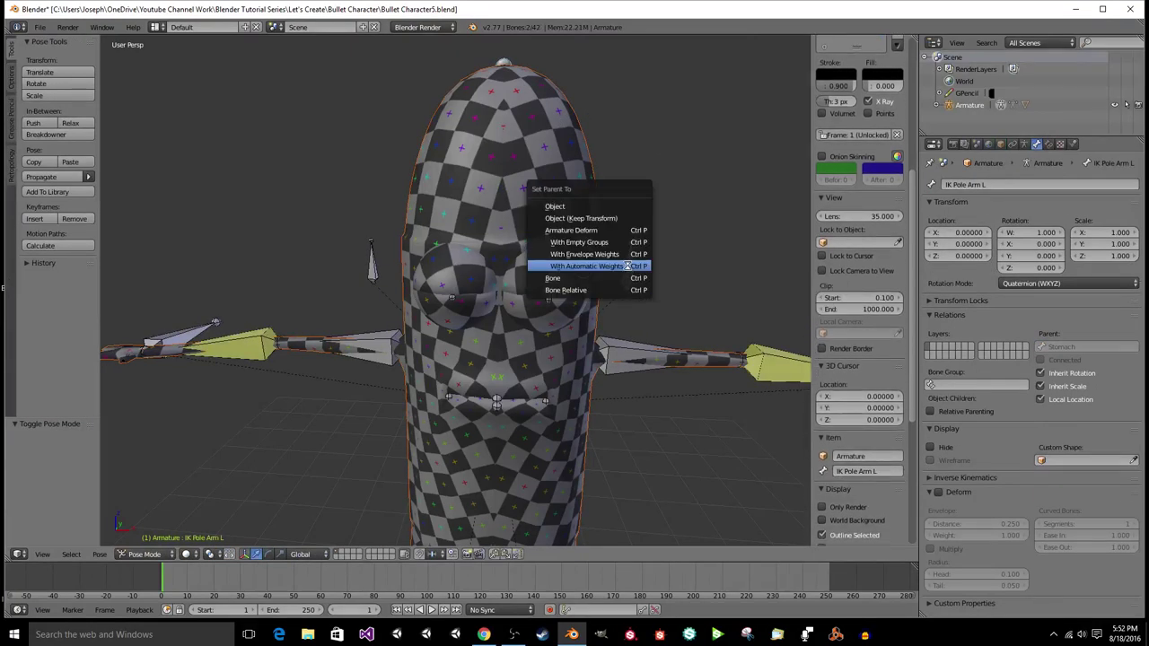
click(627, 266)
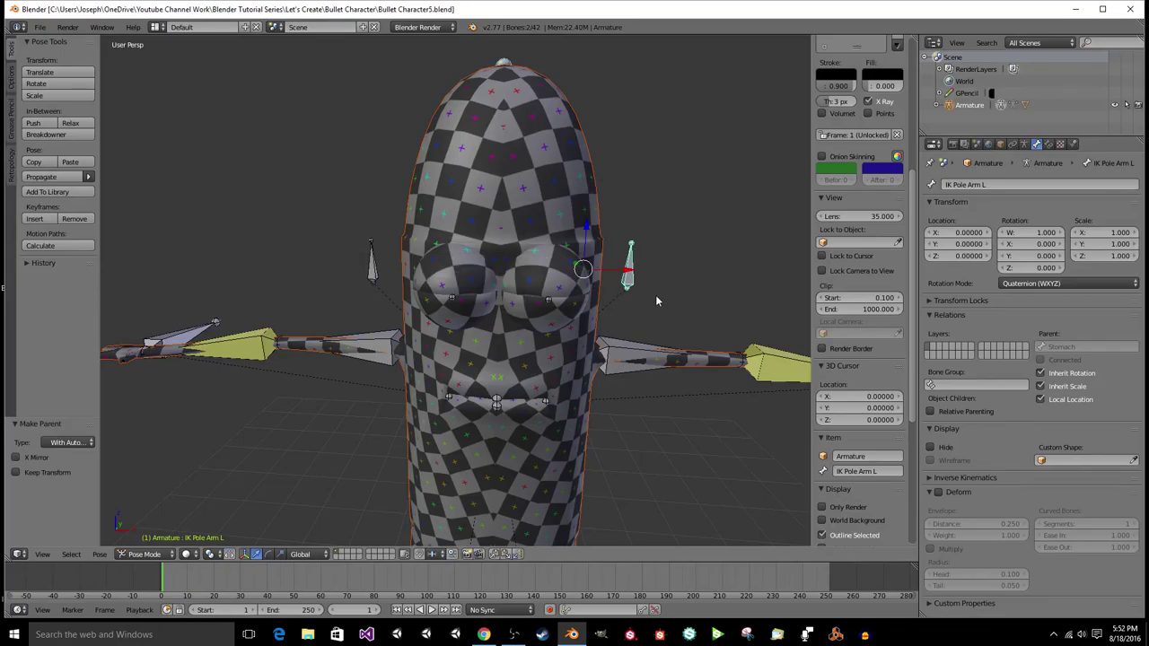
Step: Test-move the Eye L bone to check its influence on the eyeball, and cancel the move
right_click(550, 303)
key(g)
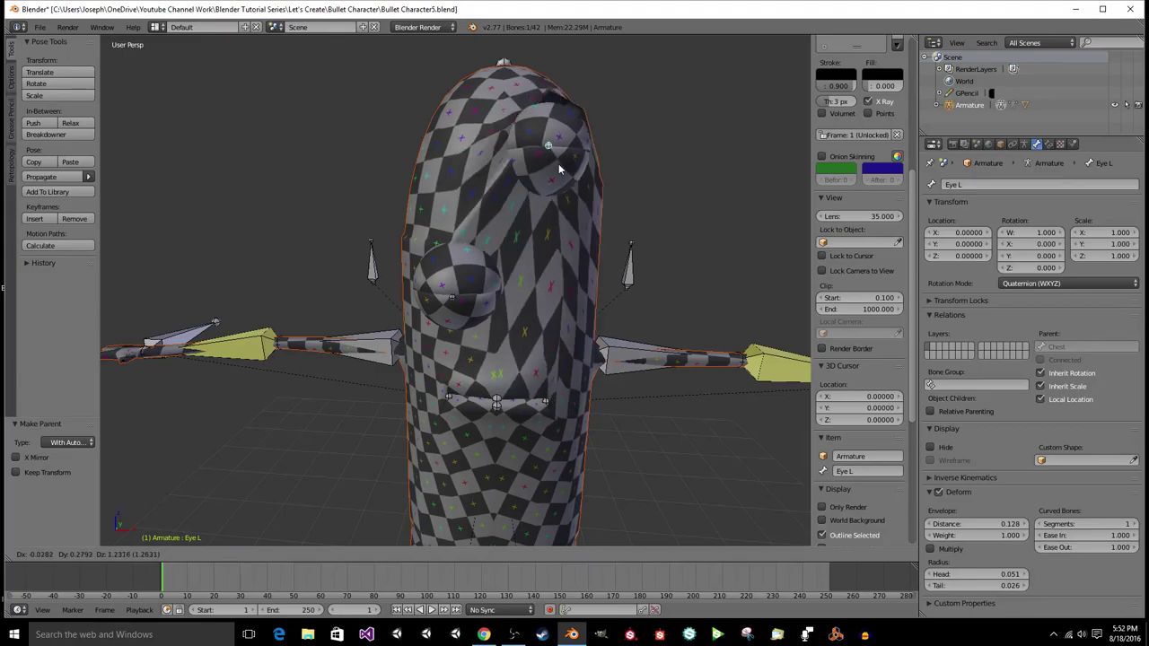
right_click(704, 293)
Step: Rotate the Eyelid Top L bone about -46° around the global X axis to test closing the eyelid
middle_drag(703, 292, 576, 307)
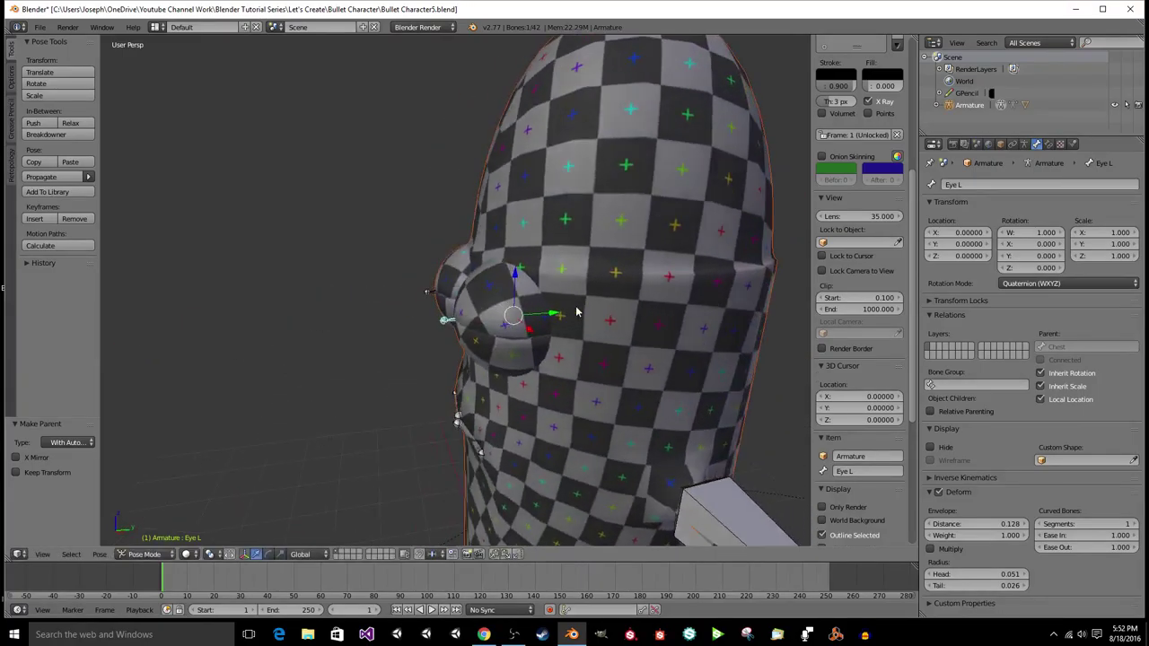
key(z)
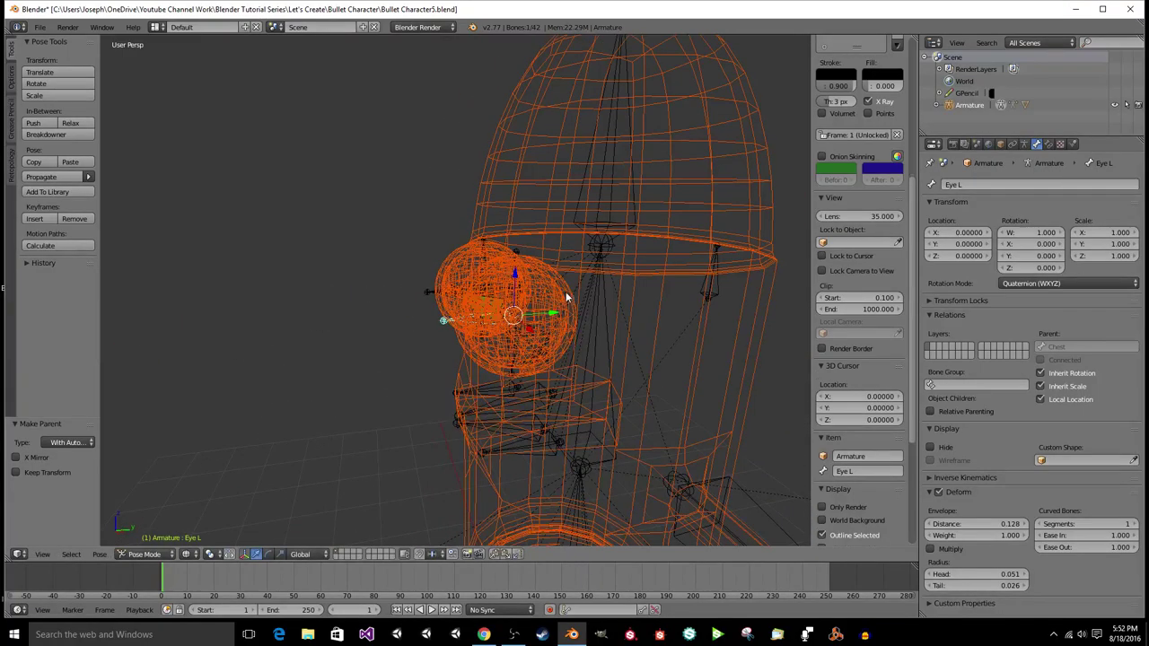
right_click(517, 252)
key(z)
key(r)
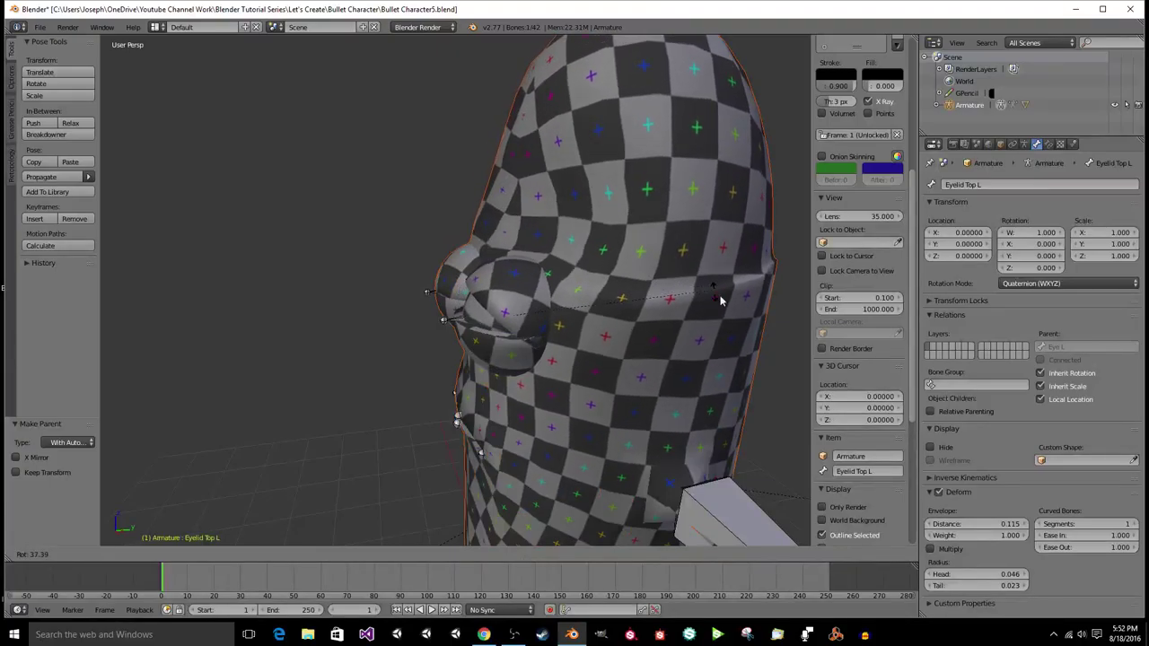
key(x)
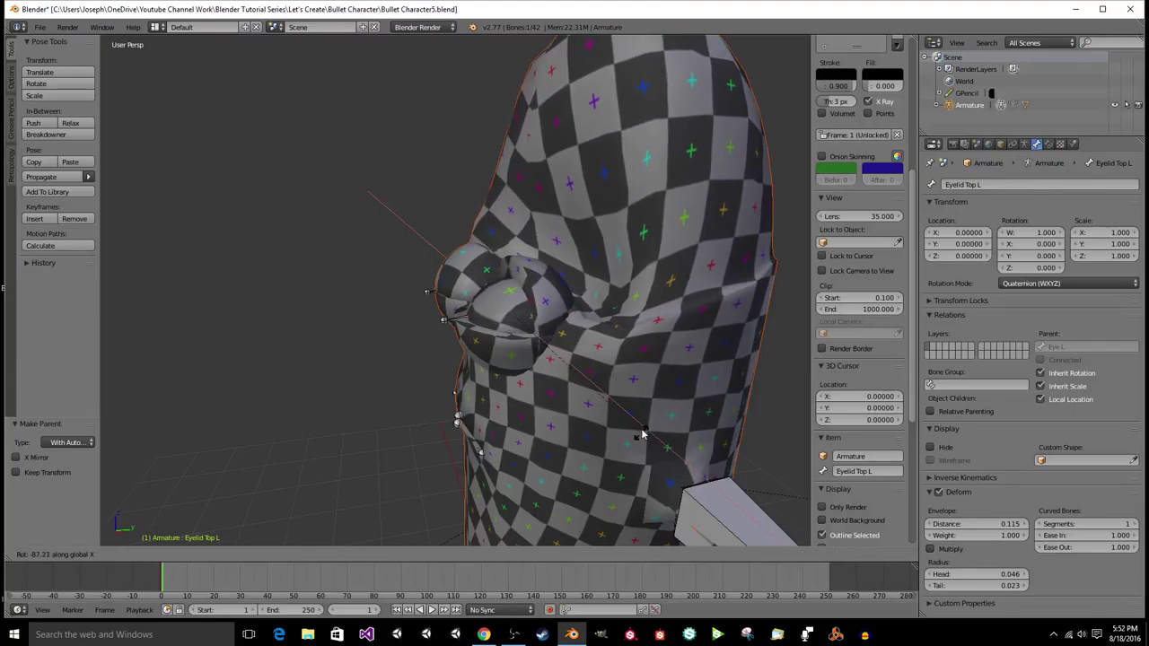
click(649, 320)
Step: Trackball-rotate the Eye L bone by about 11.5° and 12° to test the eyeball's rotation
mouse_move(548, 321)
middle_down()
mouse_move(565, 352)
mouse_move(614, 330)
mouse_move(545, 308)
mouse_move(588, 351)
mouse_move(553, 321)
middle_up()
right_click(533, 310)
scroll(575, 336, up, 2)
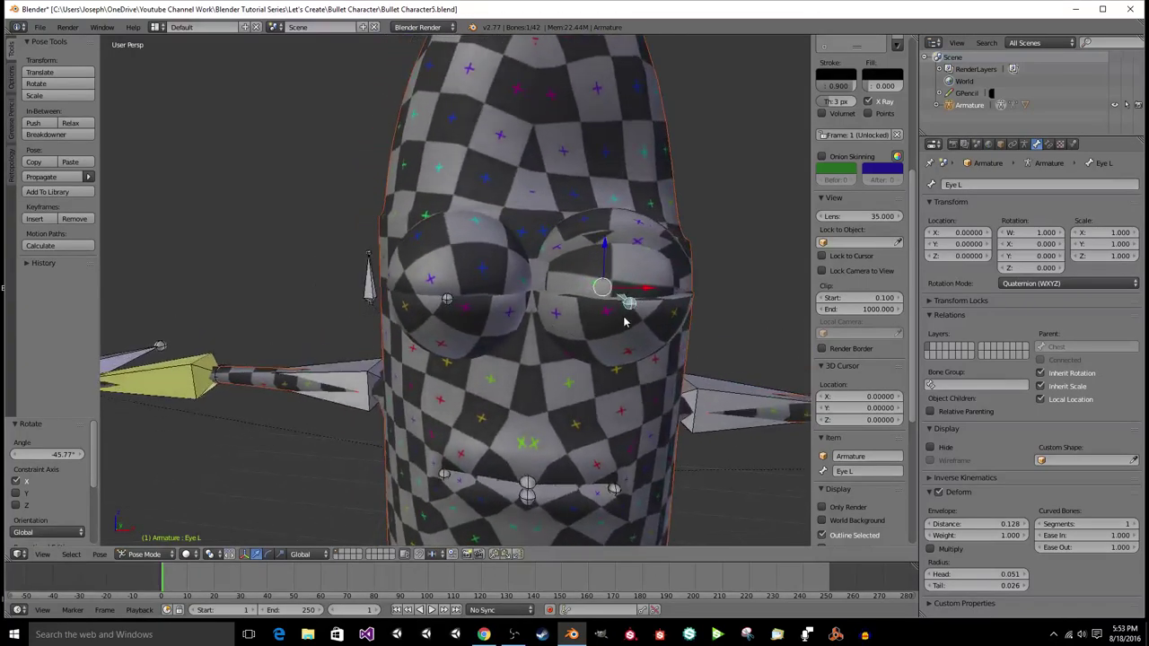
key(r)
key(r)
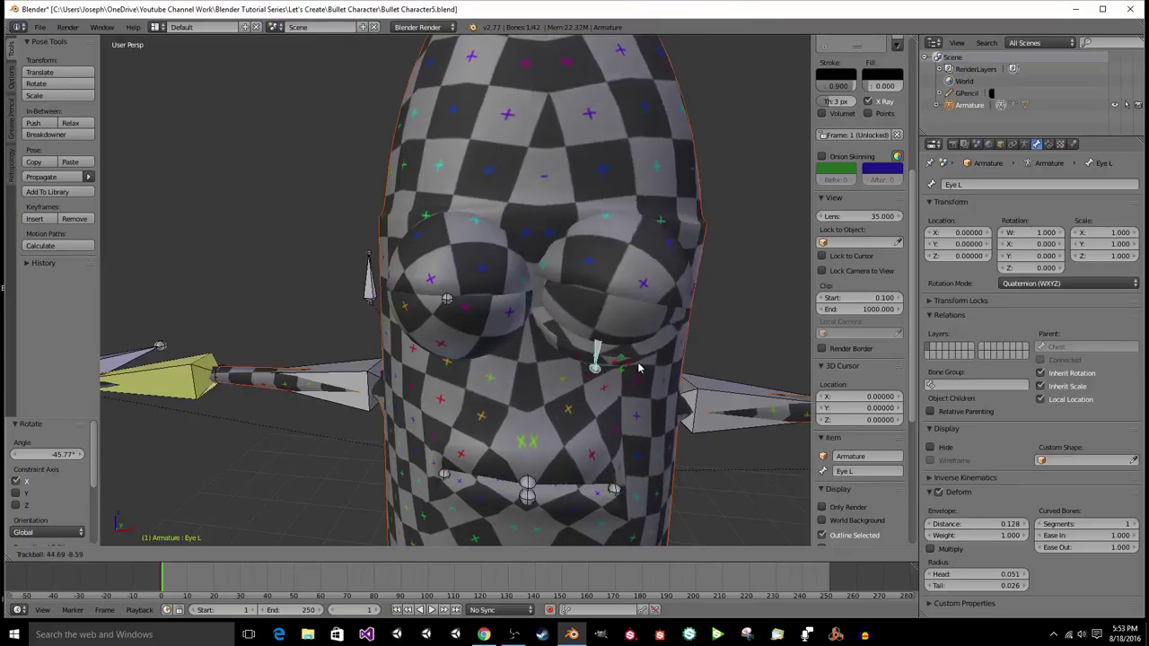
click(637, 333)
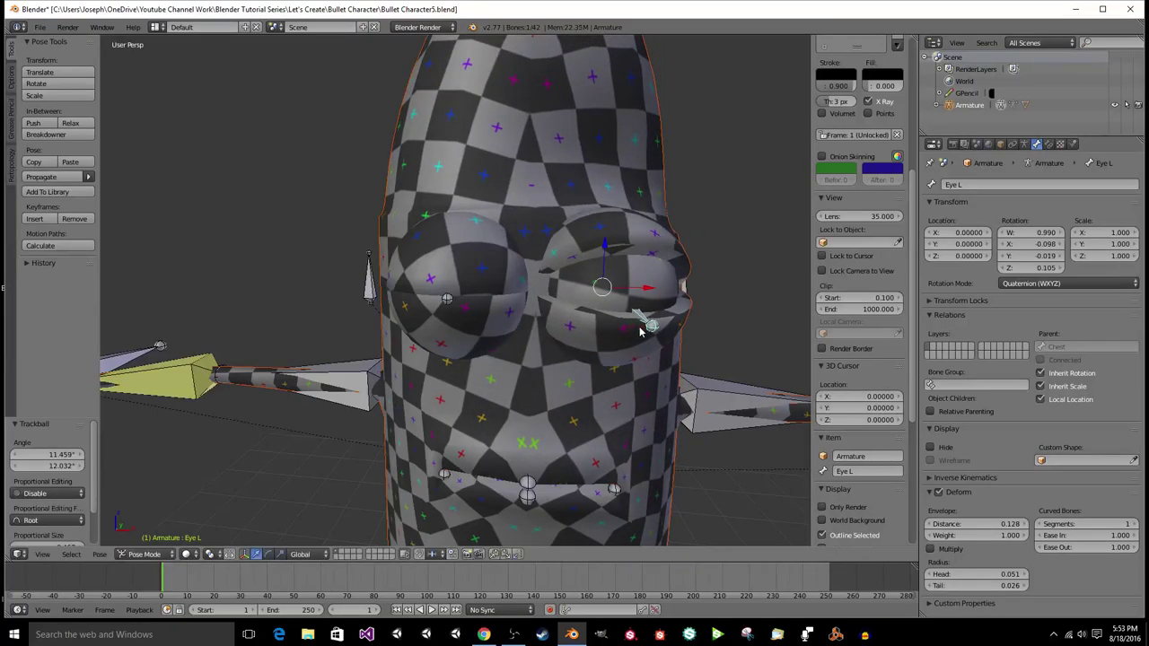
Step: Inspect the deformed left eye from the side, select the Bullet Character mesh and switch it to Weight Paint mode
middle_drag(640, 330, 570, 249)
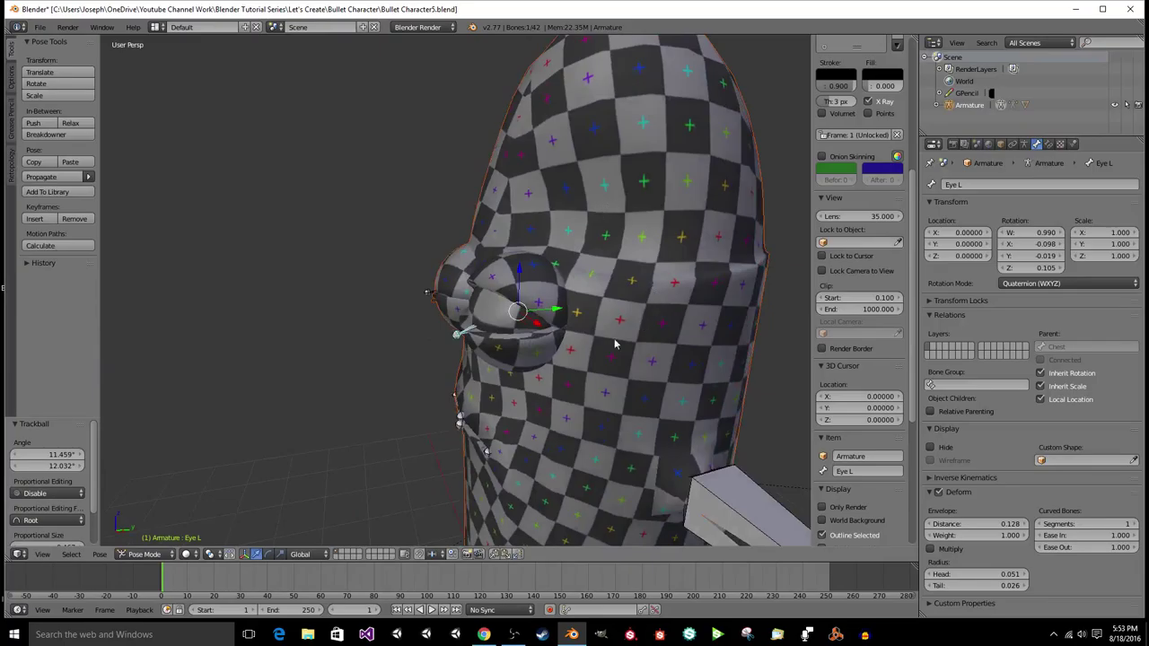
middle_drag(495, 323, 515, 329)
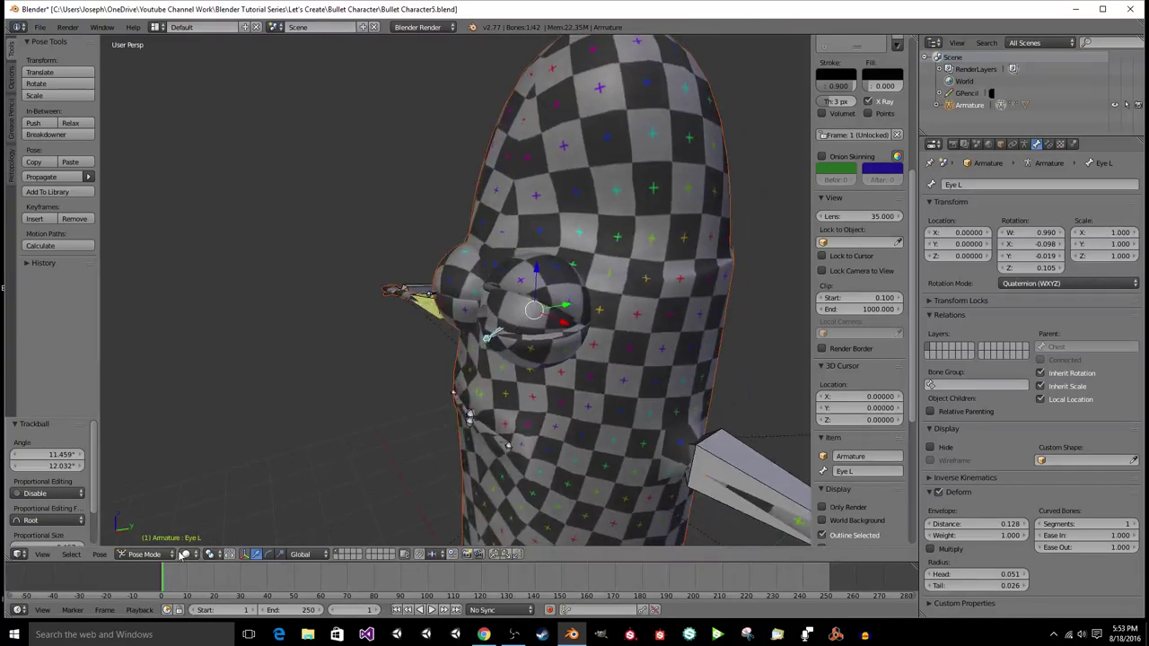
right_click(459, 383)
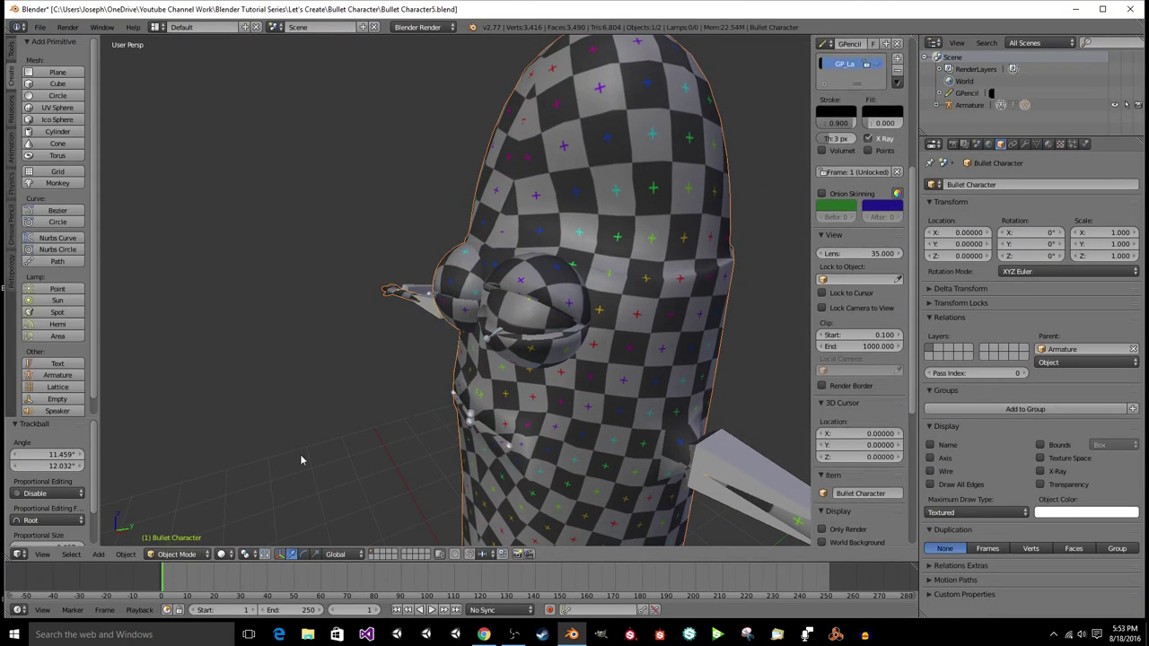
click(199, 552)
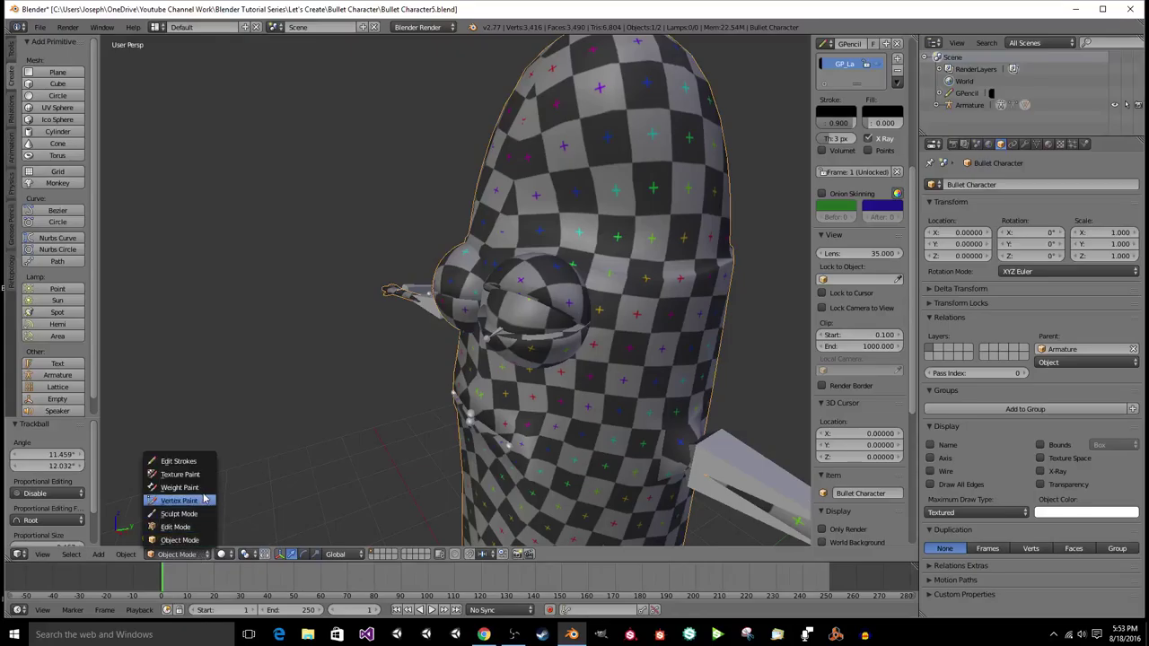
click(205, 492)
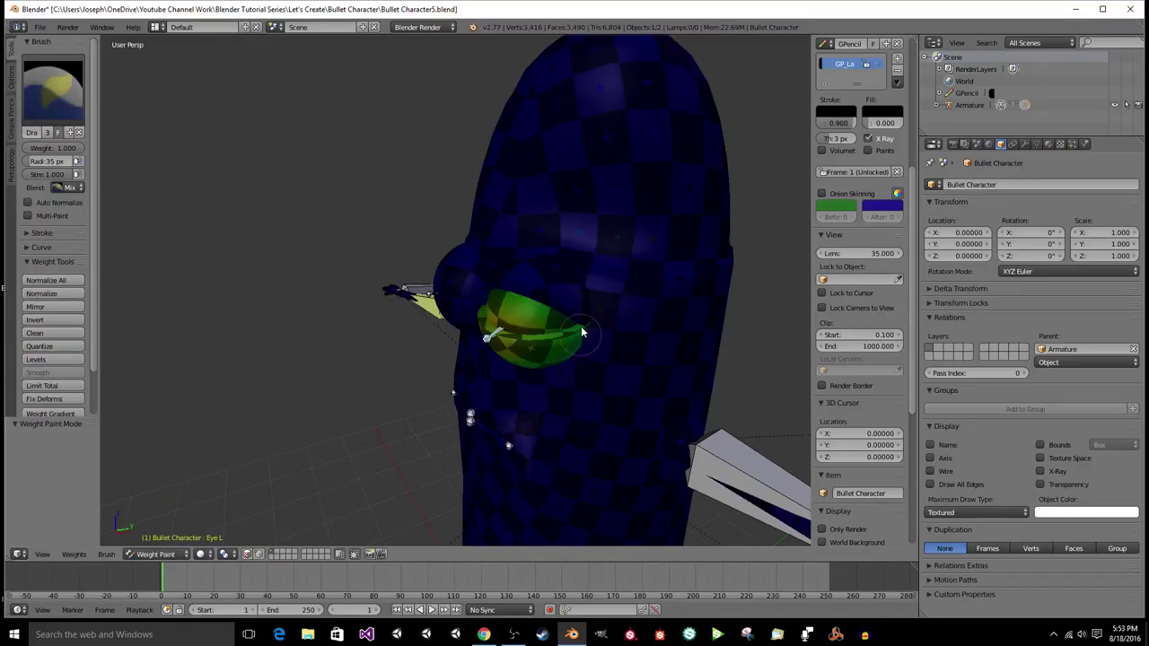
middle_drag(584, 333, 566, 340)
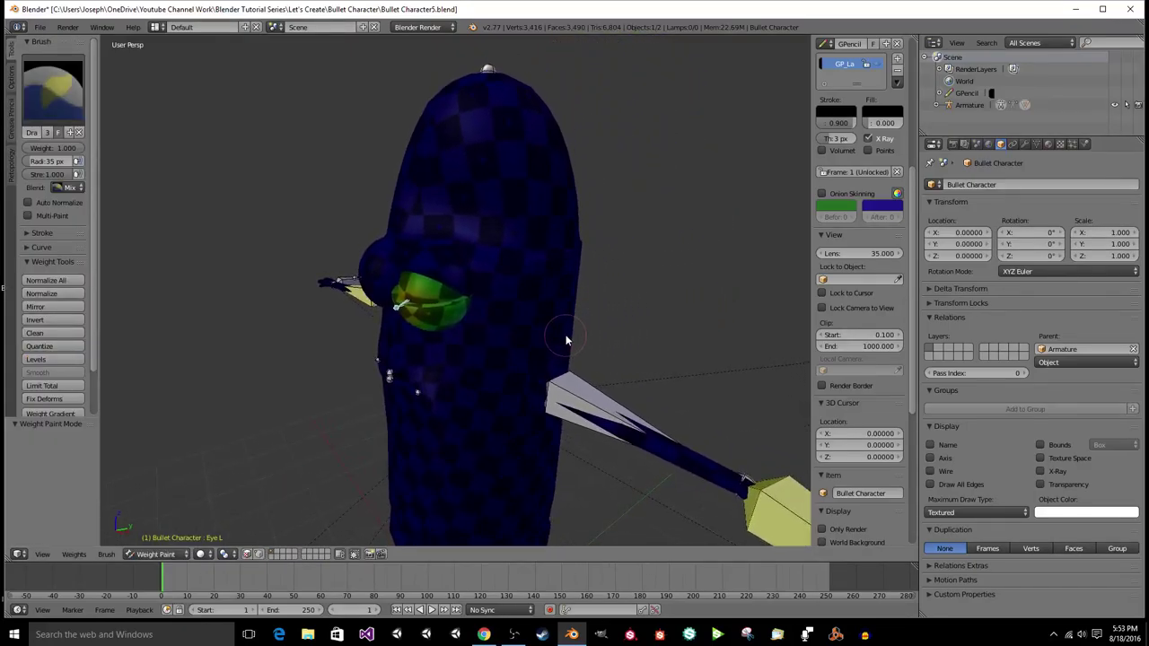
Step: Inspect the mesh's IK Pole Arm R, IK Leg R, IK Arm R and Eye L vertex group weights
click(1036, 146)
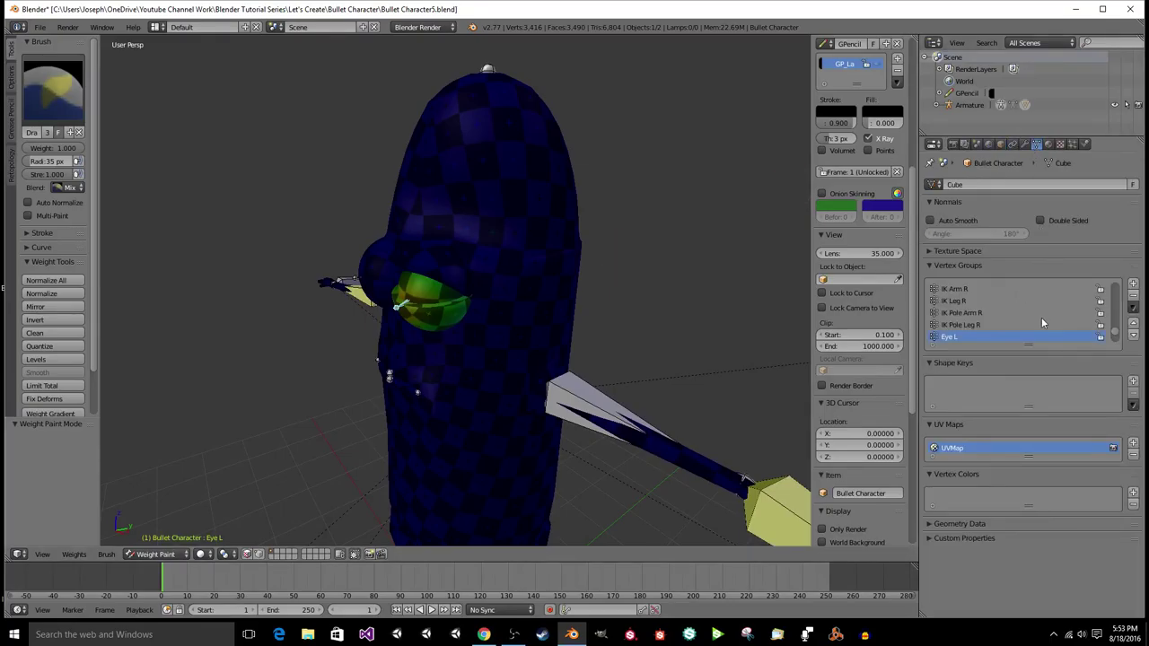
click(982, 322)
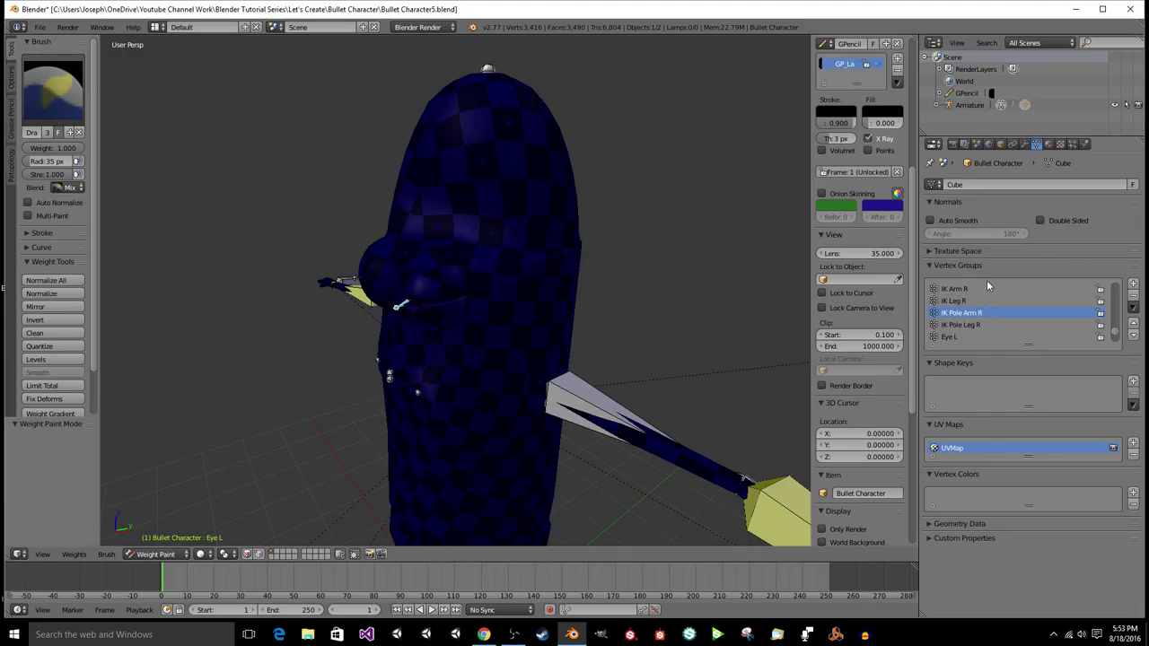
click(986, 301)
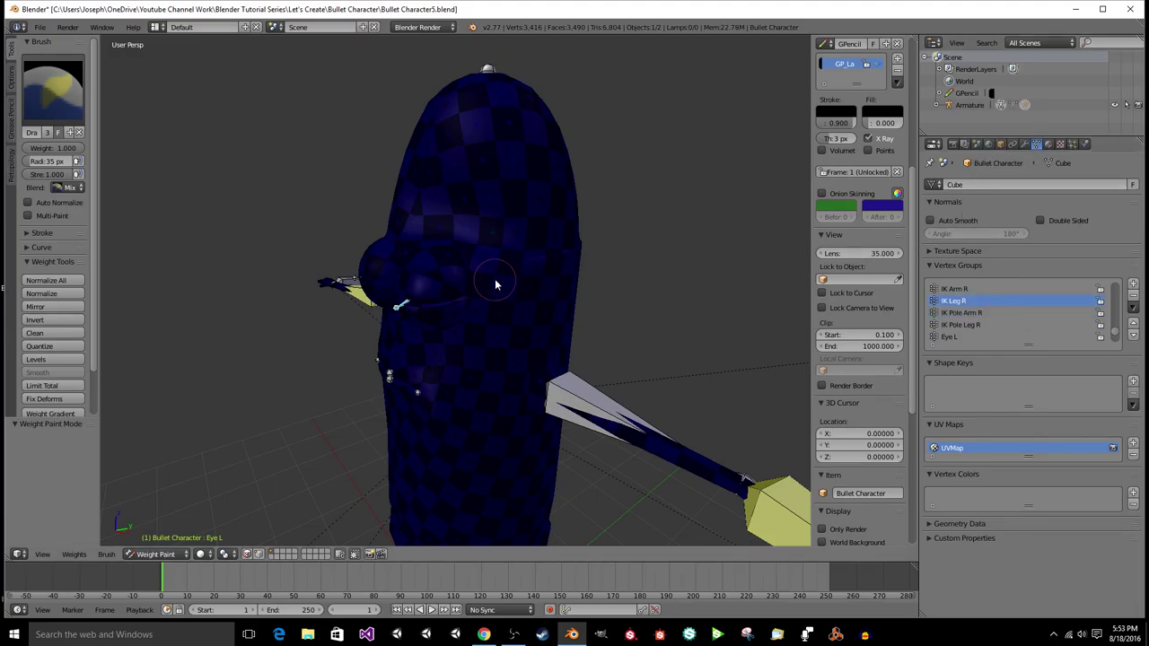
click(988, 289)
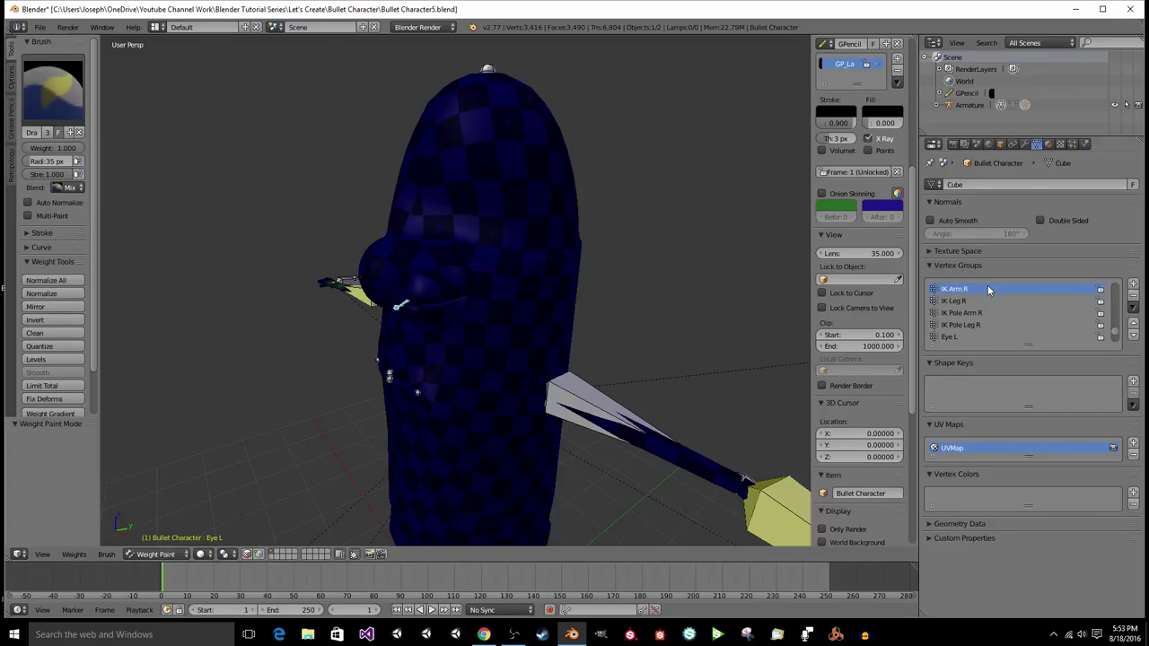
click(968, 338)
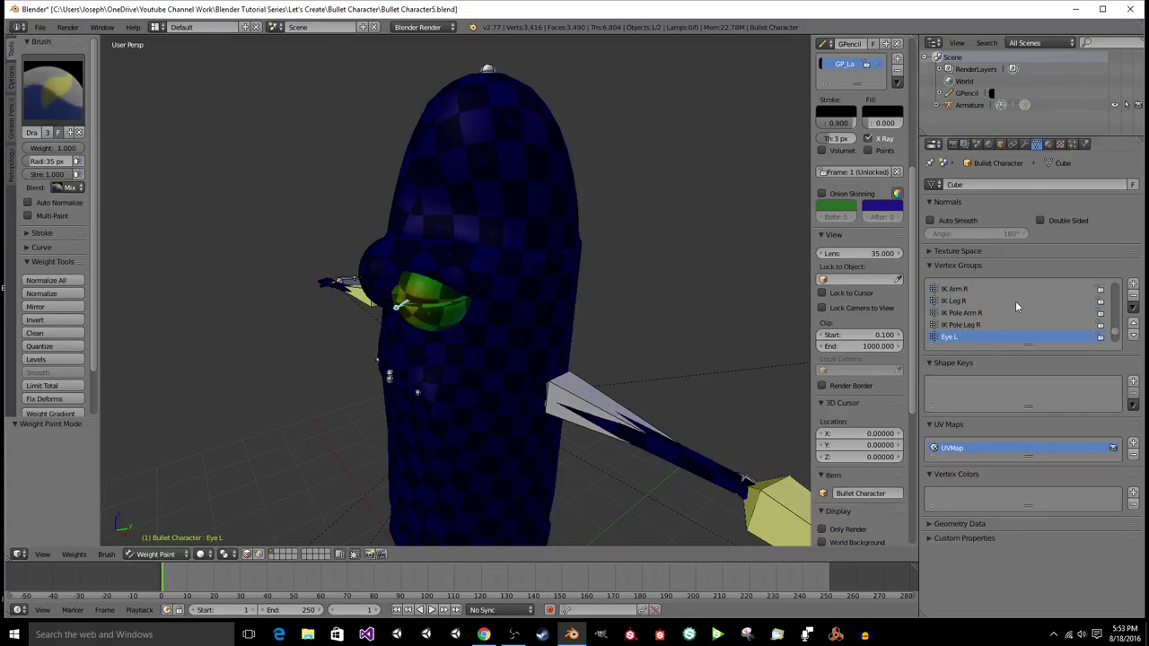
Step: Look through the mesh's modifier and constraint settings and return to its vertex groups
click(1023, 145)
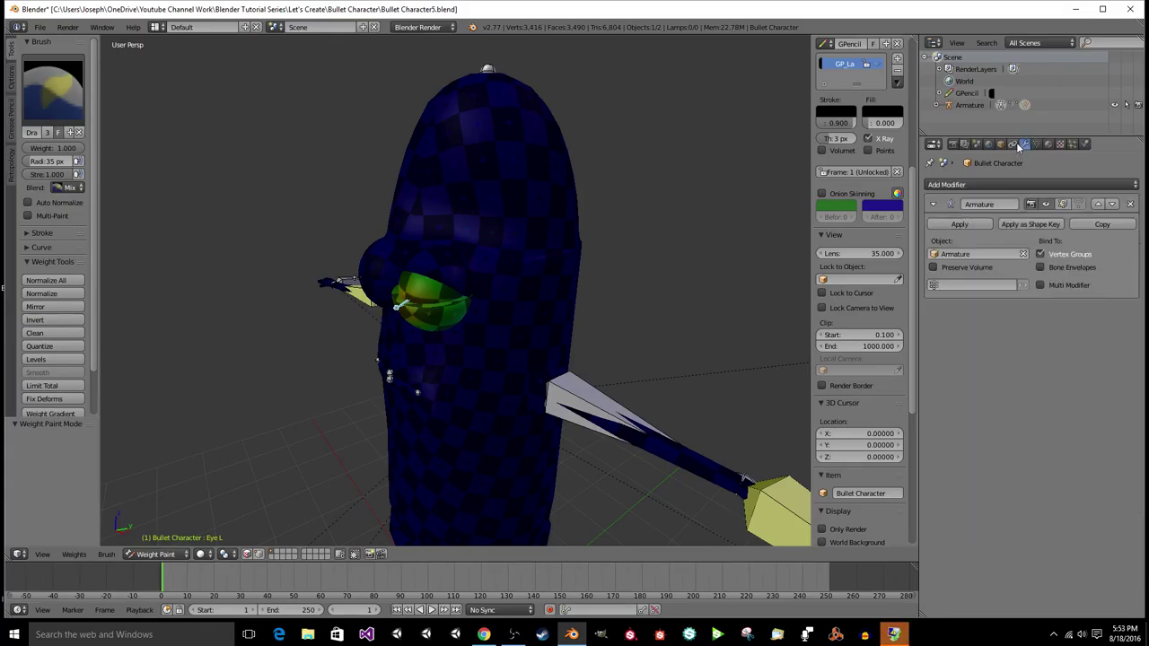
click(1012, 144)
click(1037, 144)
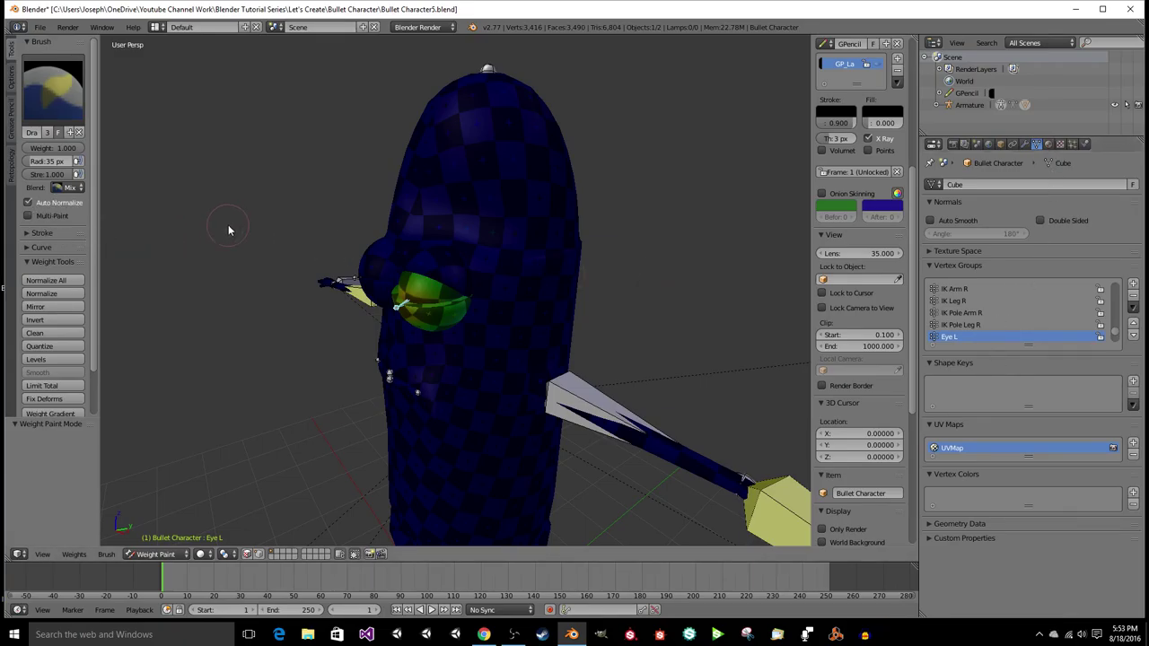
Step: Enable Auto Normalize for weight painting and save the file
key(ctrl+s)
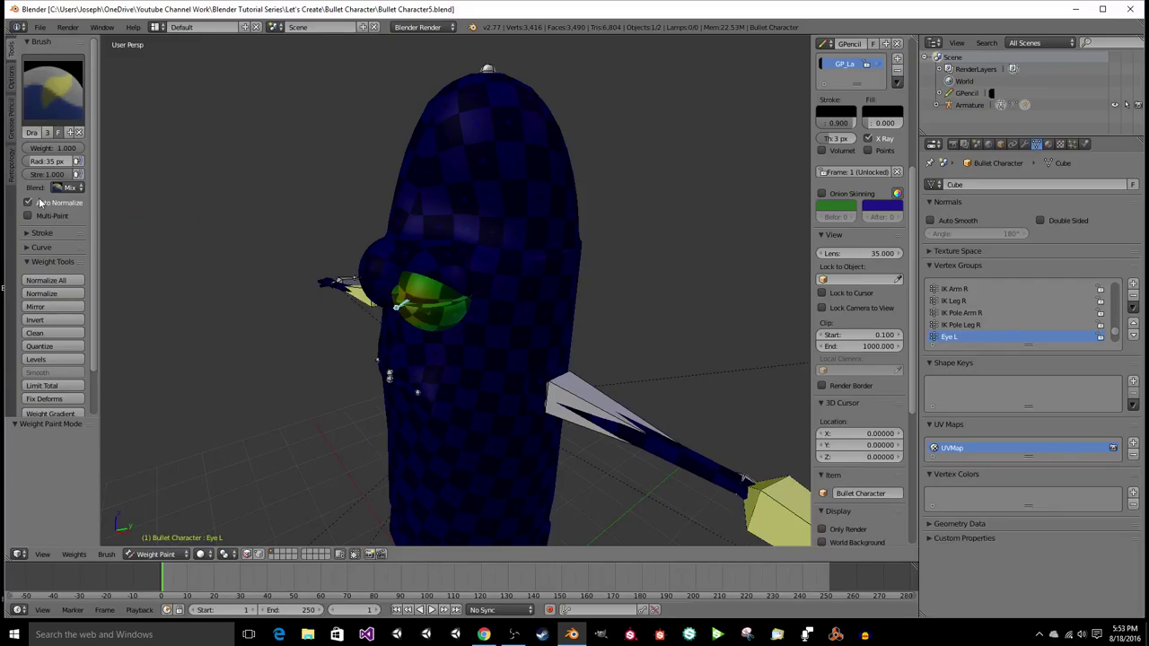
click(40, 203)
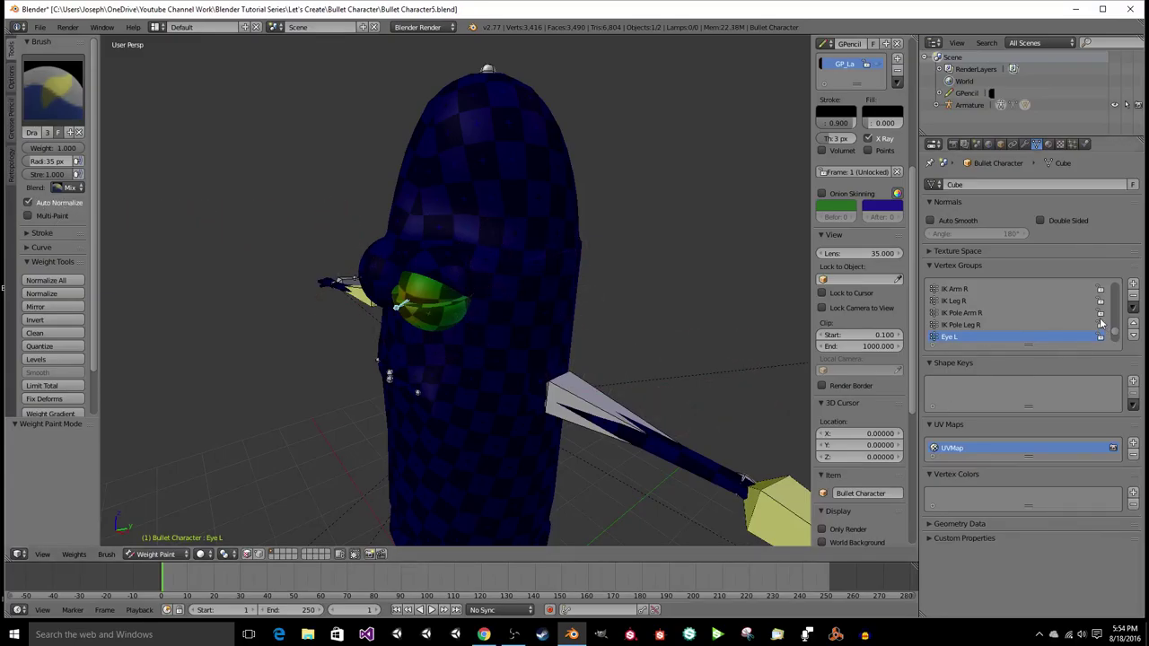
Step: Switch the Bullet Character mesh to Edit Mode and select only the linked geometry of the left eye's upper eyelid
scroll(1097, 316, down, 3)
scroll(1095, 316, up, 3)
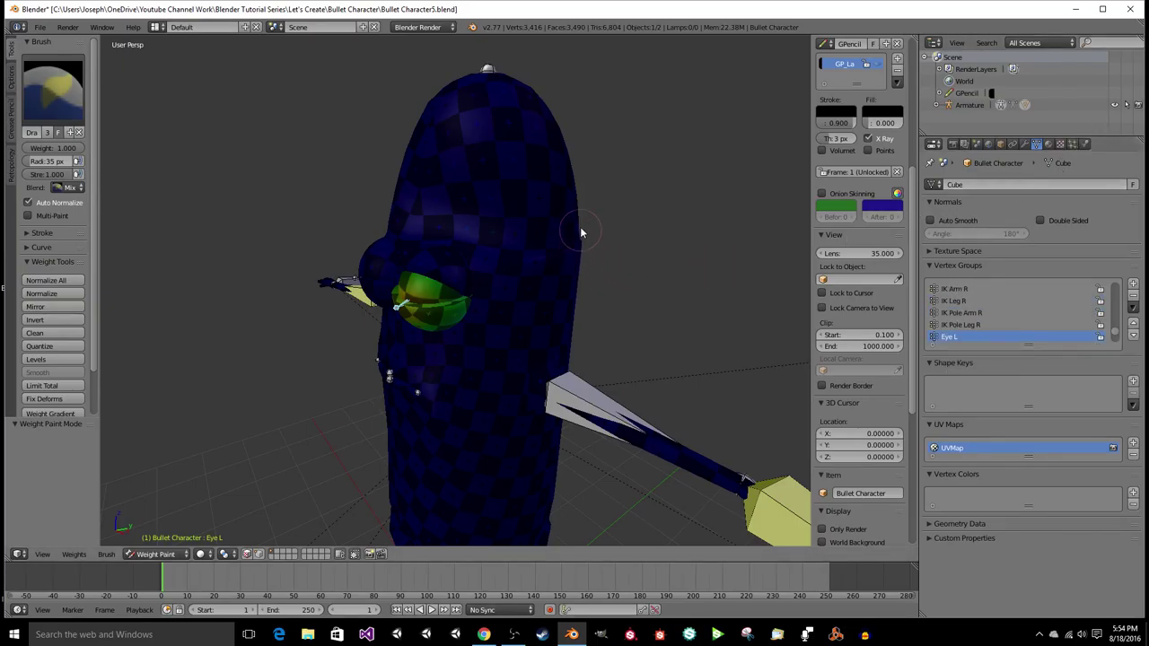
click(155, 554)
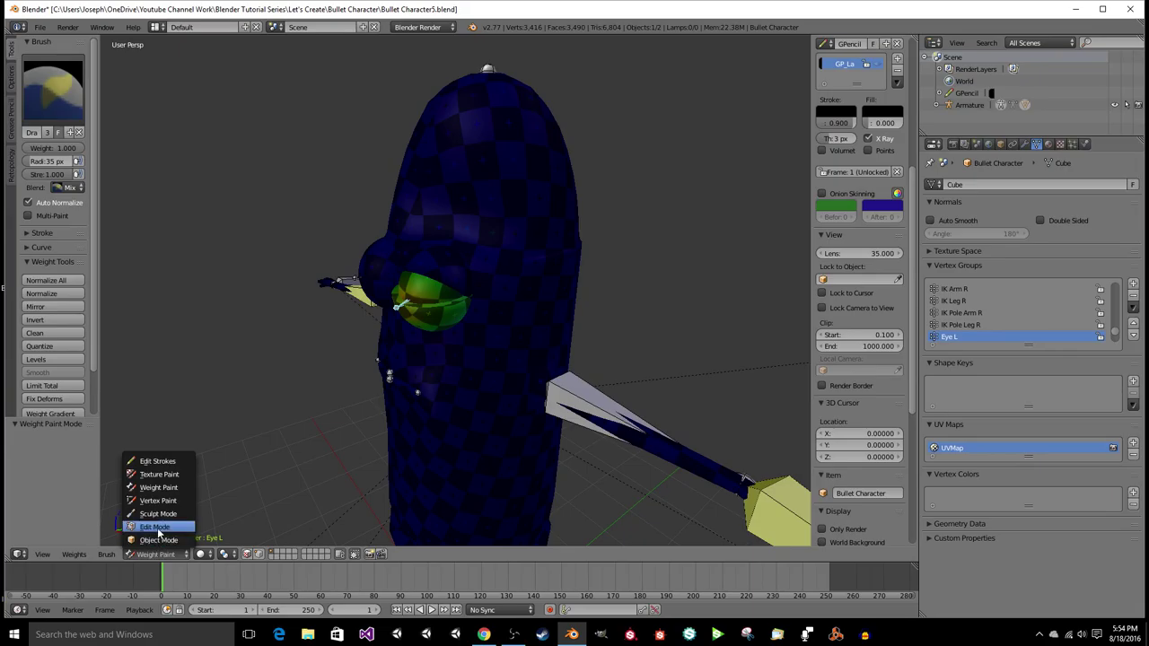
click(157, 531)
scroll(420, 271, up, 1)
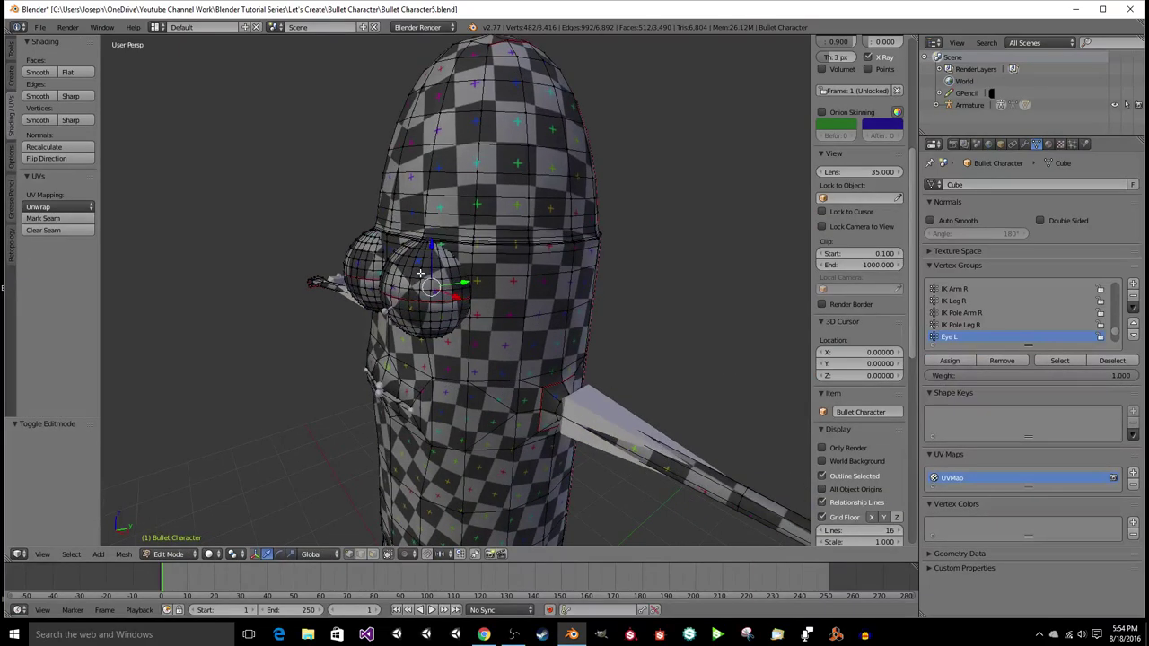
key(a)
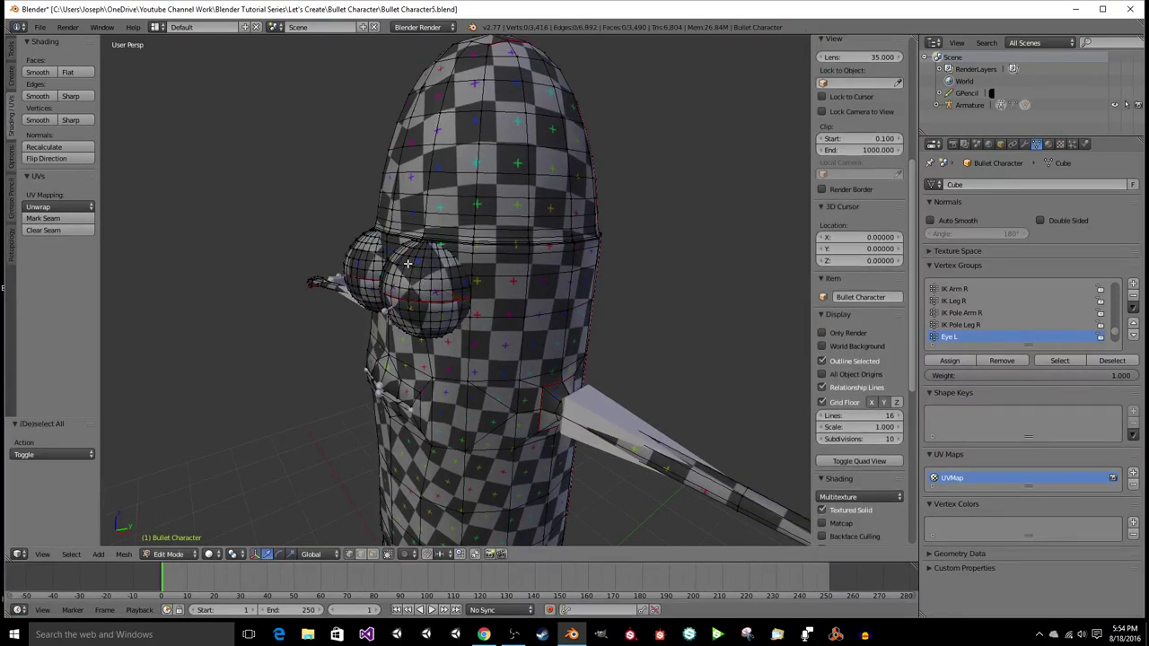
key(l)
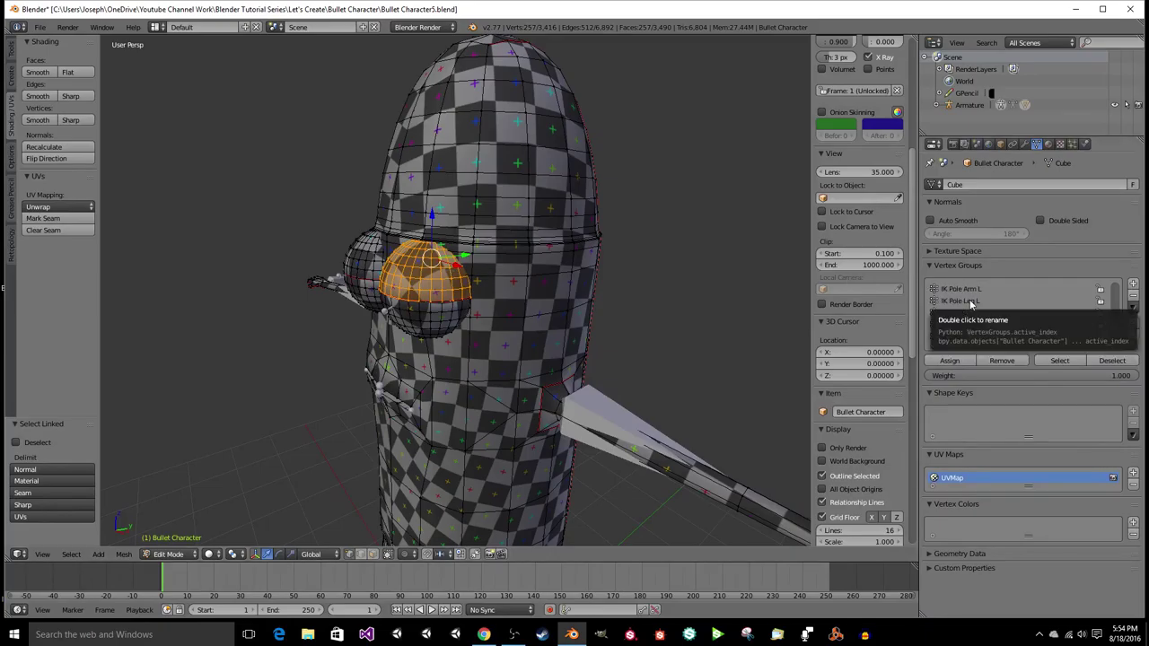
Step: Make Eyelid Top L the active vertex group of the mesh
scroll(971, 312, down, 2)
scroll(971, 312, down, 2)
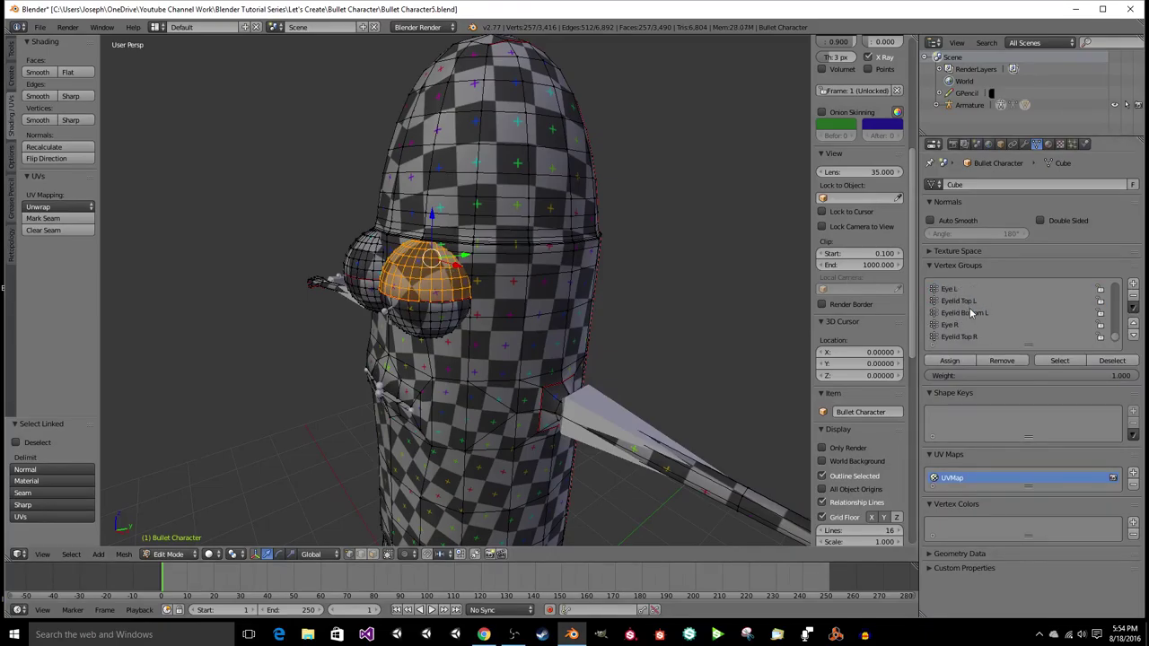
scroll(971, 312, up, 1)
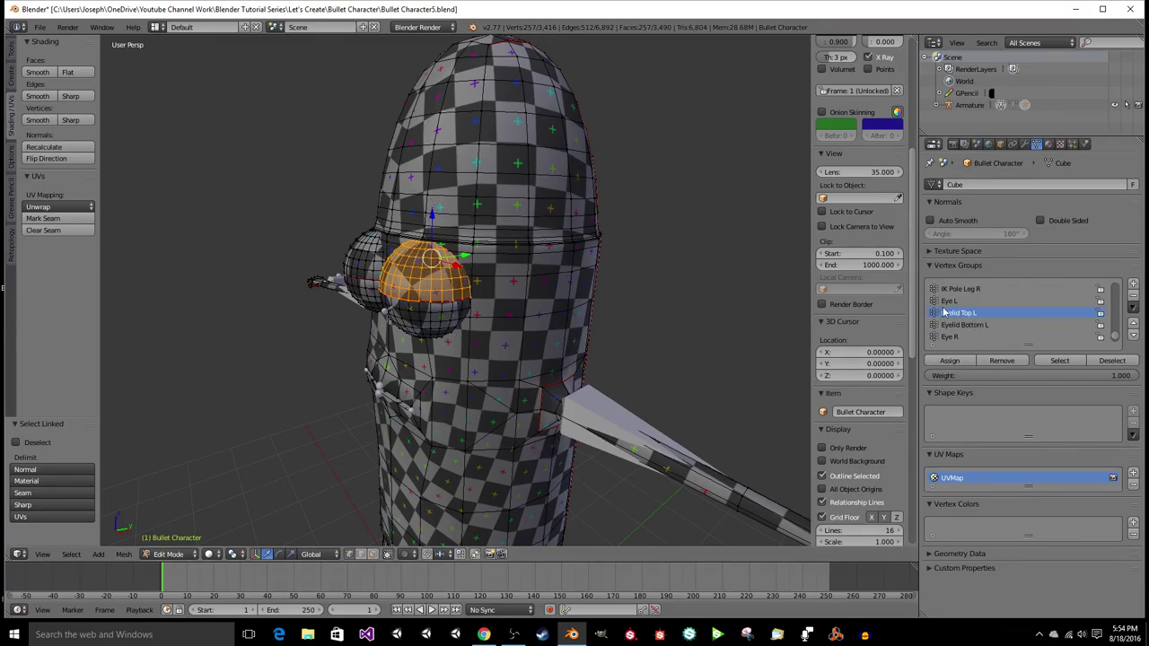
click(951, 303)
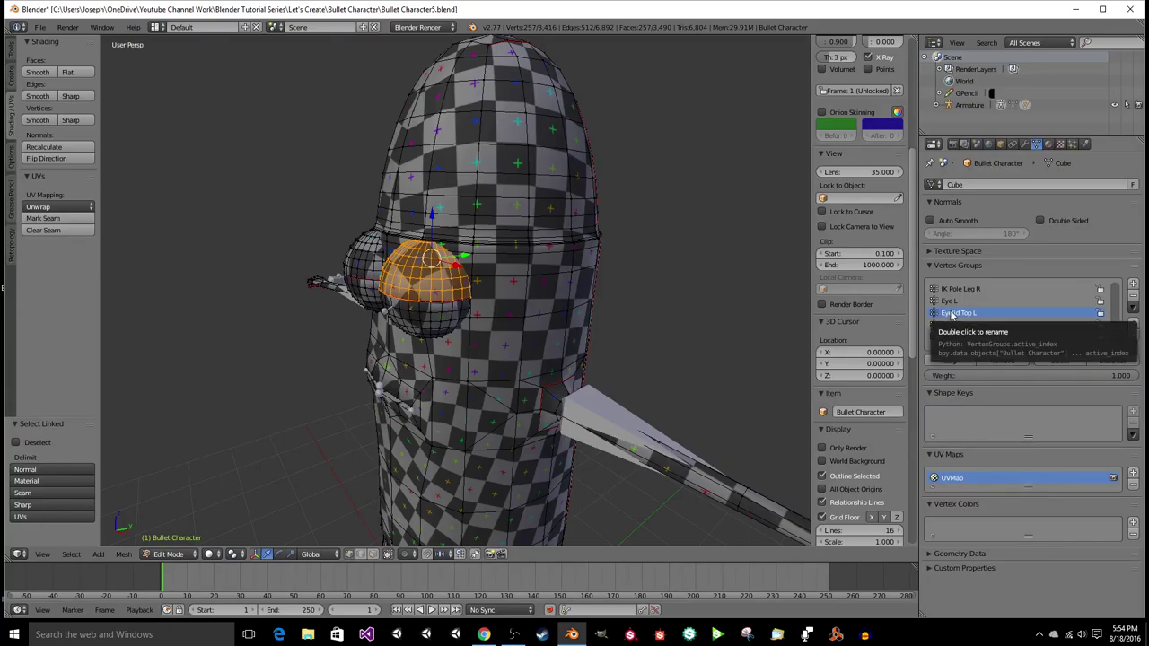
Step: Try rotating the selected left upper eyelid about the X axis to test how it moves over the eye
scroll(453, 266, up, 4)
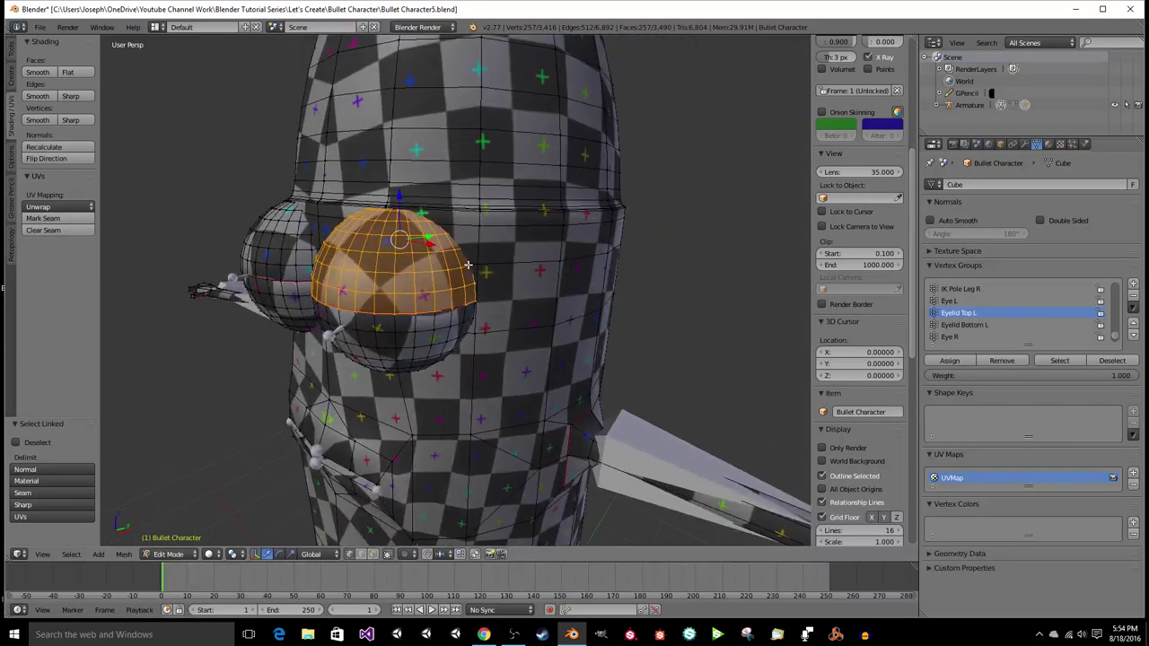
key(KP_Decimal)
scroll(483, 267, down, 5)
mouse_move(489, 269)
middle_down()
mouse_move(522, 245)
mouse_move(468, 277)
mouse_move(496, 281)
middle_up()
scroll(510, 267, up, 4)
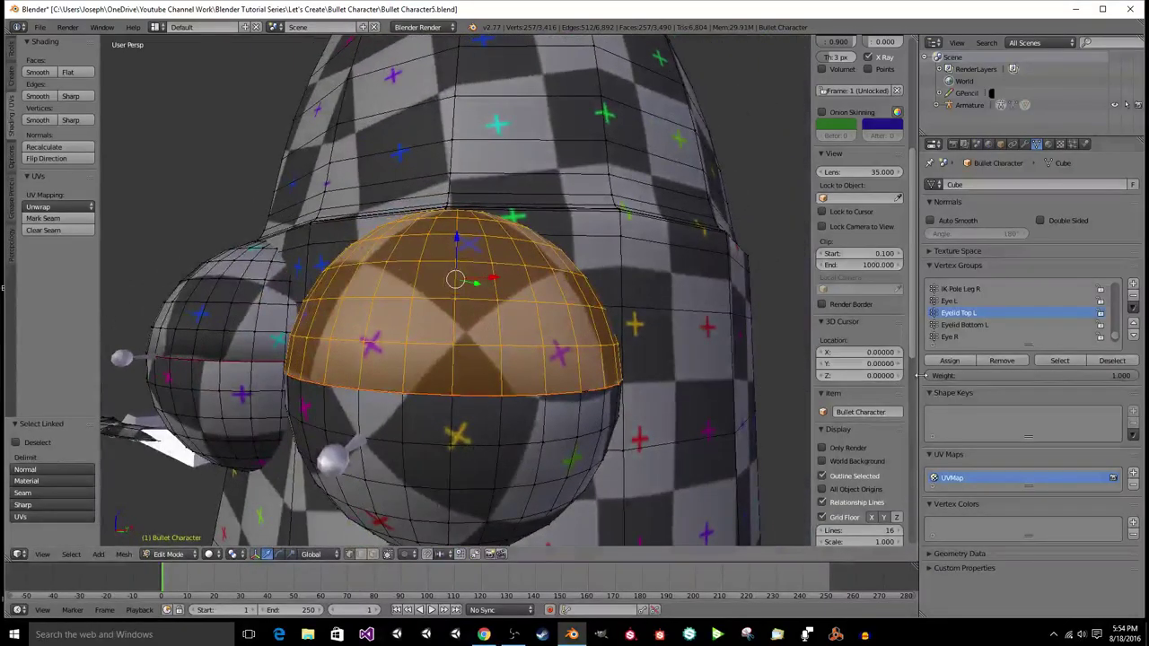
scroll(489, 344, down, 2)
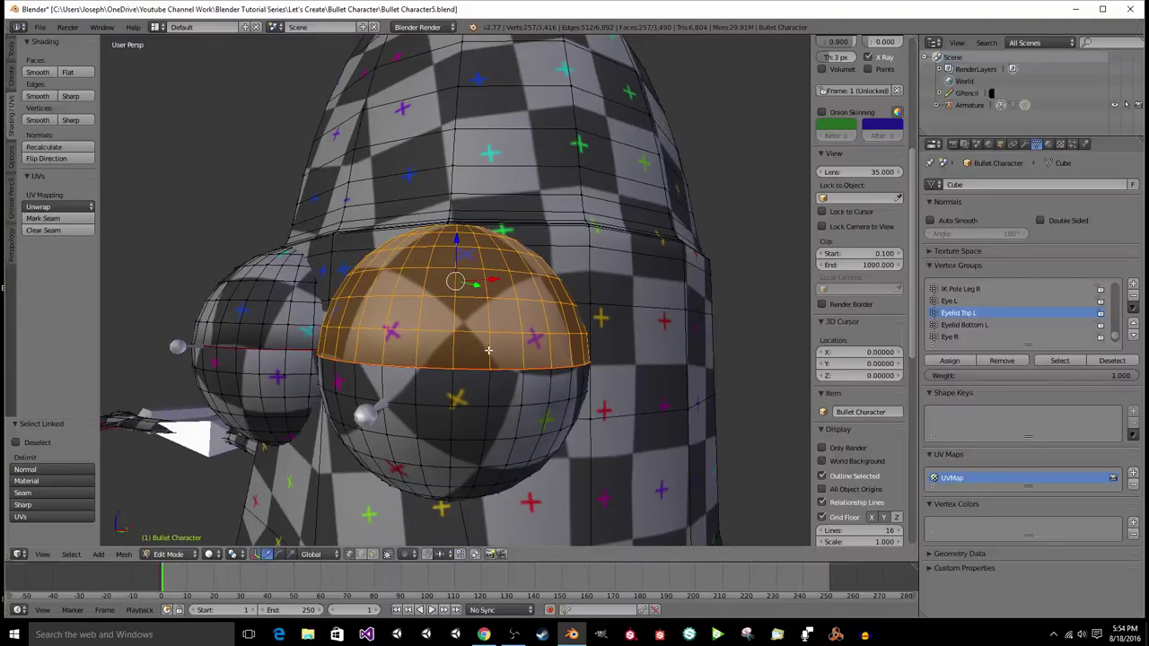
middle_drag(488, 350, 454, 355)
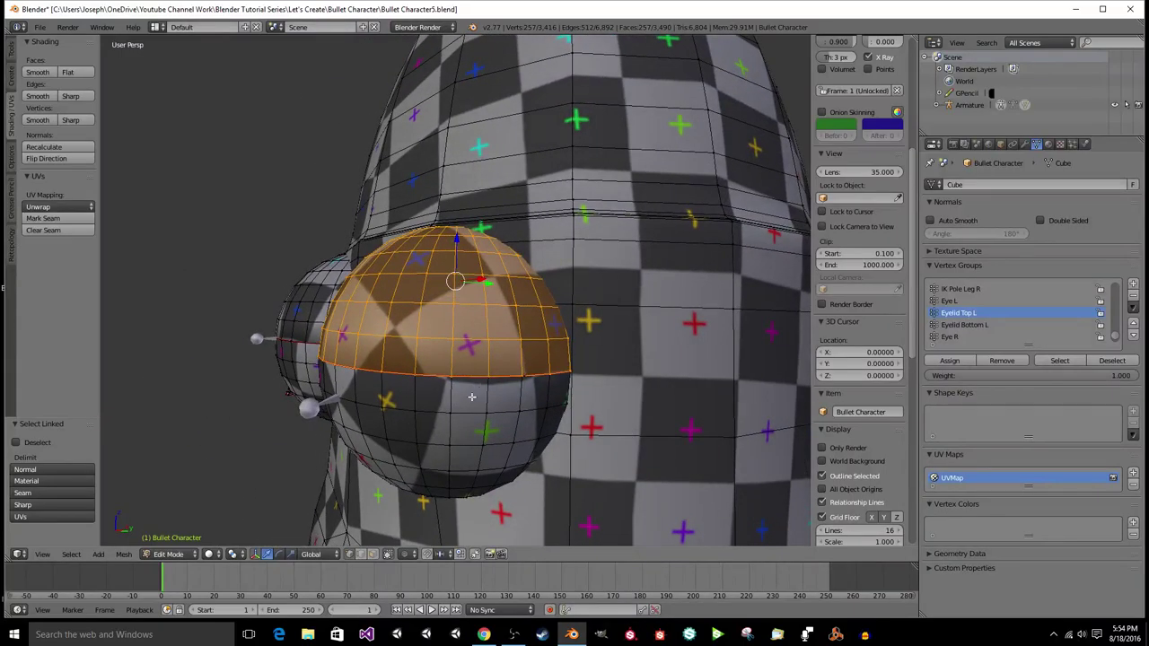
key(r)
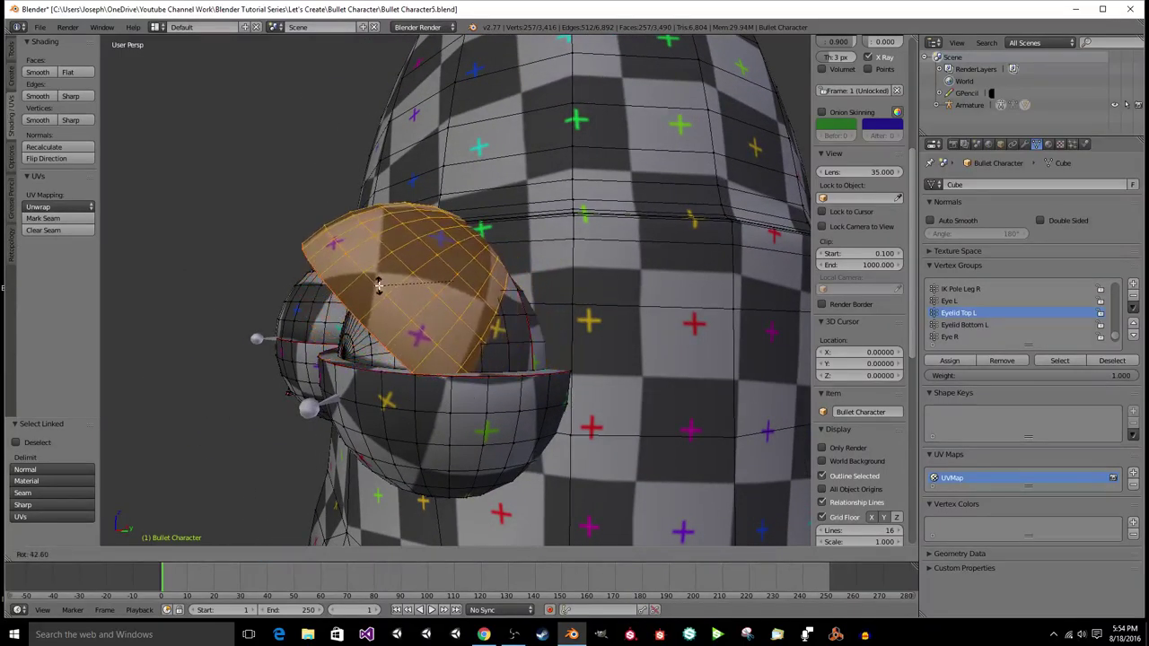
key(x)
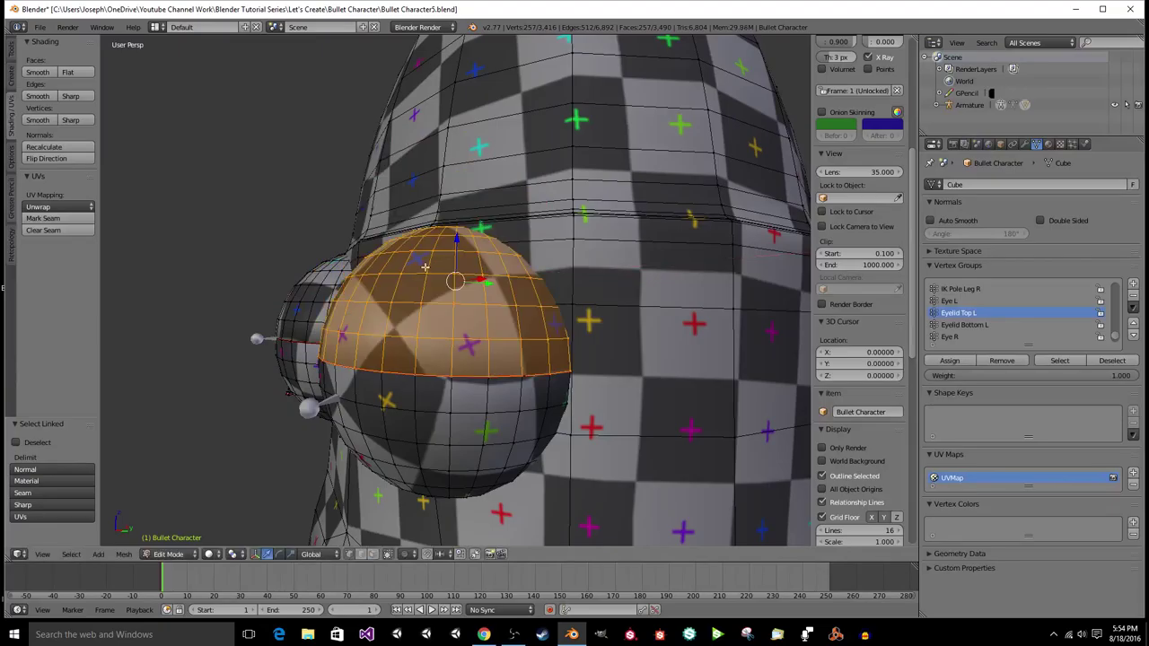
Step: Inspect the mesh topology around the character's lower rim and underside
scroll(420, 381, down, 4)
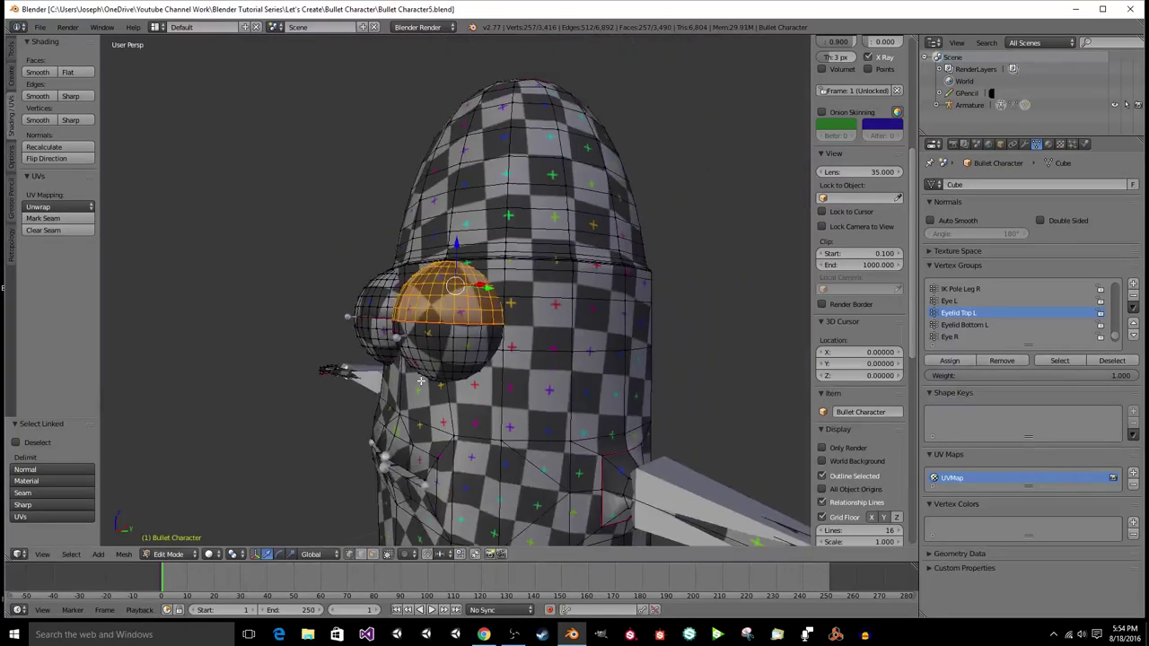
middle_drag(462, 380, 462, 377)
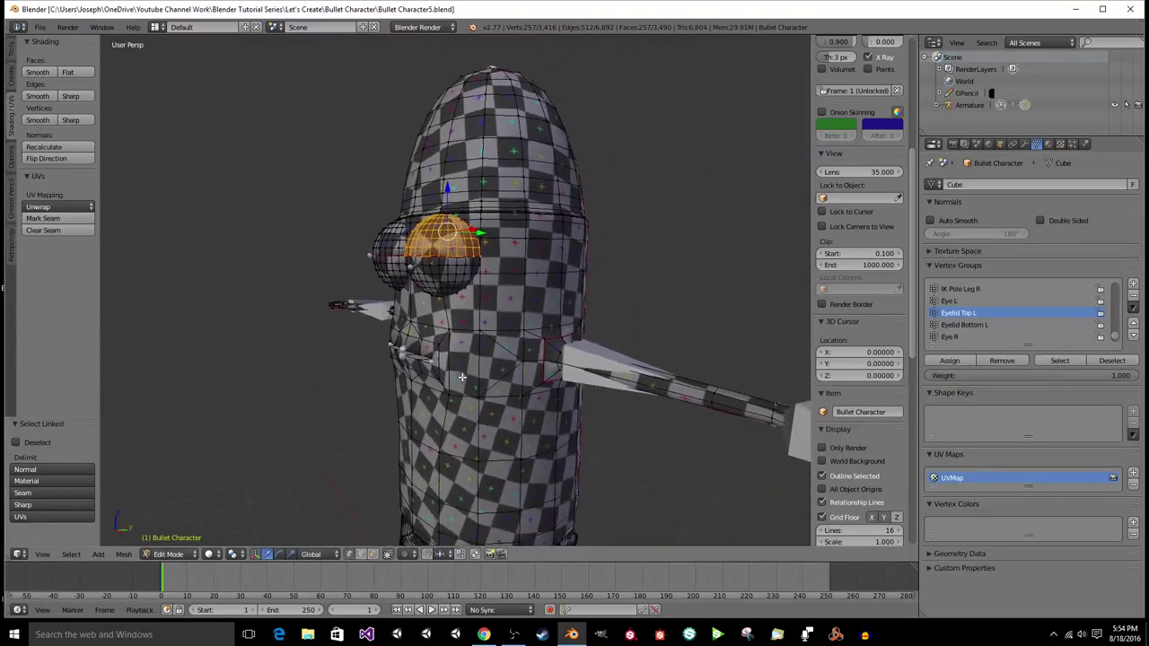
middle_drag(461, 378, 462, 377)
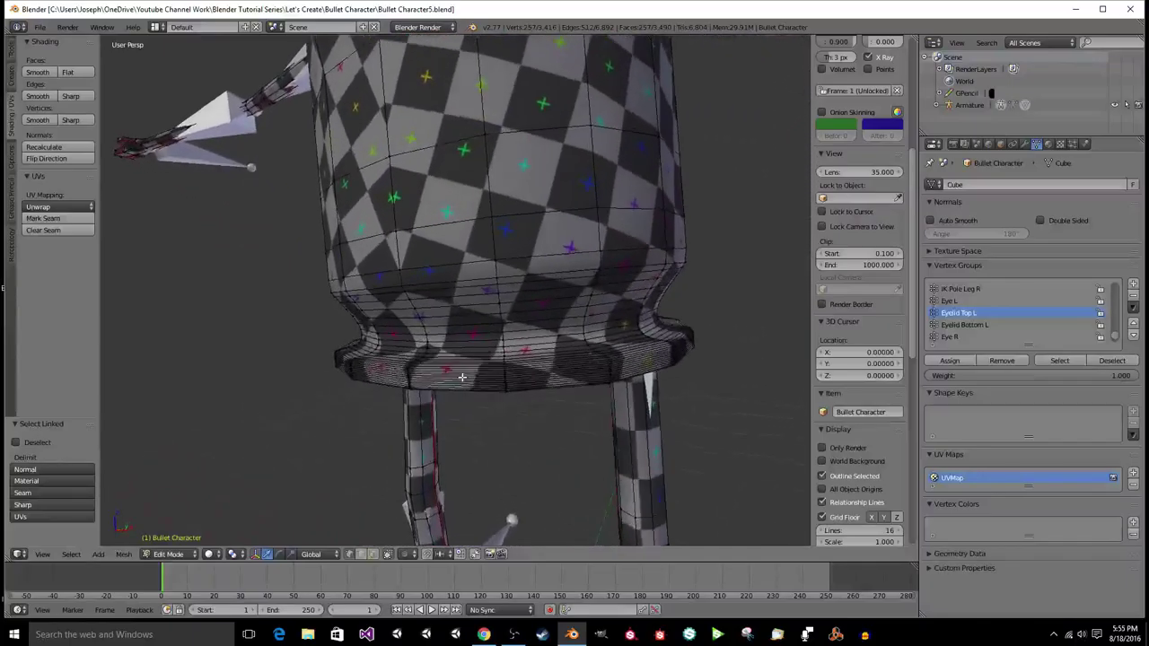
scroll(461, 377, up, 8)
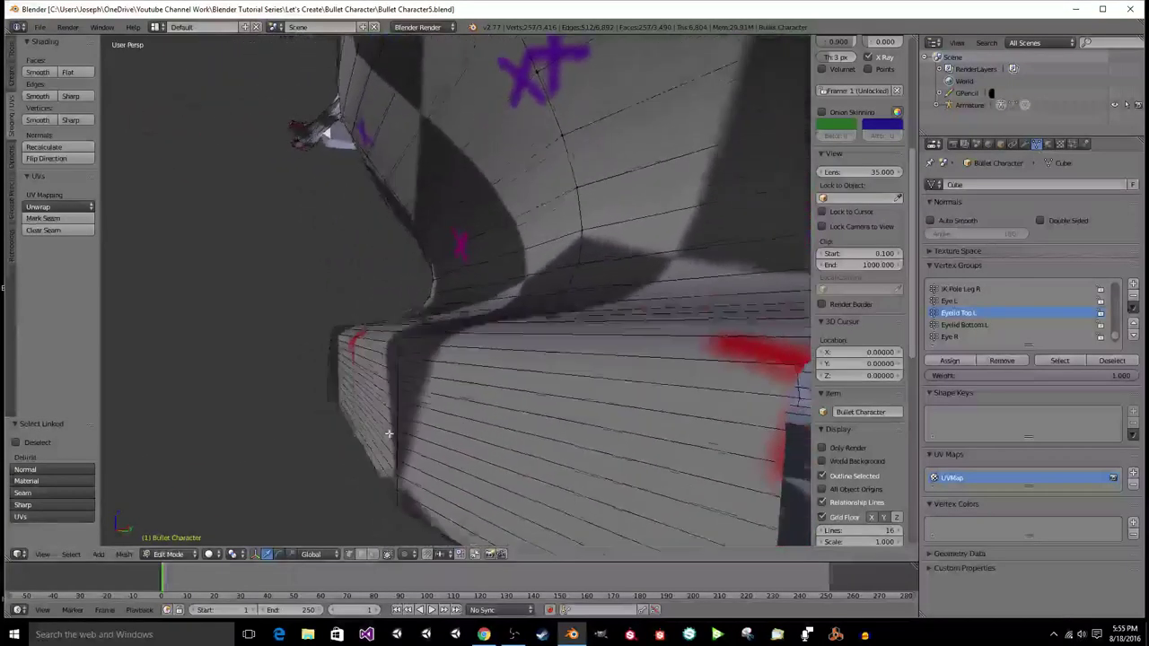
middle_drag(388, 434, 413, 235)
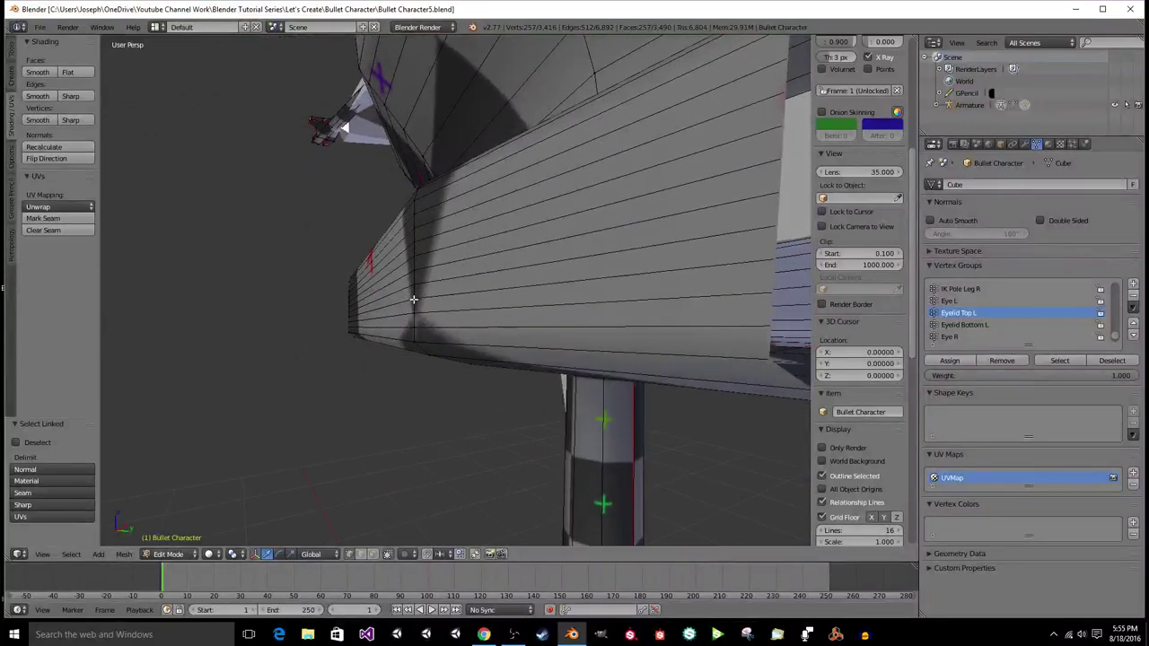
middle_drag(413, 299, 439, 401)
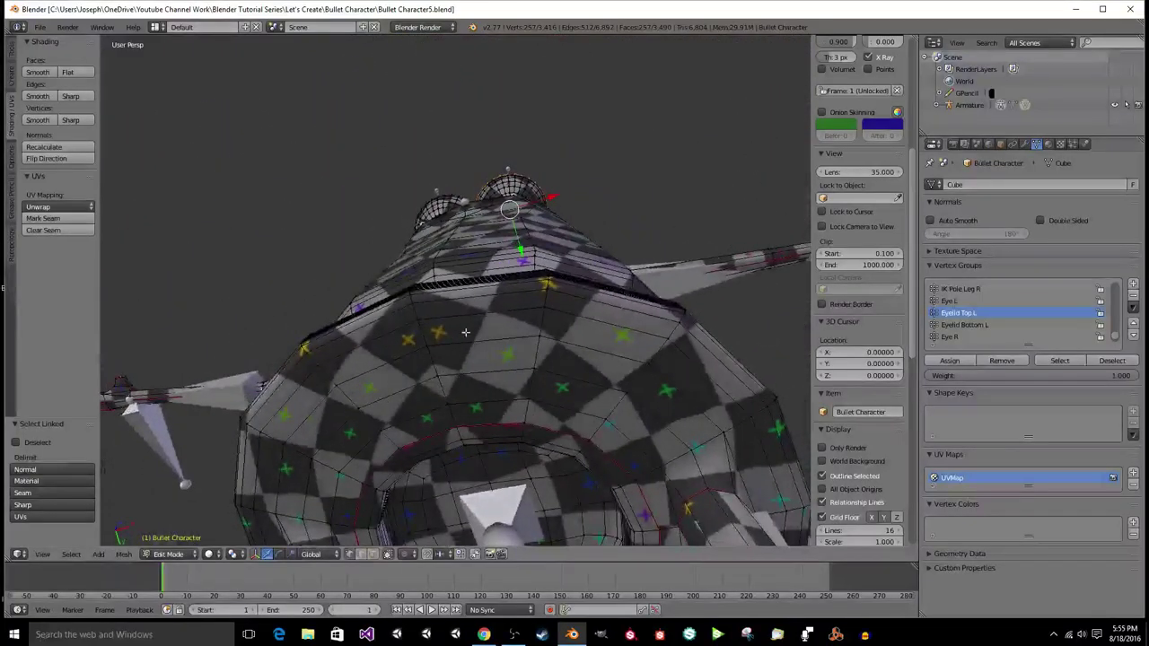
Step: Return the Bullet Character mesh to Object Mode and save over Bullet Character5.blend
middle_drag(465, 332, 546, 419)
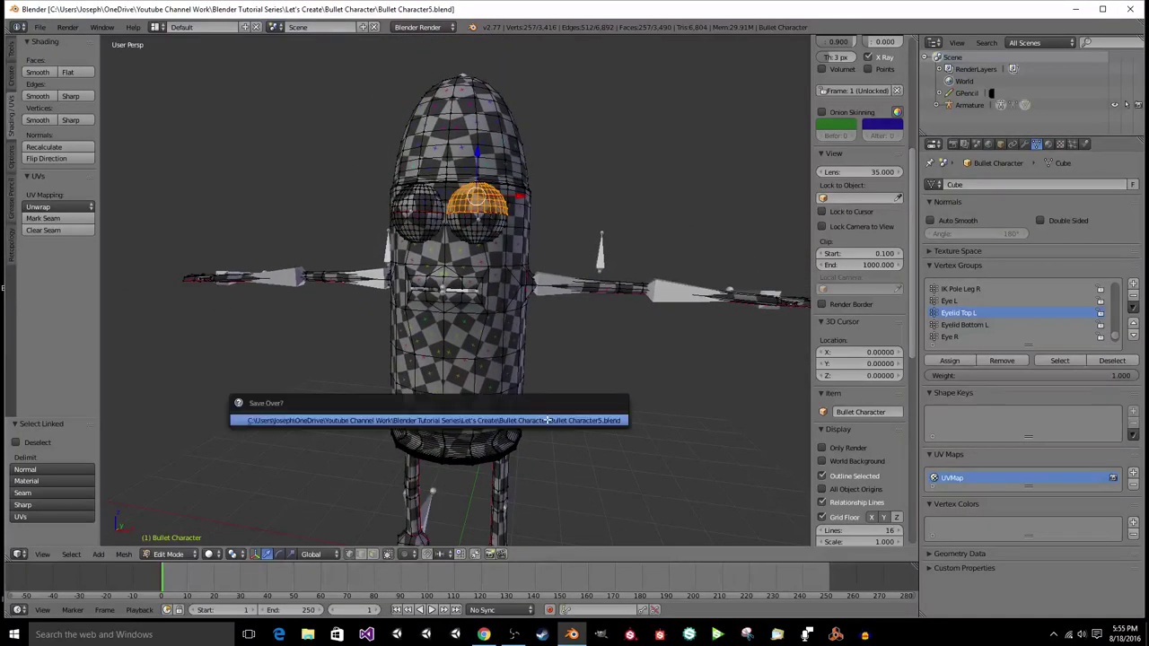
middle_drag(444, 448, 458, 450)
key(Tab)
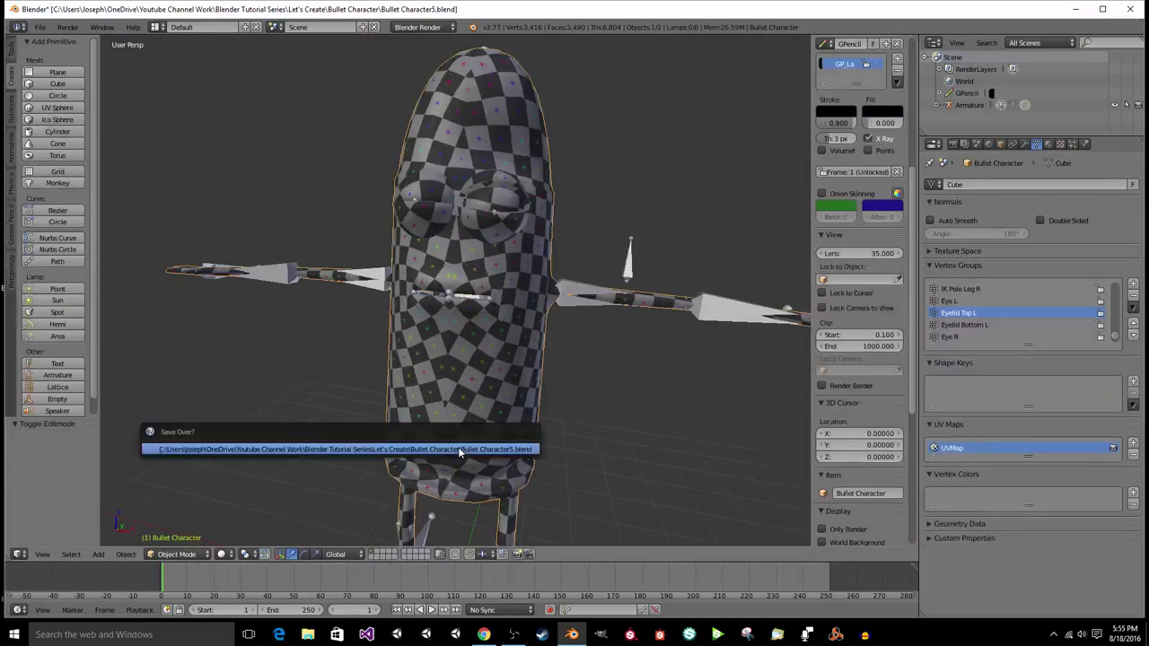